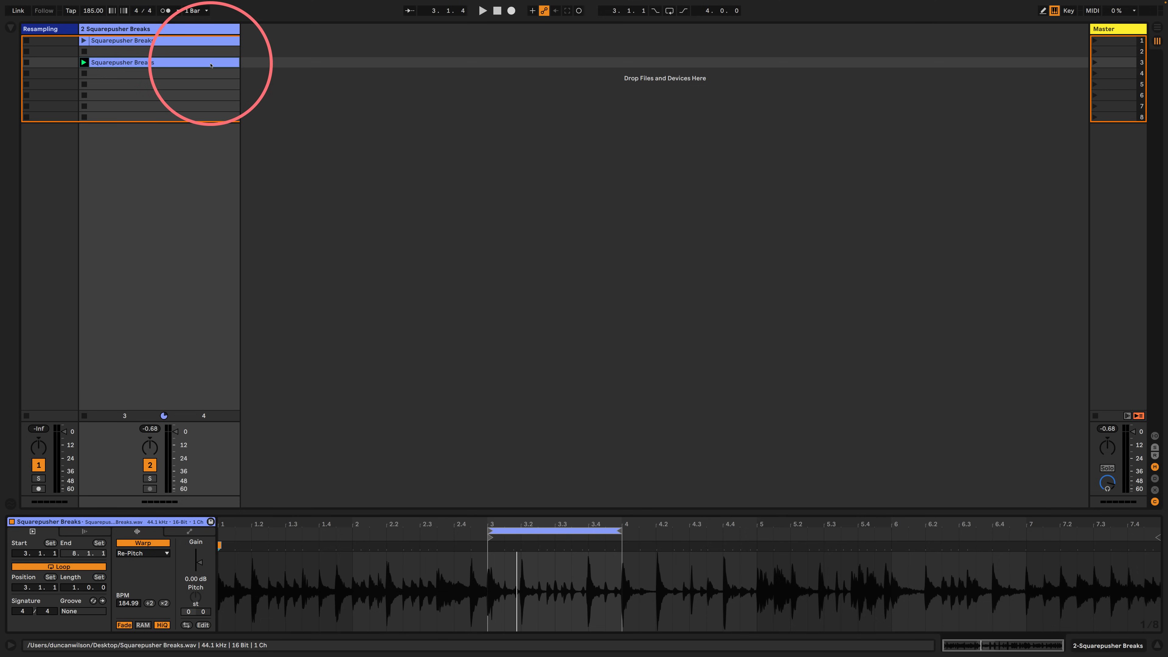
- Delete the looped copy of the Squarepusher Breaks clip in scene 3 and show the original clip's waveform enlarged
key("Delete")
left_click(202, 41)
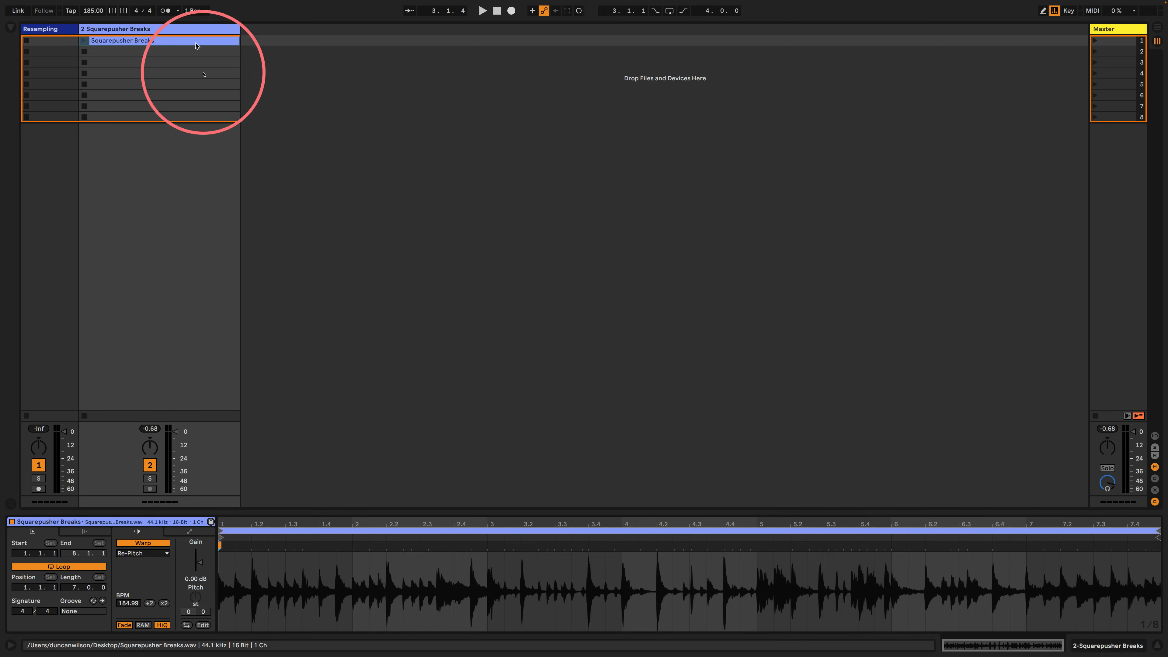
left_click_drag(453, 509, 403, 511)
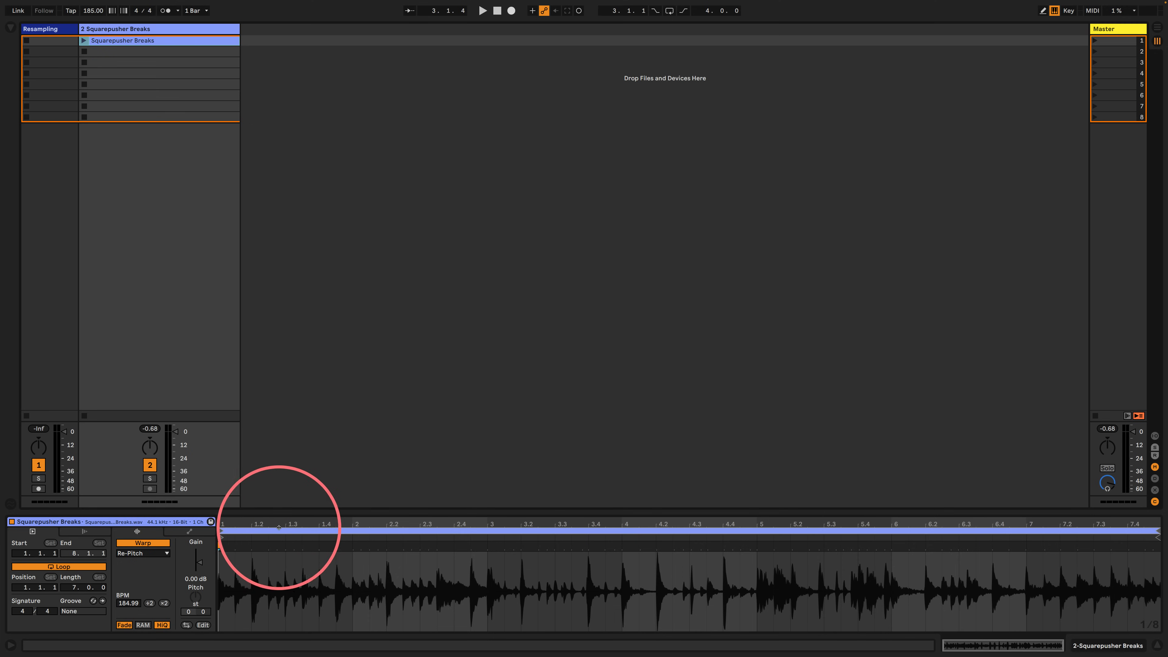
left_click_drag(637, 509, 637, 236)
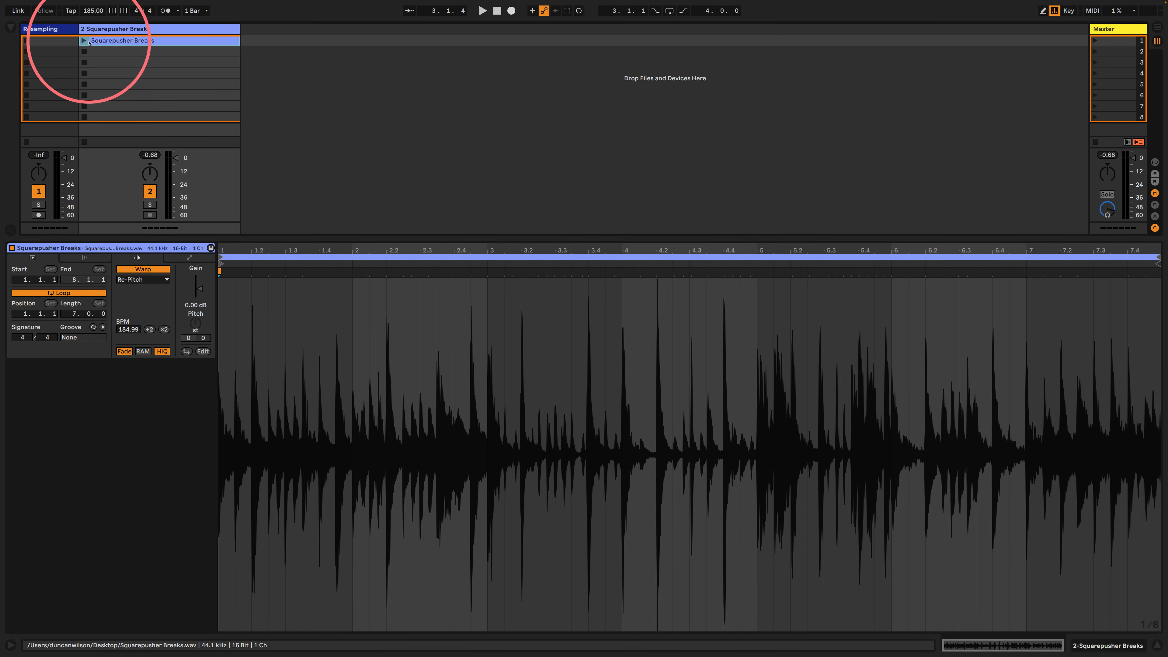
- Audition the original Squarepusher Breaks clip and examine its full waveform
left_click(84, 40)
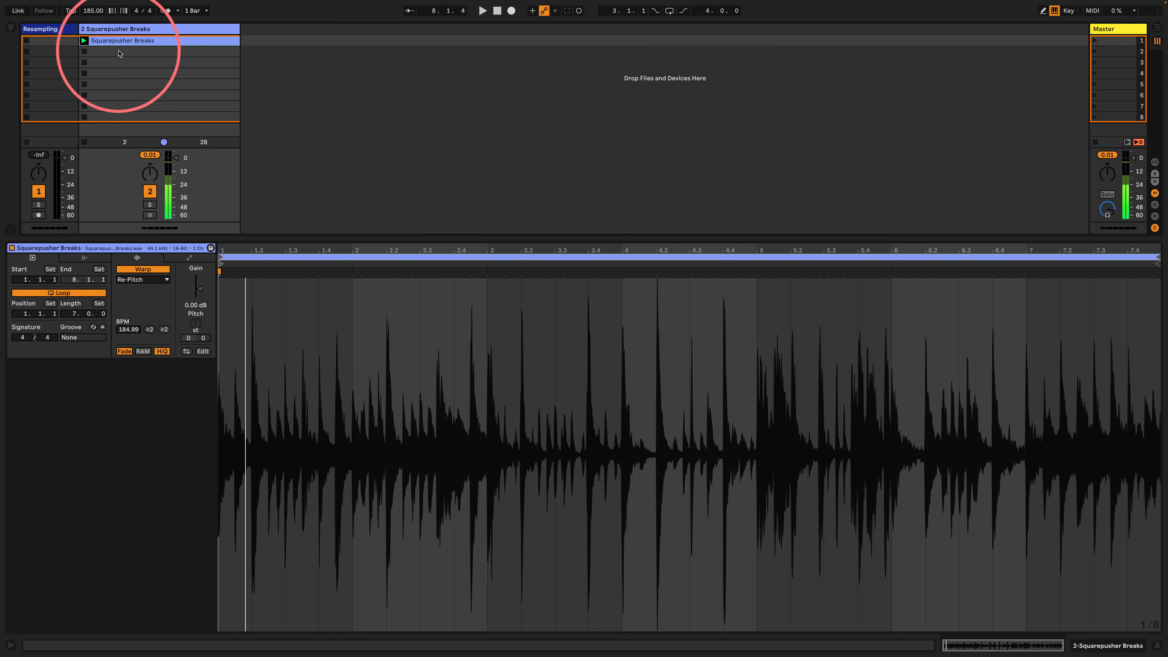
left_click_drag(203, 237, 198, 511)
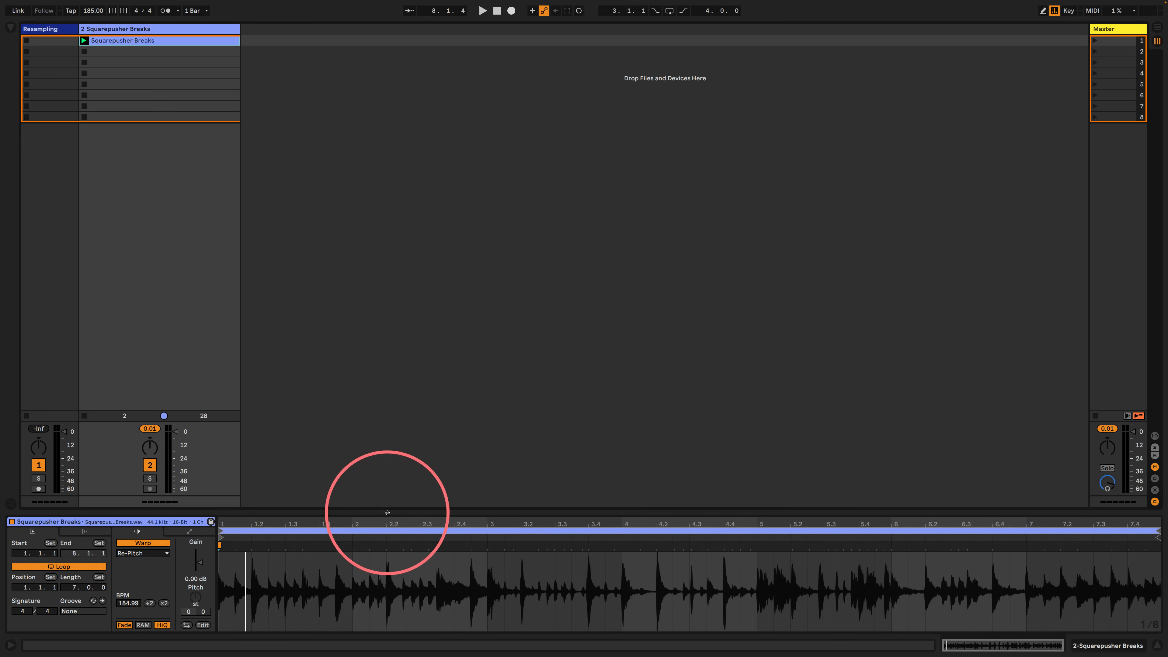
left_click_drag(388, 511, 391, 302)
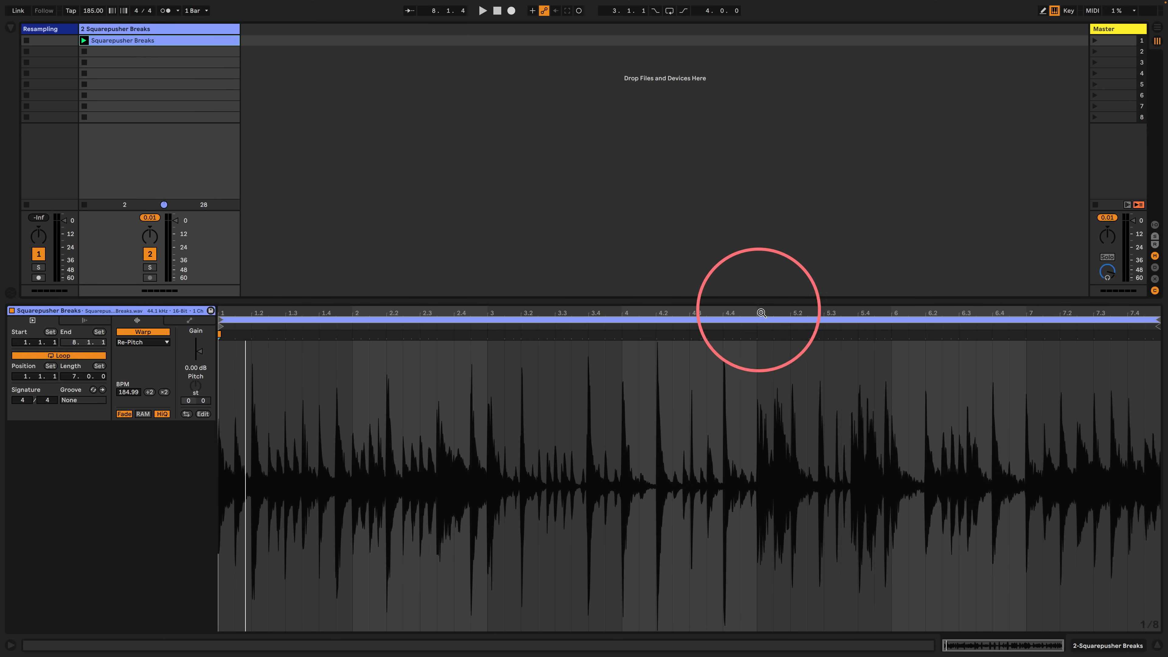
left_click_drag(751, 303, 710, 509)
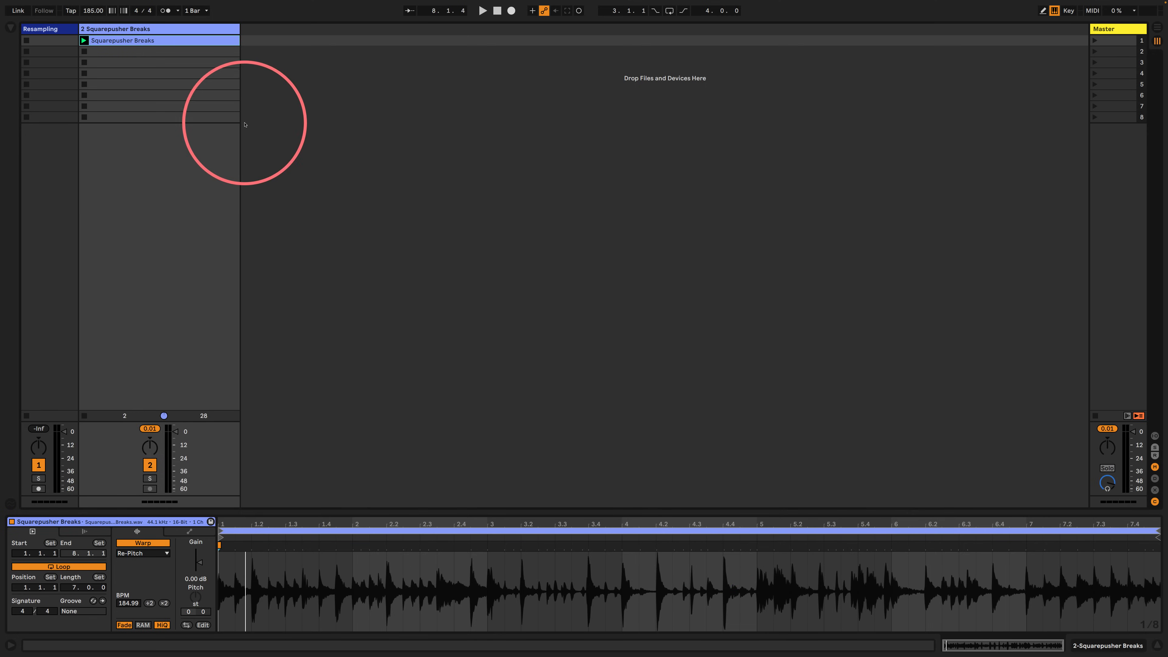
- Slice the Squarepusher Breaks clip to a new MIDI track, one slice per Transient, using the Slice to Sampler preset
right_click(191, 44)
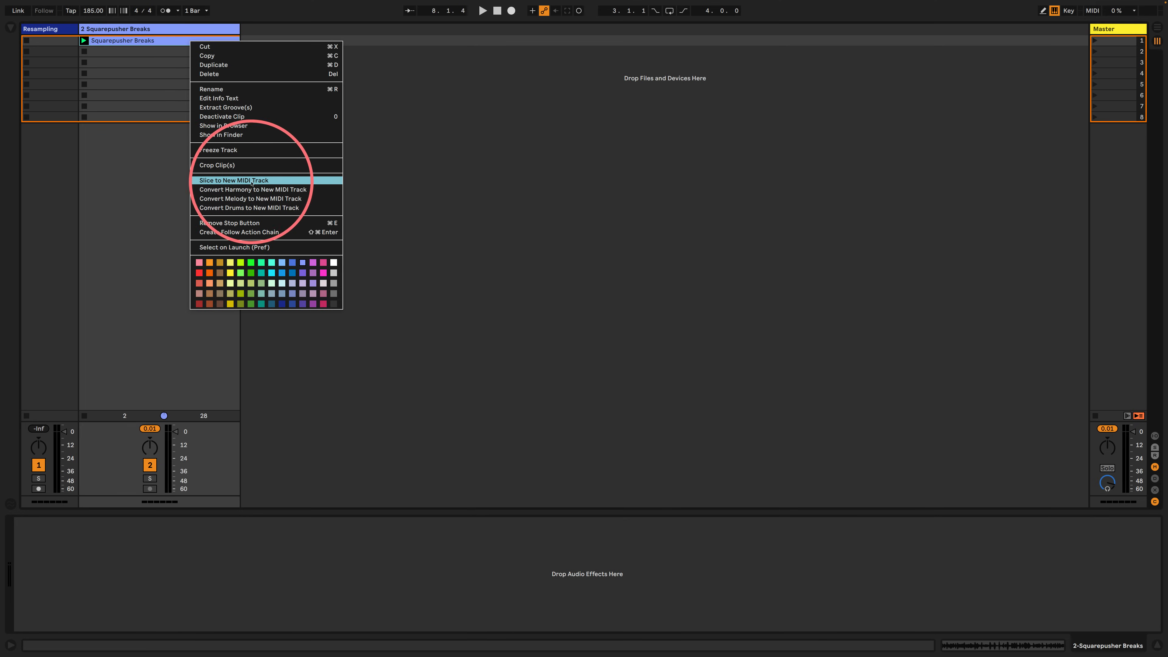
left_click(201, 181)
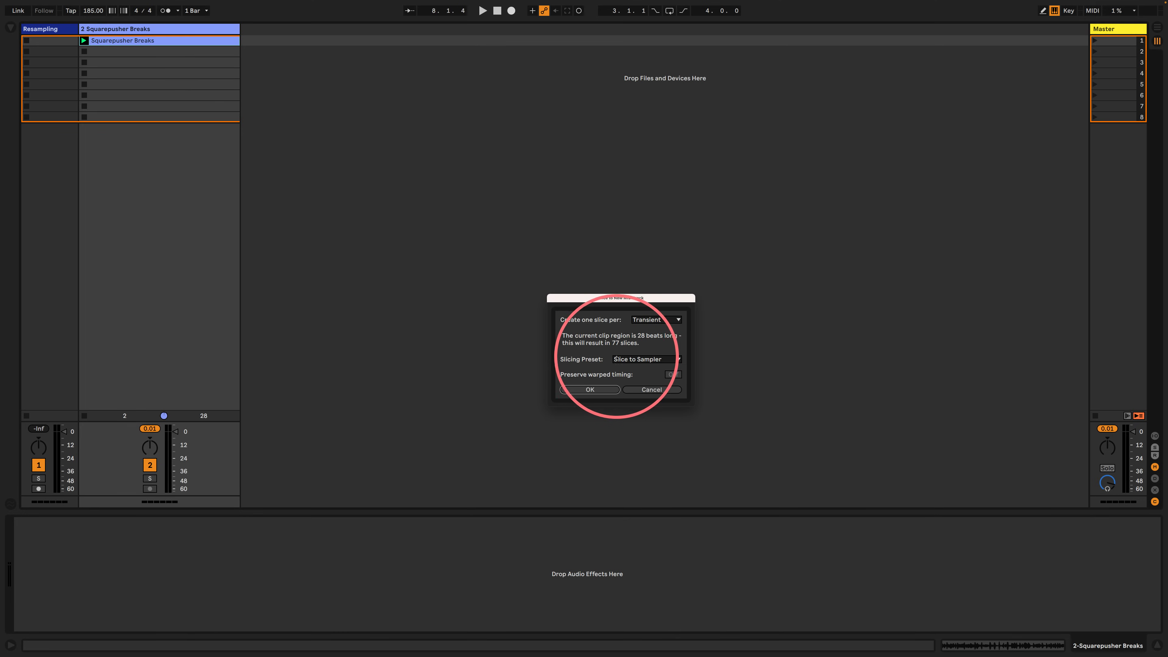
left_click(636, 359)
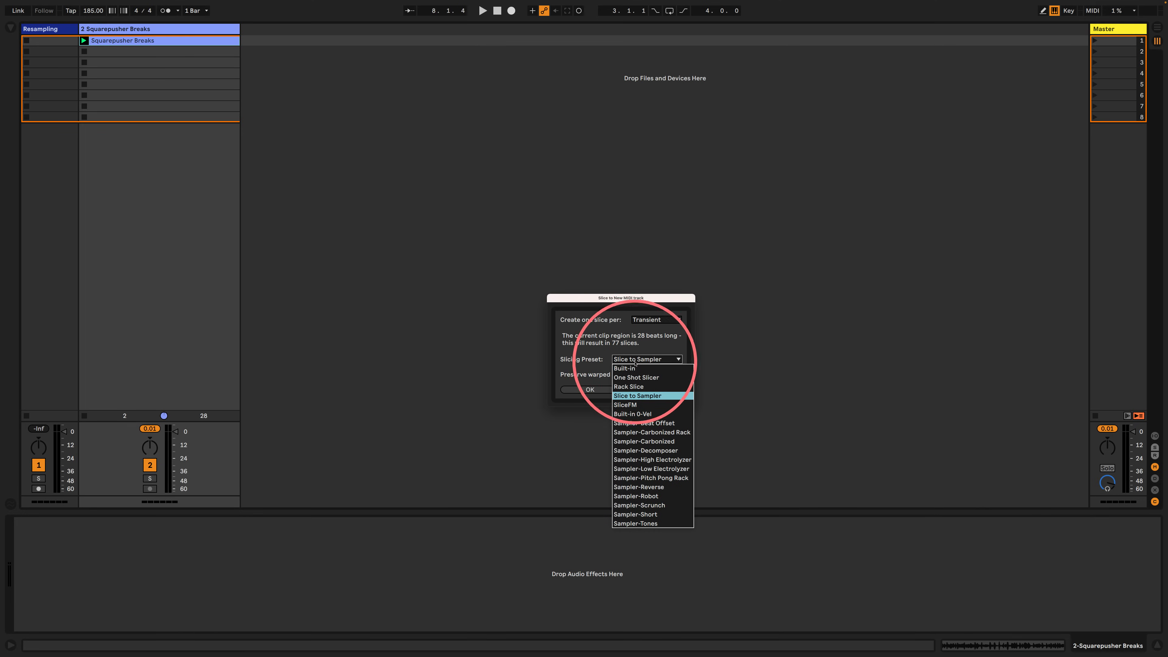
left_click(645, 396)
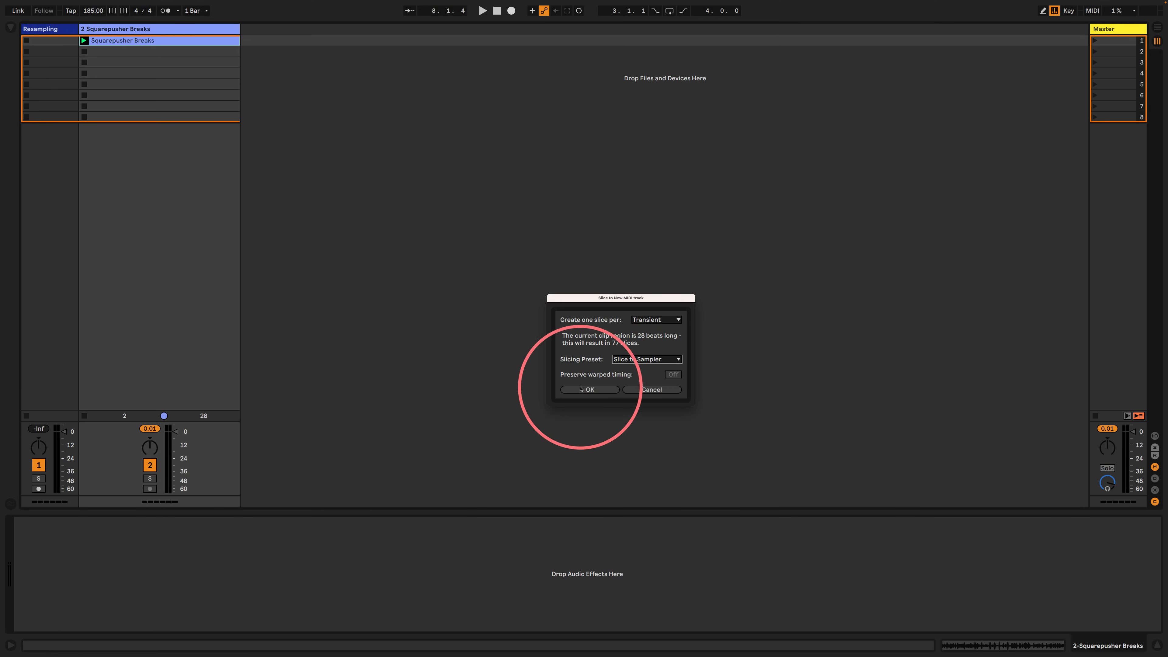
left_click(650, 319)
left_click(647, 339)
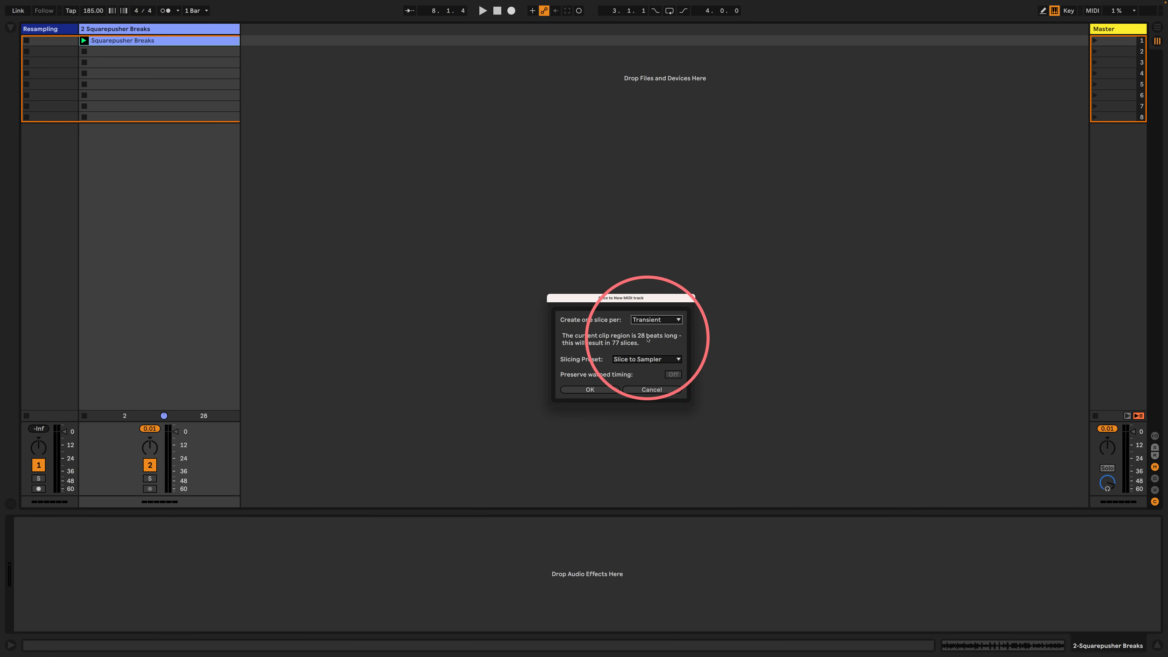
left_click(580, 390)
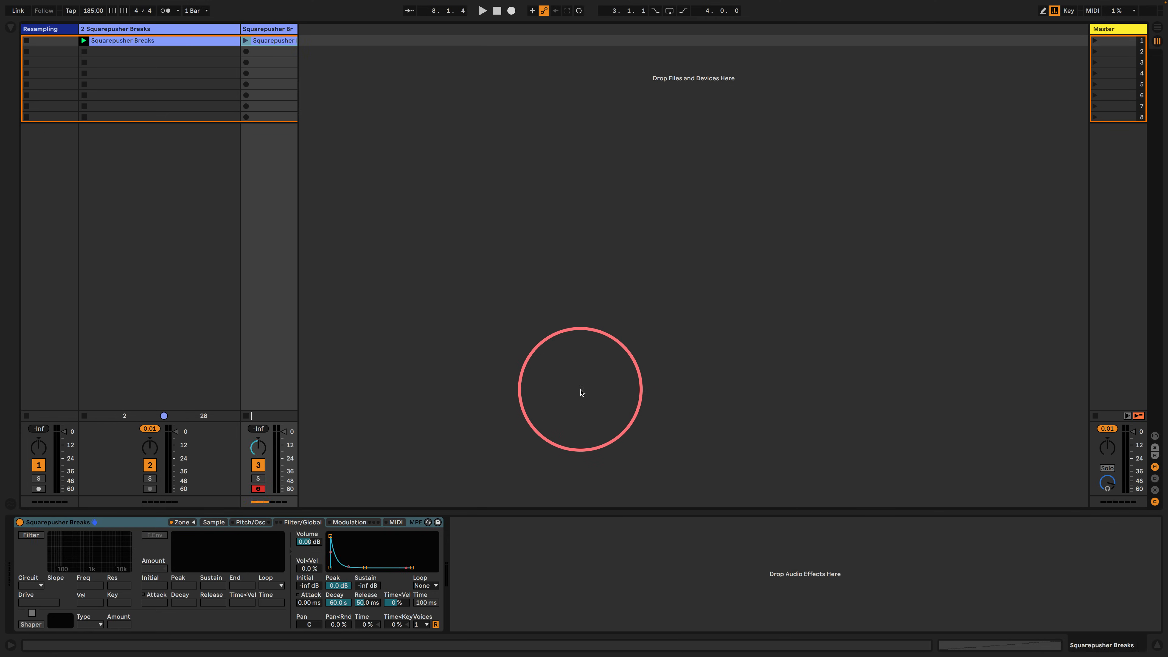
- Stop the original audio clip and audition the sliced MIDI clip while viewing its notes in an enlarged editor
left_click(86, 417)
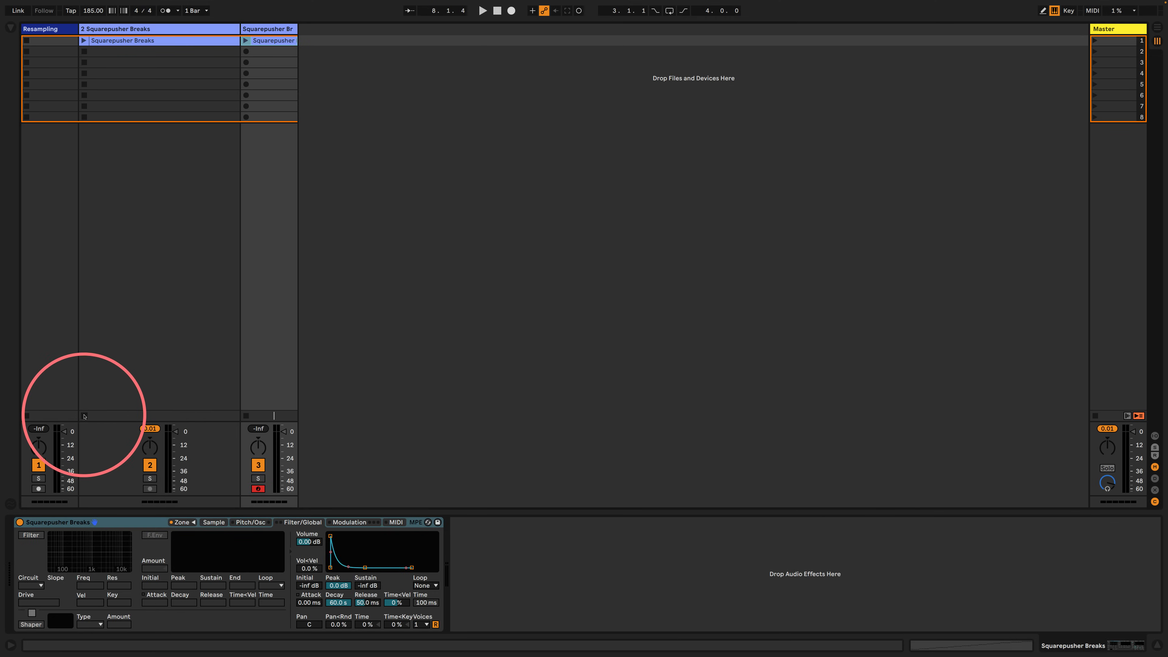
left_click(247, 41)
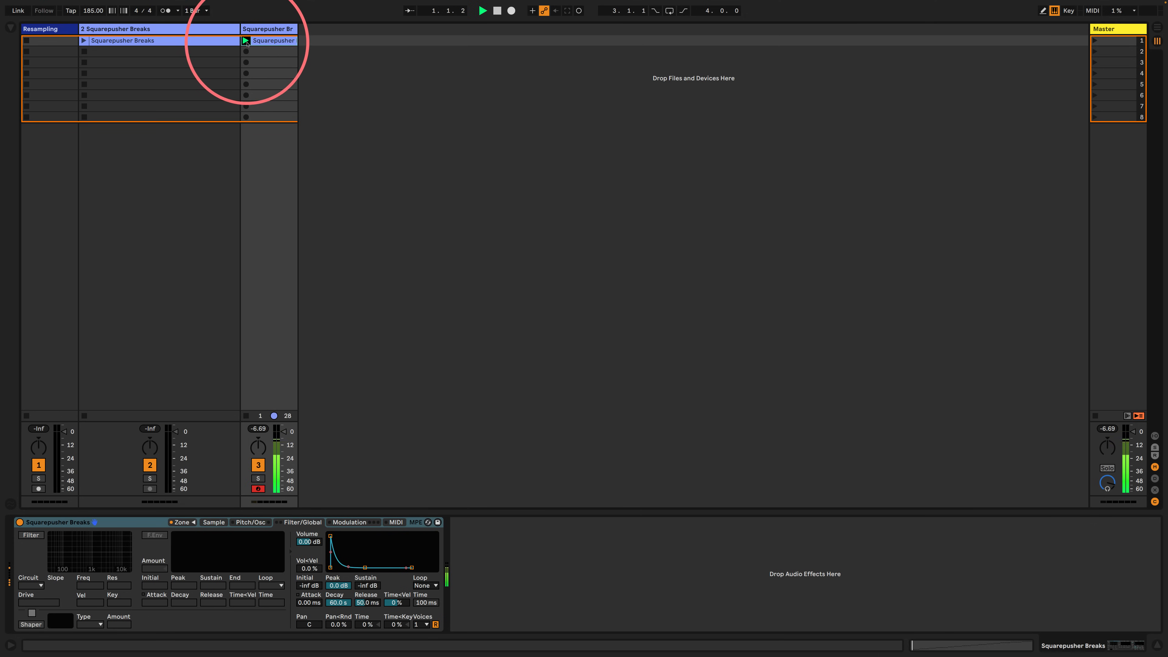
left_click(272, 41)
left_click_drag(461, 513, 391, 251)
left_click_drag(247, 477, 253, 483)
left_click(410, 409)
key("space")
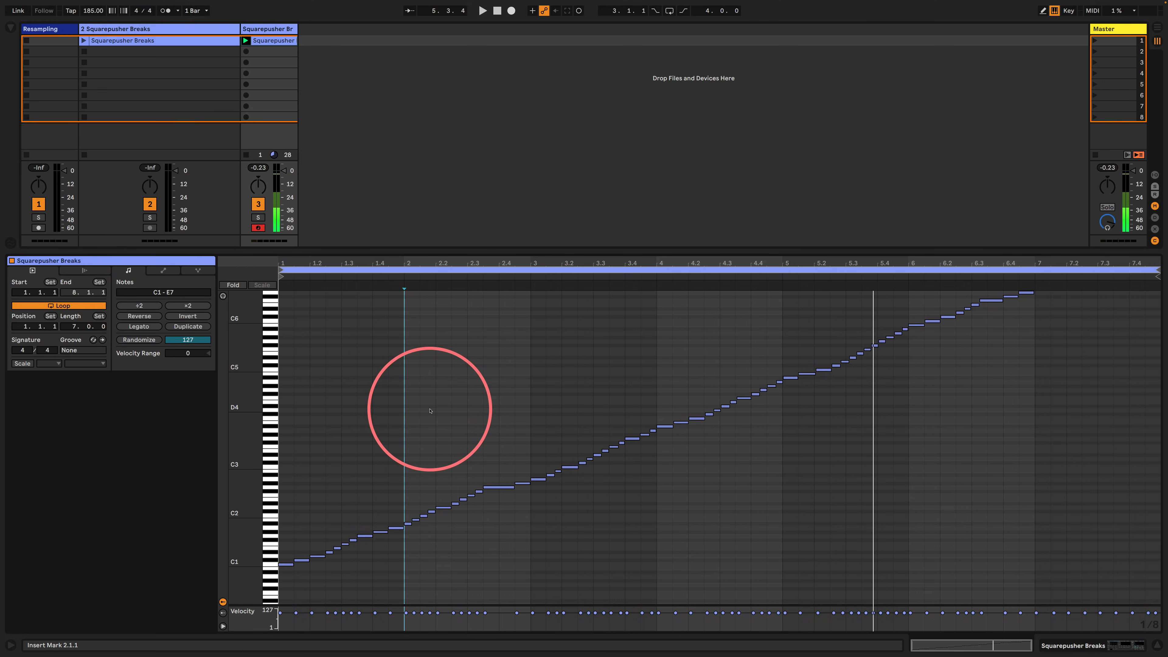
- Select all notes in the sliced MIDI clip and examine their ascending slice sequence
key("ctrl+a")
scroll(754, 266, "up", 3)
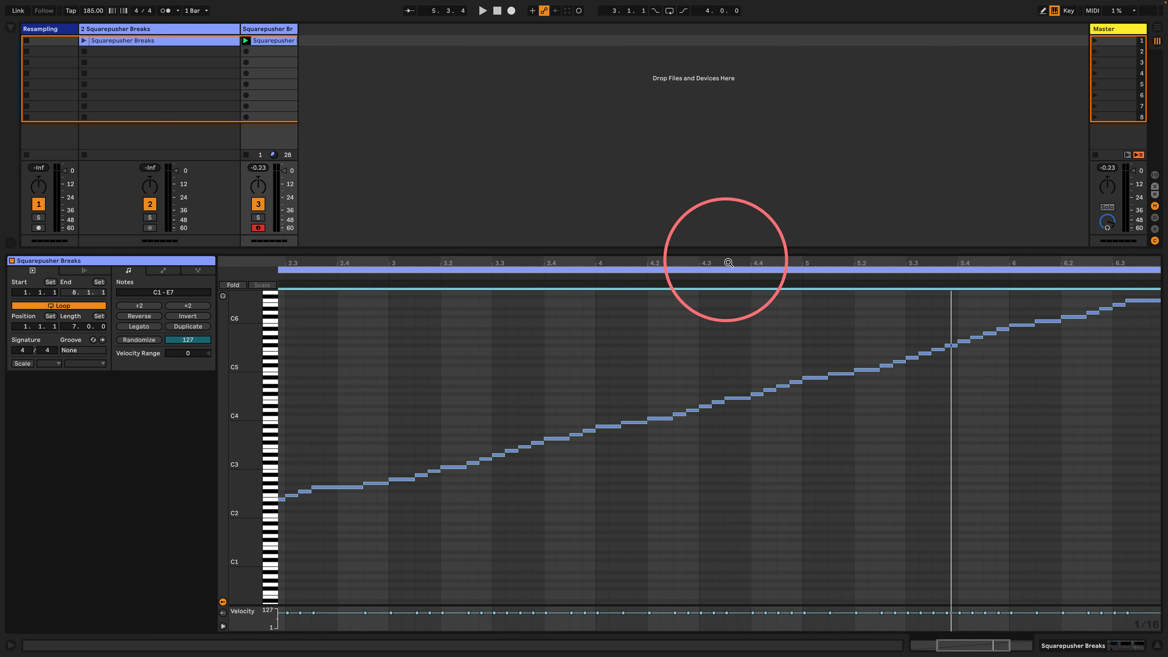
scroll(745, 263, "down", 3)
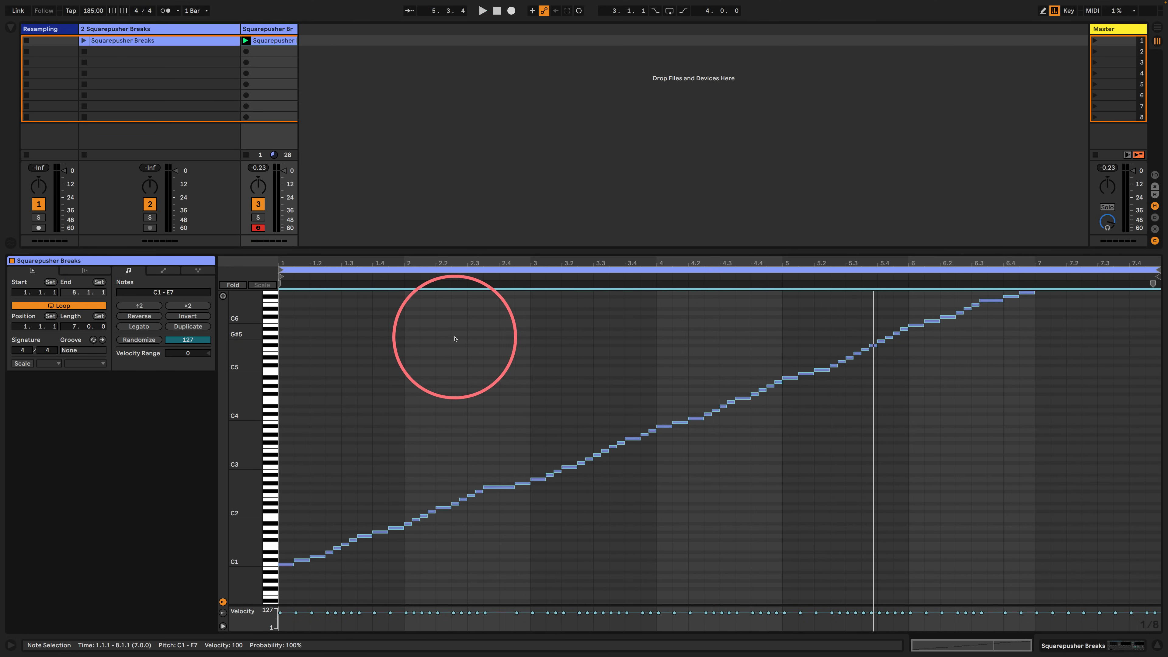
left_click_drag(288, 253, 243, 485)
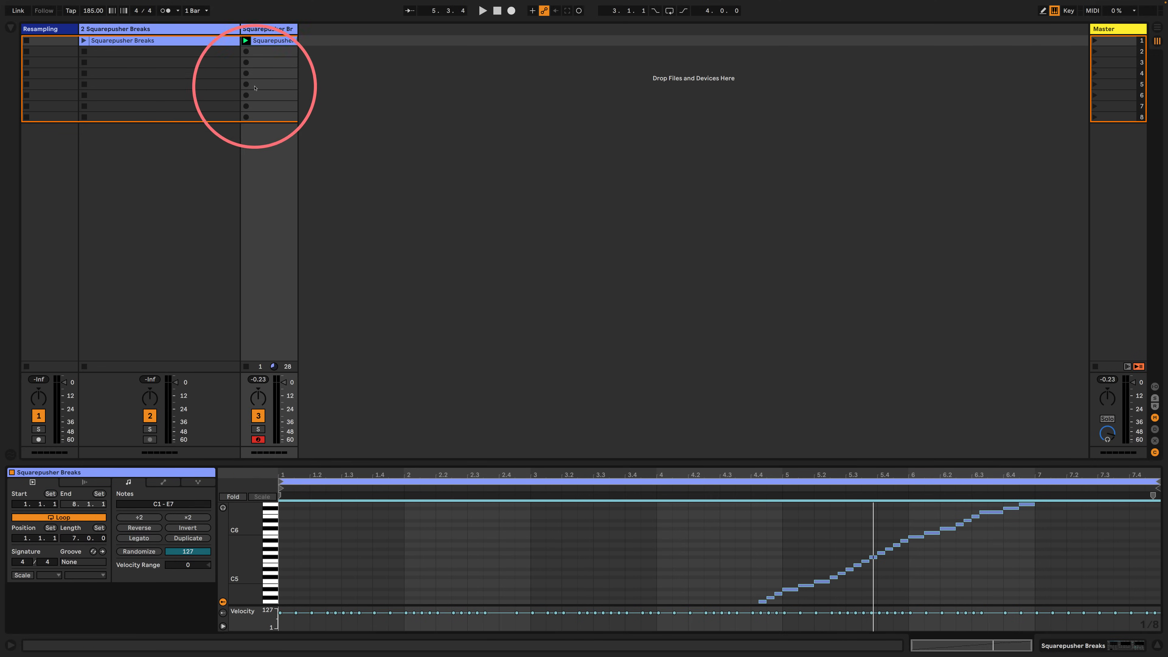
- Replay the sliced MIDI clip and audition it with the track's Sampler device displayed
left_click(246, 40)
left_click_drag(243, 566, 230, 565)
key("space")
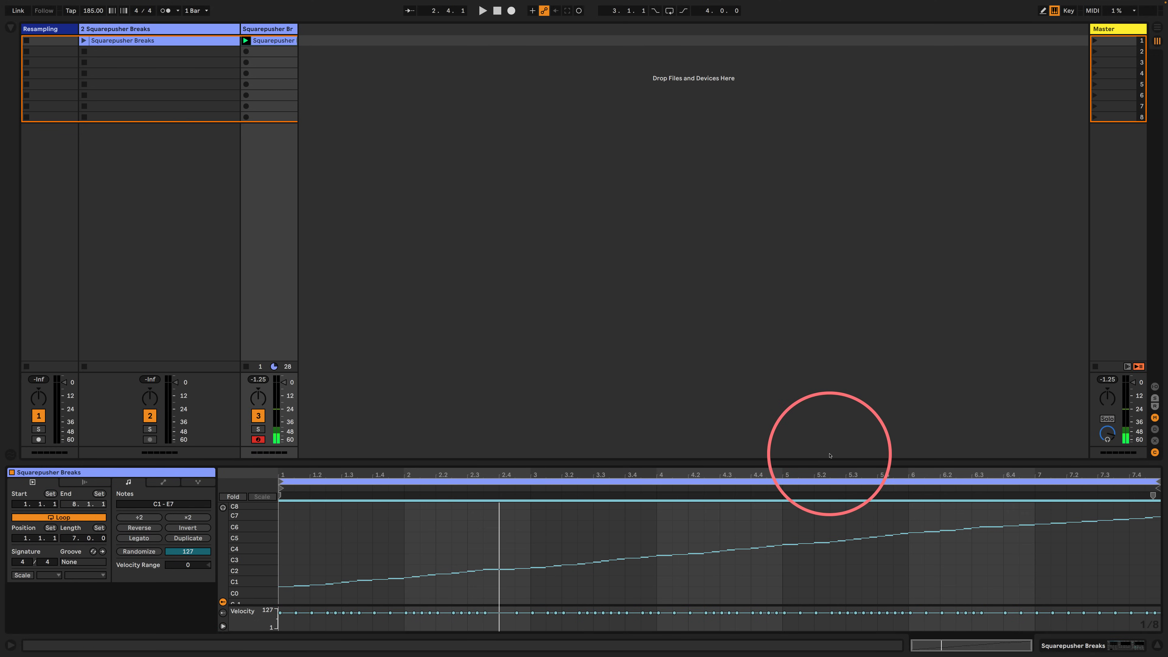
left_click(1126, 645)
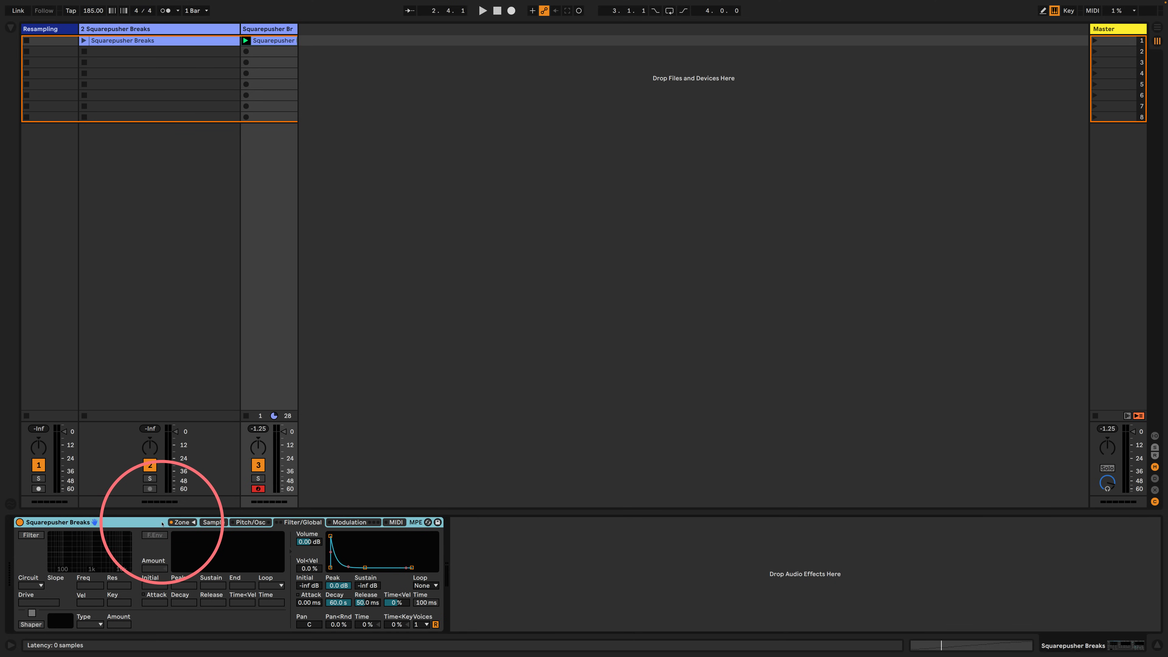
key("space")
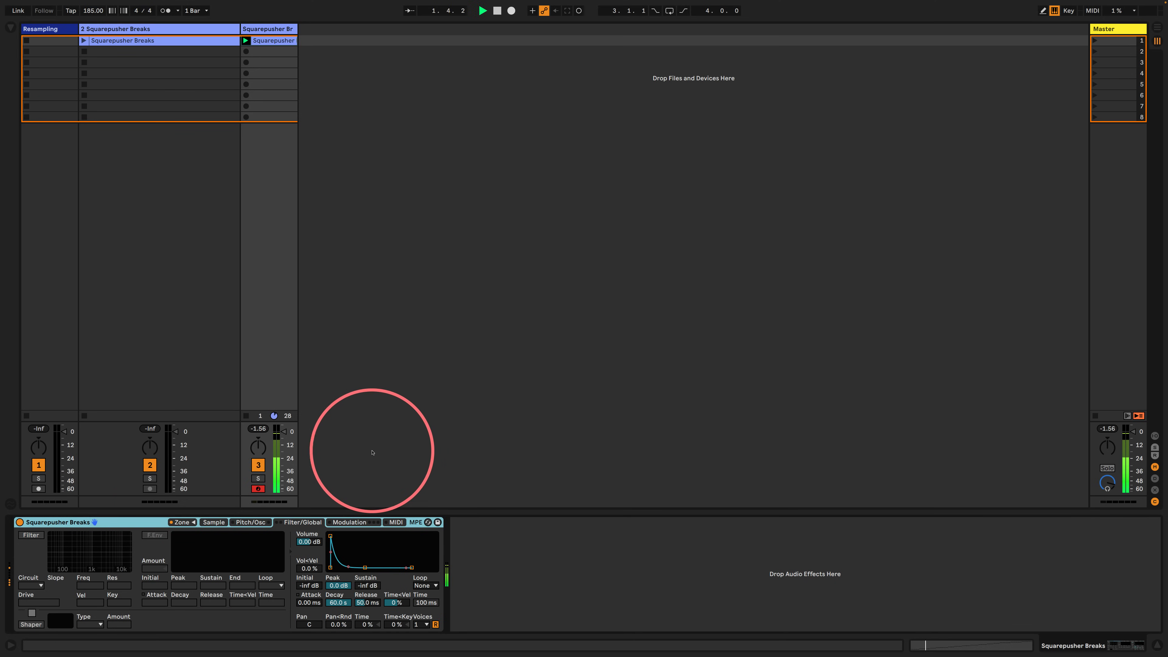
key("space")
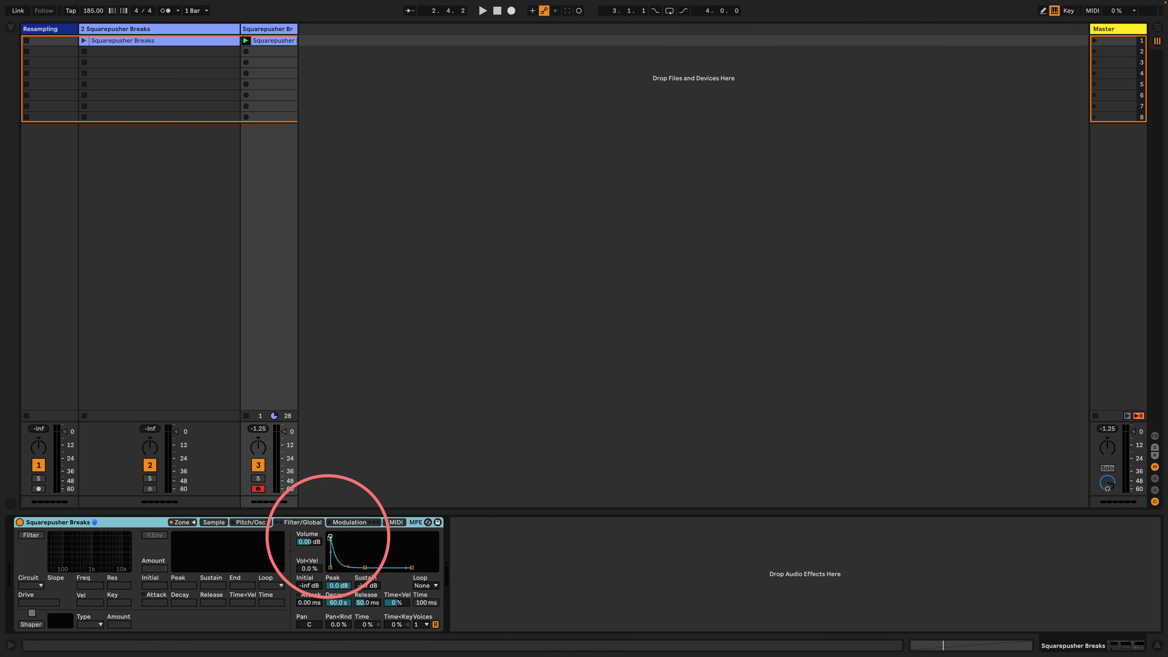
- Set Sampler's volume envelope to 0.0 dB sustain, 1.00 ms decay and 80.1 ms release, keeping Voices at 1
left_click_drag(365, 568, 365, 536)
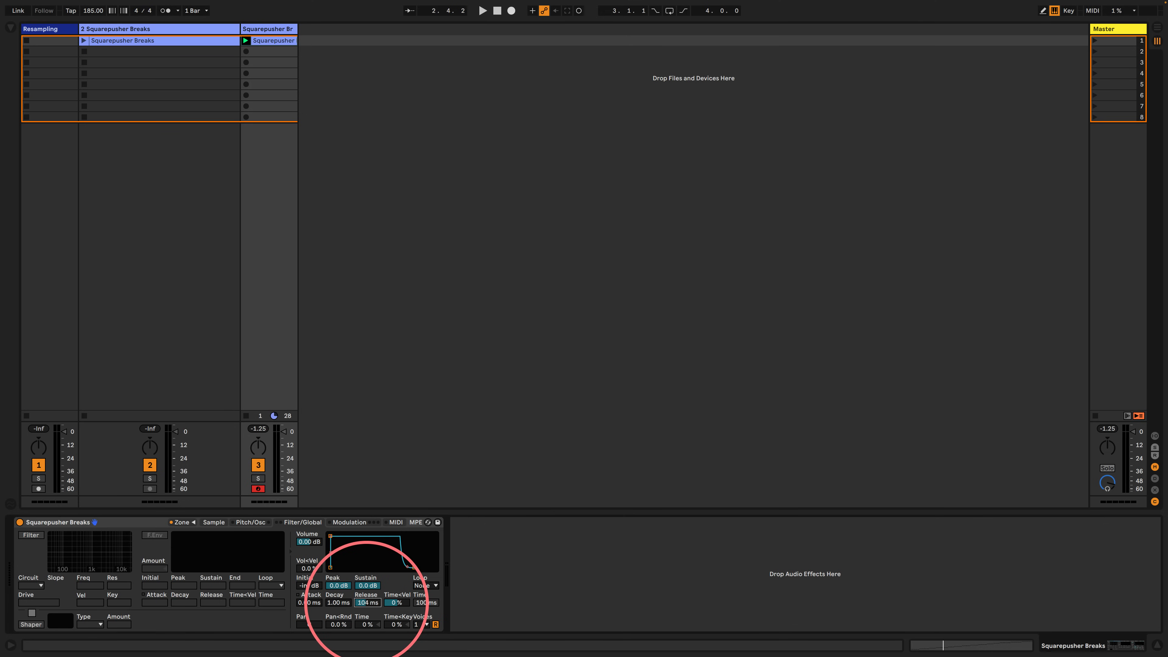
left_click(421, 625)
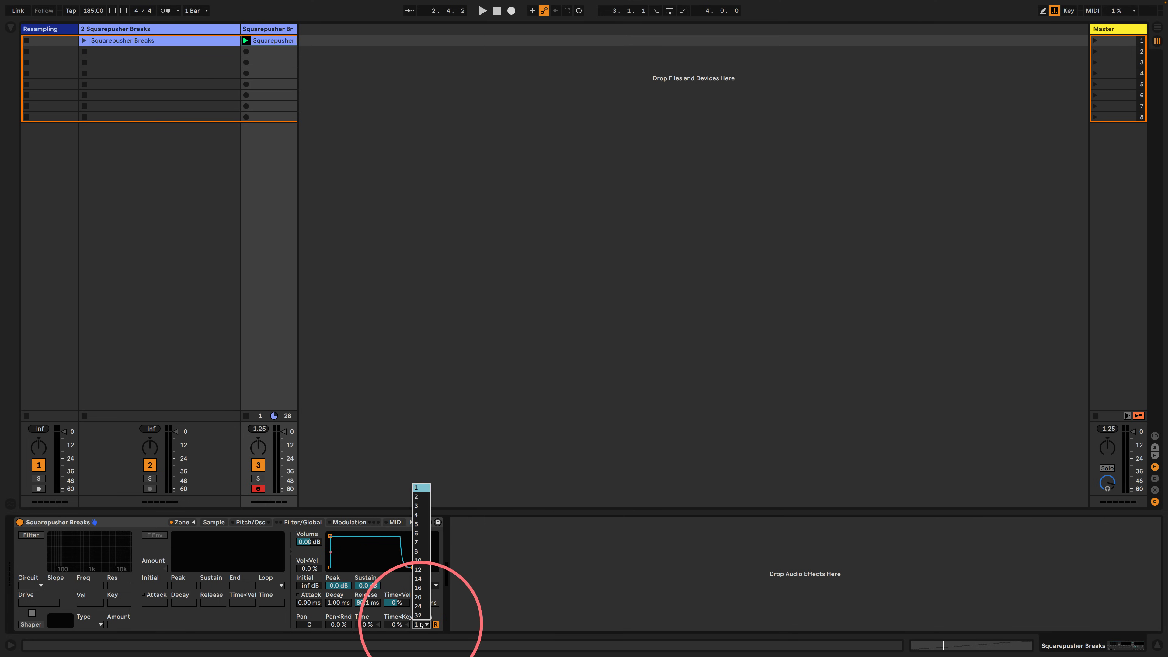
left_click(421, 488)
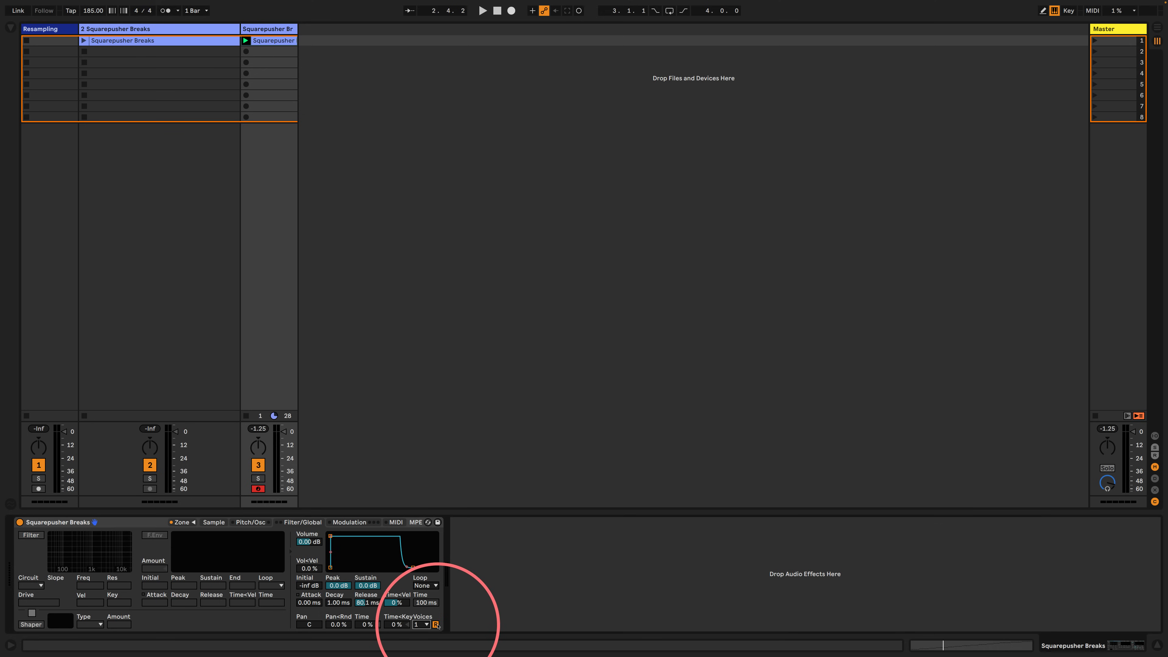
- Set the sustain mode of all Sampler slices to back-and-forth looping, selecting them together in the zone list
left_click(214, 523)
left_click(248, 522)
left_click(194, 522)
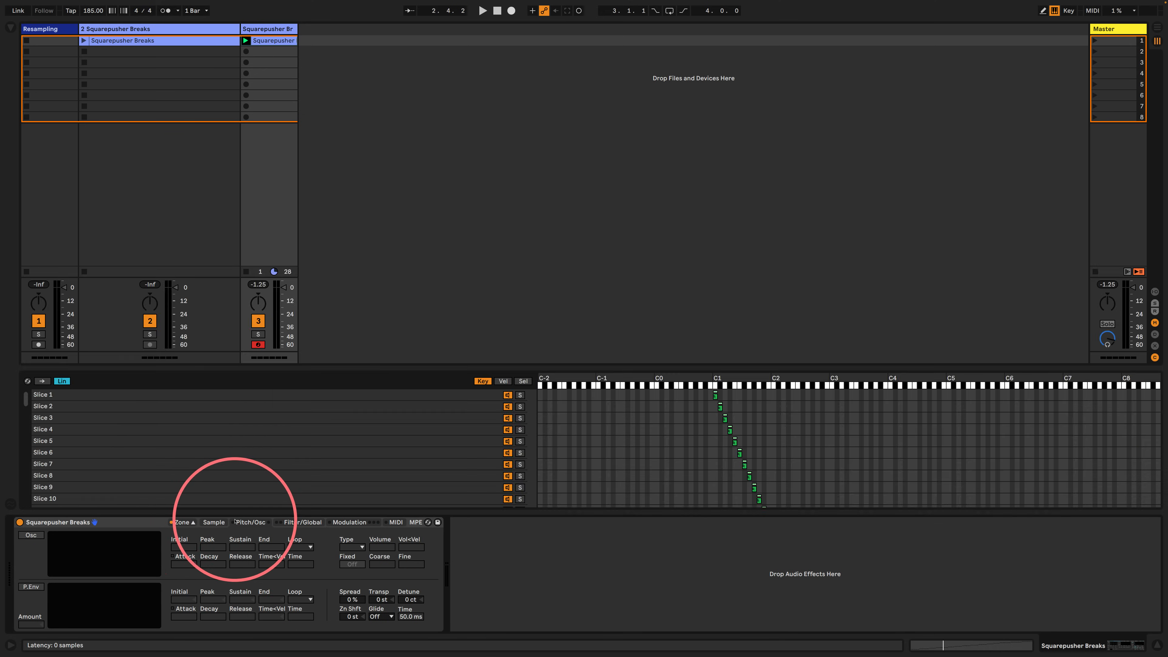
left_click(214, 522)
left_click(191, 522)
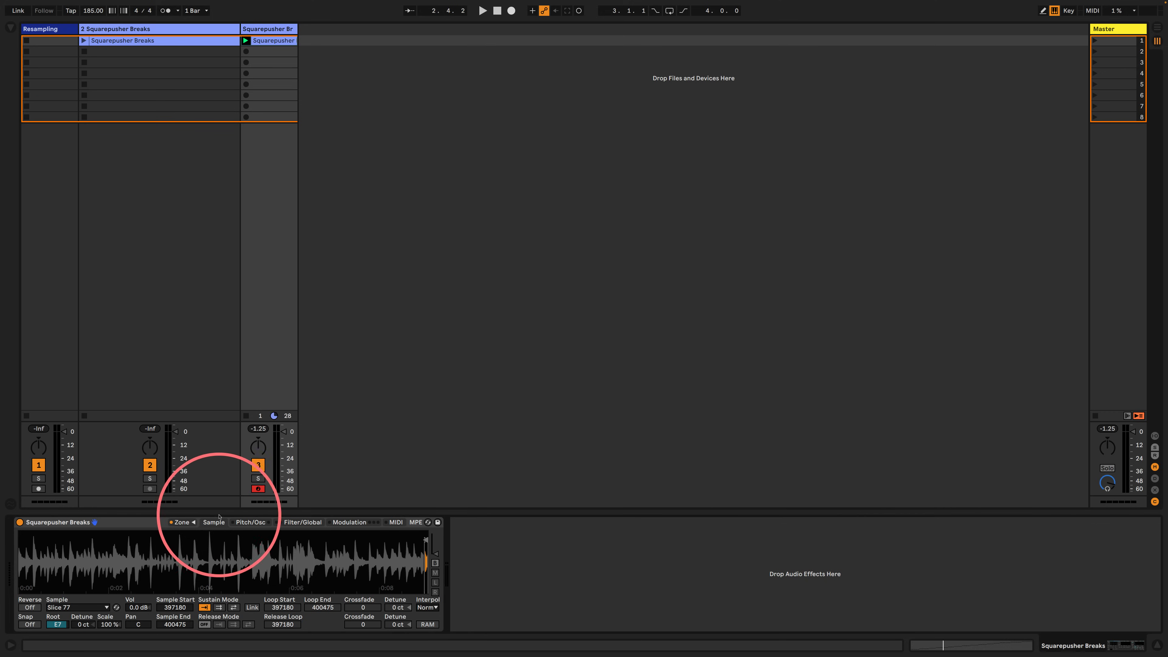
left_click(192, 522)
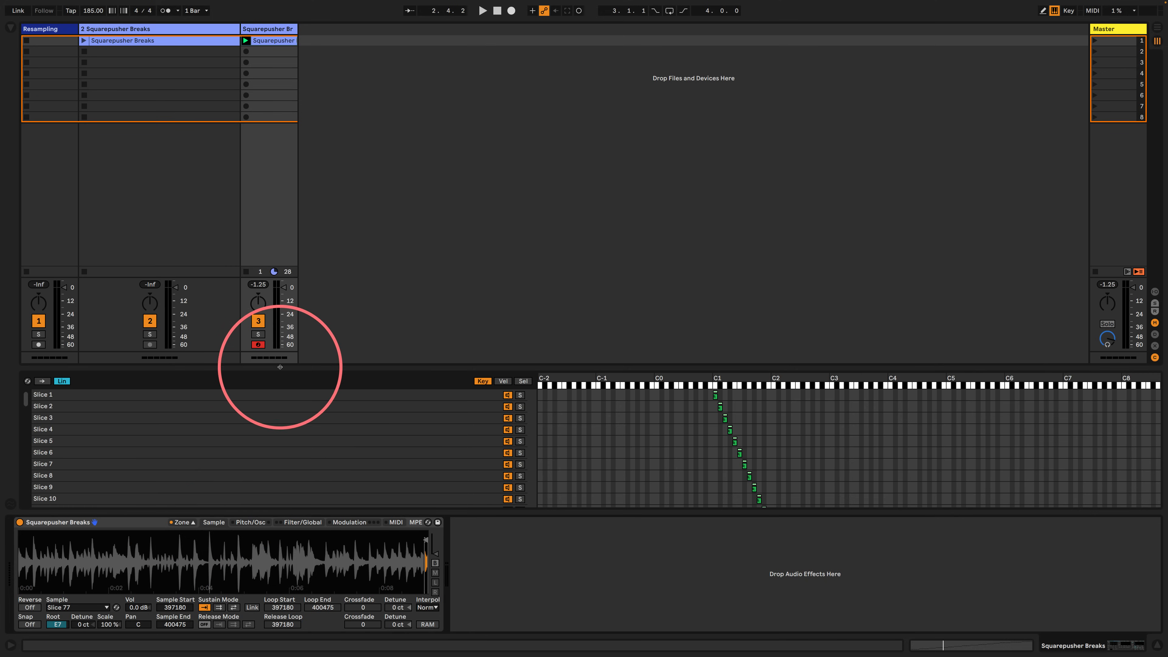
left_click_drag(279, 366, 295, 251)
left_click(221, 346)
key("super+a")
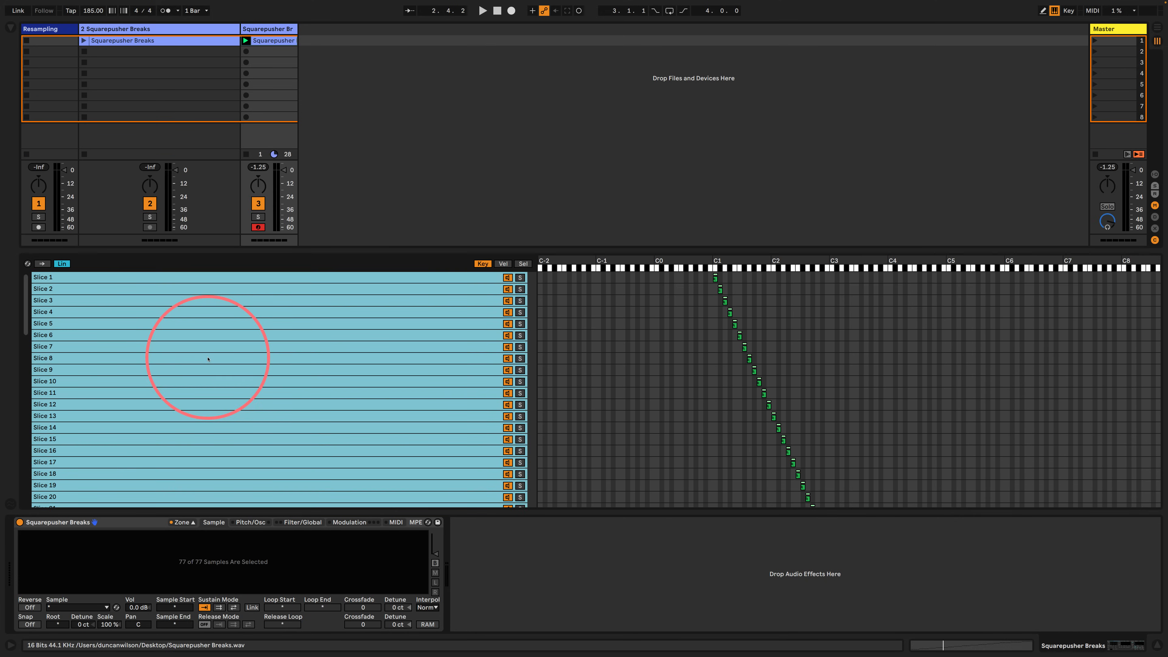
left_click(234, 607)
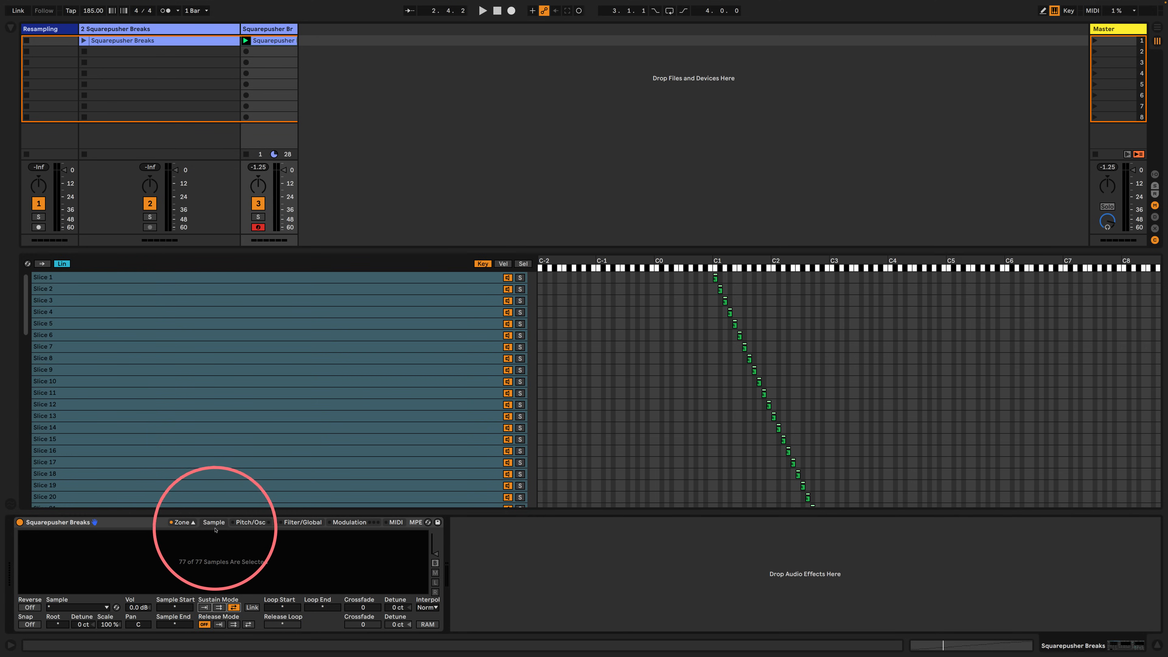
left_click(183, 522)
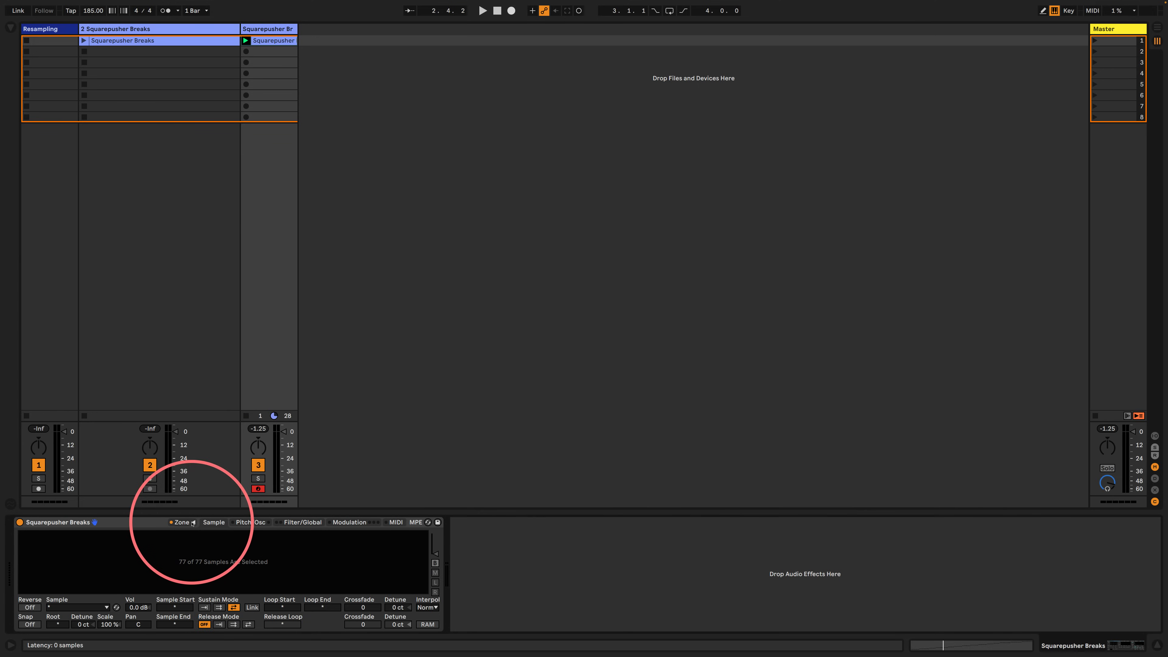
- Audition the sliced MIDI clip with the changed Sampler settings
left_click(271, 41)
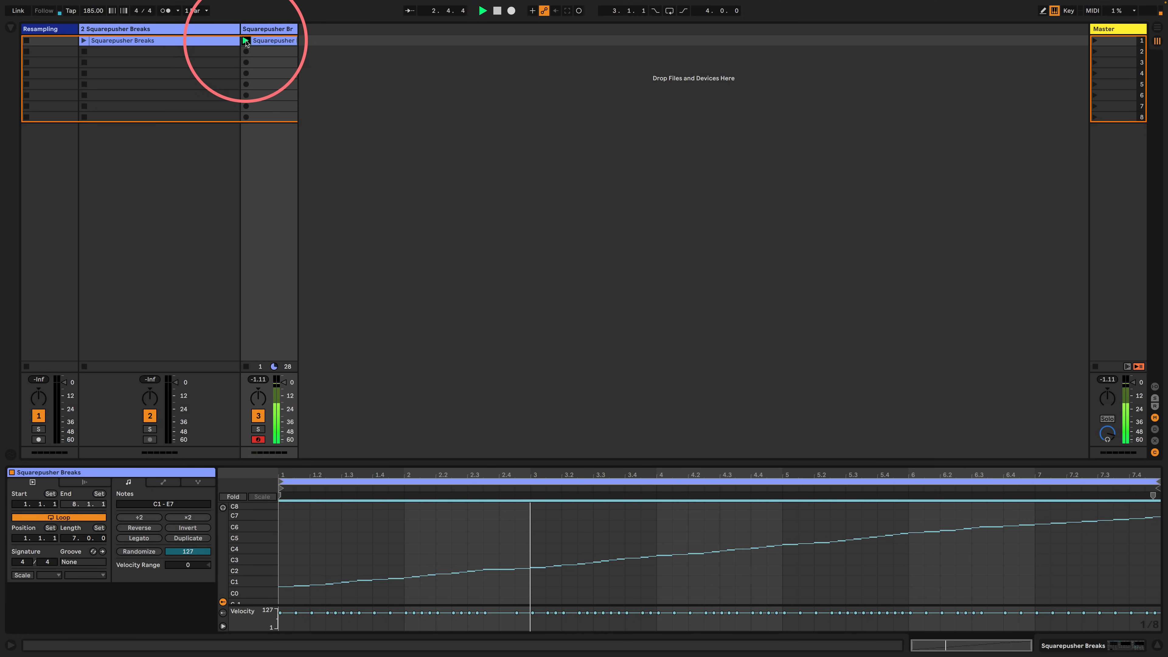
key("space")
- Duplicate the sliced MIDI clip into the second slot of its track and colour the copy pink
left_click(277, 41)
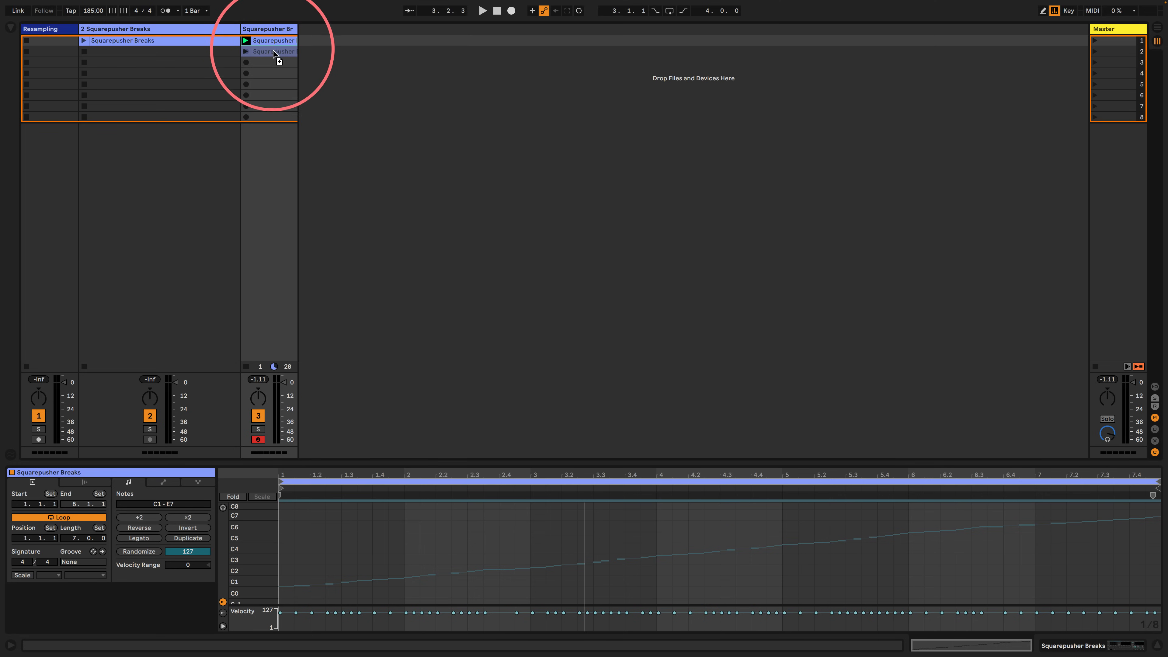
right_click(274, 52)
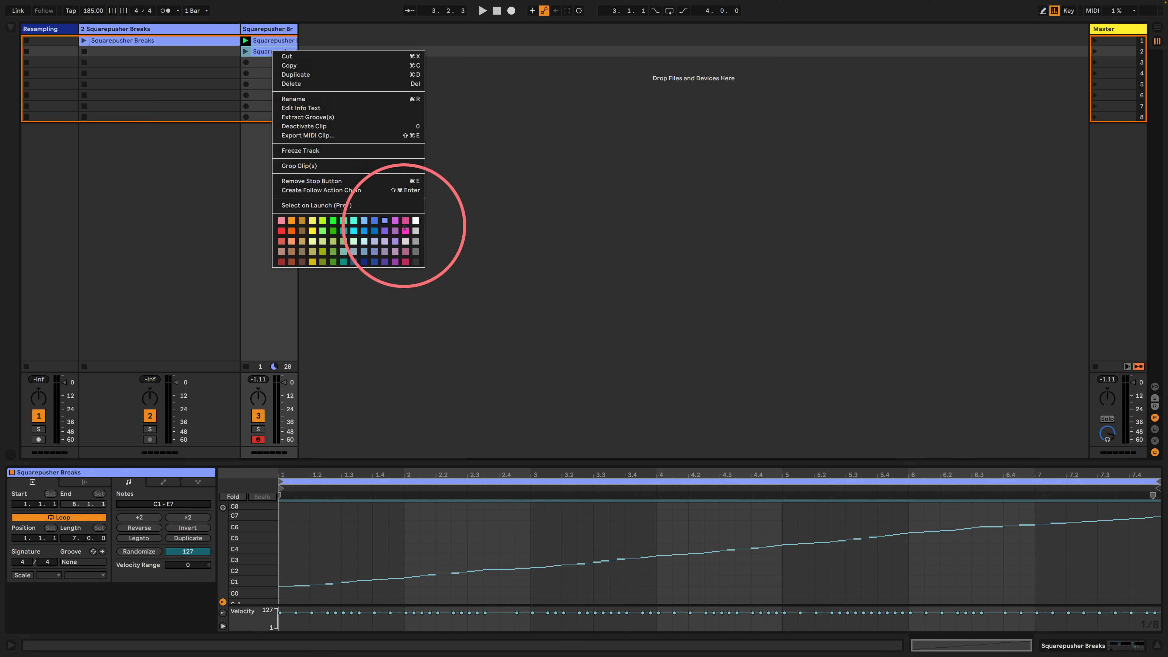
left_click(406, 221)
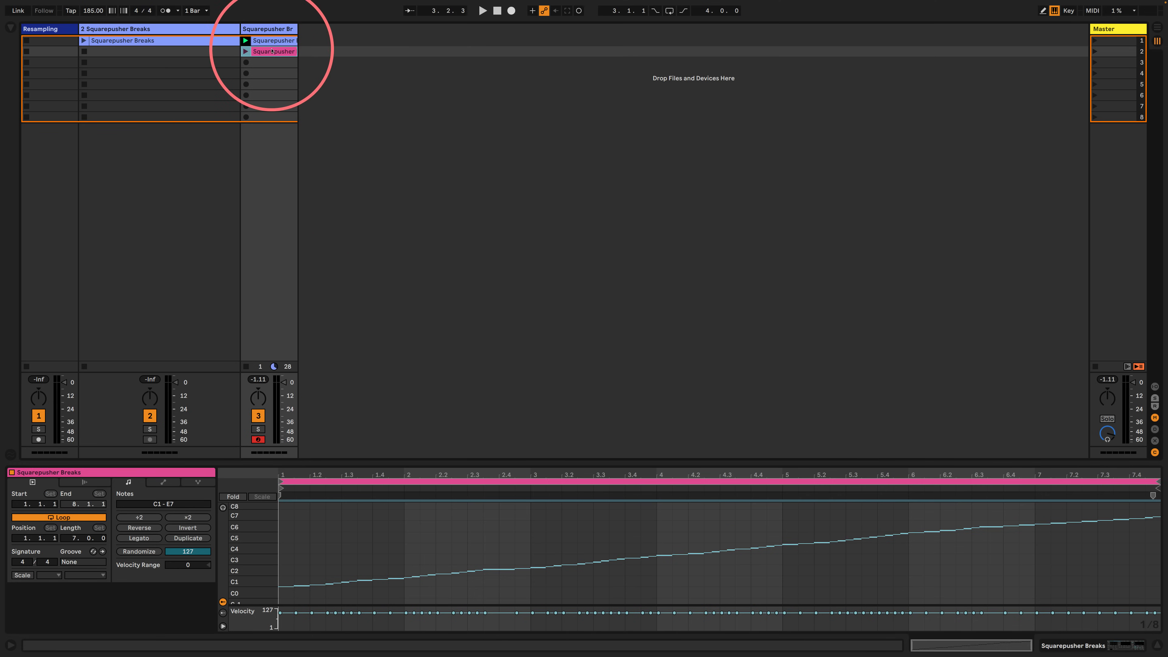
- Enlarge the note editor and select the short notes in the first three bars of the pink clip, from D#1 to A3
left_click_drag(451, 465, 447, 231)
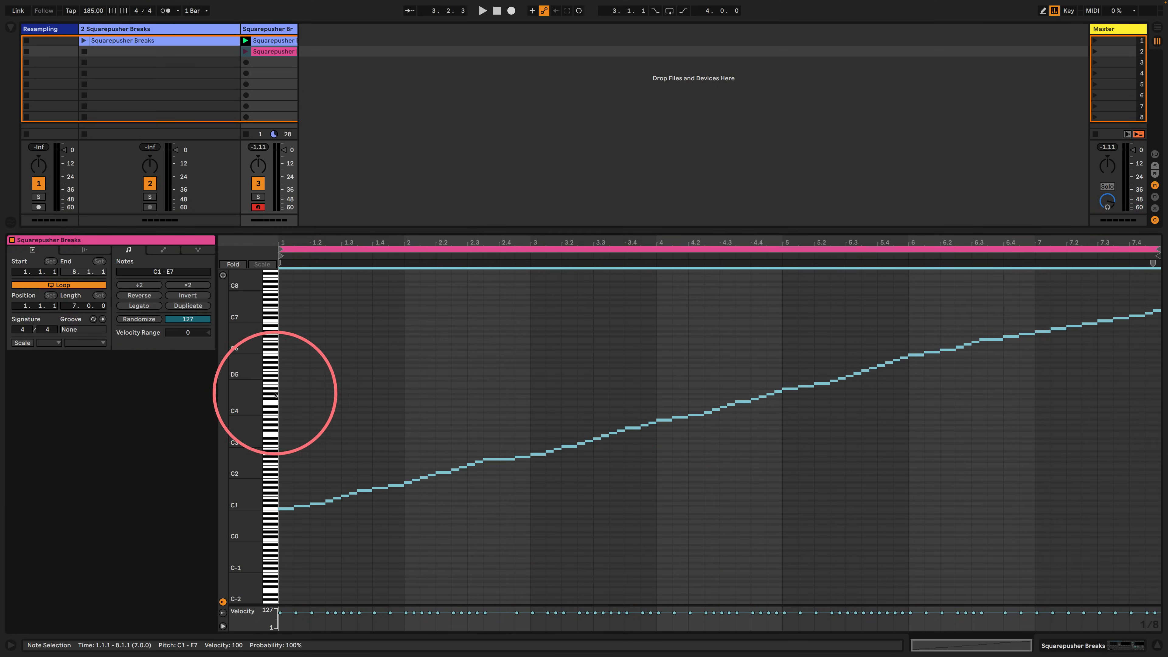
left_click_drag(252, 399, 255, 397)
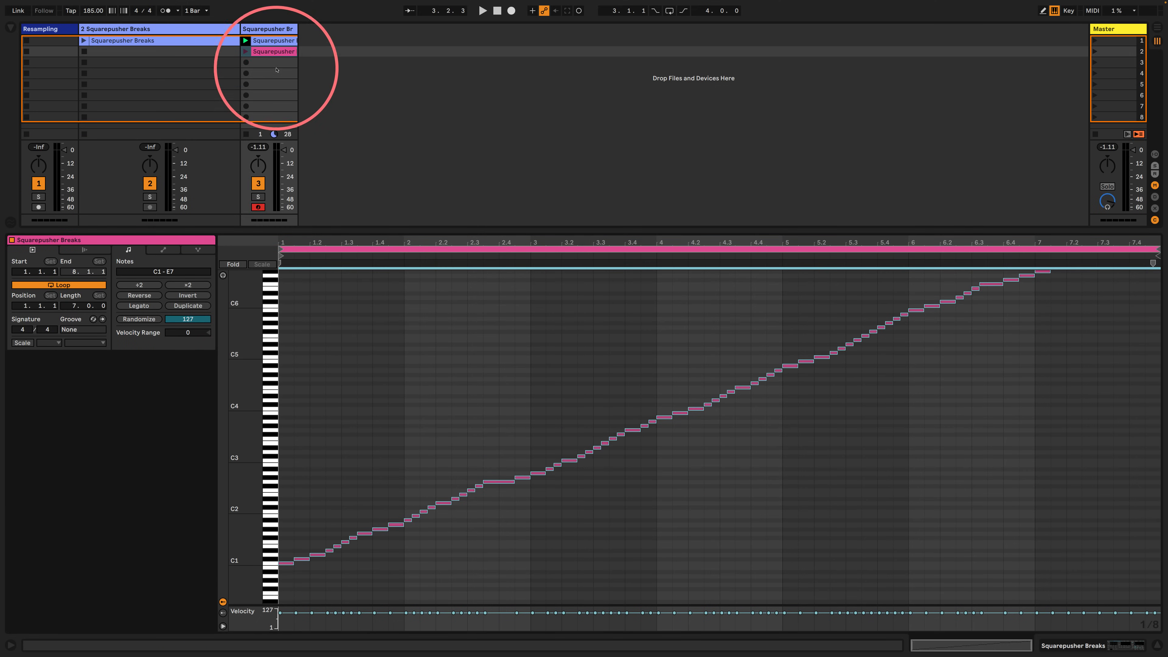
left_click(268, 52)
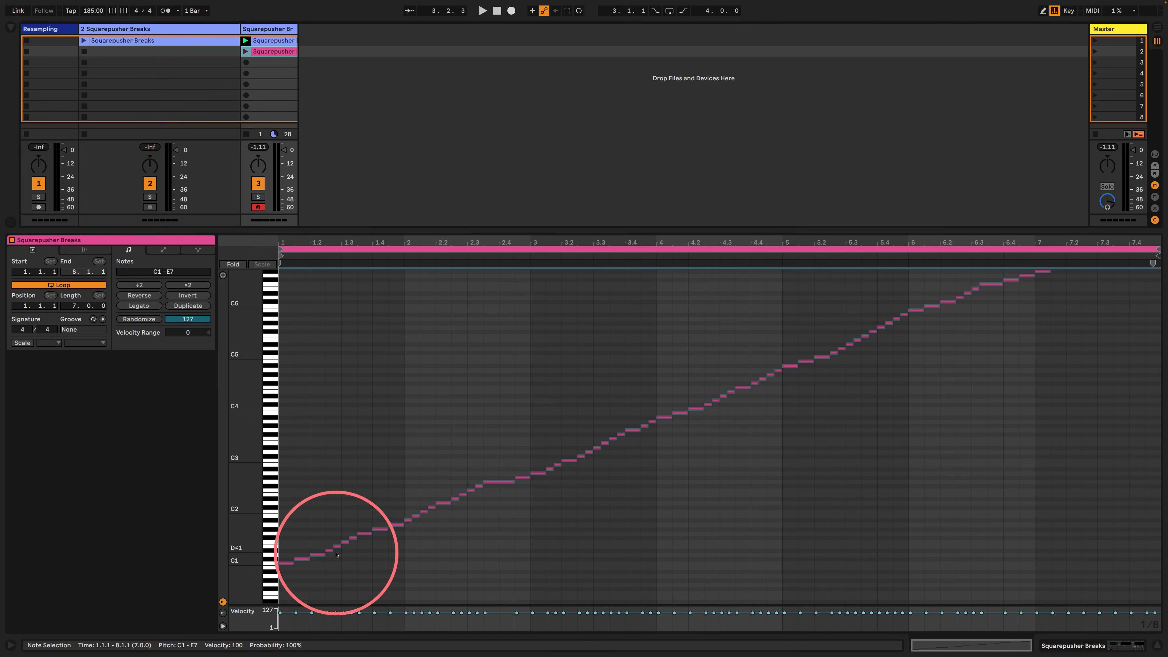
left_click(256, 550)
left_click_drag(256, 550, 258, 550)
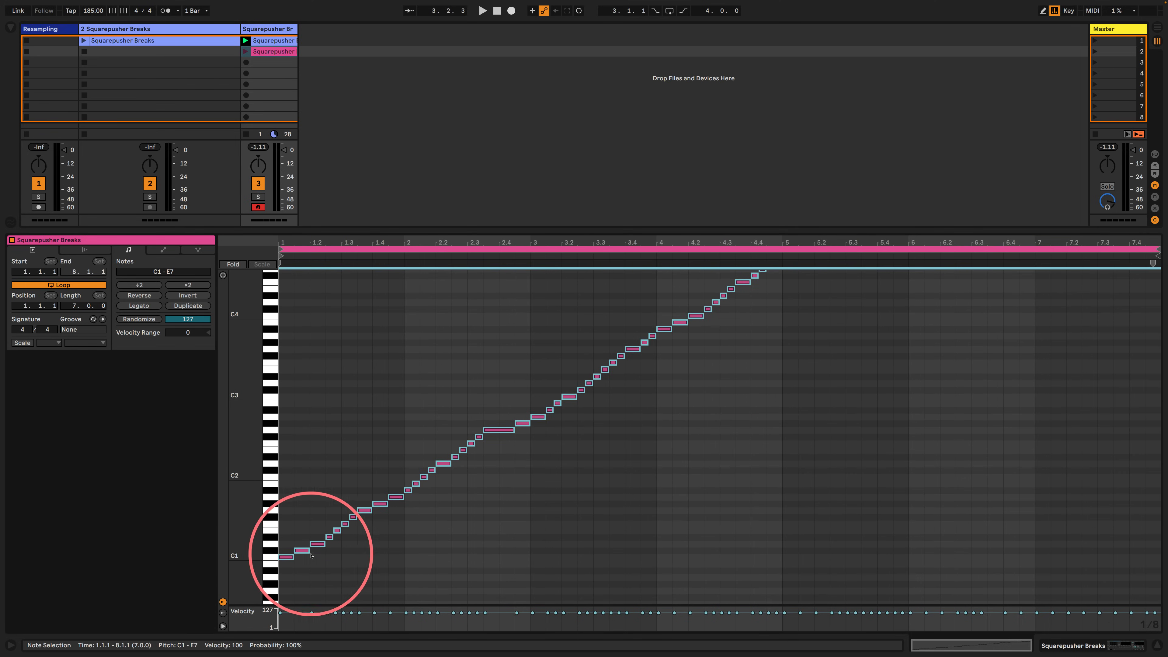
left_click_drag(331, 559, 355, 511)
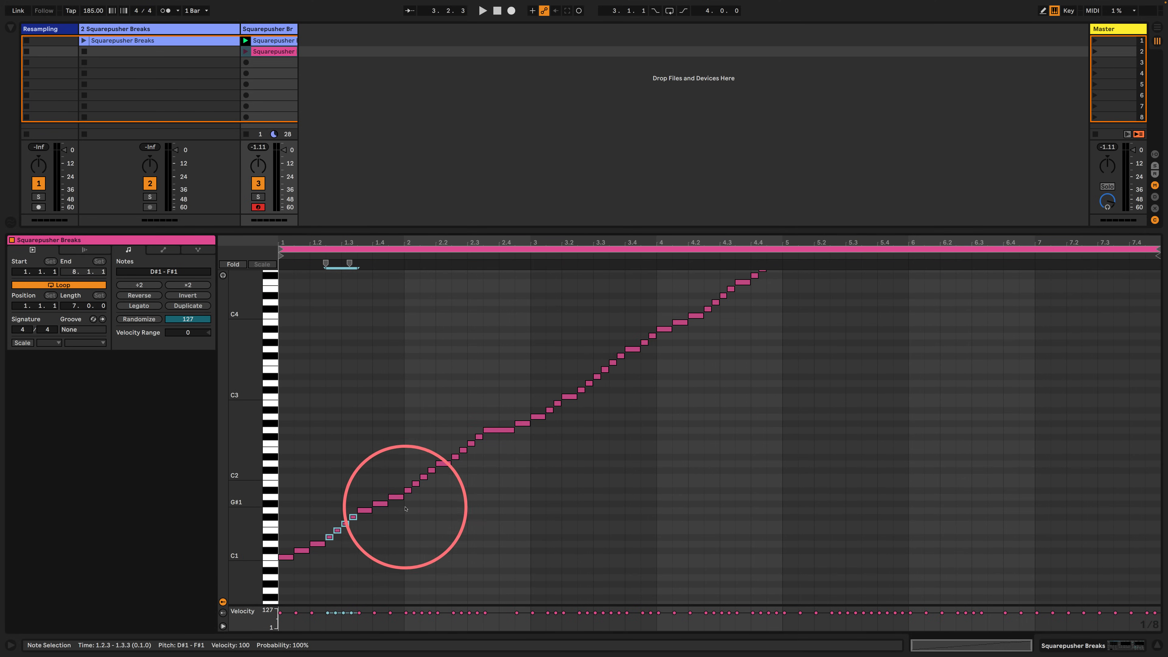
left_click_drag(406, 513, 651, 338)
scroll(745, 359, "up", 3)
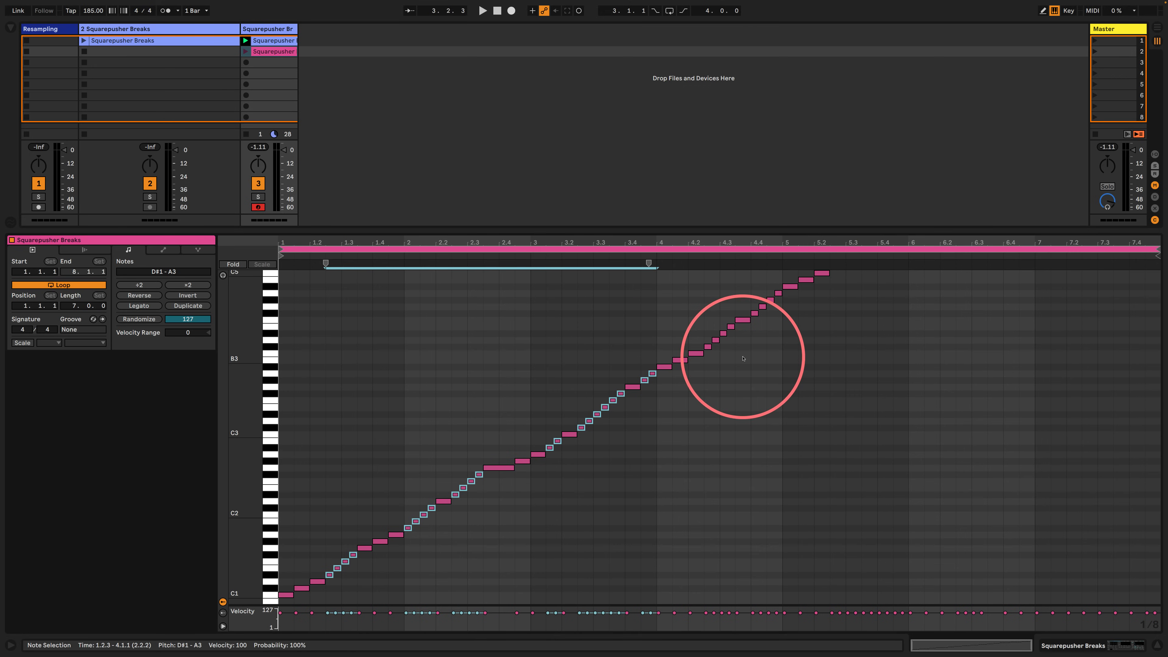
- Add the short notes from bar 4 through the end of the clip to the selection, up to E7
left_click_drag(705, 381, 782, 275)
scroll(816, 364, "up", 5)
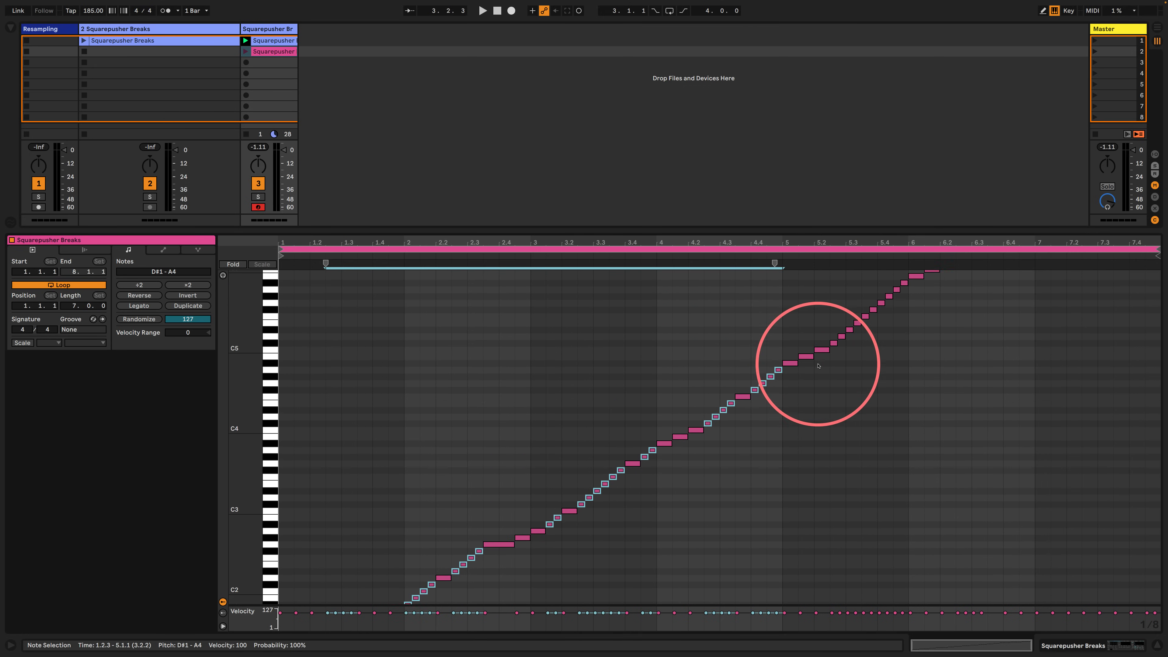
scroll(819, 367, "up", 1)
left_click_drag(833, 435, 975, 303)
scroll(1004, 360, "up", 6)
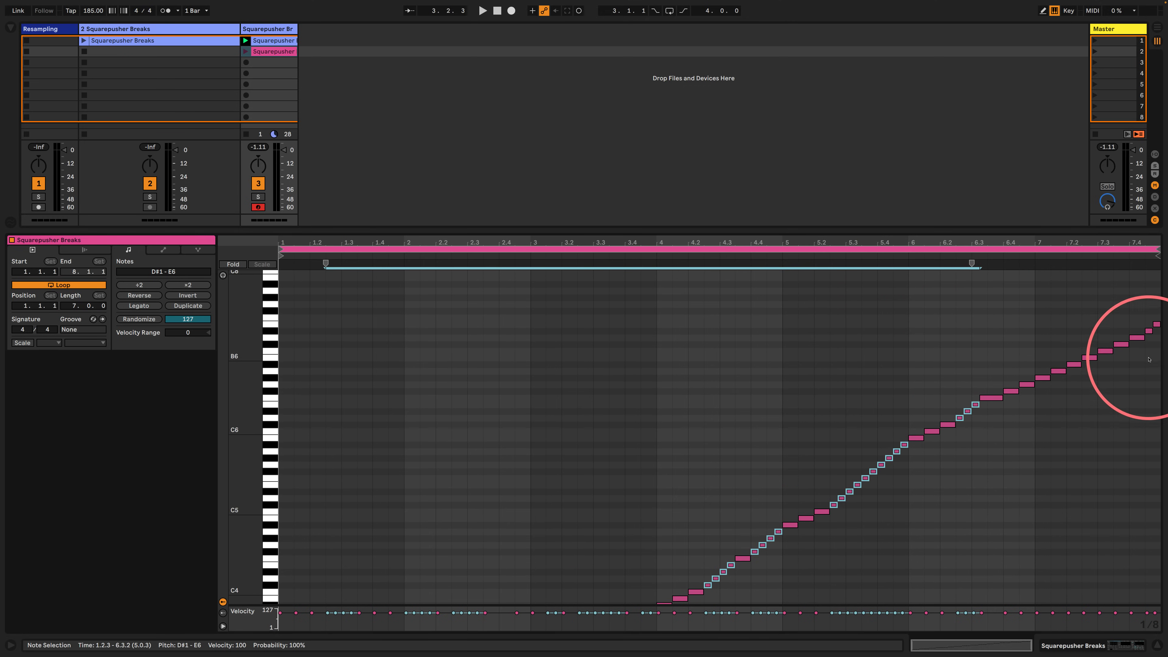
left_click_drag(1159, 321, 1160, 321)
- Shorten all selected notes together to about half their length
left_click_drag(991, 242, 991, 301)
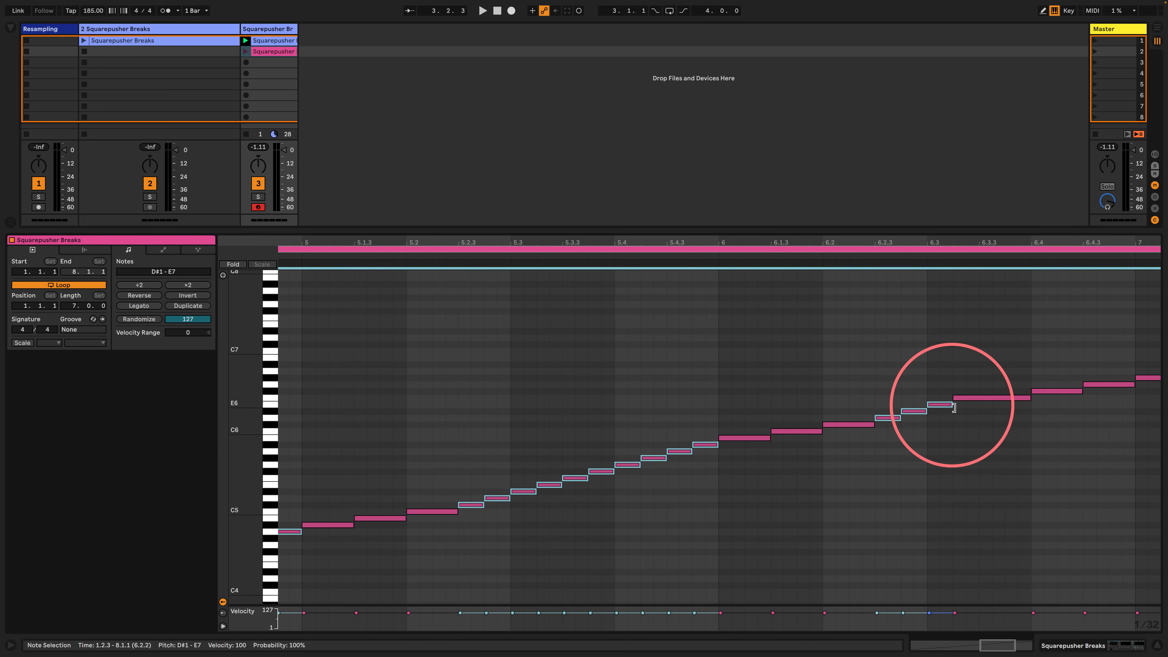
left_click_drag(953, 407, 941, 408)
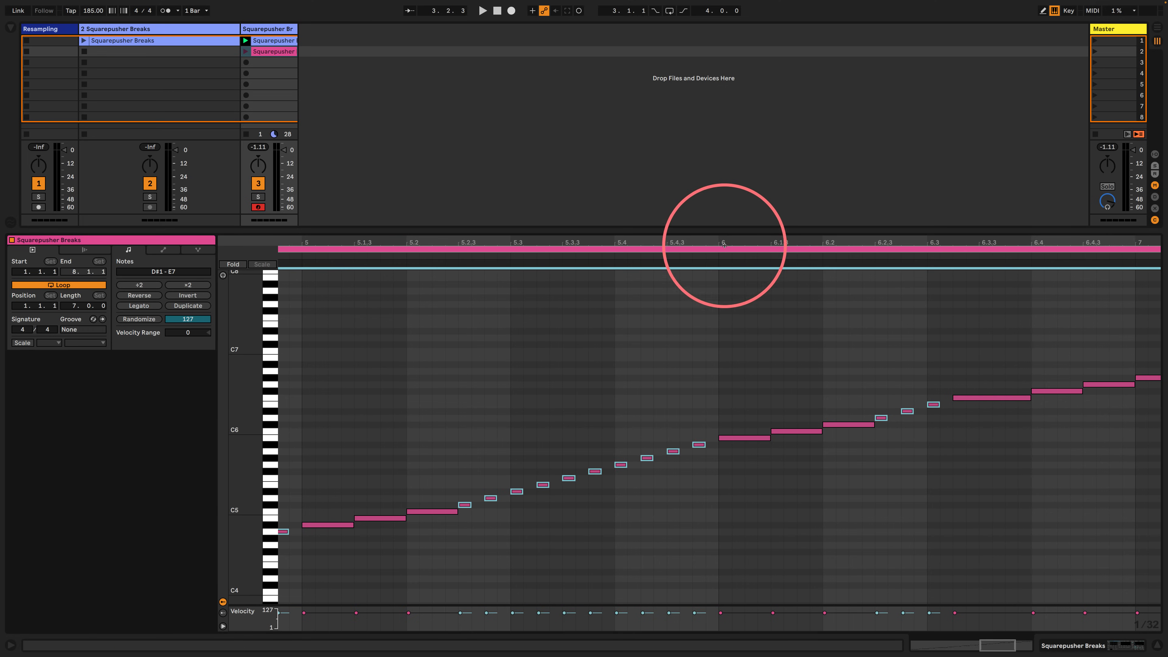
left_click_drag(724, 245, 723, 235)
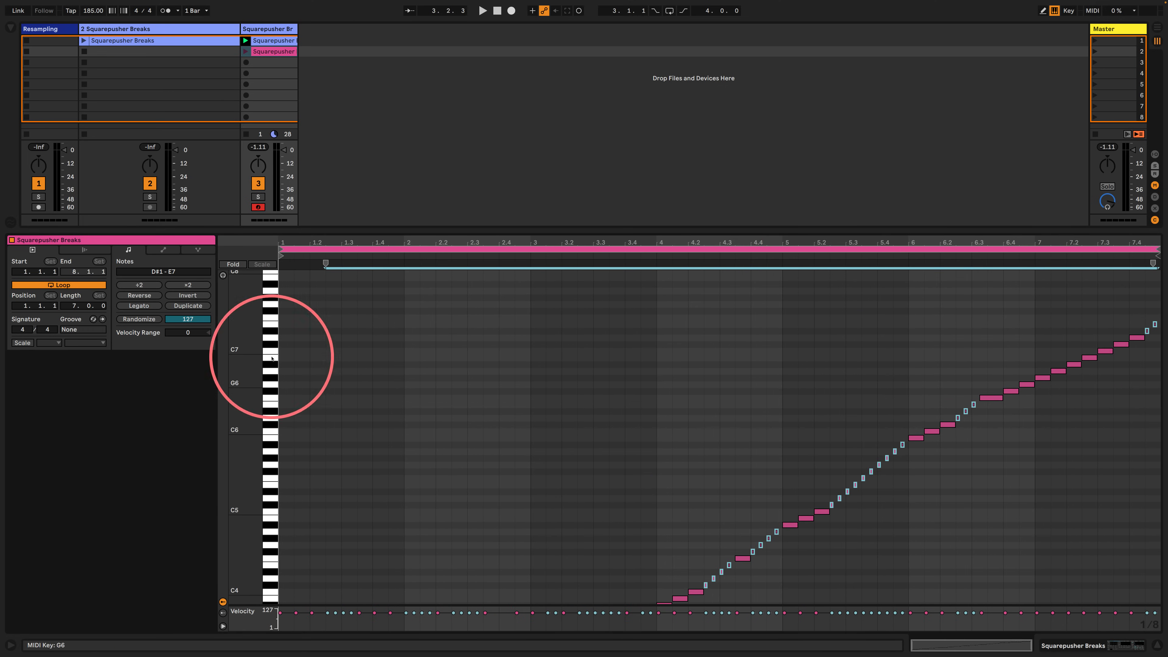
- Audition the pink clip with its shortened notes, shrink the note editor and display the track's Sampler device
left_click(245, 52)
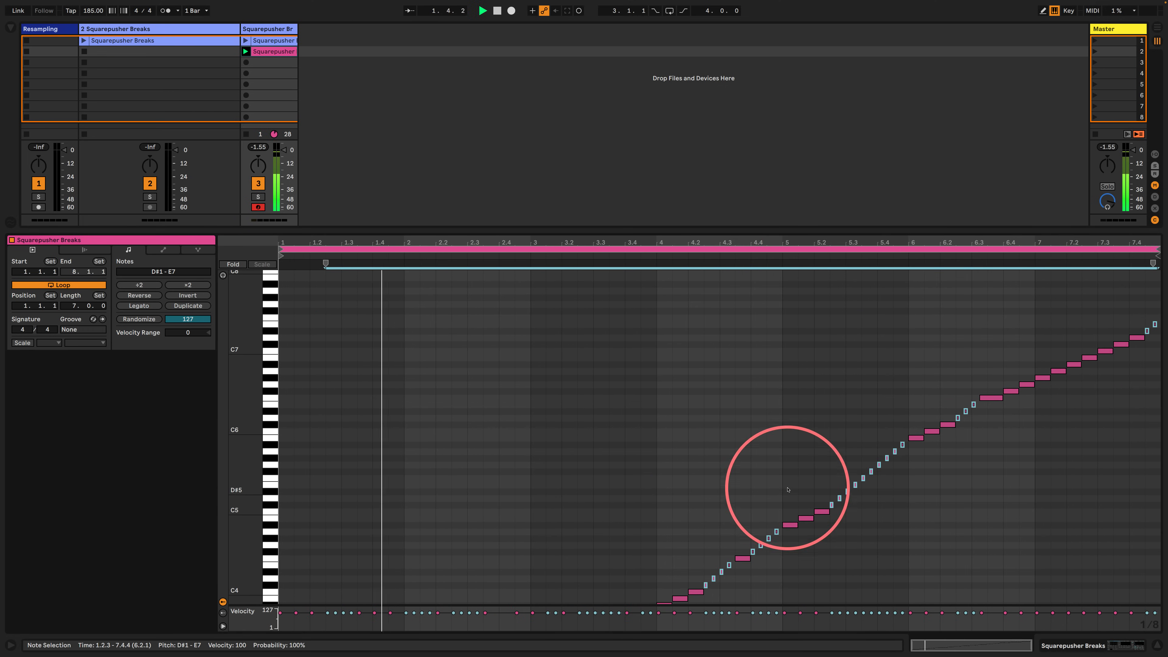
left_click_drag(256, 443, 254, 437)
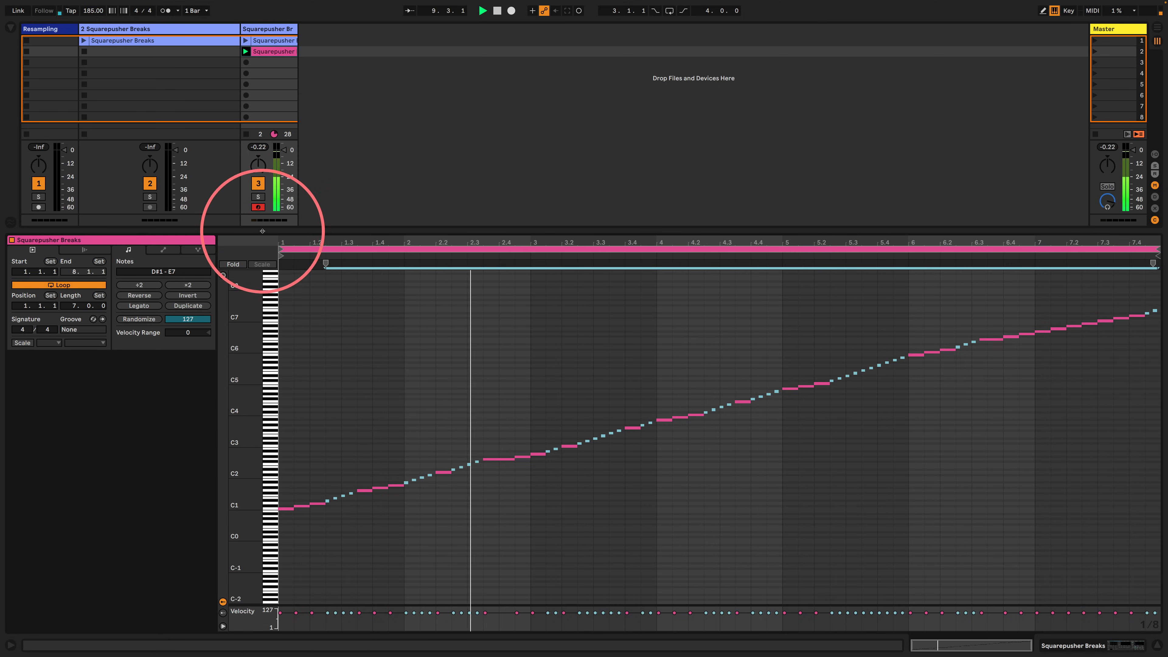
left_click_drag(262, 231, 262, 246)
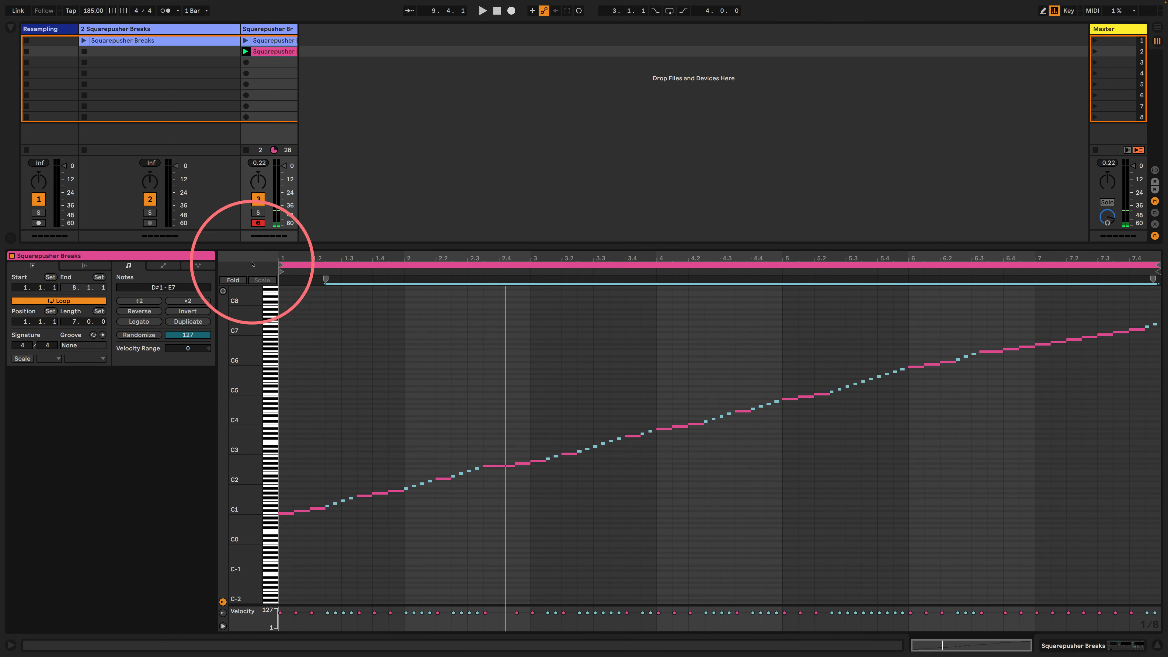
left_click_drag(256, 248, 215, 501)
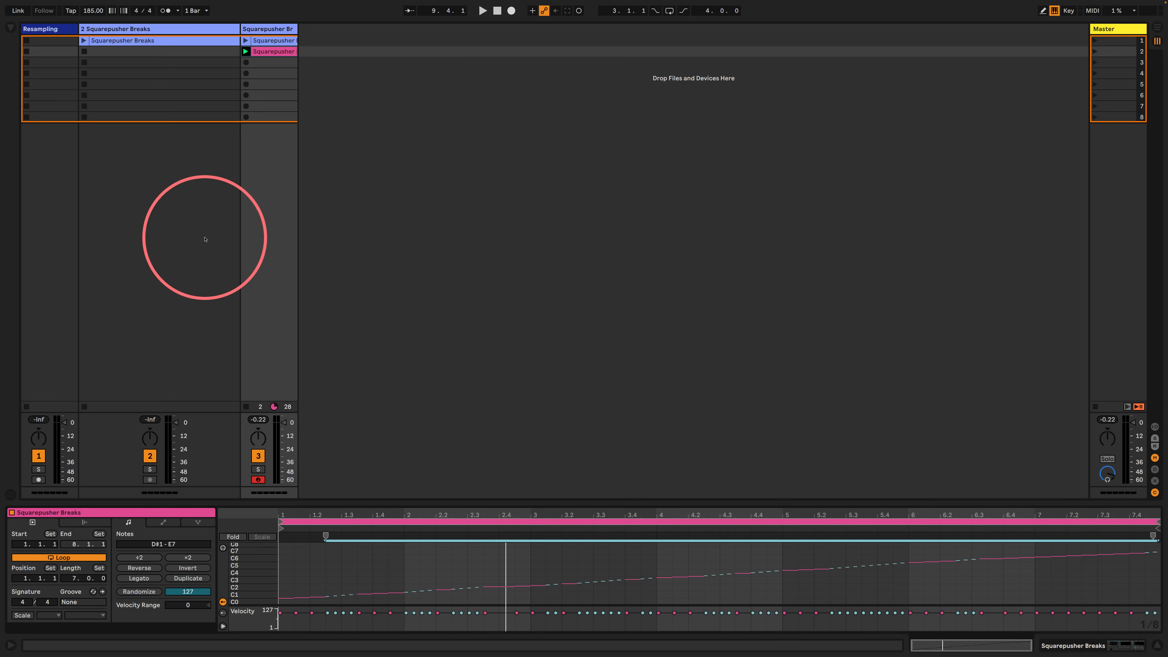
key("space")
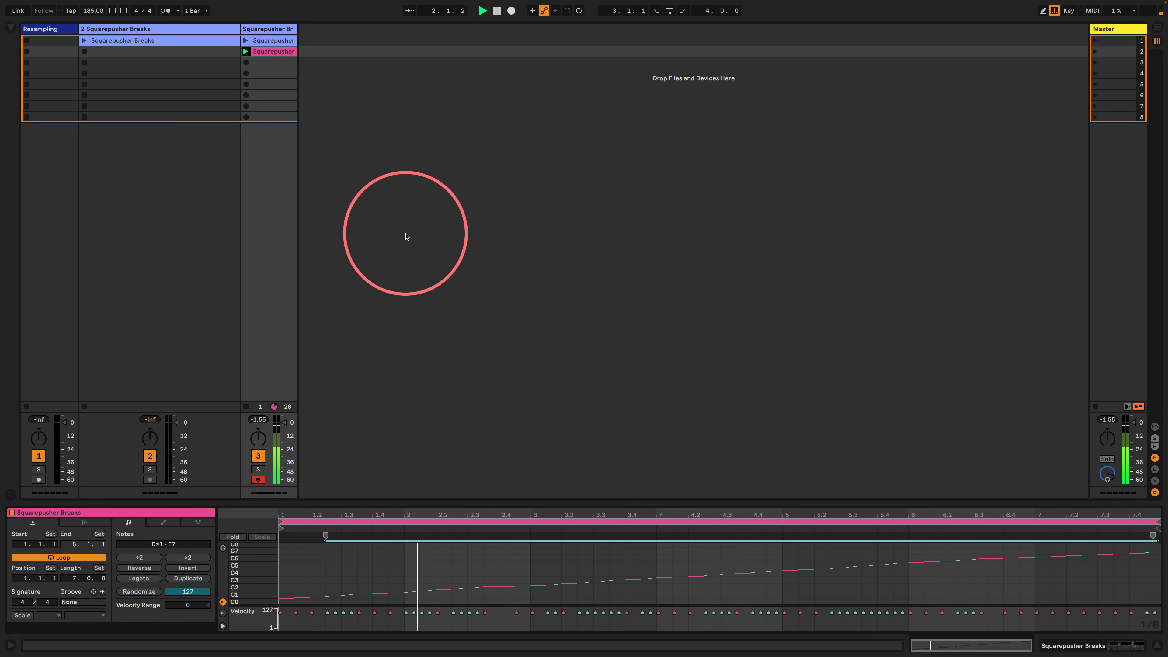
key("space")
left_click(1051, 645)
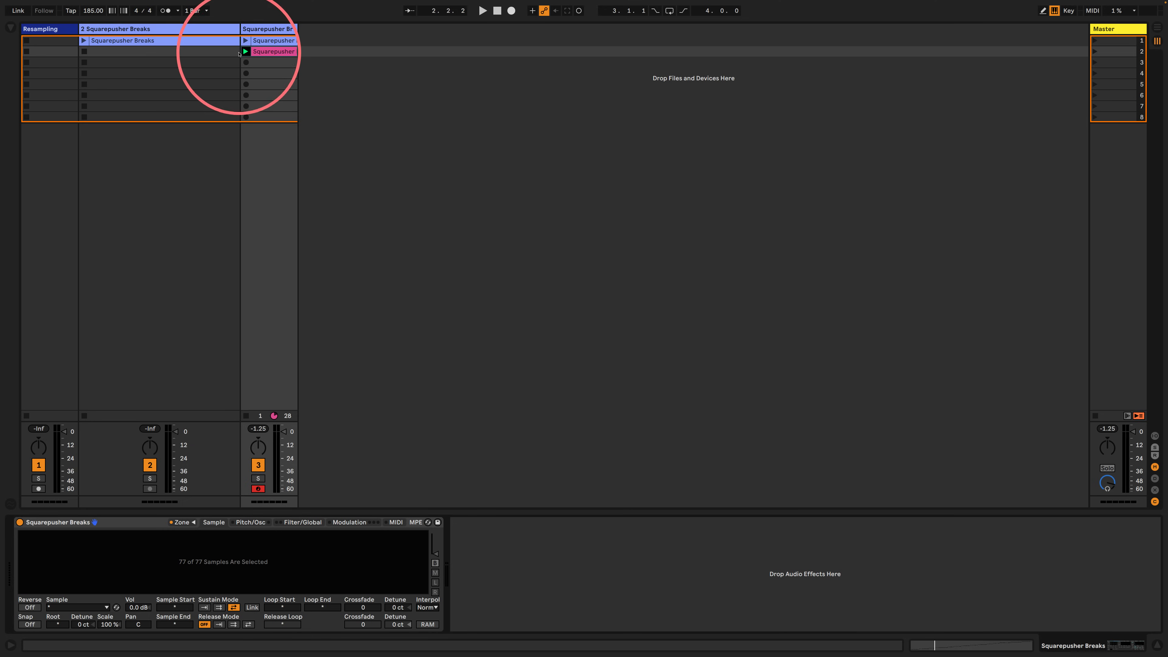
- Create an empty one-bar MIDI clip in the sliced track's fourth slot and enlarge its note editor to preview slices
double_click(269, 78)
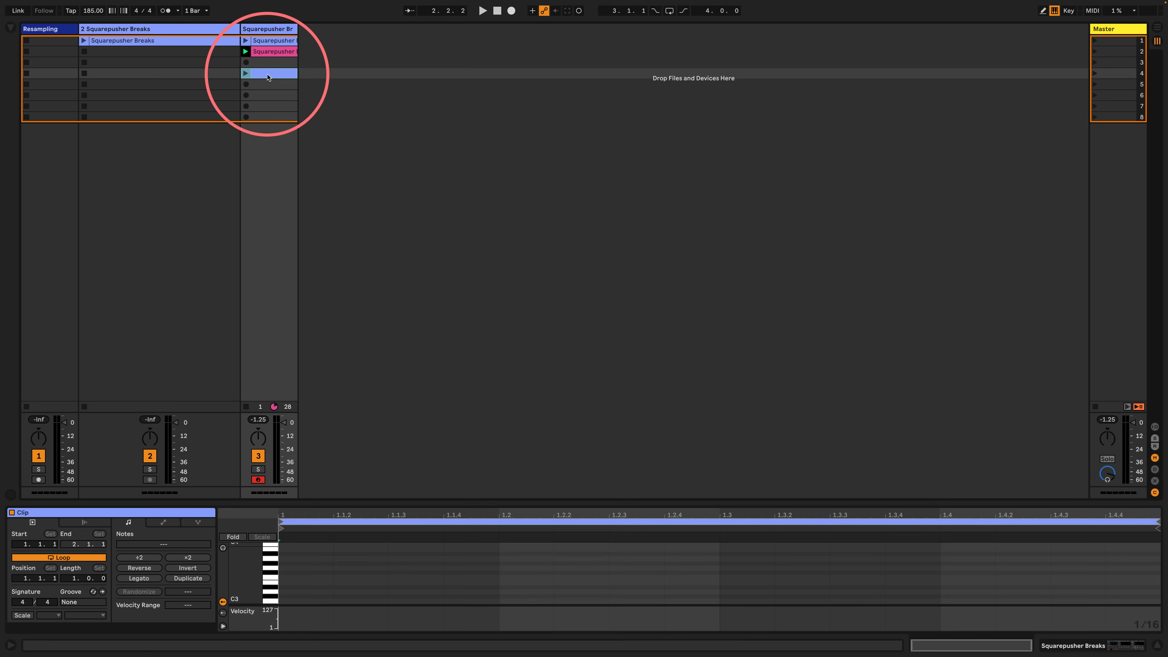
left_click_drag(266, 504, 261, 275)
left_click_drag(253, 470, 252, 467)
key("a")
key("a")
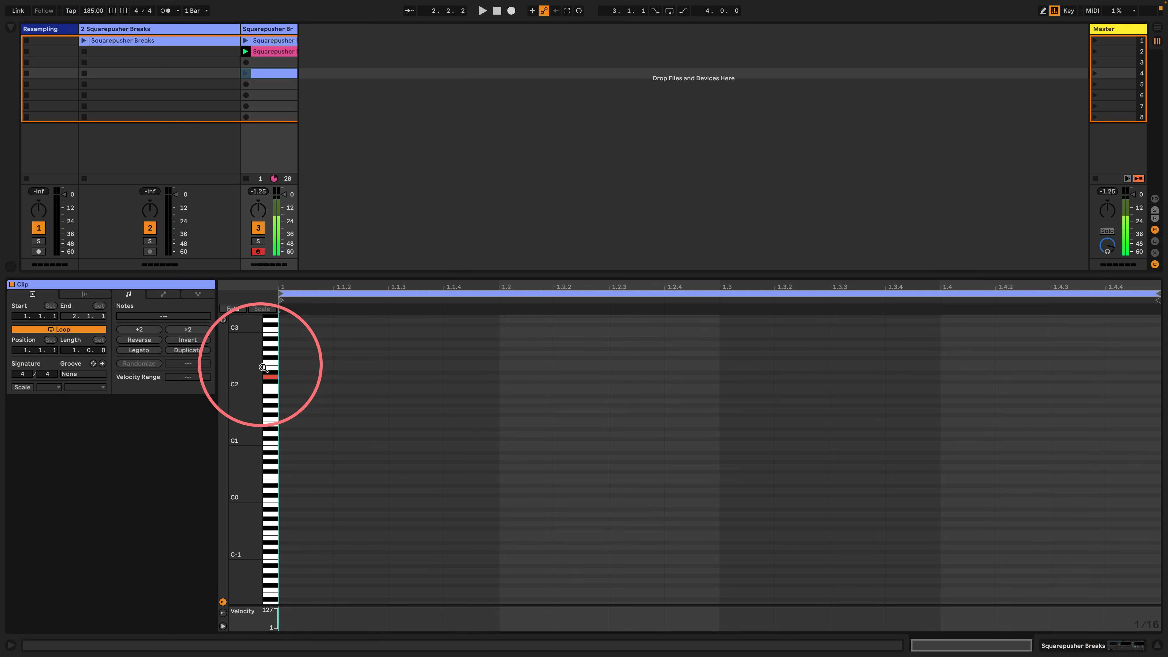
- Fill the new clip's bar with consecutive 1/16 notes on D2 and play the clip
double_click(305, 377)
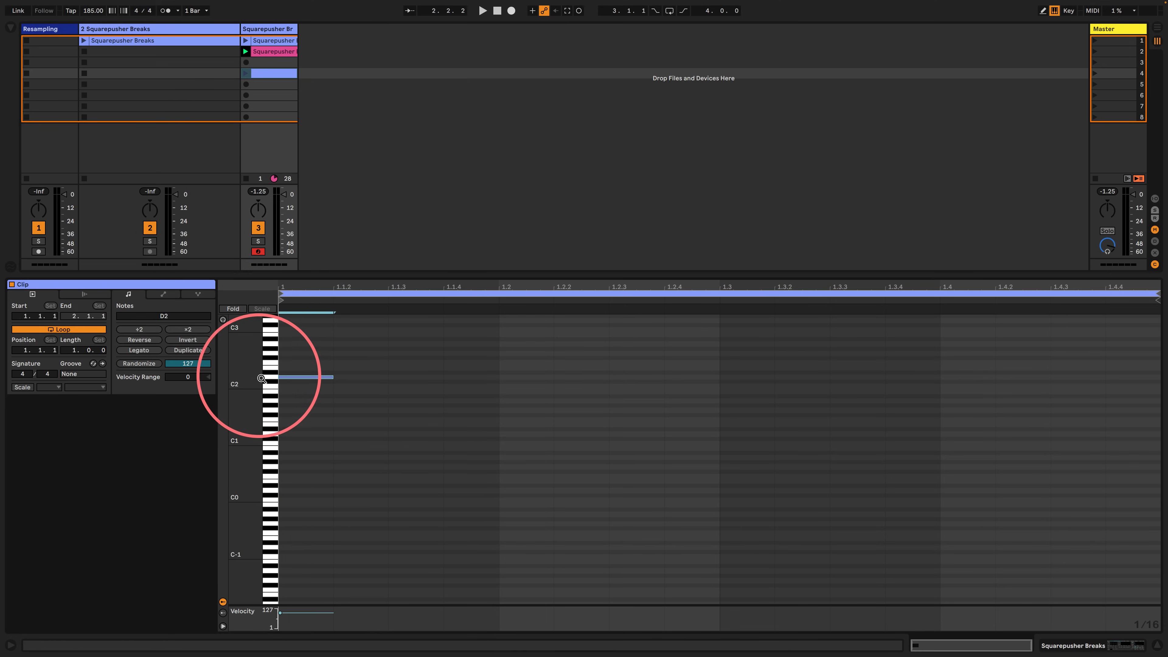
left_click_drag(261, 370, 1113, 368)
key("b")
left_click(246, 73)
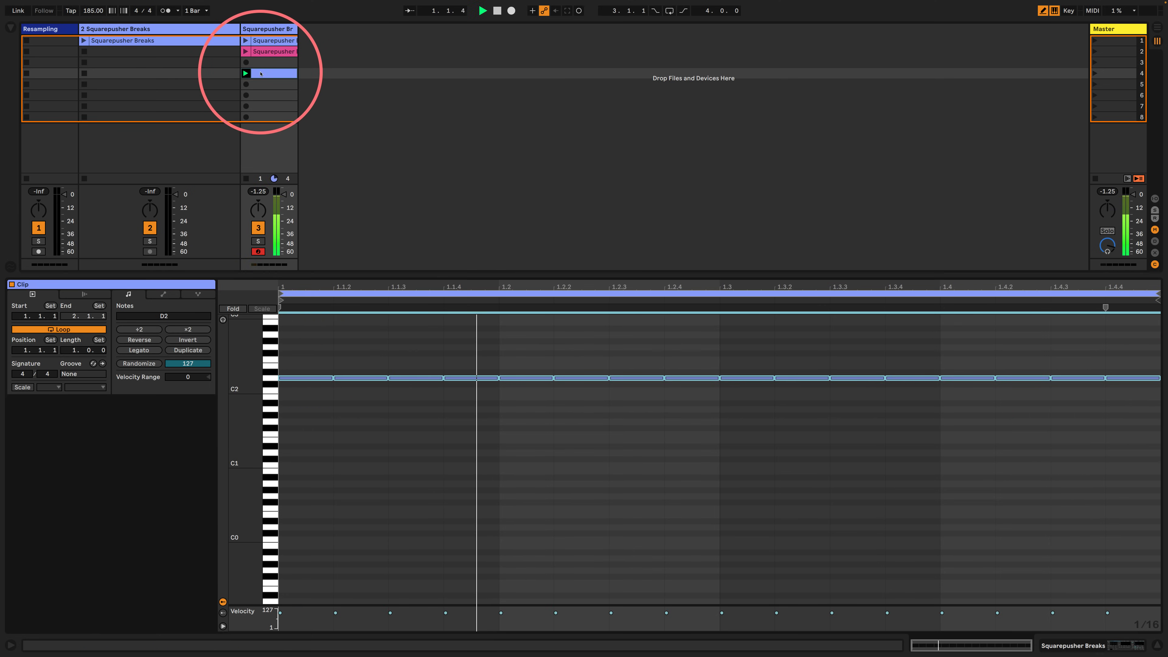
- Insert a one-bar sine shape into the clip's MIDI Ctrl Pitch Bend envelope and audition it
left_click(162, 294)
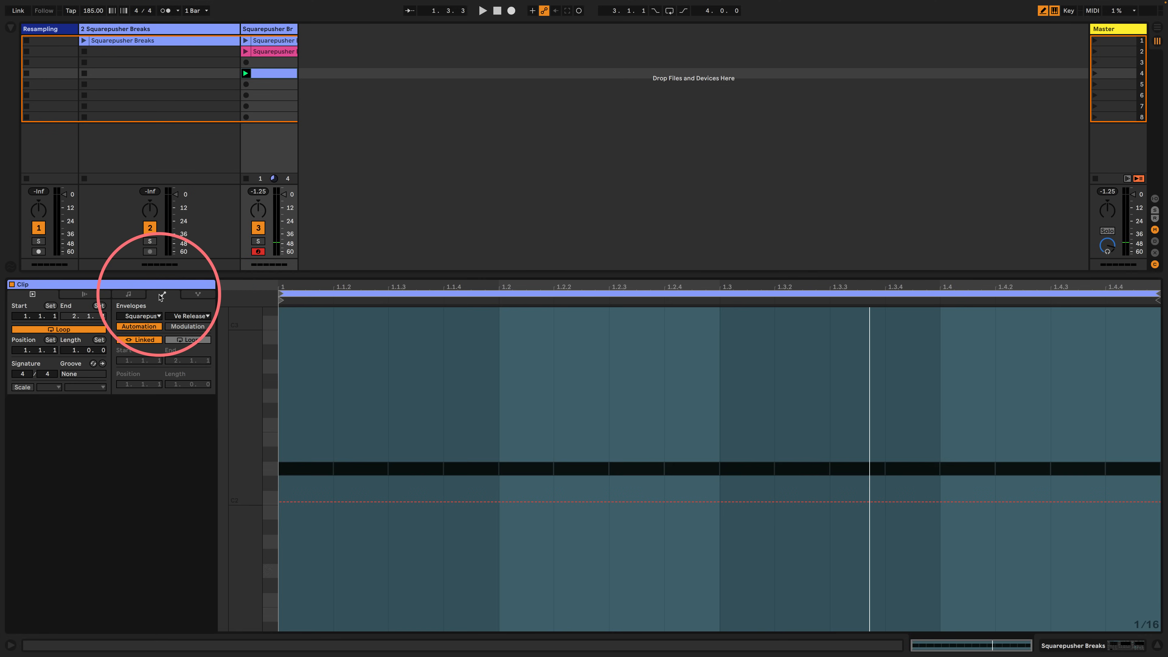
left_click(140, 316)
left_click(140, 325)
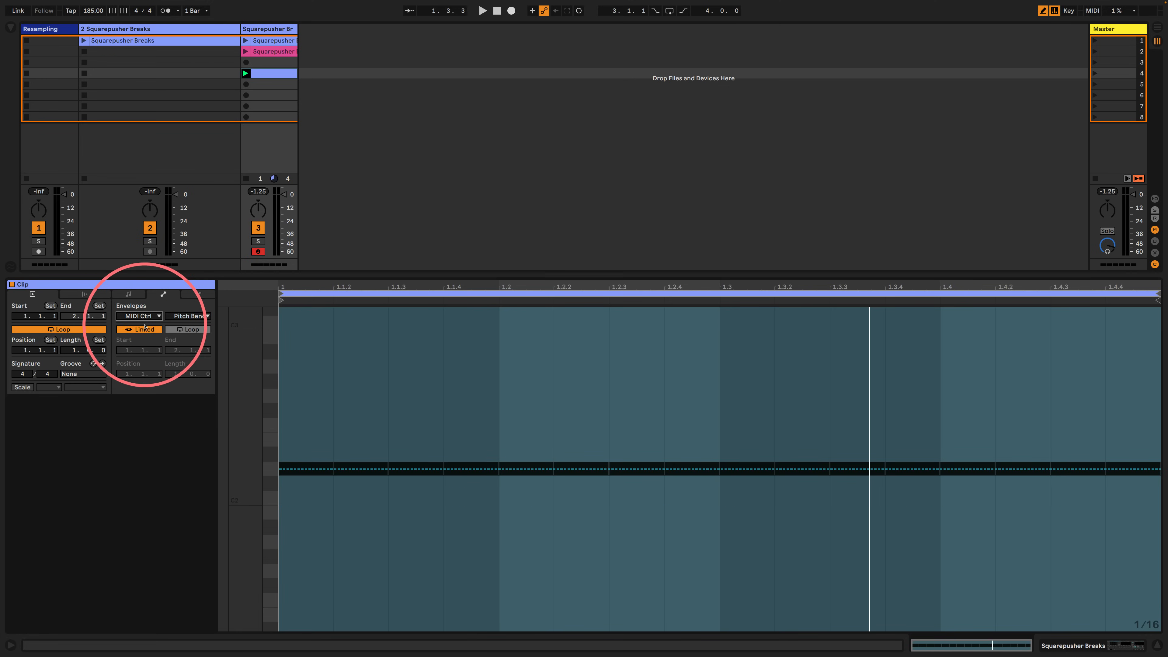
right_click(509, 380)
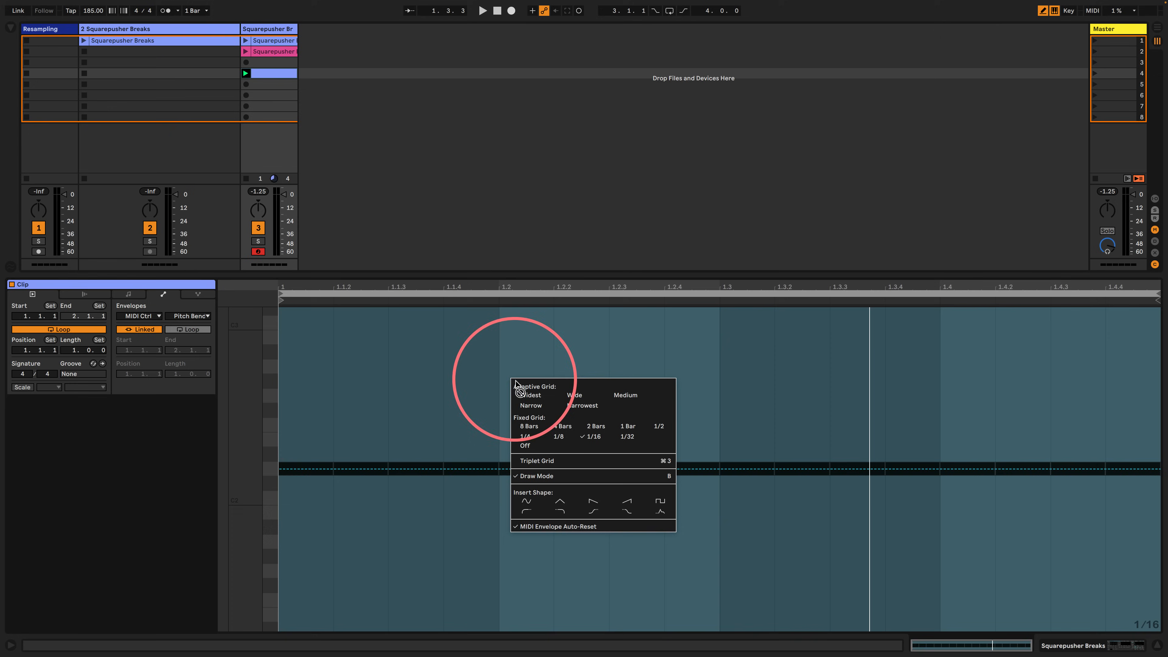
left_click(526, 501)
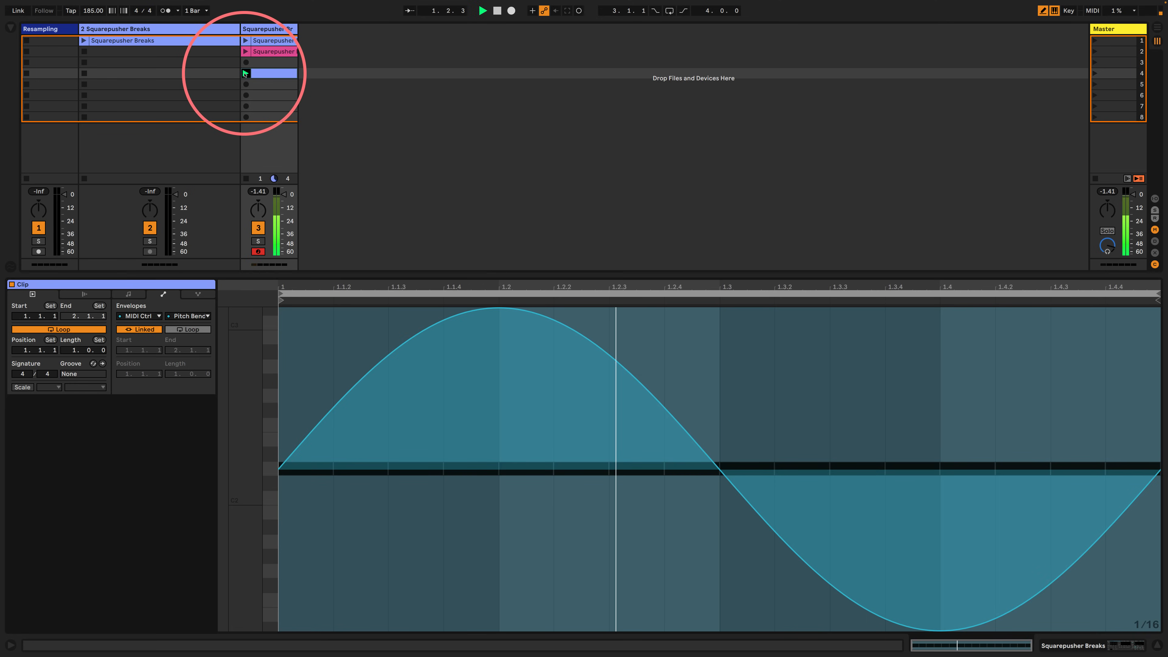
key("space")
- Duplicate the pitch-bend clip into the fifth slot, turn its D2 notes into consecutive 1/32 notes and audition it
left_click(264, 76)
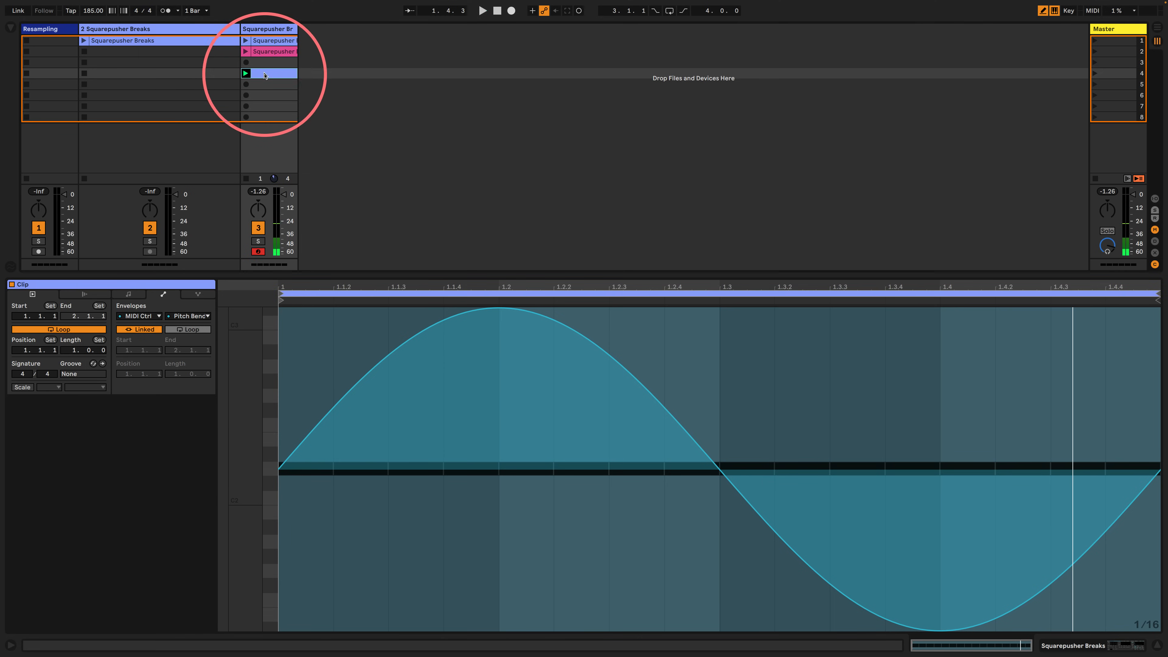
left_click_drag(264, 75, 264, 86)
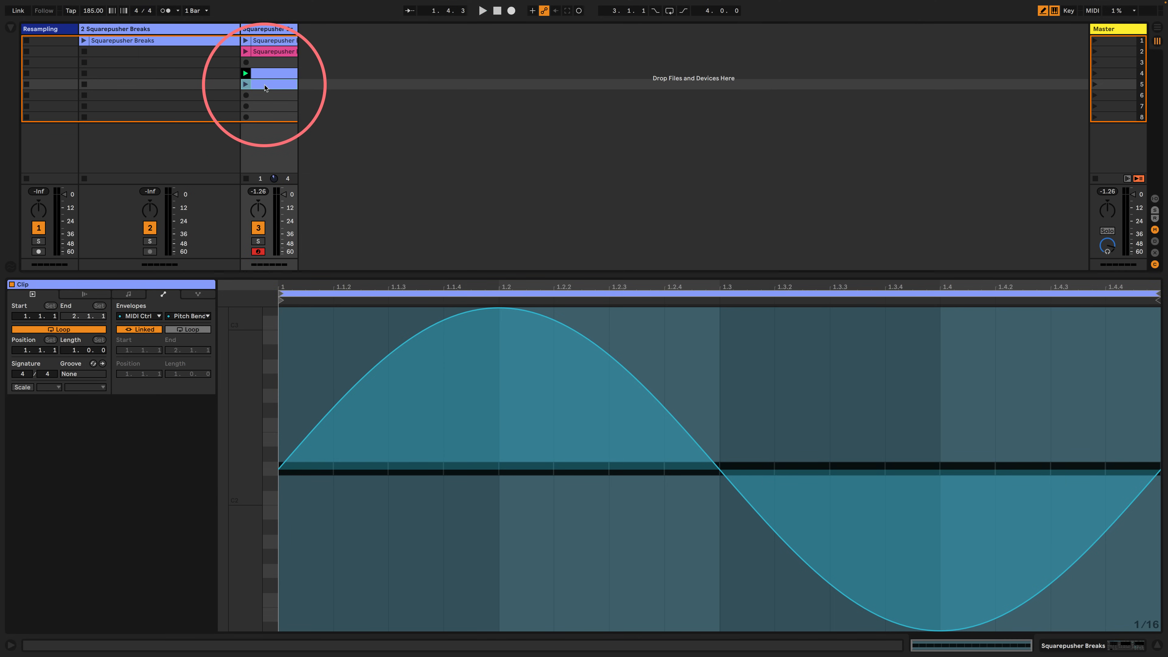
left_click(141, 297)
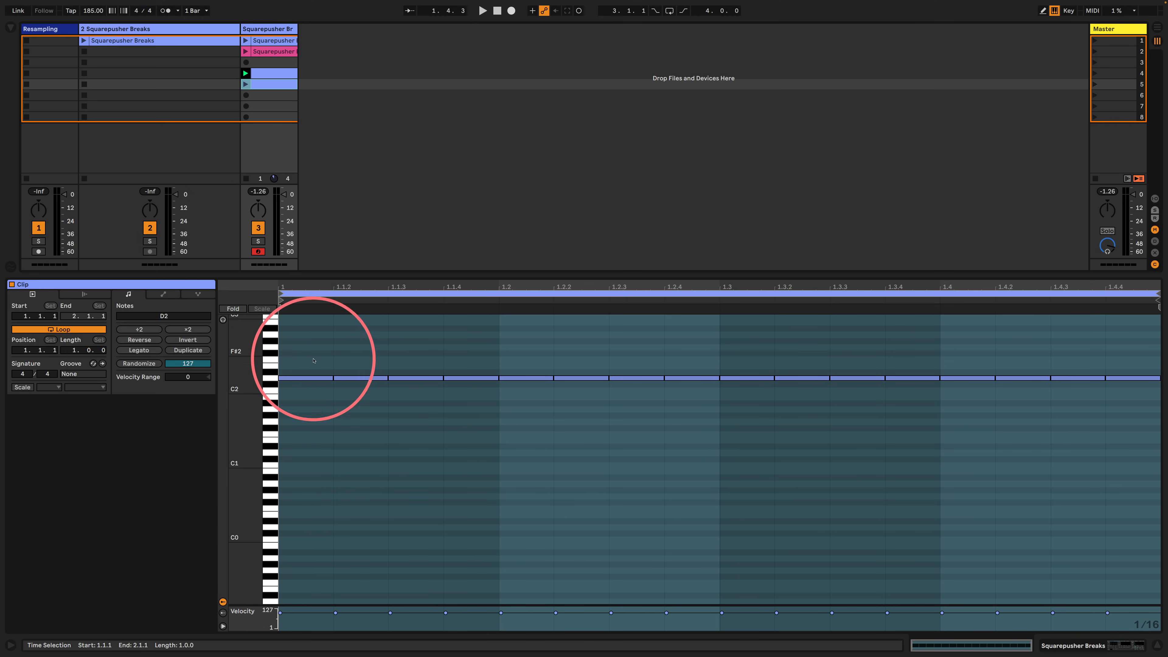
left_click(301, 348)
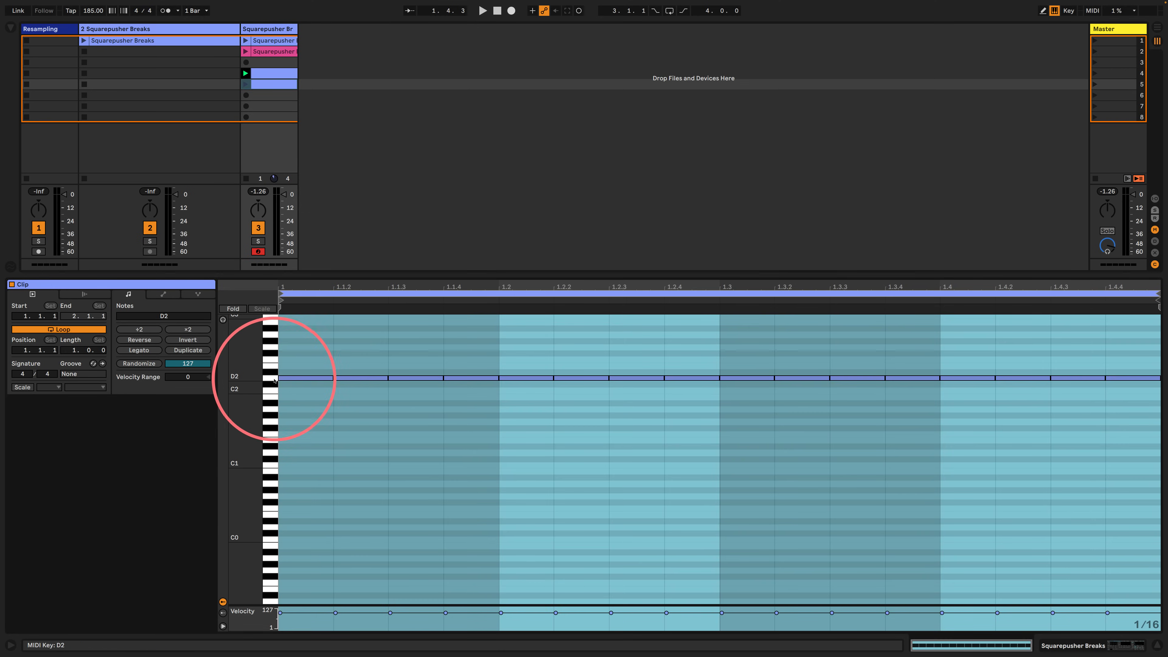
left_click(273, 379)
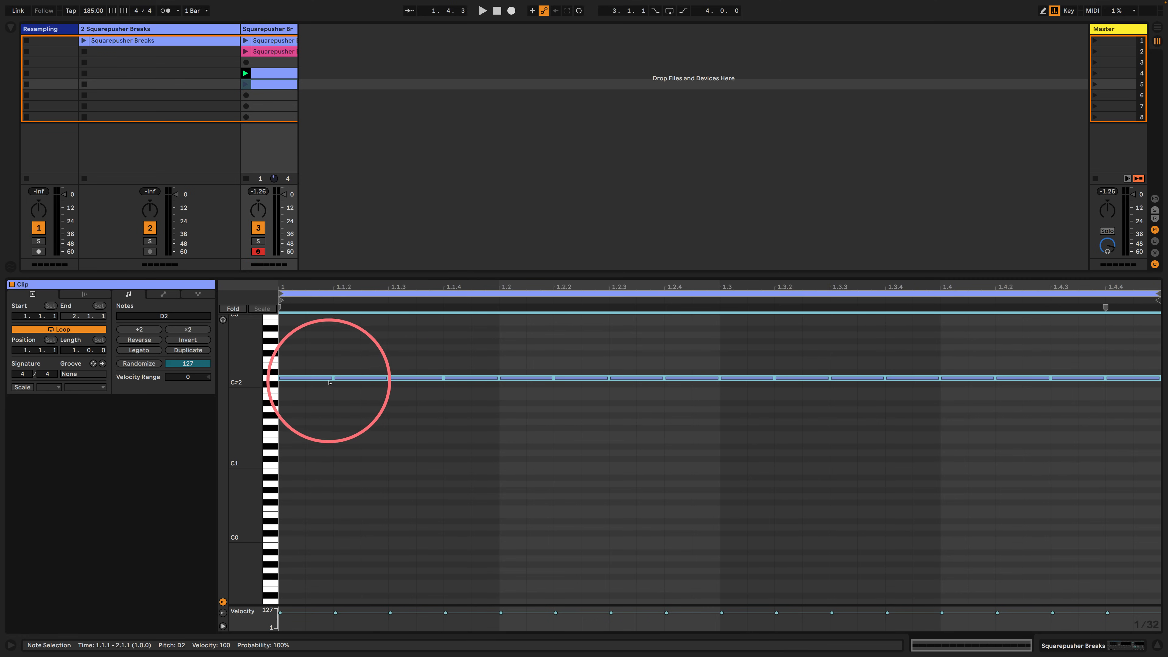
mouse_move(335, 381)
left_mouse_down()
mouse_move(303, 381)
mouse_move(323, 380)
left_mouse_up()
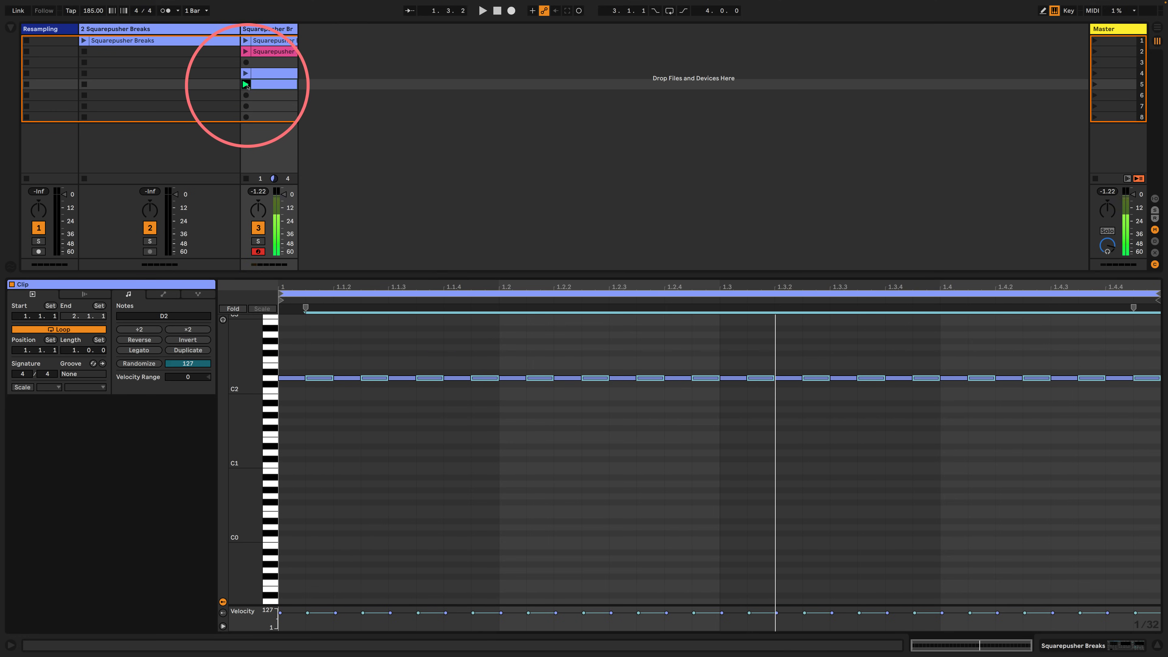
- Create a one-bar MIDI clip in the sliced track's sixth slot, fill it with consecutive 1/64 notes on G2 and play it
double_click(269, 95)
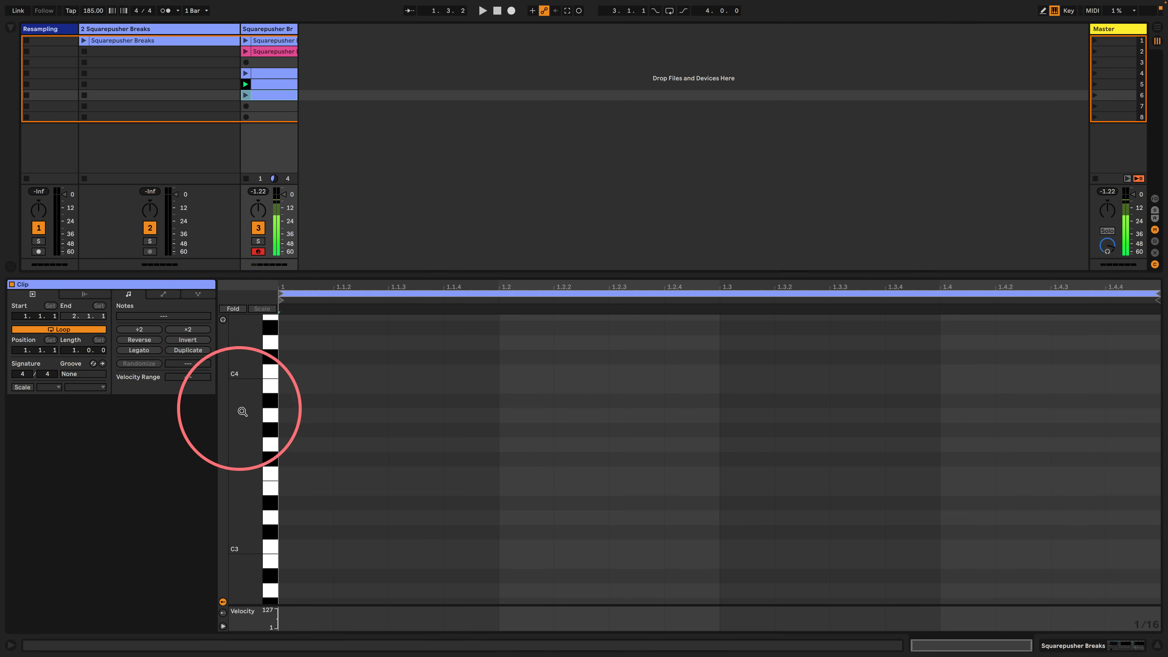
left_click_drag(245, 406, 216, 381)
left_click_drag(244, 433, 243, 435)
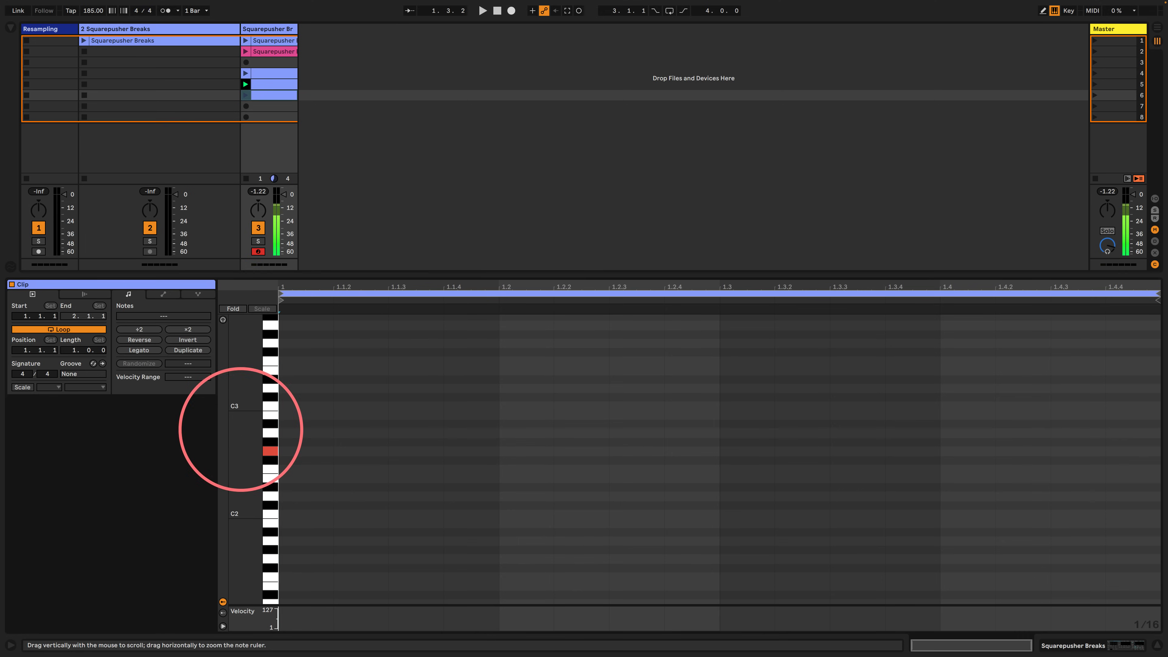
double_click(305, 451)
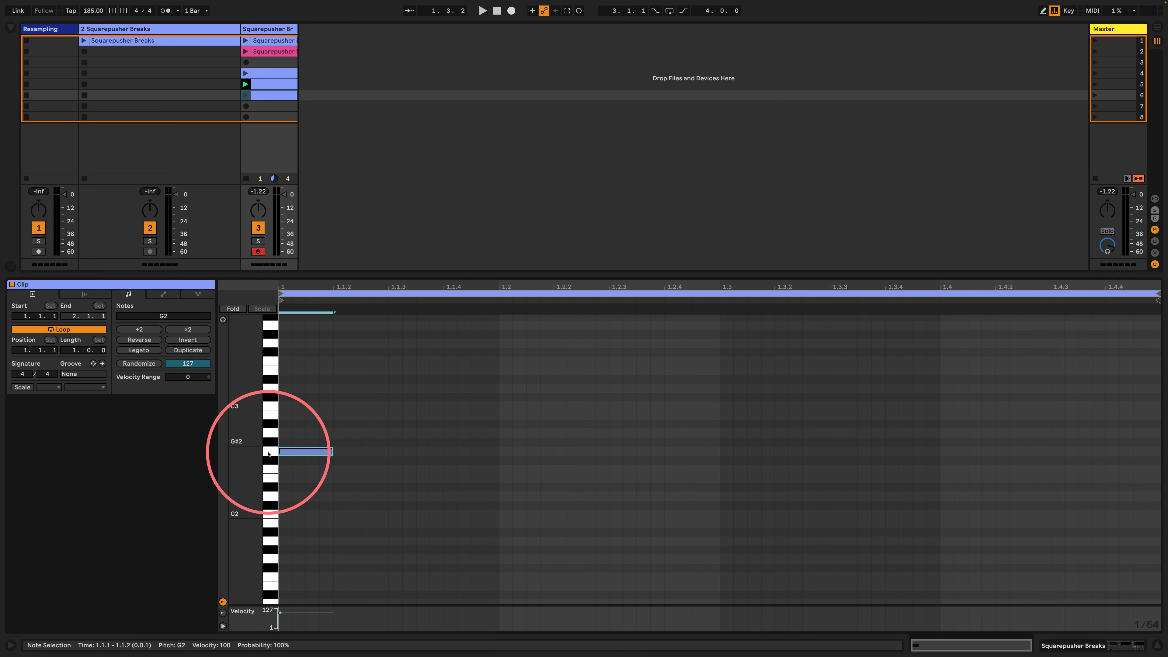
left_click(286, 452)
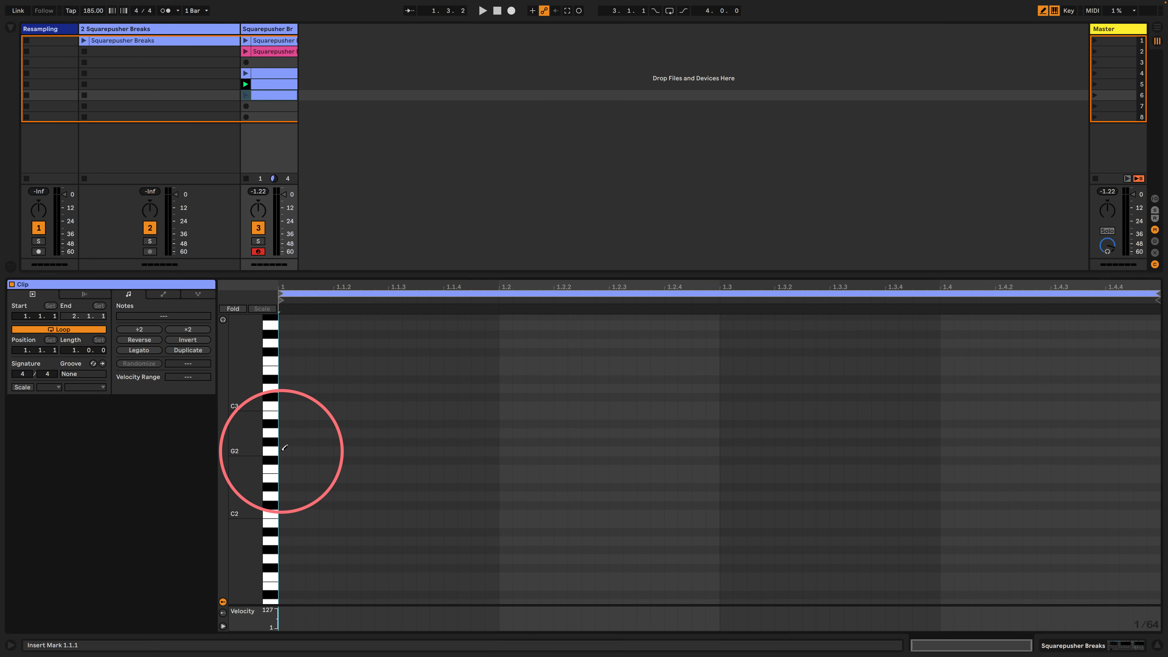
left_click_drag(281, 451, 1154, 423)
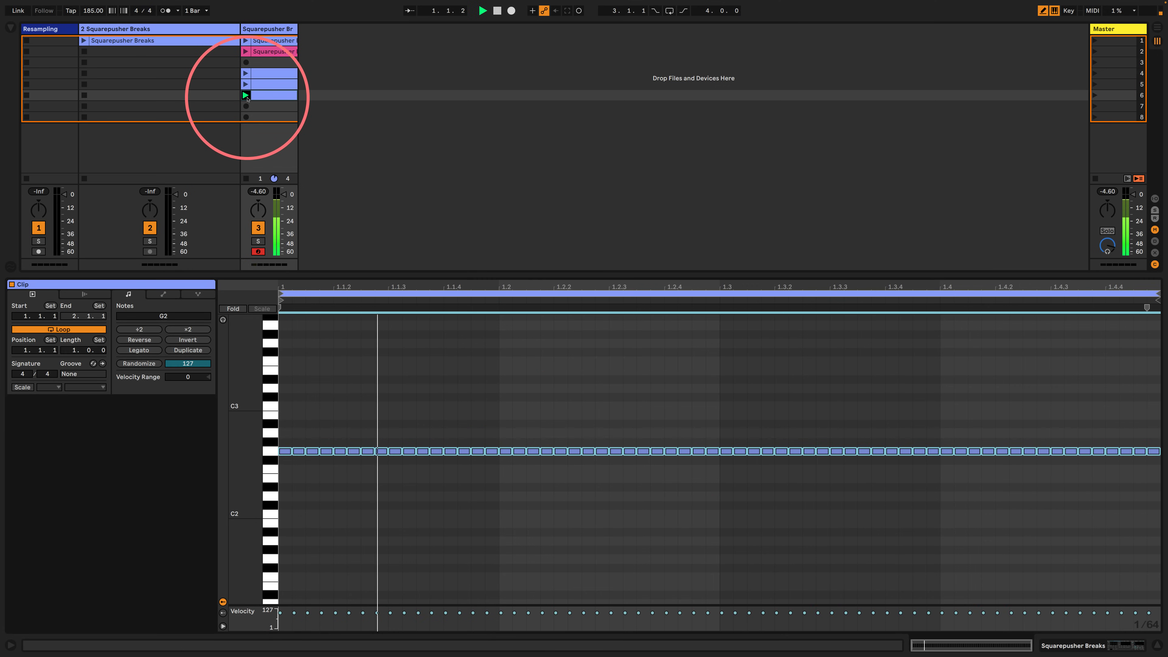
- Route Sampler's Mod Wheel to Sample Offset with an amount of 100
left_click(1053, 649)
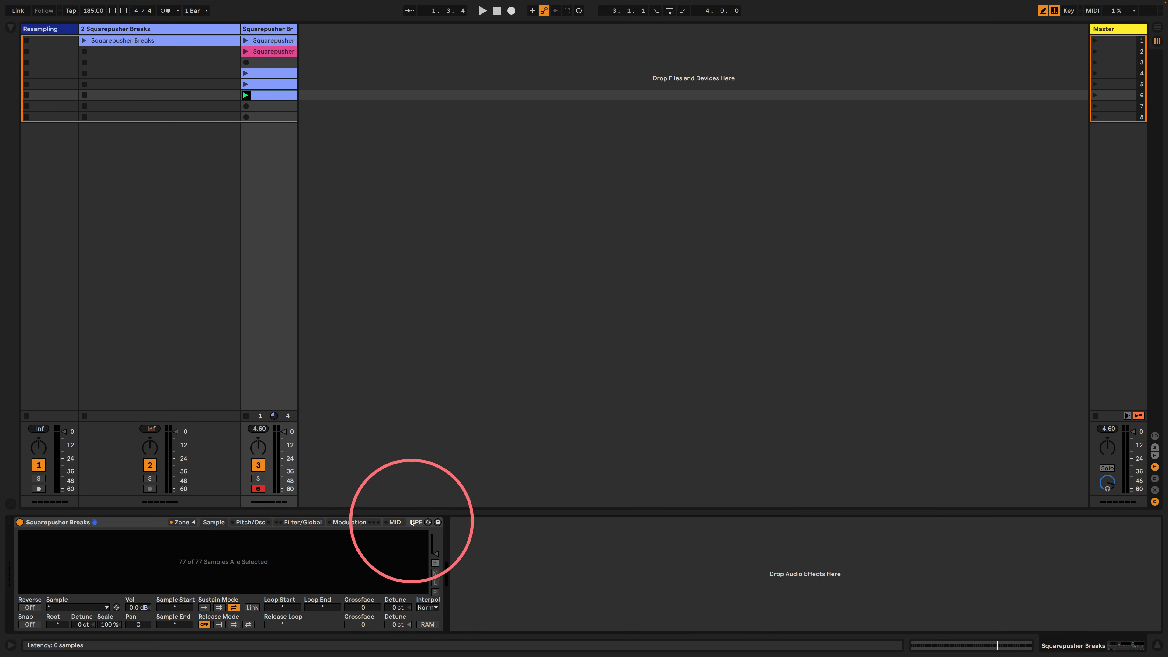
left_click(396, 523)
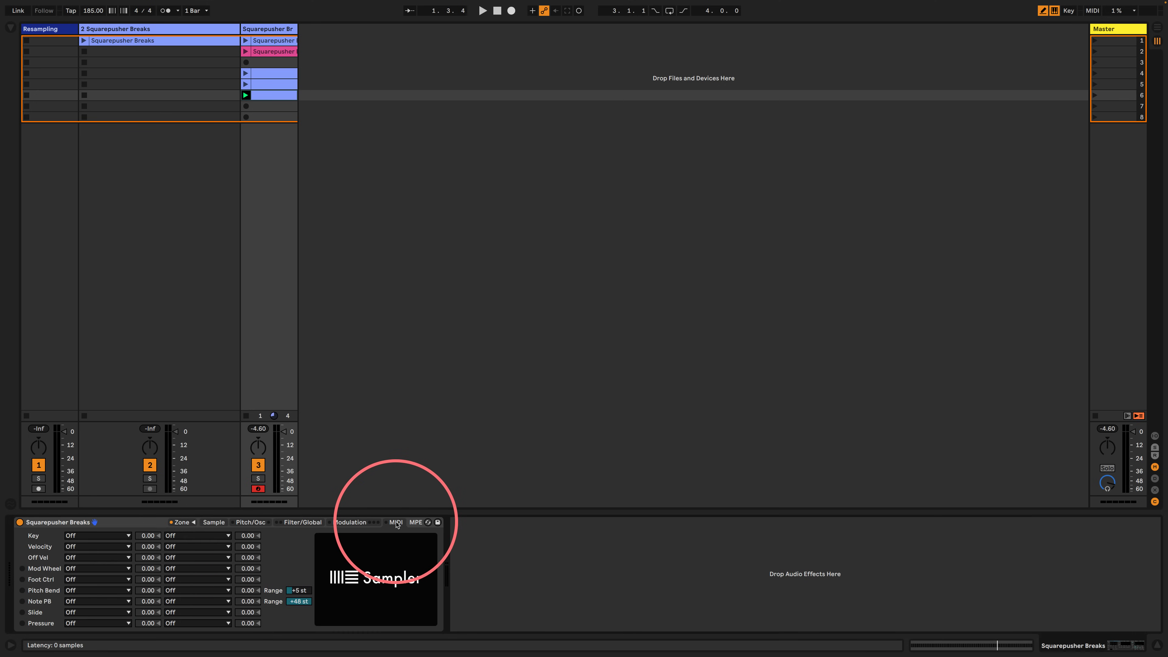
left_click(90, 569)
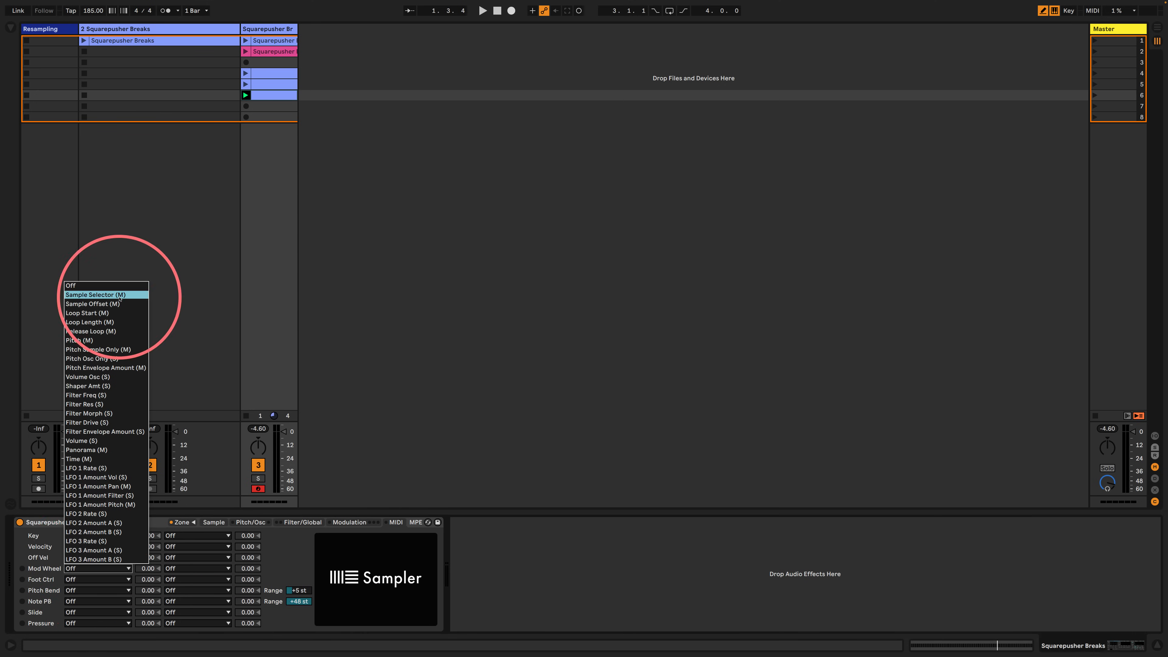
left_click(104, 304)
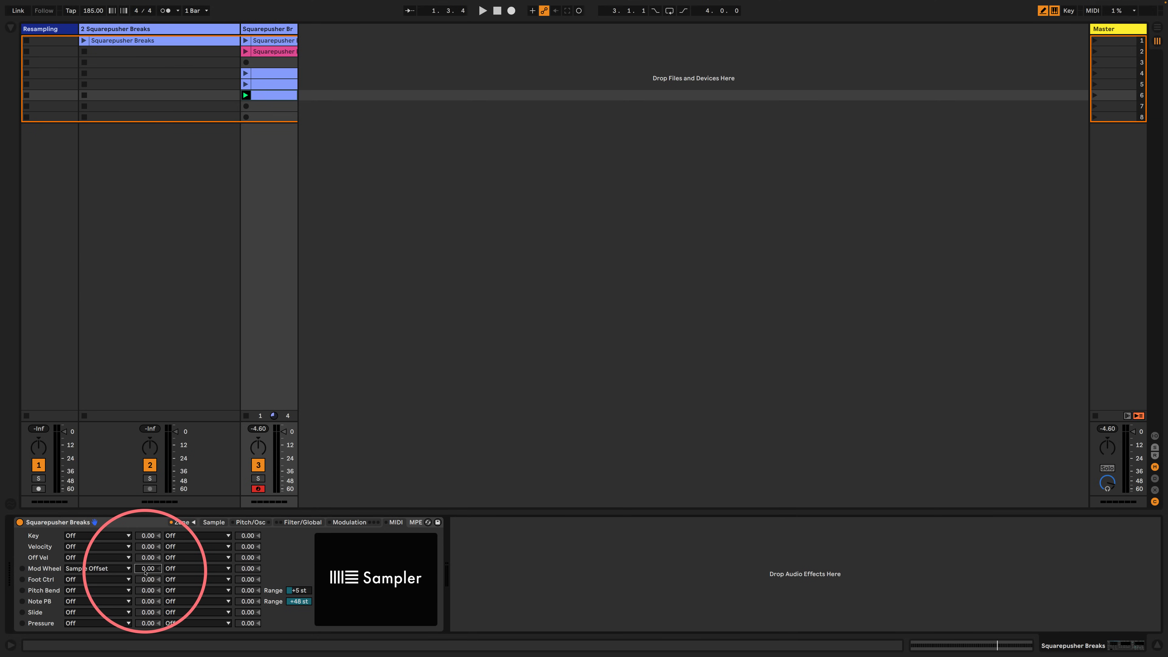
type("100")
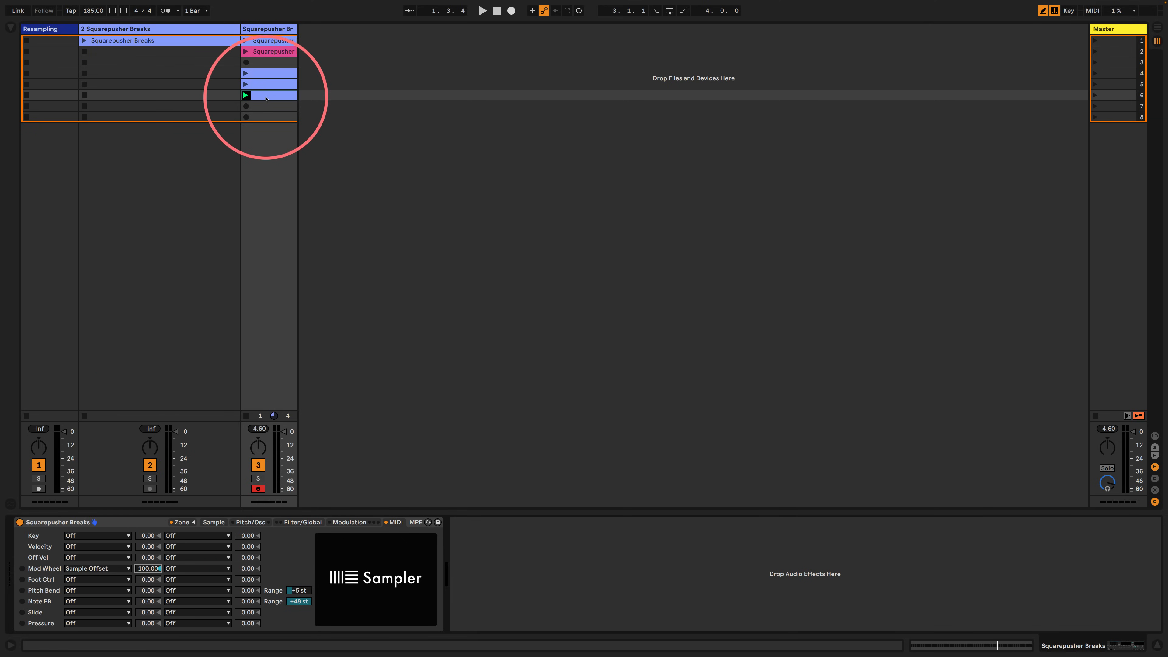
- Show the sixth-slot clip's MIDI Ctrl Modulation envelope and turn Draw Mode off
double_click(271, 95)
left_click(163, 294)
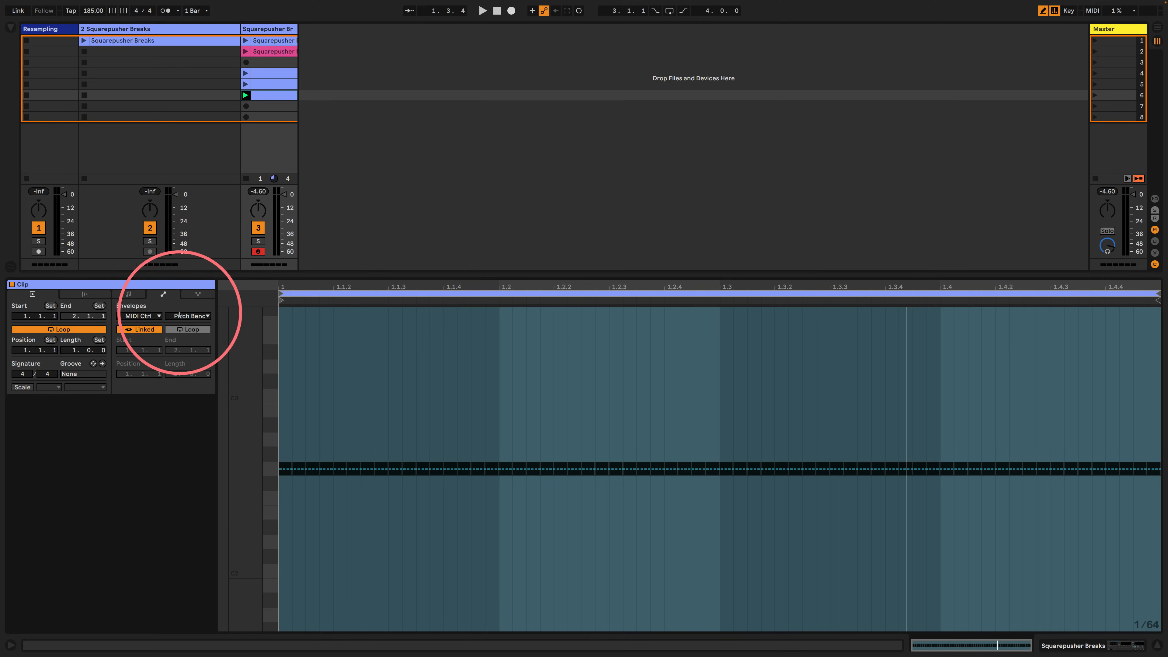
left_click(147, 316)
left_click(144, 325)
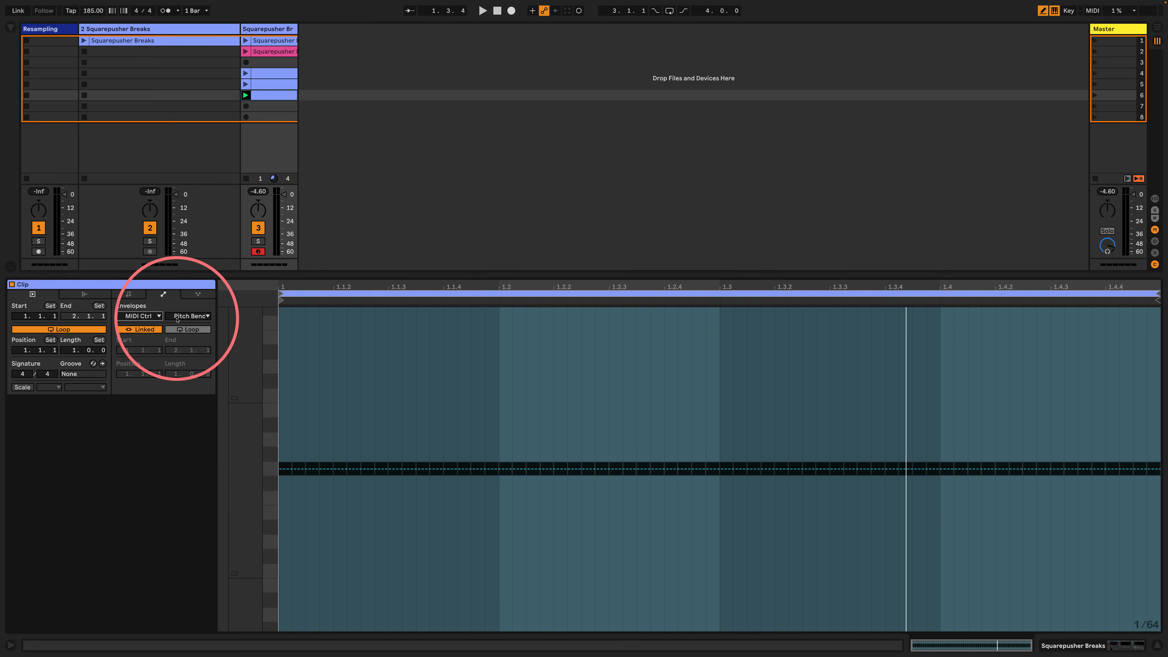
left_click(188, 315)
left_click(193, 343)
left_click(352, 469)
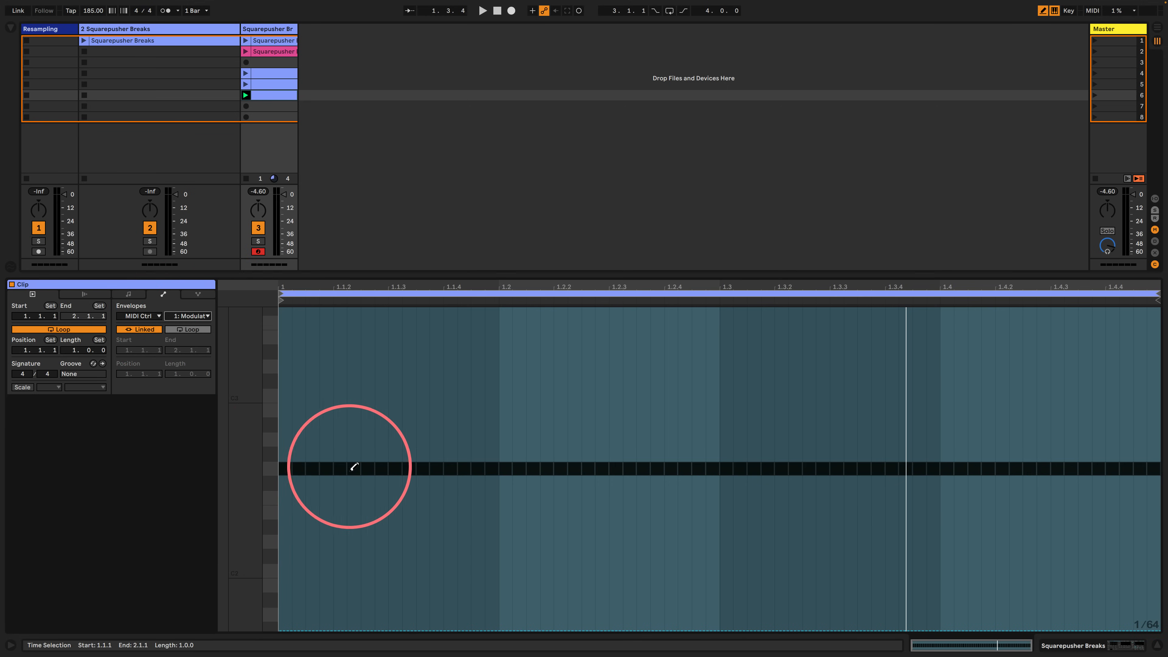
key("b")
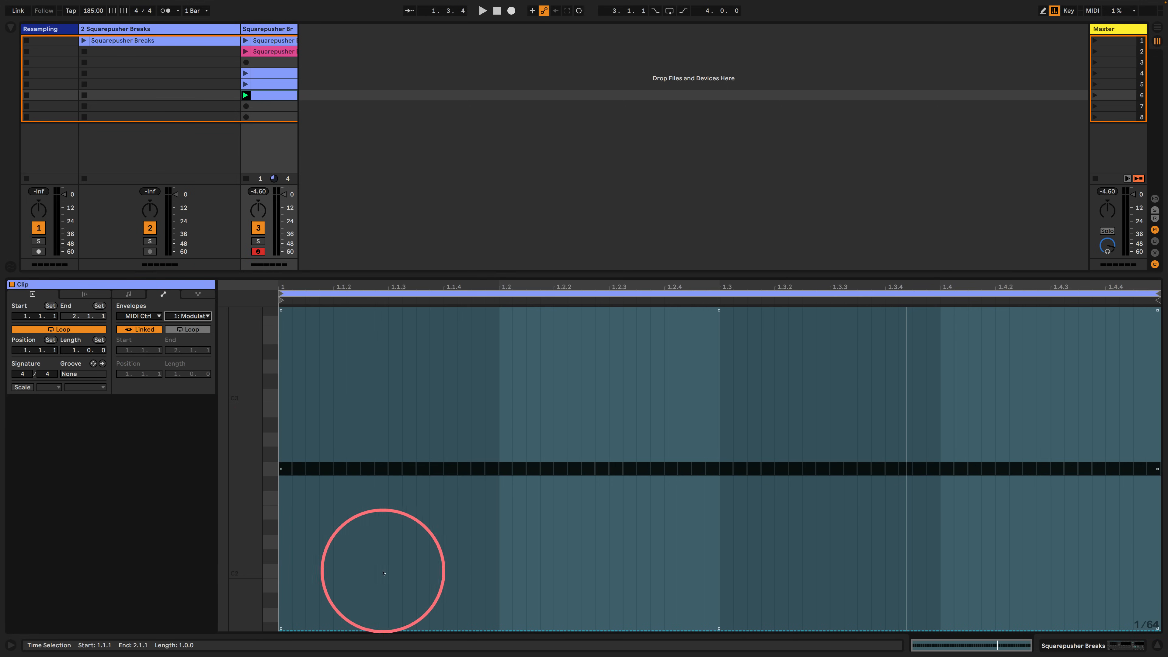
- Select the clip's whole bar and insert a rising ramp shape into its Modulation envelope
left_click(200, 316)
left_click(200, 317)
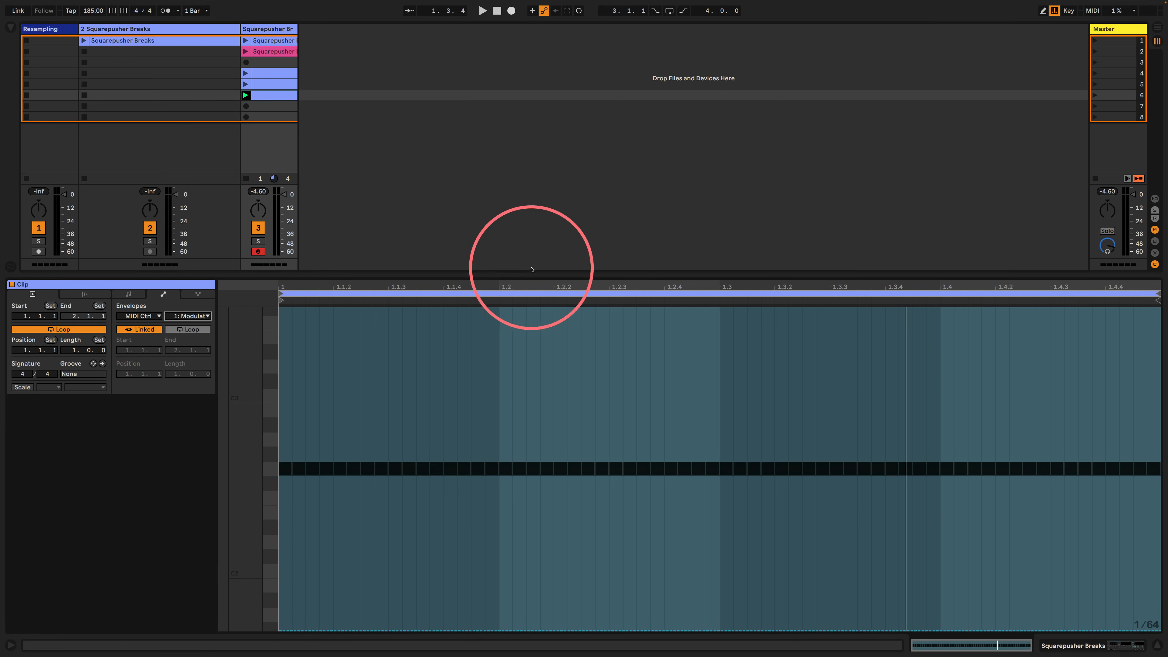
left_click(511, 293)
right_click(574, 499)
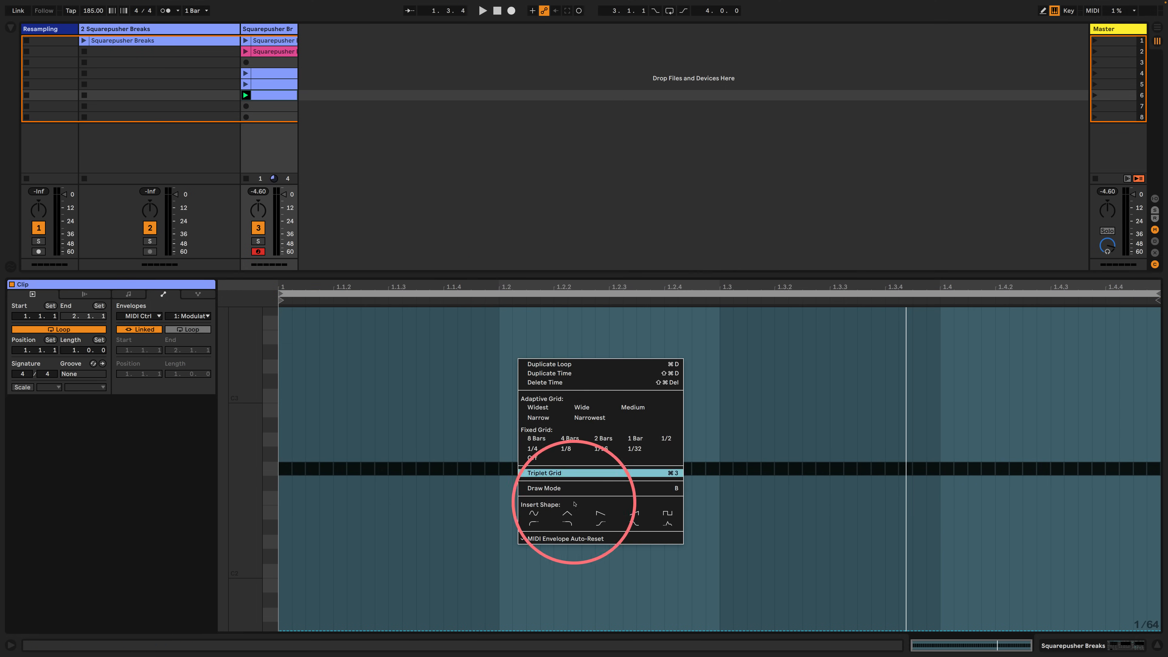
left_click(632, 516)
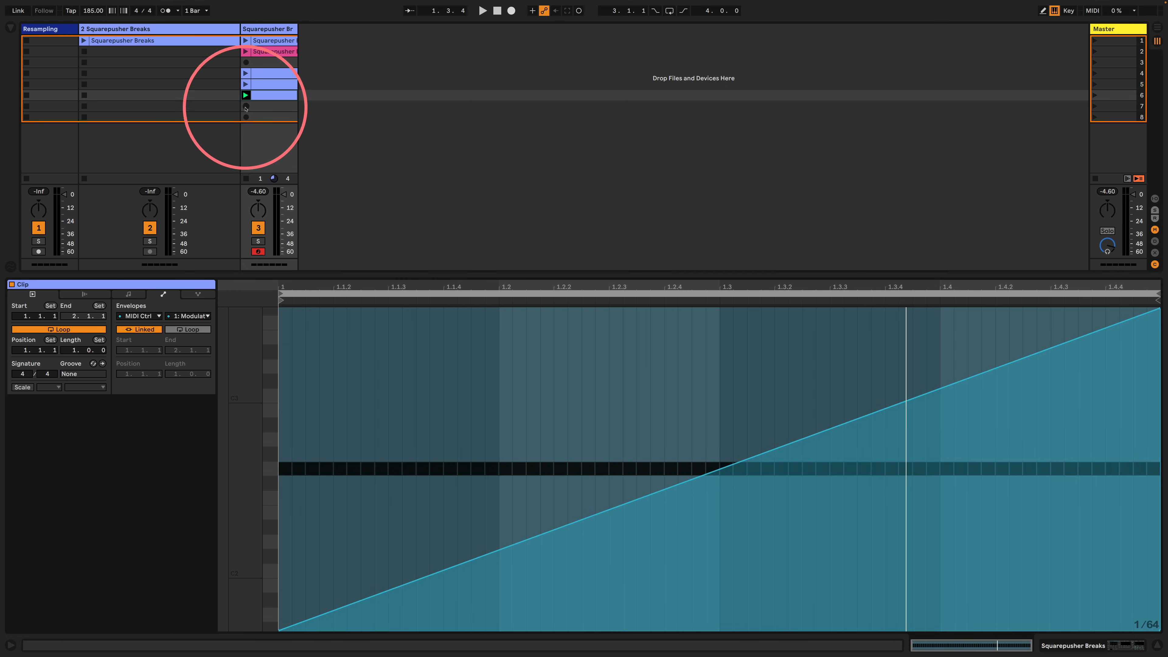
- Audition the ramped clip, duplicate it into the seventh slot and show the copy's notes
left_click(246, 95)
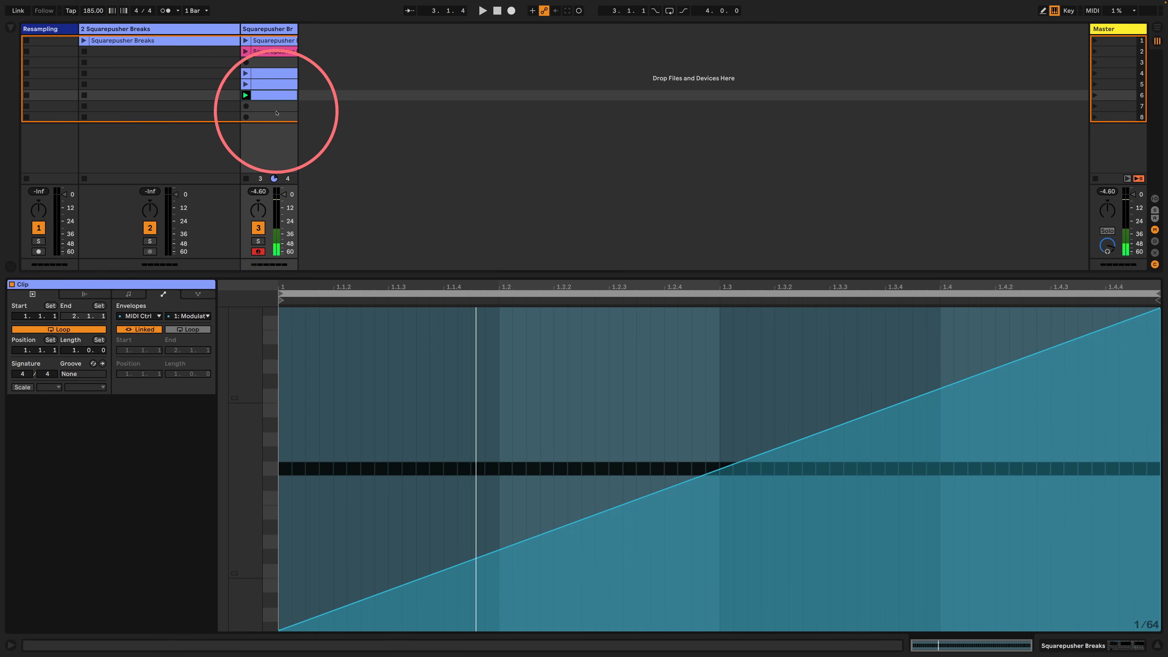
left_click_drag(267, 98, 263, 108)
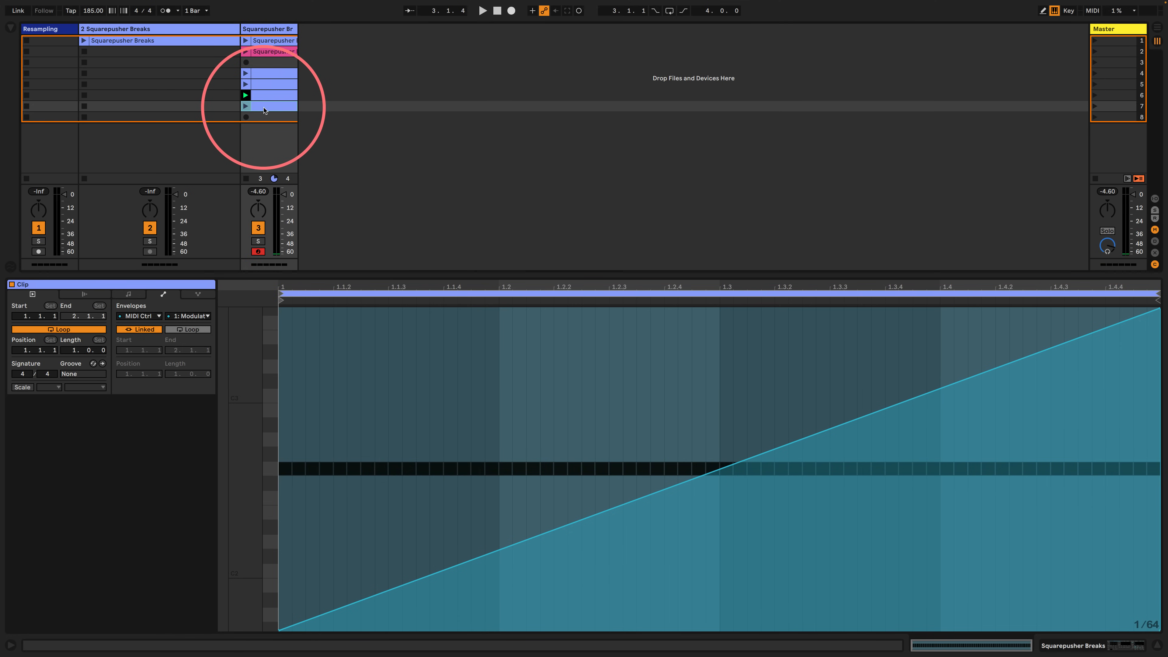
left_click(128, 294)
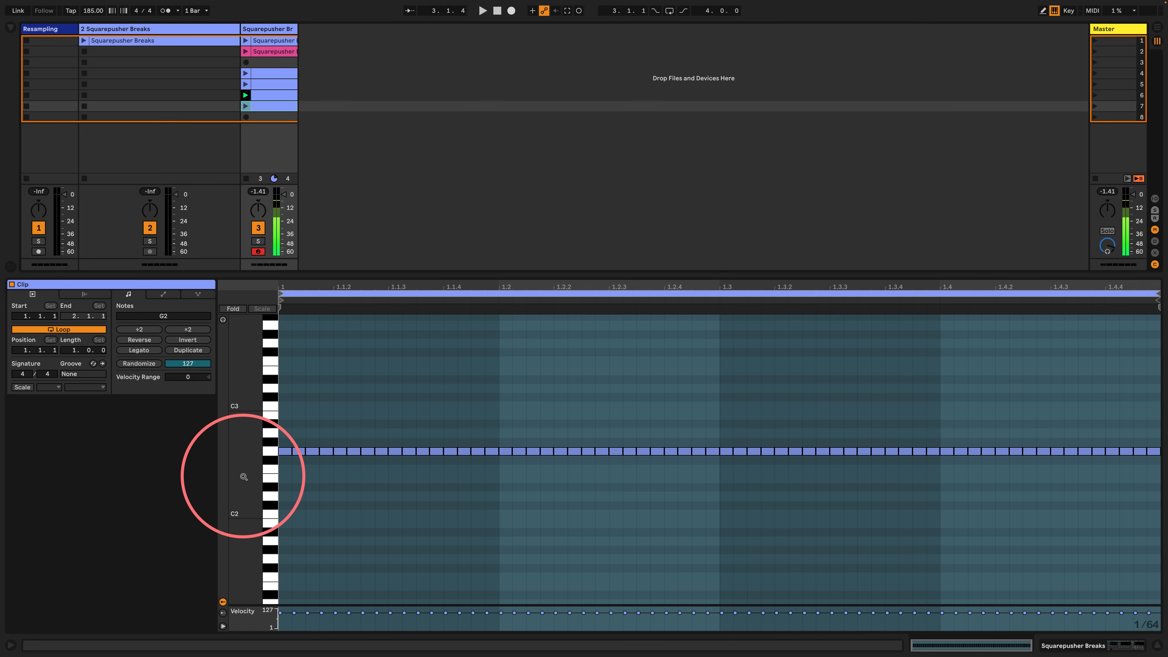
- Add a zero-level breakpoint to the fifth-slot clip's MIDI Ctrl Modulation envelope
left_click(267, 87)
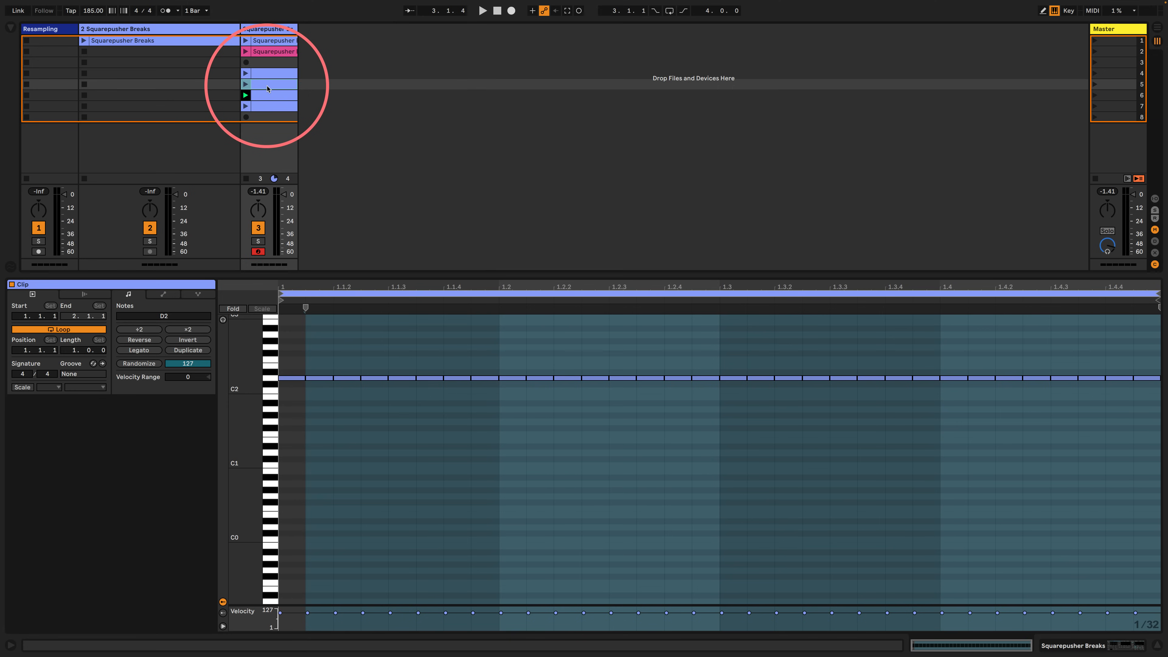
double_click(267, 87)
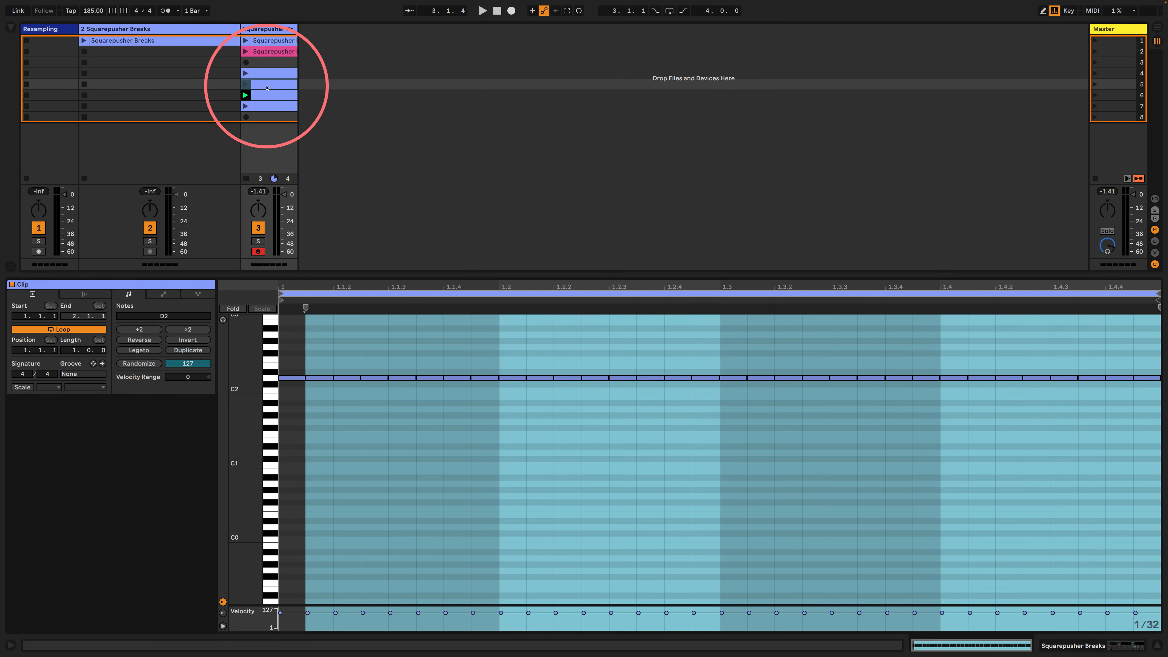
left_click(198, 294)
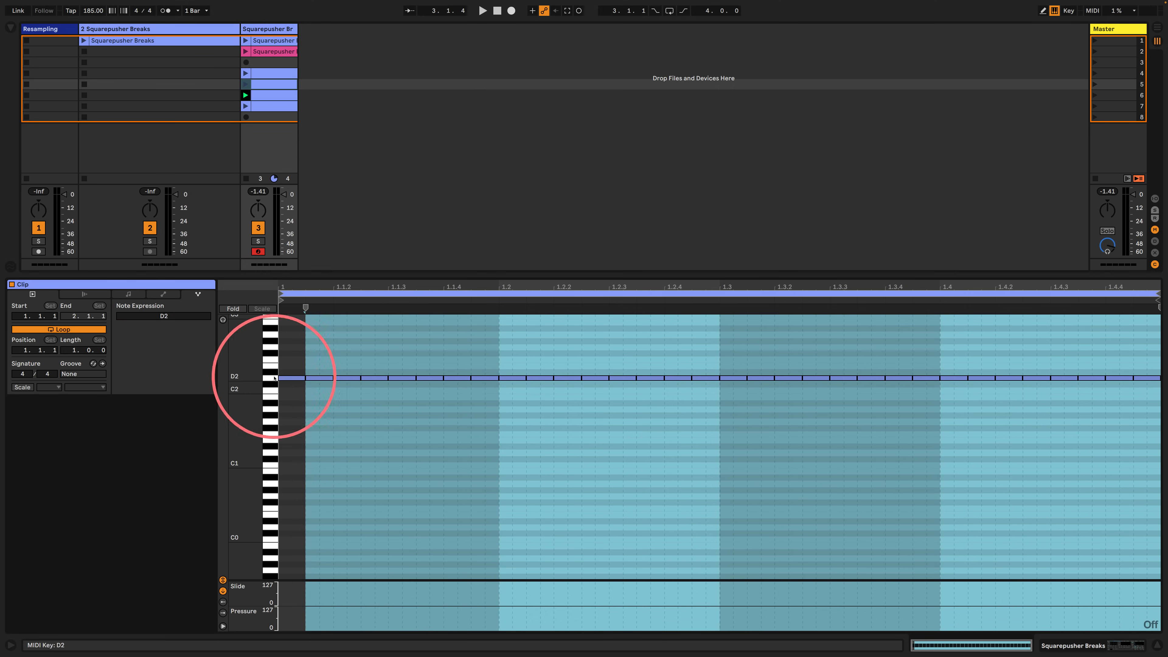
left_click(163, 294)
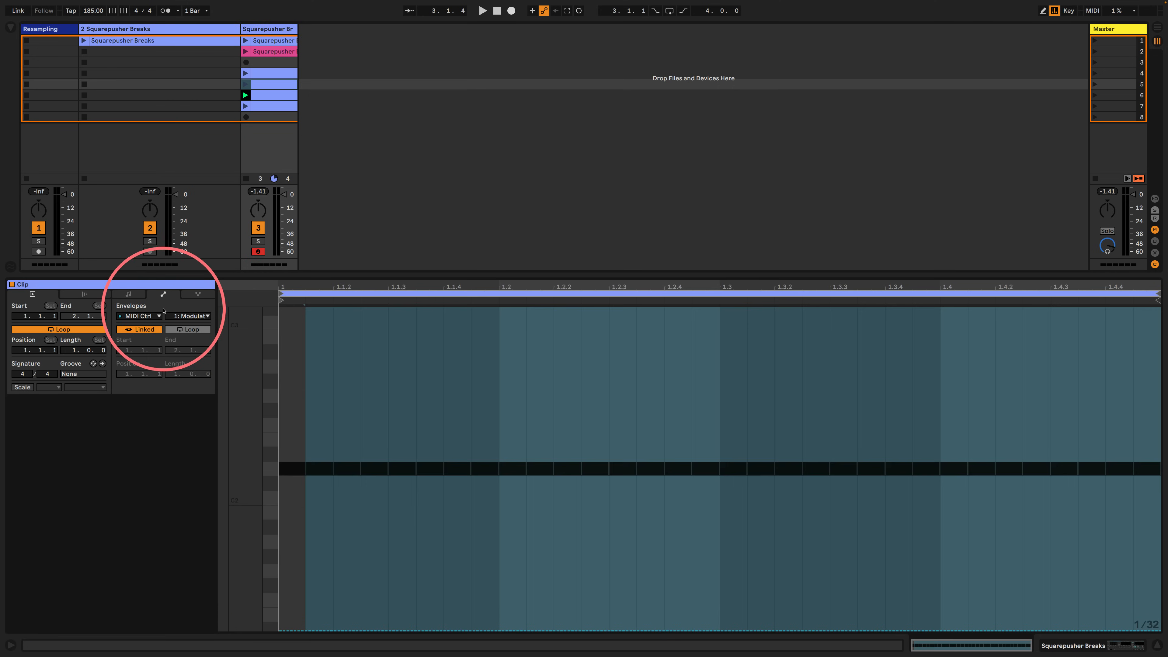
left_click(393, 631)
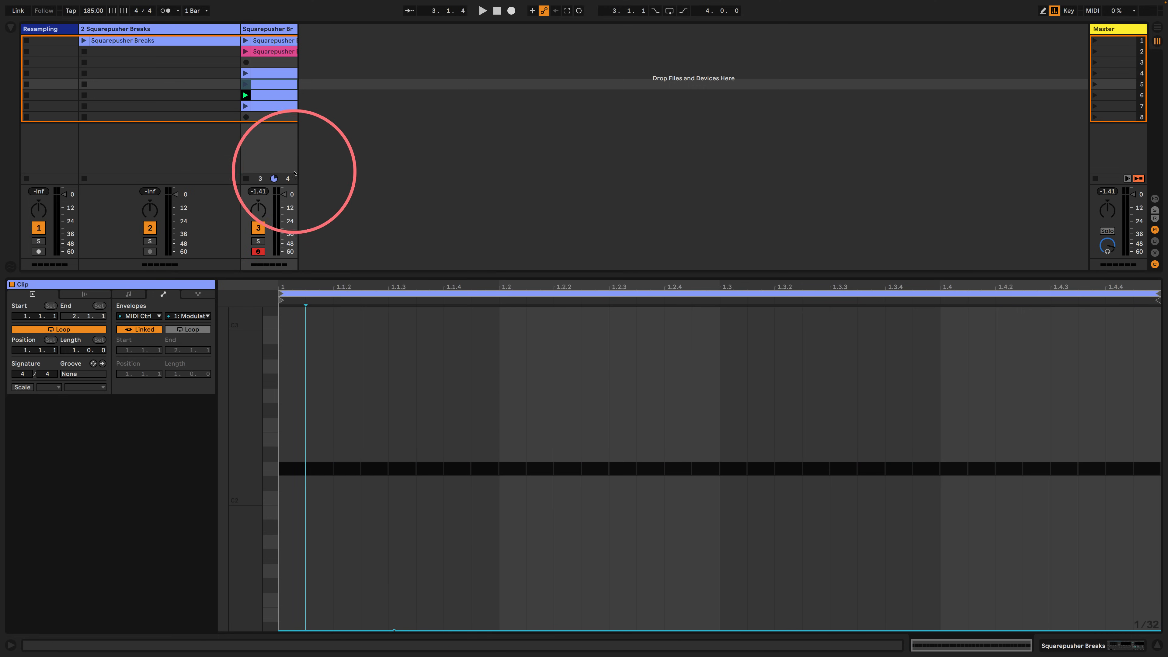
- Add zero-level breakpoints to the Modulation envelopes of the fourth-, second- and first-slot clips
left_click(269, 73)
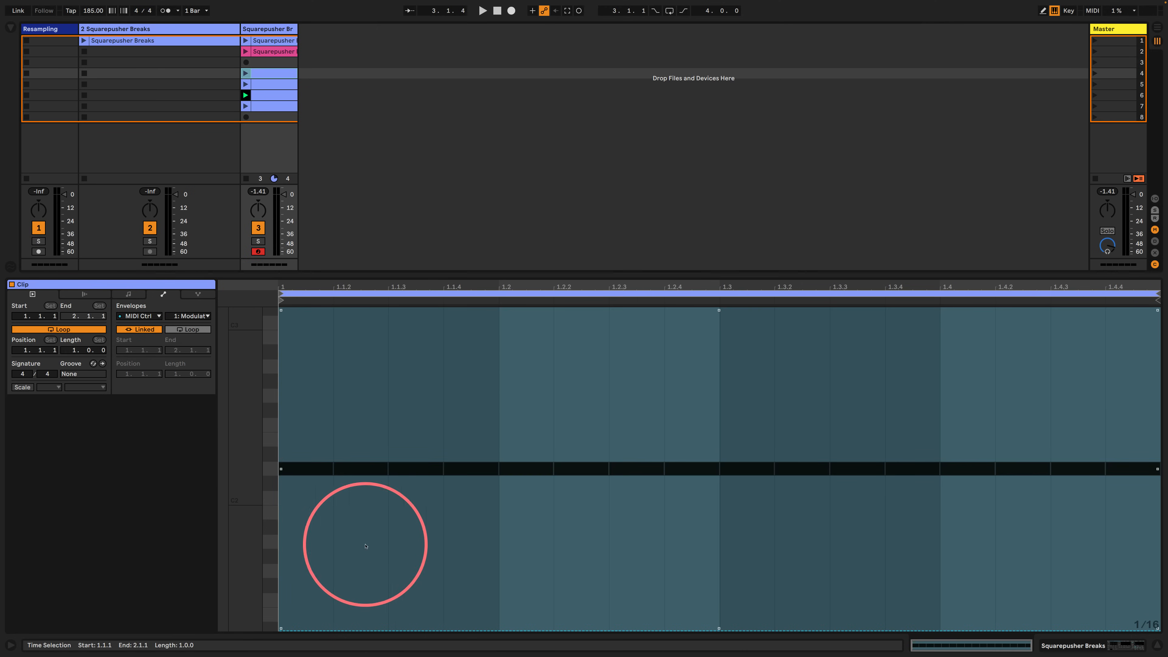
left_click(388, 629)
left_click(271, 51)
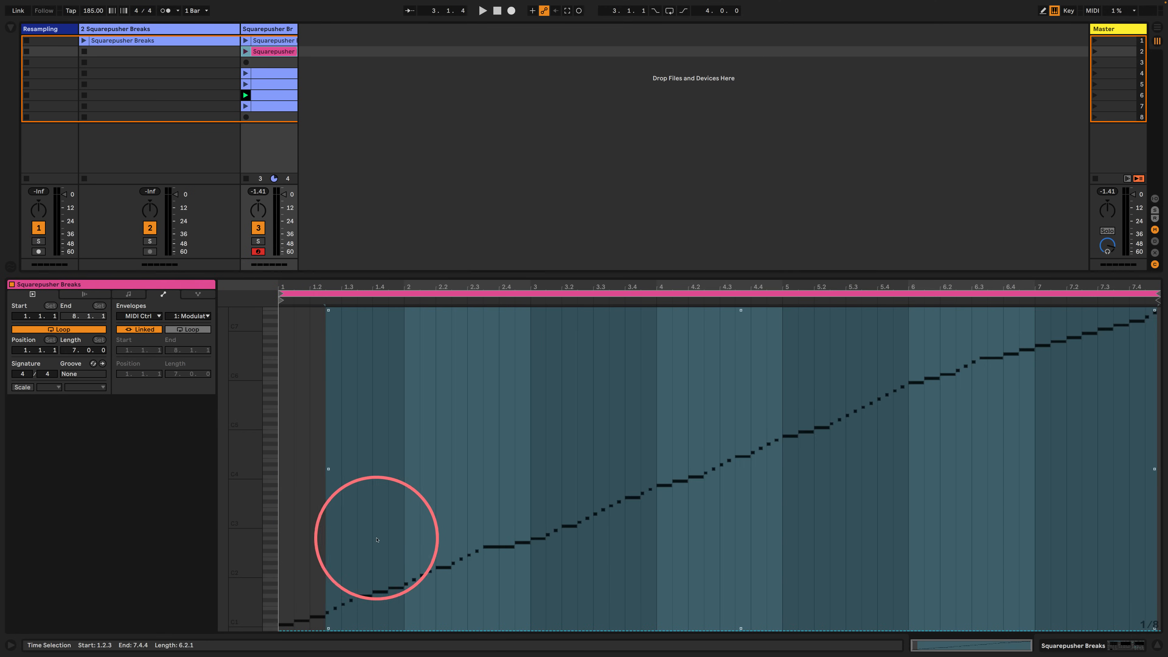
left_click(390, 631)
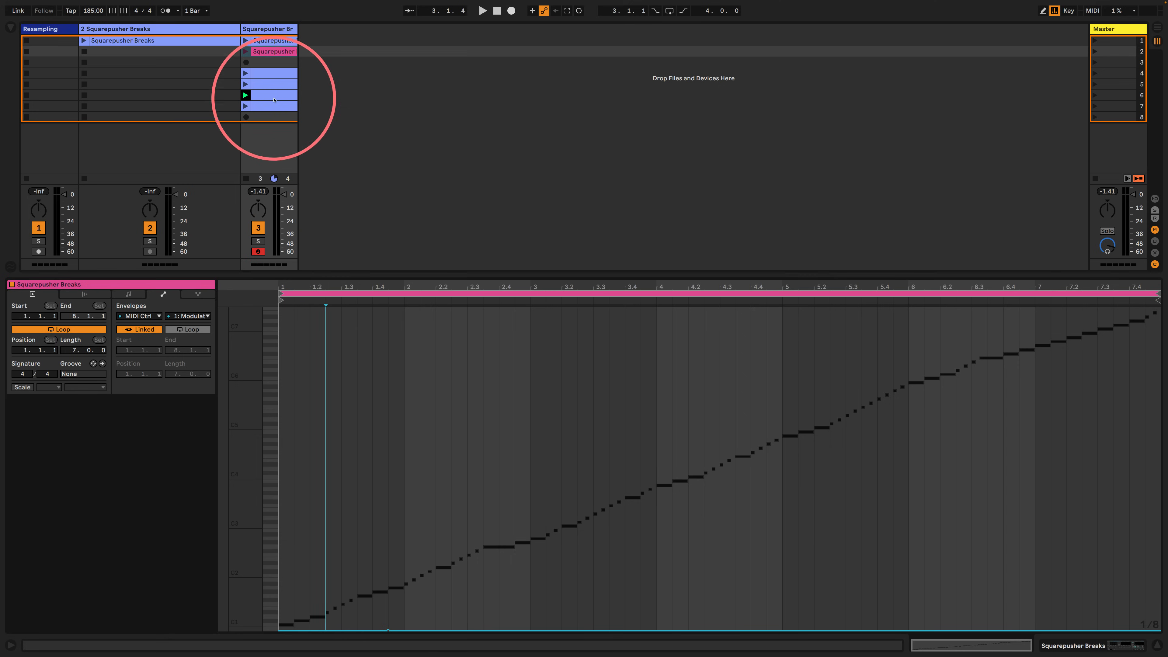
left_click(267, 41)
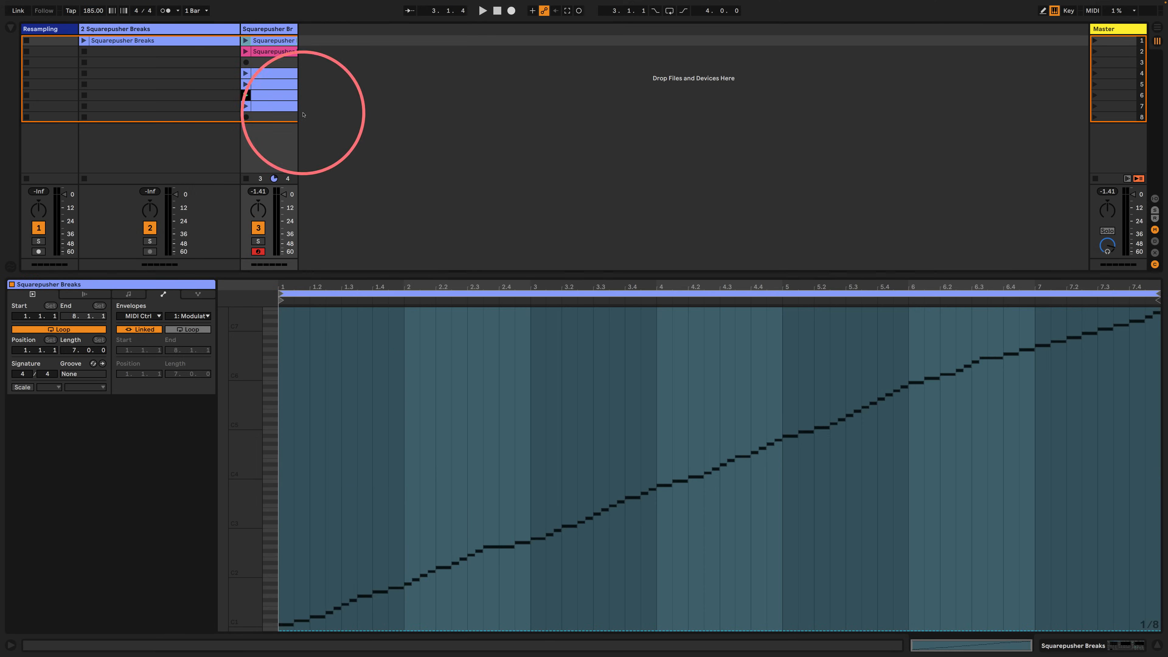
left_click(405, 631)
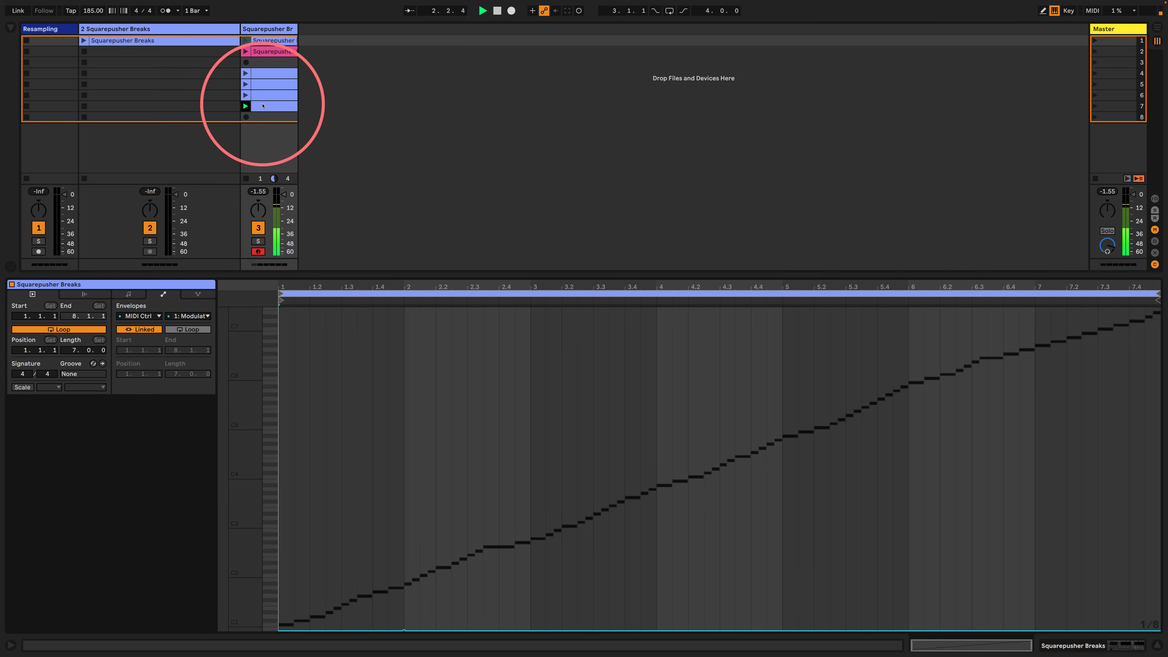
- Audition the seventh-slot clip, show its notes and enable note preview to listen to other slices
left_click(248, 106)
left_click(138, 295)
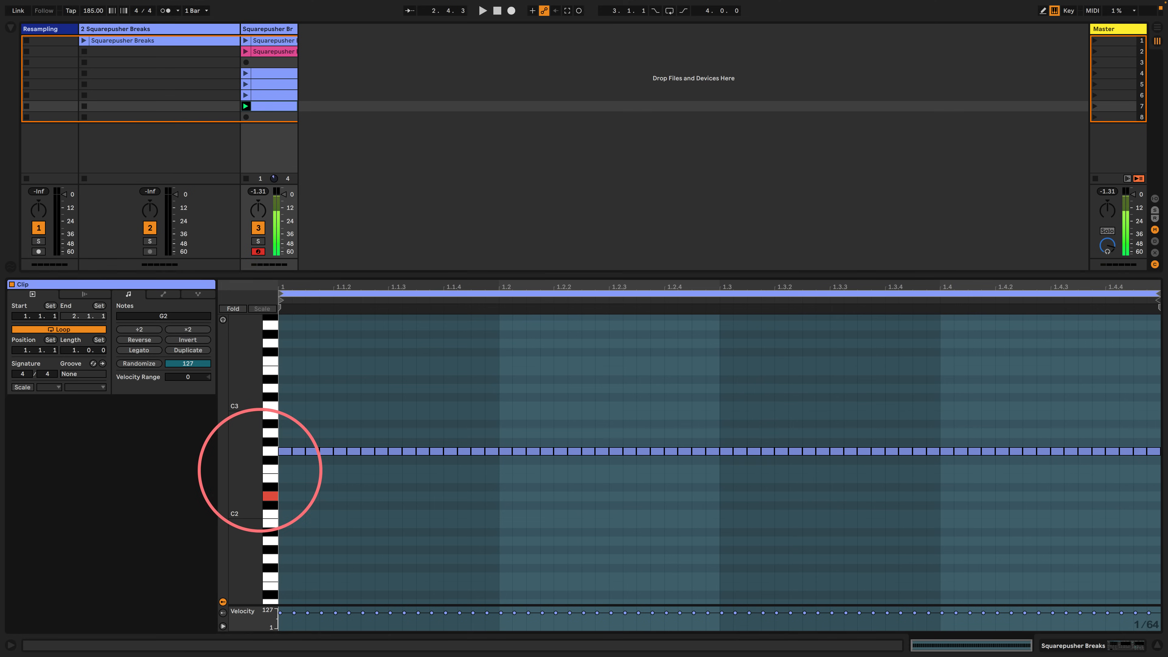
left_click(269, 497)
left_click(222, 322)
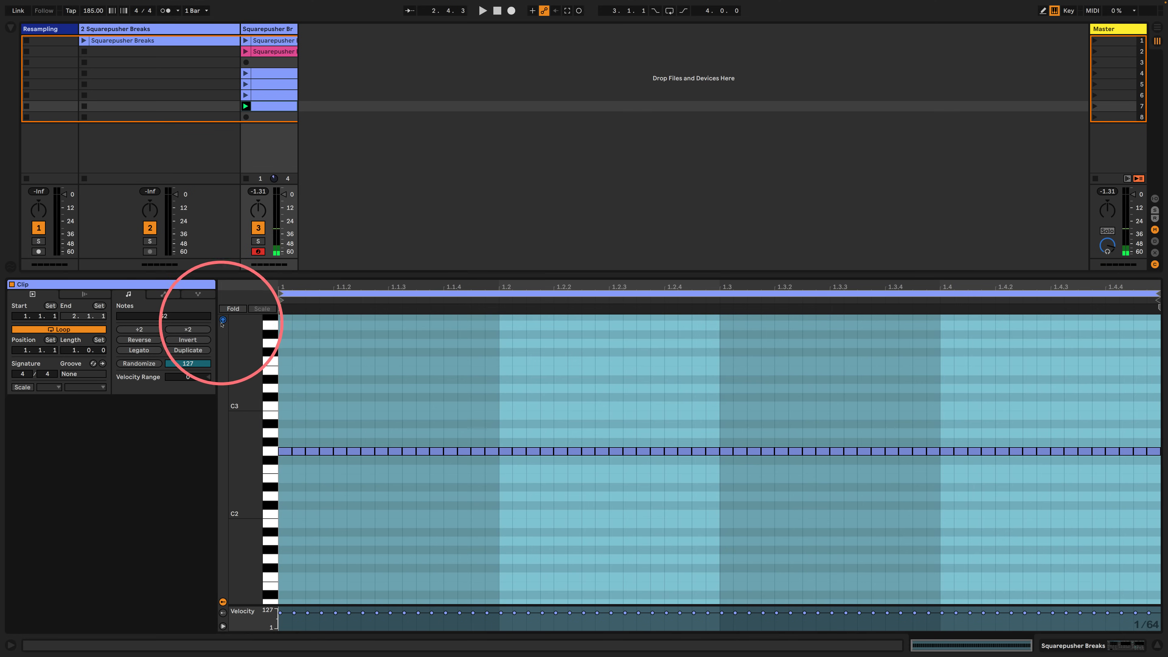
left_click(271, 496)
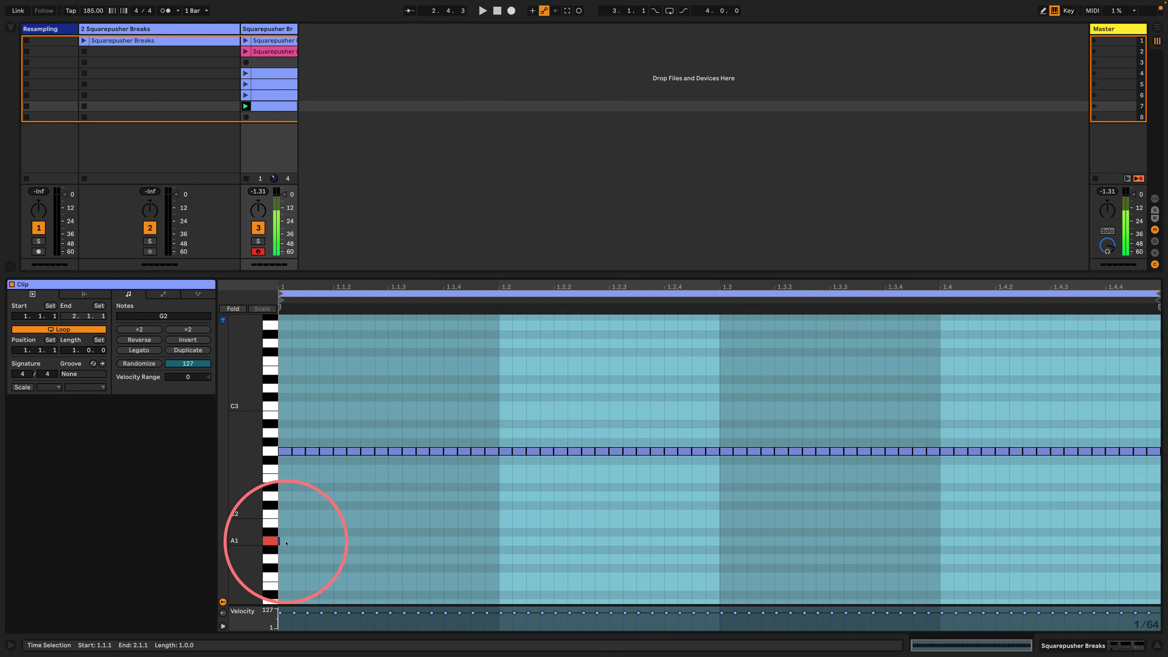
- Mark A1 with a note at the start of the bar and move all the G2 notes down to A1
double_click(285, 543)
left_click(269, 451)
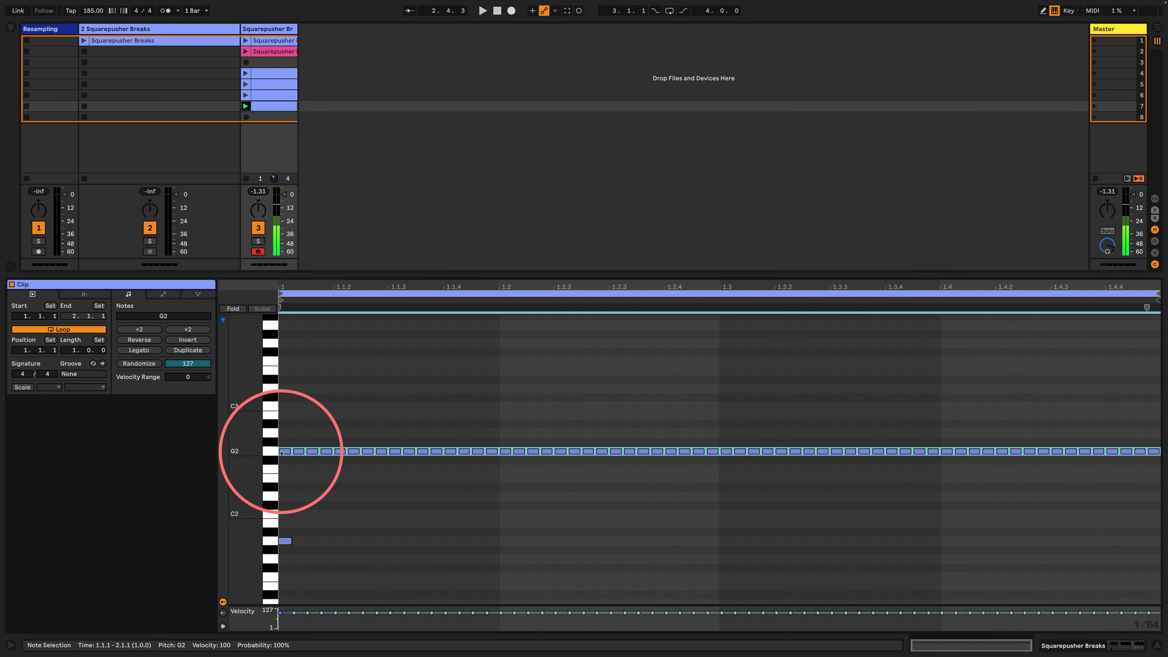
left_click_drag(282, 453, 285, 541)
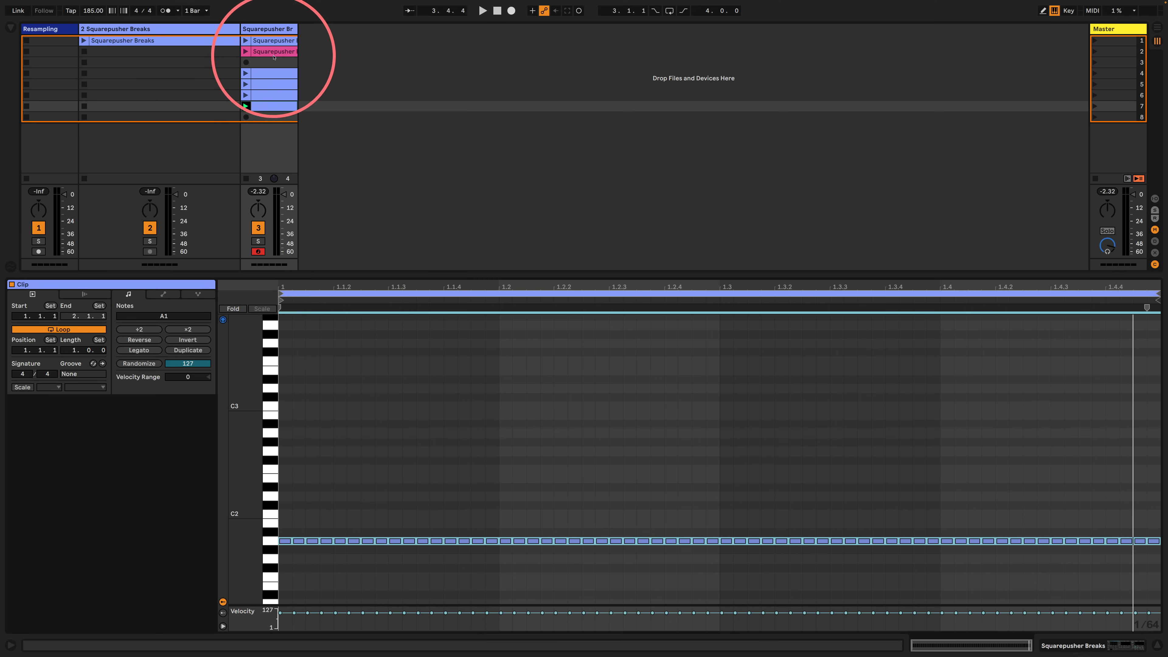
- Duplicate the first-slot clip of the sliced track into the ninth slot and launch it to hear its slice sequence
left_click(273, 41)
left_click_drag(273, 41, 274, 142)
left_click(246, 128)
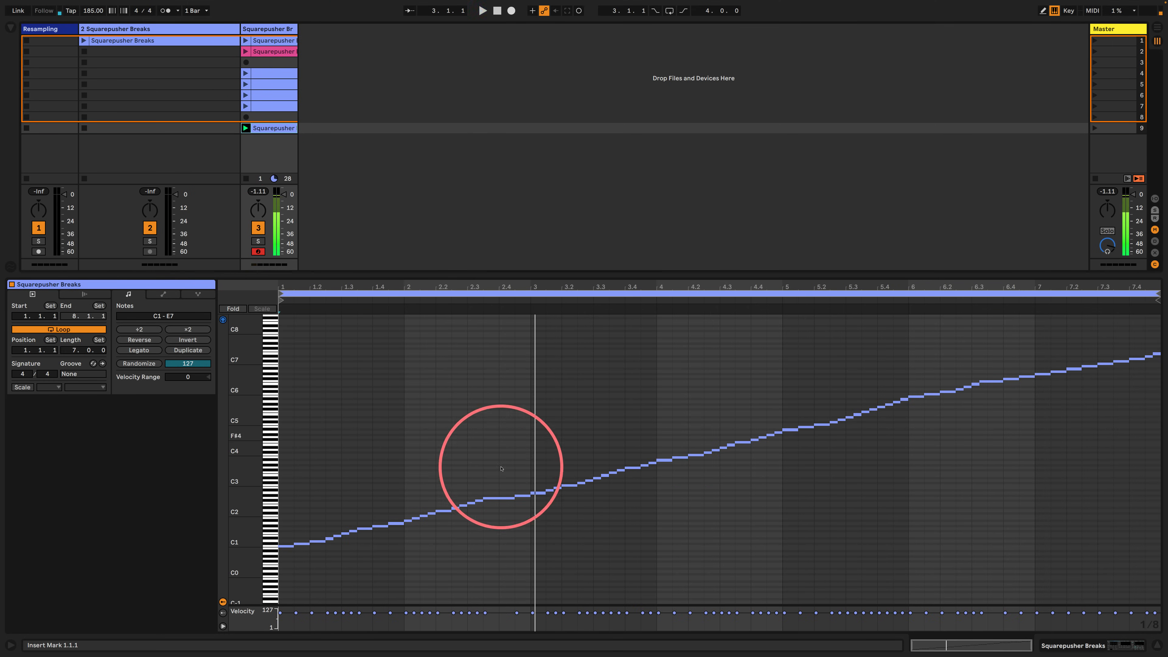
key("space")
- Delete all of the ninth-slot clip's notes from bar 3 onward and loop its first two bars
left_click_drag(539, 524, 1154, 328)
key("Delete")
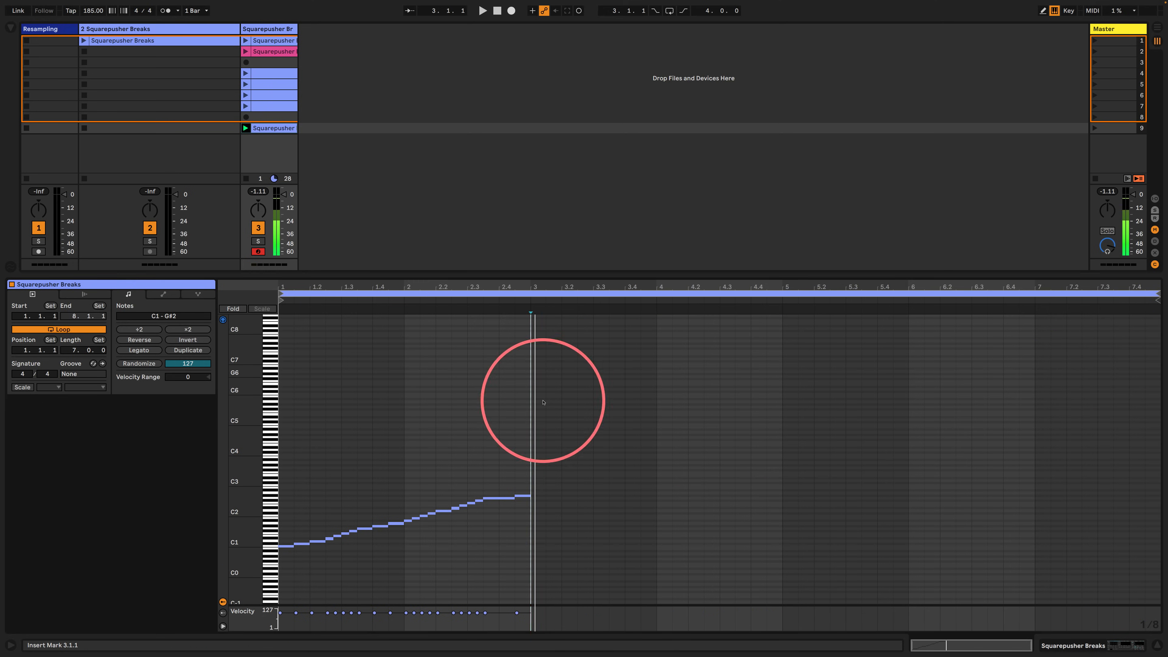
left_click_drag(517, 381, 278, 404)
key("ctrl+l")
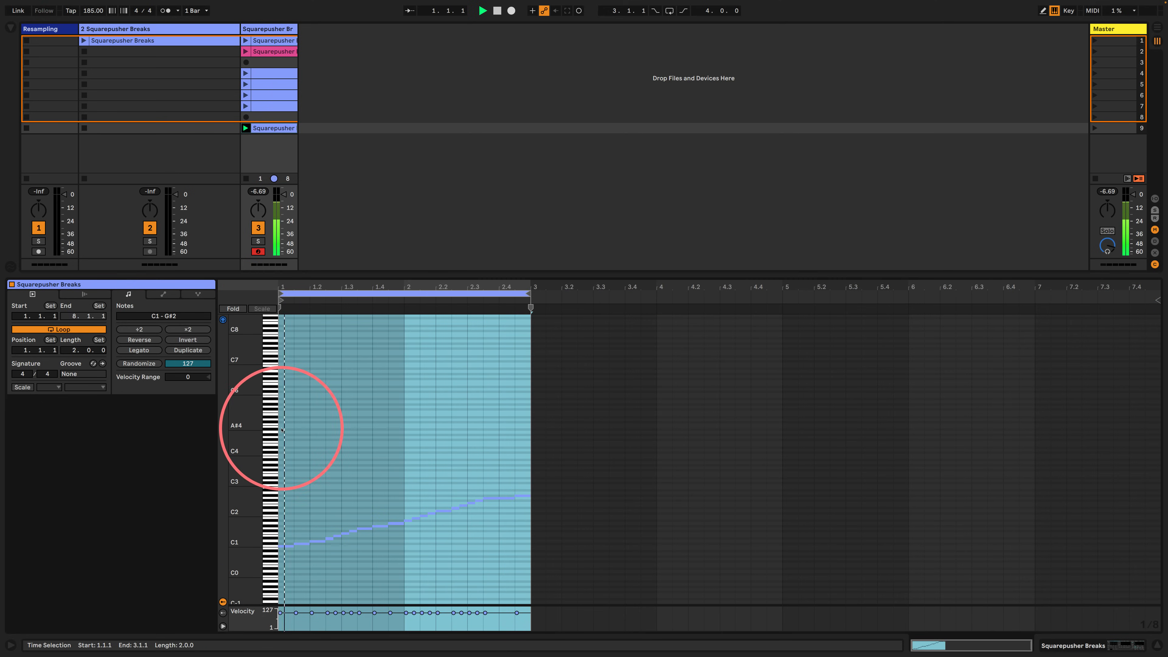
- Enlarge the note editor and audition the two-bar slice sequence, focusing on the notes from C1 upward
left_click_drag(340, 276, 342, 210)
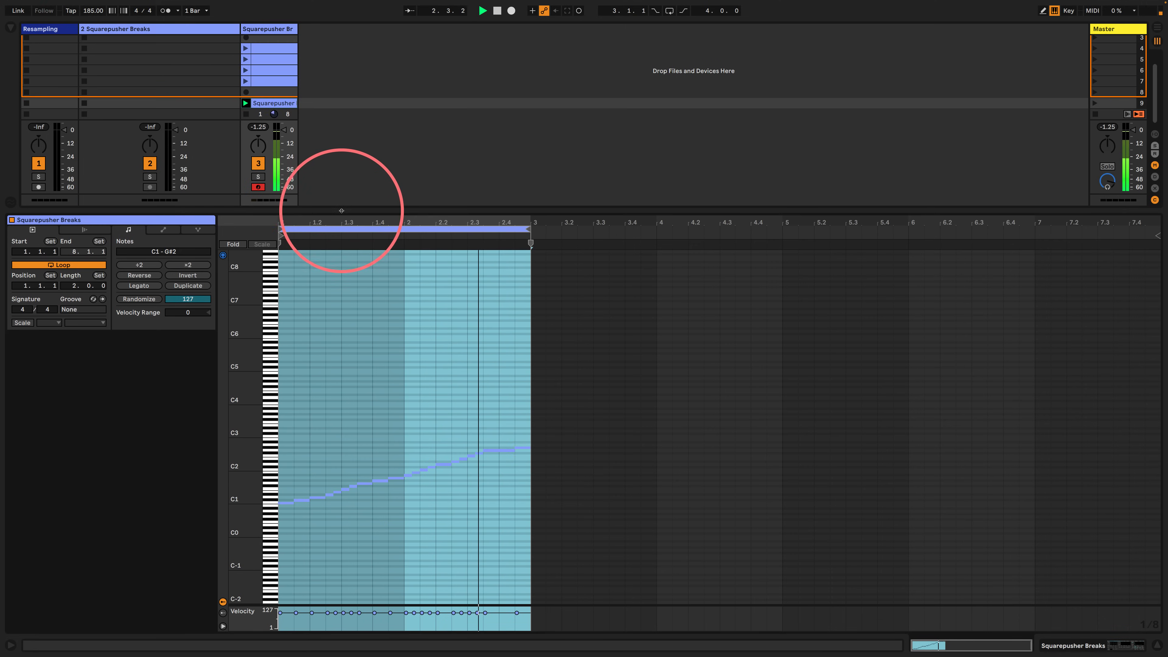
key("z")
key("space")
left_click(318, 371)
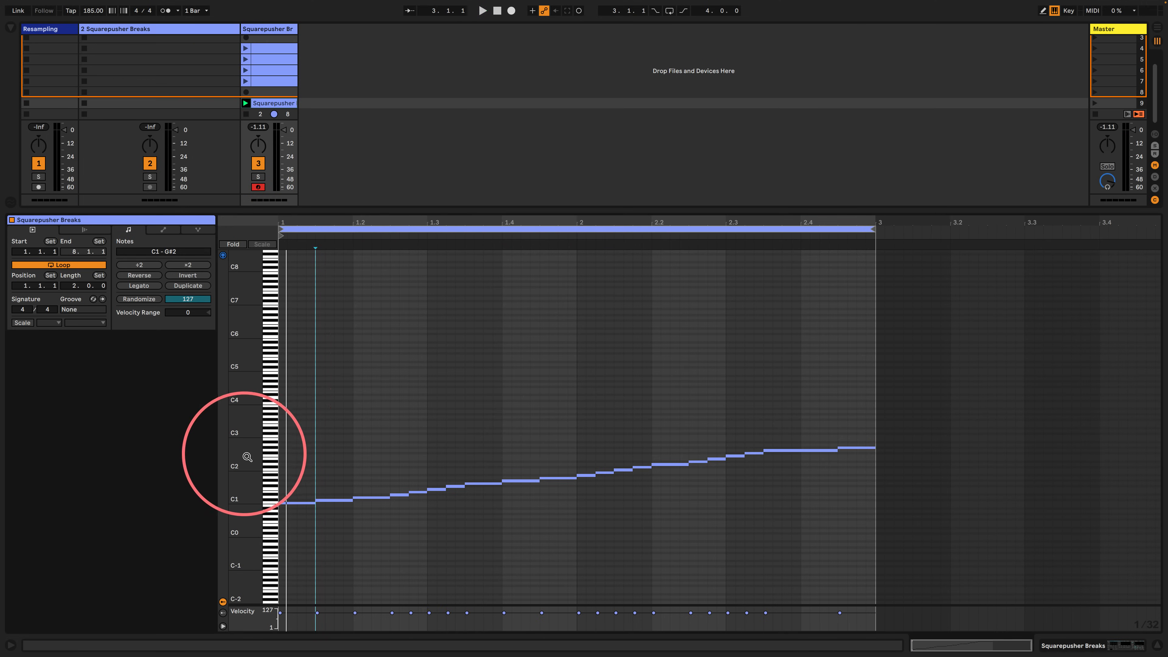
key("space")
key("space")
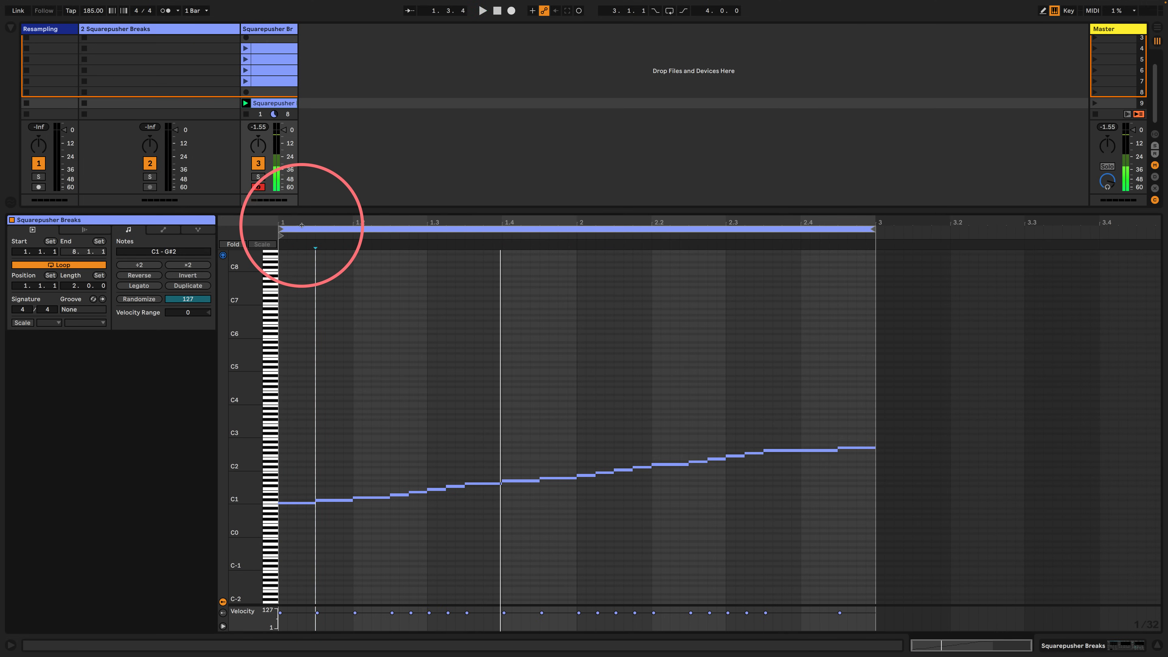
double_click(254, 492)
key("space")
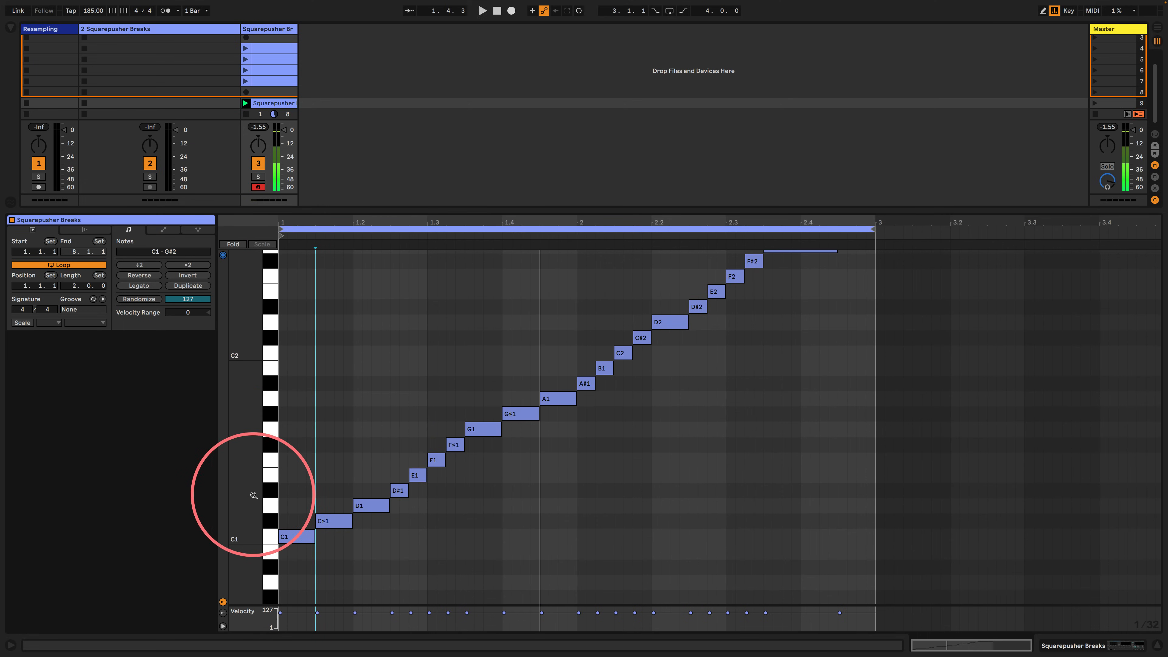
- Delete every note below A1 except D1, auditioning the remaining slices
mouse_move(281, 575)
left_mouse_down()
mouse_move(430, 490)
mouse_move(439, 447)
left_mouse_up()
key("Delete")
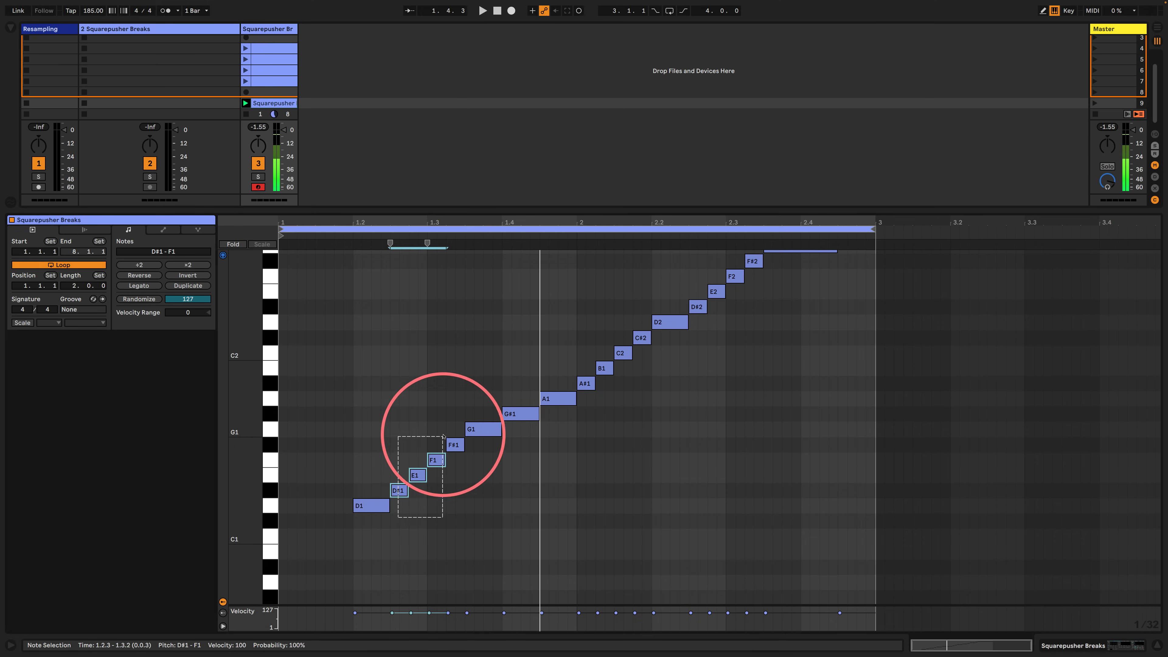
key("Delete")
key("space")
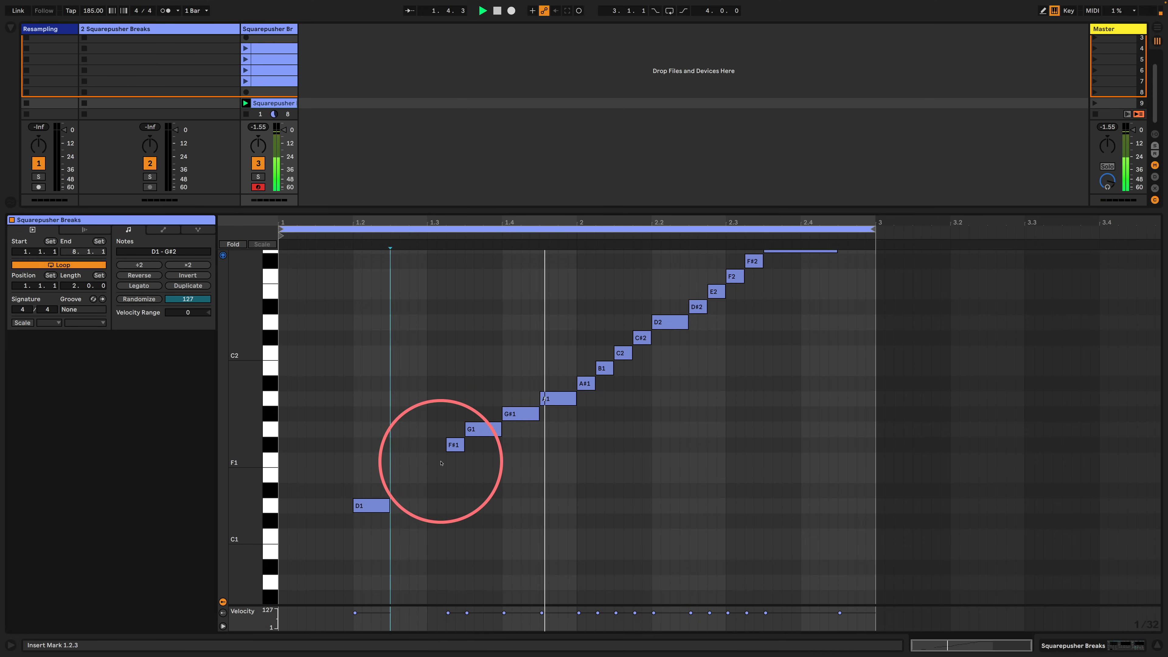
left_click_drag(455, 487, 514, 391)
key("Delete")
key("space")
key("space")
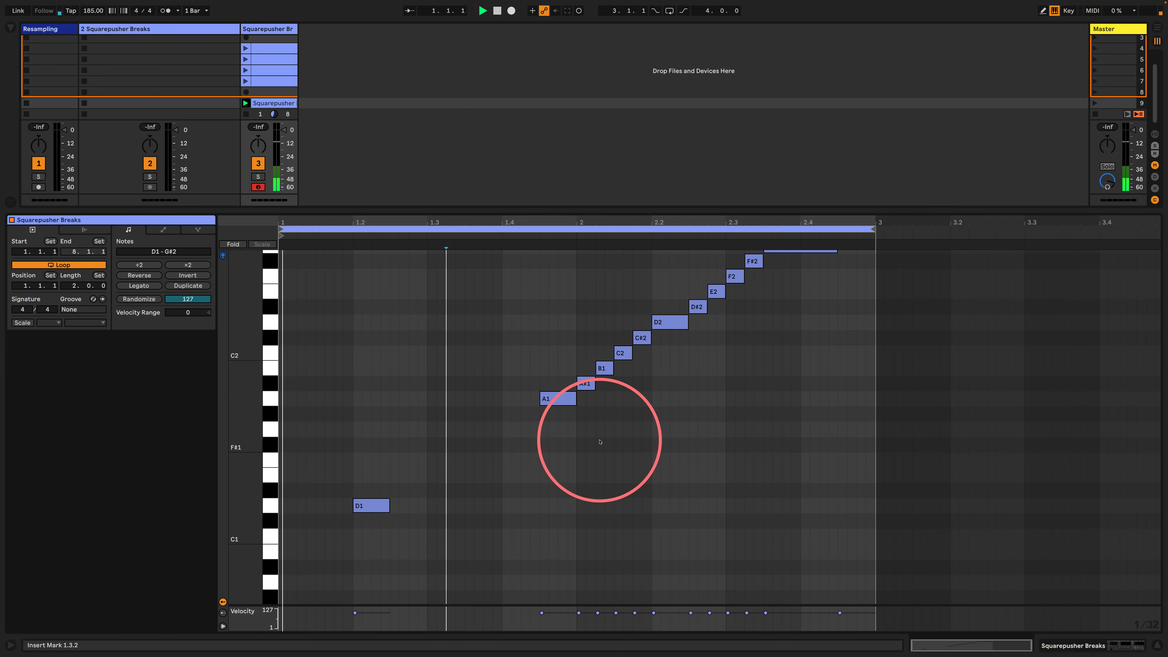
- Delete every note above A1 except D2 and G2, and audition what is left
left_click_drag(592, 405, 637, 339)
key("Delete")
scroll(675, 398, "up", 3)
left_click_drag(704, 411, 754, 339)
key("Delete")
left_click(864, 307)
key("Delete")
key("space")
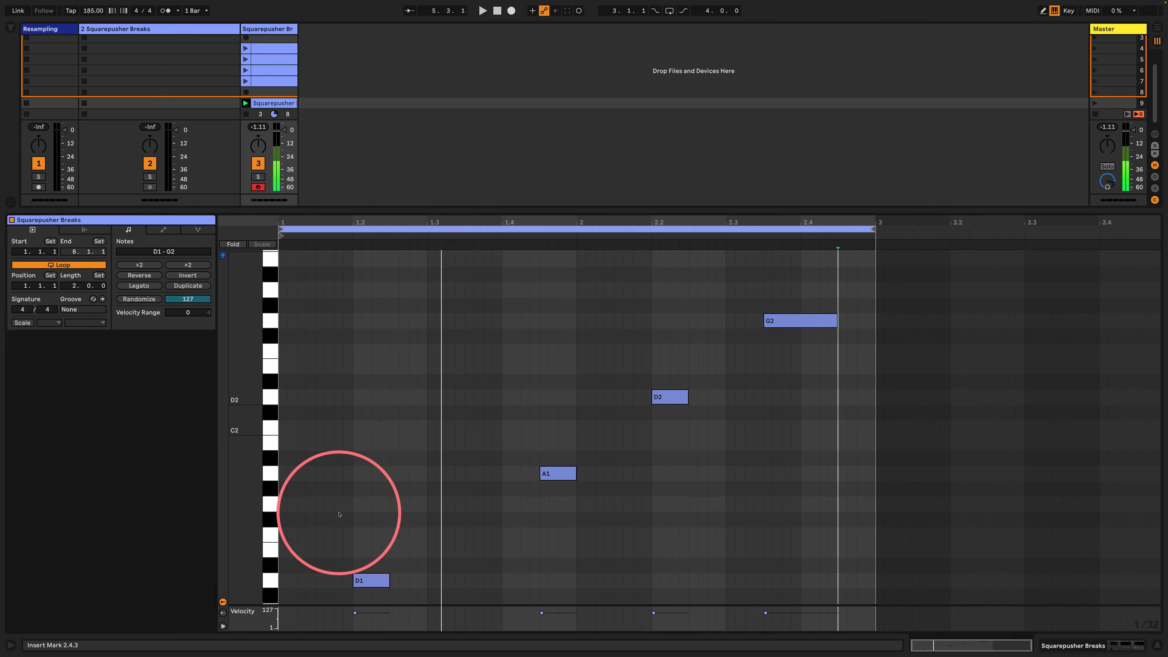
- Draw eight consecutive 1/32 notes per beat in bar 1: D1 on beat 1, A1 on beat 2, D2 on beat 3 and G2 on beat 4
double_click(287, 222)
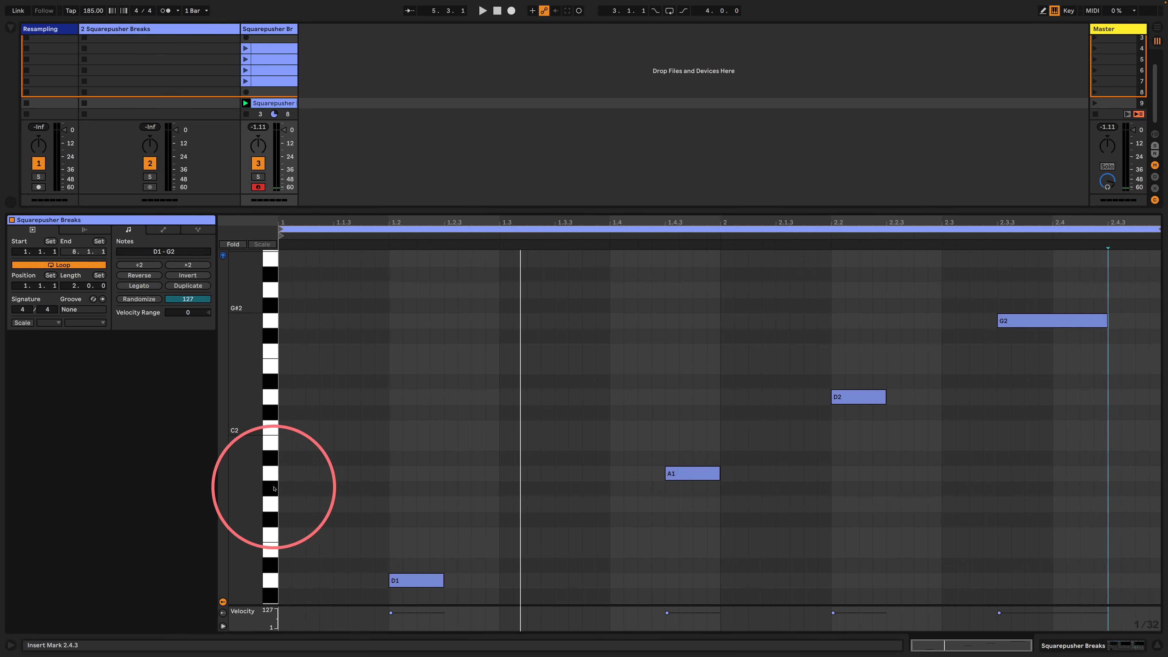
key("b")
left_click_drag(282, 581, 391, 581)
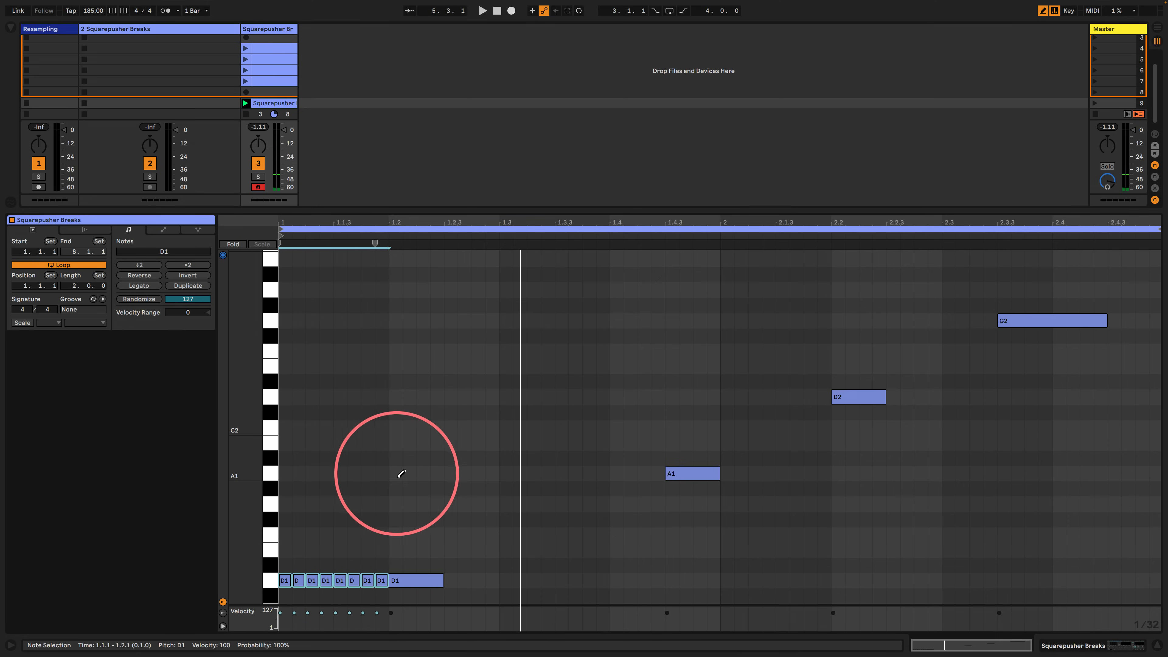
left_click_drag(395, 473, 483, 472)
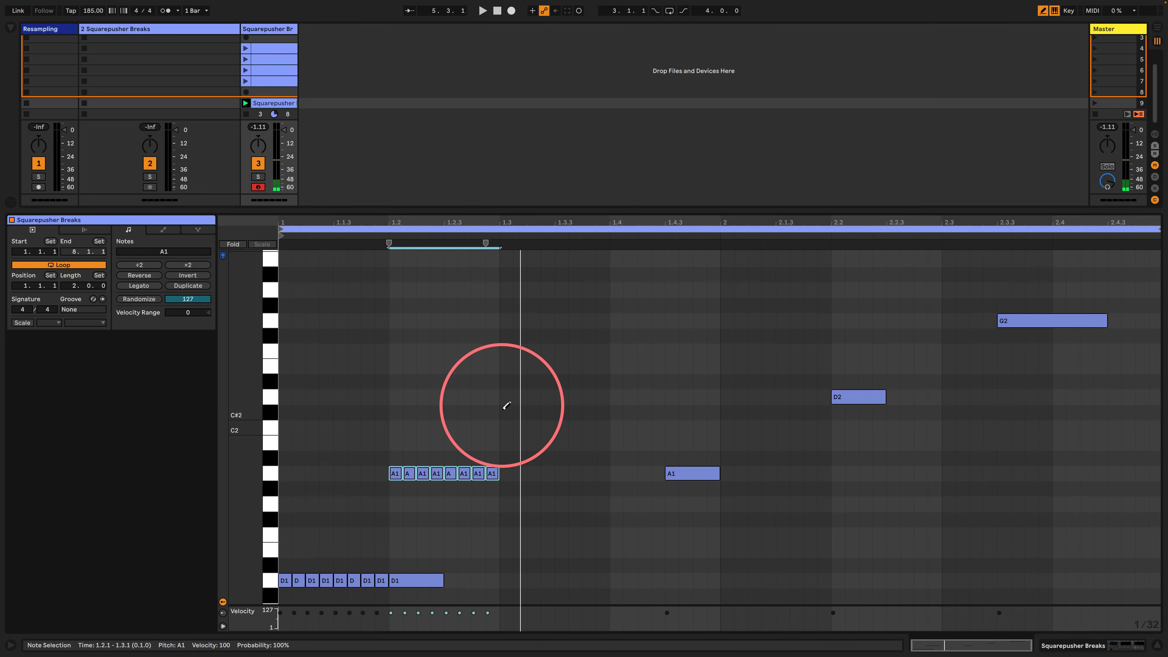
left_click_drag(504, 396, 601, 397)
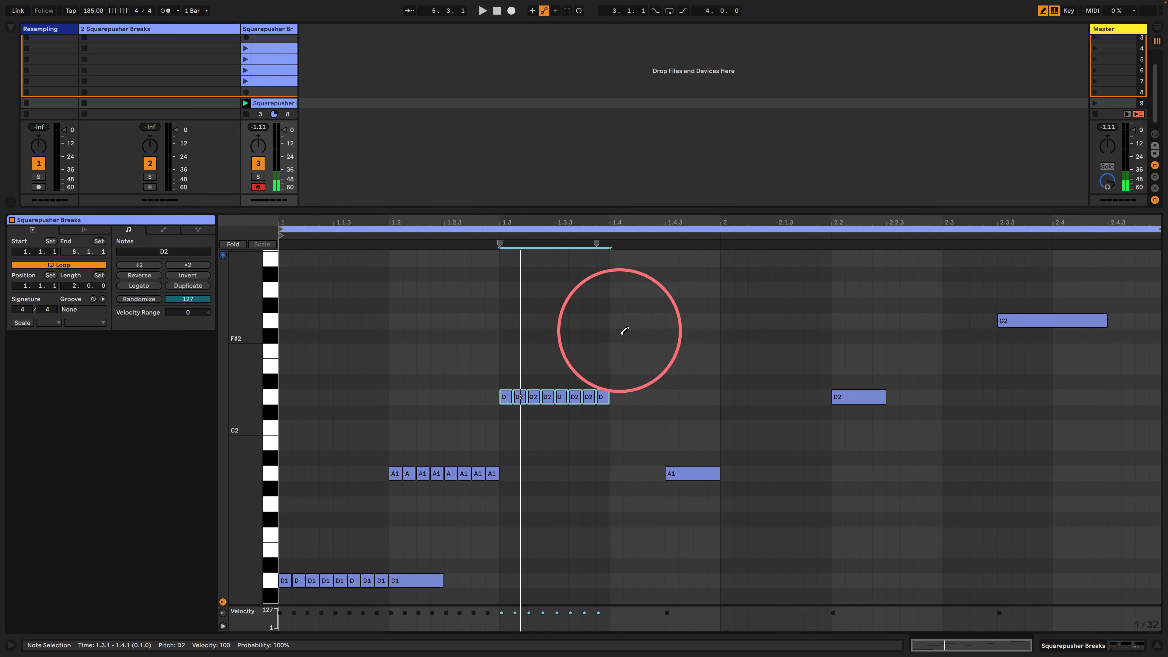
left_click_drag(617, 321, 721, 319)
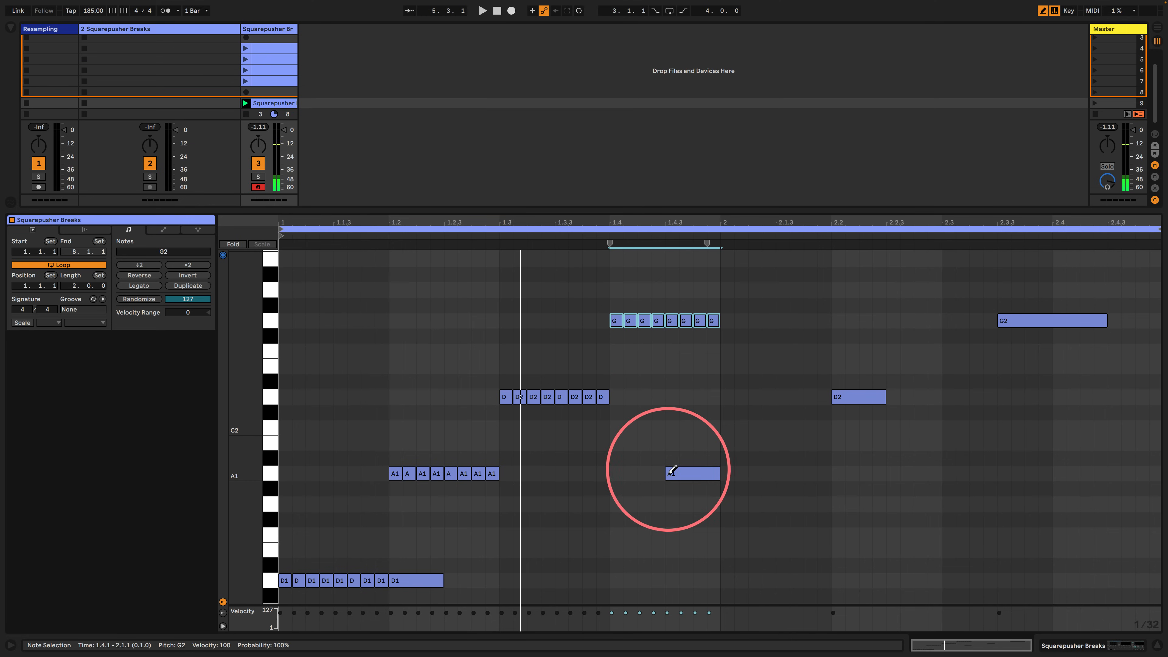
- Delete the leftover long D1, A1, D2 and G2 notes and shorten the clip loop to one bar
key("b")
left_click_drag(665, 535, 730, 438)
key("Delete")
mouse_move(802, 458)
left_mouse_down()
mouse_move(912, 362)
mouse_move(1017, 320)
left_mouse_up()
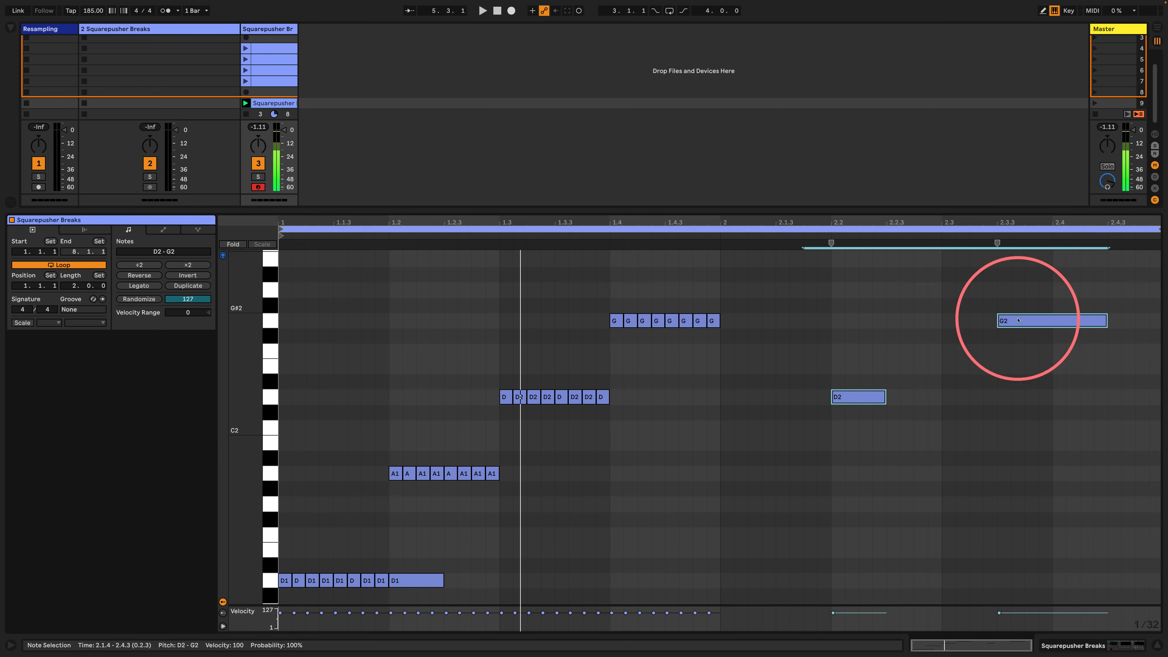
key("Delete")
double_click(422, 580)
key("space")
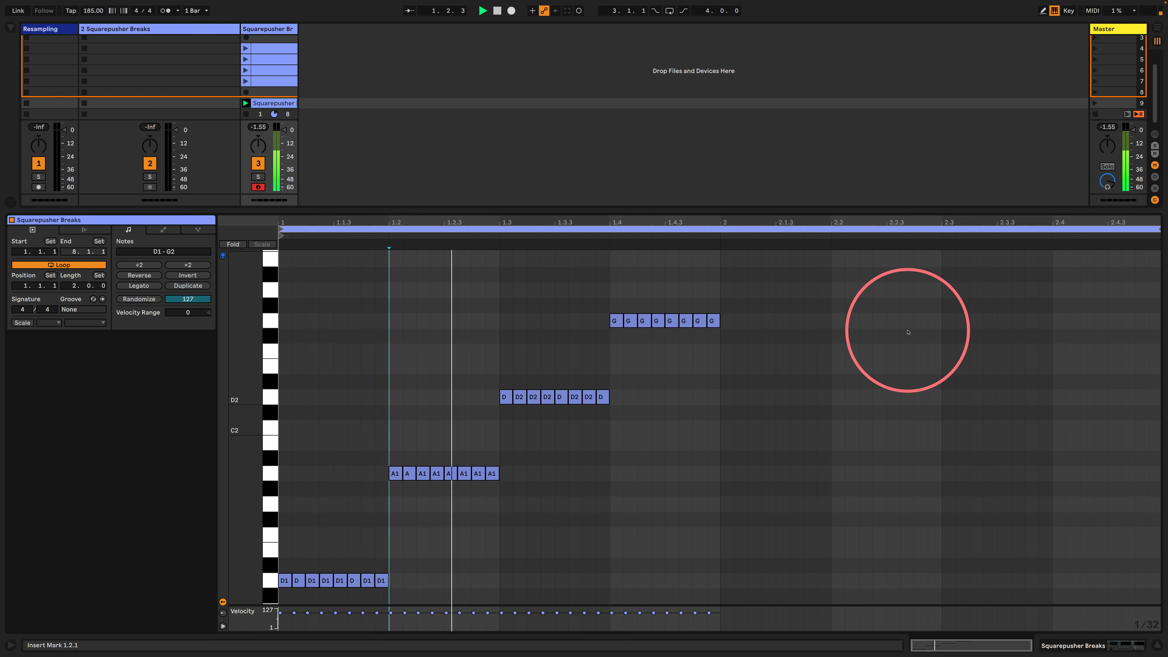
left_click_drag(1158, 243, 720, 243)
left_click(378, 522)
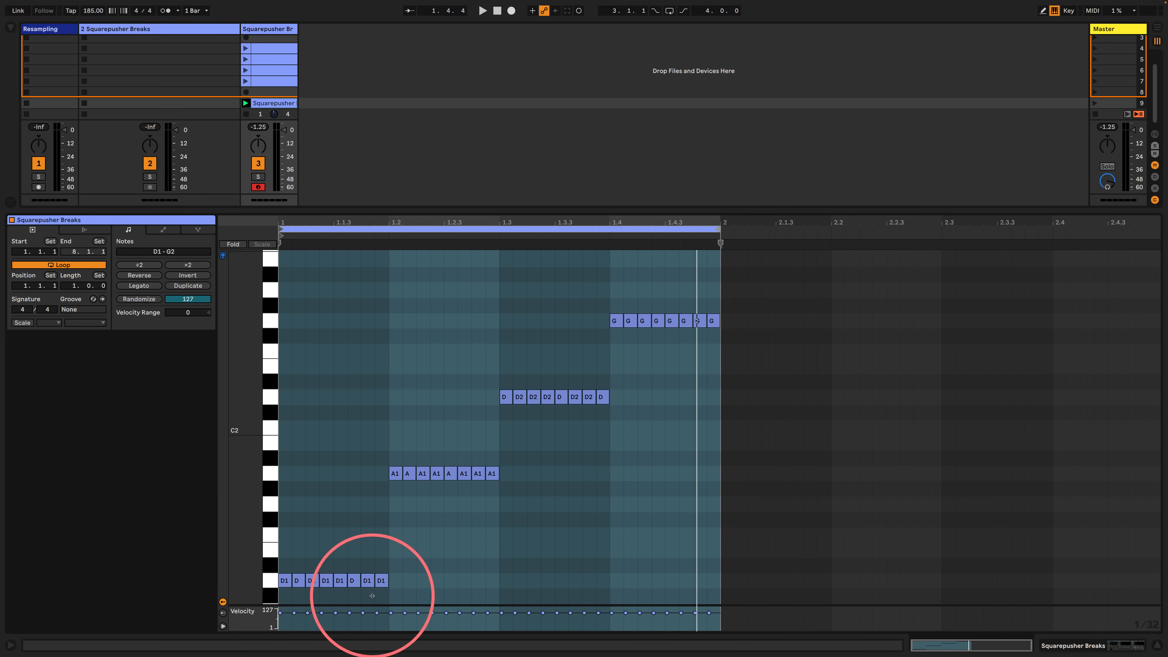
- Enlarge the velocity lane and draw a rising velocity ramp over the D1 notes of the first beat
left_click_drag(372, 596, 366, 486)
scroll(328, 390, "down", 5)
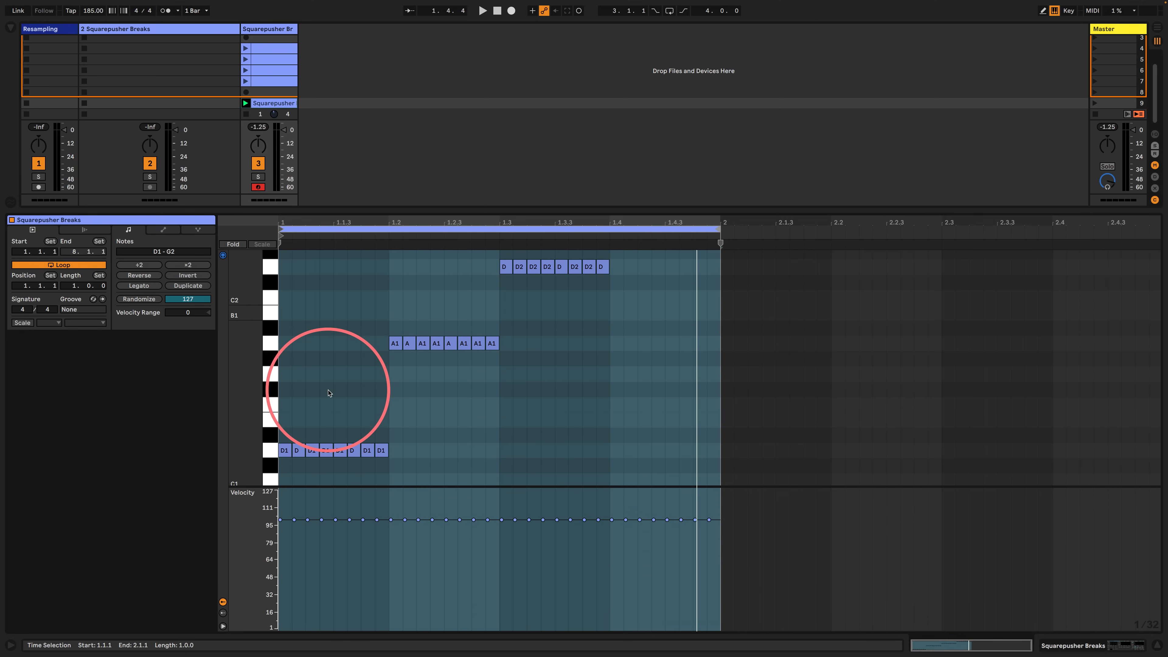
scroll(329, 392, "down", 1)
key("b")
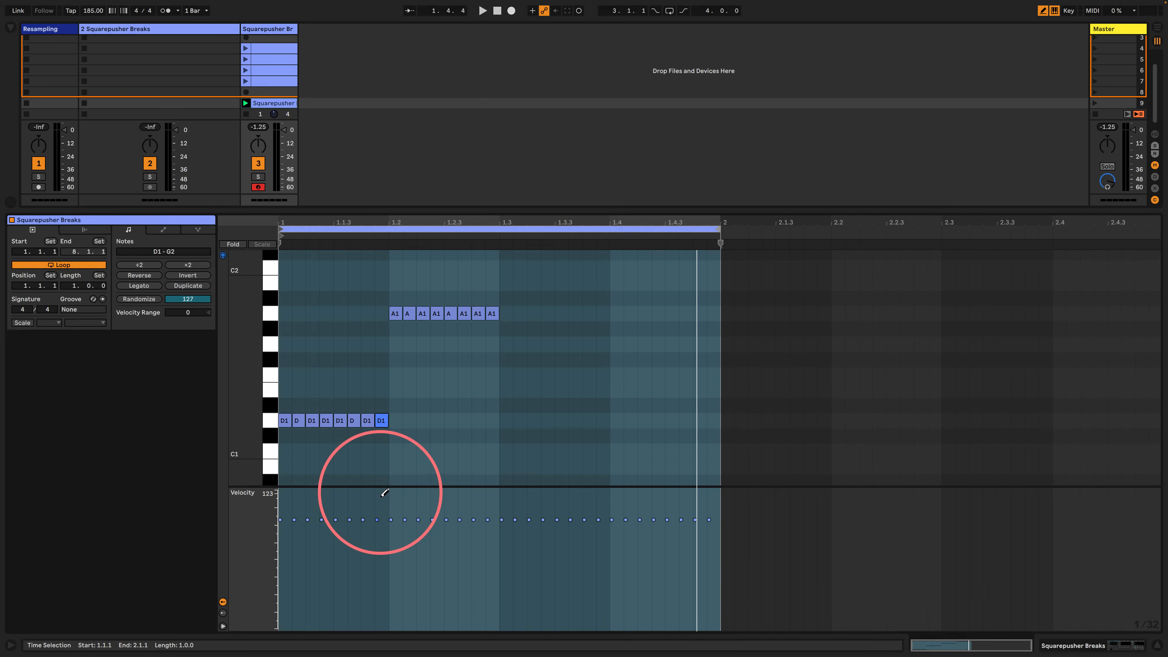
mouse_move(385, 498)
left_mouse_down()
mouse_move(386, 522)
mouse_move(349, 545)
mouse_move(301, 611)
mouse_move(381, 535)
mouse_move(391, 486)
left_mouse_up()
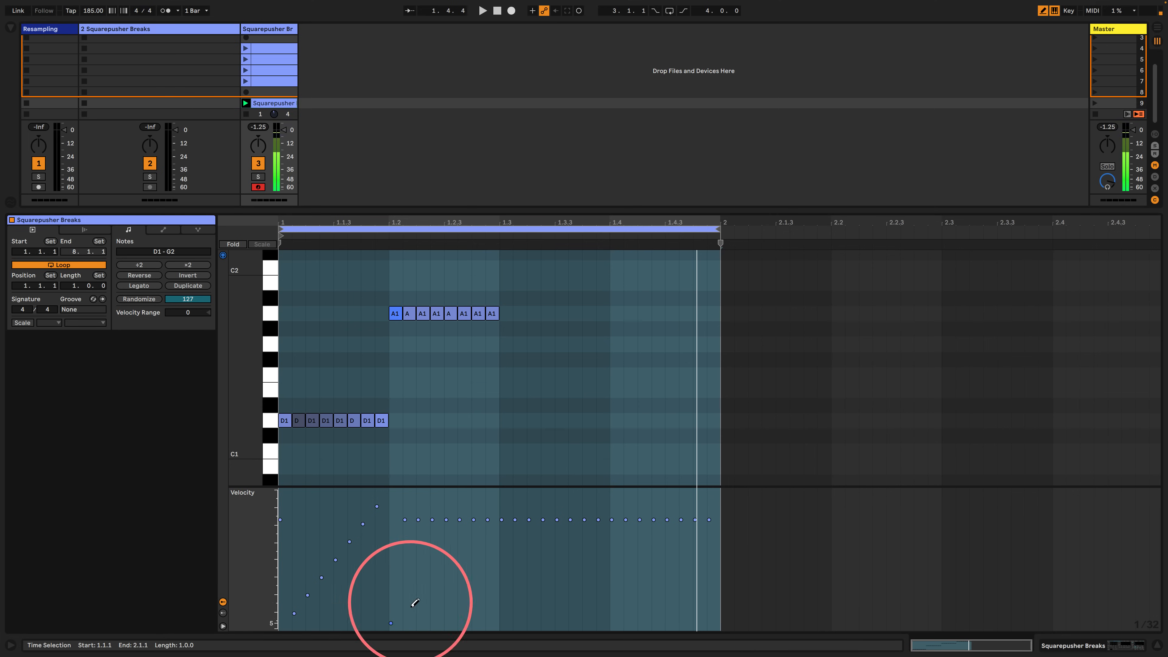
- Draw rising velocity ramps from near minimum to near maximum over the A1, D2 and G2 note groups
left_click_drag(414, 602, 503, 489)
left_click(412, 611)
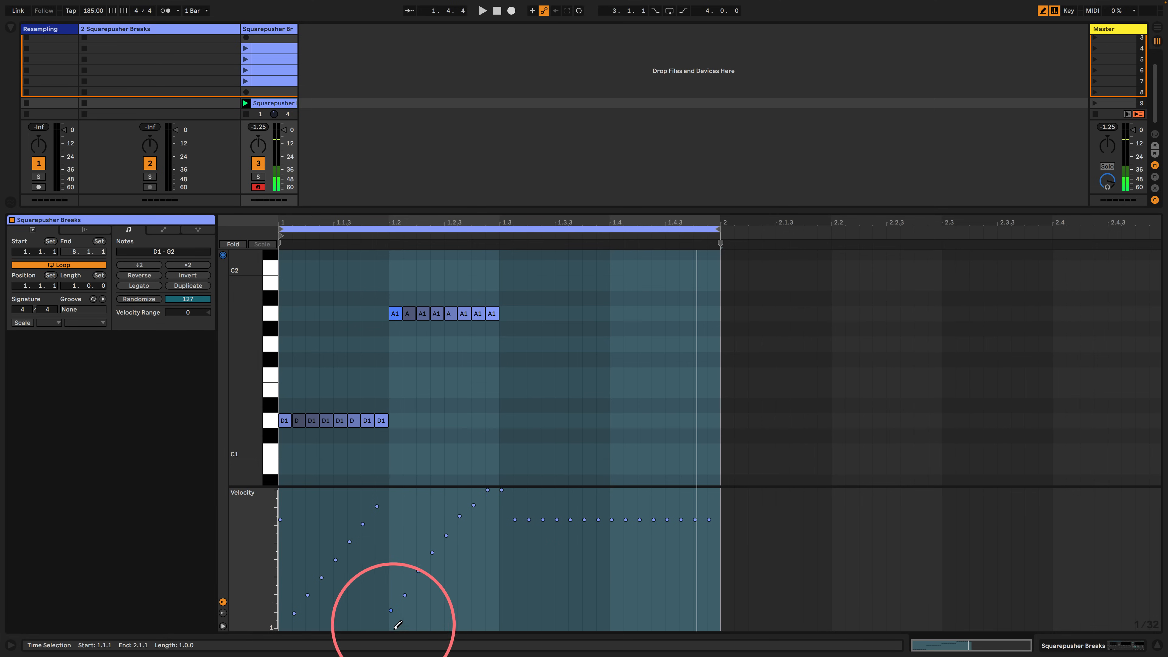
mouse_move(392, 632)
left_mouse_down()
mouse_move(404, 618)
mouse_move(381, 504)
mouse_move(398, 481)
mouse_move(399, 616)
mouse_move(495, 488)
mouse_move(404, 610)
left_mouse_up()
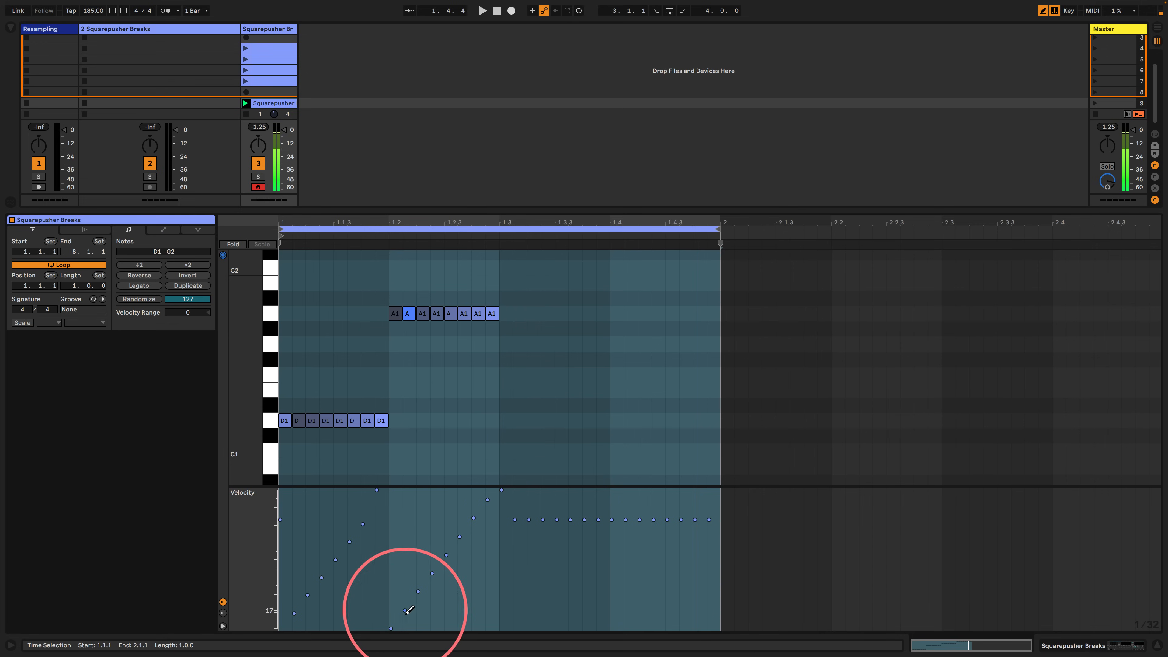
mouse_move(408, 610)
left_mouse_down()
mouse_move(501, 489)
mouse_move(574, 535)
mouse_move(496, 635)
mouse_move(608, 485)
left_mouse_up()
left_click_drag(488, 509, 490, 500)
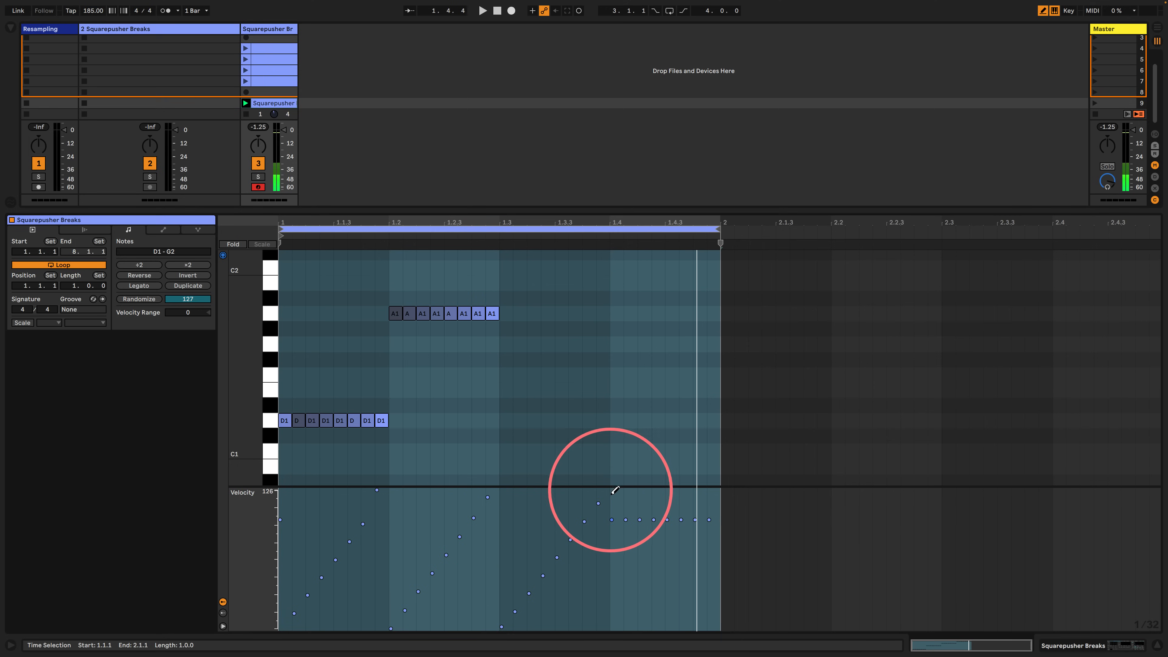
mouse_move(654, 519)
left_mouse_down()
mouse_move(665, 576)
mouse_move(652, 602)
mouse_move(632, 604)
mouse_move(716, 485)
left_mouse_up()
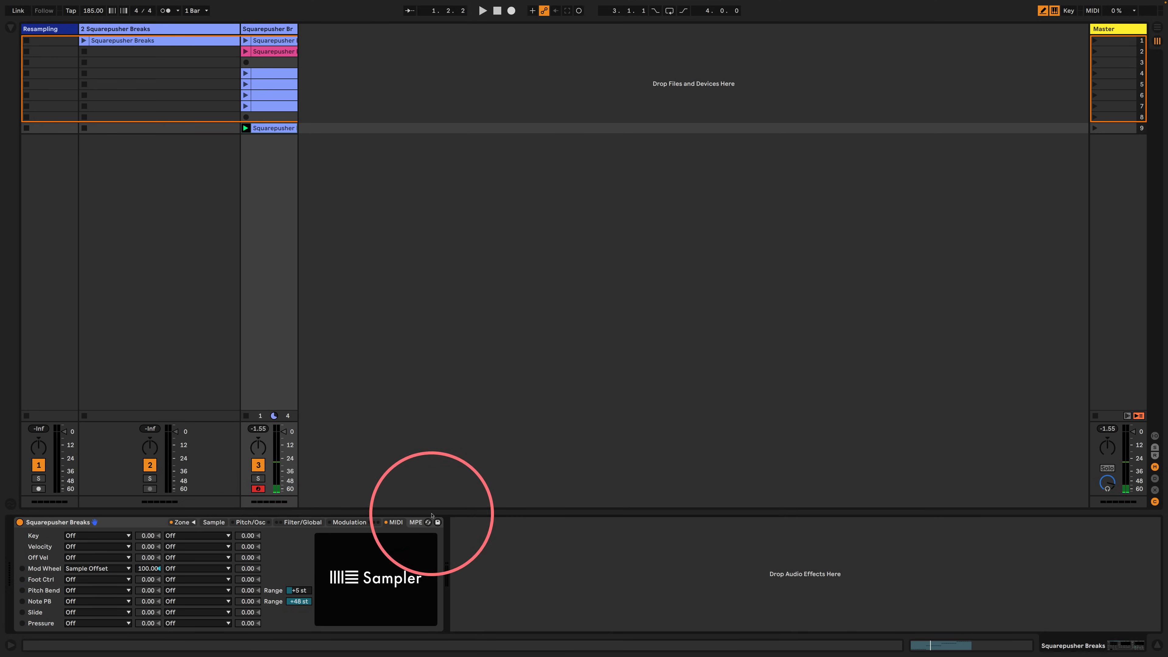
- In Sampler, set the velocity-to-volume amount to 45% and the volume to -8 dB, auditioning the velocity ramps
left_click(301, 522)
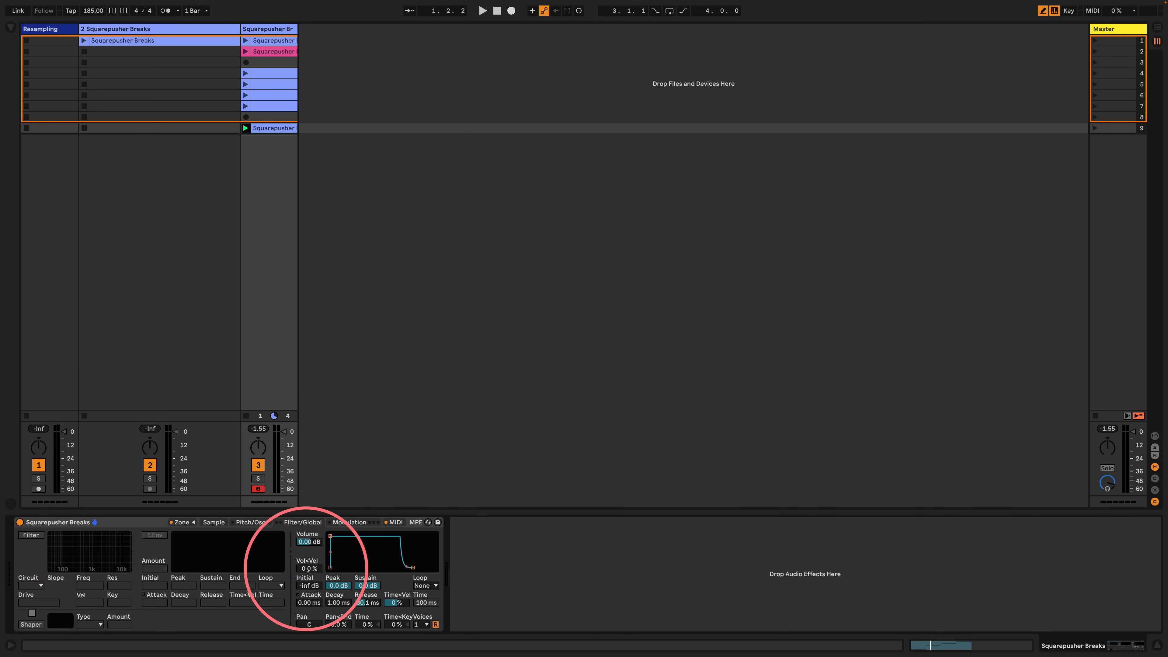
key("Return")
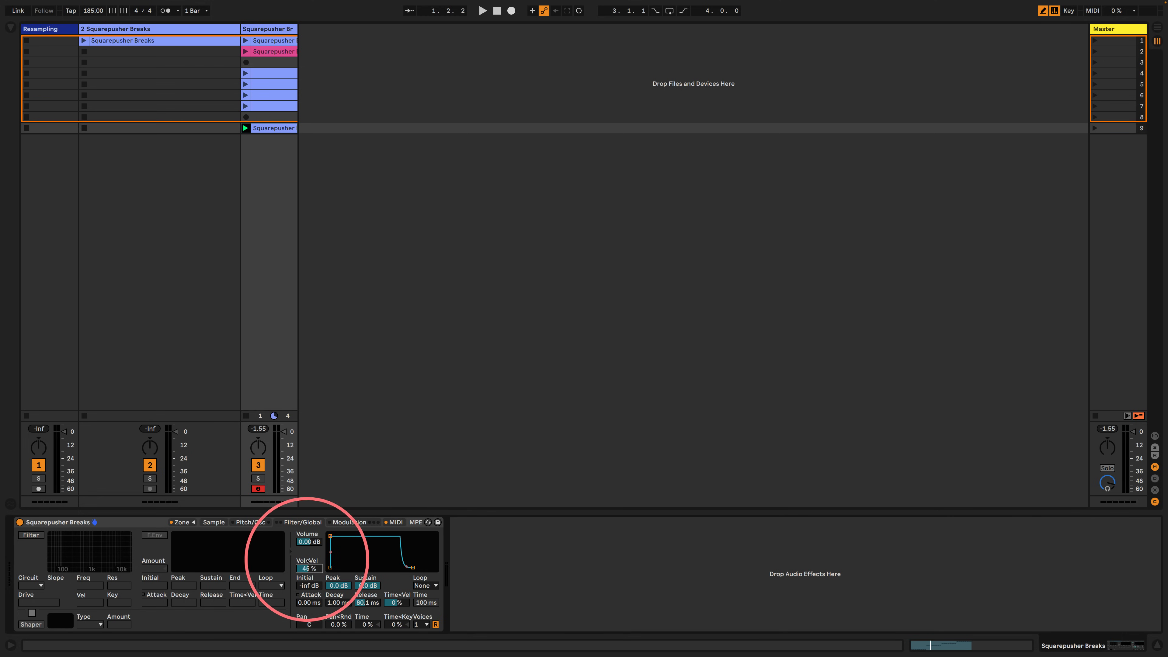
key("space")
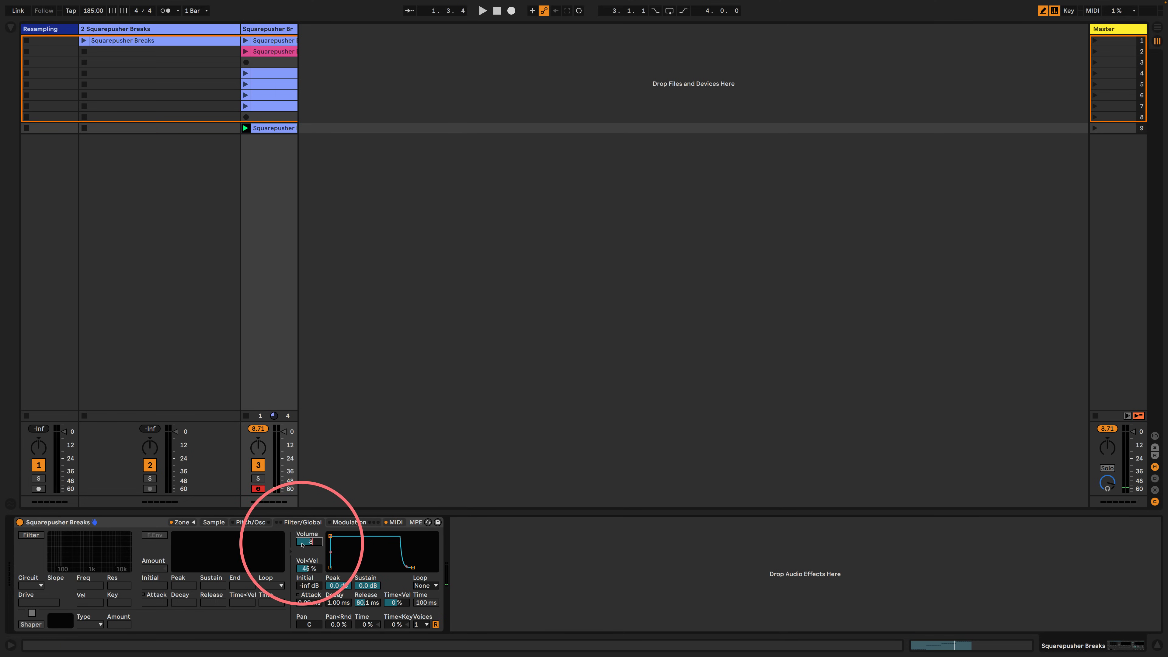
type("-8")
key("Return")
key("space")
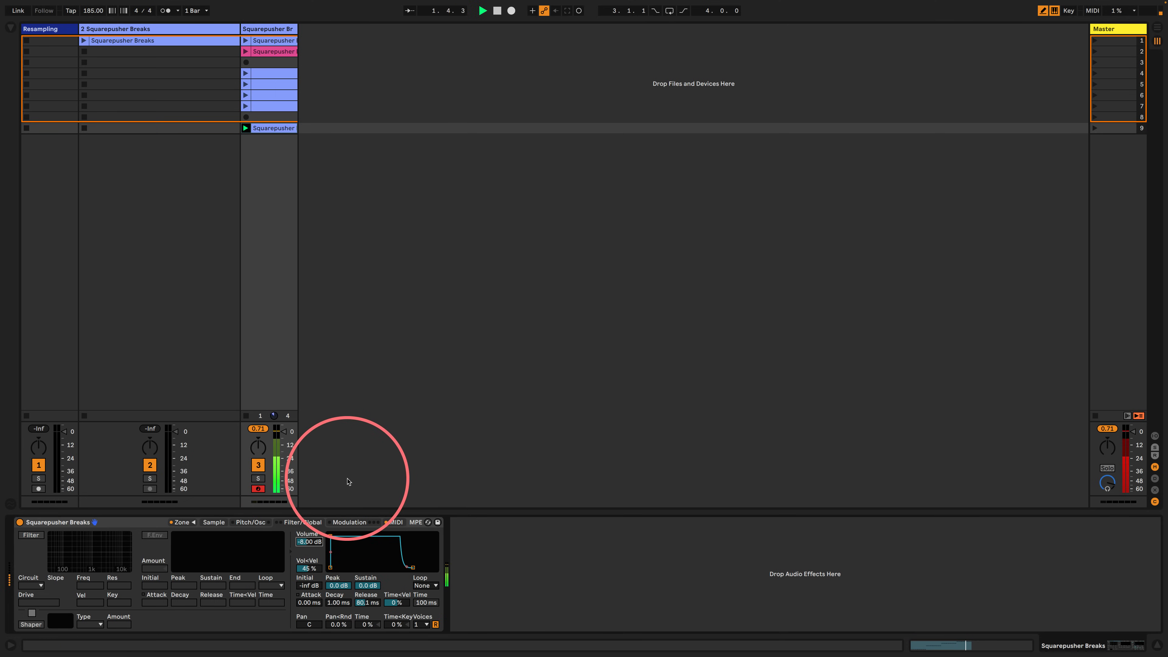
- Lower the first D1 note's velocity to the minimum and set the last D1 note's velocity to 112
double_click(277, 131)
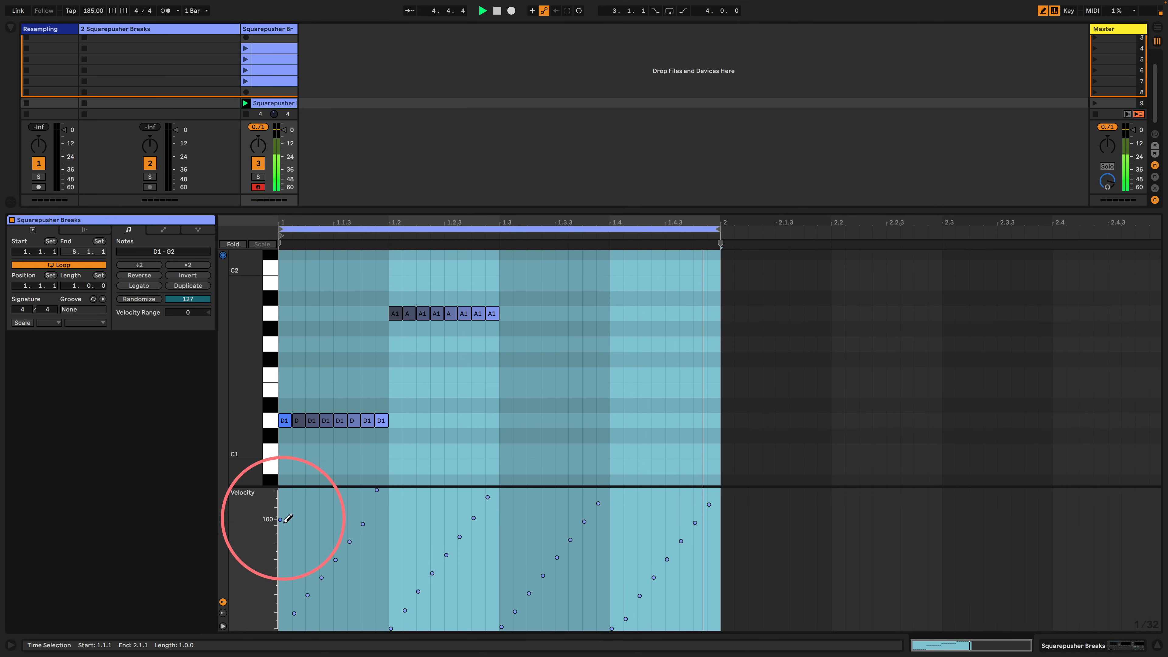
left_click_drag(284, 517, 287, 622)
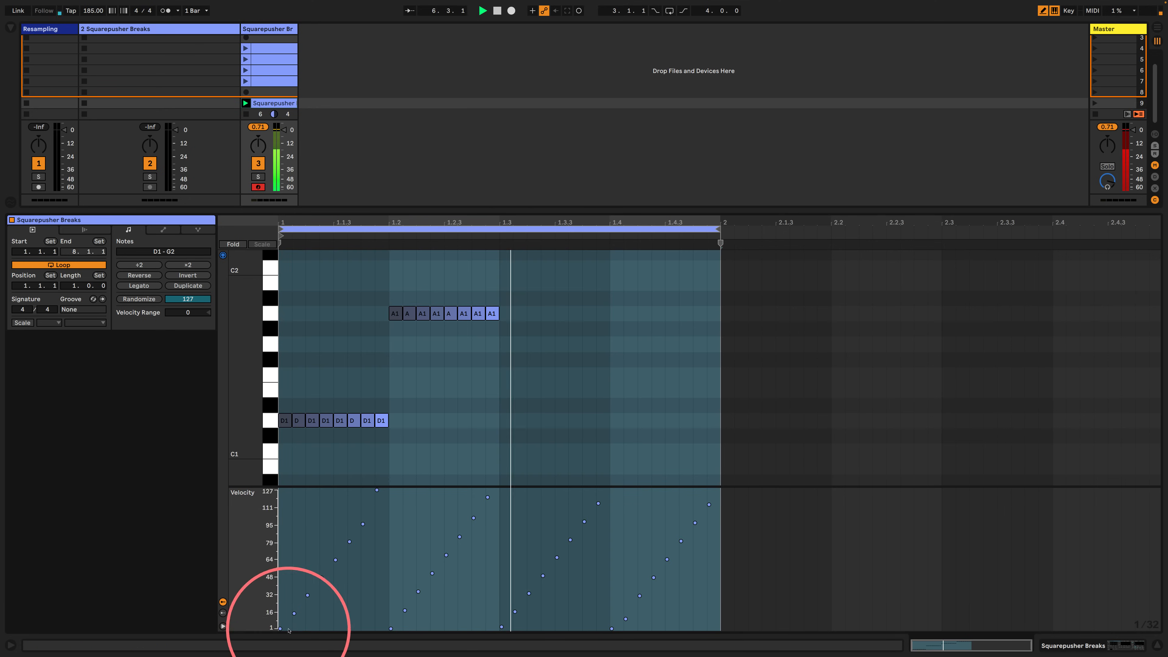
left_click_drag(376, 490, 380, 506)
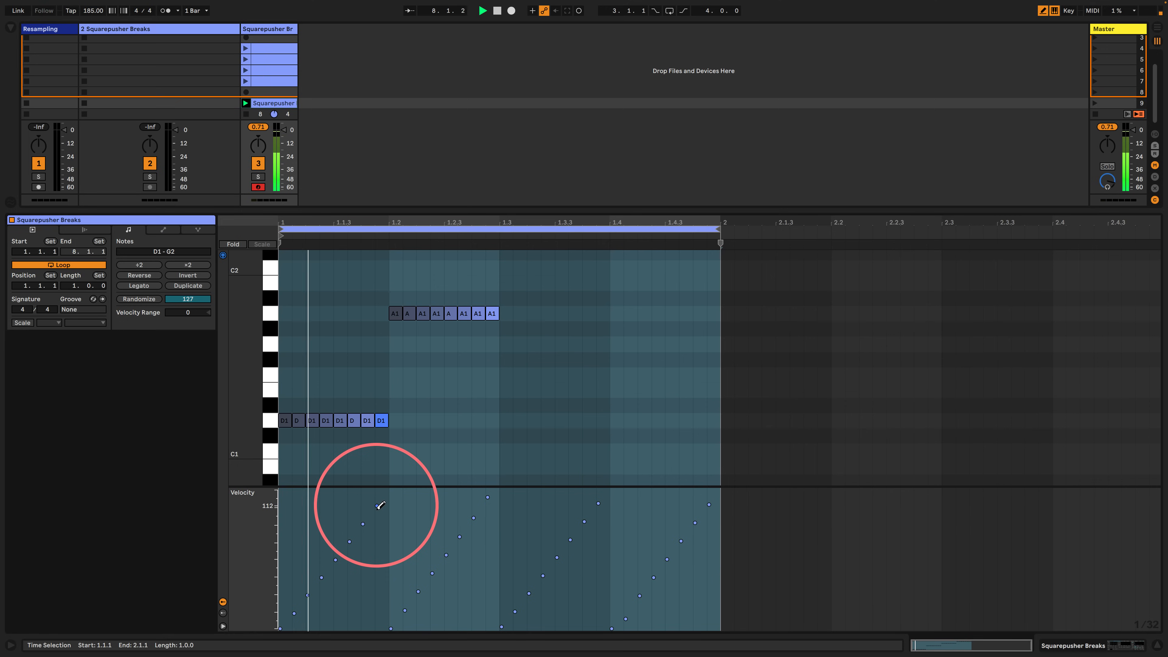
- Move the velocity-ramp clip from the ninth slot up to the empty eighth slot
left_click(1039, 638)
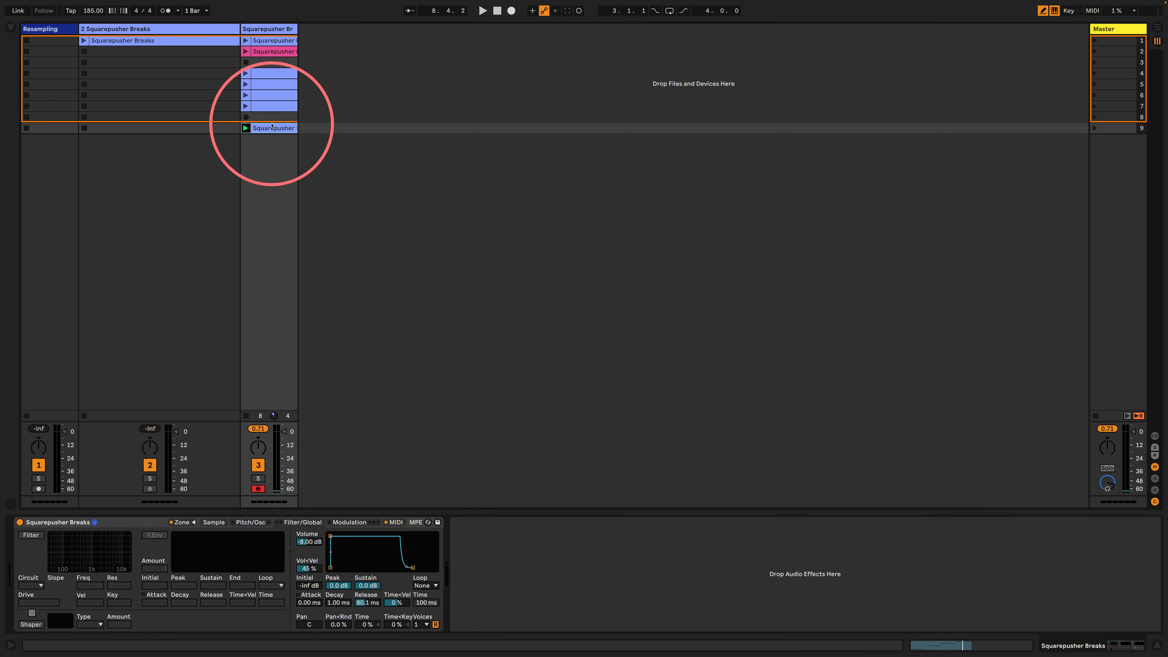
left_click_drag(271, 126, 272, 117)
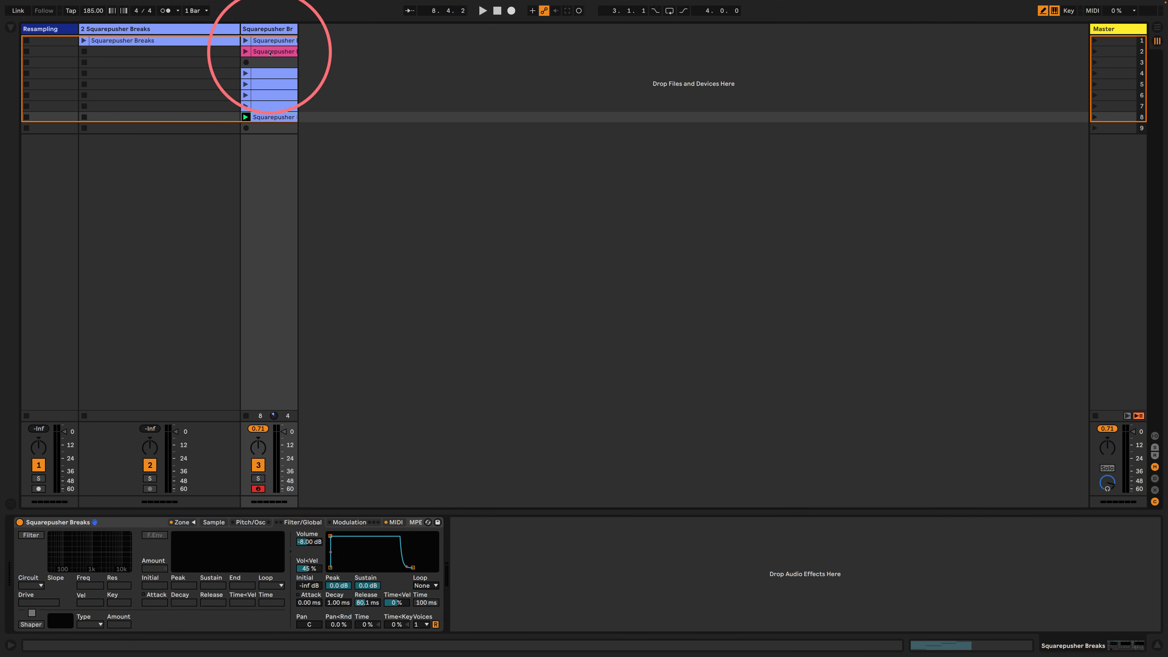
- Copy the first two clips of the sliced Squarepusher Breaks track into slots 10 and 11
left_click(275, 41)
left_click(269, 51)
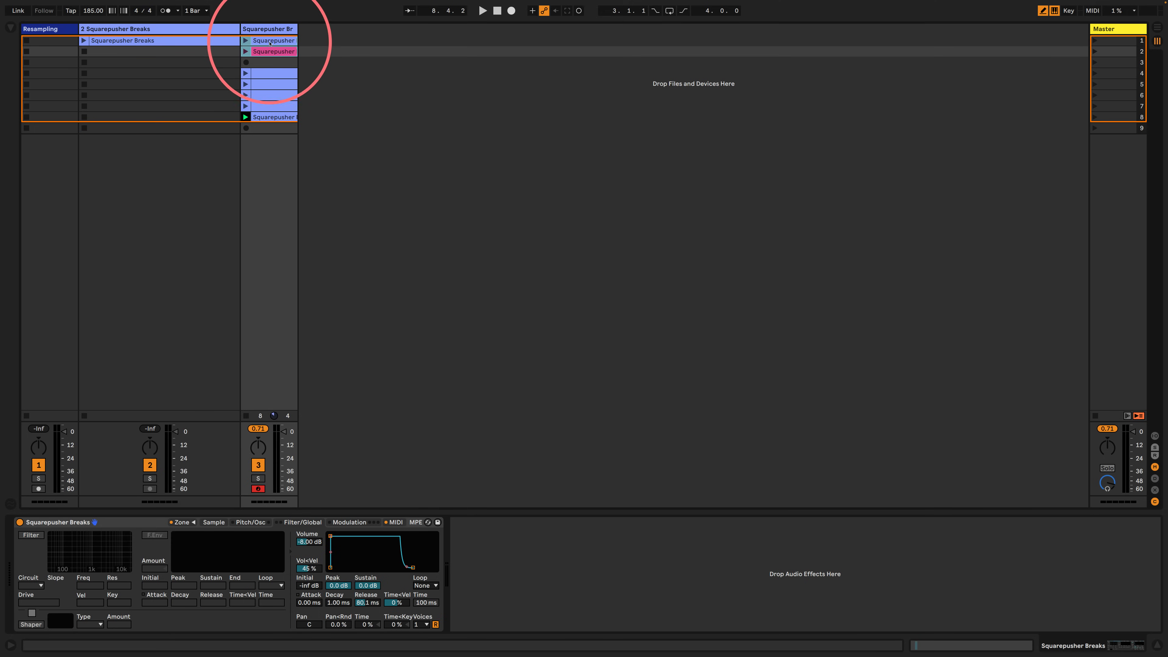
left_click_drag(270, 42, 266, 215)
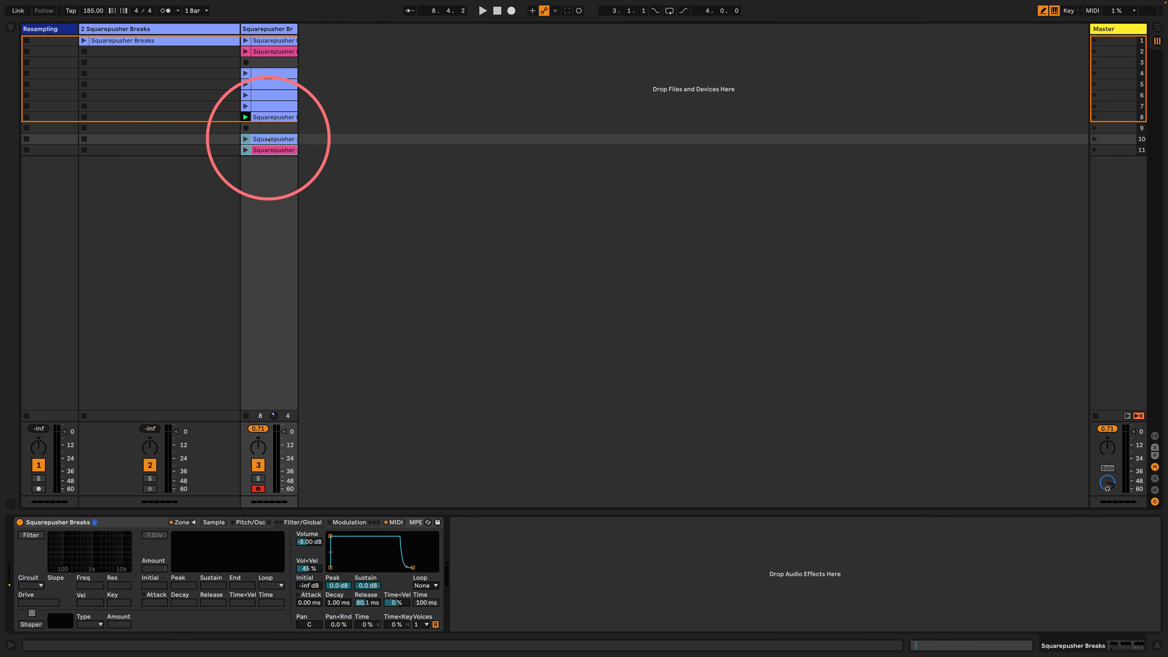
- Open the blue copy in slot 10, set its loop to position 1.2.1 with length 0.1.2, and audition it
double_click(268, 140)
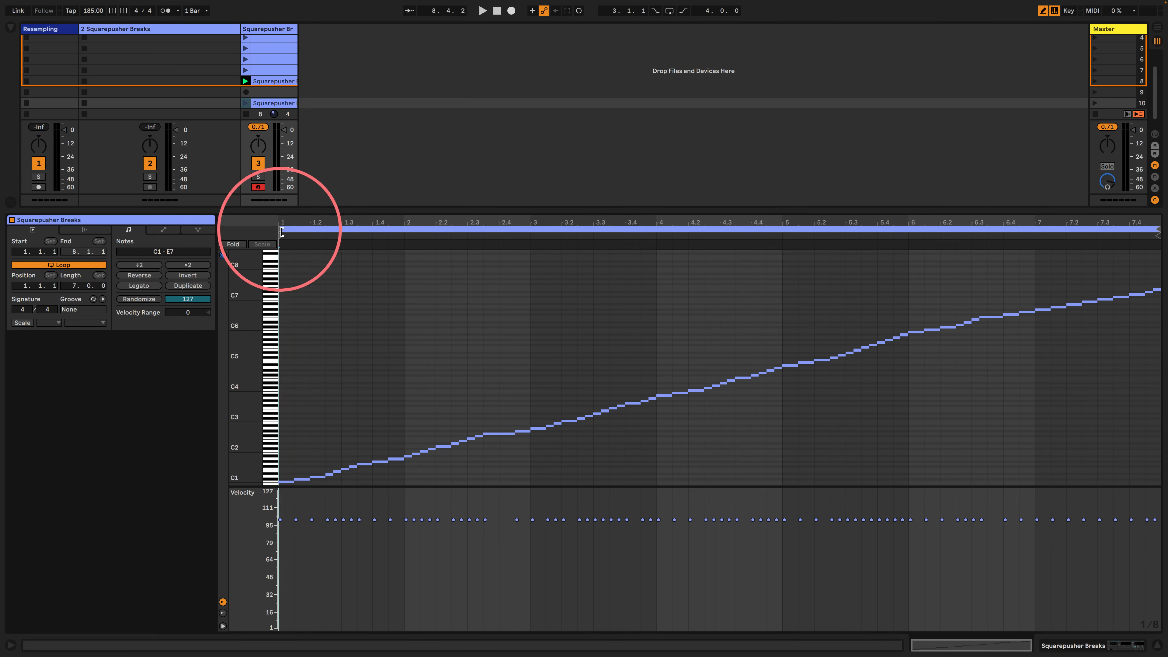
mouse_move(293, 235)
left_mouse_down()
mouse_move(309, 233)
mouse_move(280, 236)
left_mouse_up()
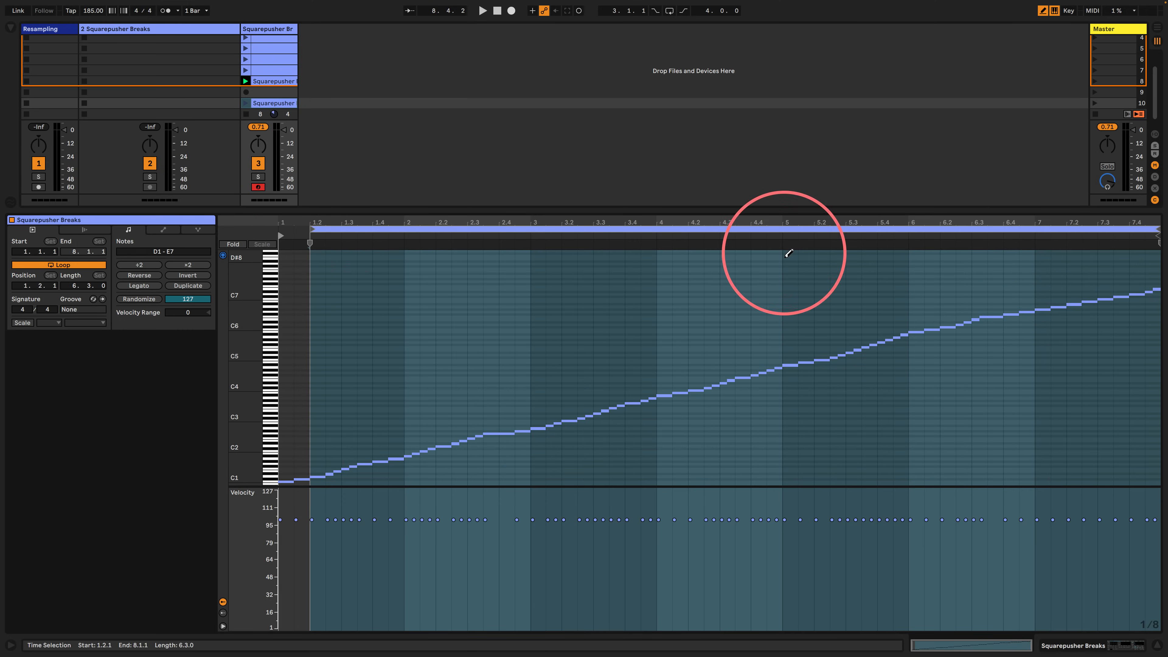
left_click_drag(1158, 230, 357, 328)
left_click_drag(247, 488, 248, 593)
left_click_drag(299, 223, 334, 204)
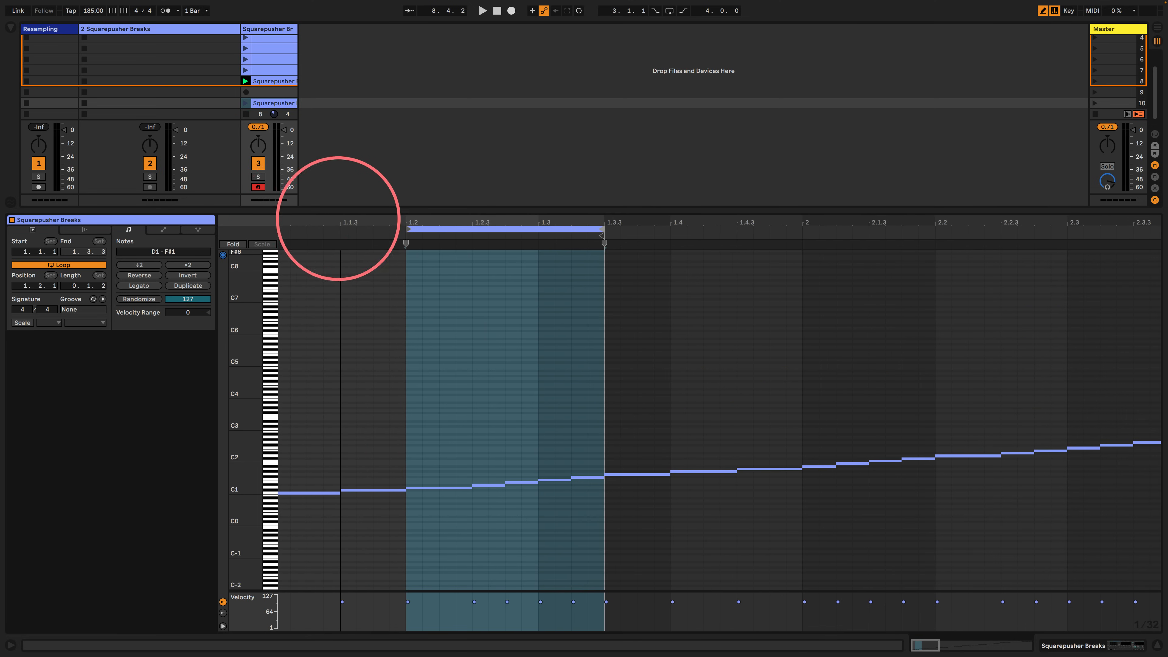
left_click(260, 80)
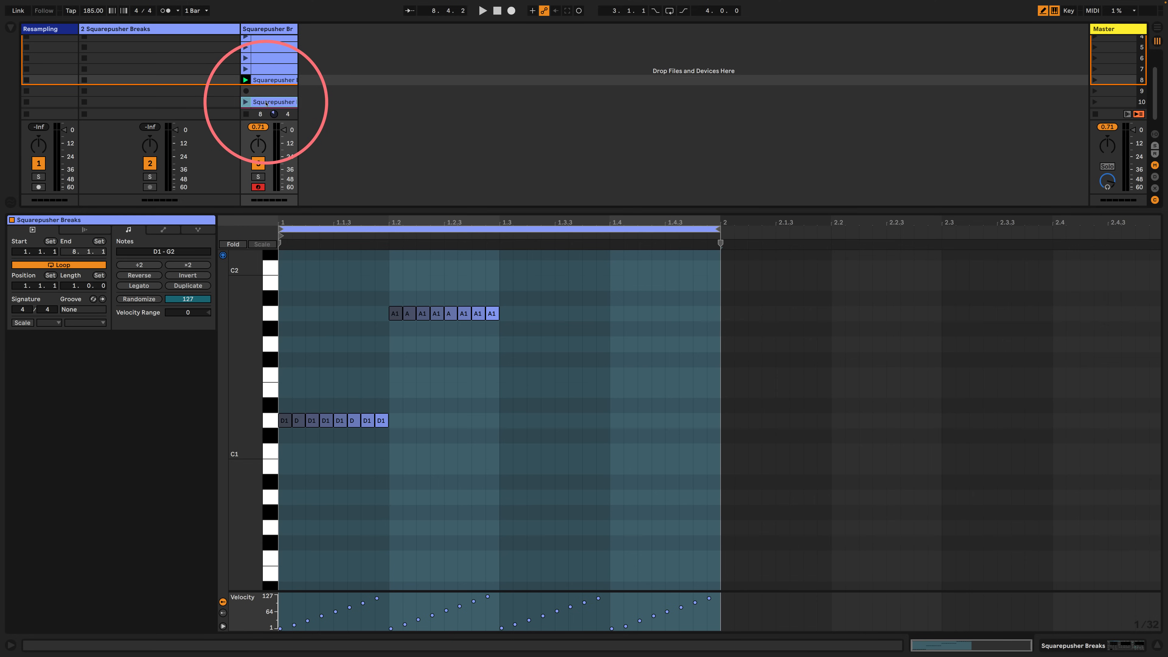
left_click(266, 102)
scroll(264, 100, "down", 1)
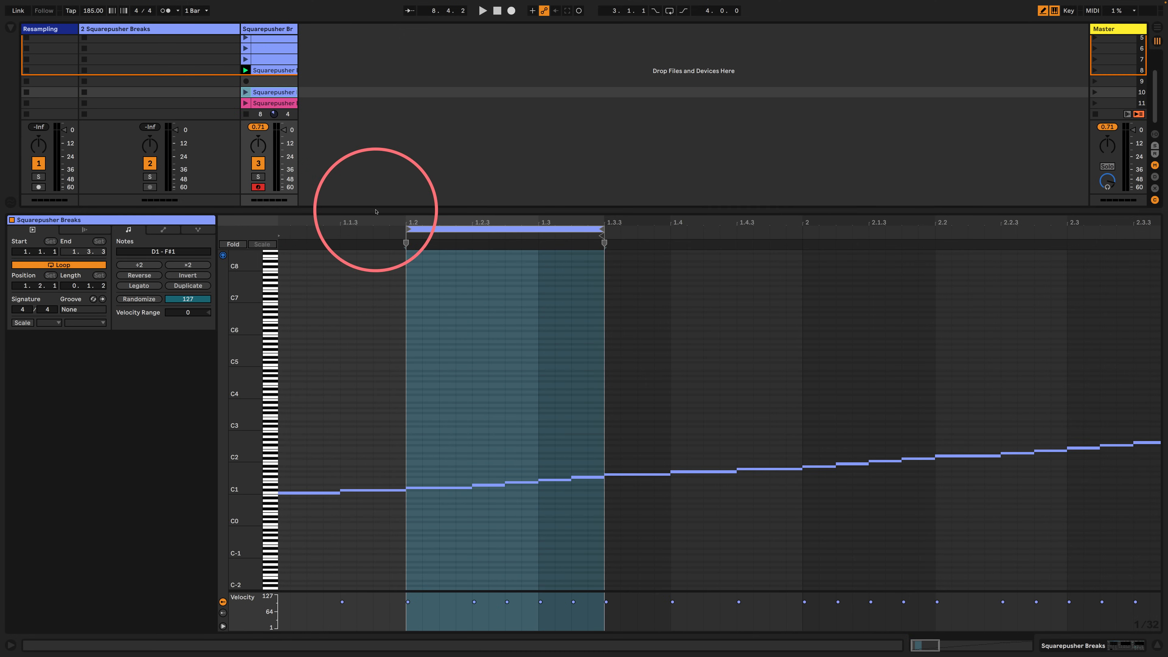
left_click_drag(414, 221, 355, 227)
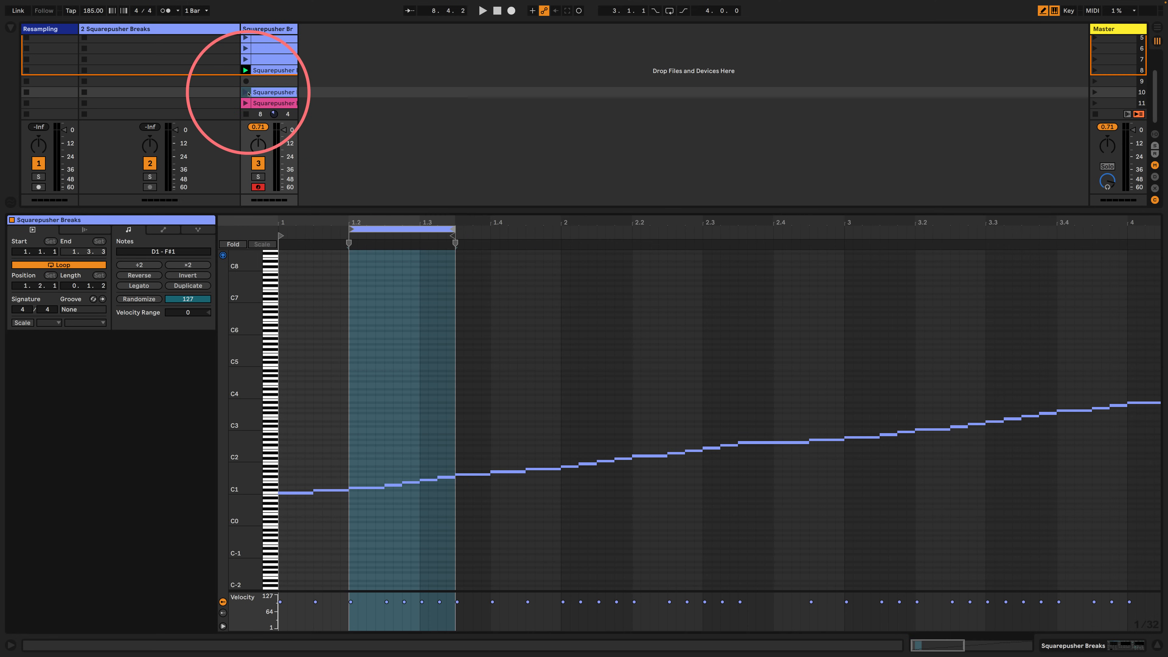
left_click(246, 93)
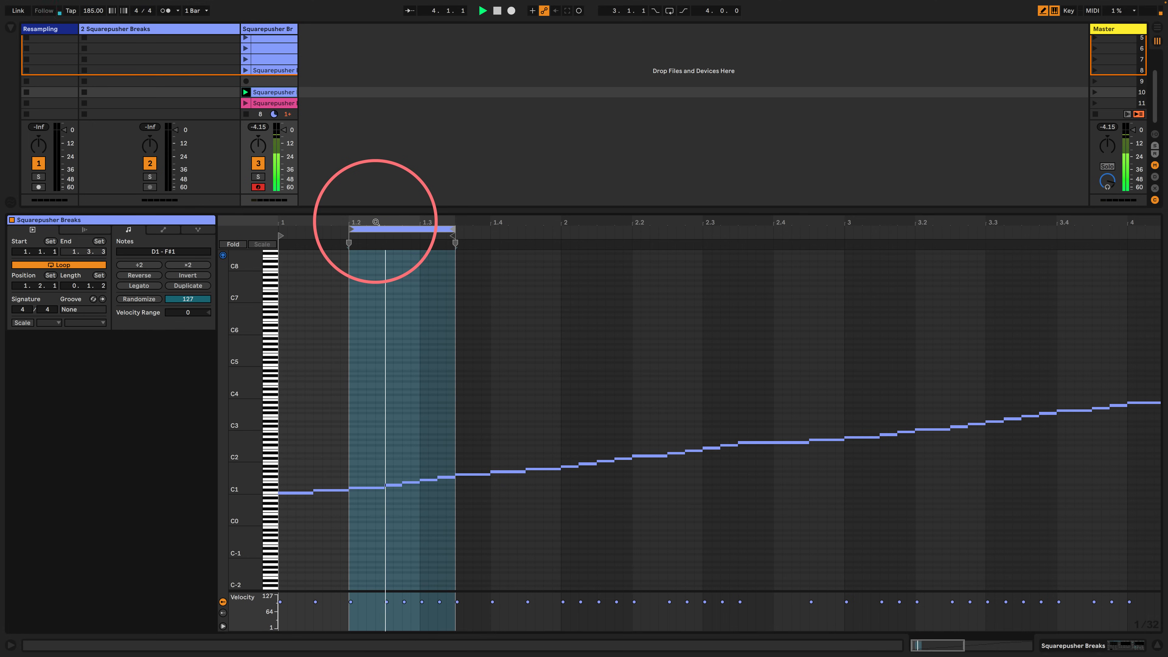
- Move the short-loop clip to slot 13 and the pink clip to slot 10, and launch the short loop
left_click_drag(229, 208, 221, 324)
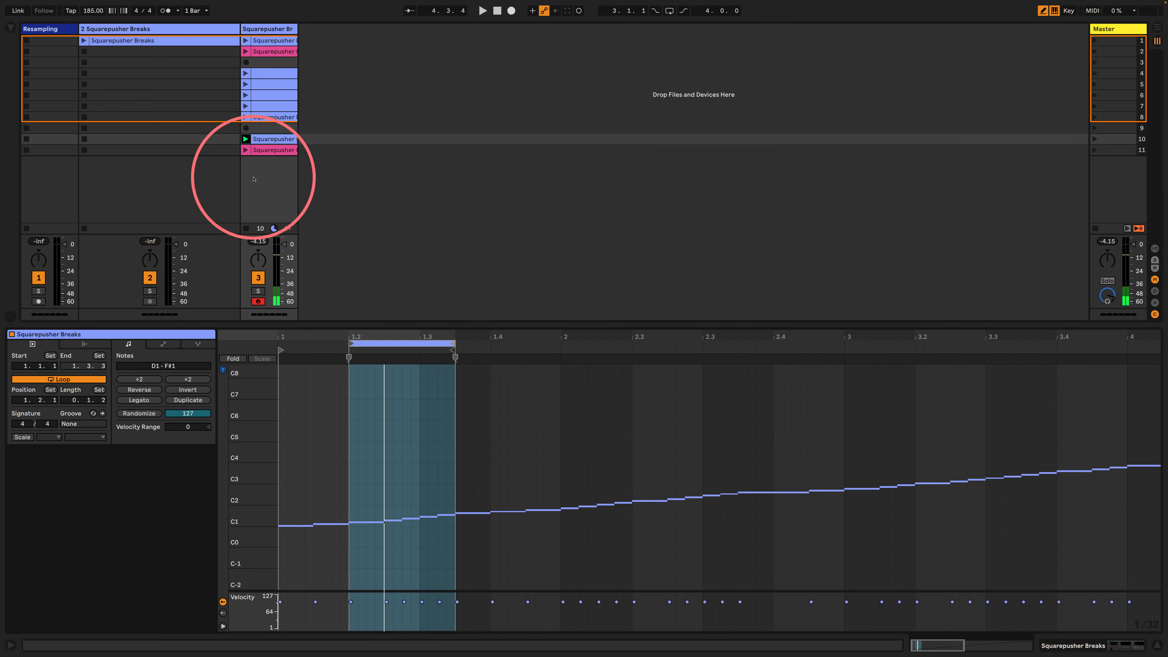
mouse_move(272, 151)
left_mouse_down()
mouse_move(269, 219)
mouse_move(271, 139)
mouse_move(263, 170)
left_mouse_up()
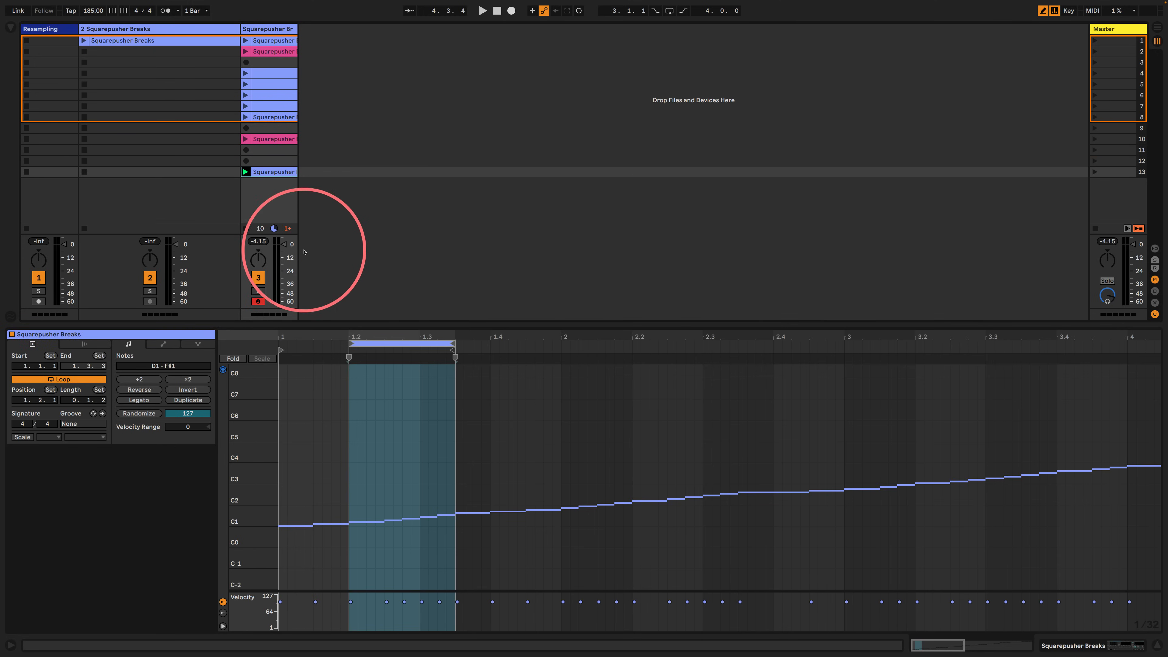
left_click(246, 172)
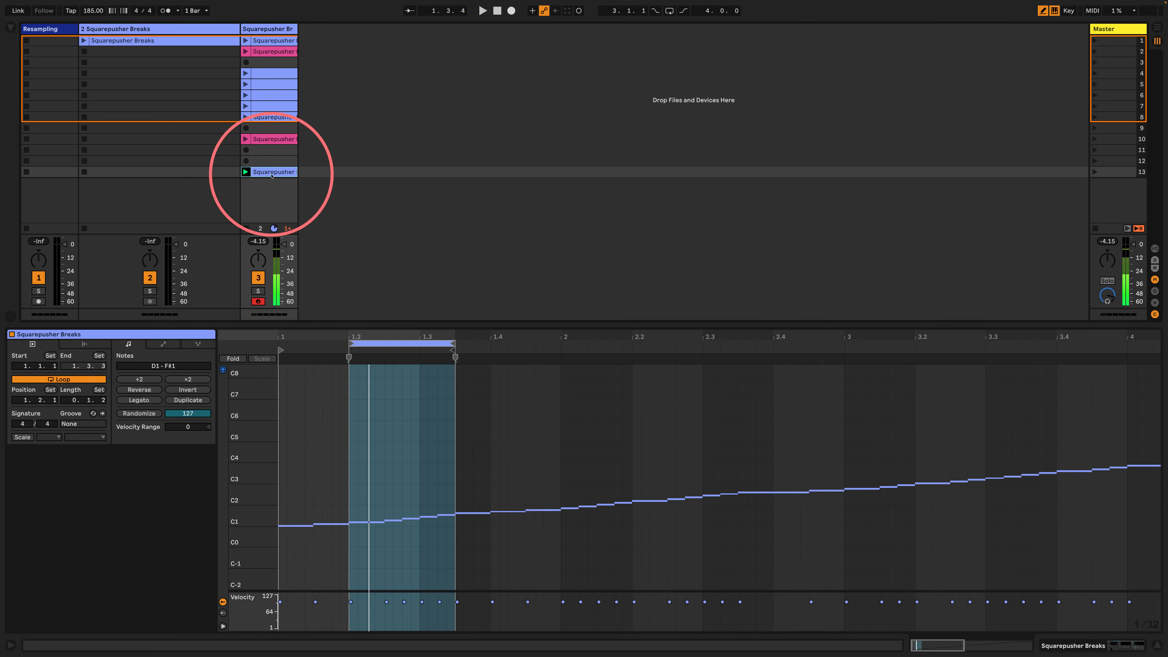
- Duplicate the short-loop clip into slot 14, set its loop position to 2.2.1 and its start to 2.1.1, and launch it
left_click_drag(272, 175, 271, 193)
left_click_drag(405, 344, 684, 352)
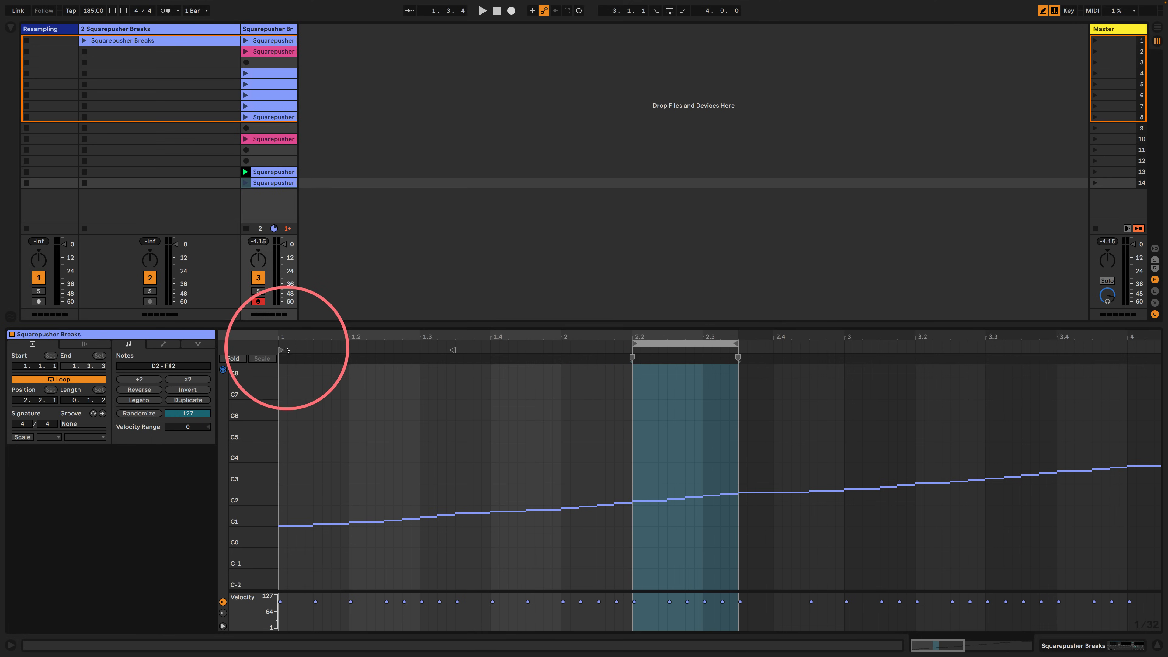
left_click_drag(283, 350, 563, 351)
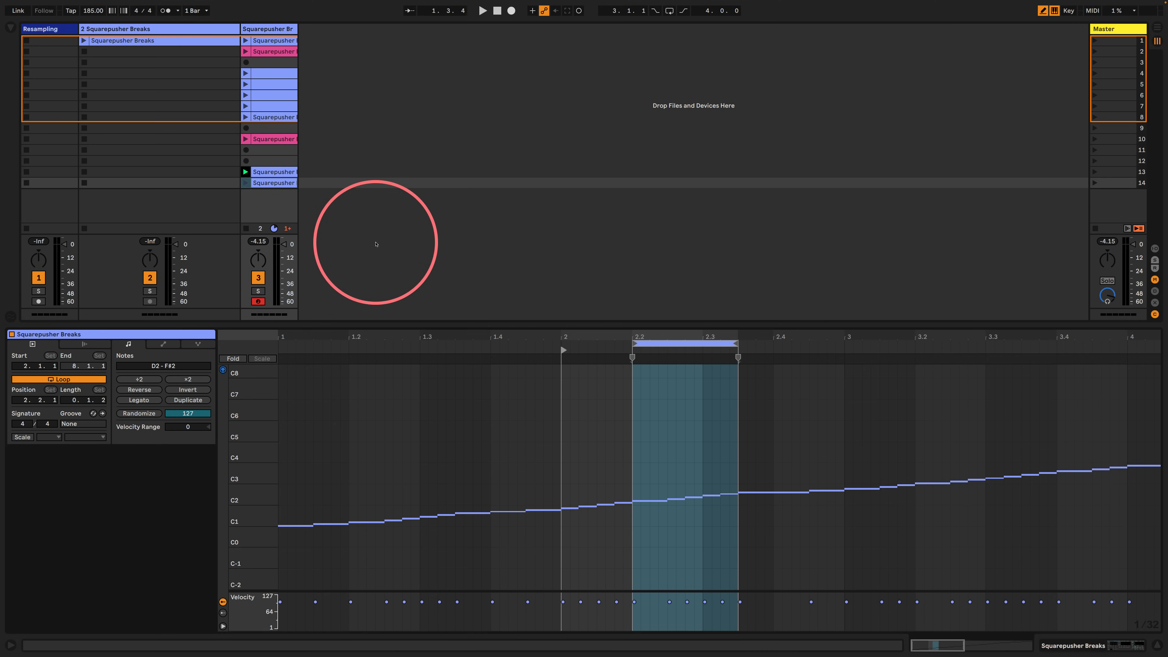
left_click_drag(686, 343, 759, 352)
left_click(245, 183)
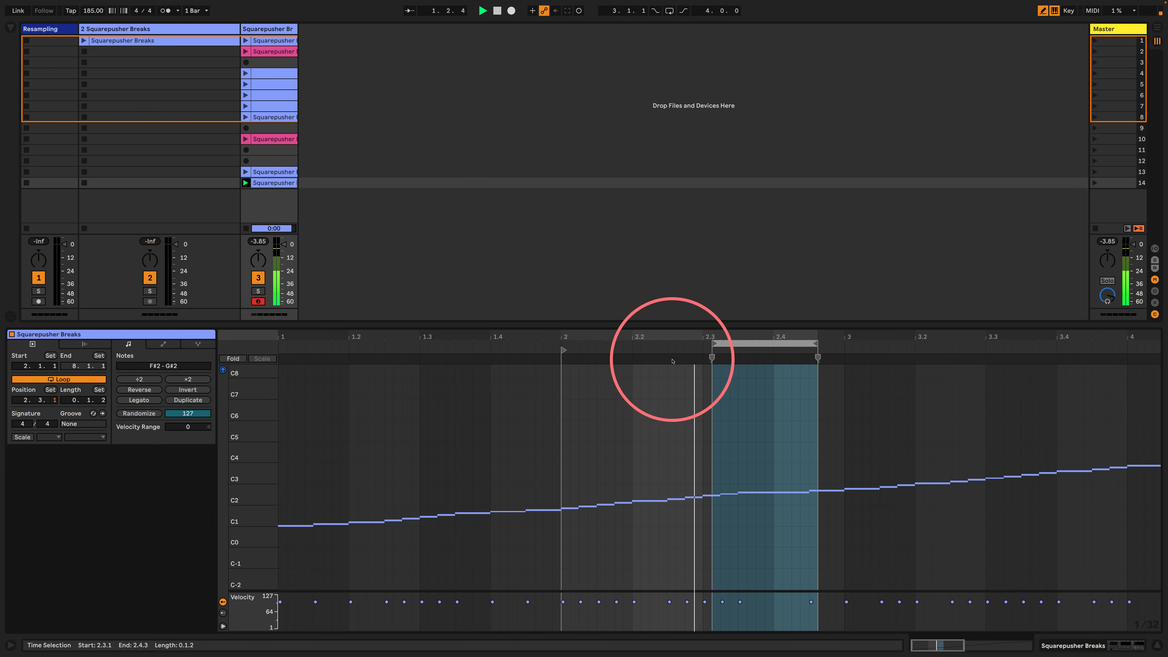
- Shift the slot 14 clip's loop position to 3.2.1 and its start marker to 3.1.1, and audition it
mouse_move(677, 334)
left_mouse_down()
mouse_move(552, 335)
mouse_move(769, 352)
left_mouse_up()
key("space")
left_click_drag(449, 350, 547, 350)
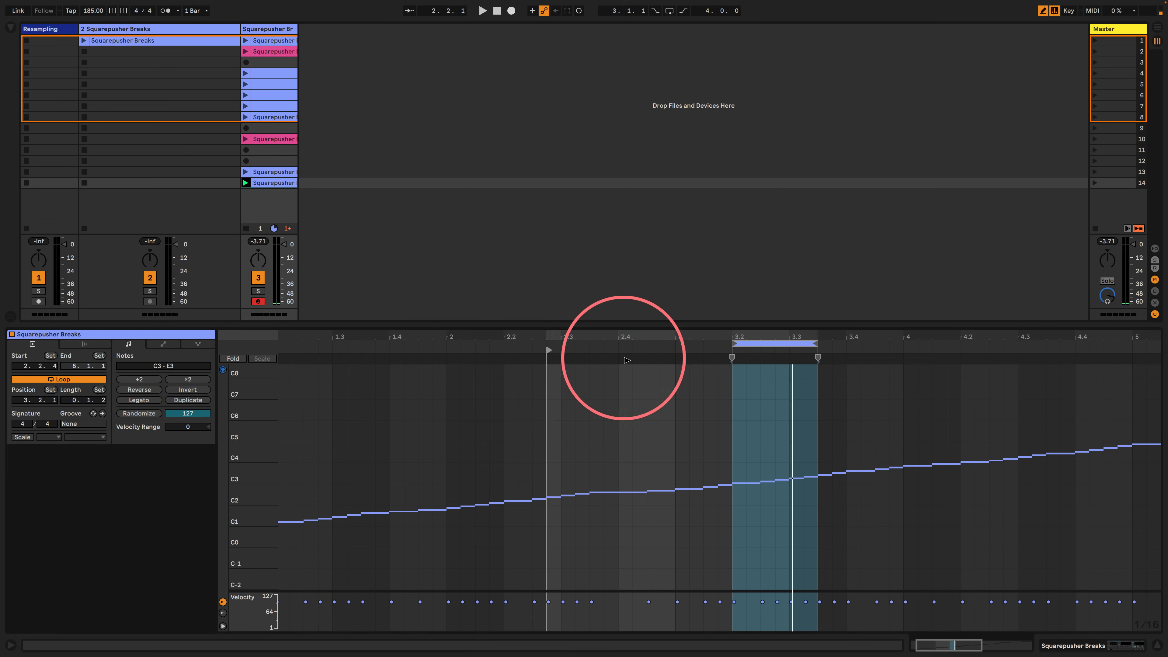
left_click_drag(624, 360, 677, 360)
left_click(245, 183)
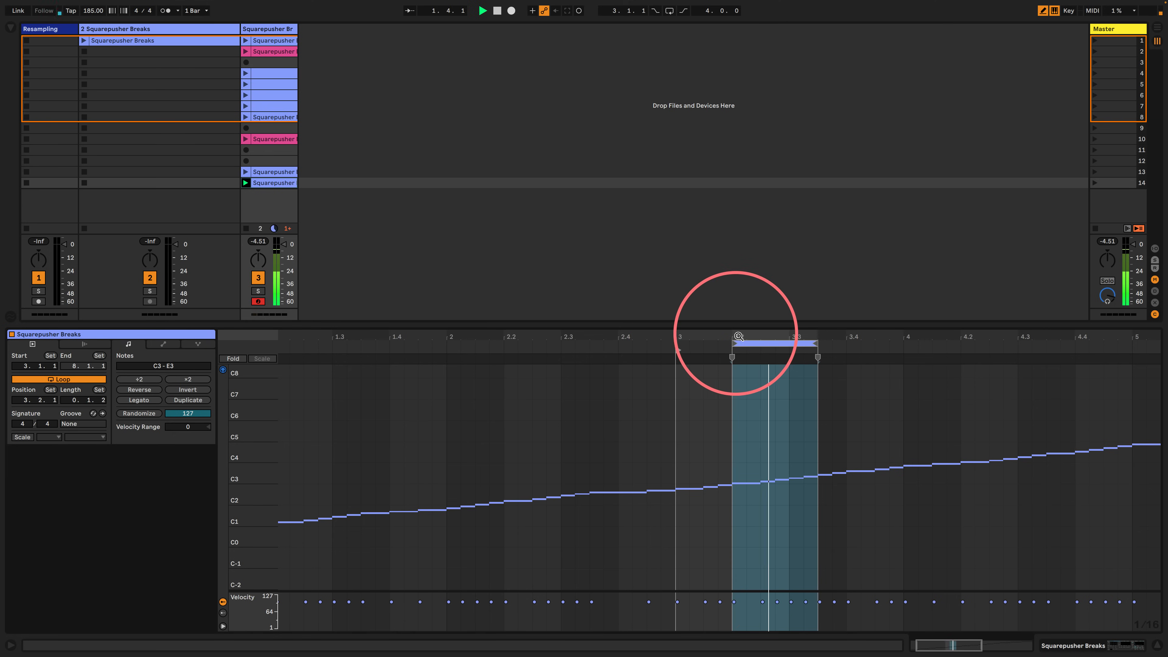
- Duplicate the clip into slot 15, set its loop position to 4.2.1 and its start to 4.1.1, and audition it
left_click_drag(738, 336, 404, 339)
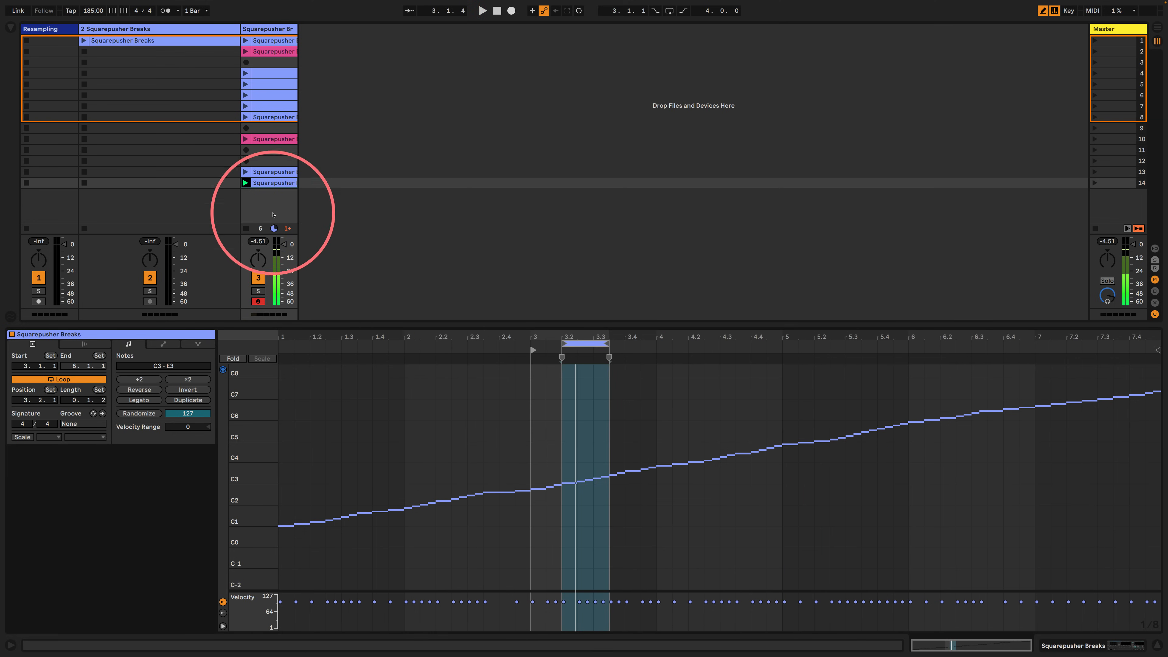
left_click_drag(275, 184, 270, 195)
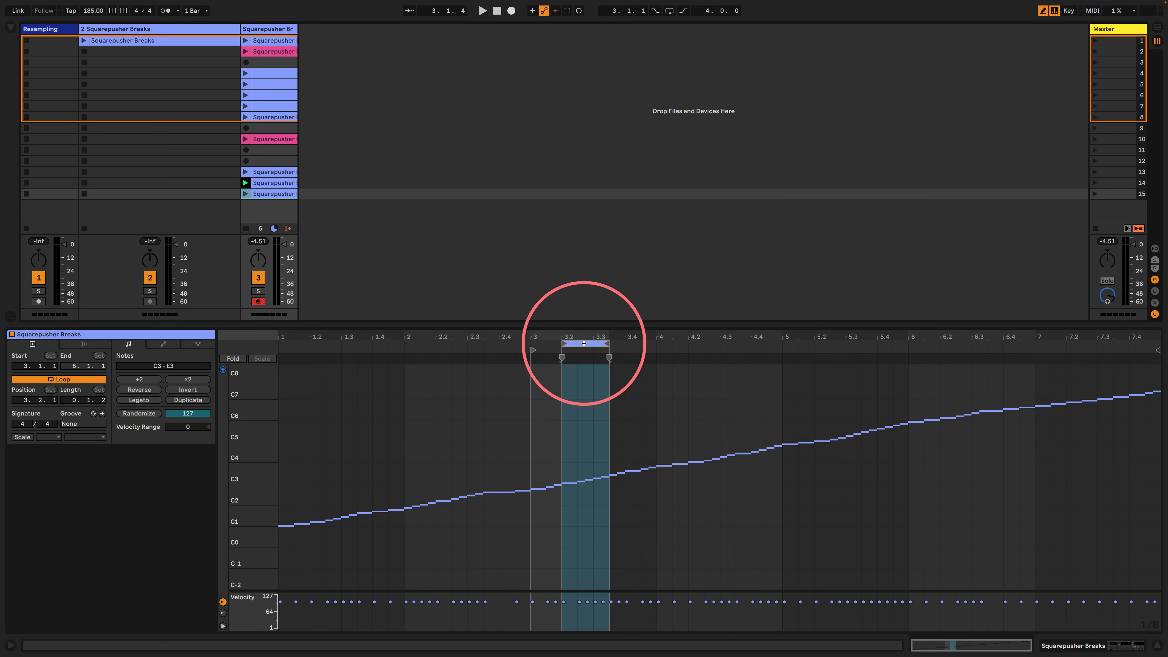
left_click_drag(584, 343, 711, 344)
left_click_drag(532, 350, 658, 356)
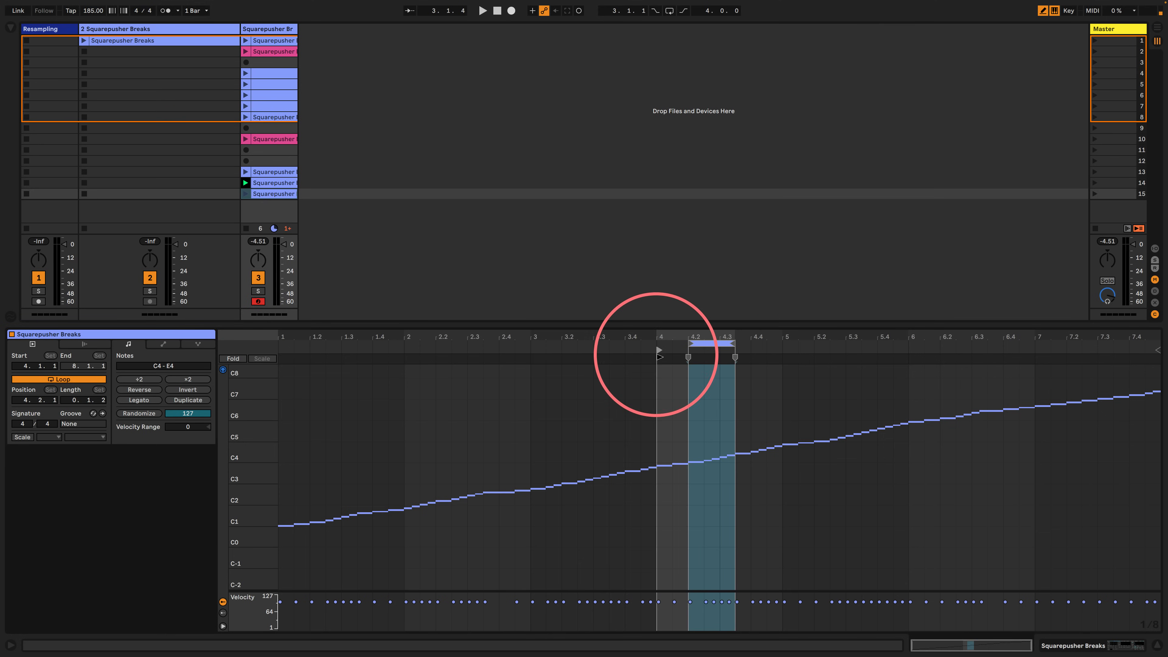
left_click(245, 194)
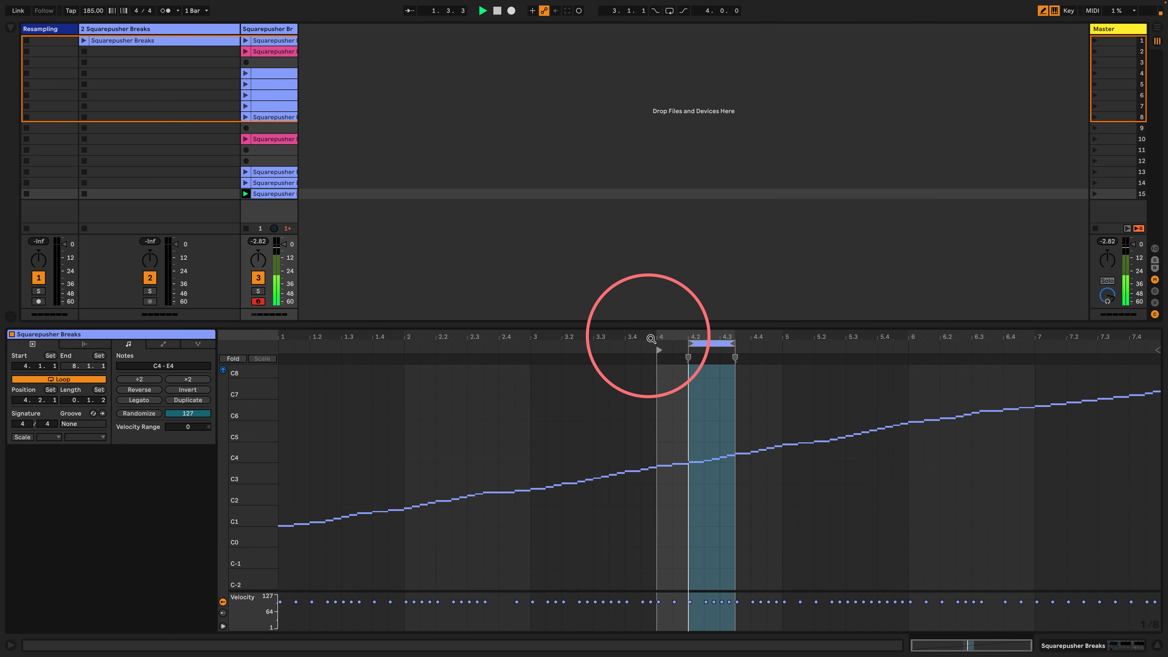
key("space")
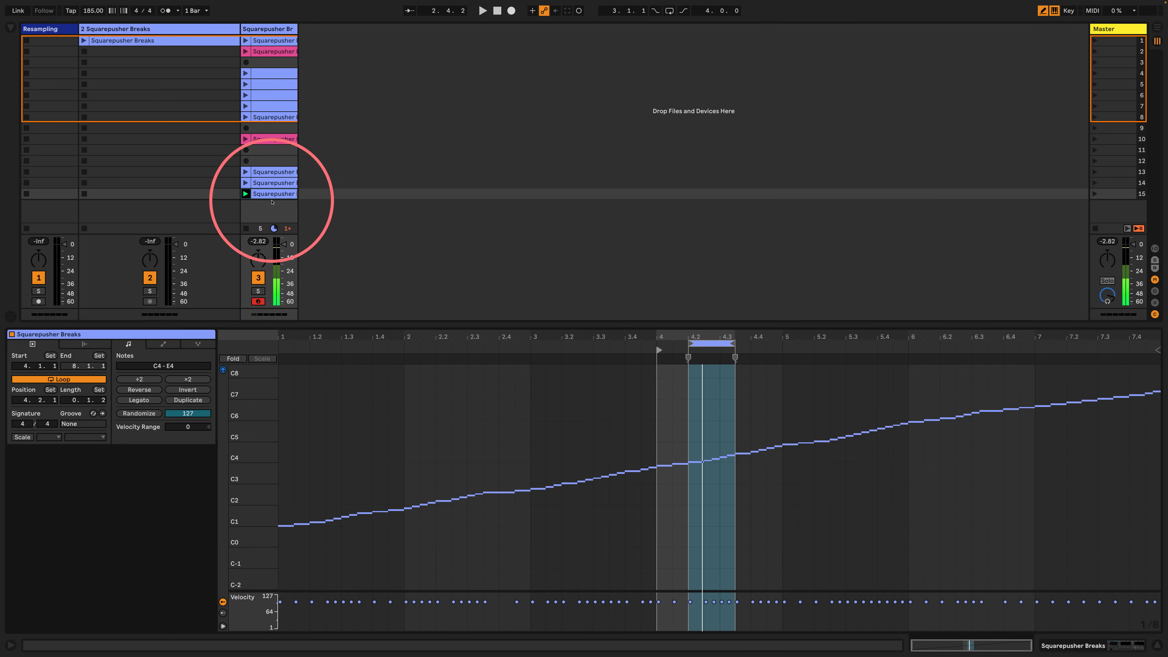
- Duplicate the clip into slot 16, set its loop position to 5.2.1 and its start to 5.1.1, and launch it
left_click_drag(271, 195, 272, 213)
left_click_drag(735, 349, 861, 349)
left_click_drag(659, 350, 784, 351)
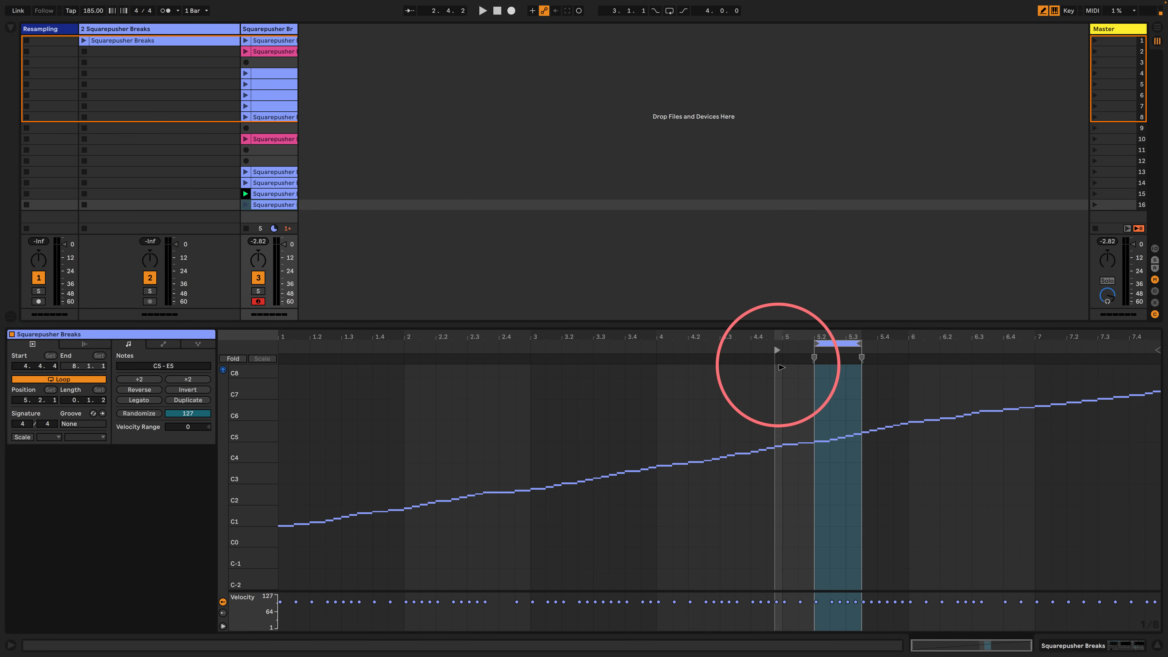
left_click(246, 207)
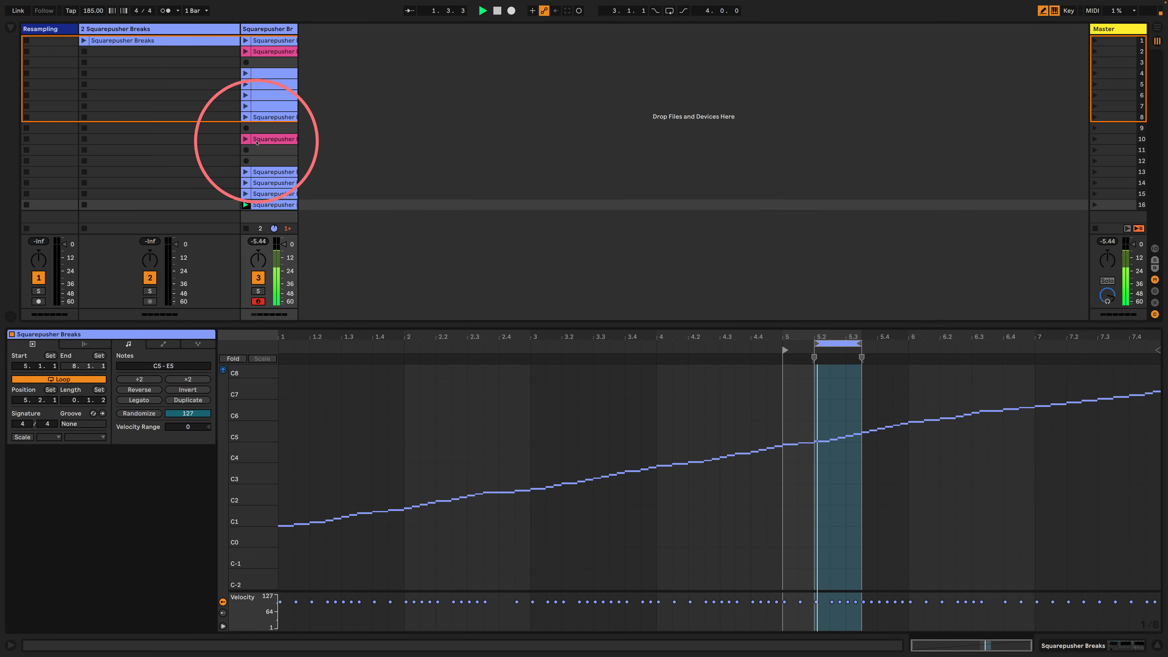
- Duplicate the clip into slot 17, set its loop position to 6.2.1 and its start to 6.1.1, and audition it
key("super+d")
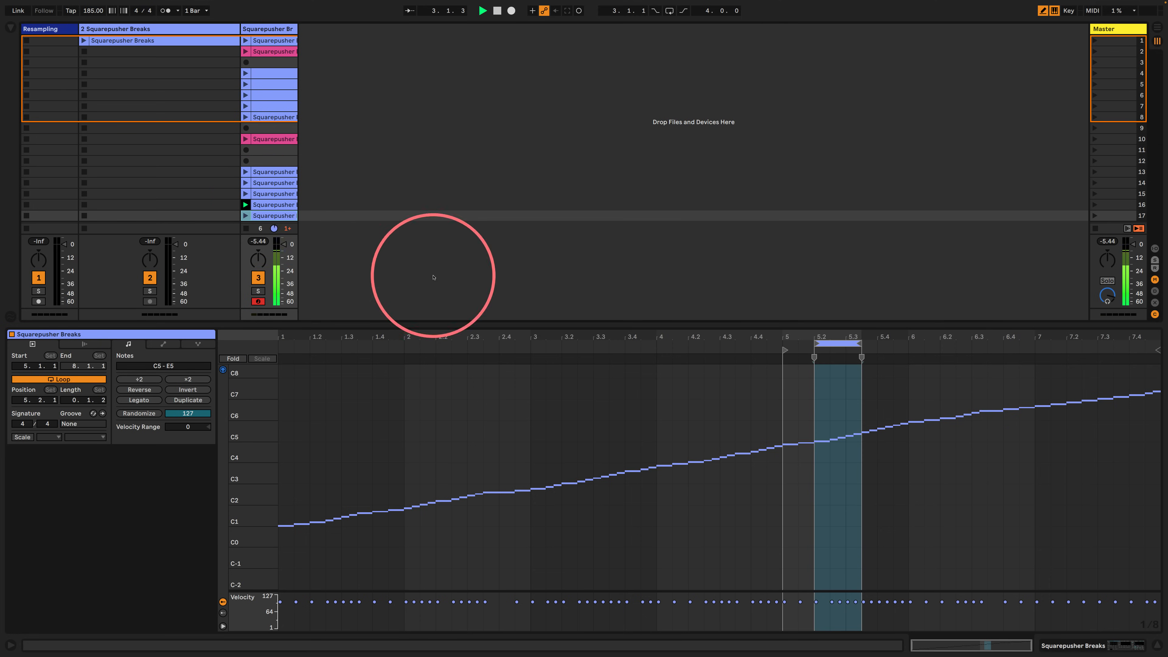
key("space")
mouse_move(833, 341)
left_mouse_down()
mouse_move(979, 342)
mouse_move(964, 341)
left_mouse_up()
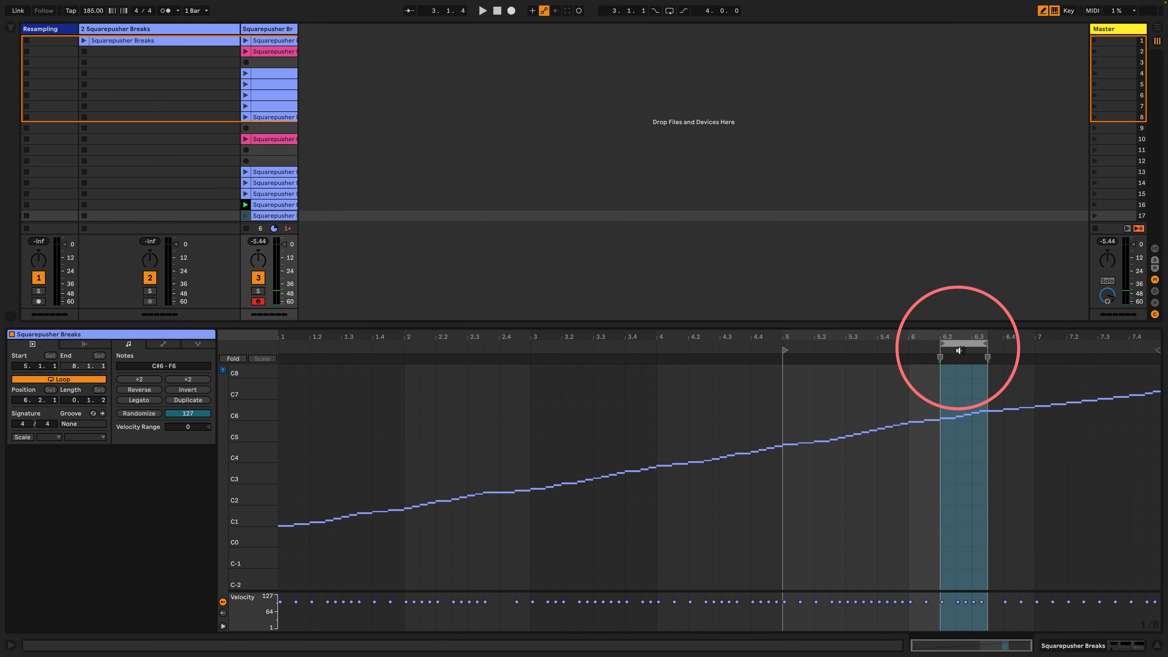
left_click_drag(784, 350, 909, 364)
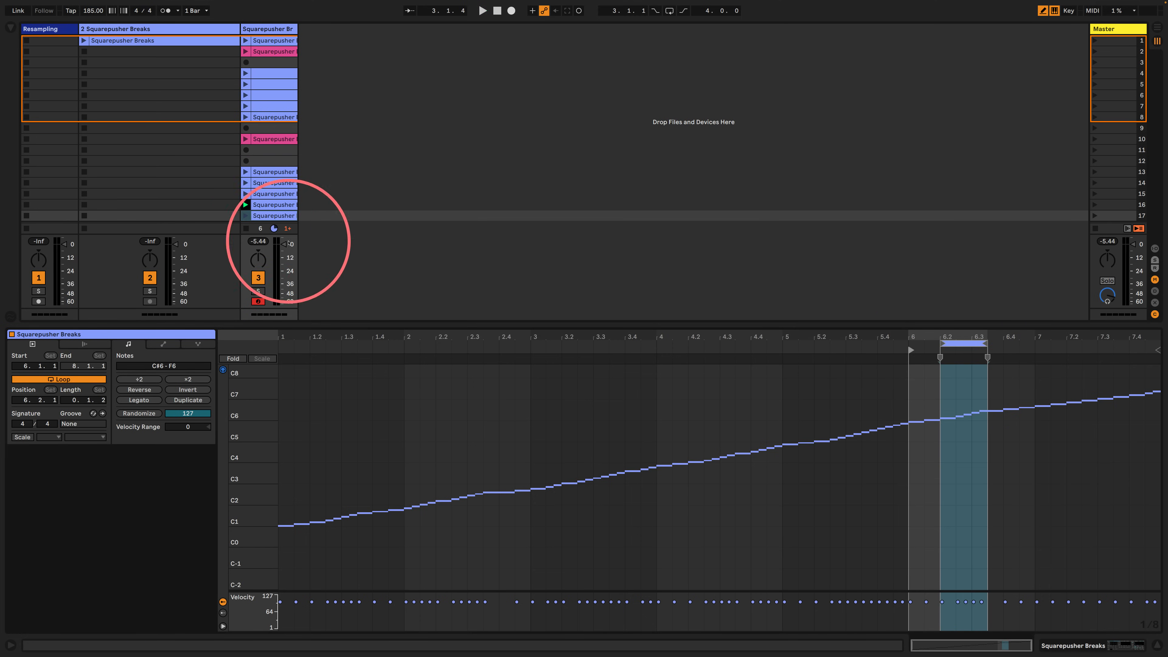
left_click(245, 215)
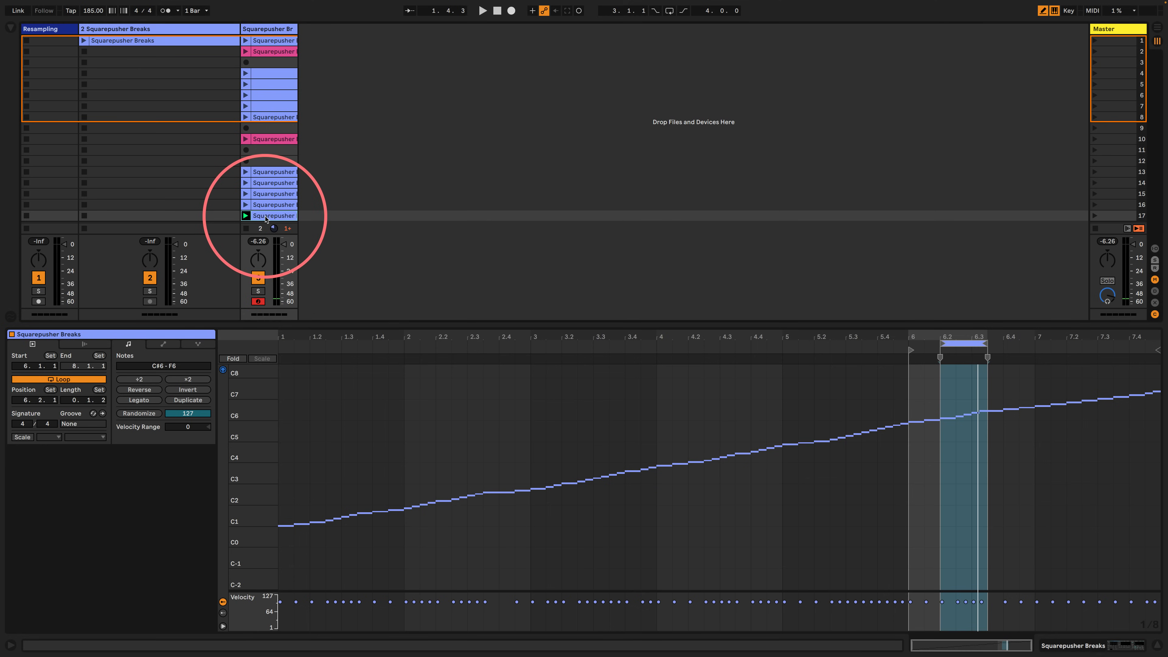
- Duplicate the clip into slot 18, and set its loop position to 7.2.1 and its start to 7.1.1
scroll(239, 215, "down", 1)
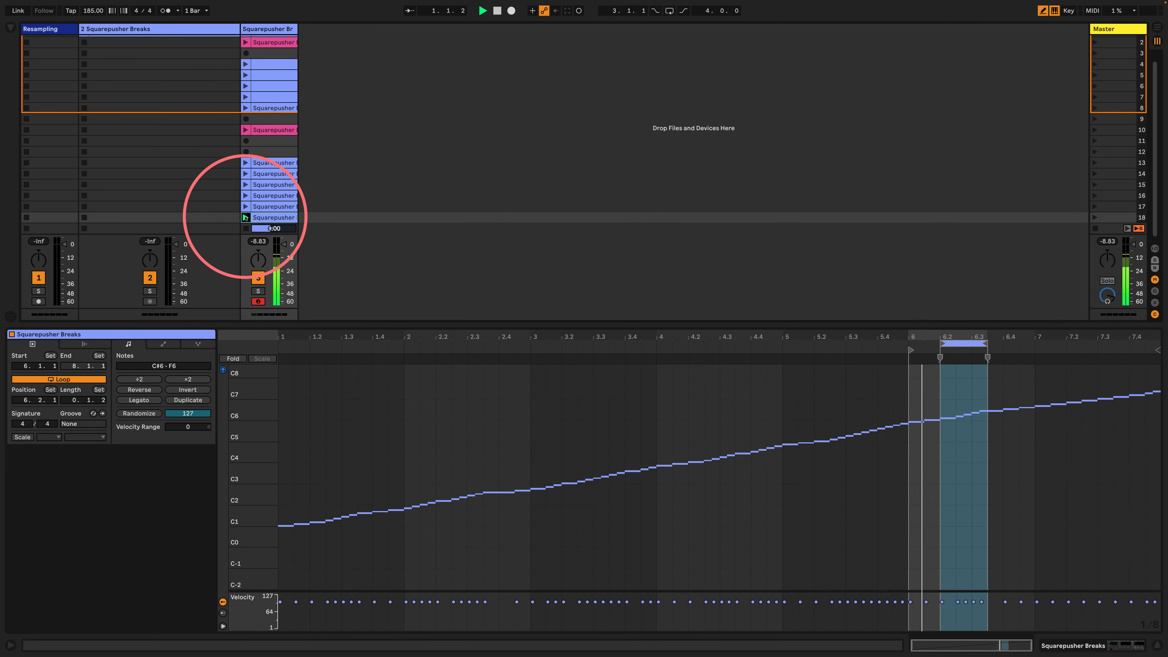
left_click_drag(943, 343, 1078, 345)
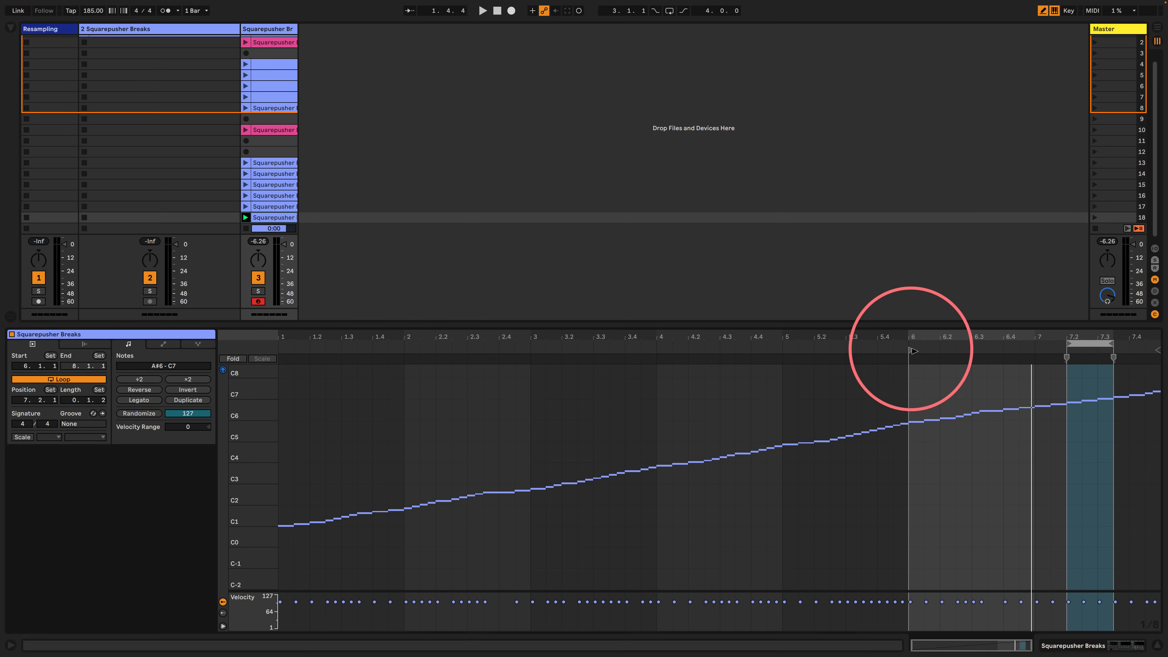
left_click_drag(910, 349, 1032, 362)
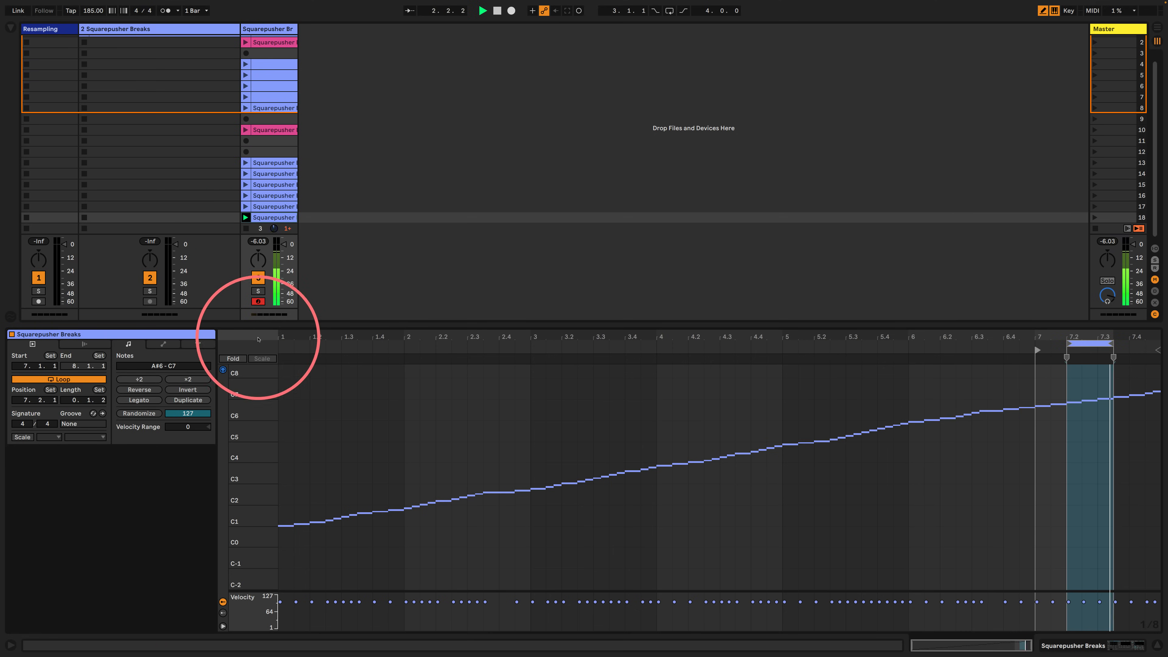
- Move the pink clip from slot 10 to slot 20, launch it, and enlarge the note editor to show its notes
left_click_drag(253, 327, 236, 516)
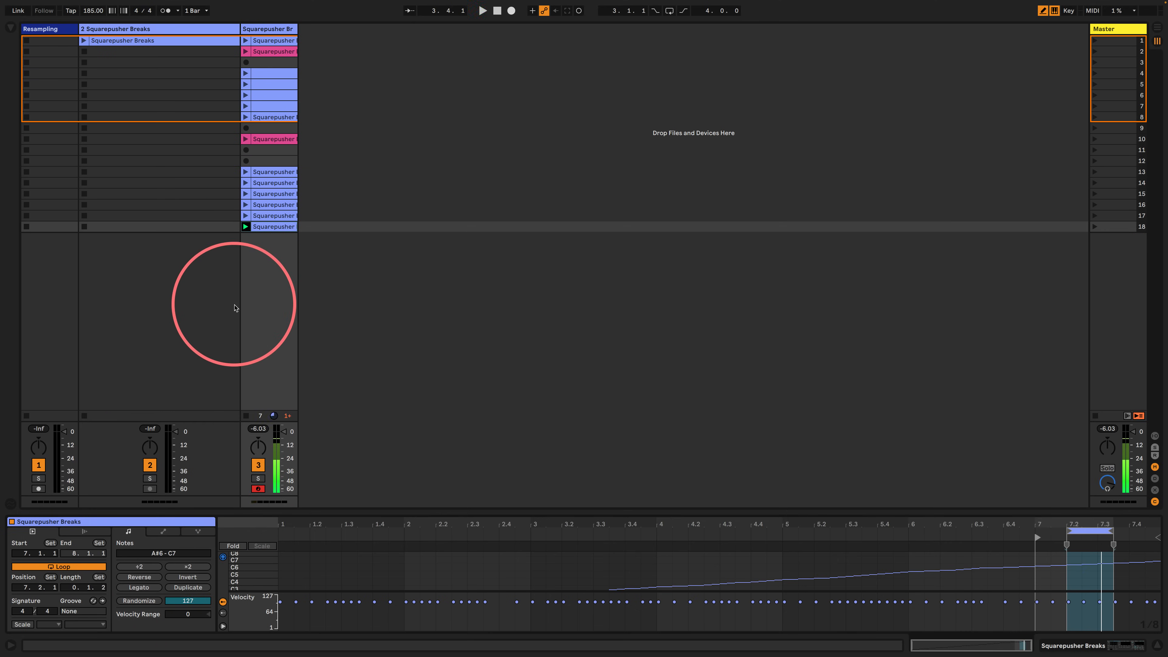
left_click(274, 139)
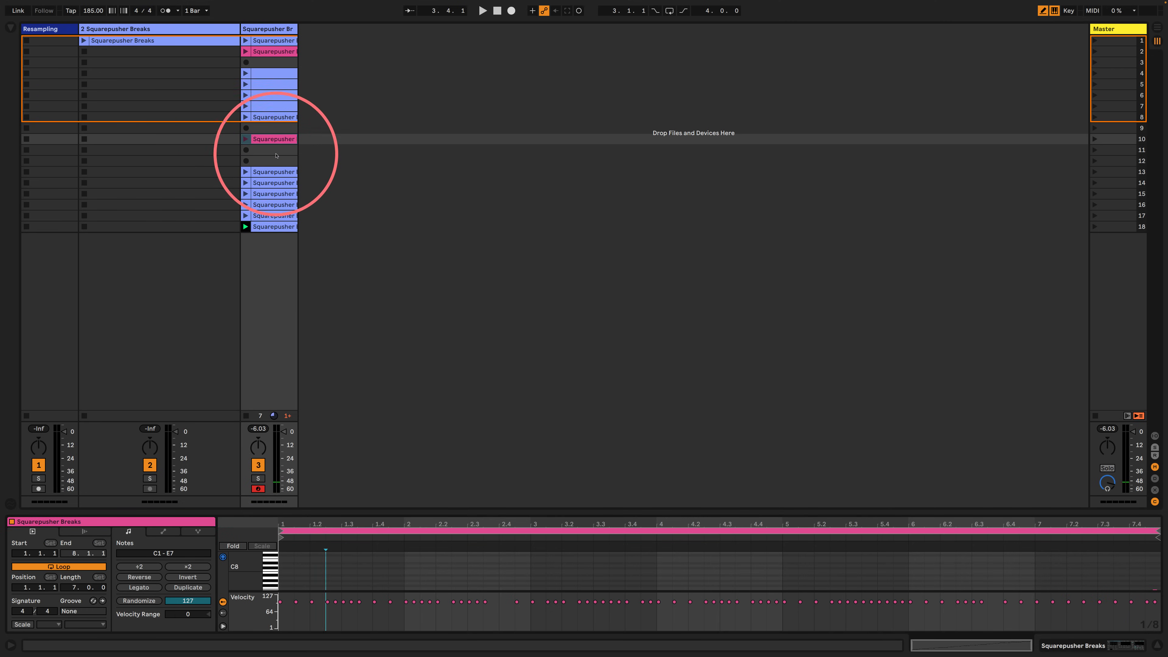
left_click_drag(274, 139, 267, 254)
left_click(246, 249)
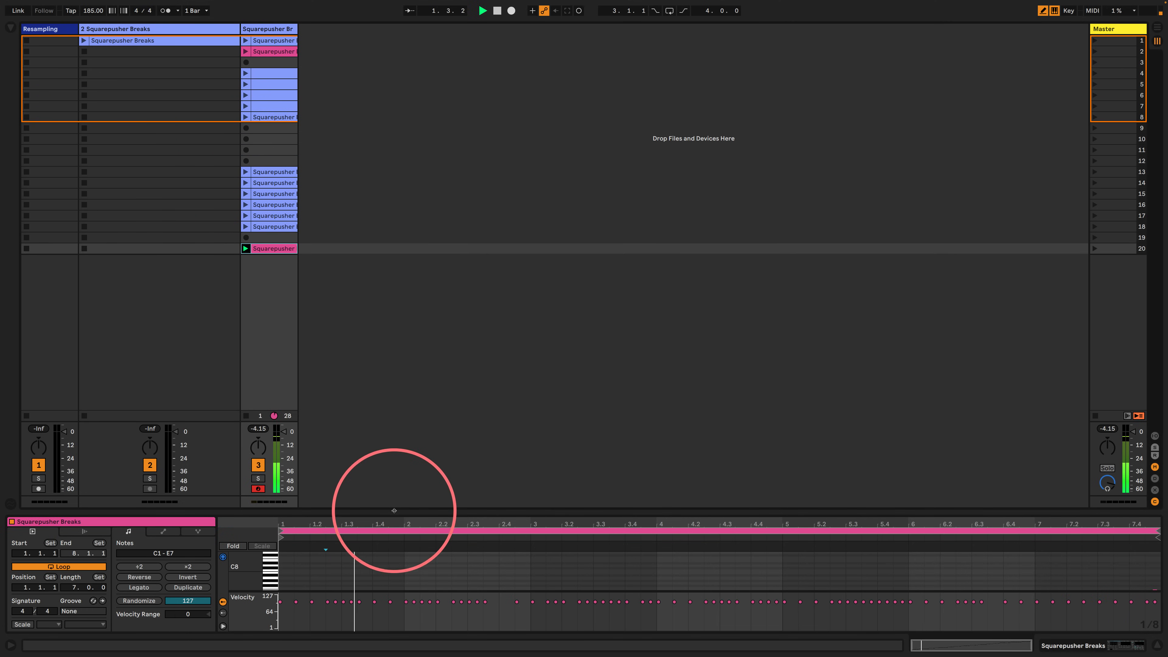
left_click_drag(392, 511, 308, 289)
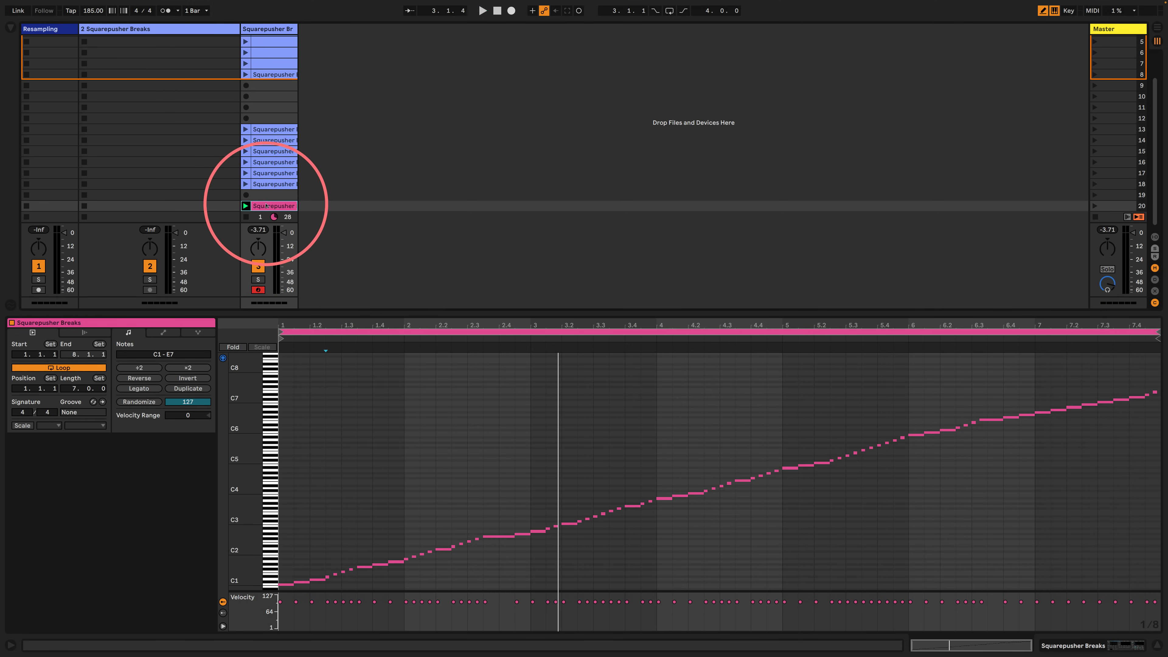
- Move the six short-loop blue clips up into slots 11 to 16 and the pink clip into slot 9
left_click(271, 183)
left_click(273, 130, "shift")
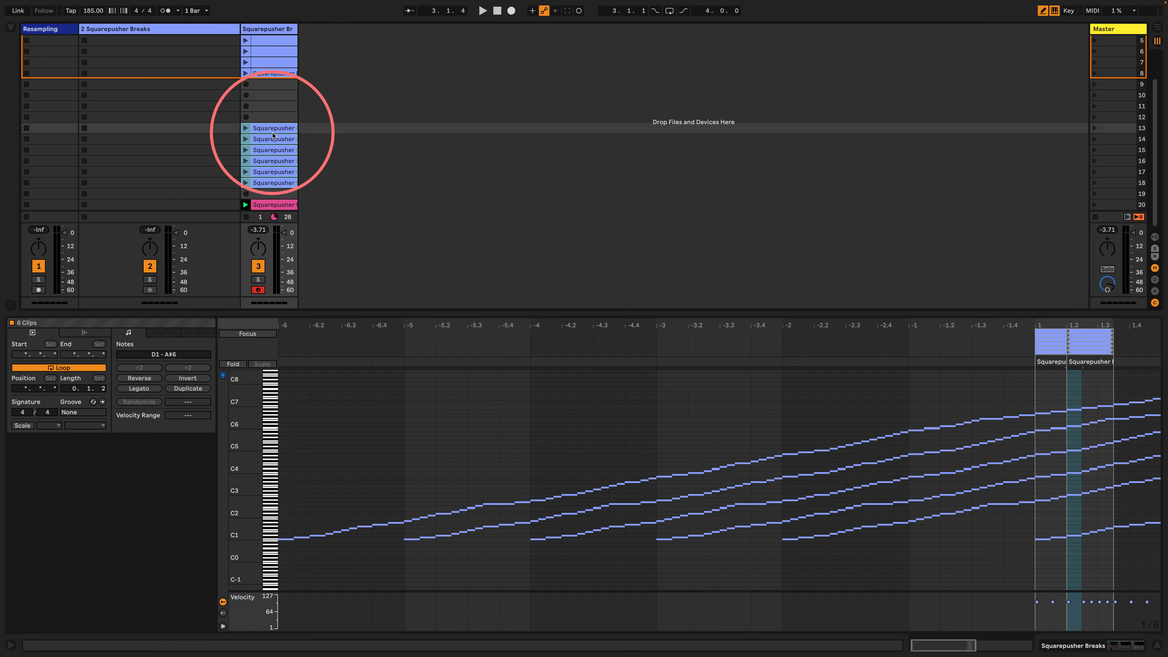
left_click_drag(273, 134, 268, 109)
mouse_move(267, 204)
left_mouse_down()
mouse_move(268, 85)
mouse_move(269, 194)
mouse_move(267, 183)
left_mouse_up()
- Duplicate the six short-loop clips into slots 18 to 23 and colour the copies turquoise
left_click(266, 108)
right_click(268, 155)
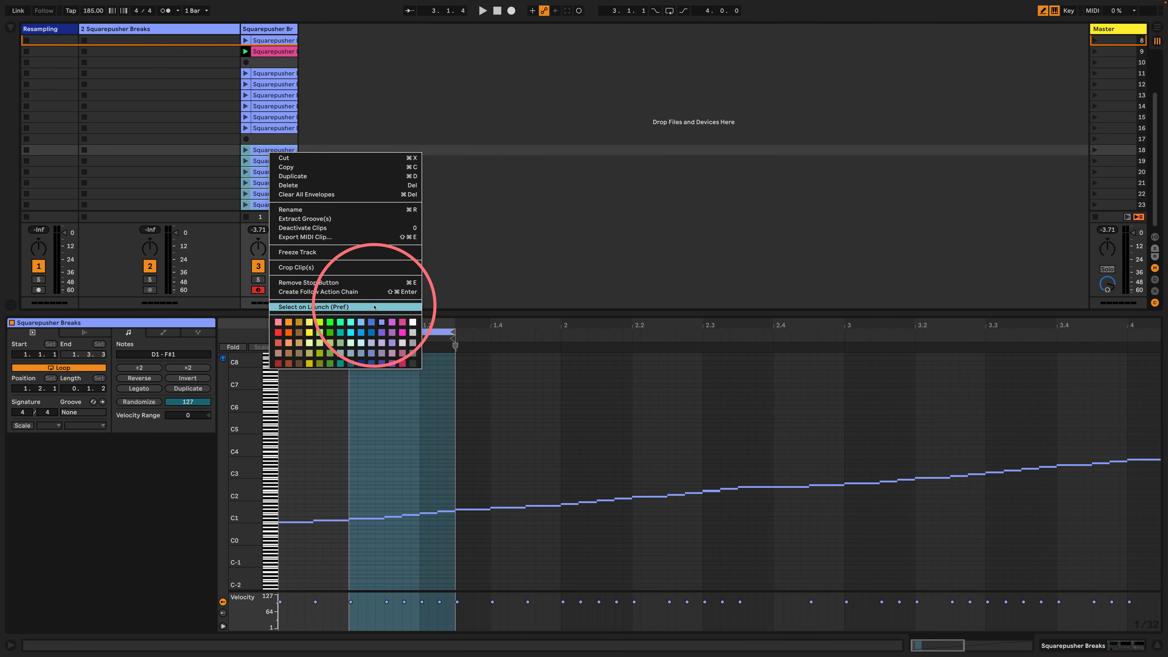
left_click(350, 322)
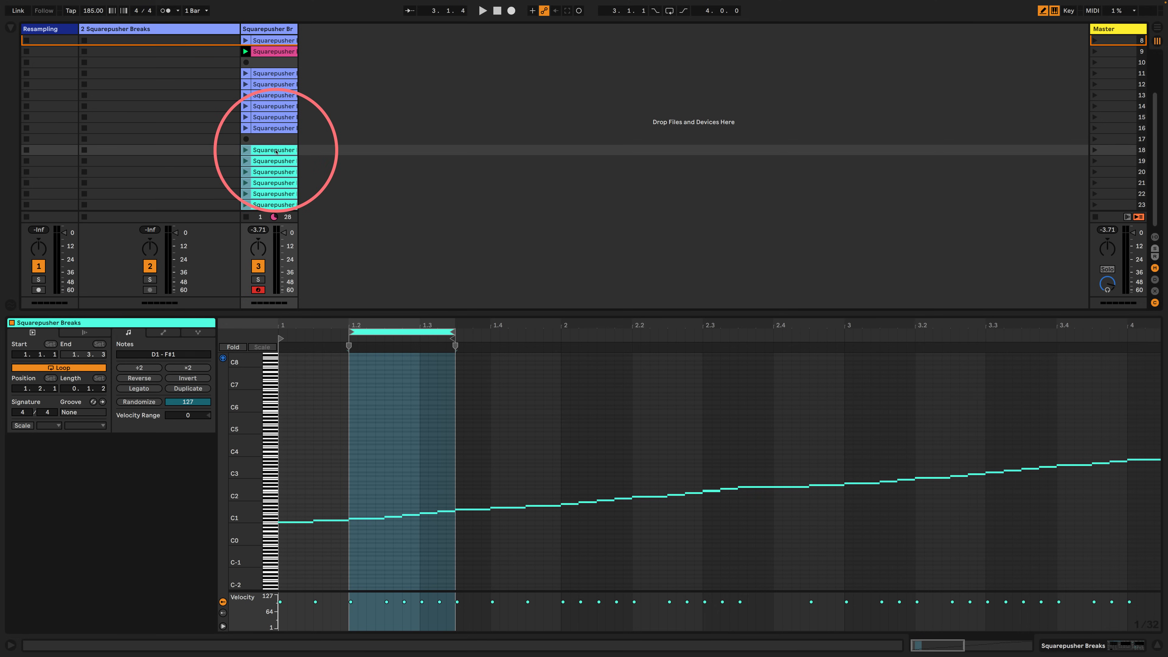
- Shorten all notes in the six turquoise clips together so that gaps separate them
left_click(271, 206, "shift")
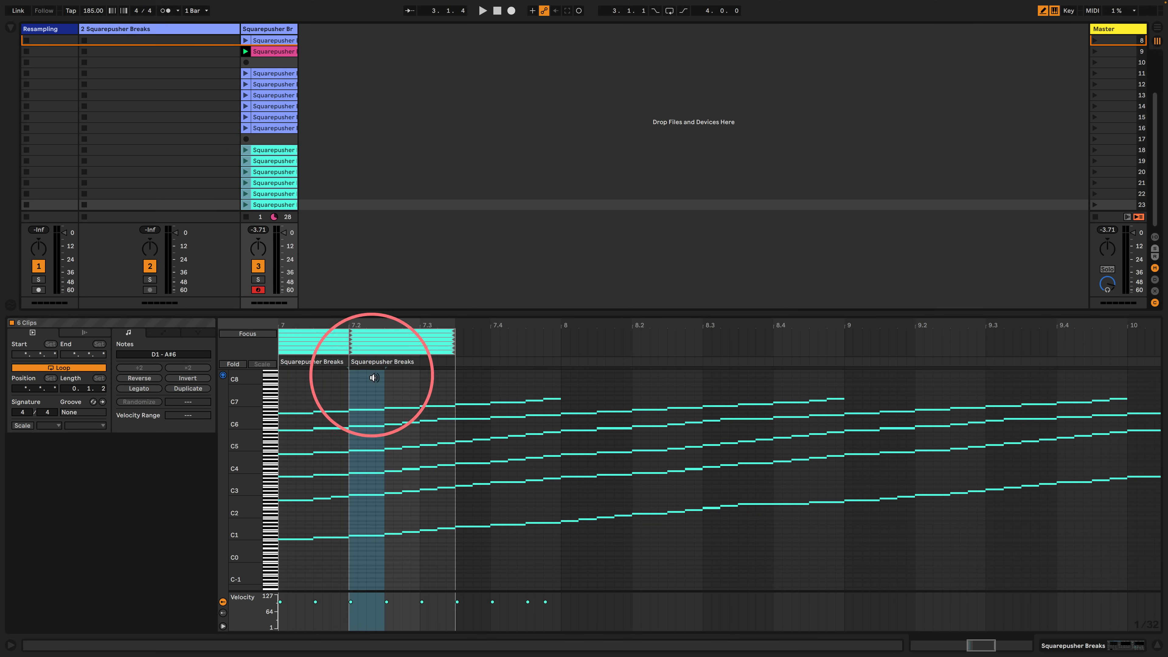
left_click(407, 391)
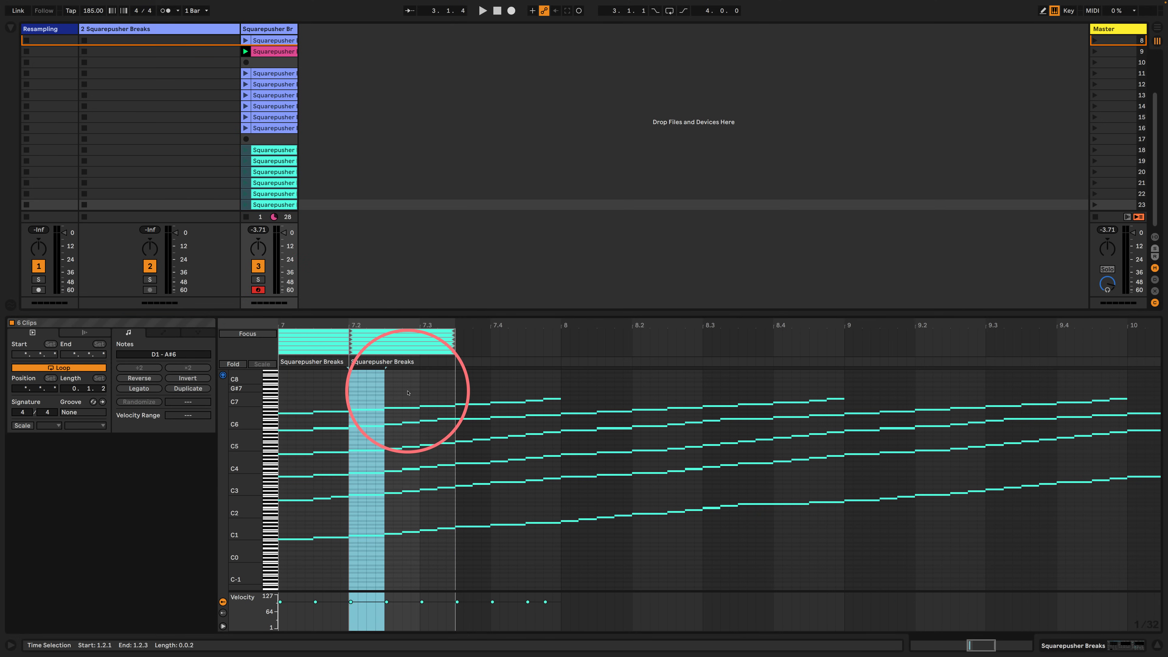
key("ctrl+a")
left_click(457, 419)
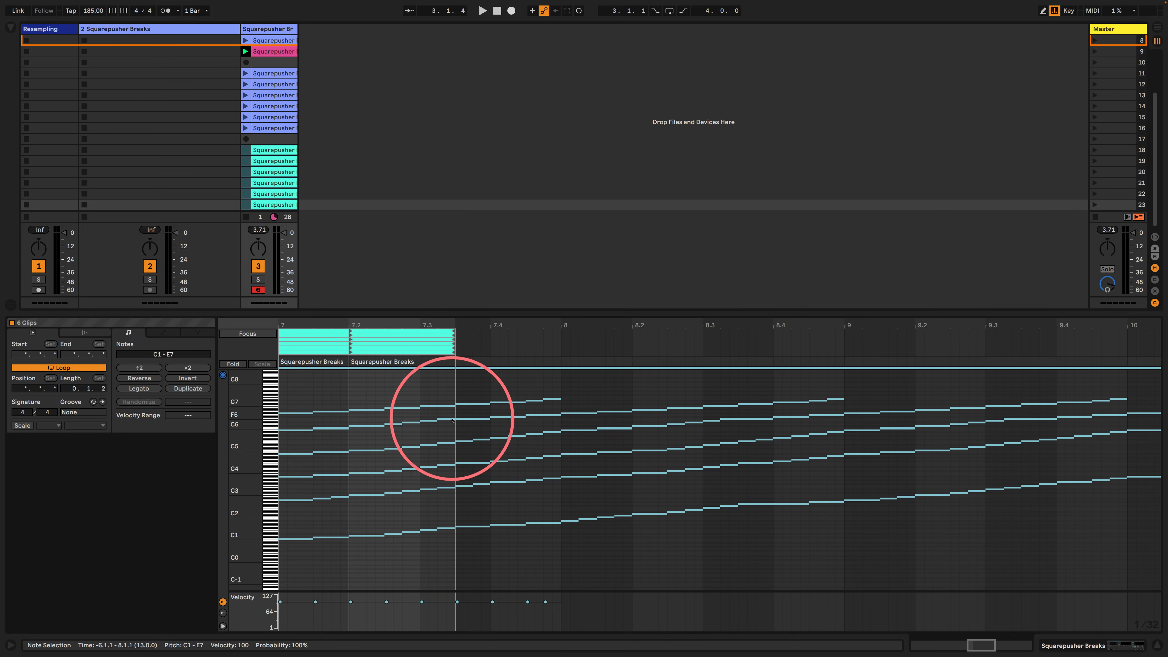
mouse_move(454, 420)
left_mouse_down()
mouse_move(409, 421)
mouse_move(431, 423)
left_mouse_up()
- Audition the shortened-note clips in slots 18 and 19
left_click(245, 149)
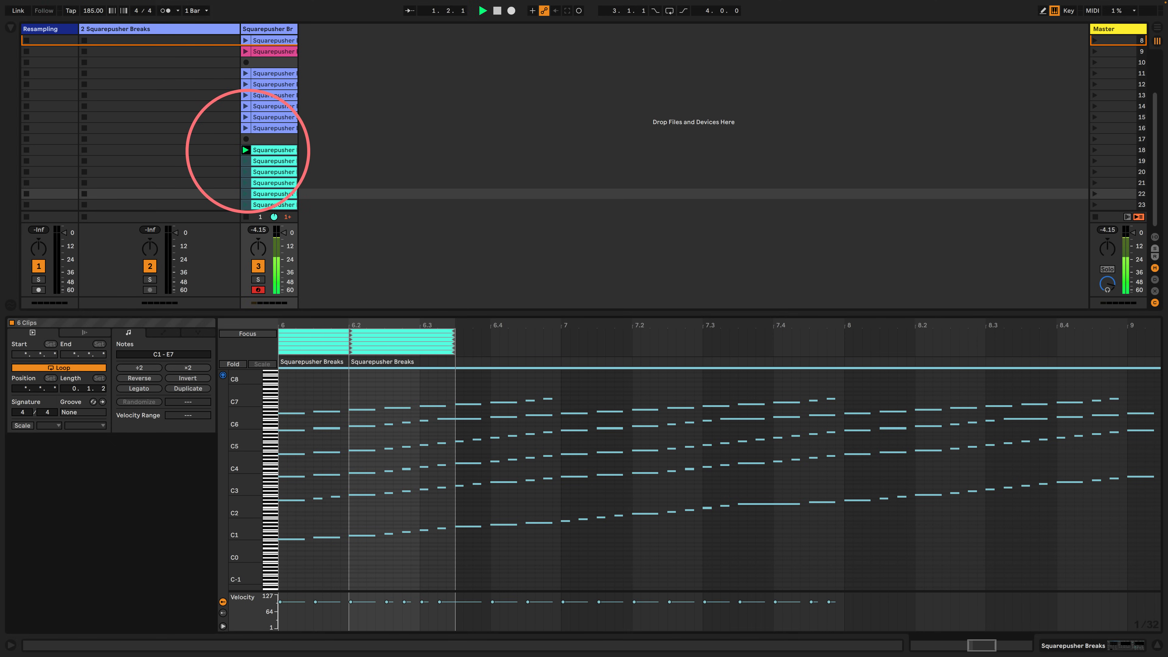
key("Down")
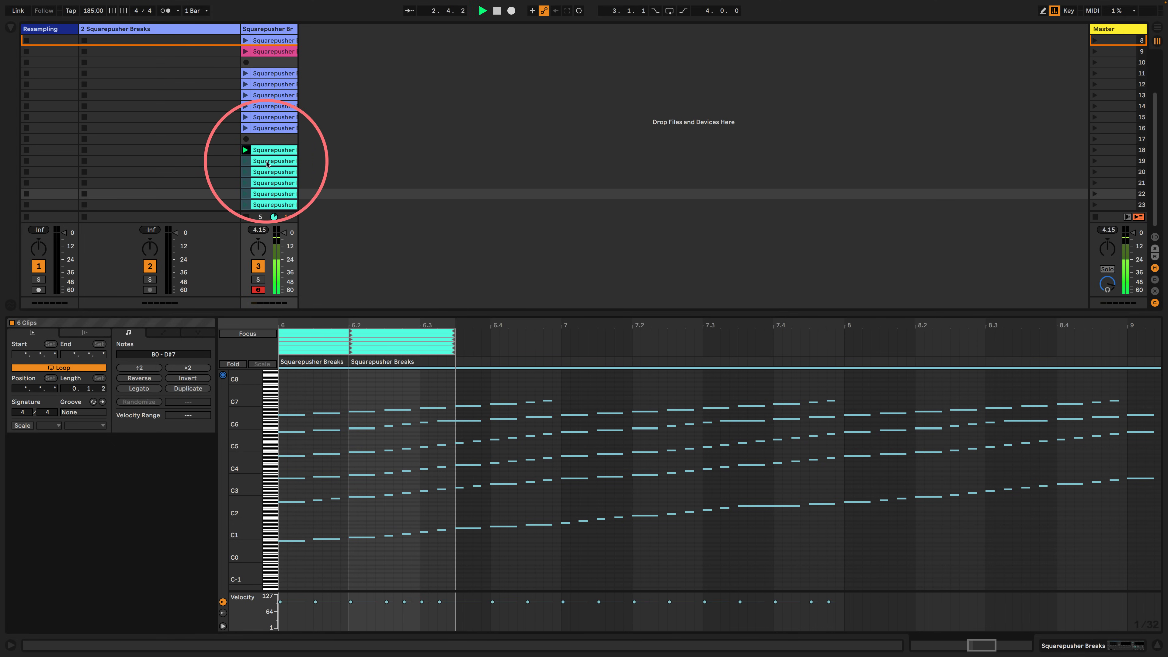
key("Up")
left_click(266, 161)
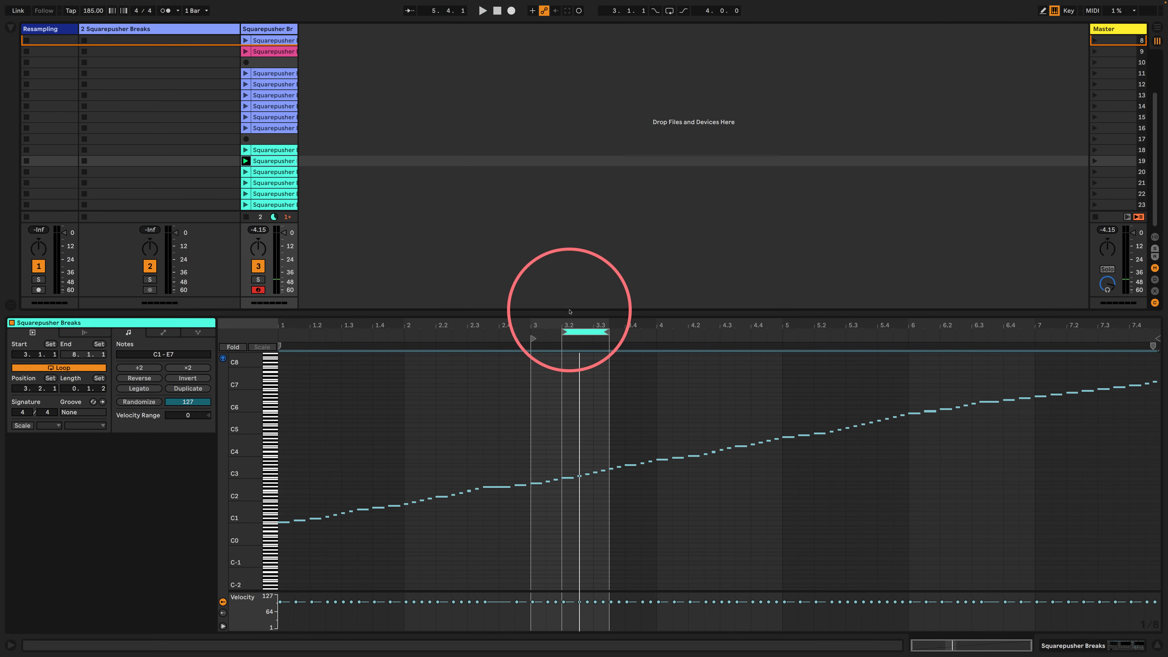
- Shrink the note editor to reveal more clip slots, and delete the pink clip in slot 9
left_click_drag(569, 312, 514, 509)
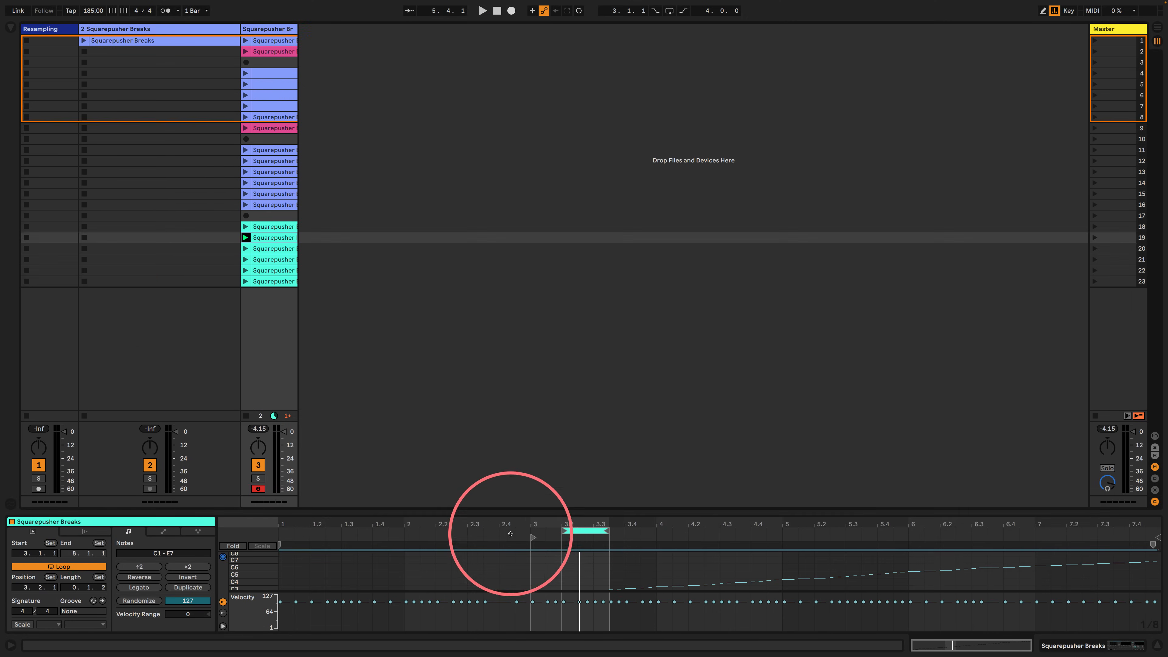
left_click(265, 129)
key("Delete")
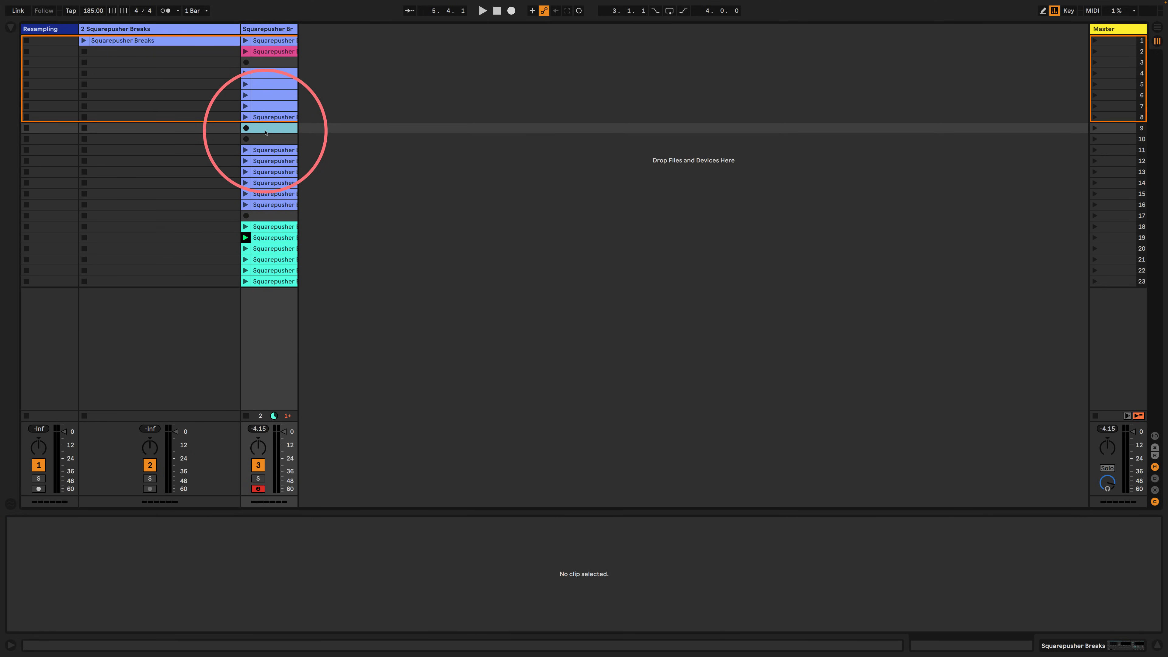
- Move the five blue clips from slots 4 to 8 into slots 24 to 28, directly below the turquoise clips
left_click(273, 73)
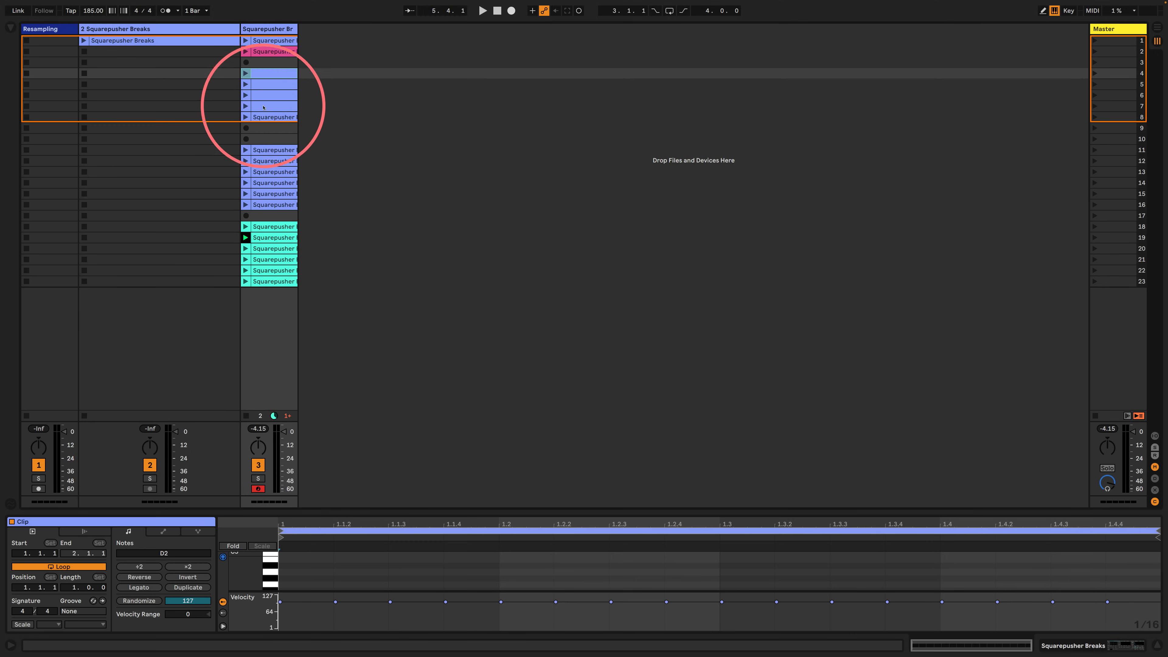
left_click(245, 117)
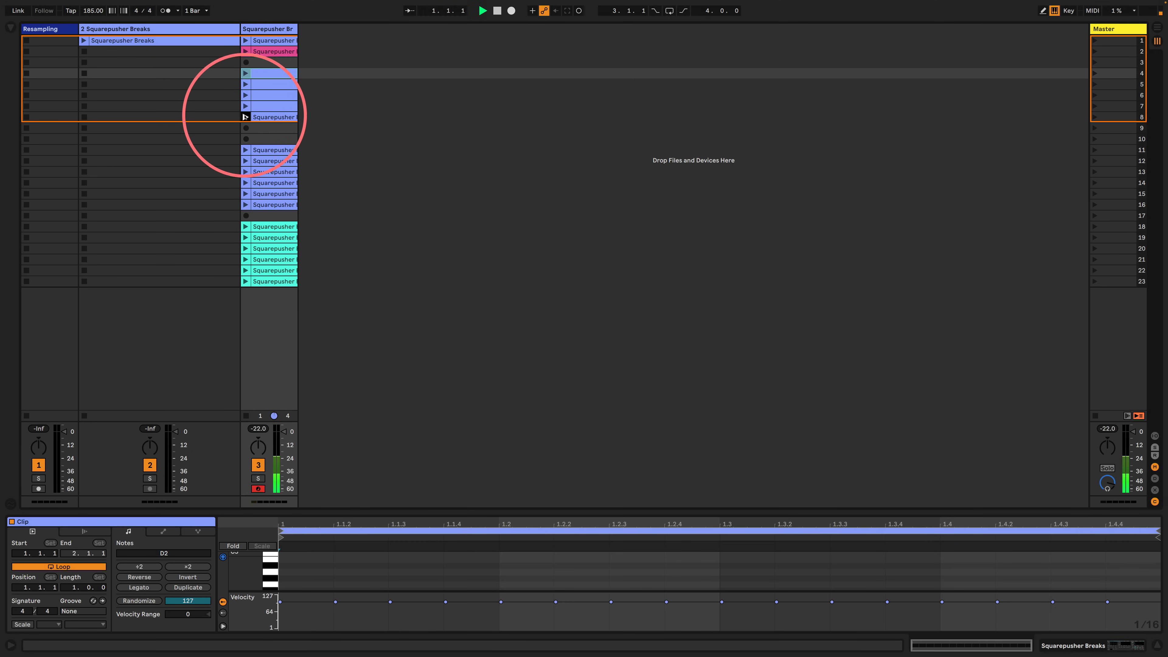
left_click(265, 118)
left_click(266, 73, "shift")
left_click_drag(266, 73, 281, 373)
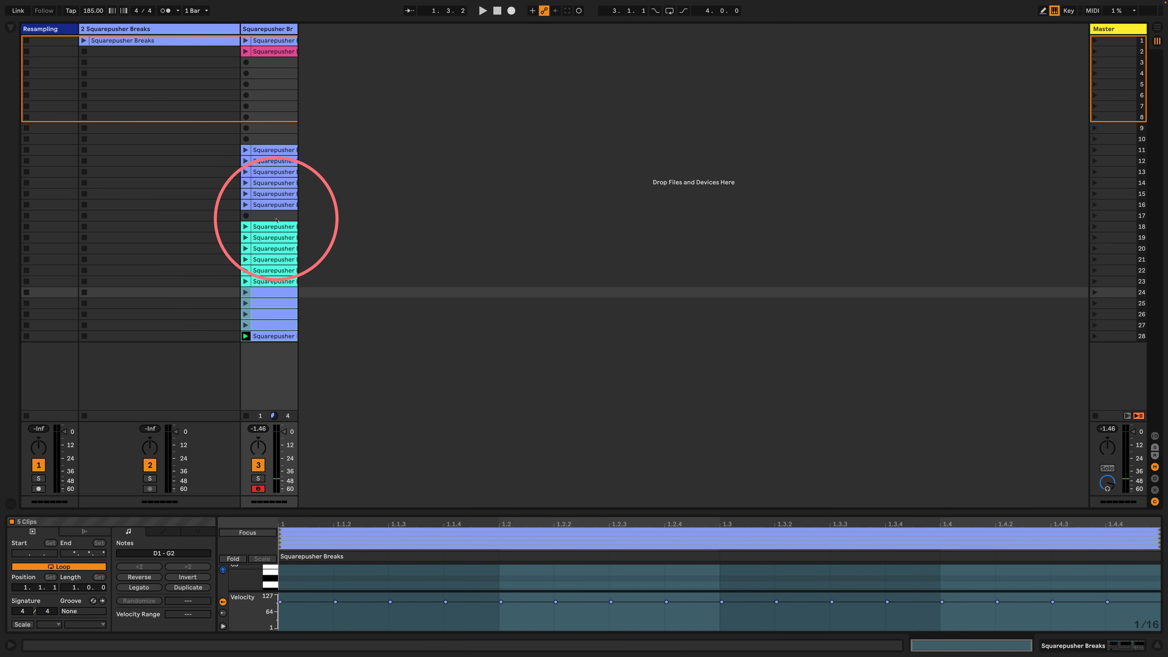
- Move the six blue clips from slots 11 to 16 down one slot so they adjoin the turquoise clips
left_click(277, 152)
left_click(271, 205, "shift")
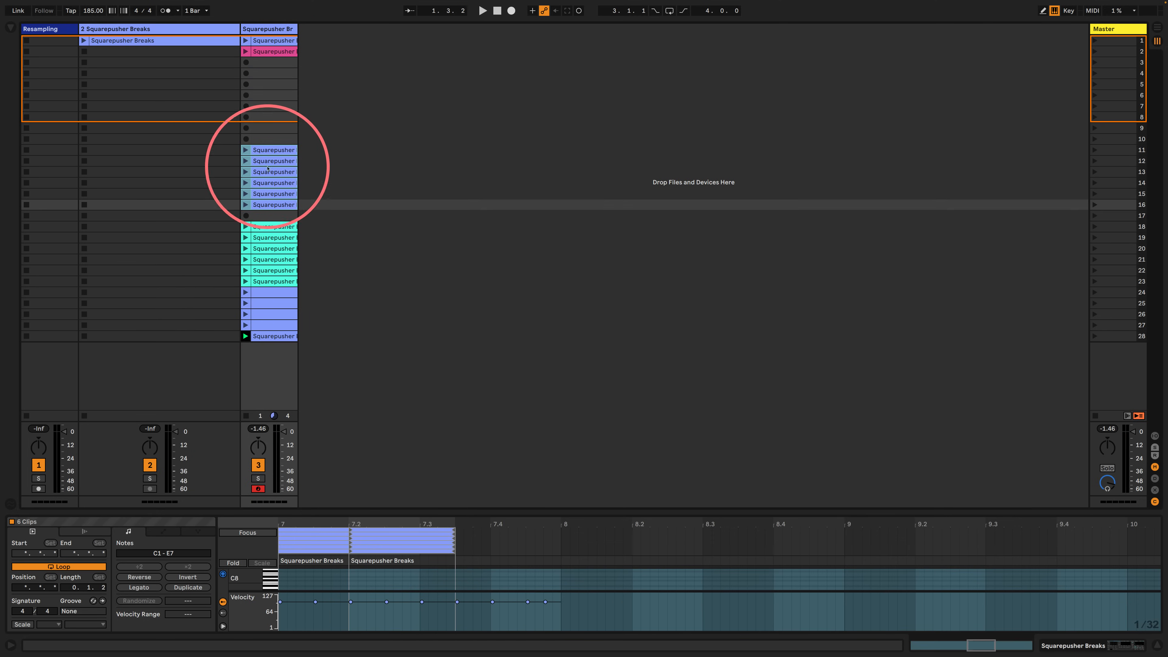
left_click_drag(272, 152, 264, 161)
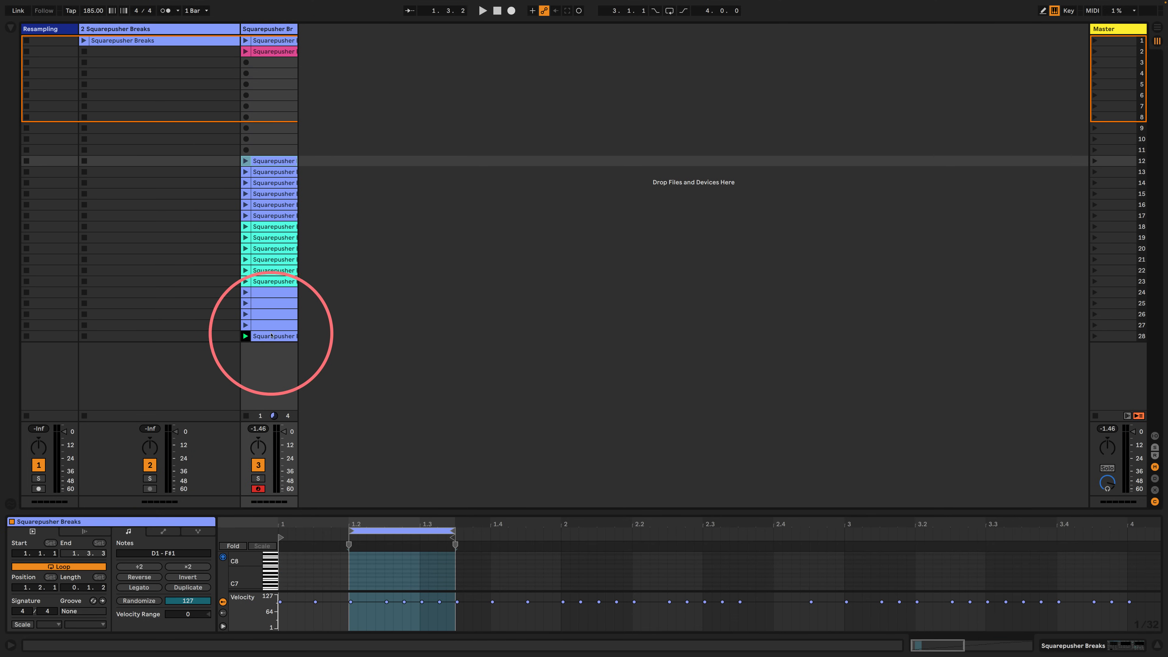
- Audition the clip in slot 12, and enable Follow Action for all clips in slots 12 to 28 with the action set to Other
left_click(271, 336, "shift")
left_click(276, 161)
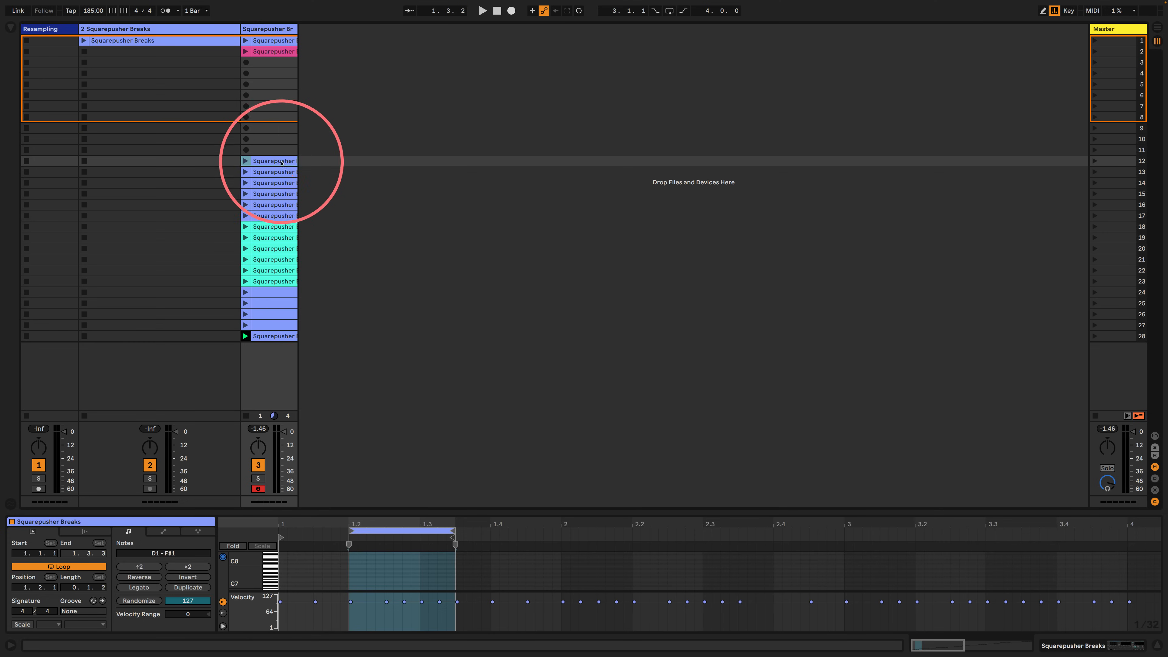
left_click(246, 161)
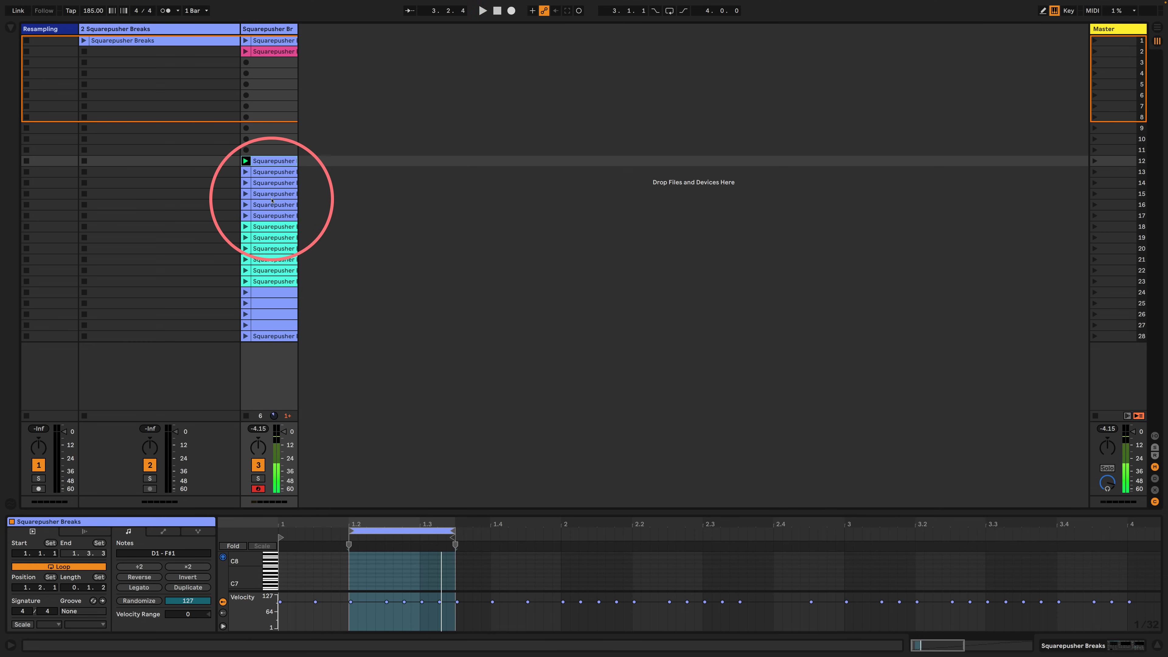
left_click(271, 336, "shift")
left_click(85, 531)
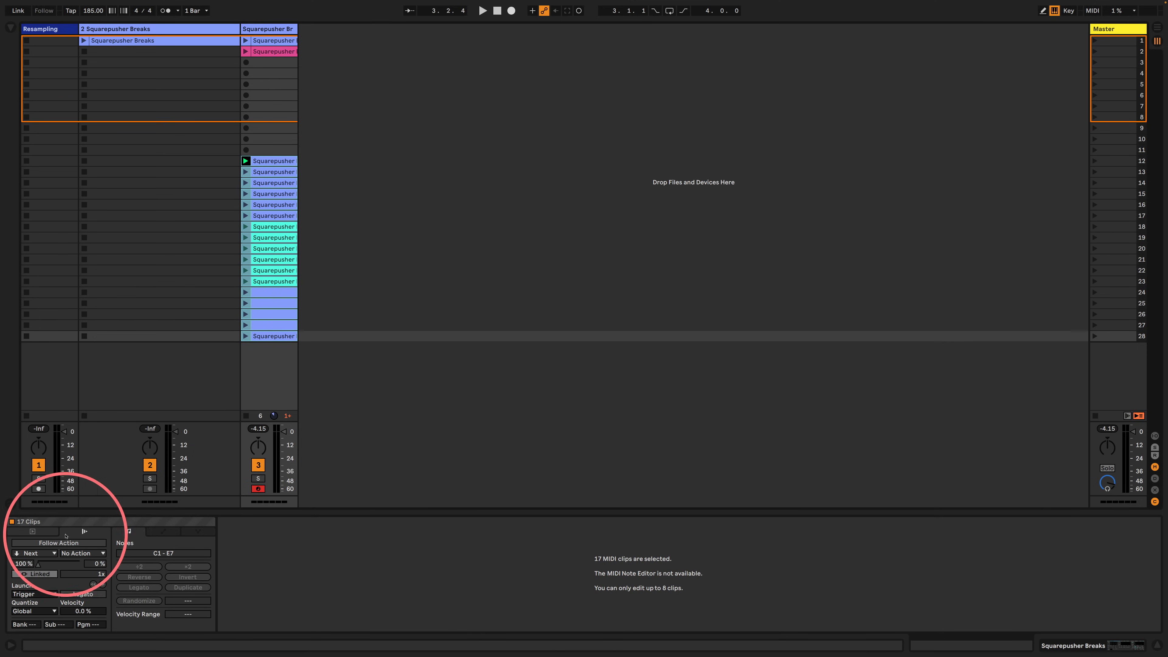
left_click(47, 543)
left_click(35, 553)
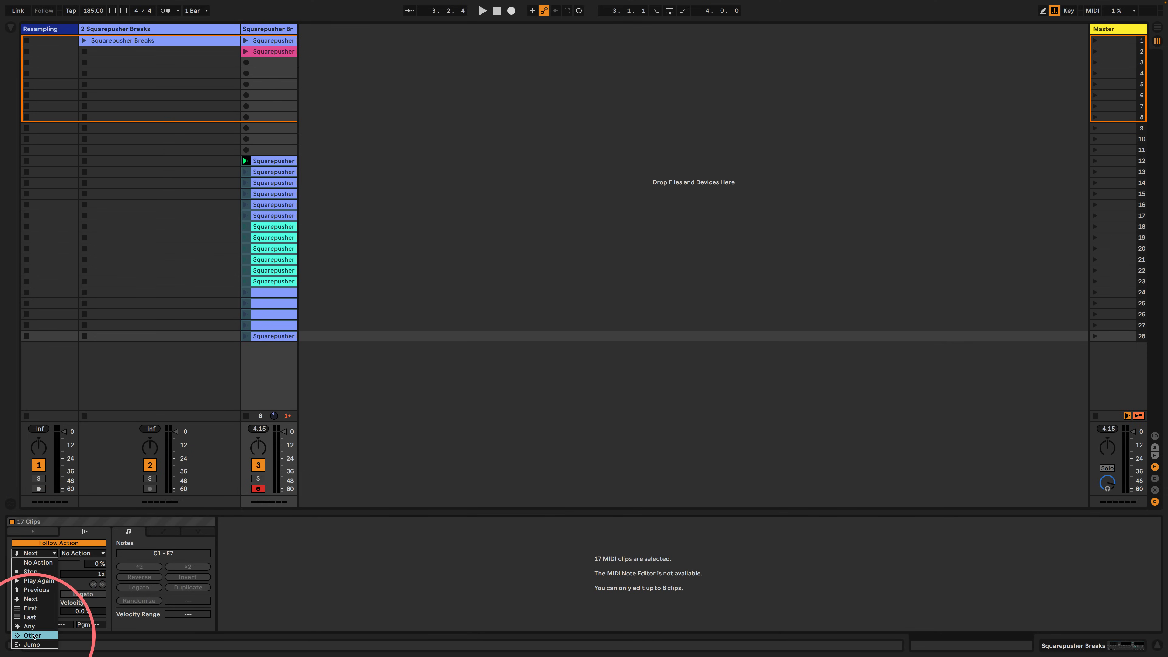
left_click(33, 635)
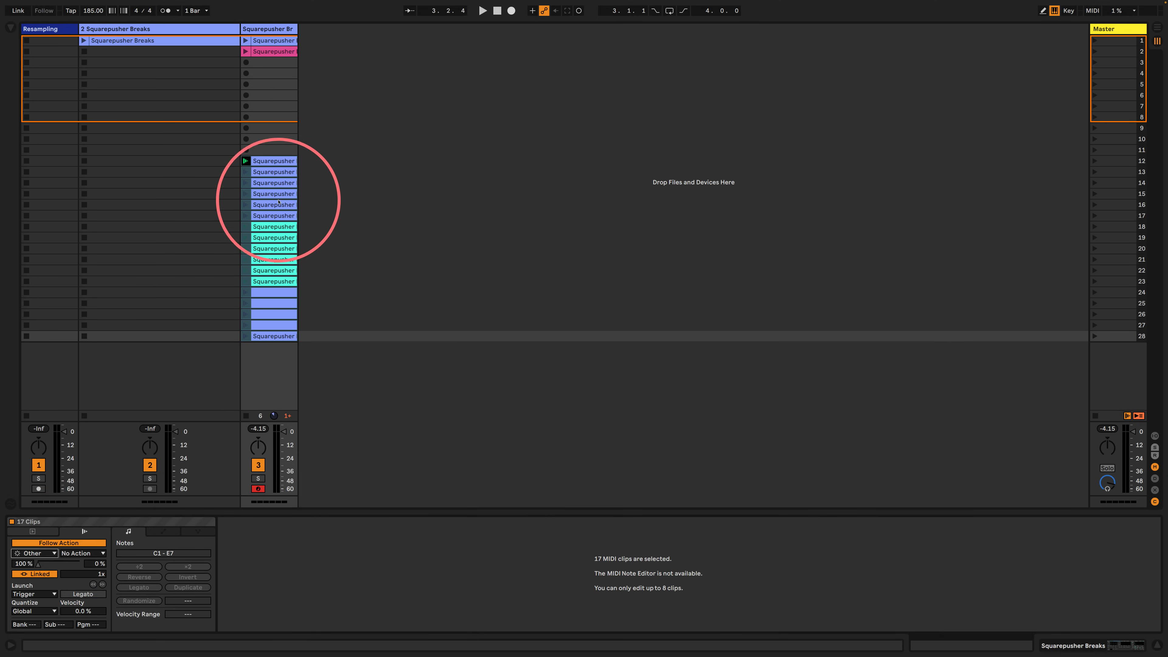
- Select the clips in slots 24 to 28 and audition their follow actions by launching slots 24, 25 and 26
left_click(252, 296)
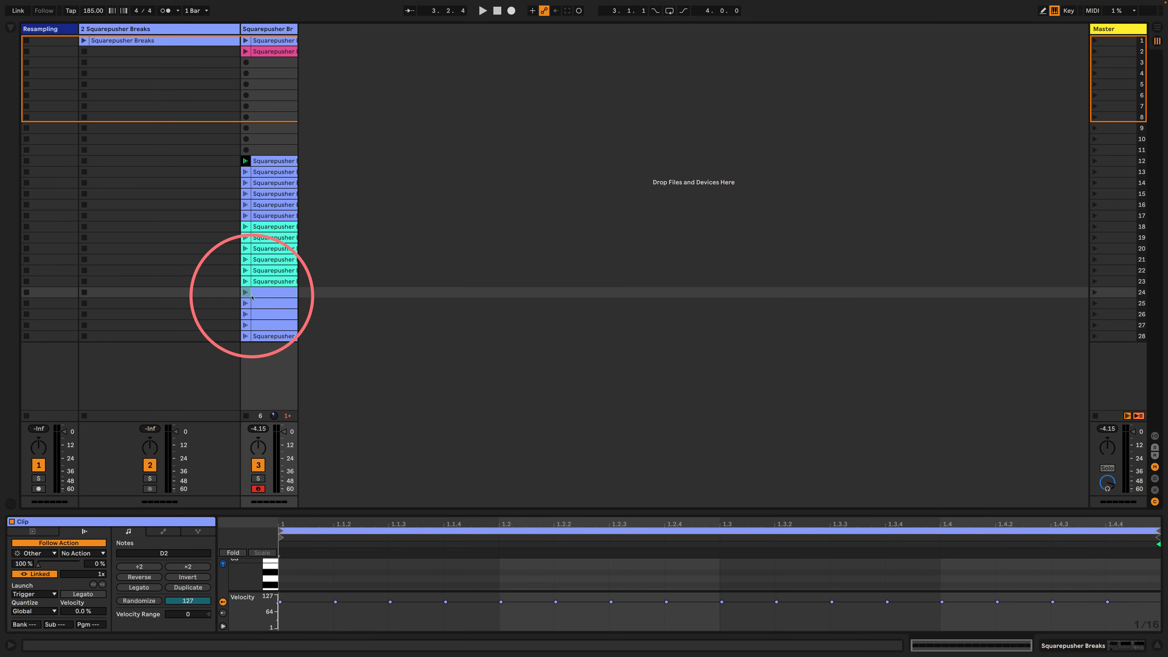
left_click(270, 335, "shift")
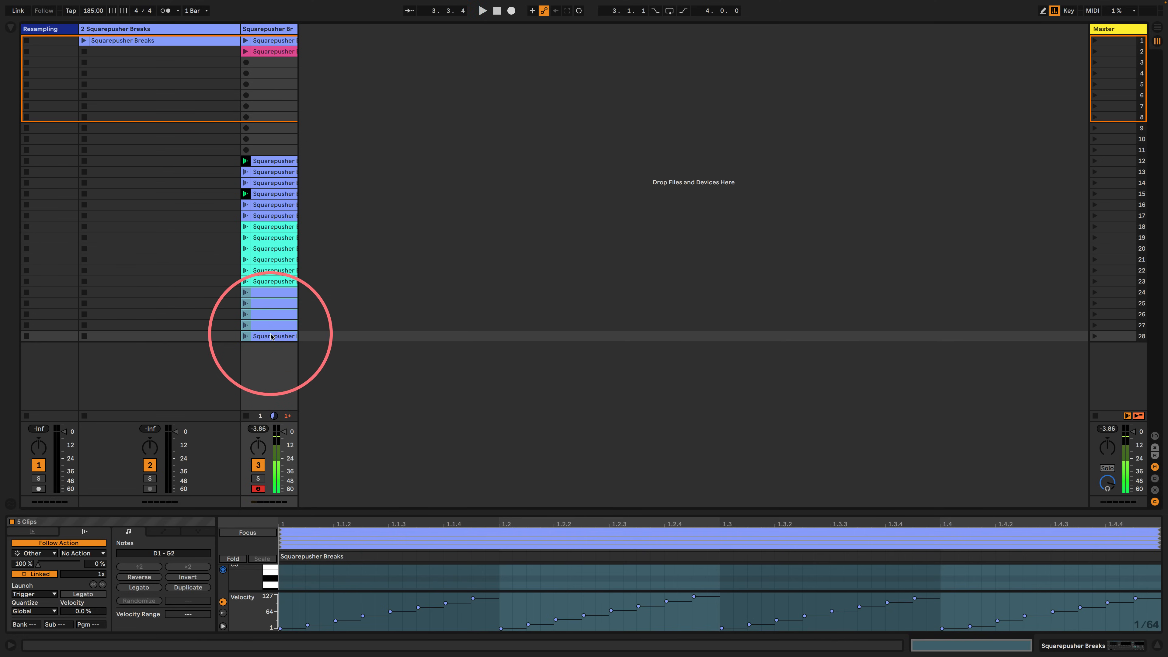
left_click(244, 294)
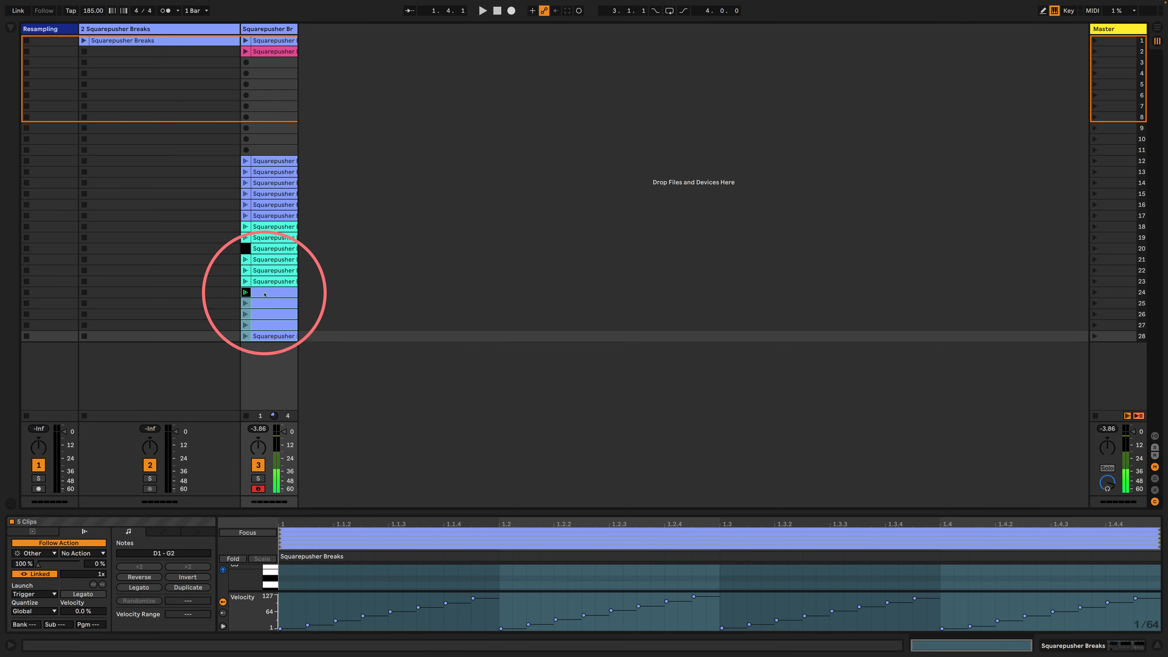
left_click(245, 305)
left_click(245, 315)
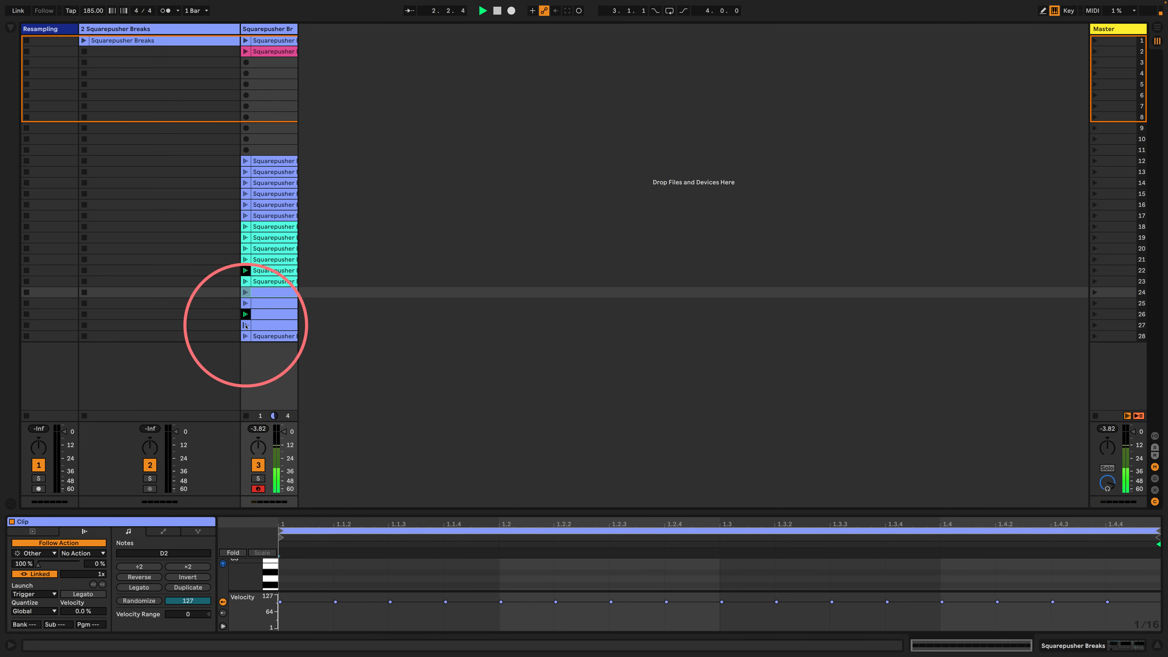
left_click(246, 316)
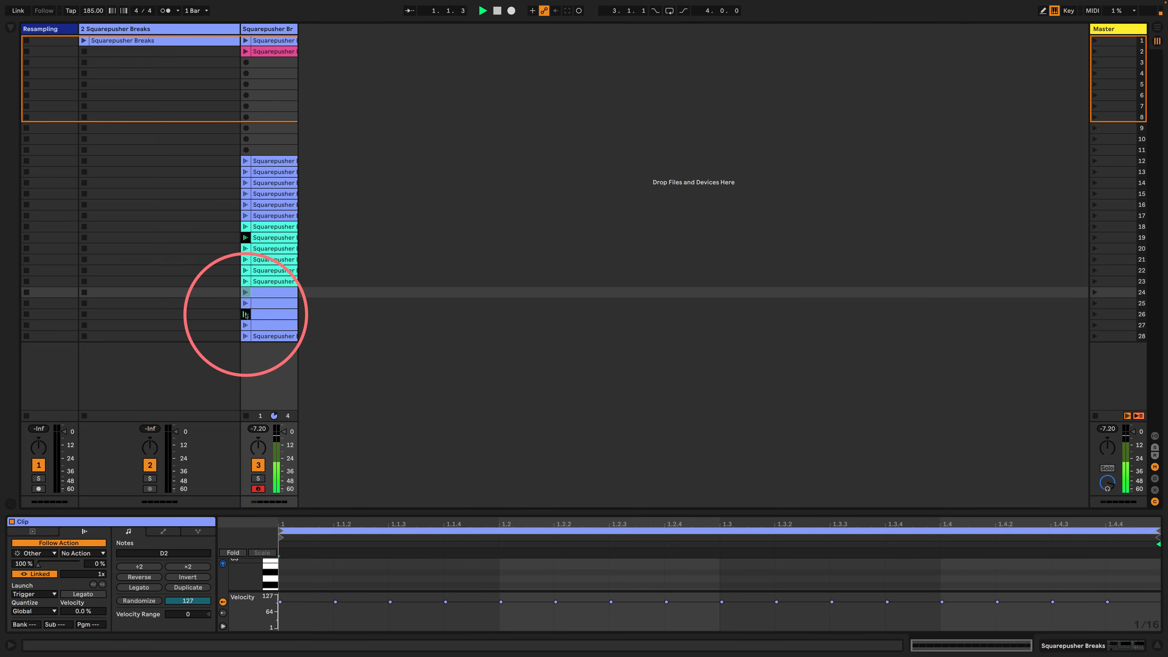
- Unlink the follow action of the five clips in slots 24 to 28 and set its time to 0.2.0
left_click(269, 292)
left_click(271, 335, "shift")
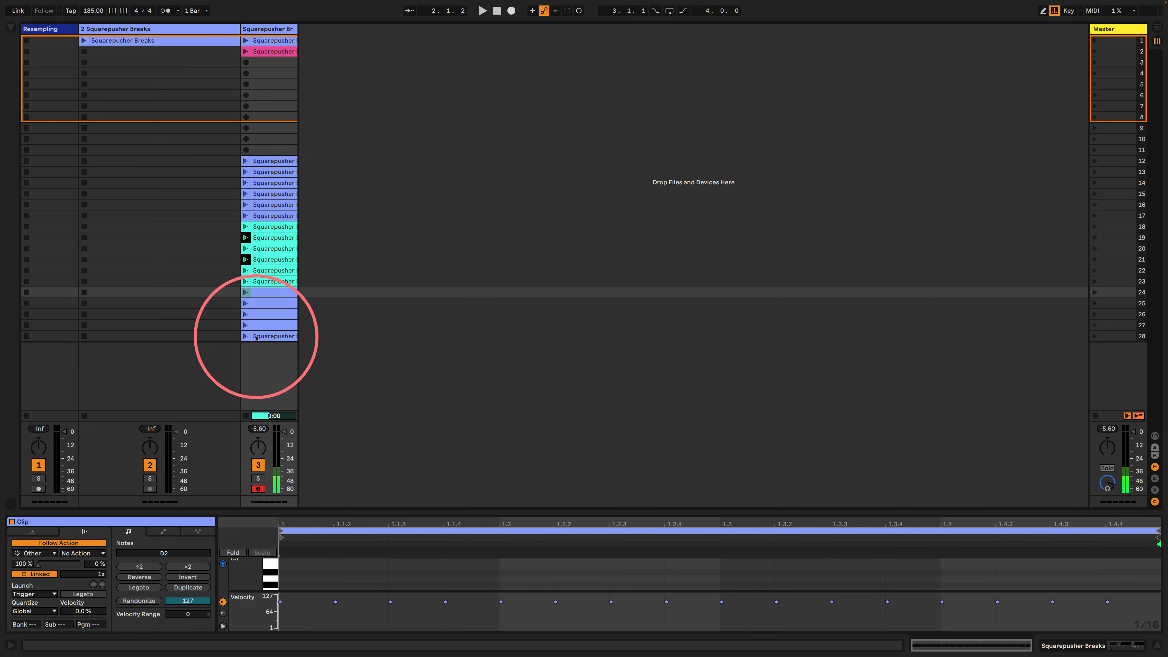
left_click(56, 561)
left_click(40, 574)
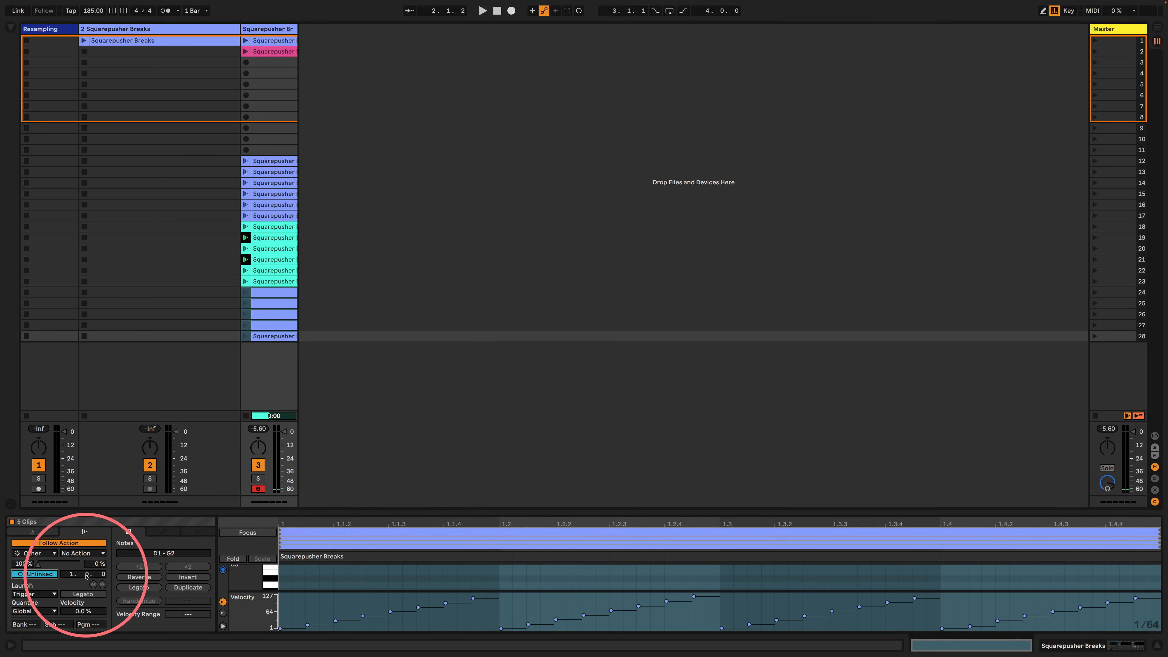
left_click_drag(87, 575, 63, 588)
- Audition the follow-action playback starting from the clips in slots 24 and 12, and stop playback
left_click(246, 292)
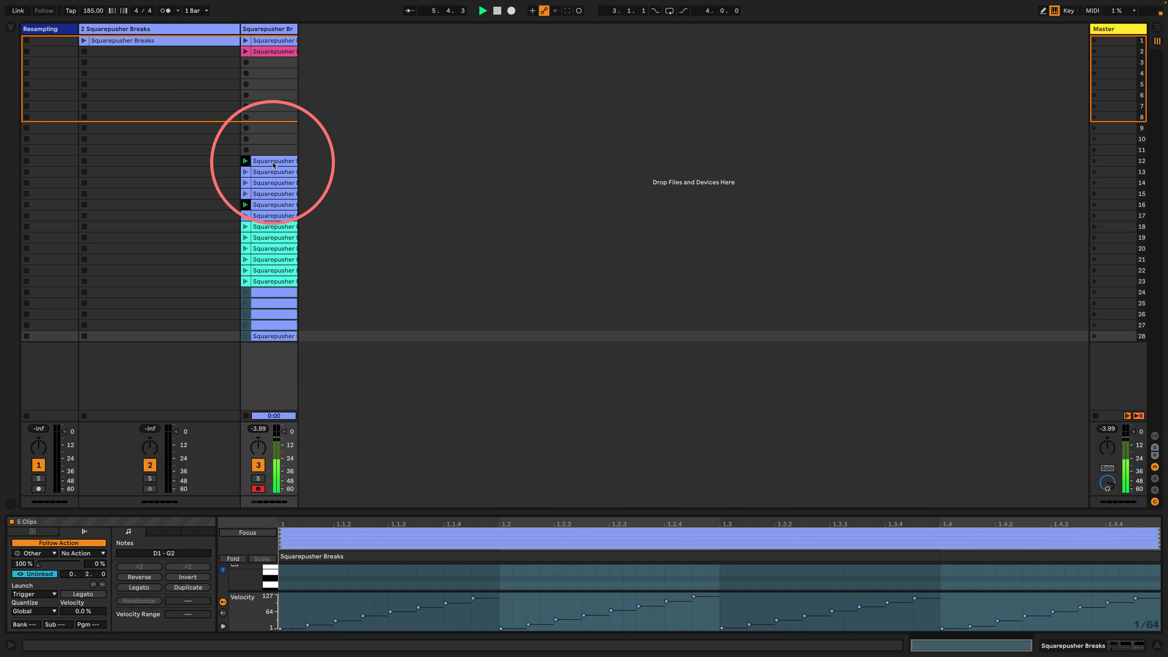
left_click(273, 161)
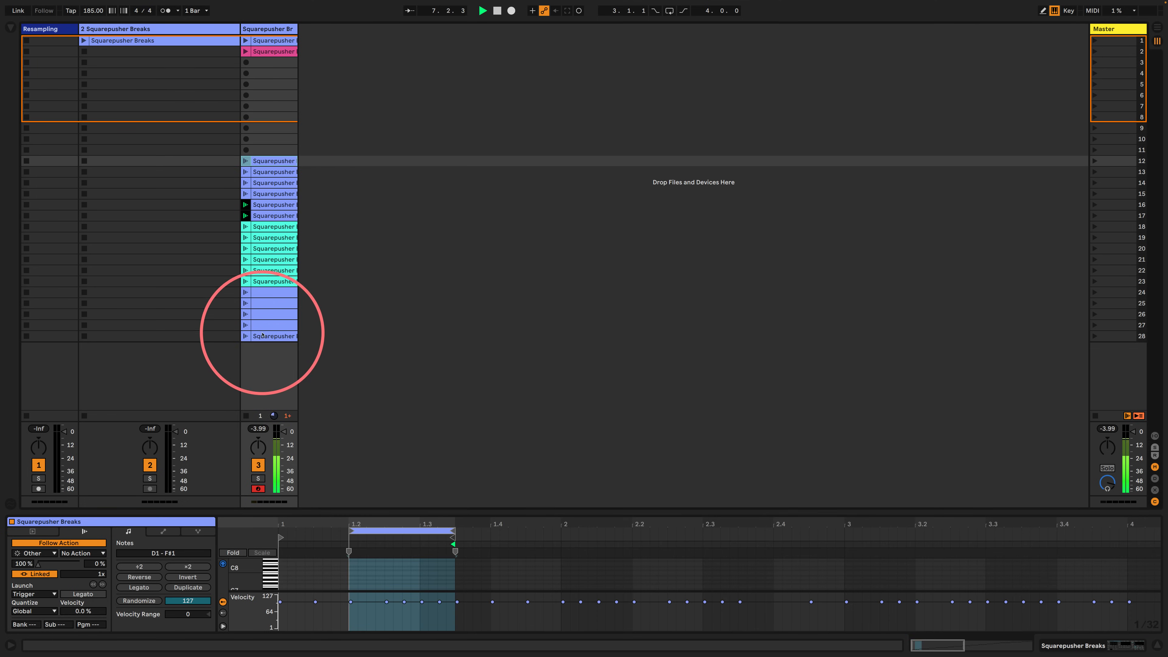
left_click(245, 161)
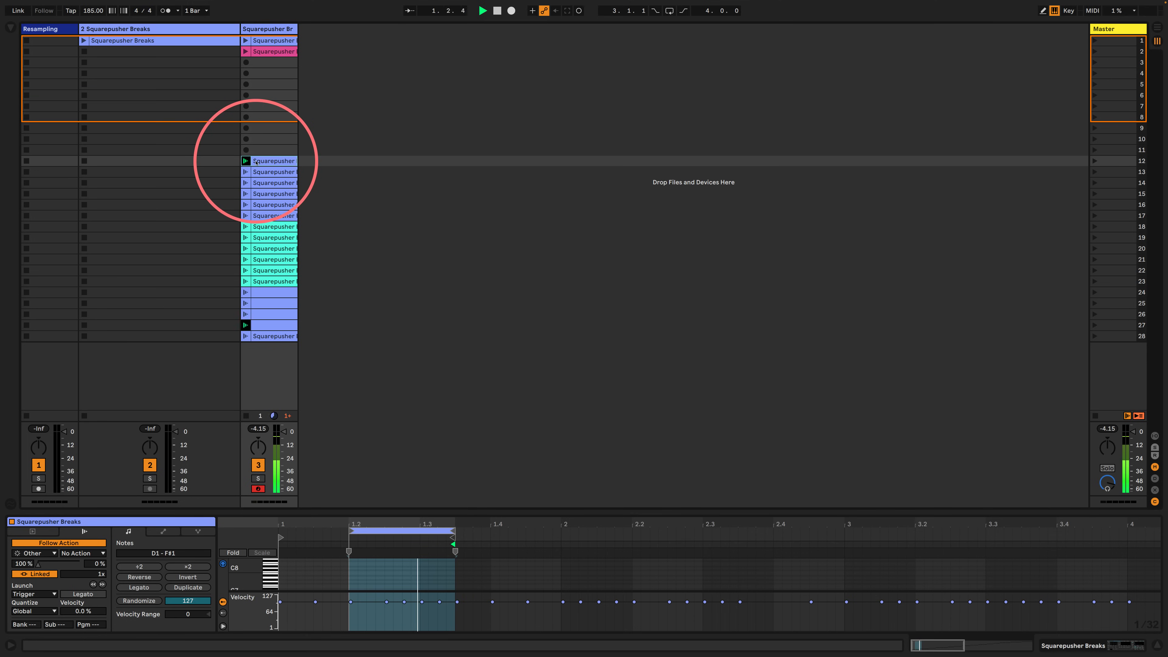
key("space")
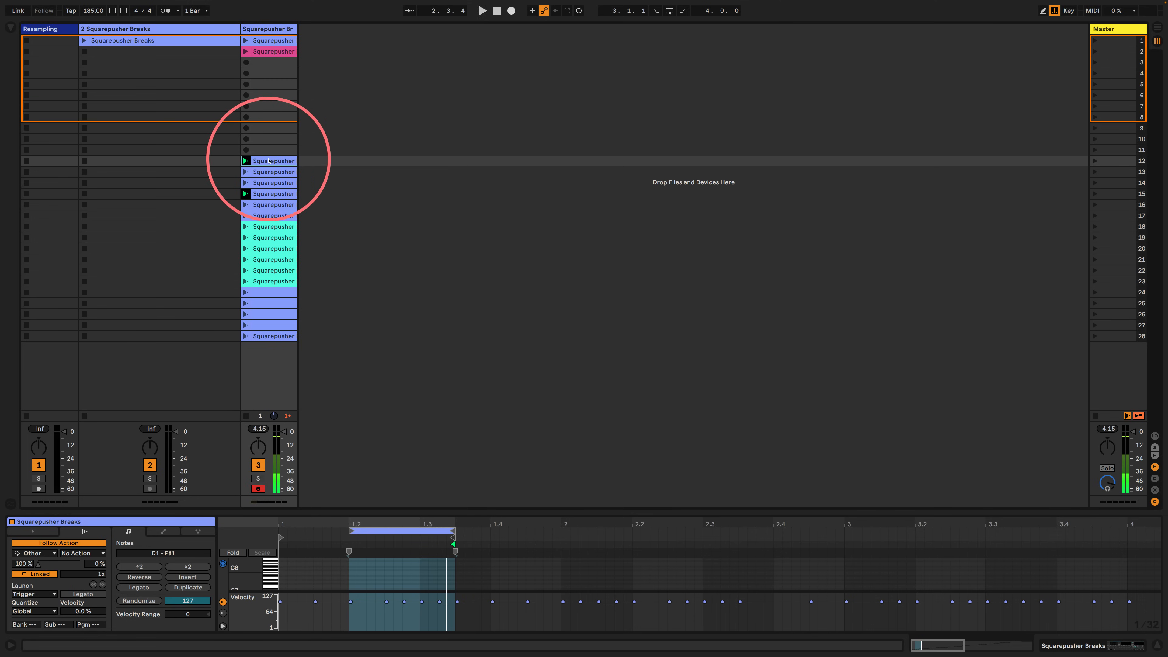
- Enable Legato launch for all 17 clips in slots 12 to 28 and launch the clip in slot 12
left_click(265, 281)
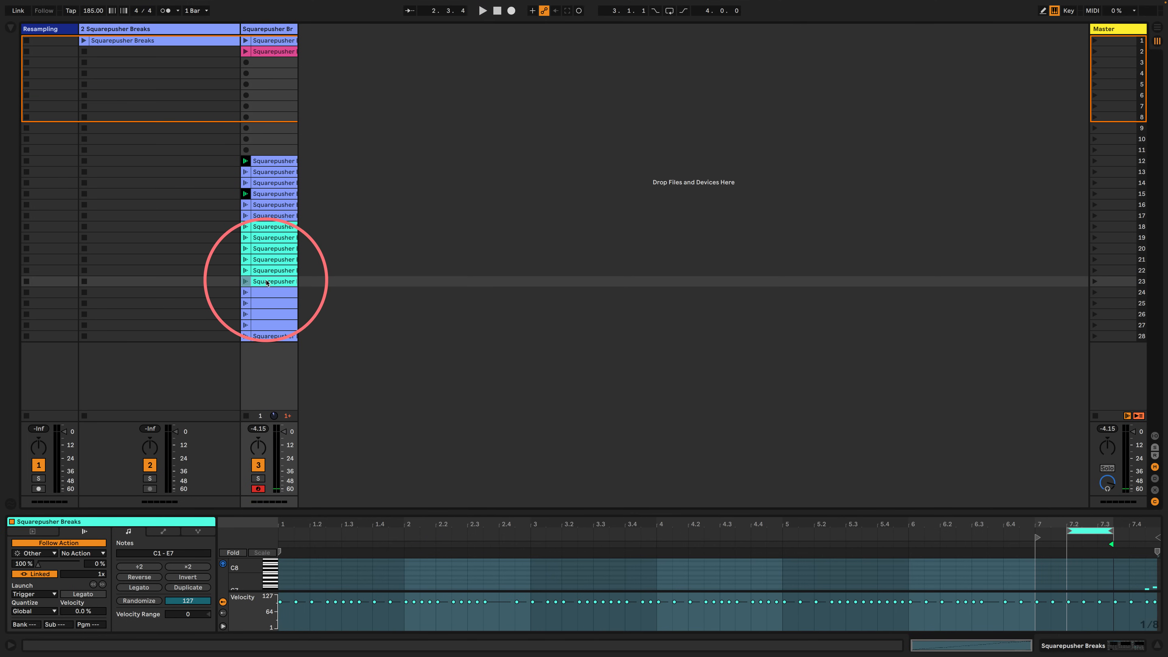
left_click(273, 162)
left_click(264, 337, "shift")
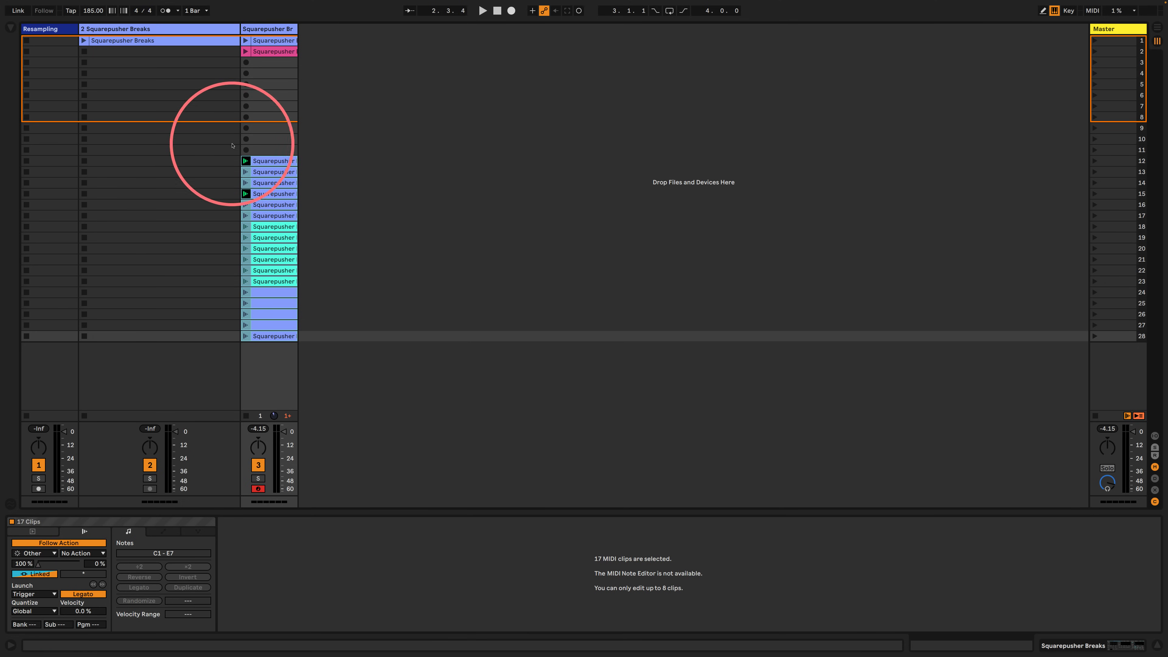
left_click(244, 160)
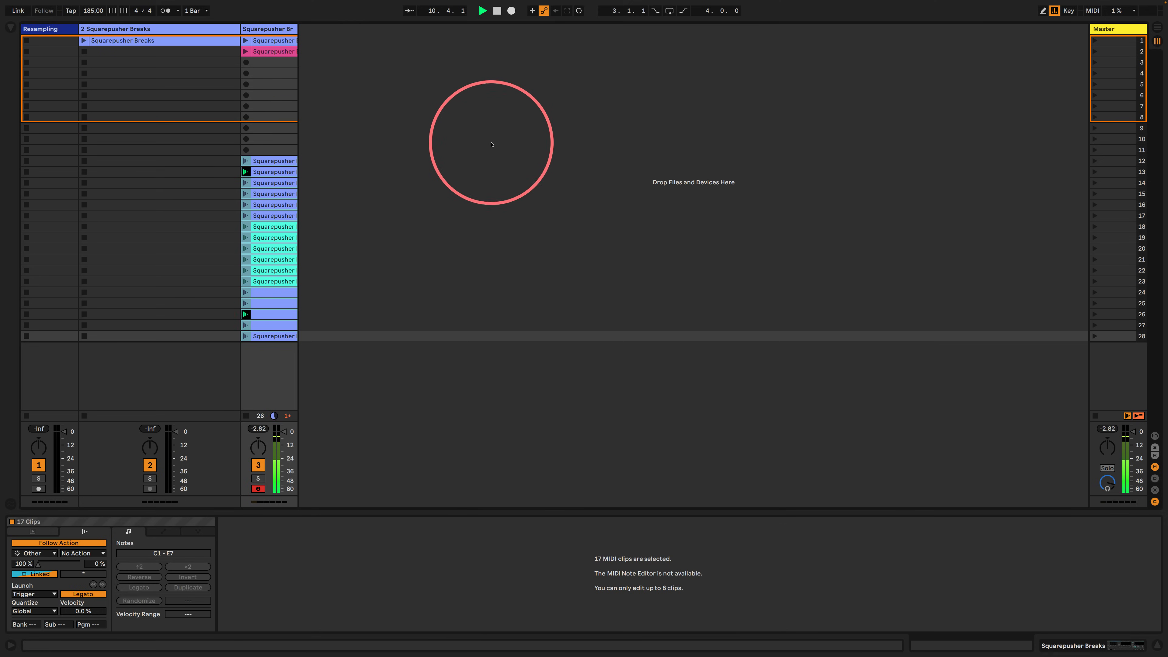
- Move the 12 clips in slots 12 to 23 up to slots 6 to 17 and launch the clip in slot 6
left_click(265, 280)
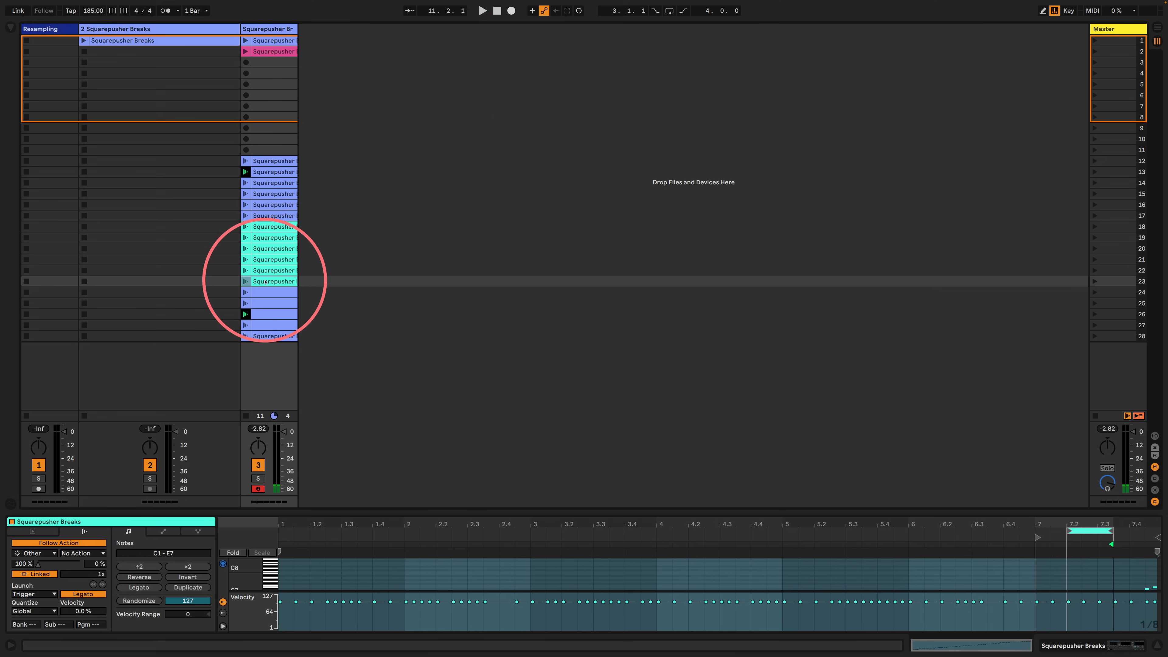
left_click(268, 163, "shift")
left_click_drag(268, 162, 246, 95)
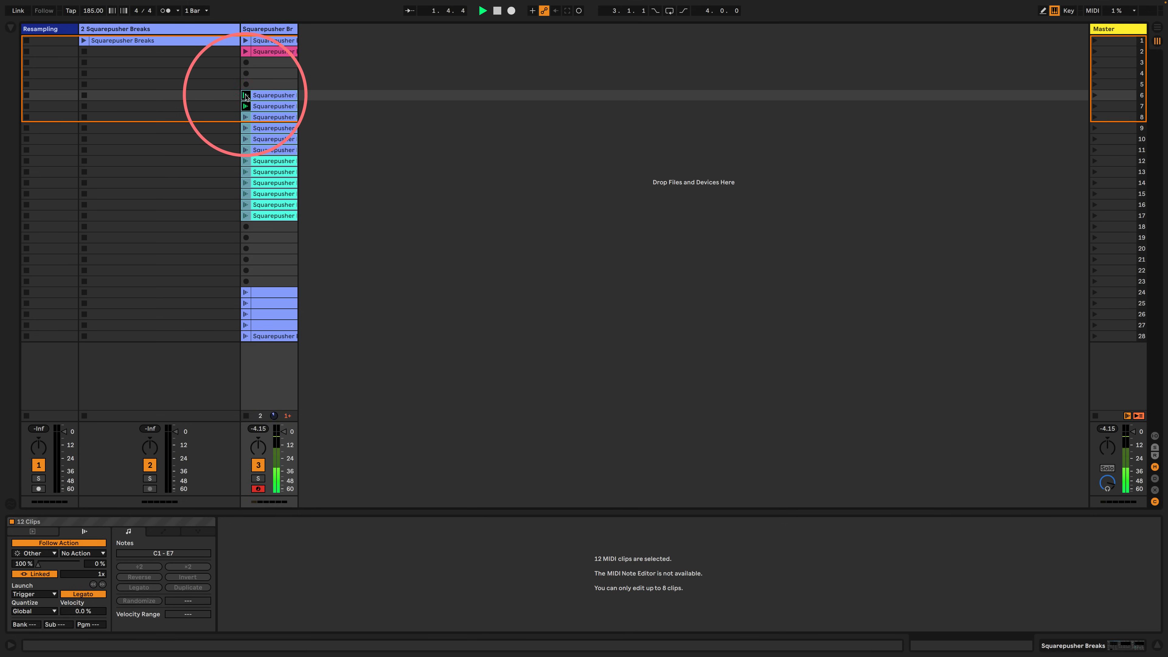
- Unlink the follow action of the six blue clips in slots 6 to 11 and the six turquoise clips in slots 12 to 17
left_click(272, 96)
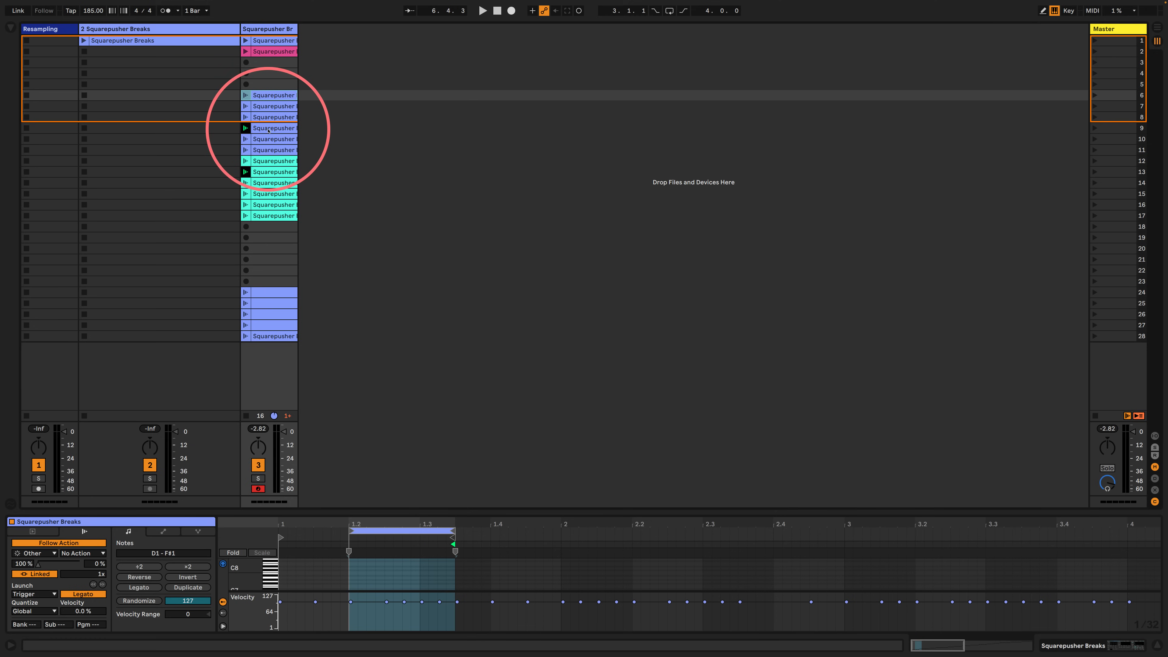
left_click(269, 150, "shift")
left_click(36, 574)
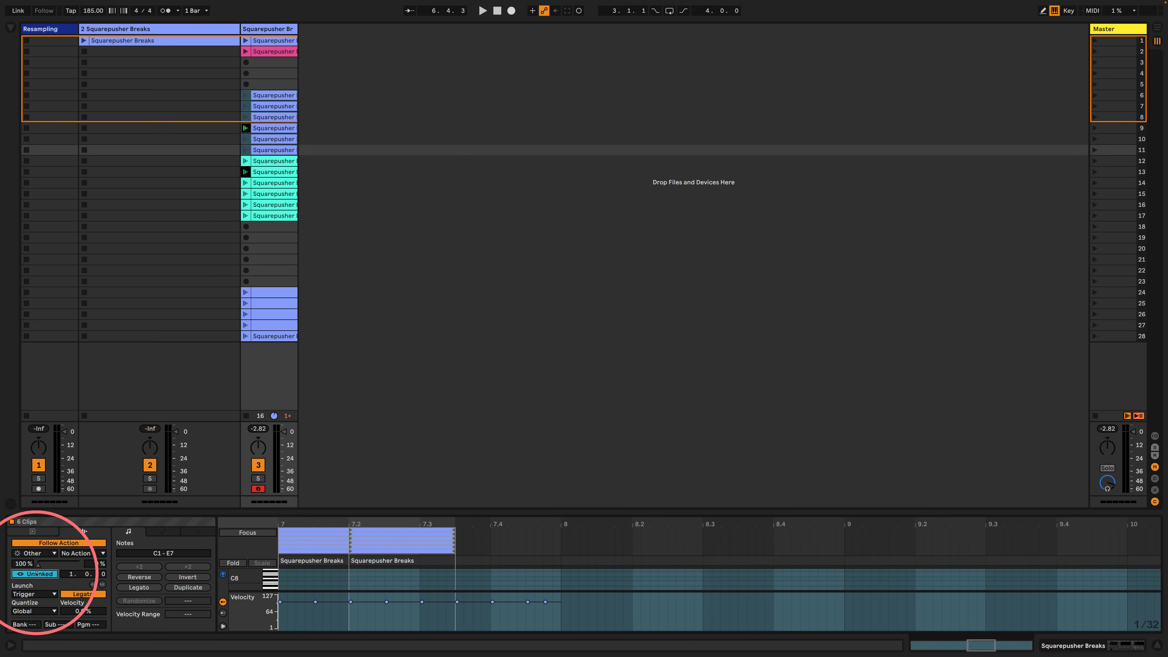
left_click(275, 161)
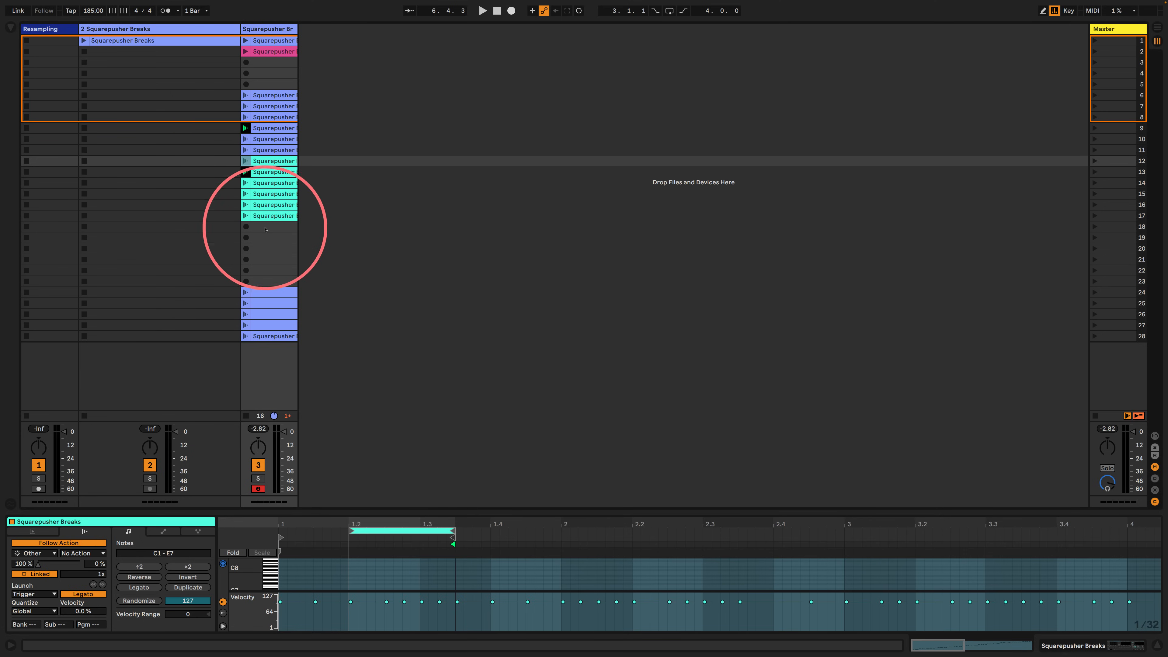
left_click(269, 217, "shift")
left_click(37, 574)
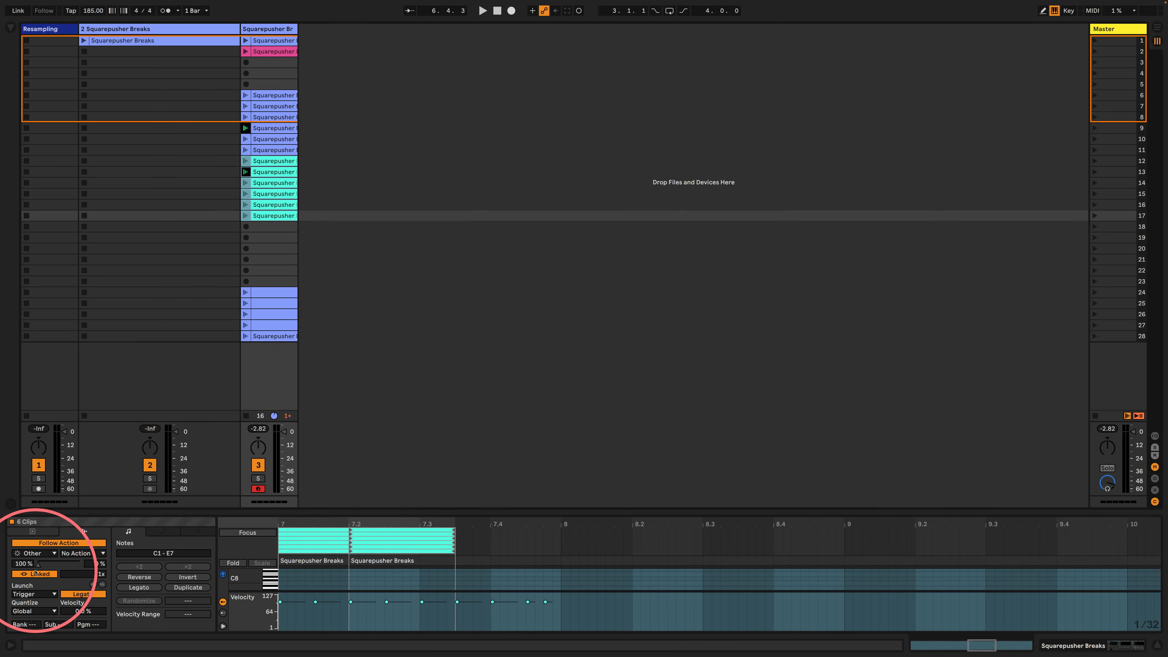
- Turn off Legato launch for all 12 clips in slots 6 to 17 and launch the clip in slot 6
left_click(384, 197)
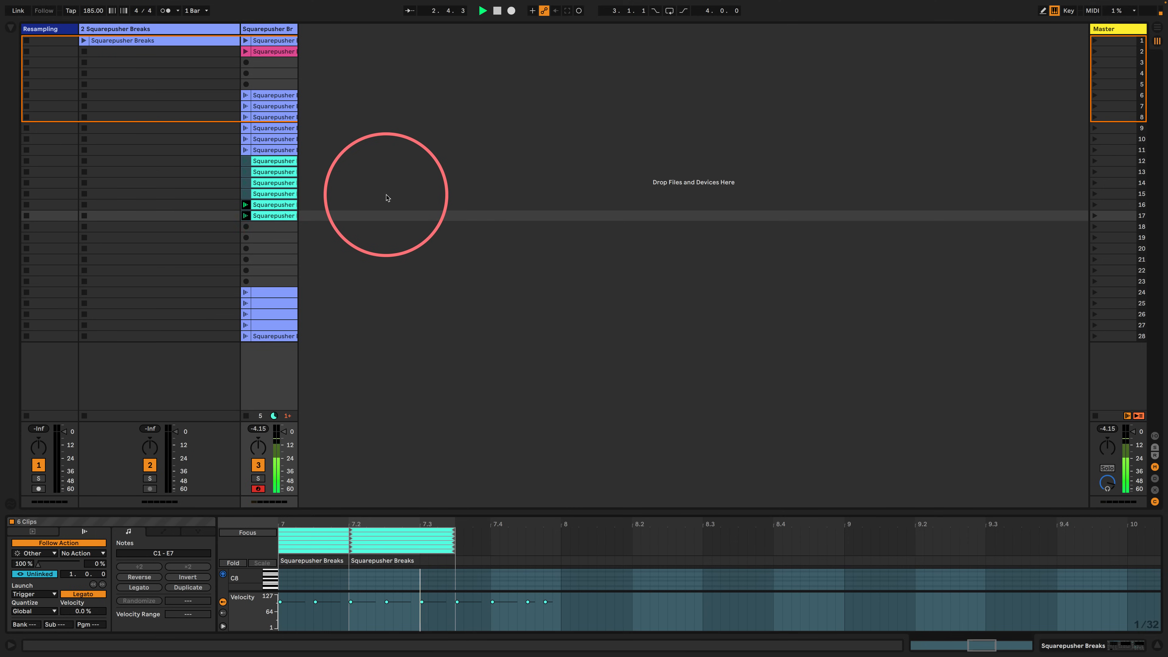
left_click(276, 95)
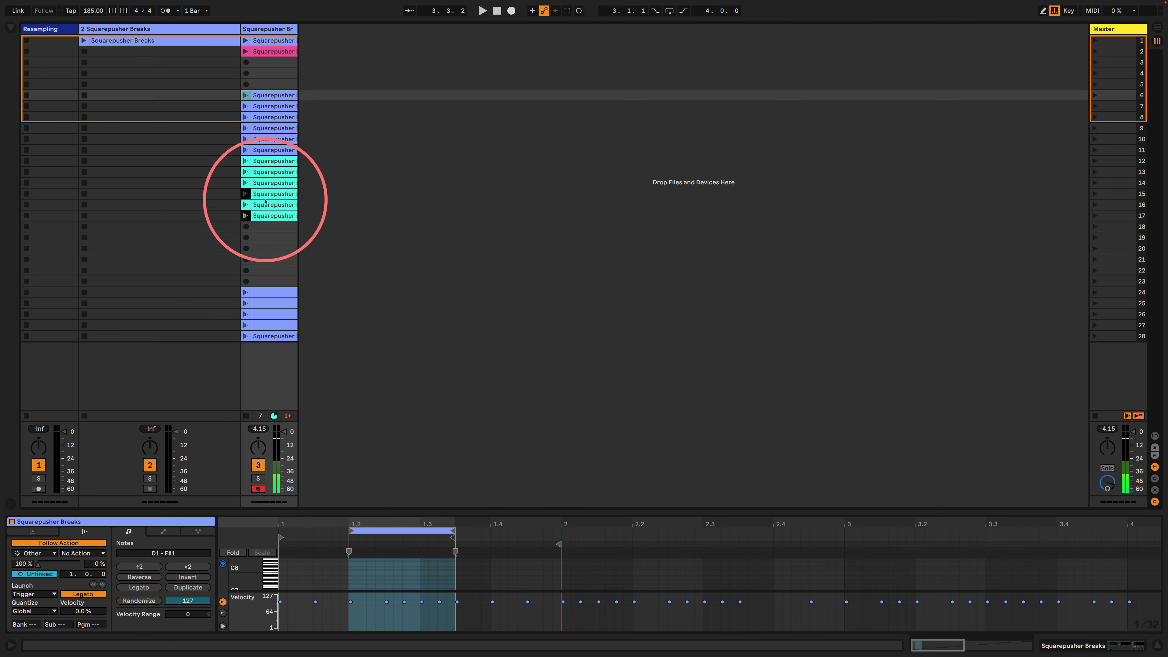
left_click(274, 215, "shift")
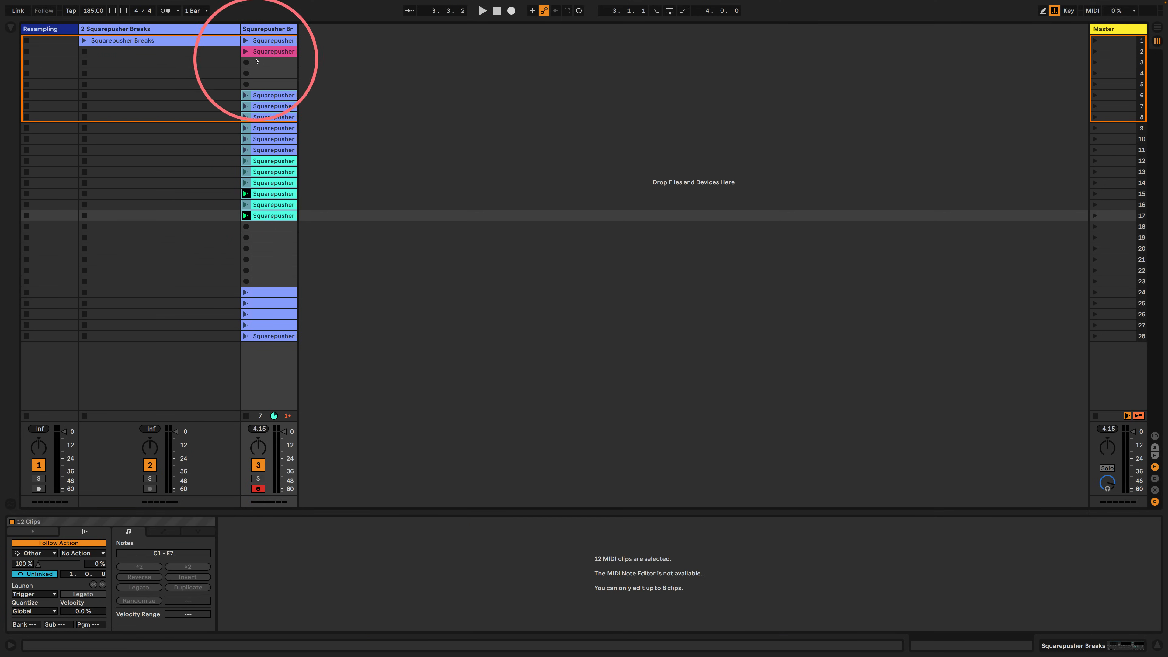
left_click(245, 97)
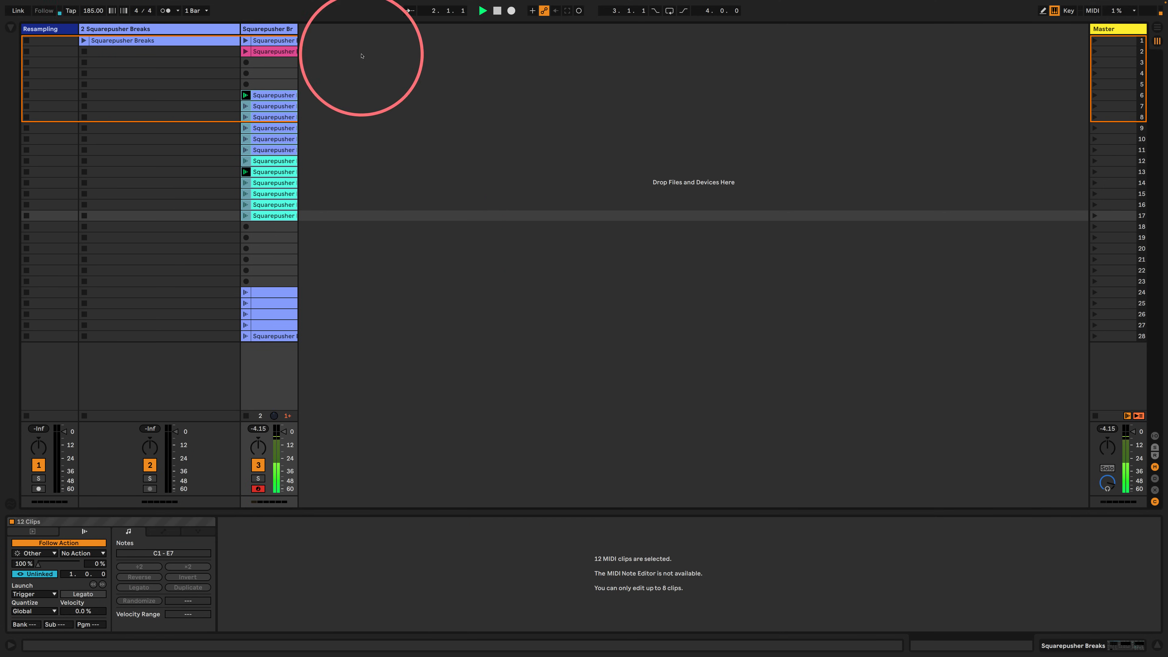
- Widen the third track, move its slot 24 clip to slot 22, and set that clip's loop length to 4.0.0
left_click_drag(298, 28, 491, 33)
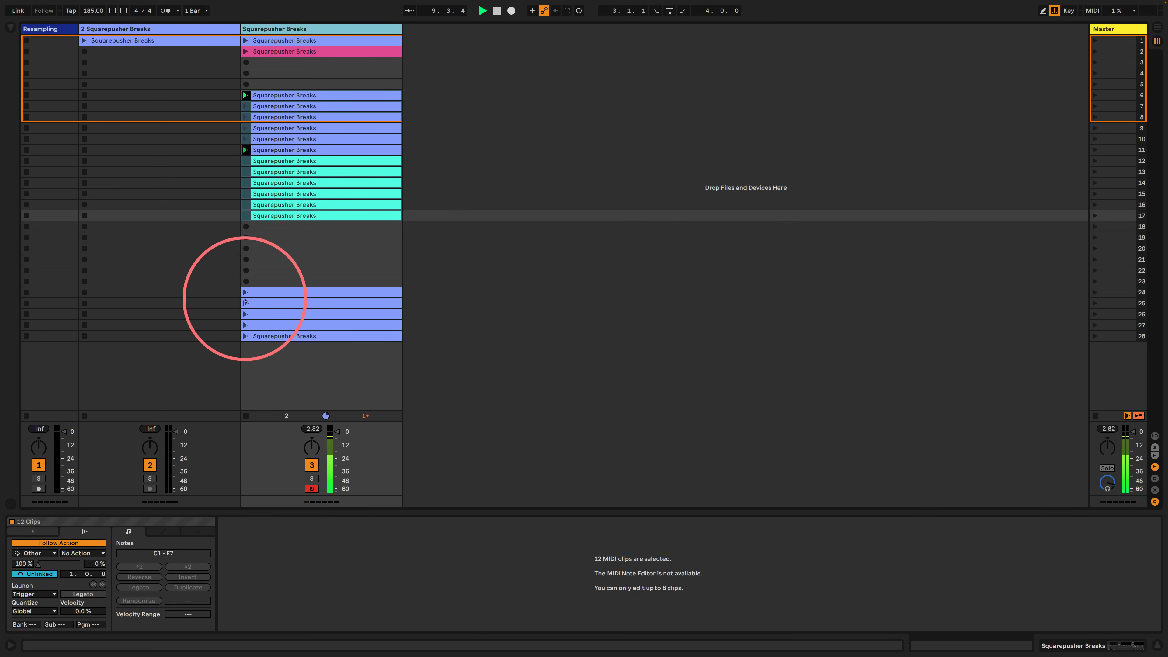
left_click_drag(300, 294, 246, 274)
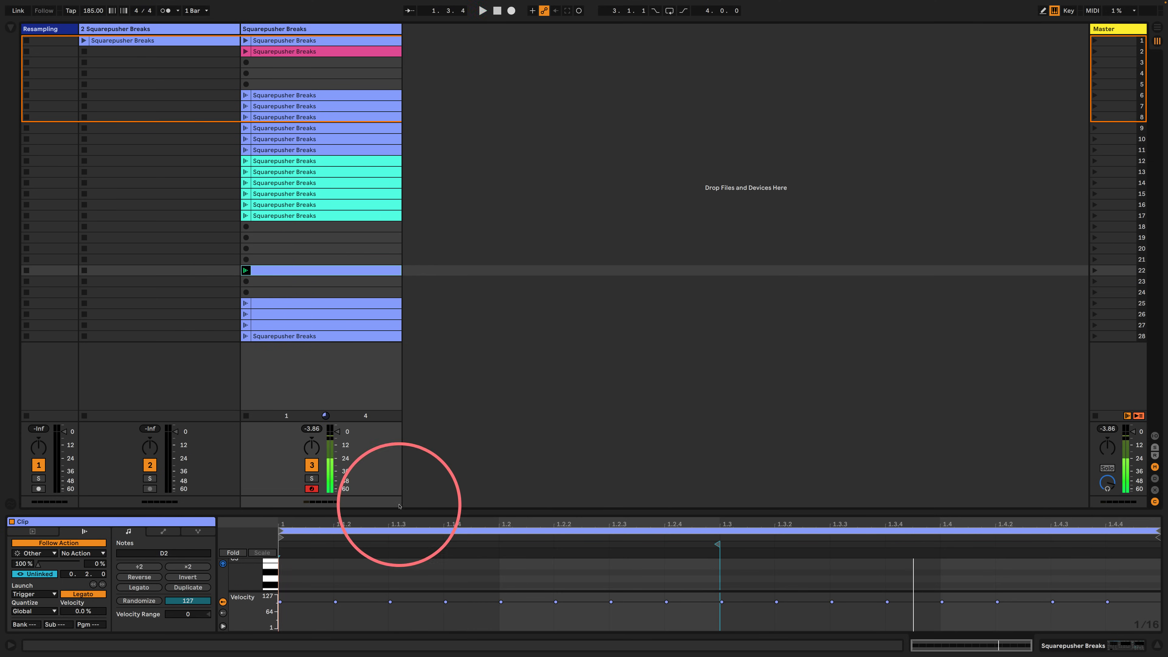
left_click_drag(421, 510, 417, 417)
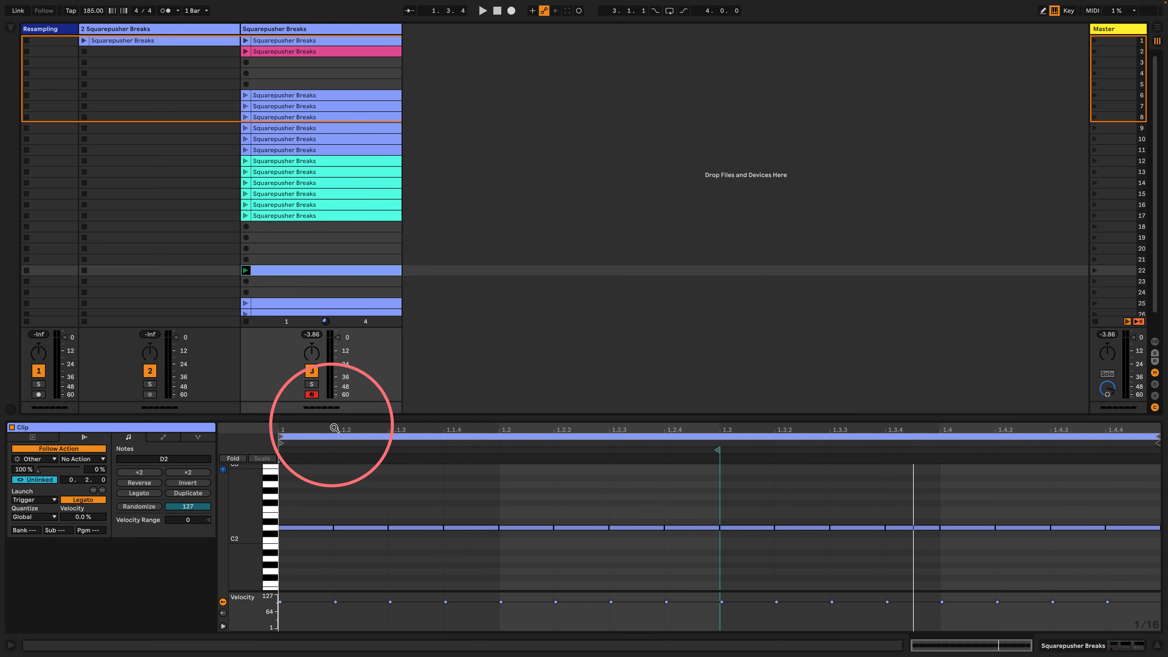
left_click(32, 436)
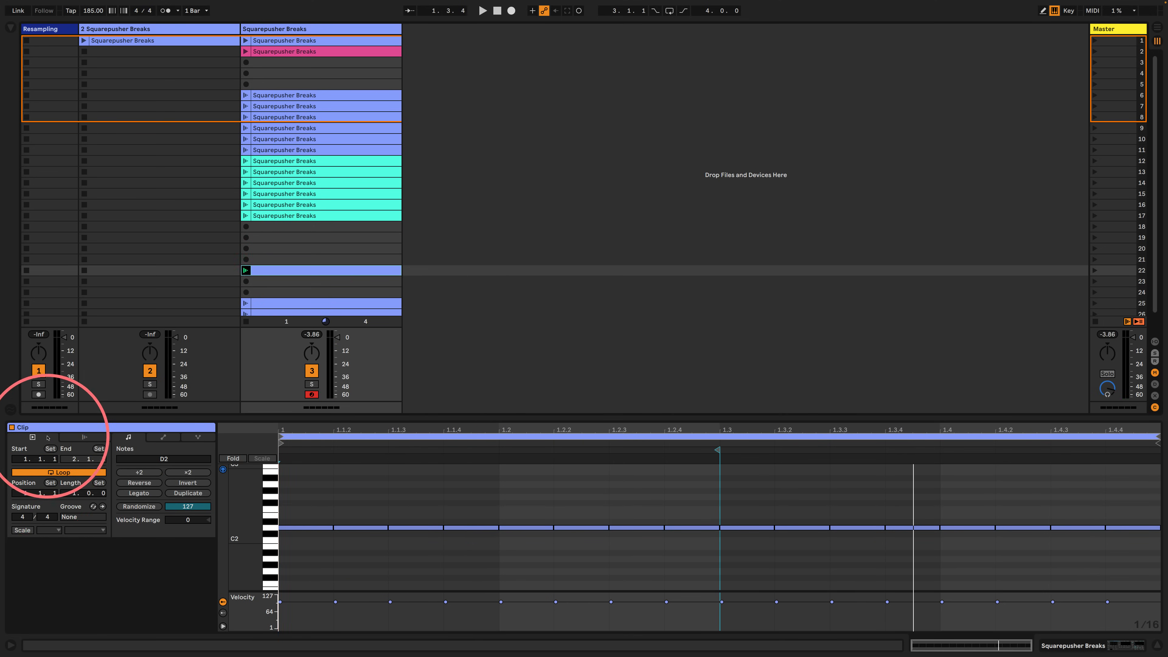
left_click_drag(64, 495, 64, 496)
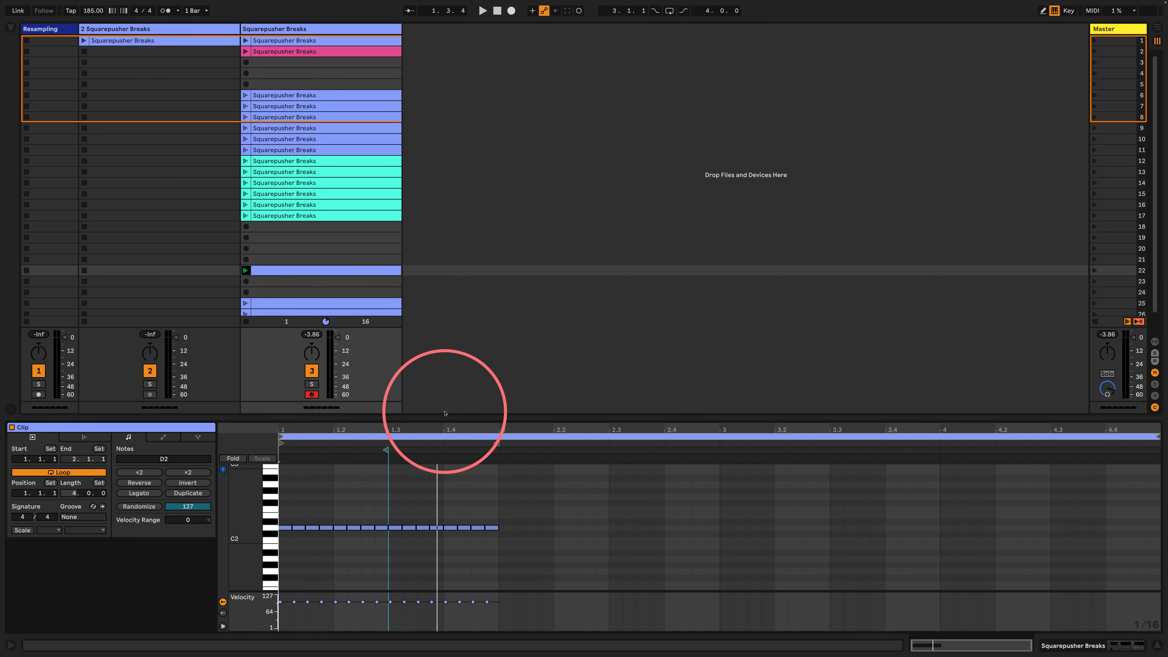
- Copy the slot 22 clip's repeated D2 notes into bars 2 to 4 at different pitches, ending on G1, and launch the clip
left_click_drag(441, 415, 453, 248)
left_click_drag(492, 396, 957, 408)
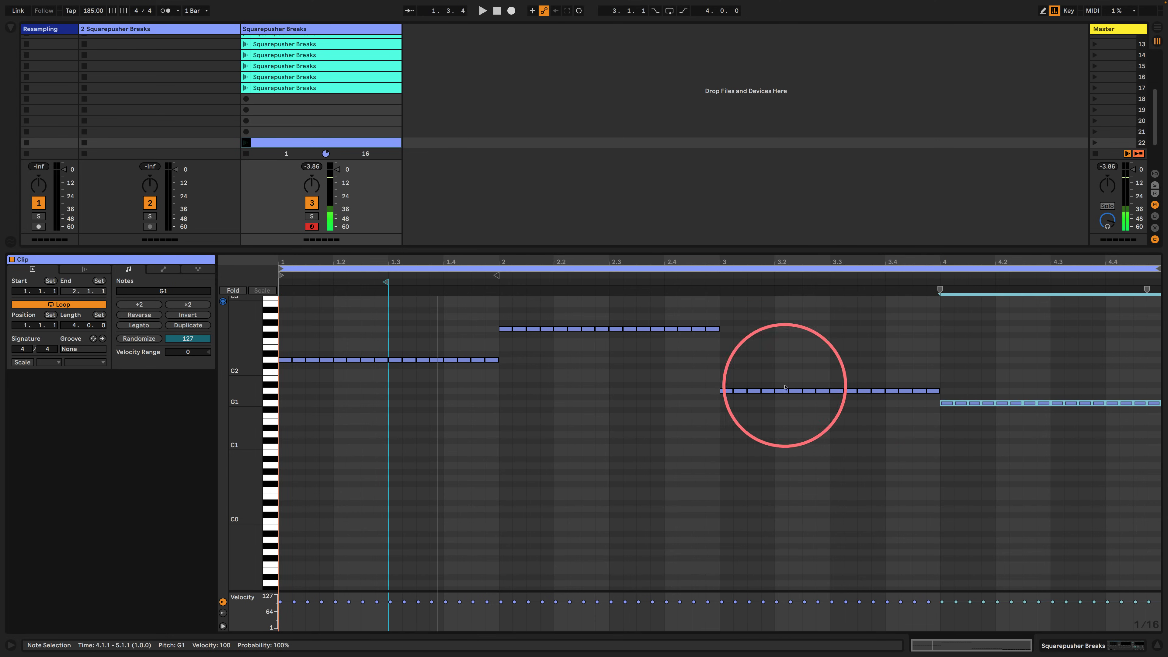
left_click(245, 143)
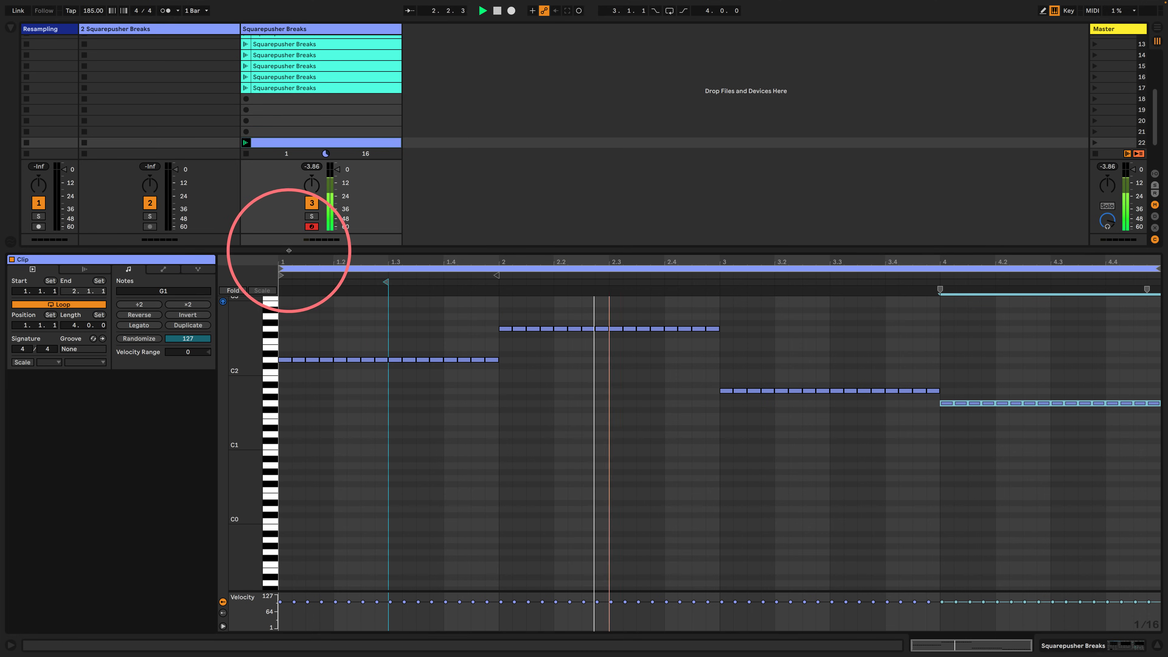
- Show the slot 22 clip's MIDI Ctrl envelope for Pitch Bend
left_click(163, 270)
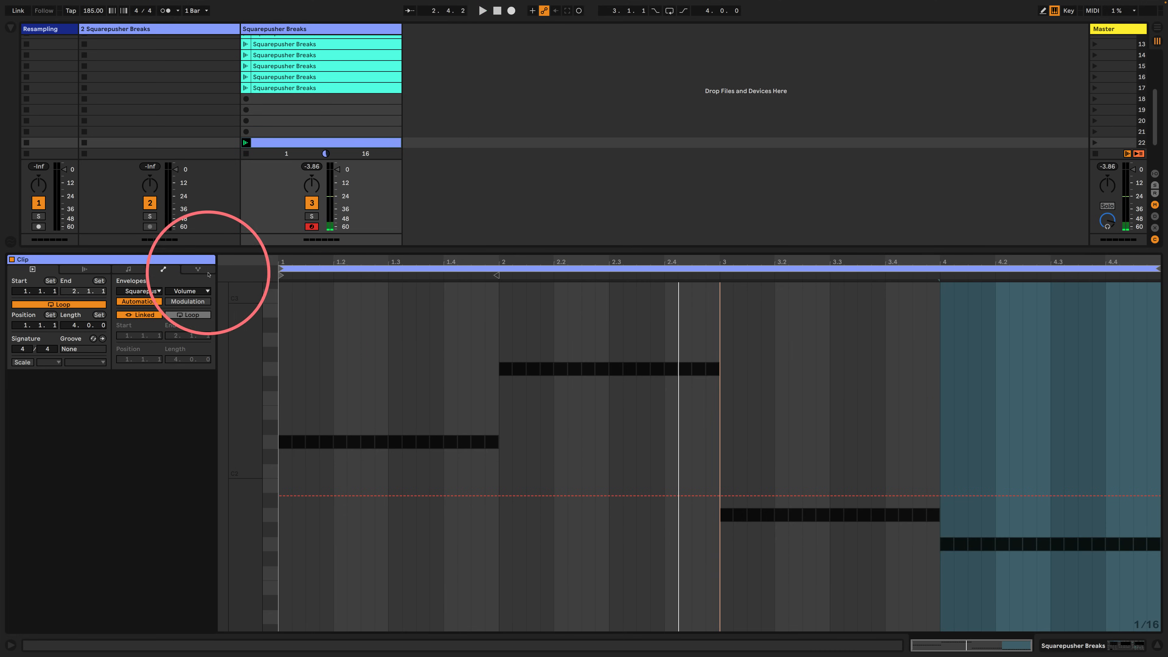
left_click(141, 291)
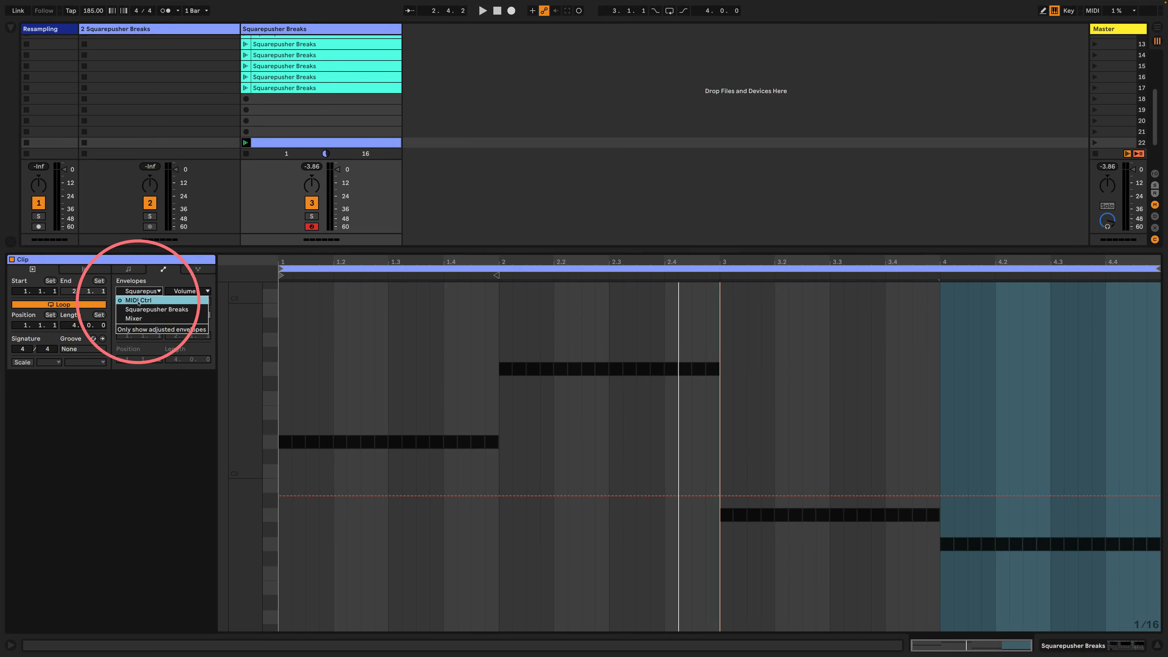
left_click(156, 296)
left_click(183, 291)
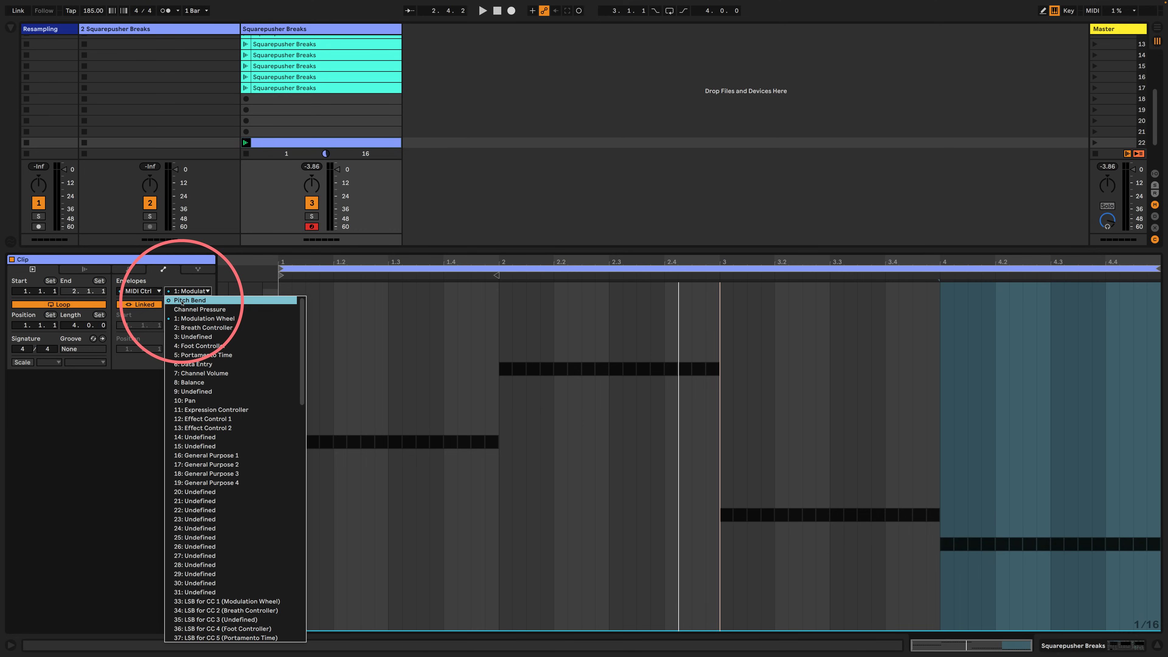
left_click(189, 300)
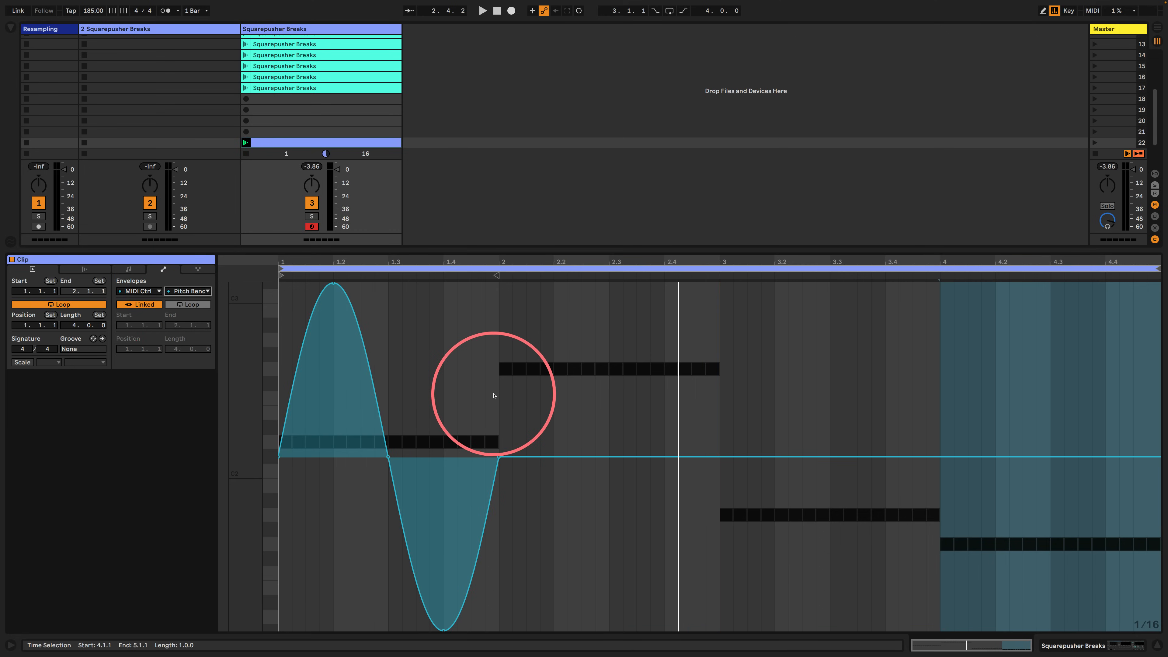
- Insert a sine shape in bar 2 of the Pitch Bend envelope and duplicate it into bars 3 and 4
left_click_drag(494, 425, 697, 413)
right_click(676, 406)
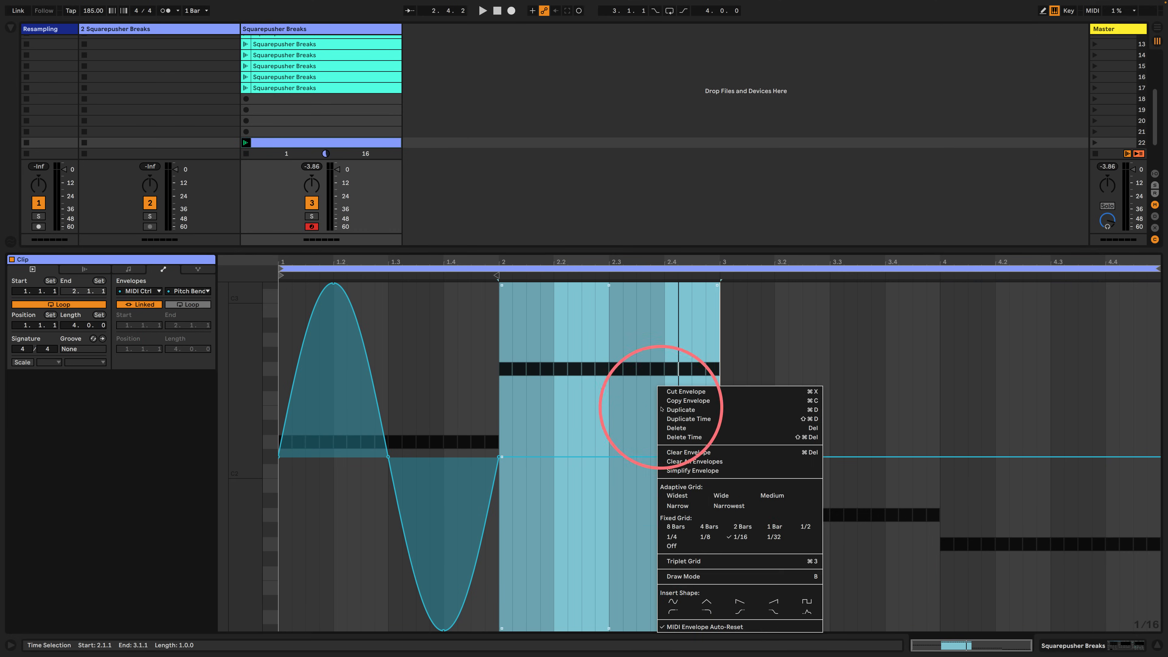
left_click(675, 602)
left_click(726, 401)
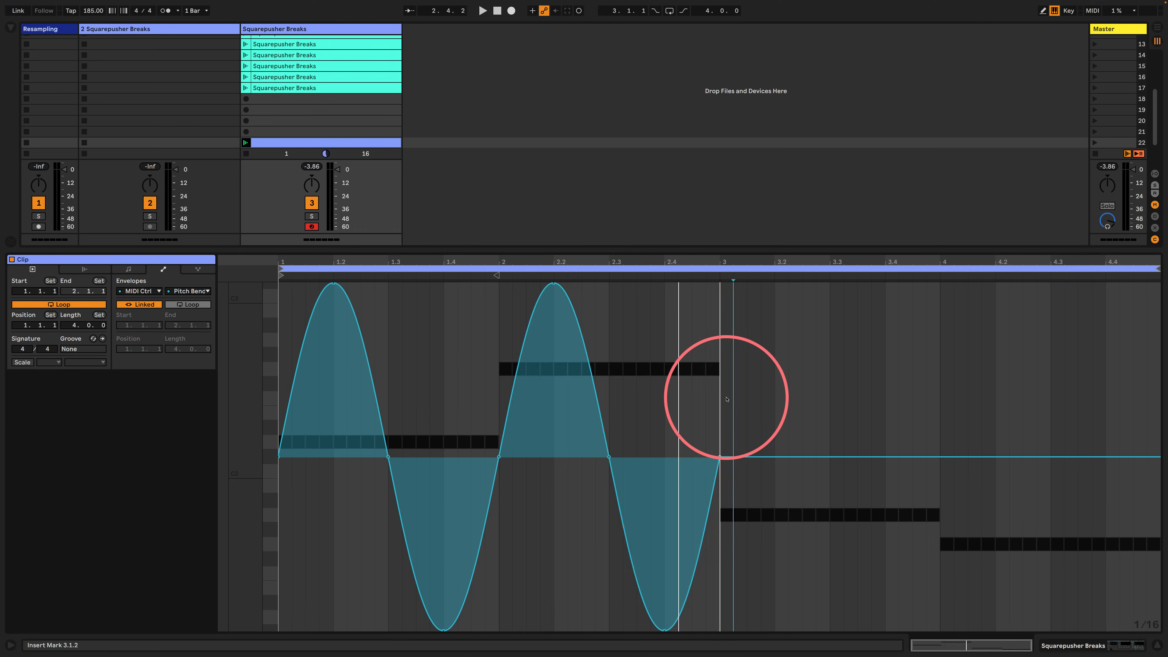
mouse_move(721, 390)
left_mouse_down()
mouse_move(482, 391)
mouse_move(498, 393)
left_mouse_up()
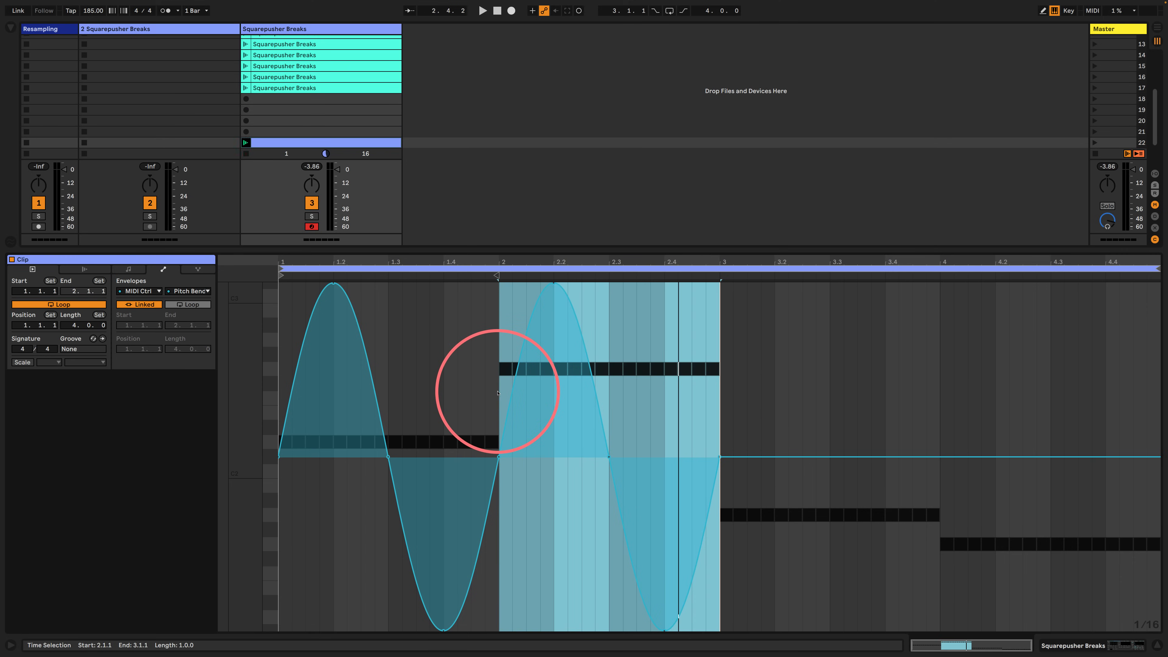
key("ctrl+d")
key("ctrl+d")
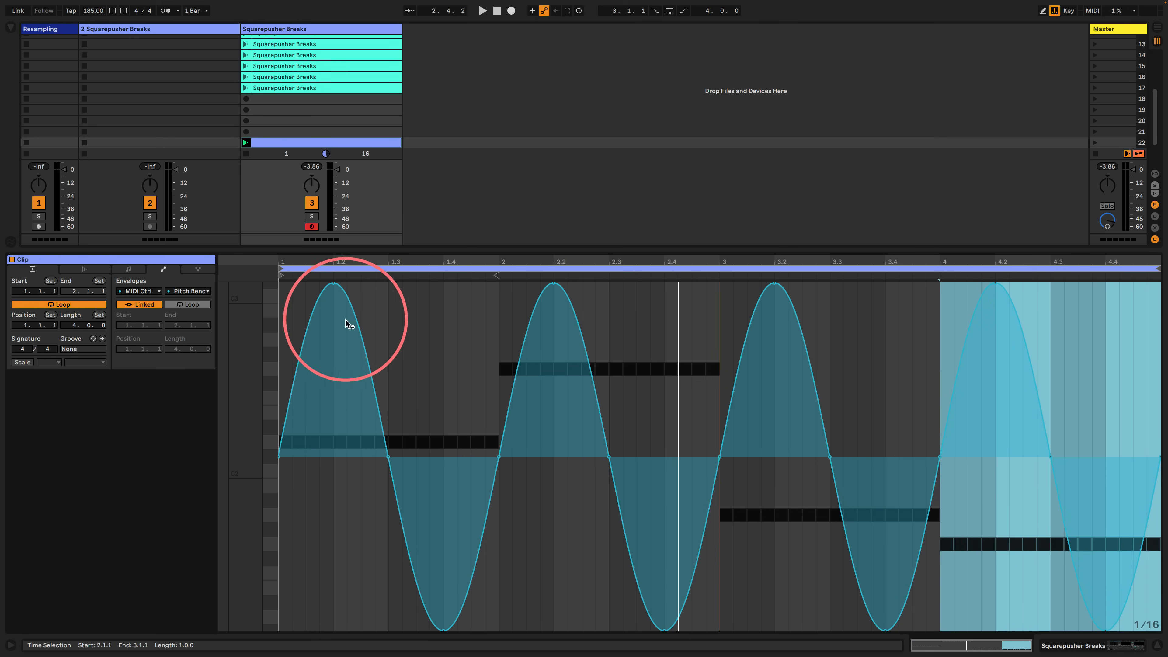
- Audition the edited pitch-bend clip, shrink the clip editor, and move the clip from slot 22 back to slot 24
key("space")
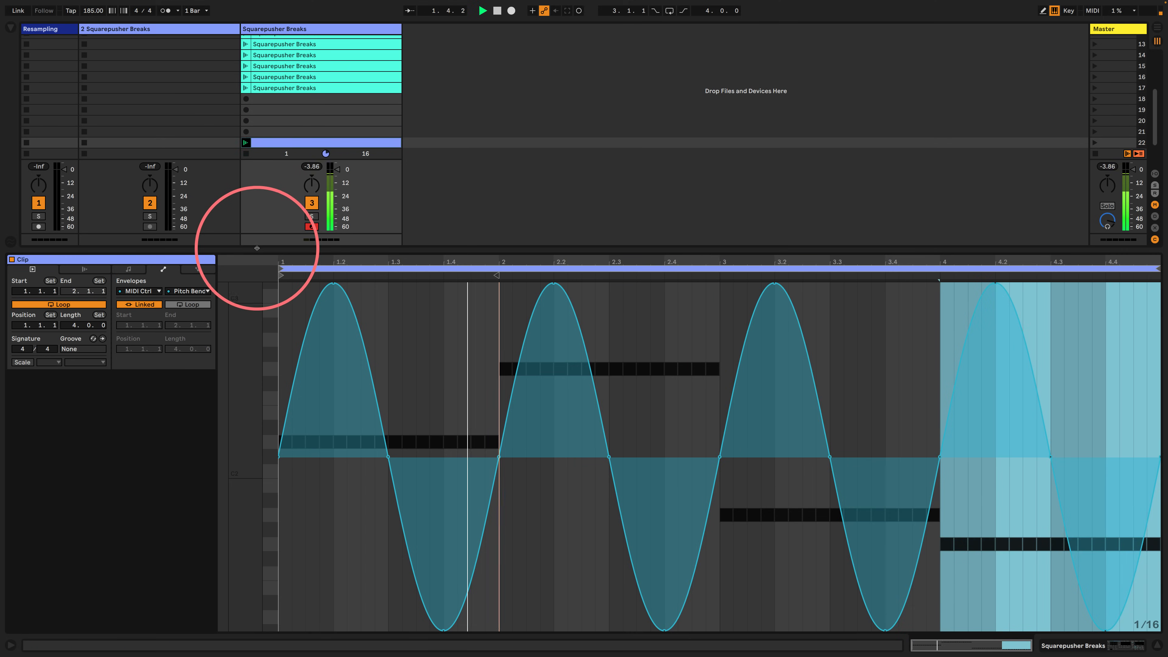
left_click_drag(252, 247, 248, 477)
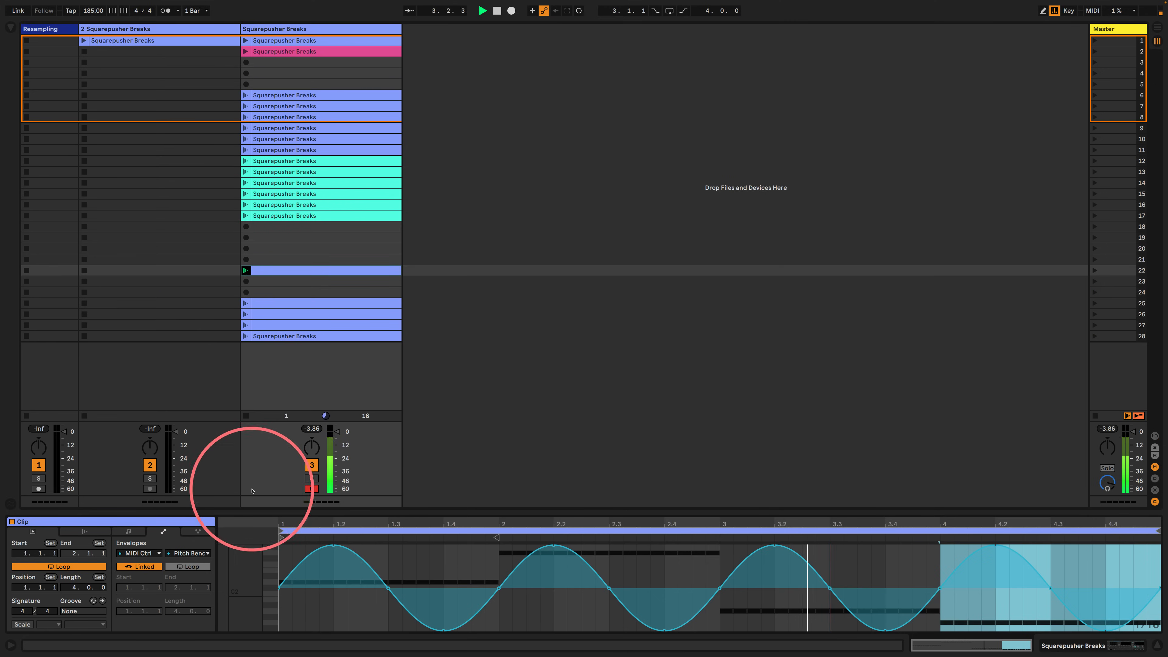
left_click_drag(287, 273, 284, 294)
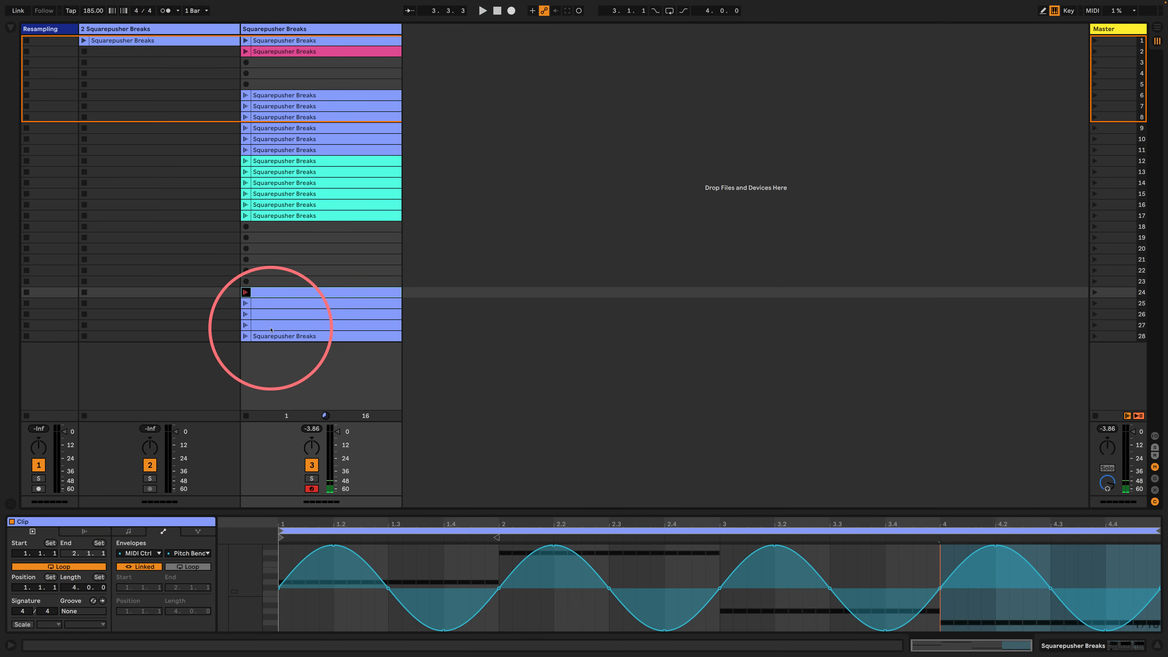
- Set the follow action time of the five clips in slots 24 to 28 to 0.1.0 and launch the clip in slot 24
left_click(276, 336, "shift")
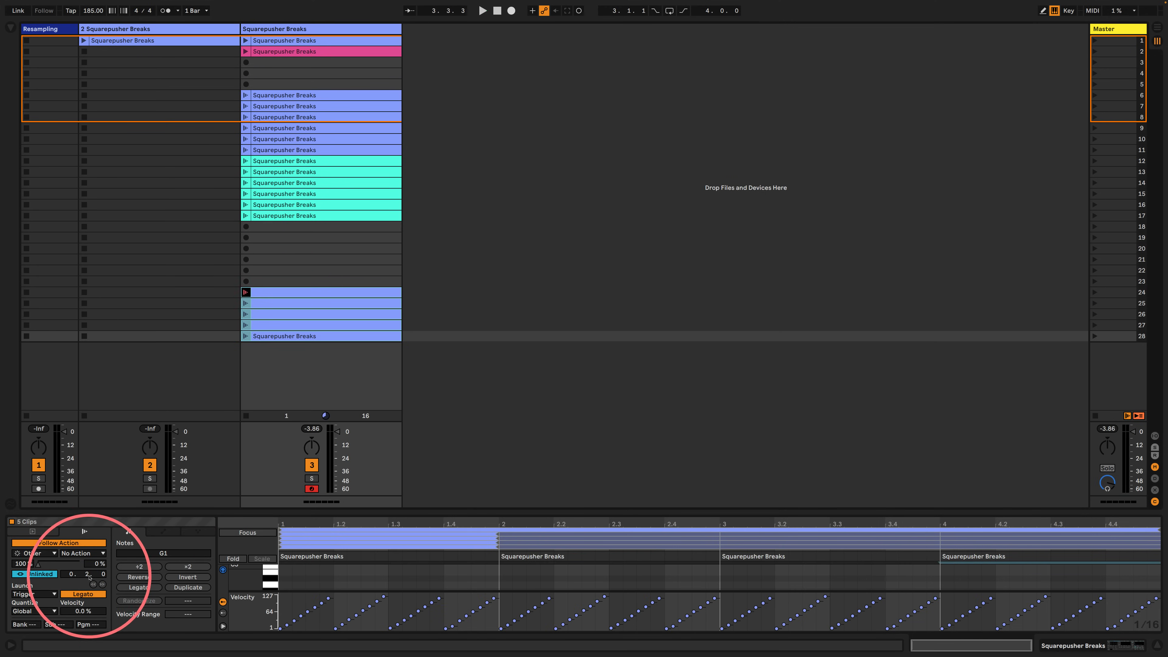
left_click_drag(86, 573, 78, 579)
left_click(245, 292)
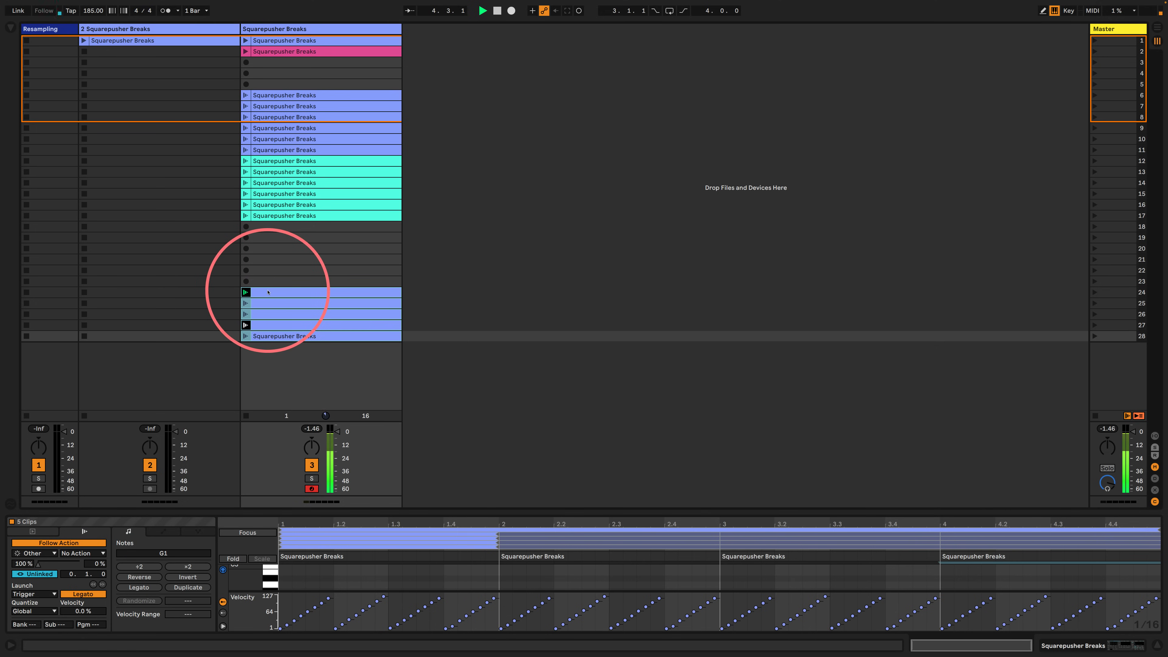
- Move the five clips from slots 24 to 28 up to slots 18 to 22 and audition playback from the slot 6 clip
left_click_drag(268, 293, 265, 227)
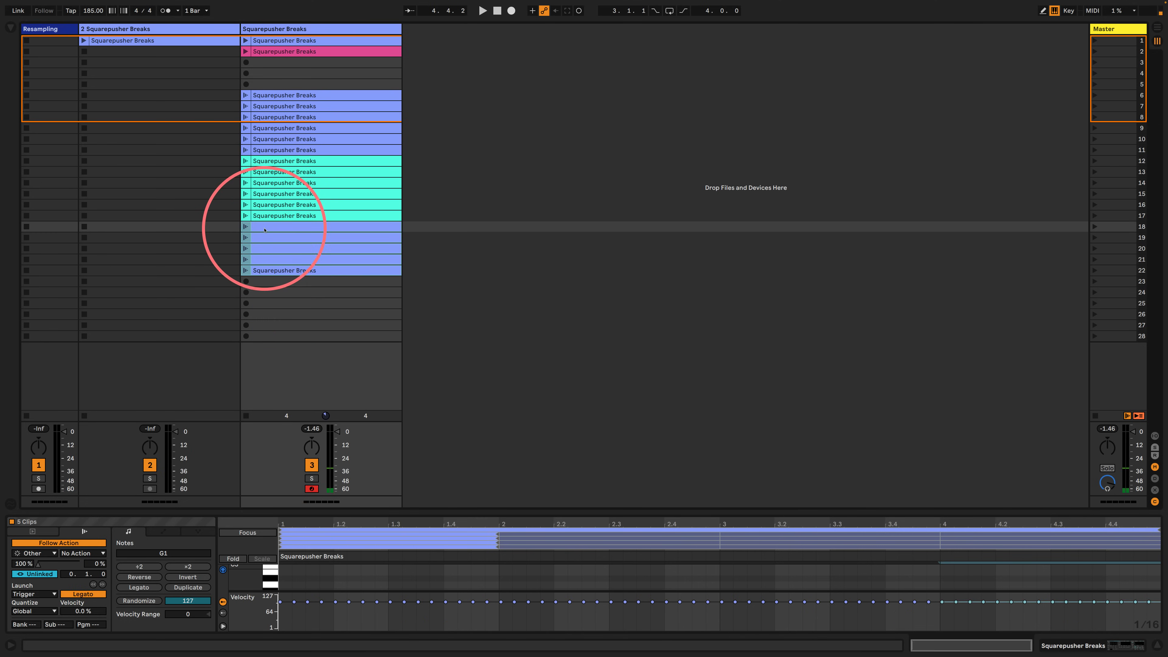
left_click(245, 95)
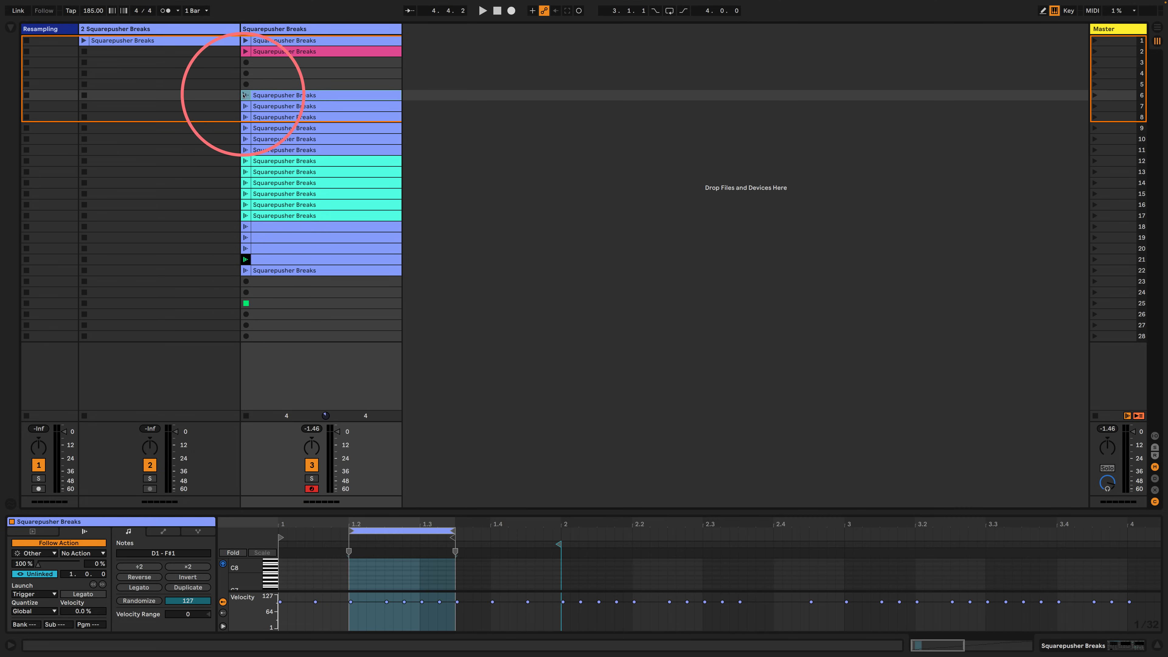
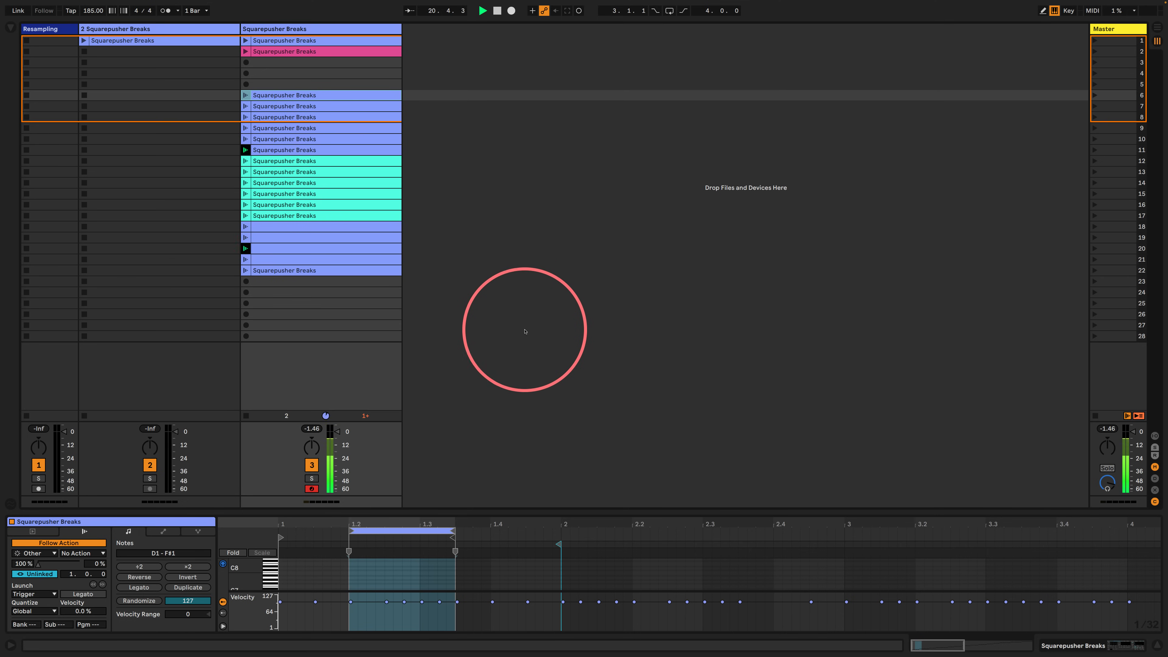
- Add a Phaser-Flanger audio effect after the Sampler on the Squarepusher Breaks MIDI track
left_click(1055, 647)
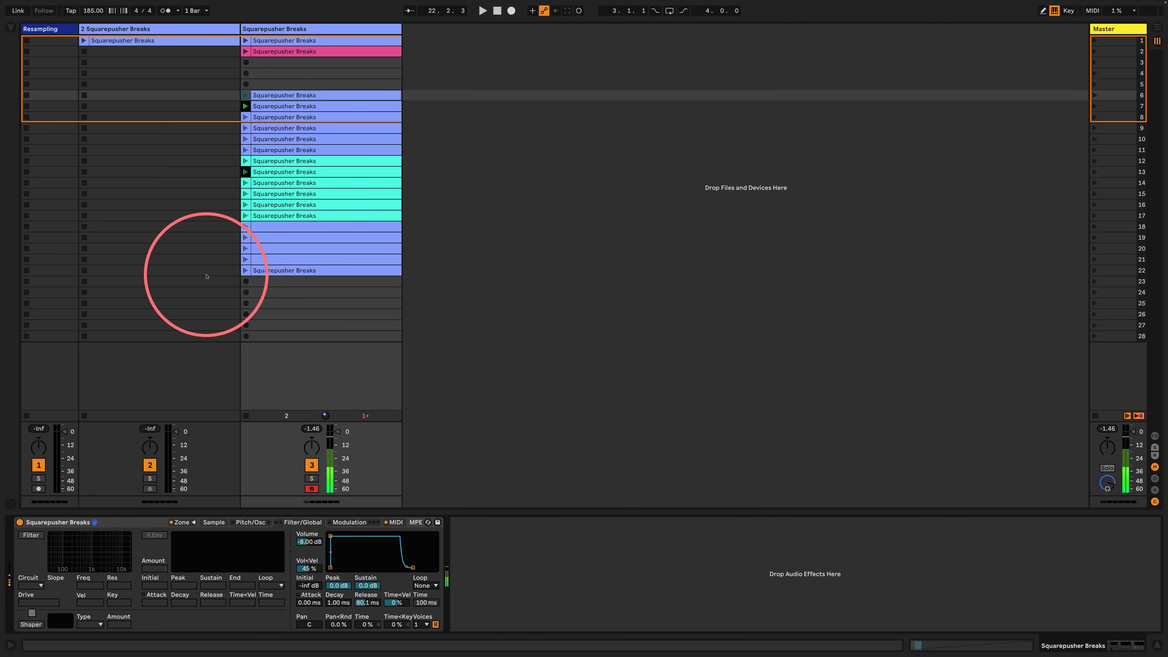
left_click(11, 28)
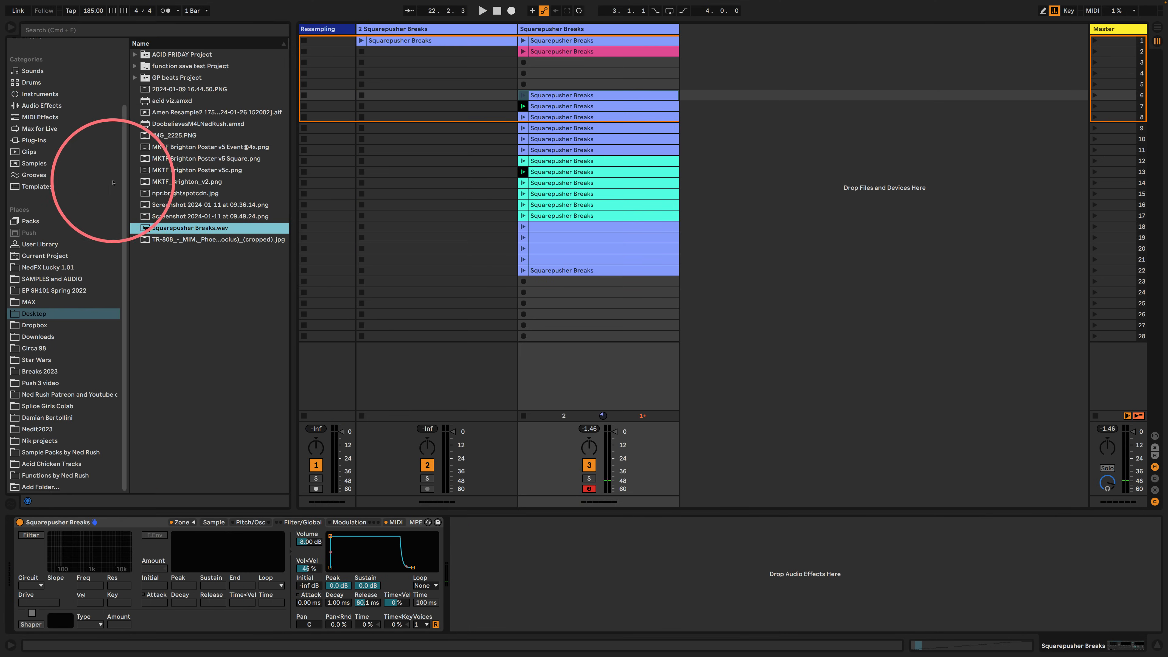
left_click(37, 105)
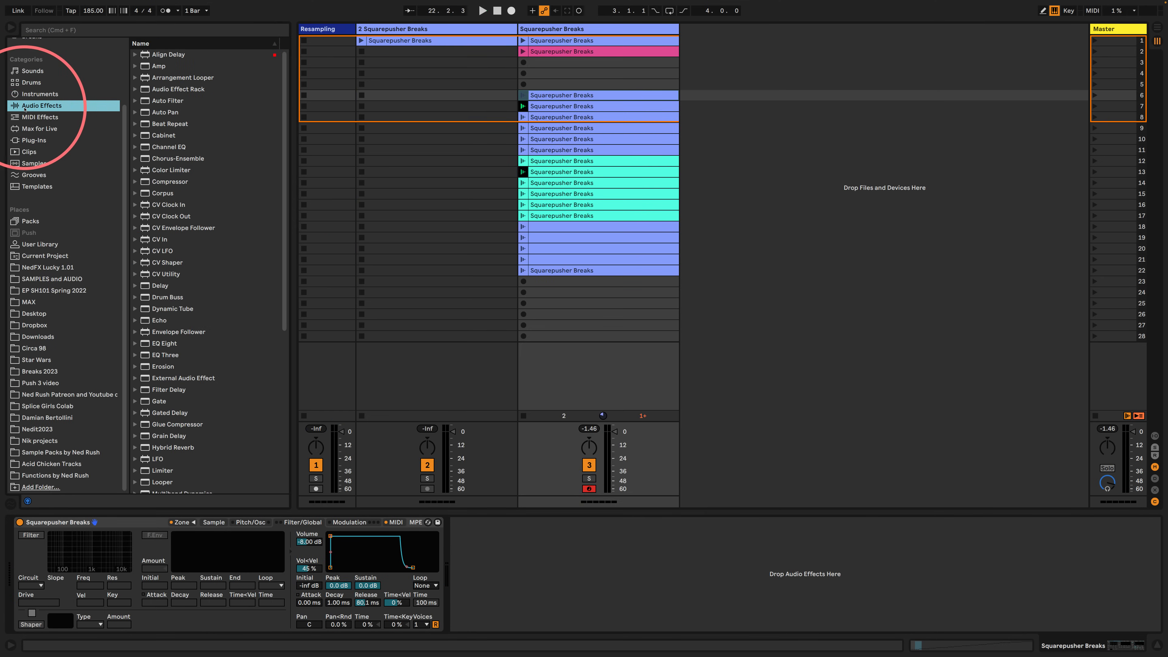
scroll(148, 348, "down", 6)
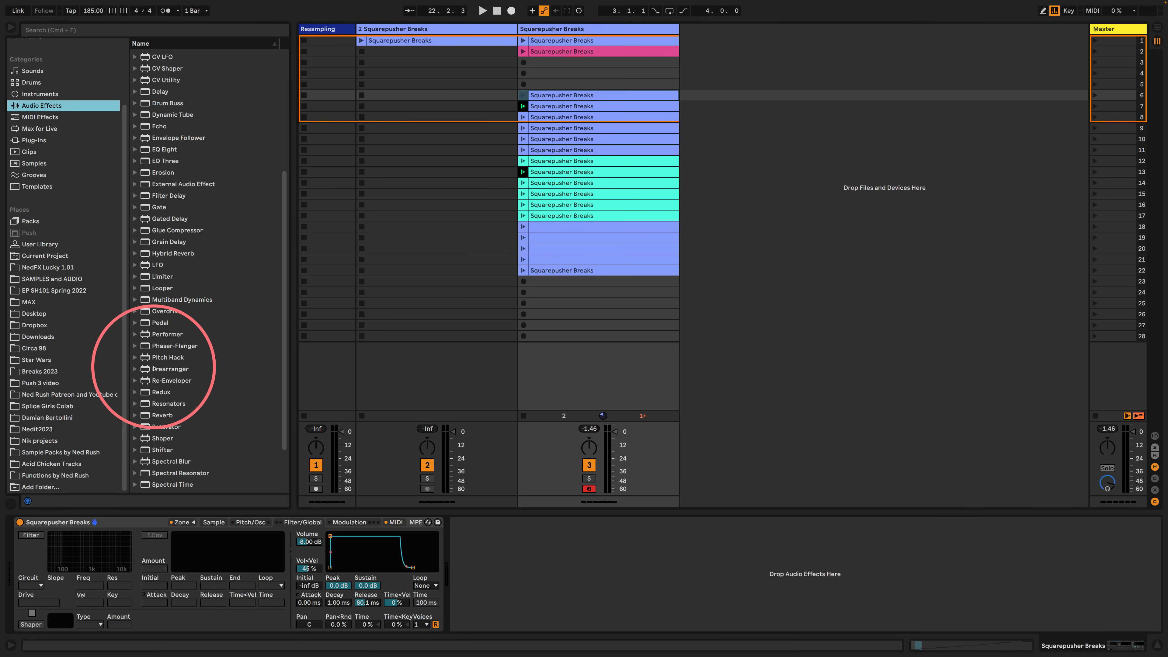
left_click_drag(153, 345, 531, 550)
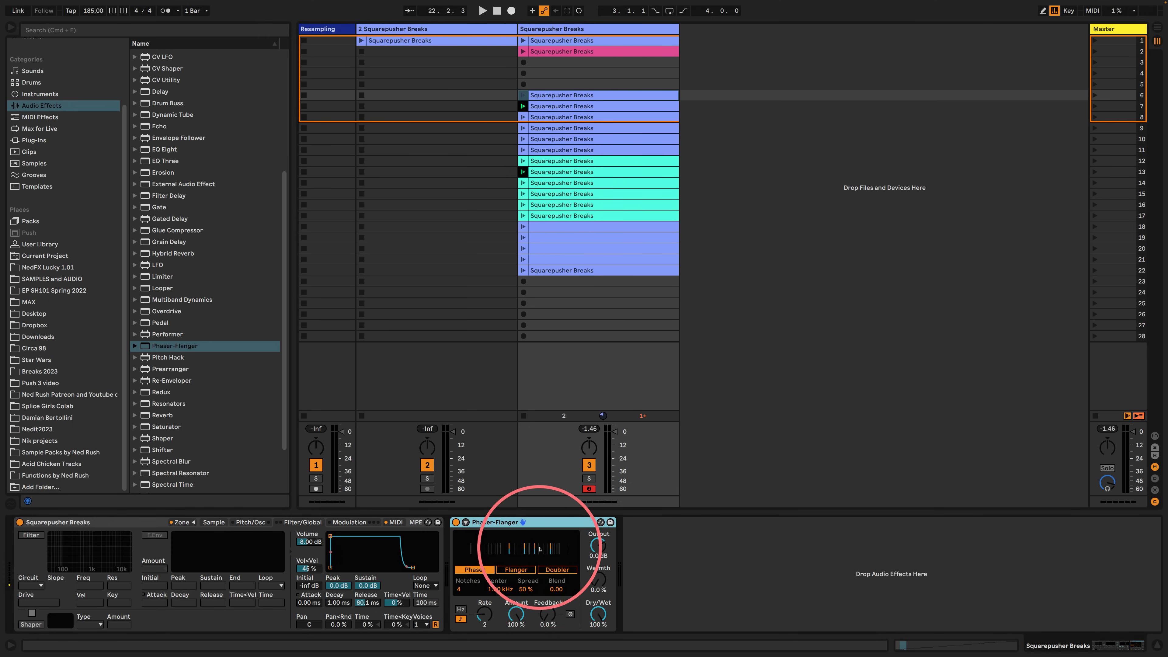
- Audition the Phaser-Flanger in Flanger mode, expand its controls, and set Amount to 0.8 % and Feedback to 46 %
key("space")
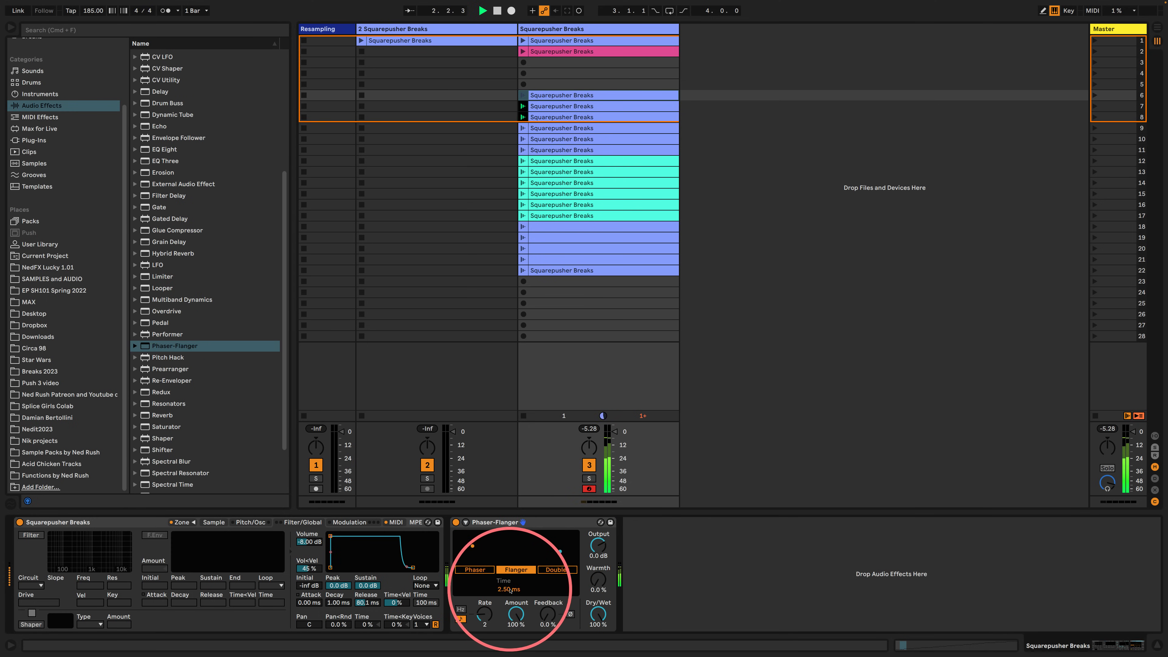
left_click_drag(516, 615, 515, 644)
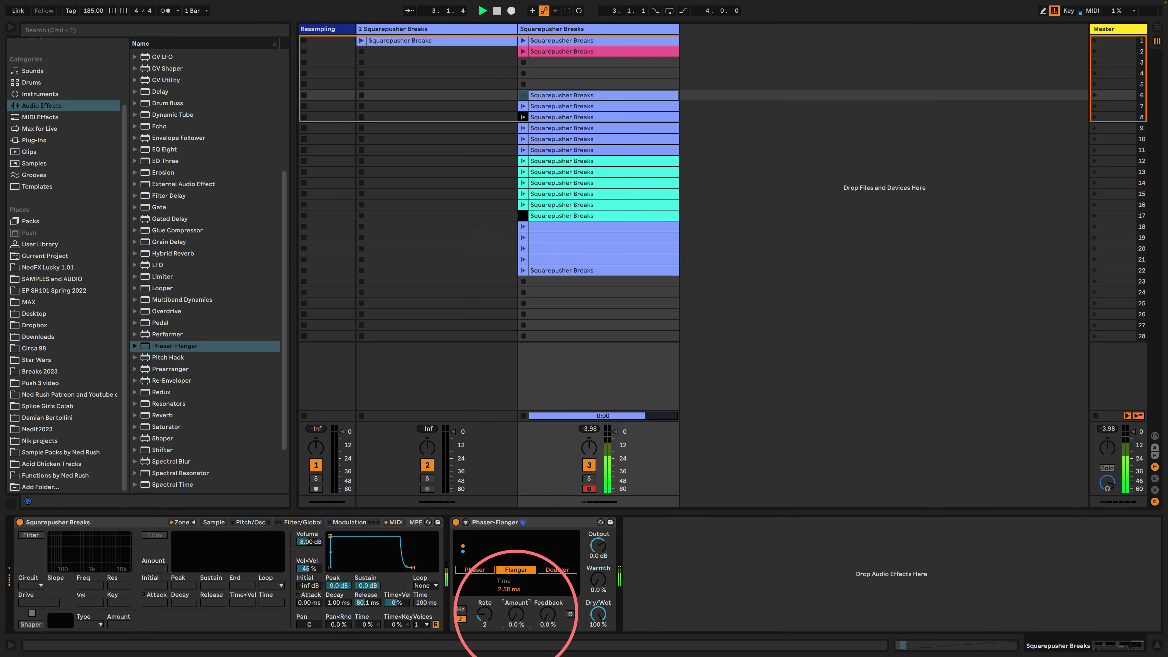
left_click(465, 522)
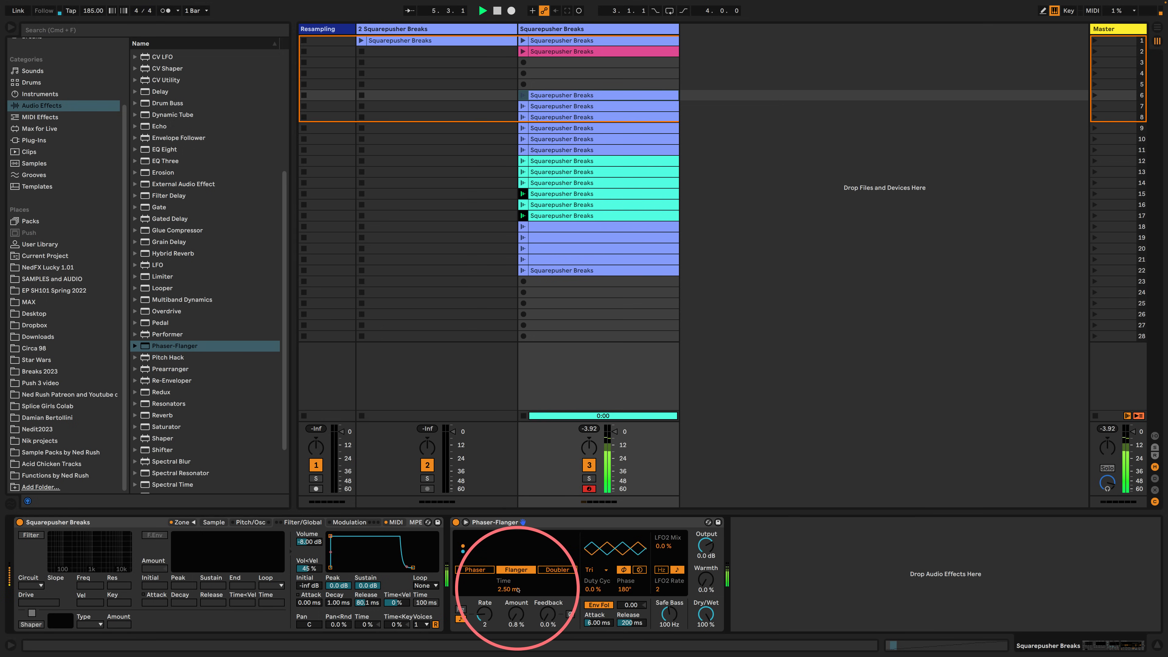
left_click_drag(547, 619, 544, 621)
key("space")
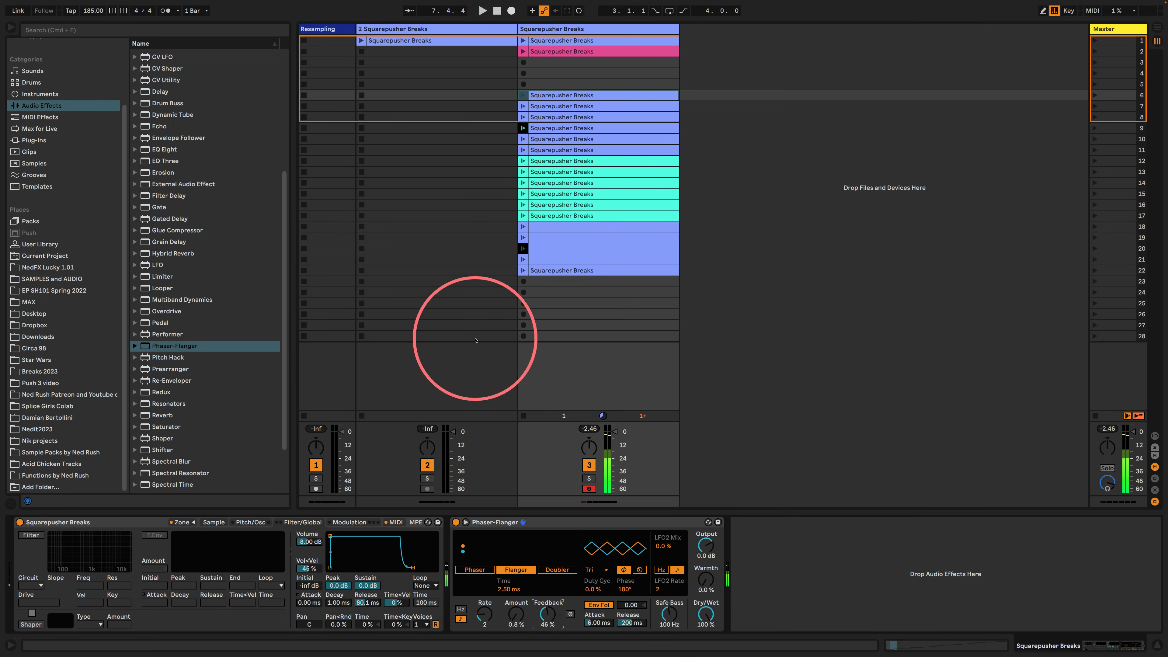
- Create a new MIDI track beside the breaks track and add an Envelope MIDI device to it
left_click(769, 163)
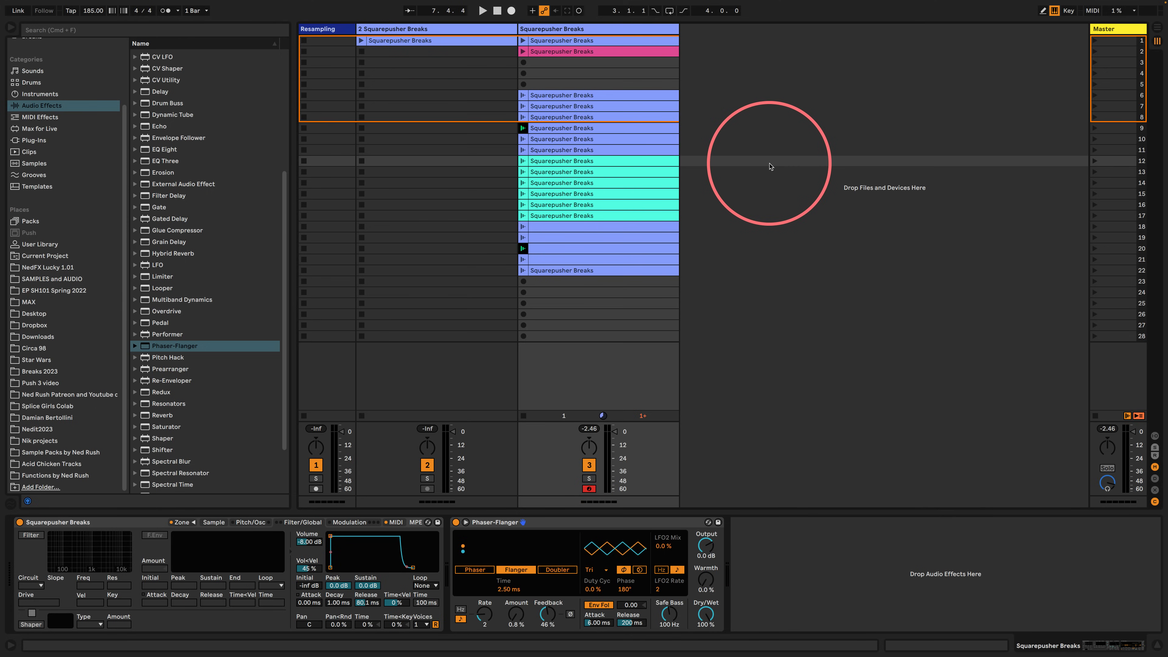
double_click(770, 166)
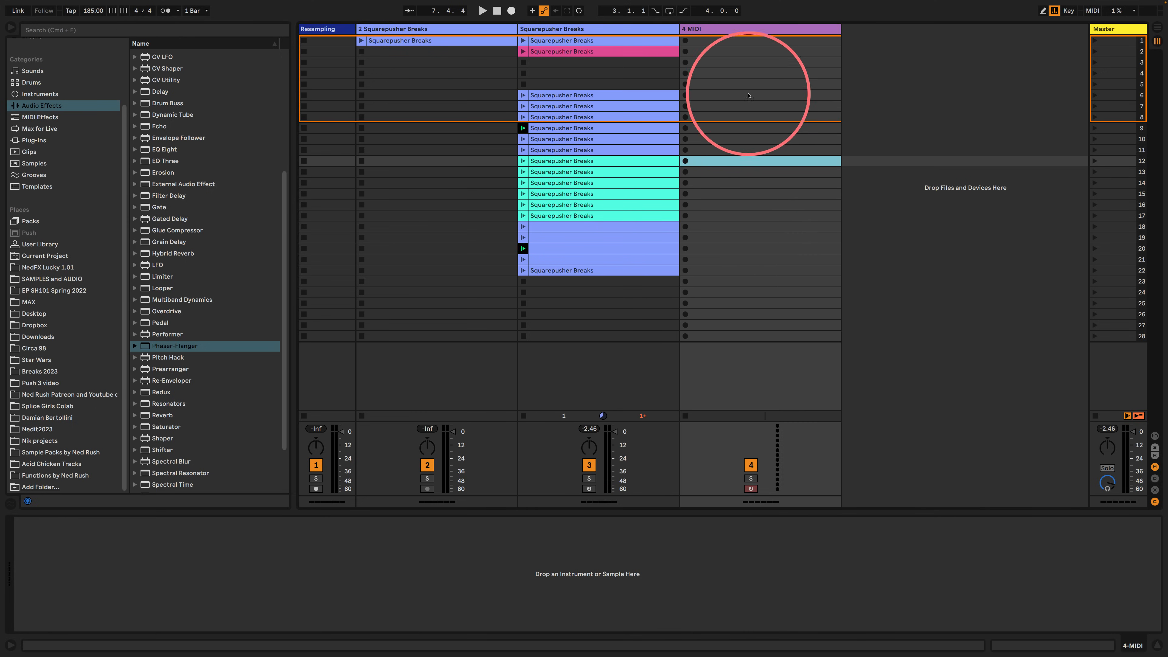
left_click(736, 30)
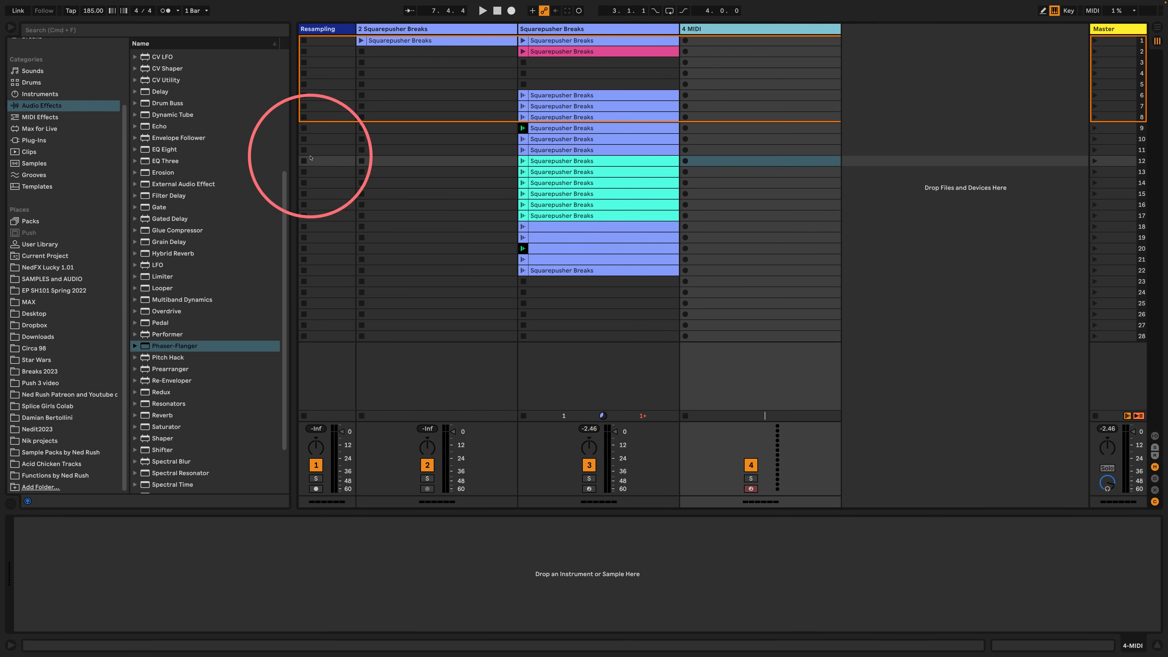
scroll(72, 235, "up", 3)
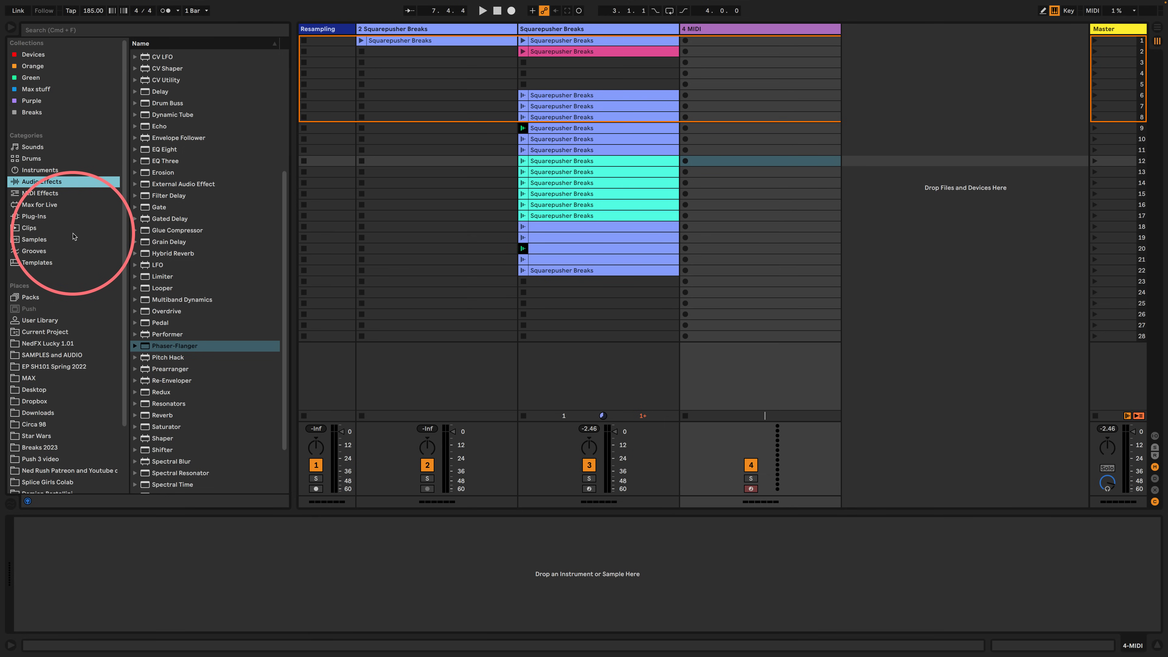
left_click(34, 195)
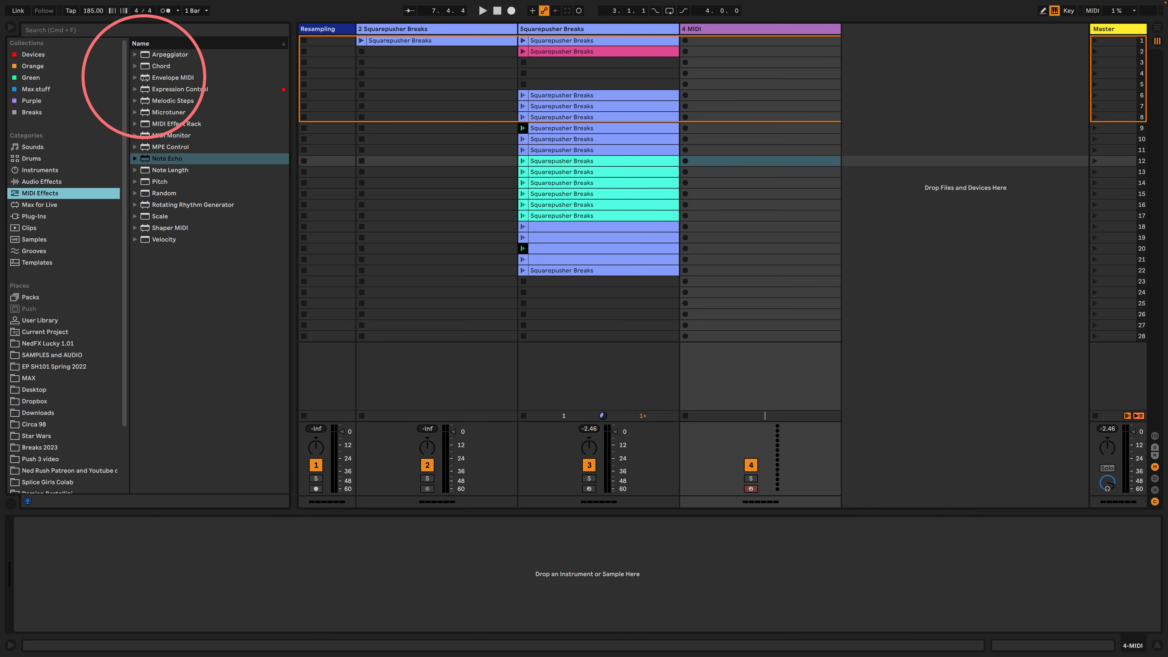
left_click_drag(142, 79, 759, 34)
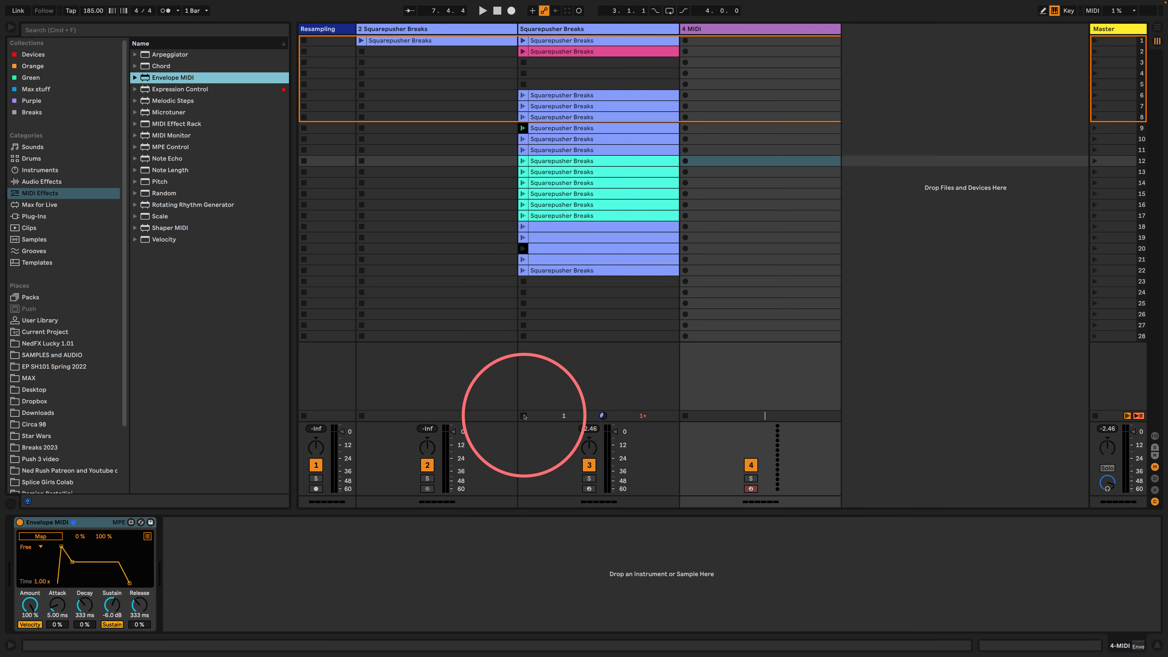
- Map the Envelope MIDI device to the Phaser-Flanger's Dry/Wet control on the Squarepusher Breaks track
left_click(49, 522)
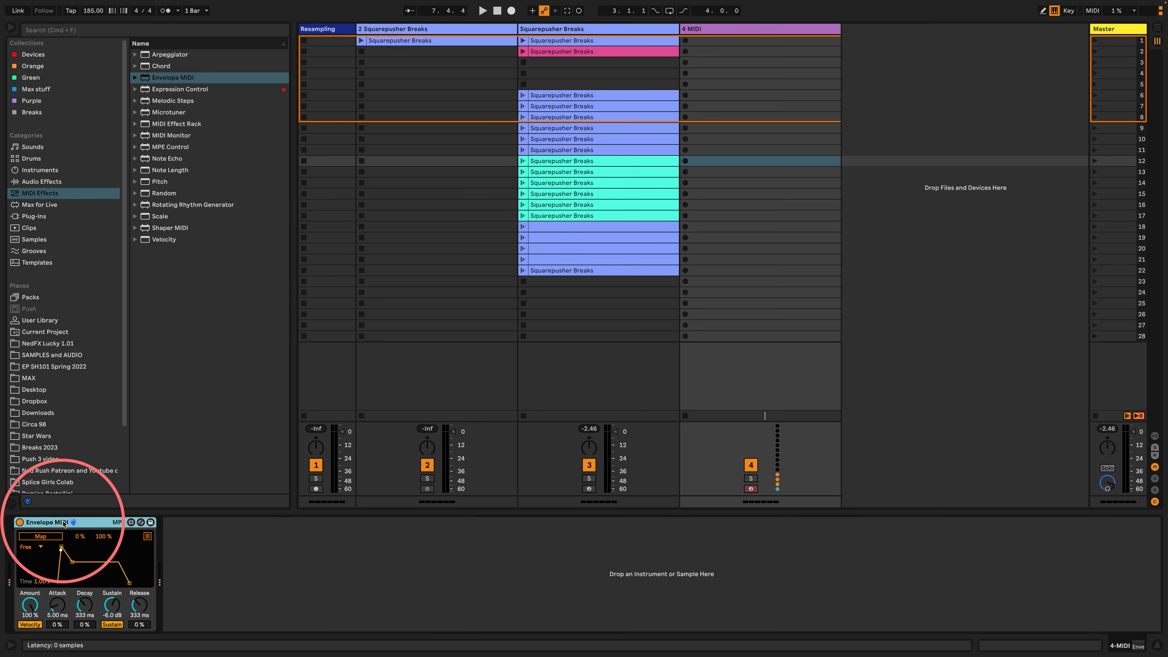
left_click(49, 538)
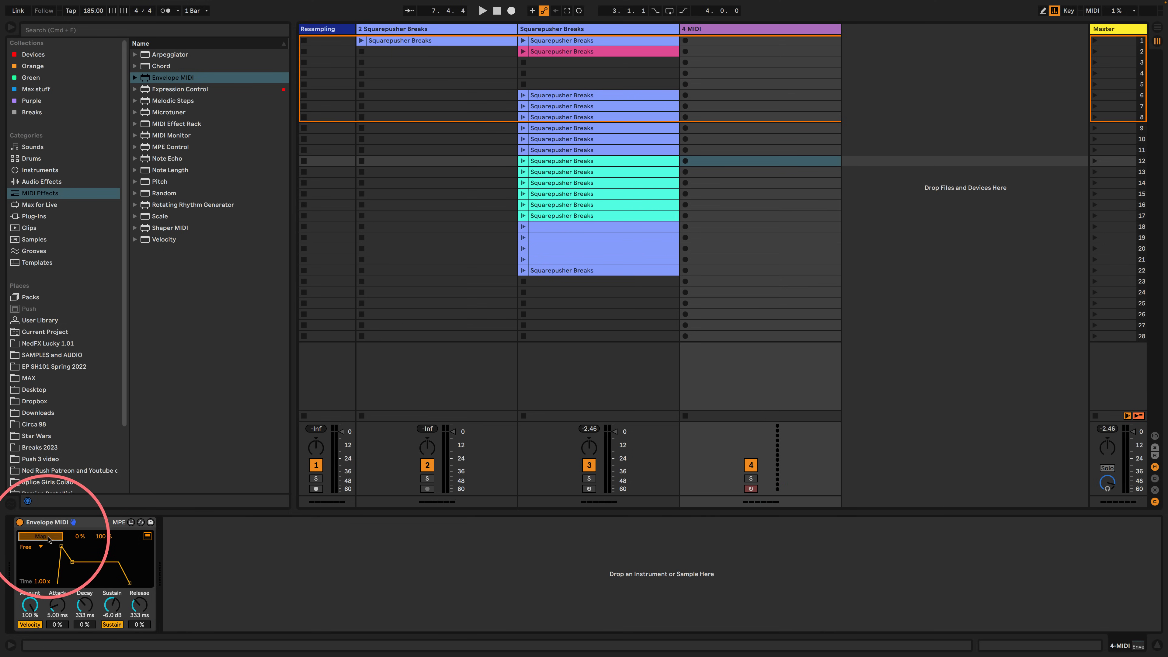
left_click(584, 29)
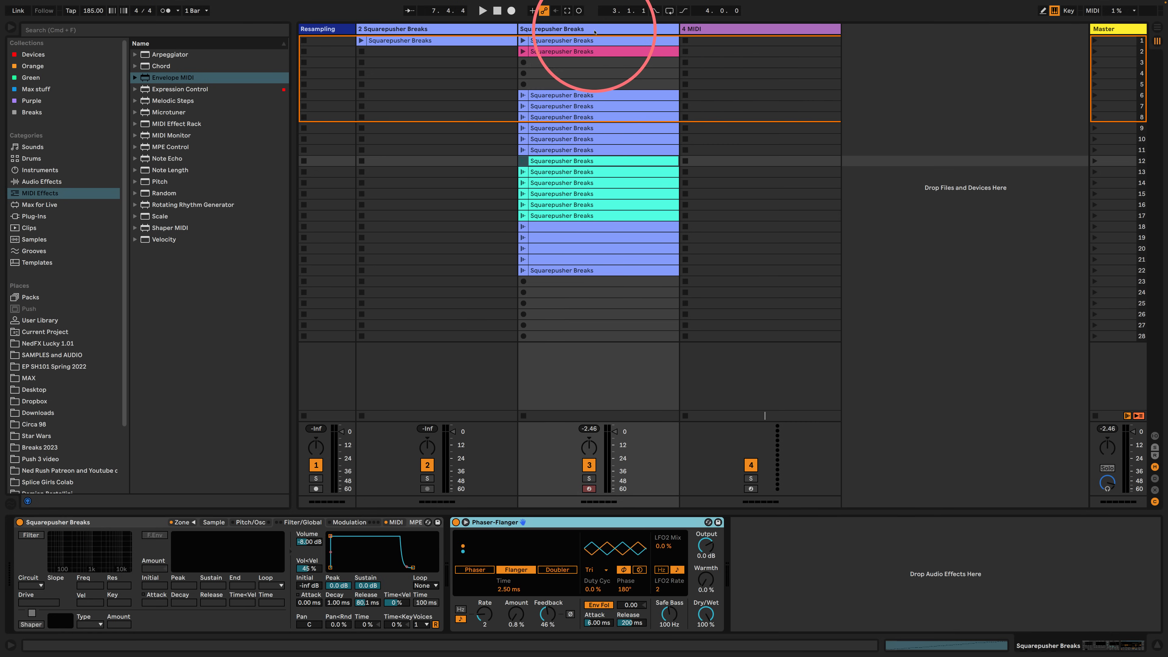
left_click(707, 617)
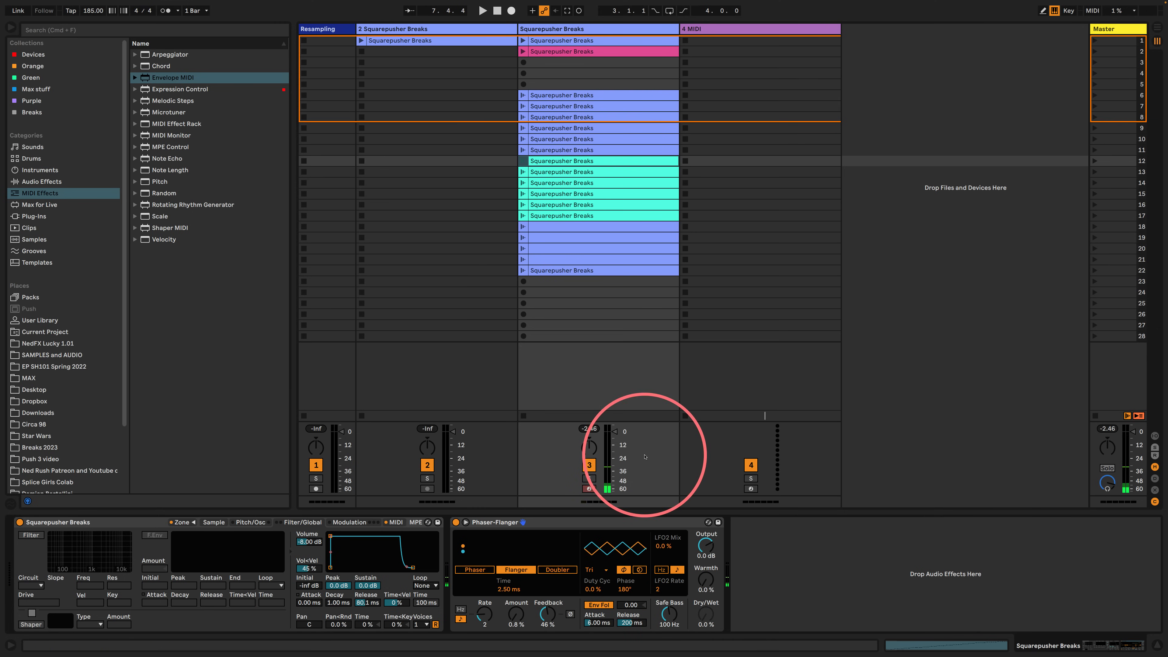
- Show the track routing section and set monitoring to Off on the breaks MIDI track and In on track 4
left_click(1154, 436)
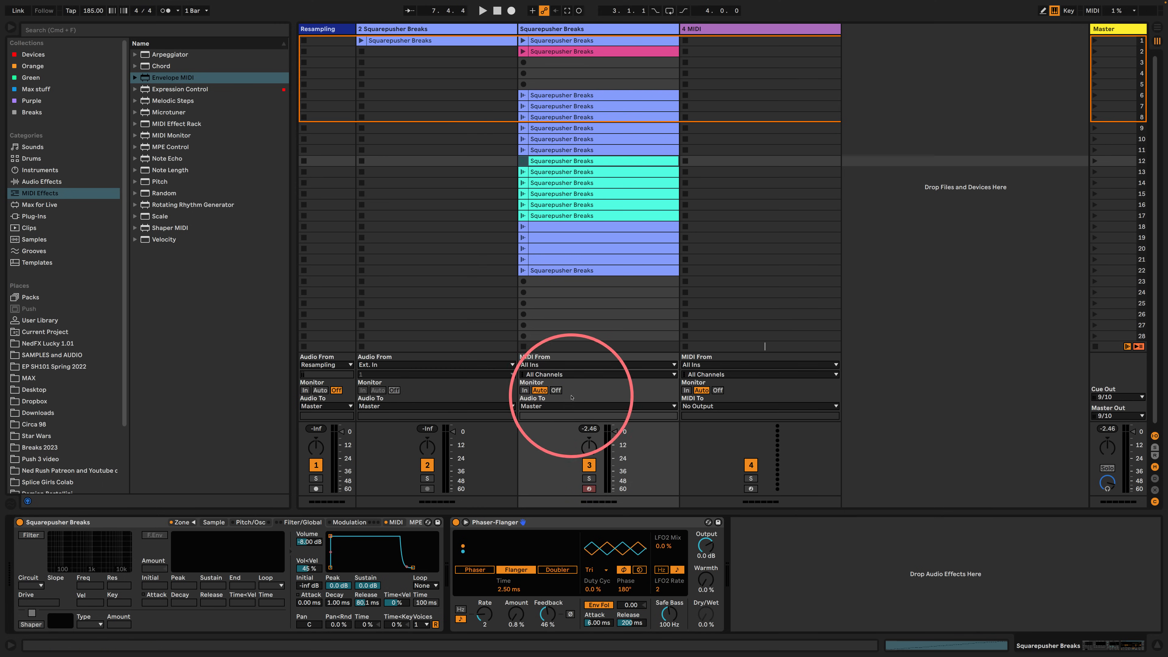
left_click(556, 390)
left_click(687, 390)
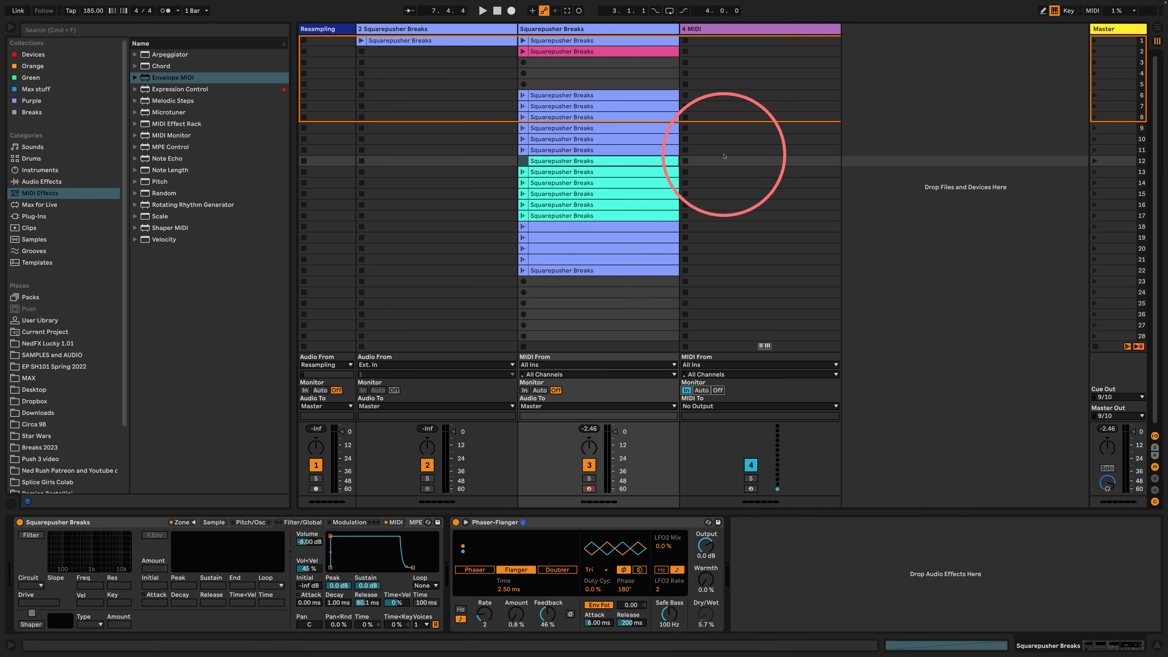
- Set Envelope MIDI to 0.10 ms attack, 1.00 ms decay, 0.0 dB sustain and 1.00 ms release, with velocity modulation off
left_click(719, 29)
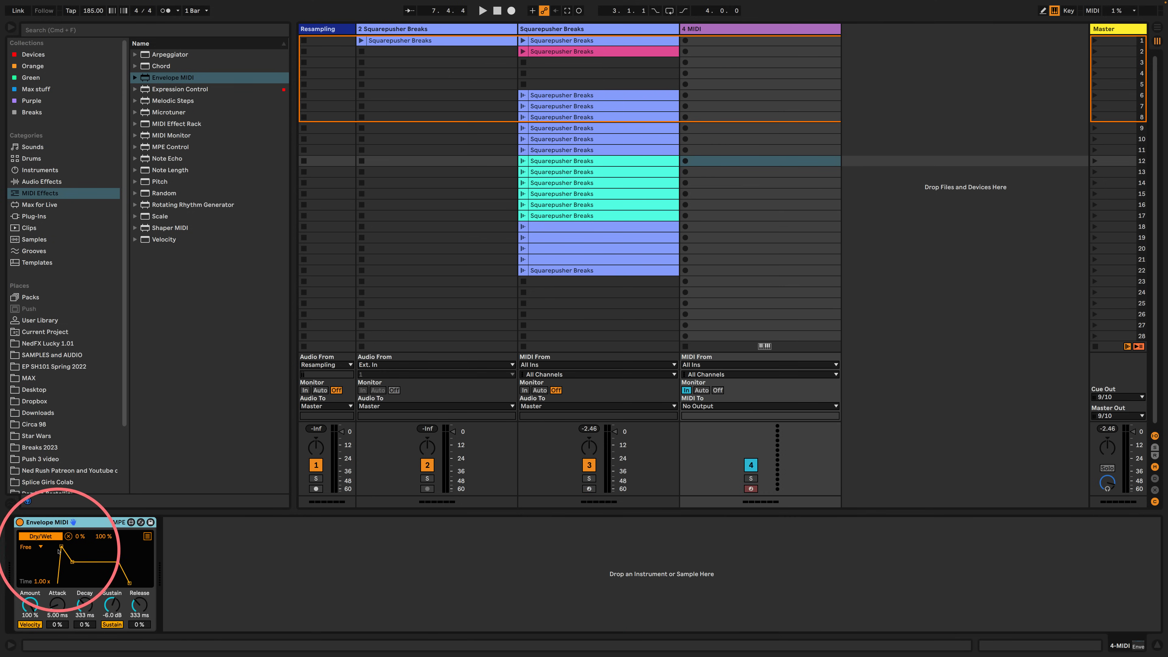
left_click_drag(56, 605, 57, 651)
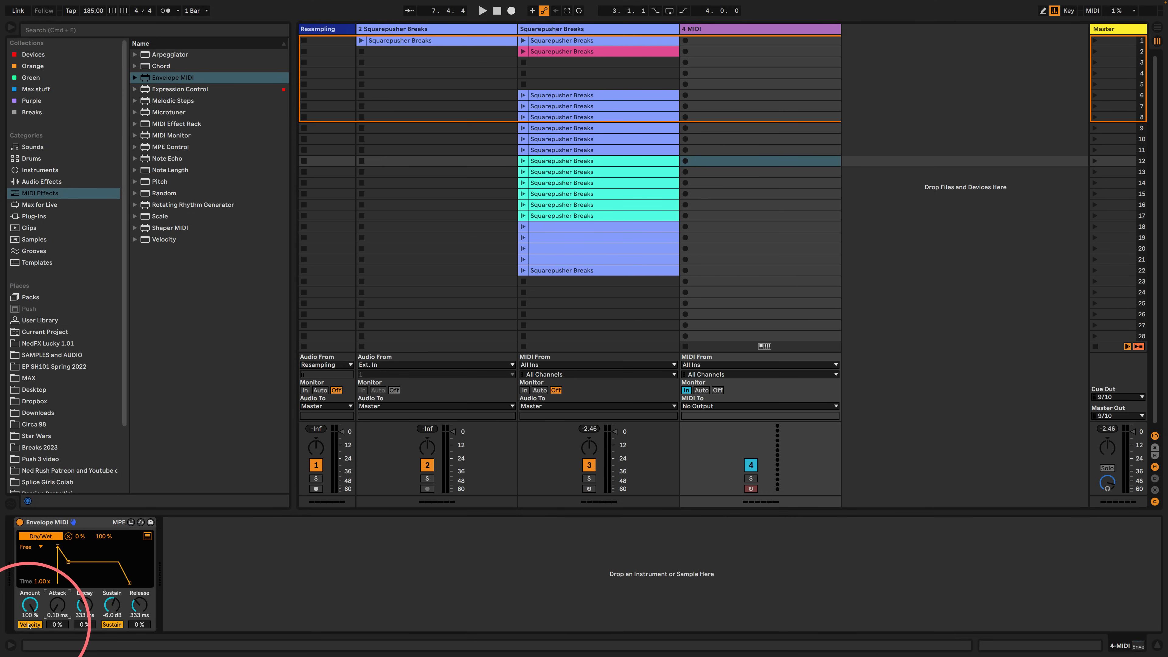
left_click(29, 625)
left_click_drag(86, 605, 88, 651)
left_click_drag(110, 607, 134, 532)
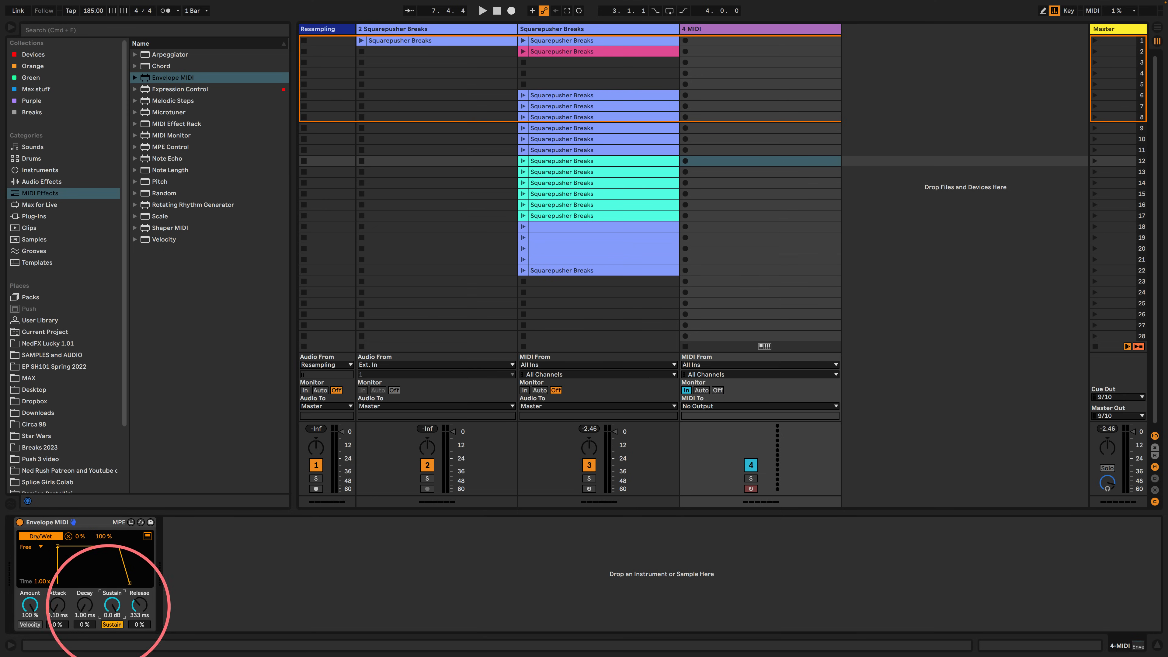
left_click(616, 31)
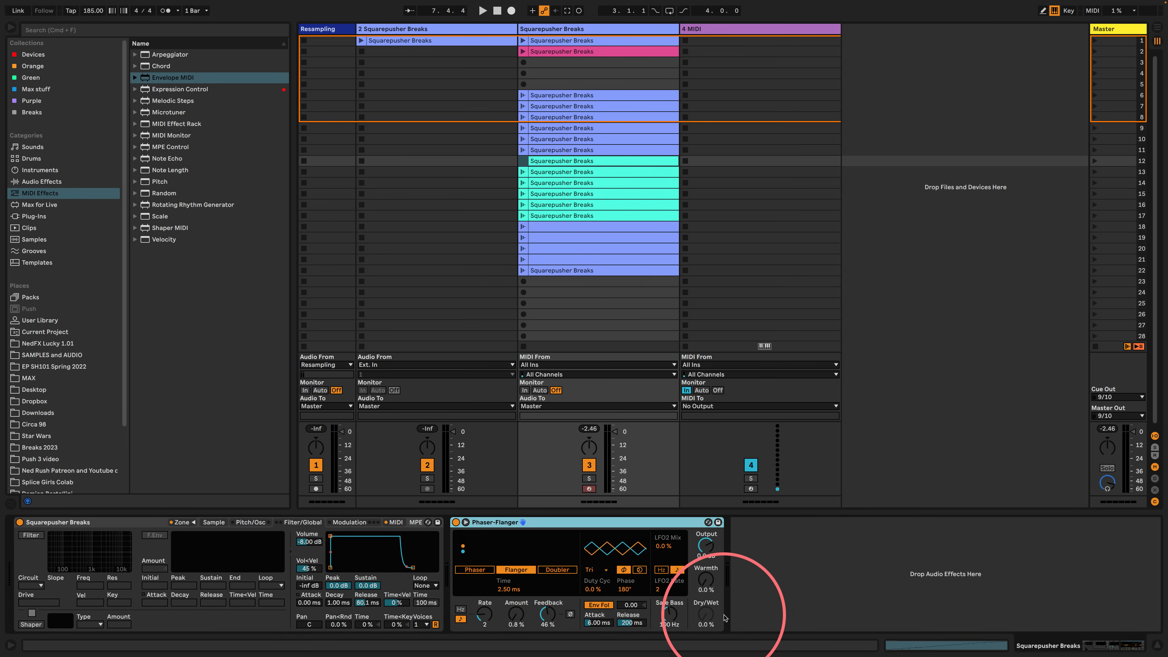
- Create a MIDI clip in slot 1 of track 4 containing a C3 note that spans the full bar
double_click(731, 40)
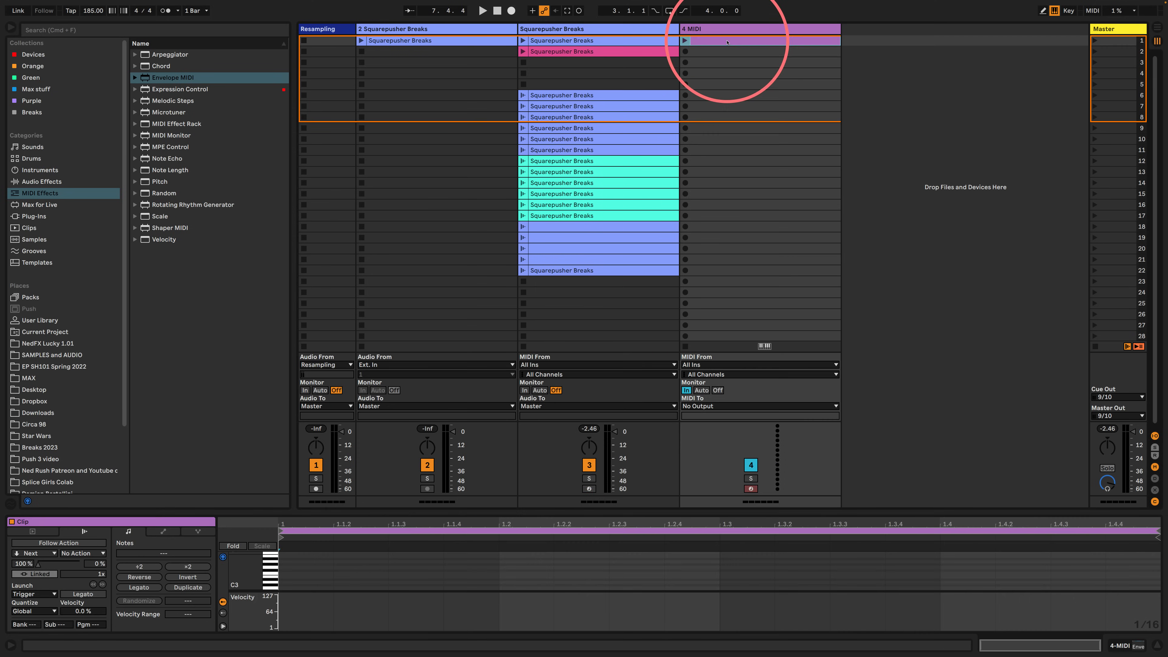
left_click_drag(337, 512, 313, 199)
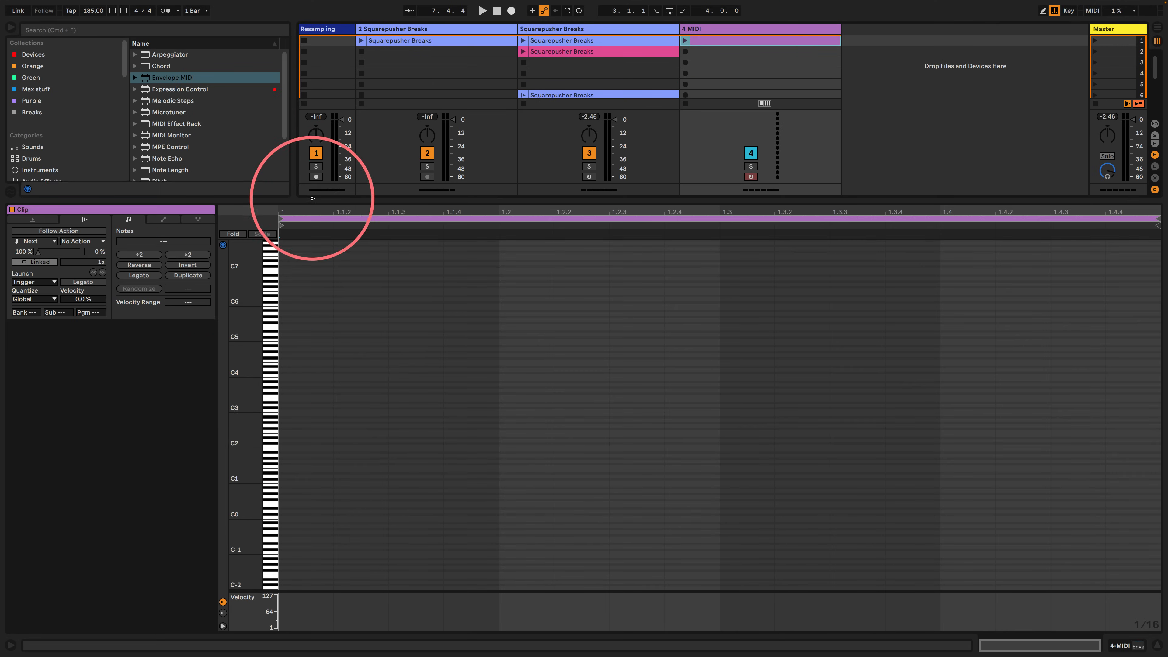
left_click_drag(247, 431, 257, 431)
double_click(293, 396)
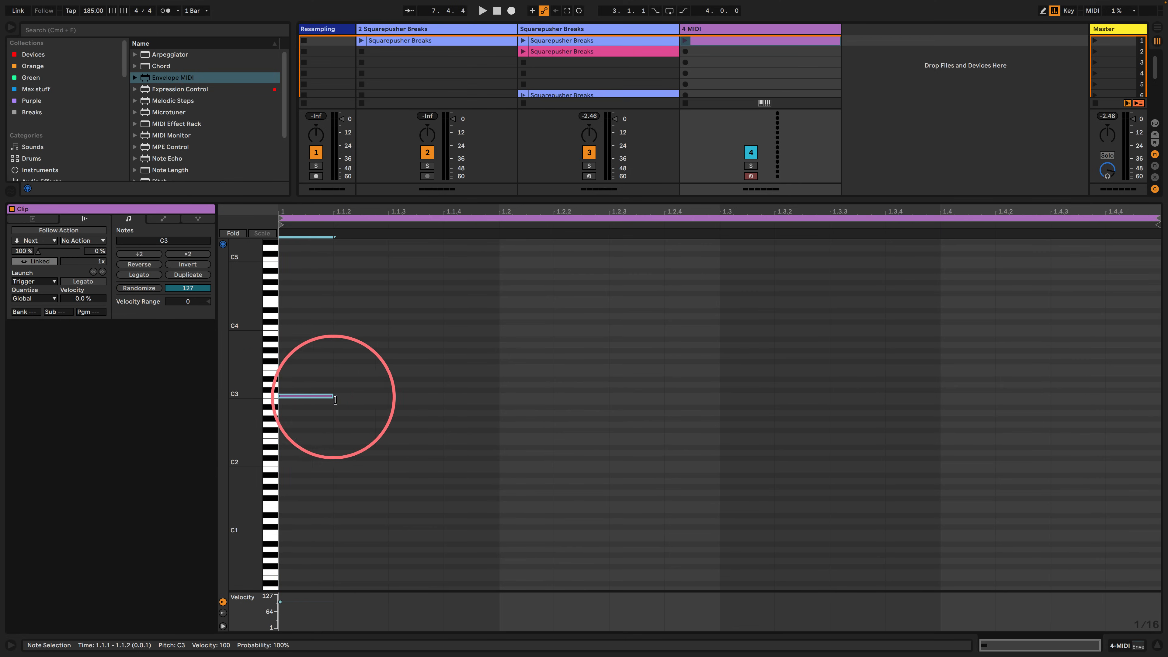
left_click_drag(332, 396, 1159, 377)
- Show the Chance lane, enlarge it, and set the C3 note's probability to 28%
left_click(224, 612)
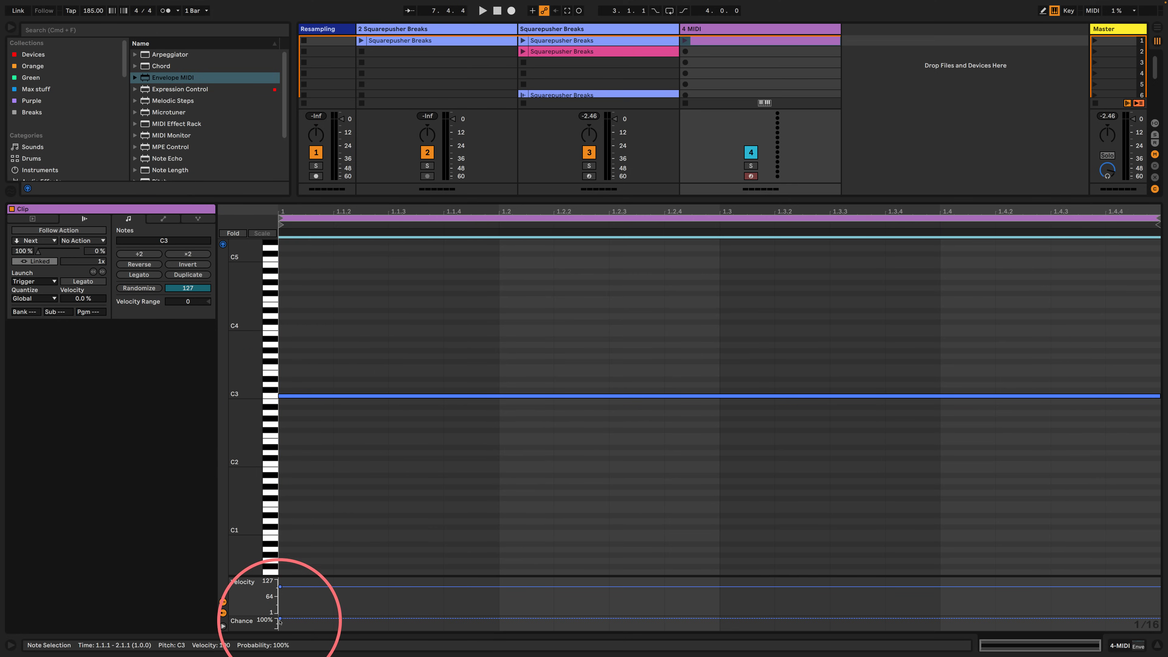
left_click_drag(281, 618, 261, 520)
left_click_drag(280, 581, 280, 594)
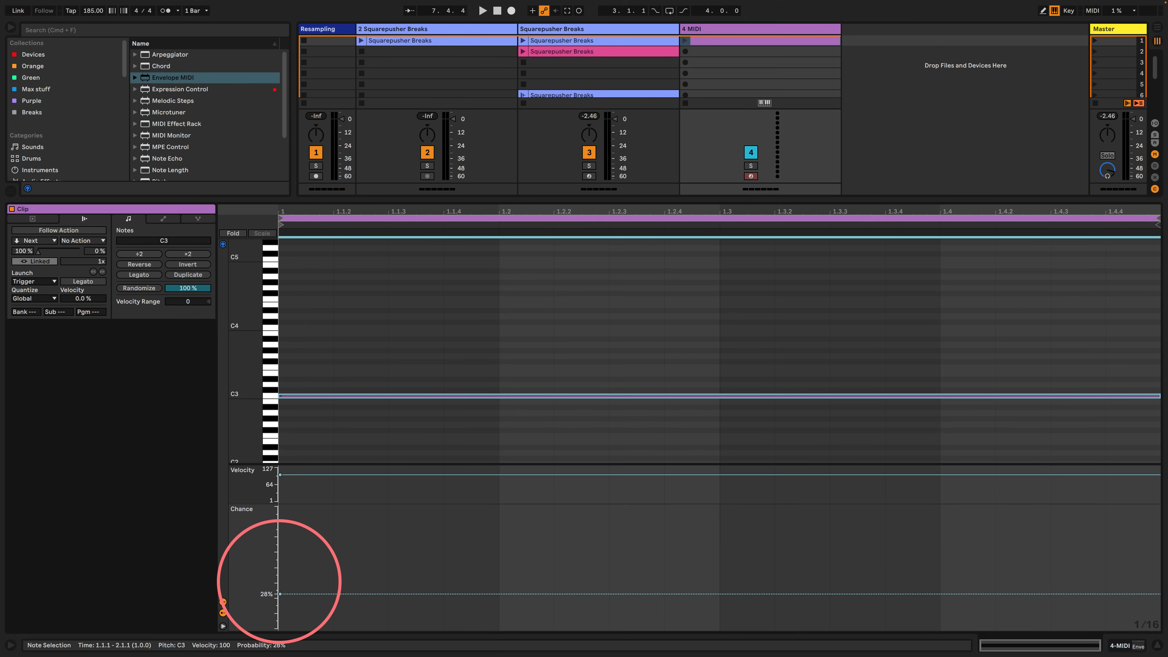
- Set track 4's monitoring to Auto and play its slot 1 clip together with the breaks clip in slot 6
left_click(684, 42)
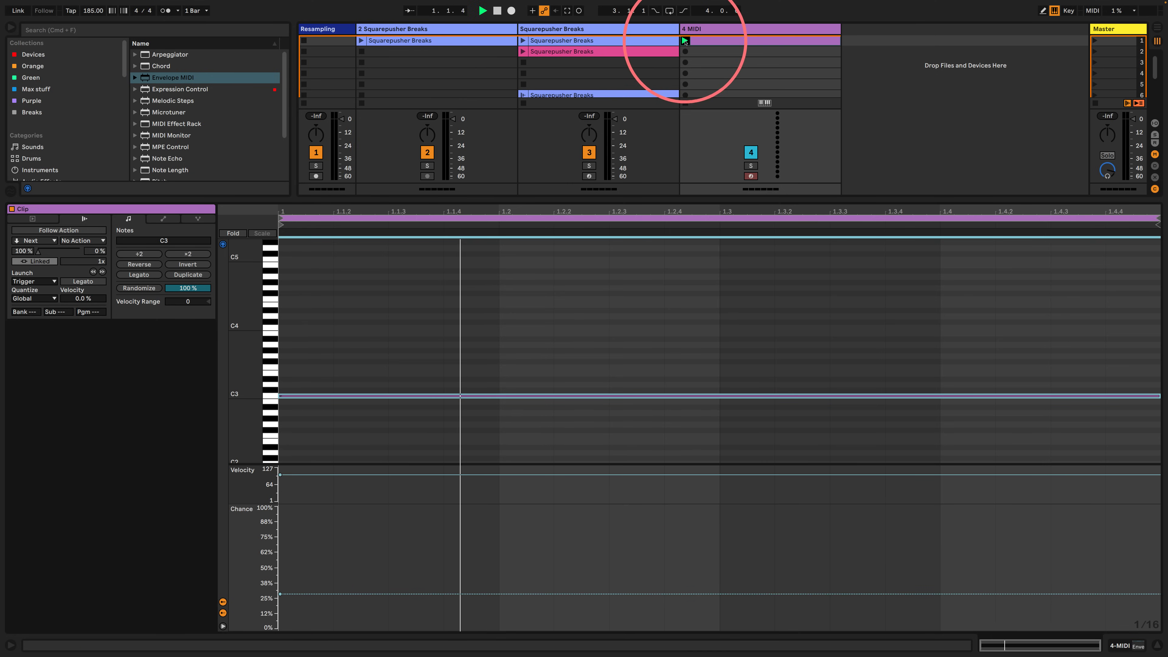
left_click(1120, 645)
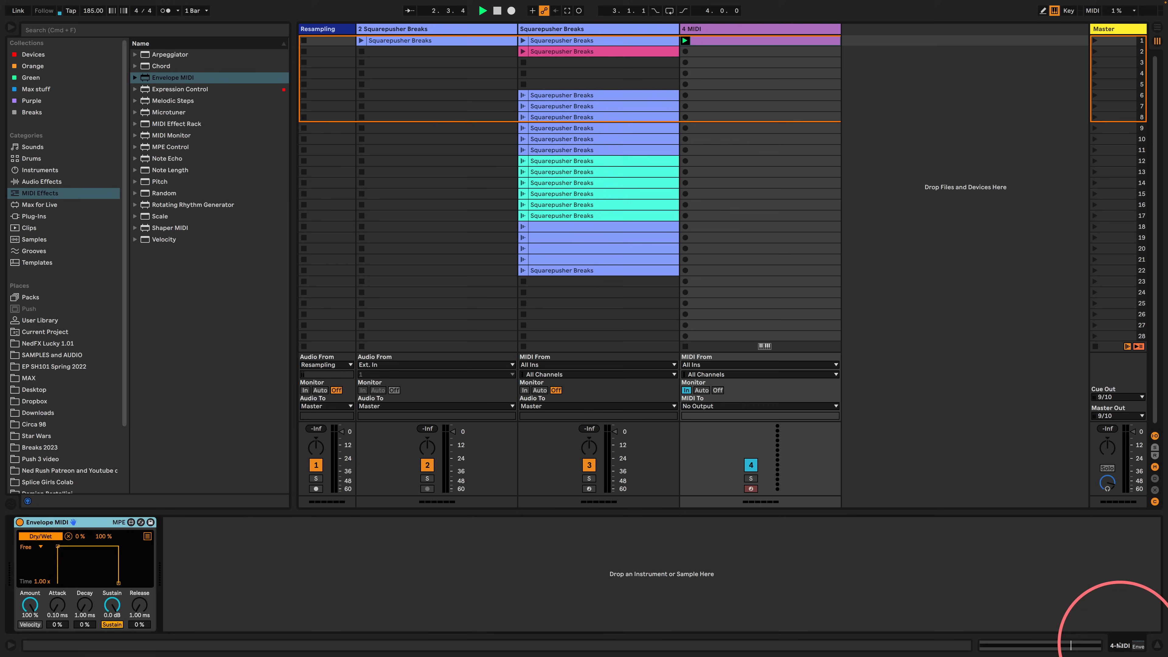
left_click(625, 29)
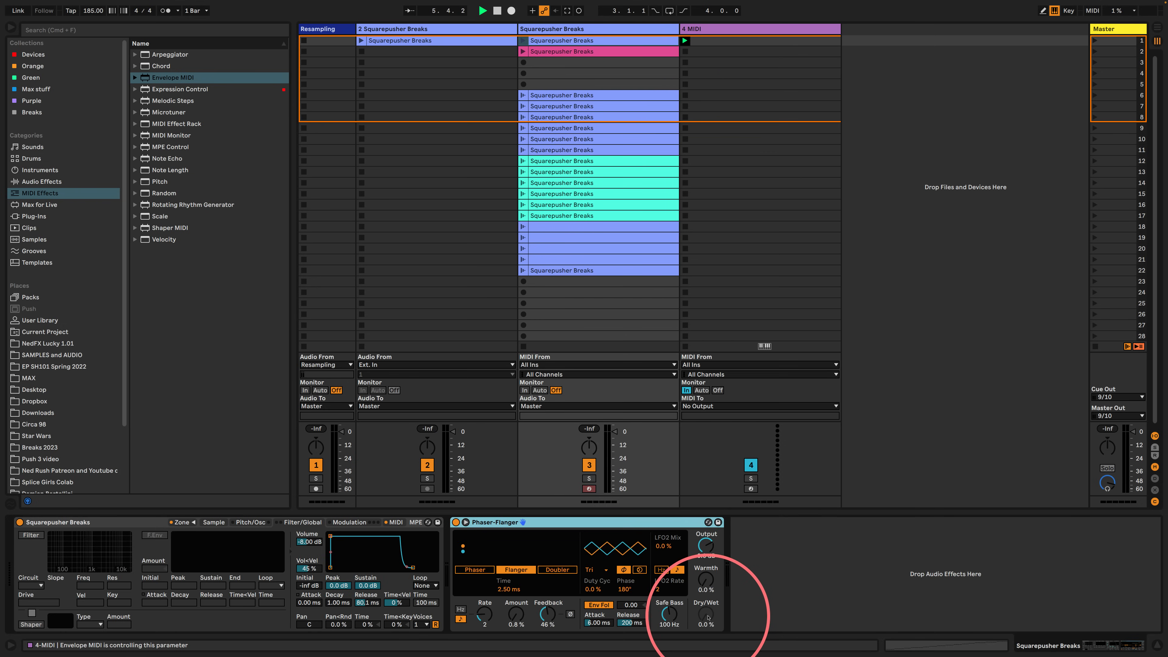
left_click(701, 390)
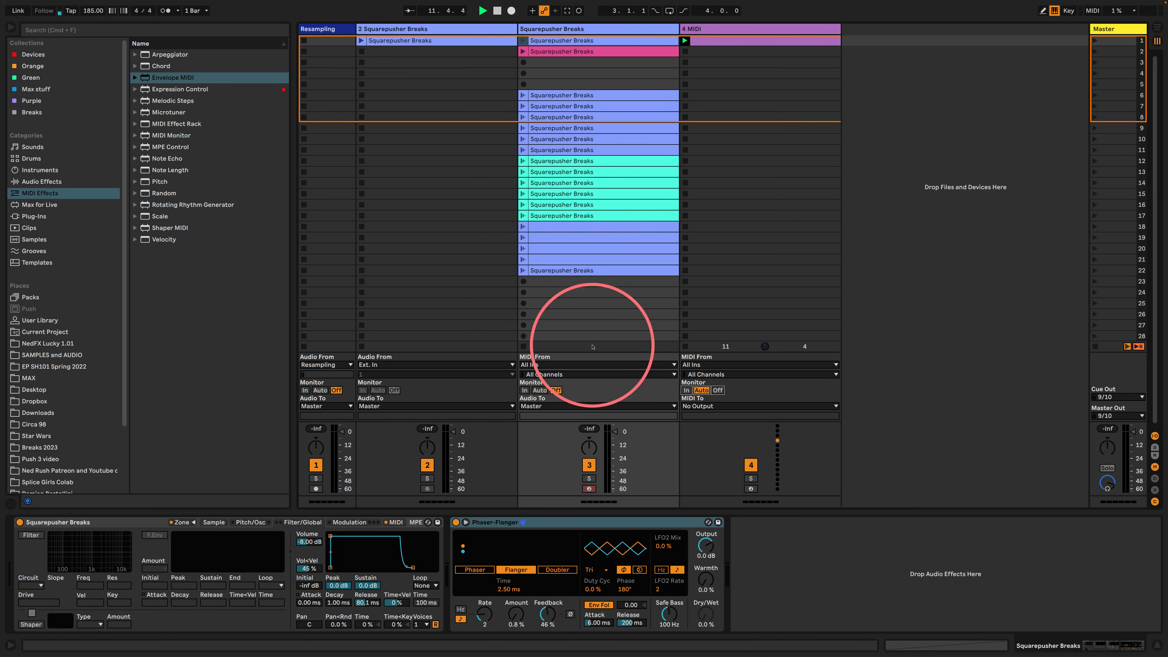
left_click(522, 95)
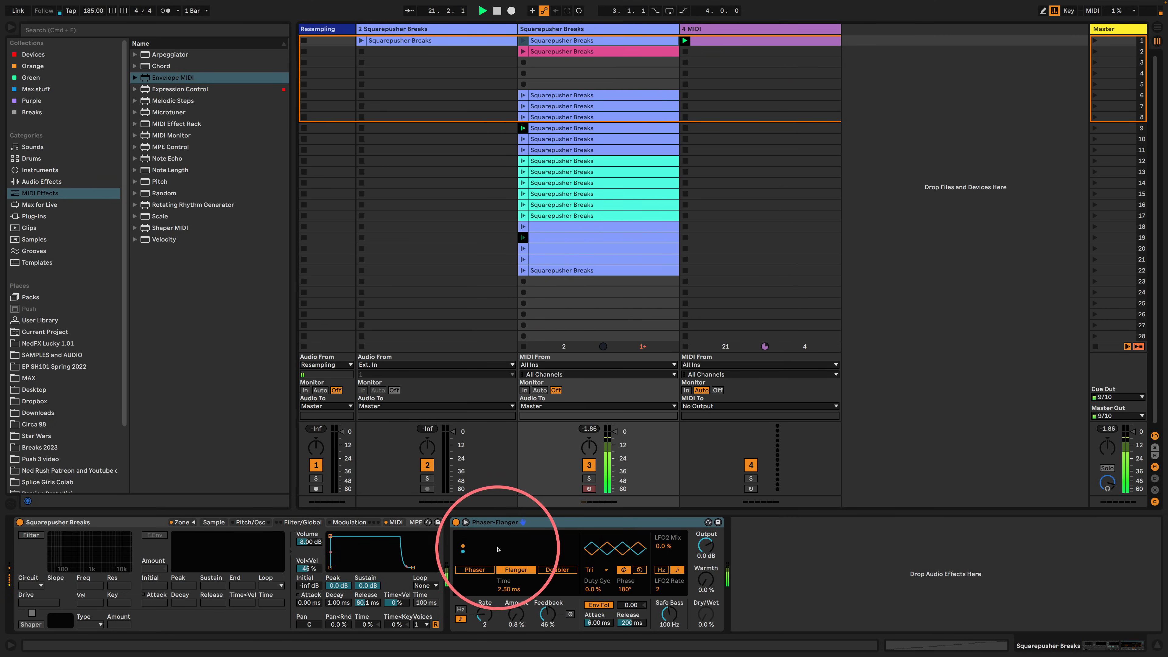
- Group track 4's Envelope MIDI into a MIDI Effect Rack, show its chain list, and add Expression Control as a second chain
left_click(731, 62)
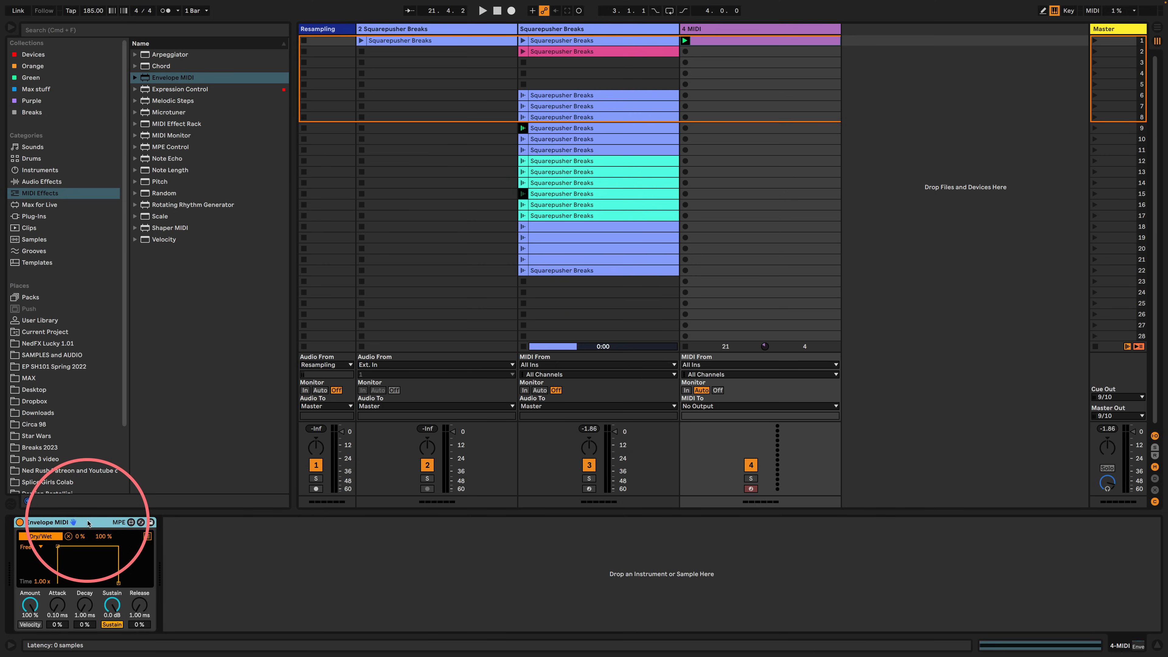
key("super+g")
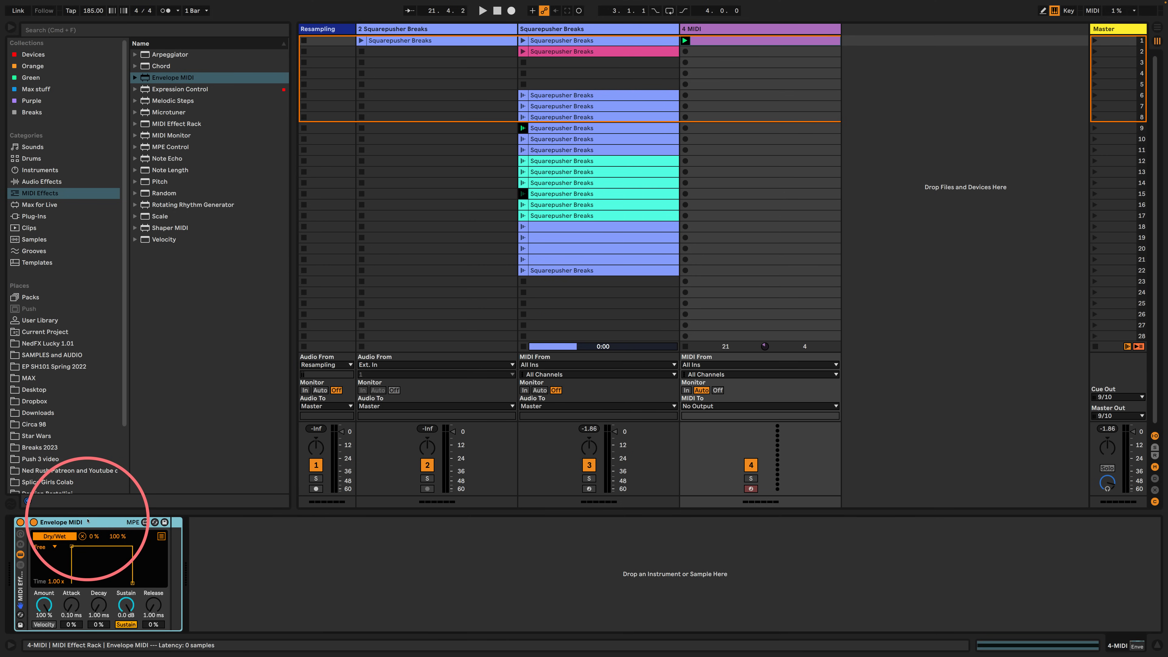
left_click(20, 564)
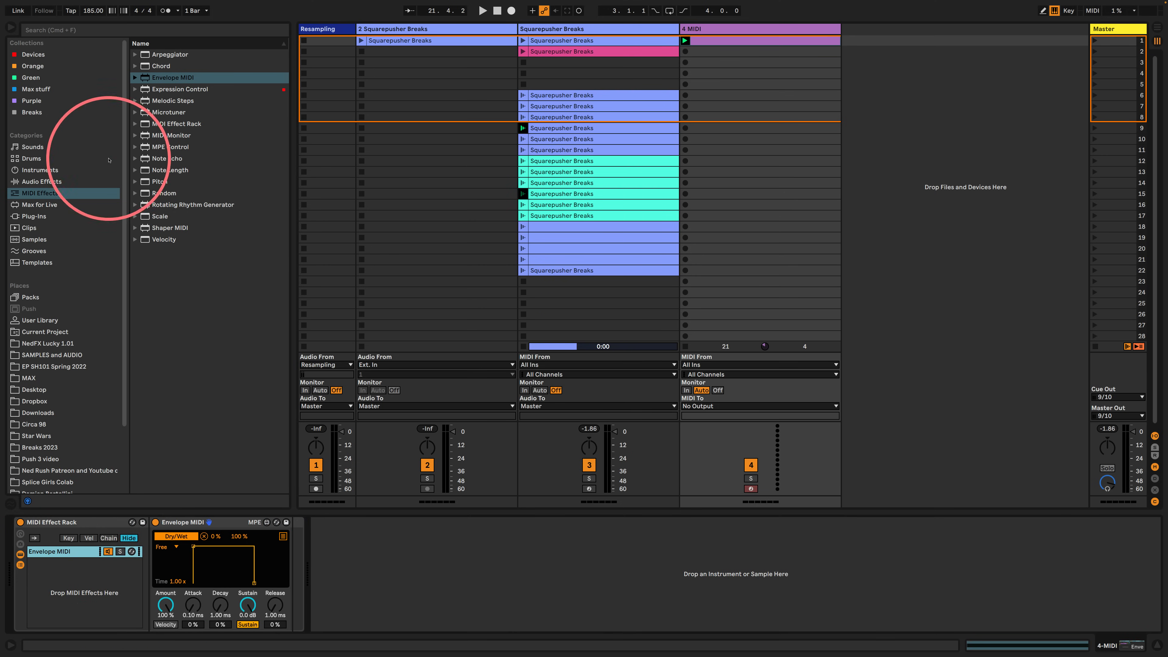
left_click_drag(144, 90, 53, 567)
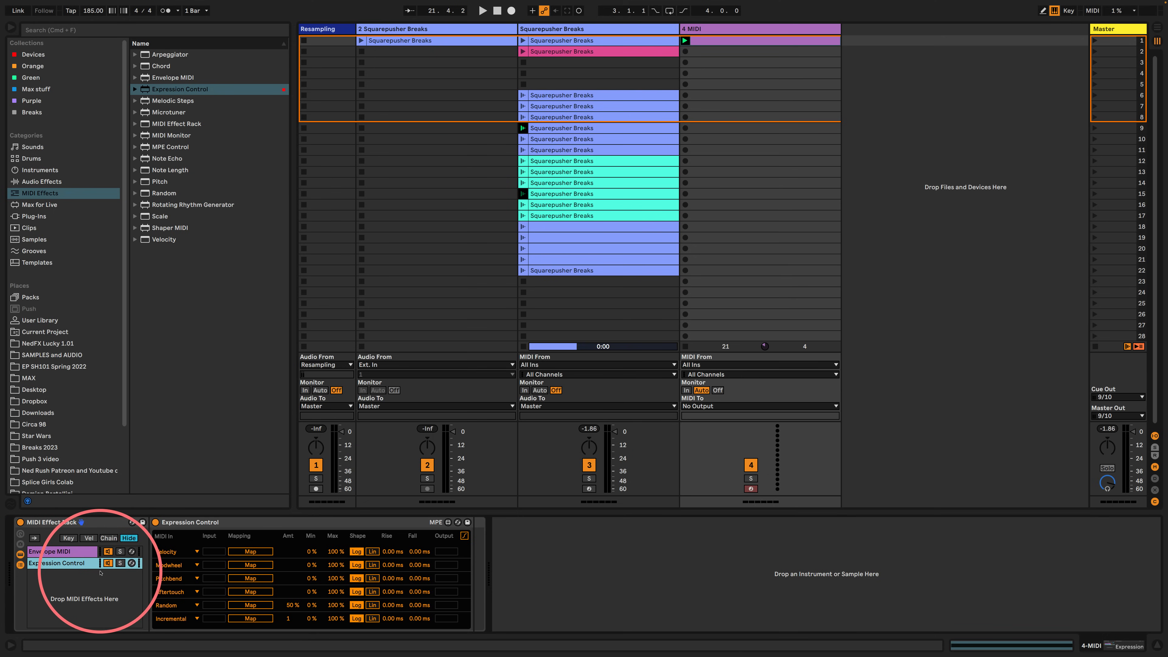
- Map Expression Control's Random source to the Phaser-Flanger's Time and set the flanger's feedback to 50%
left_click(250, 605)
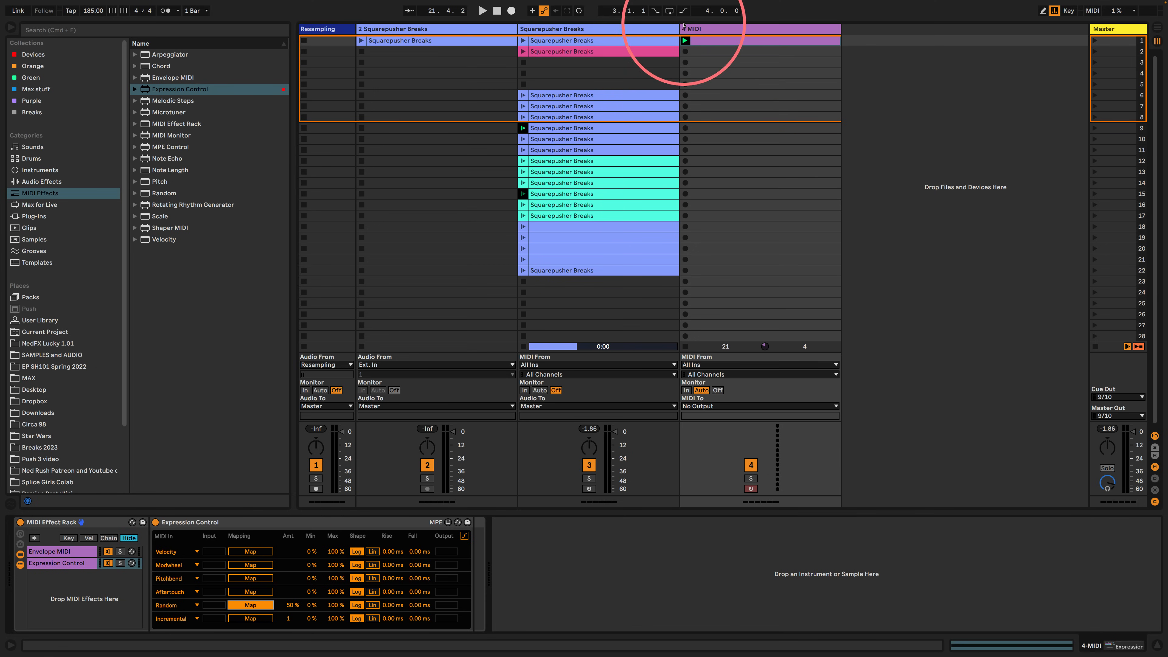
left_click(635, 31)
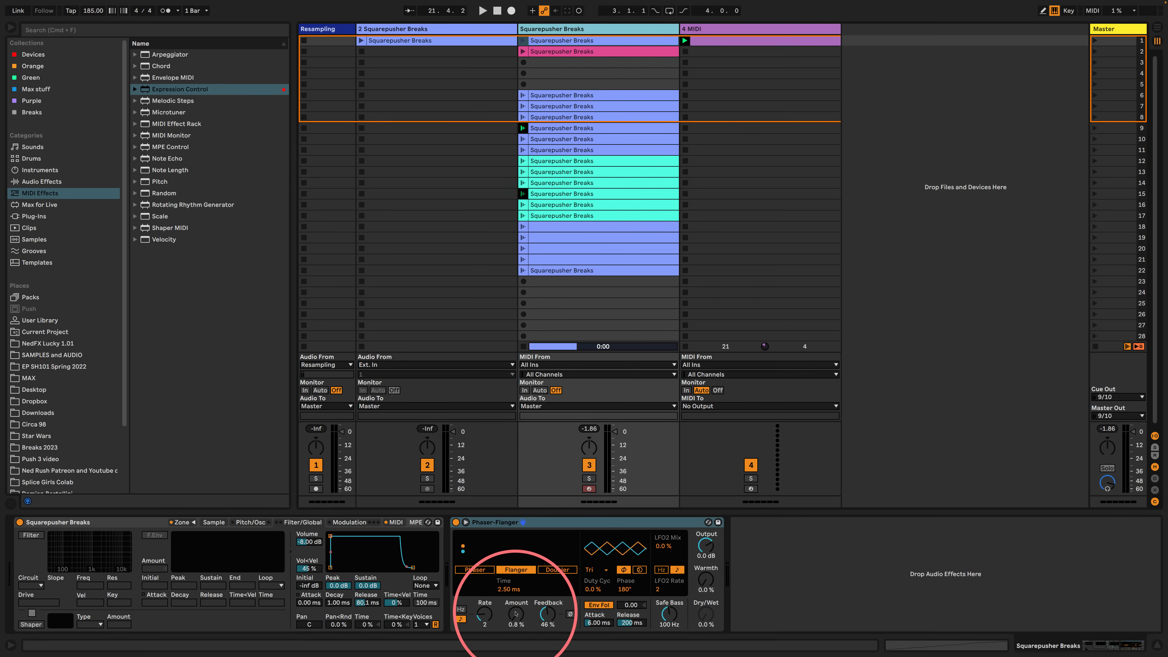
left_click(509, 589)
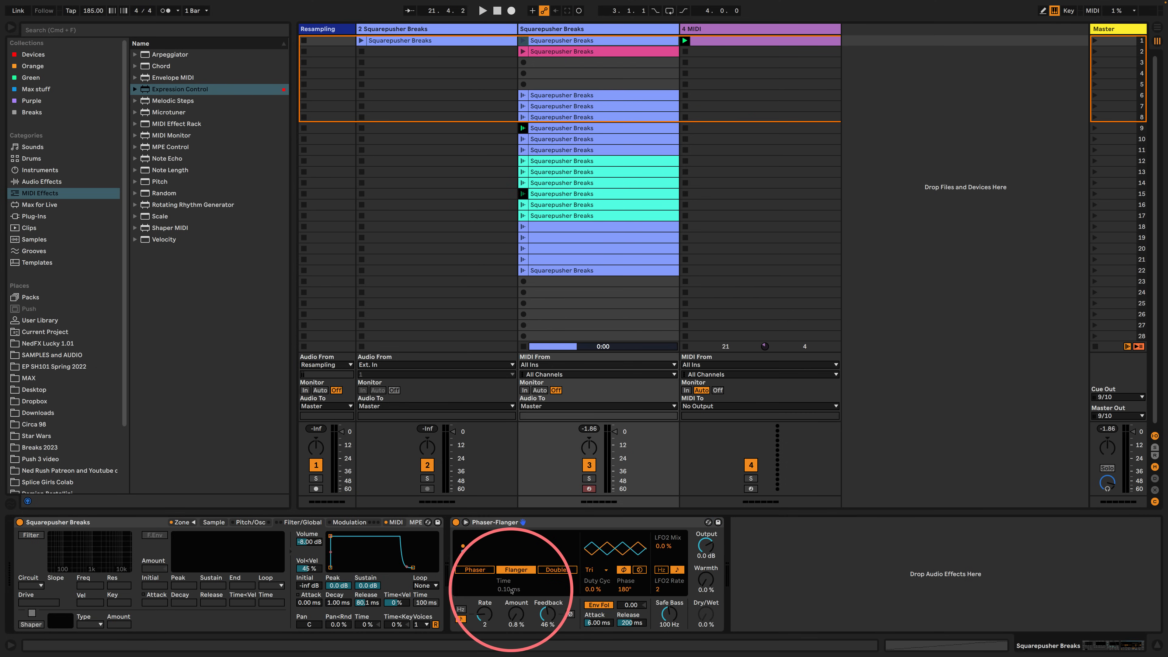
left_click_drag(545, 623, 546, 620)
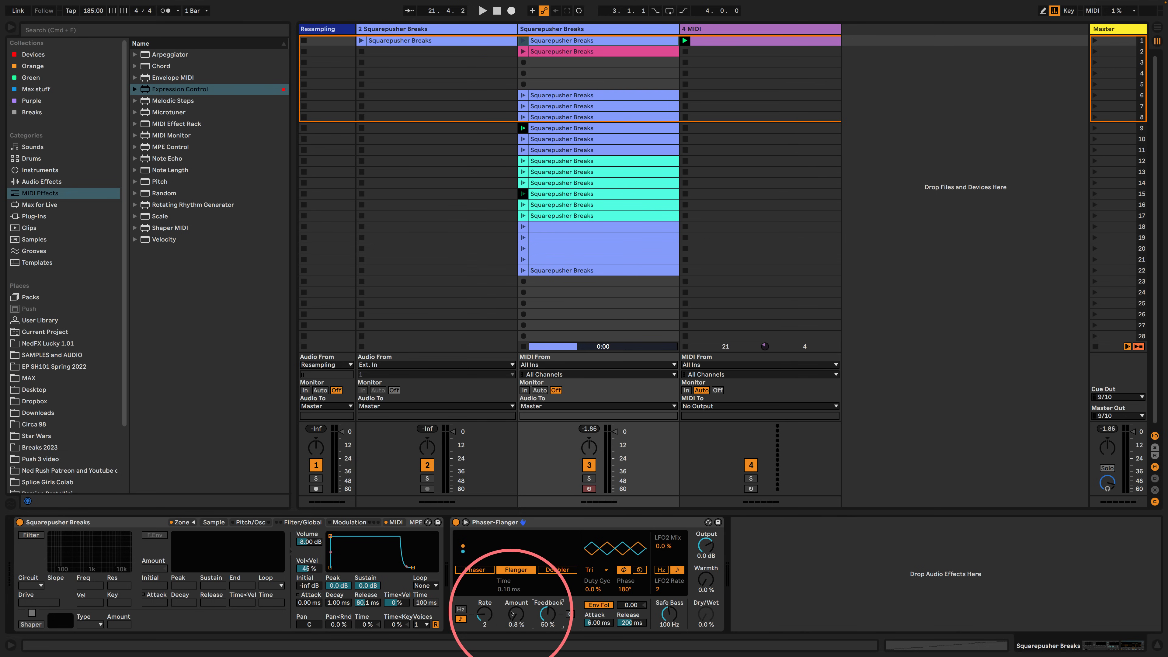
- Limit the Random mapping to a 10% minimum and 50% maximum, and audition the flanger with the breaks clip in slot 6
key("space")
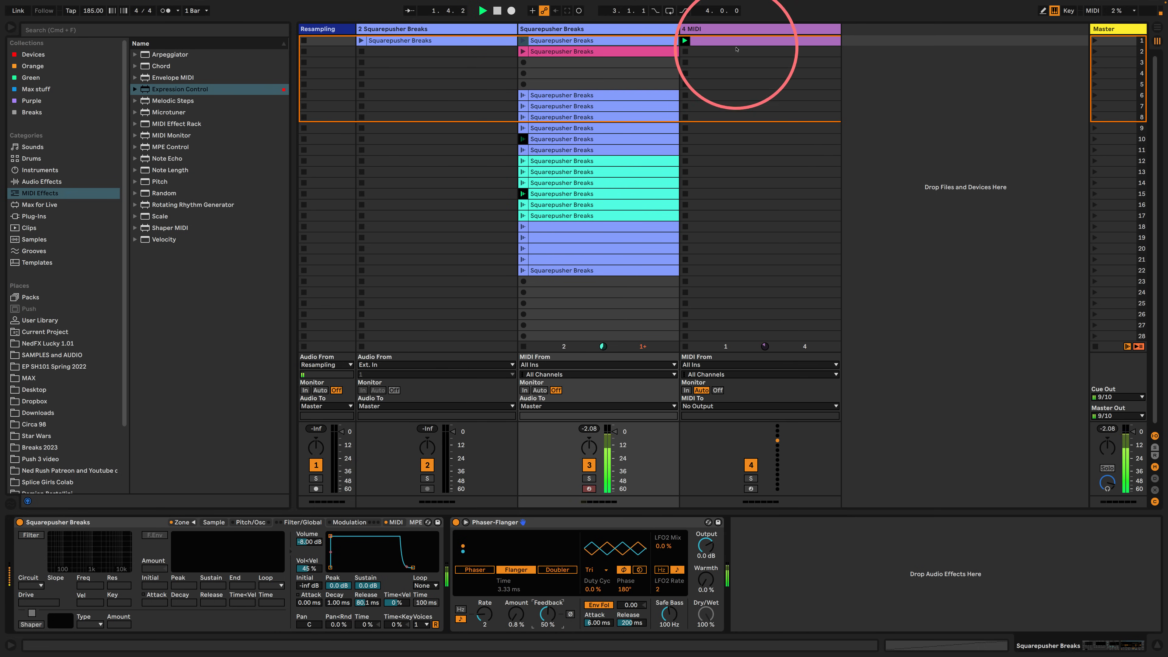
left_click(730, 31)
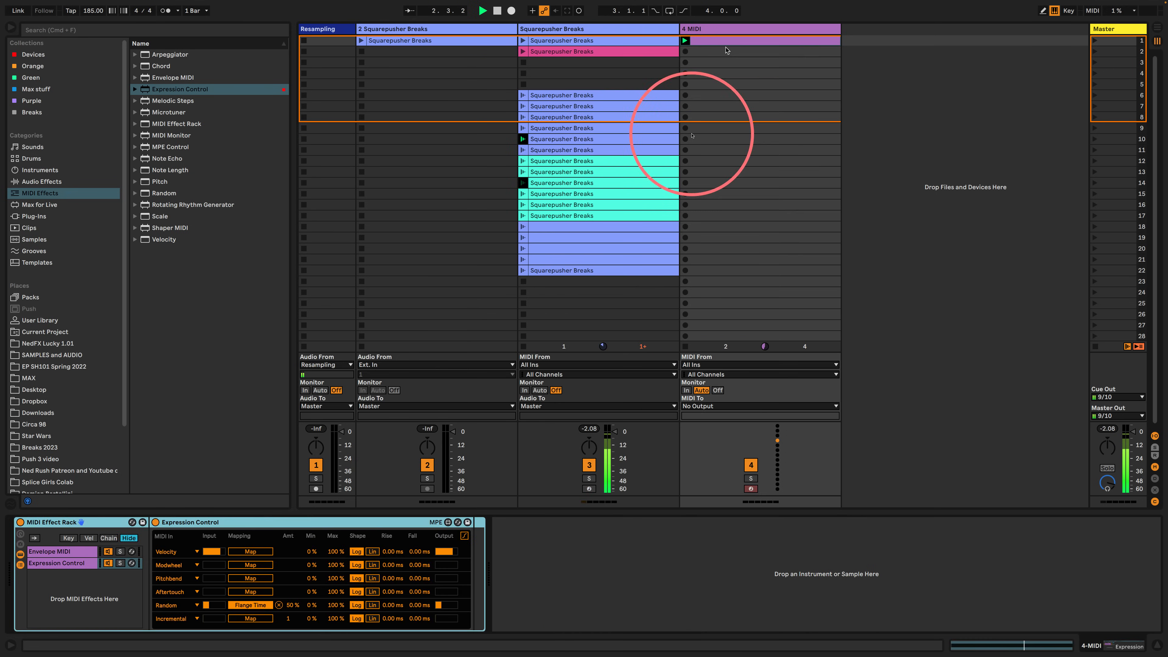
left_click(334, 605)
type("5")
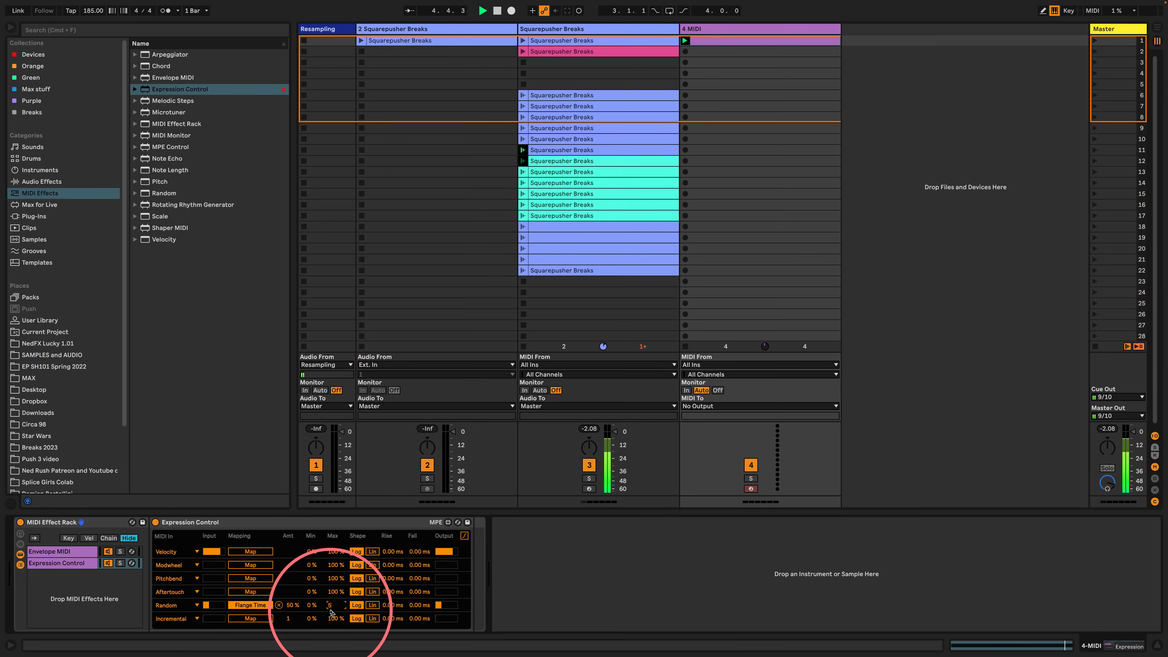
type("0")
left_click(312, 605)
type("10")
key("Return")
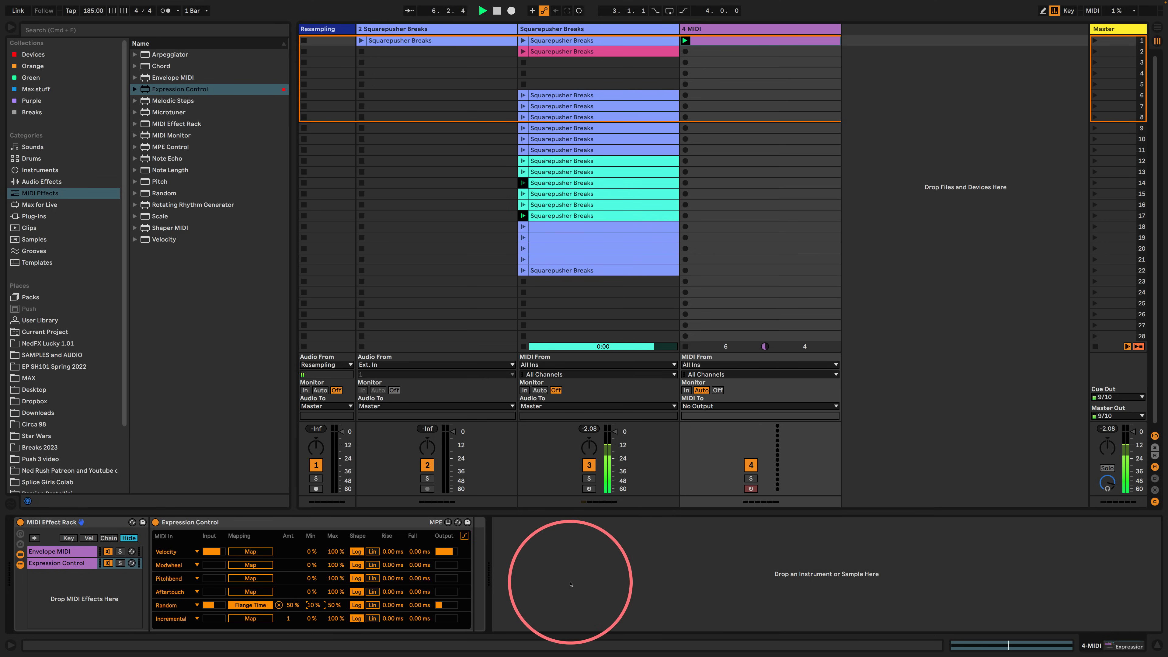
left_click(579, 30)
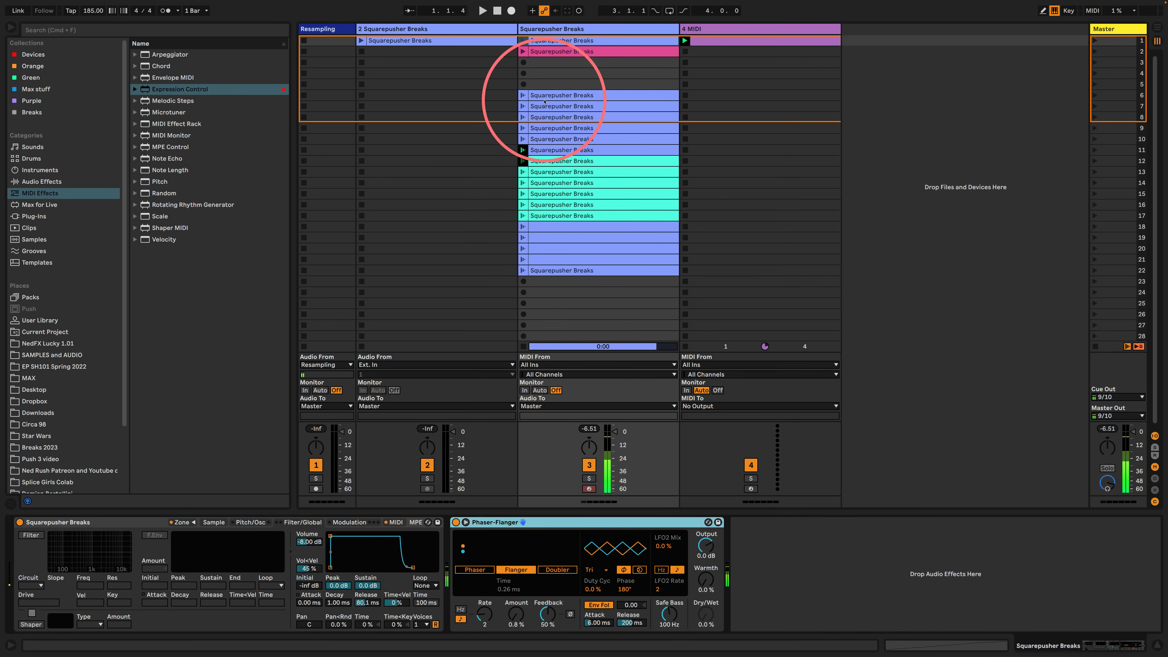
left_click(522, 96)
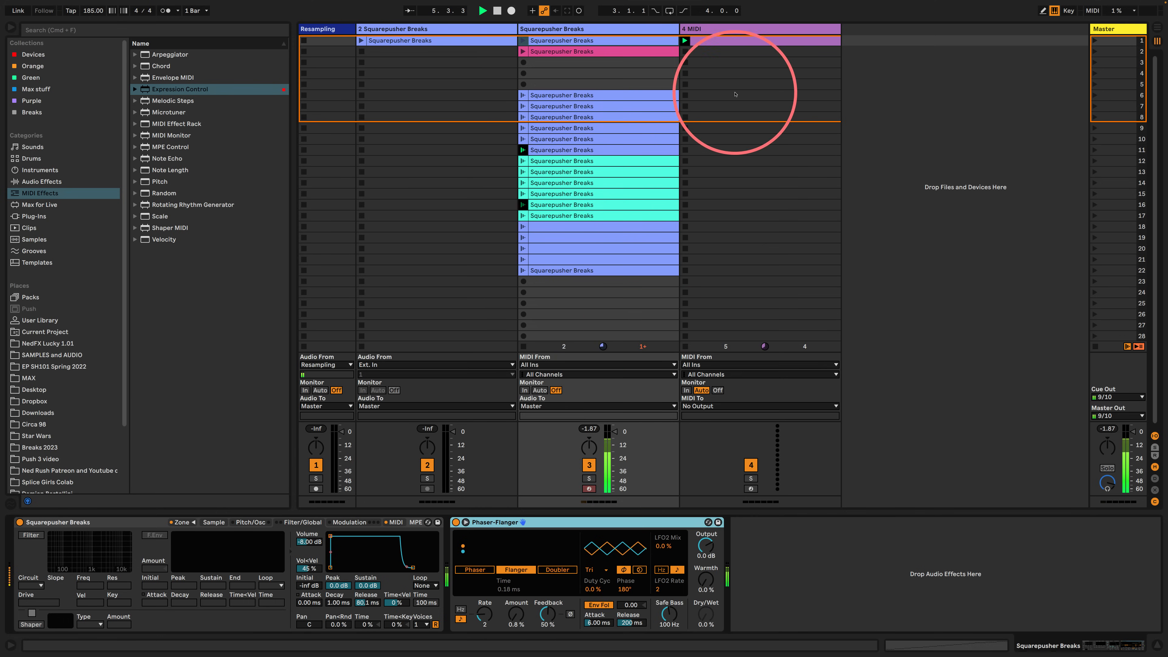
- Set the Random mapping's range in Expression Control to a 25% minimum and 75% maximum
left_click(736, 29)
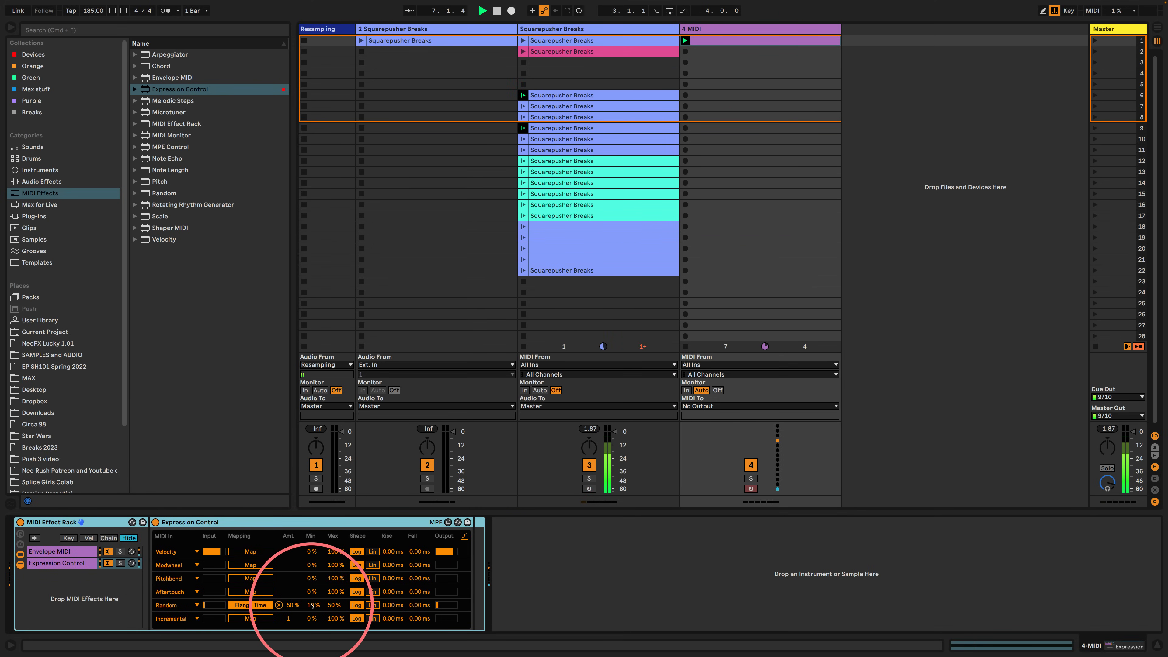
left_click_drag(312, 609, 312, 603)
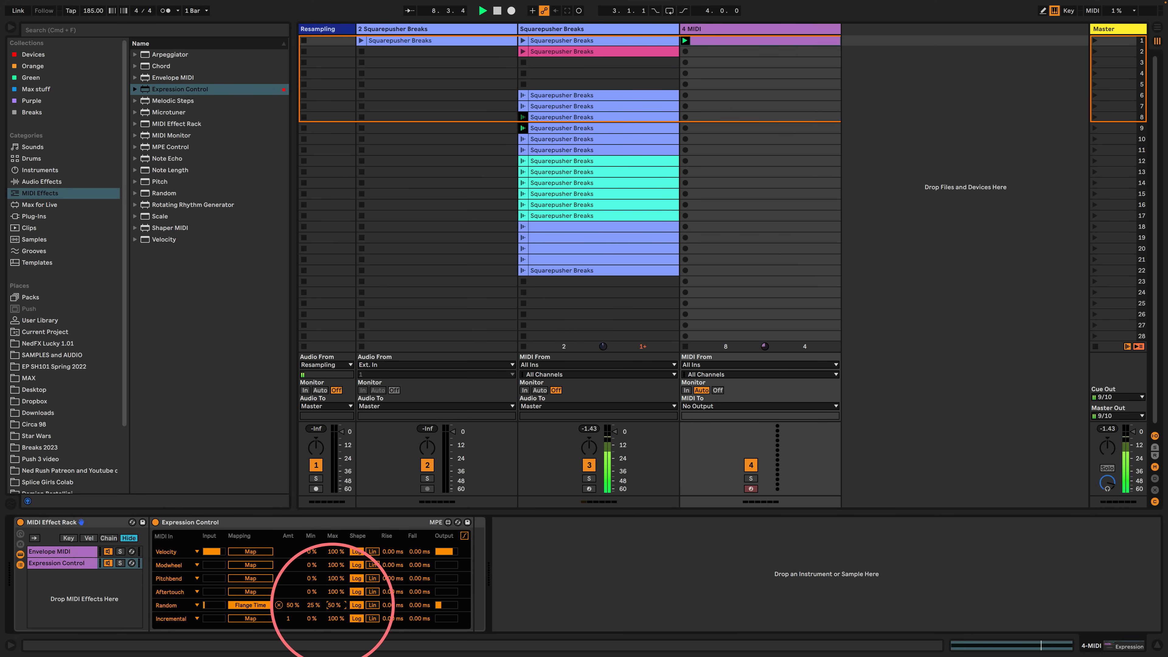
type("75")
key("Return")
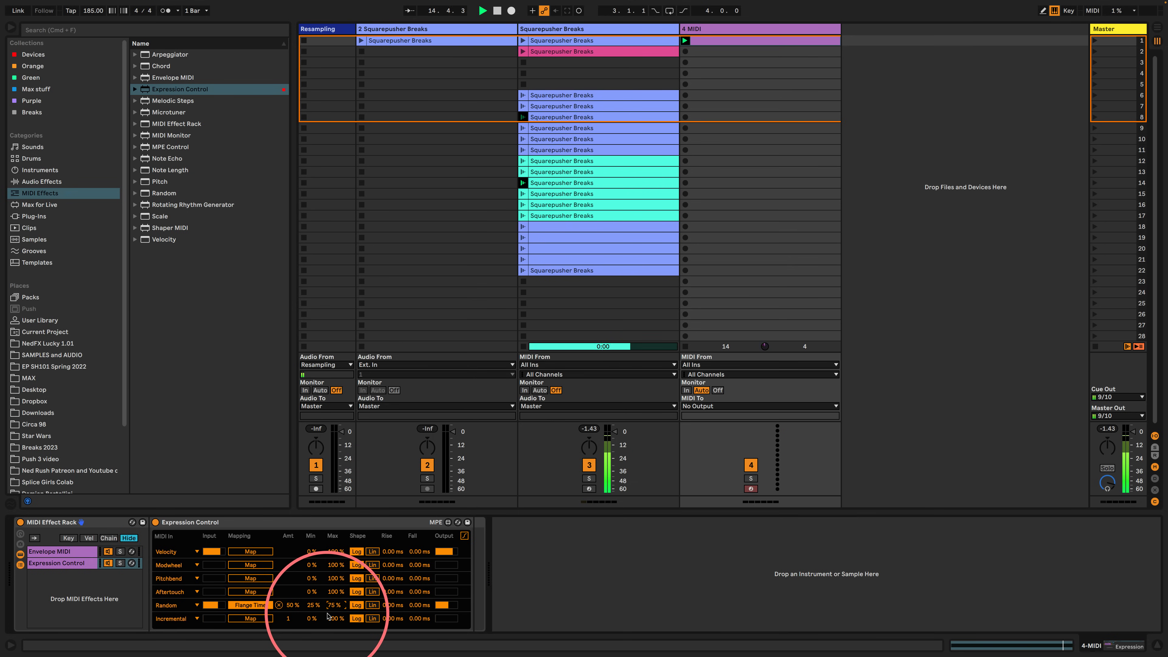
- Check the breaks track's flanger against track 4's Expression Control mapping and play the clips to hear the modulation
left_click(600, 30)
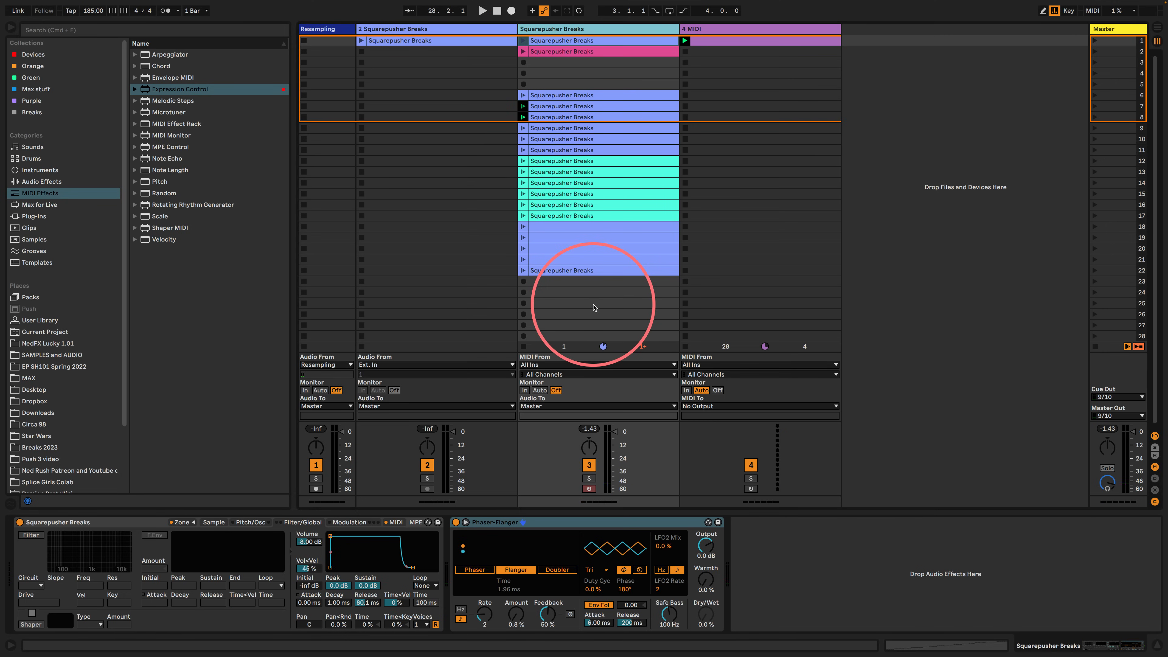
left_click(719, 29)
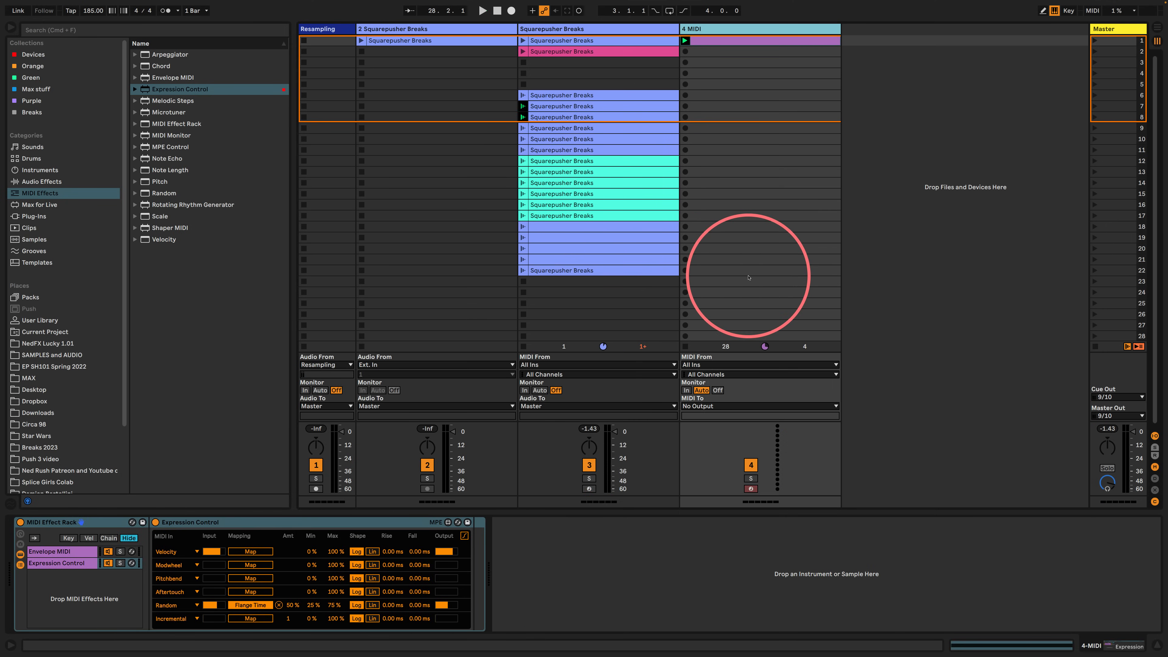
left_click(604, 28)
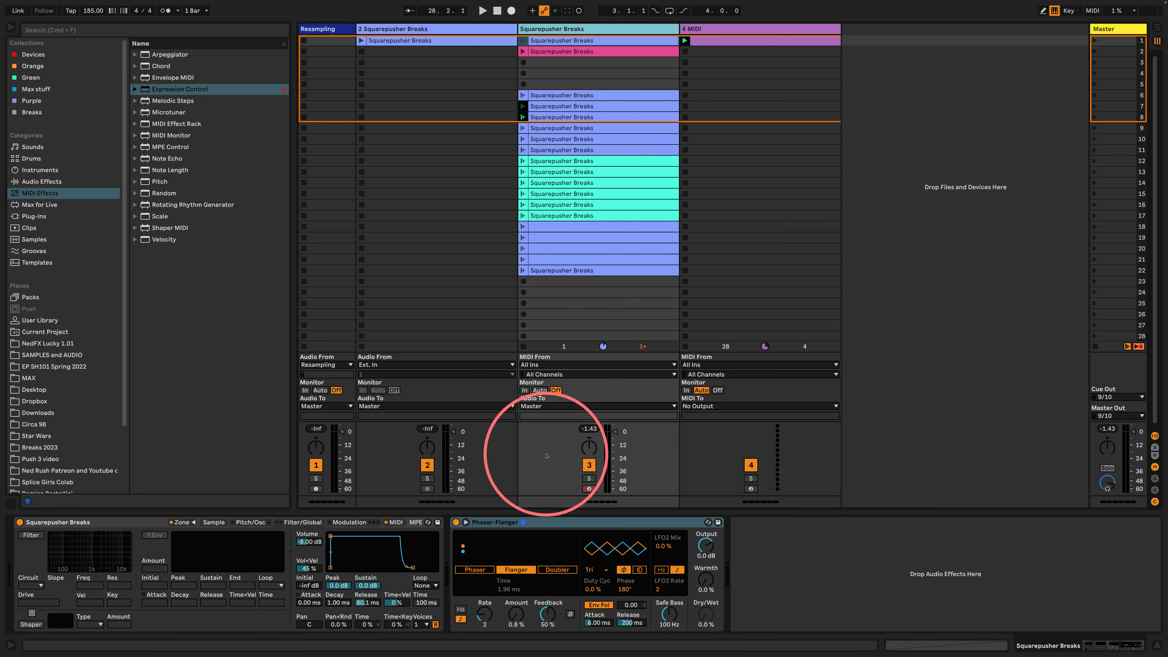
key("space")
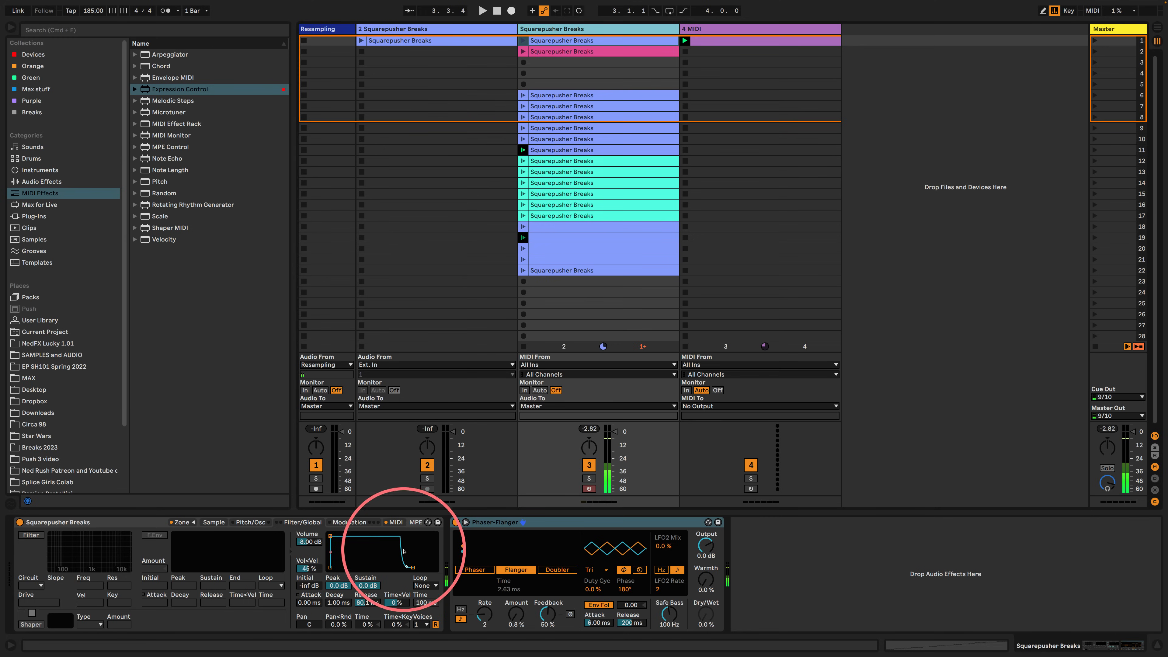
- Narrow track 2 and insert a new MIDI track directly after the sliced Squarepusher Breaks track
left_click_drag(518, 31, 452, 31)
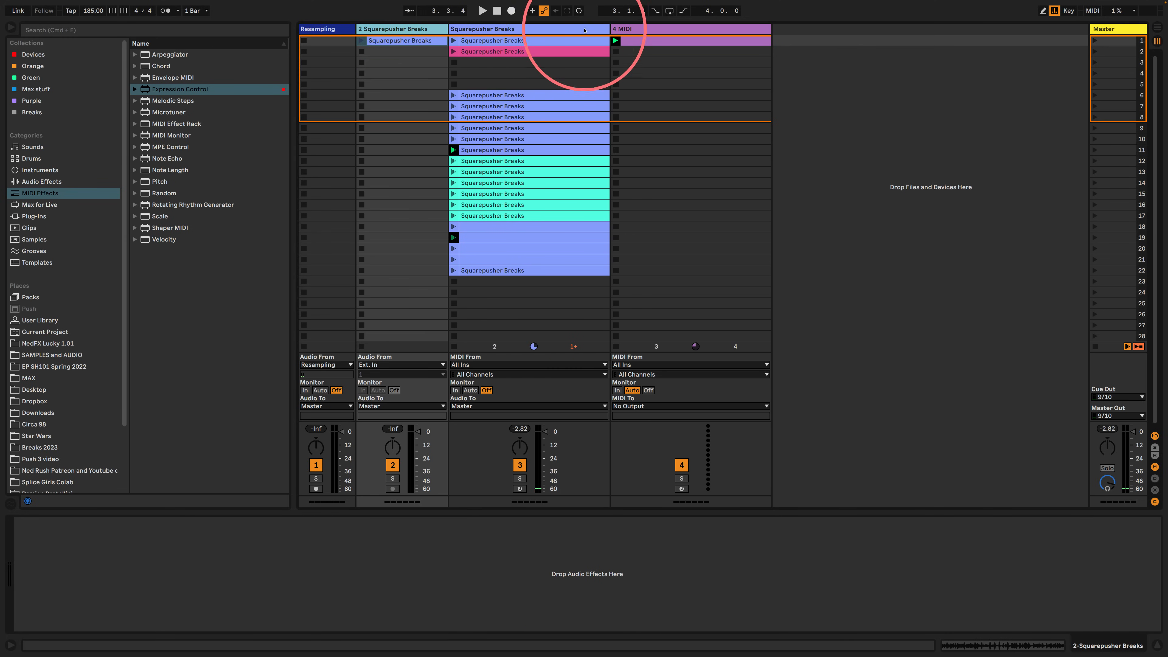
left_click(572, 29)
key("super+shift+t")
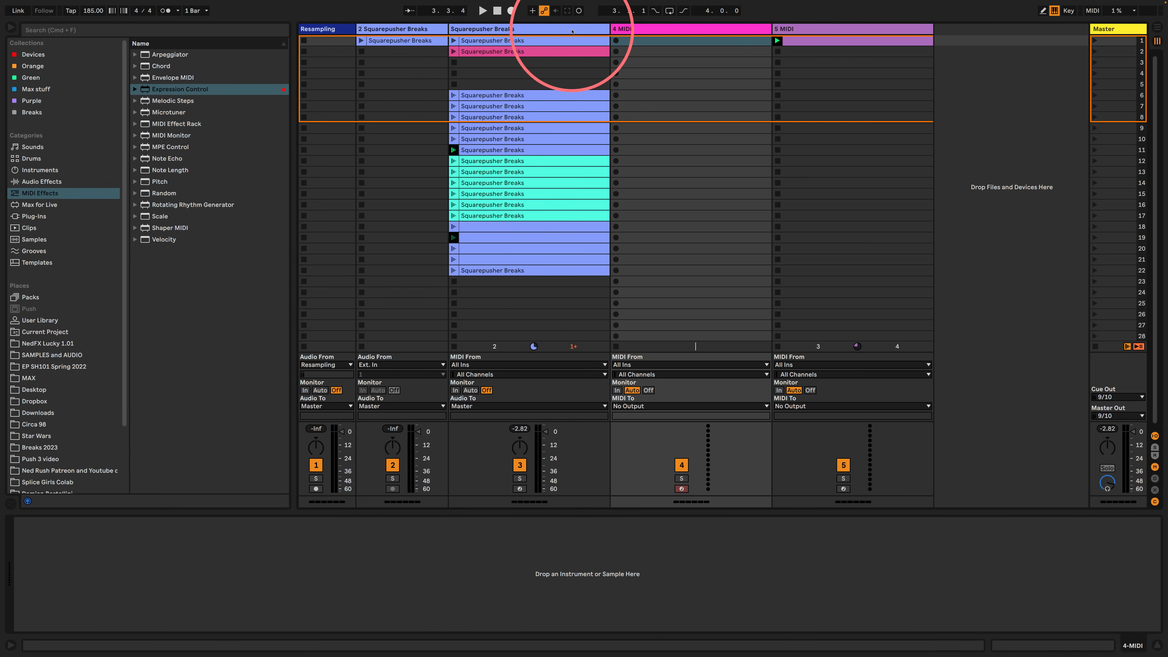
left_click(570, 39)
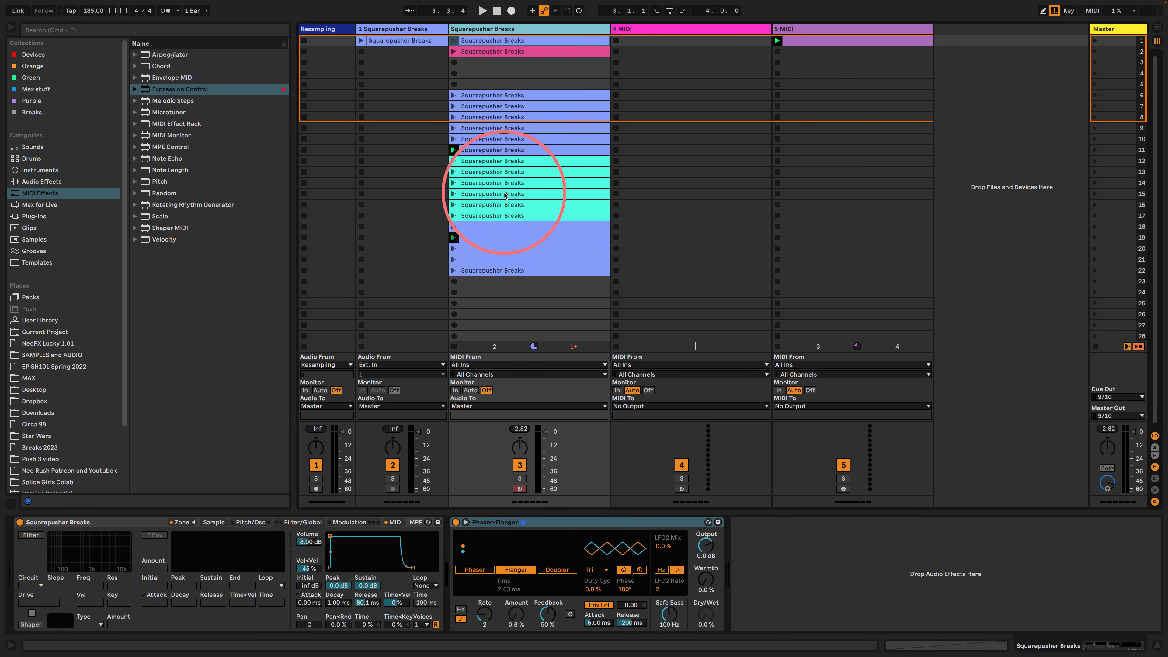
- Load the Operator instrument onto the new MIDI track 4
left_click(665, 33)
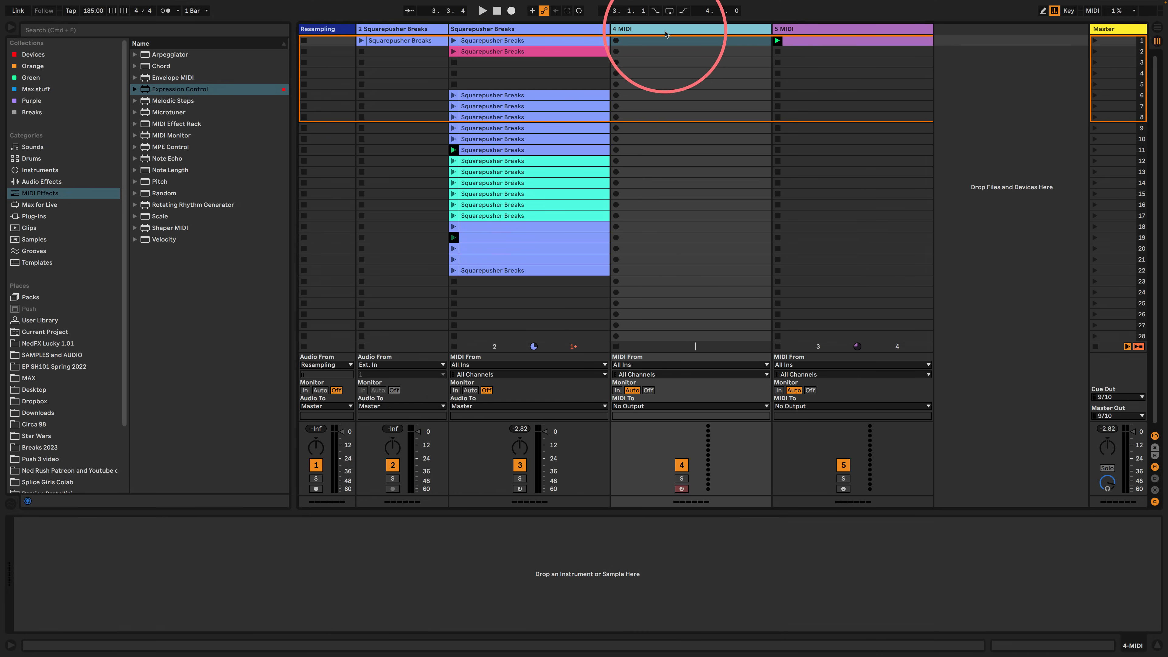
left_click(44, 170)
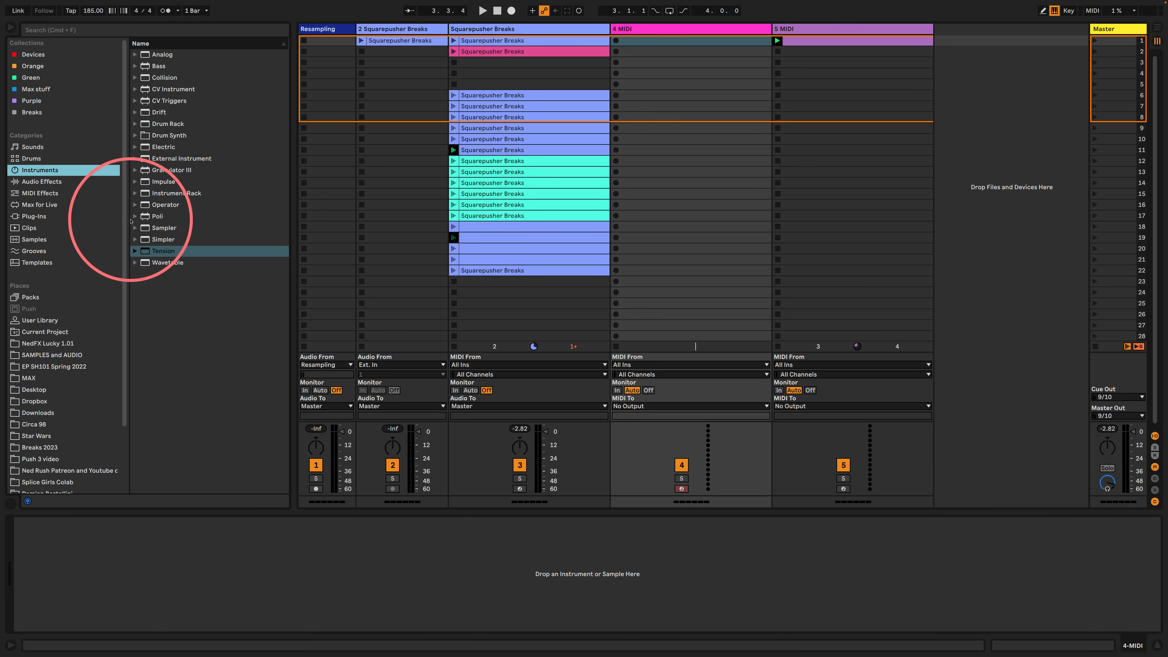
left_click_drag(145, 206, 704, 44)
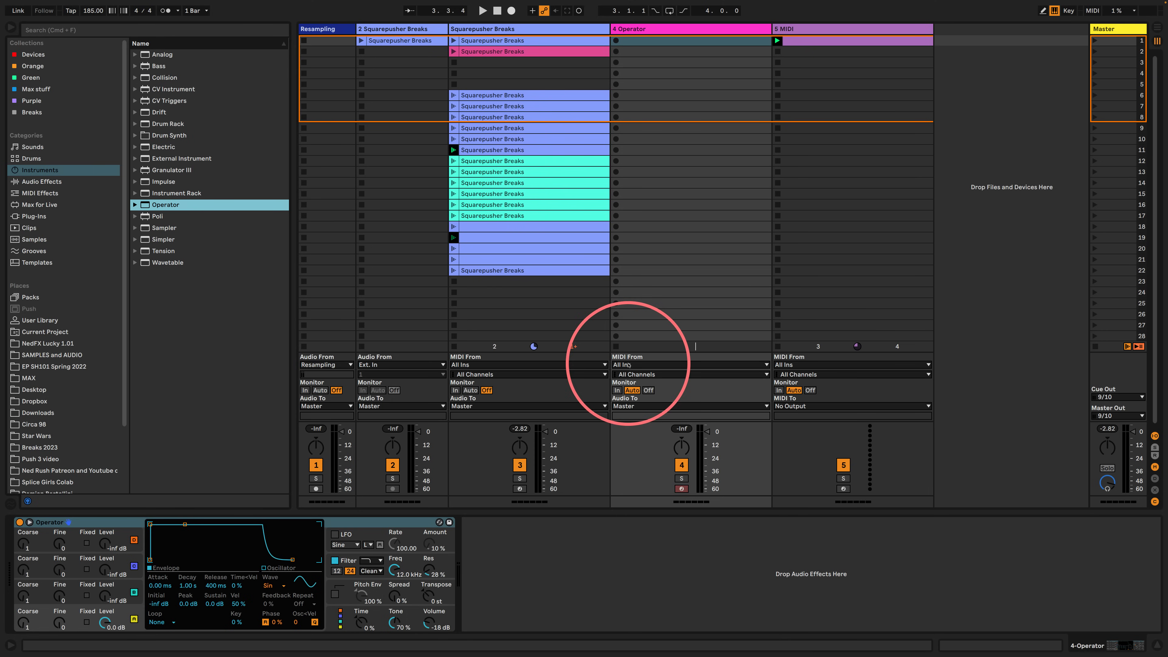
- Route MIDI from the Squarepusher Breaks track into the Operator track and set its monitoring to In
left_click(542, 30)
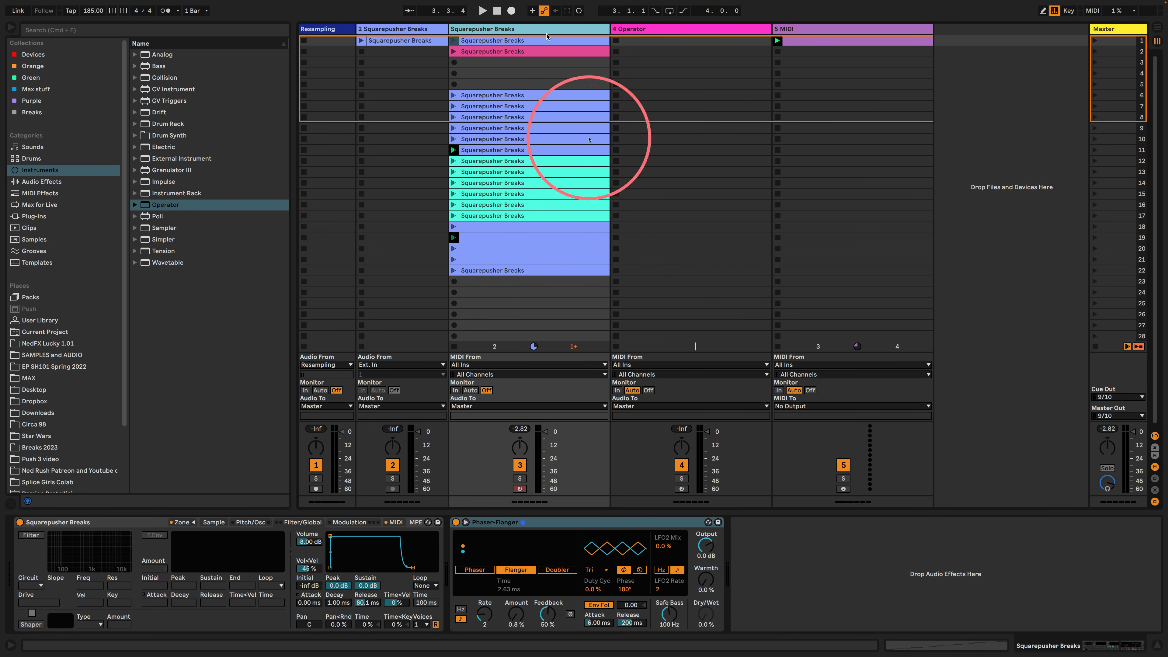
left_click(635, 363)
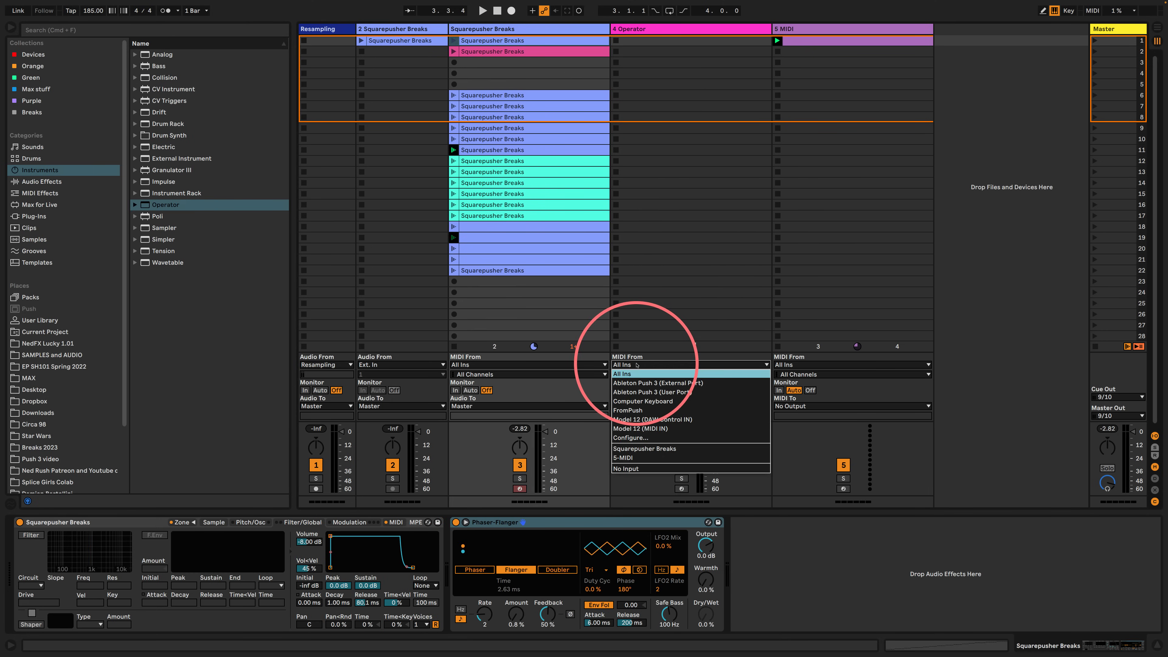
left_click(653, 451)
left_click(616, 391)
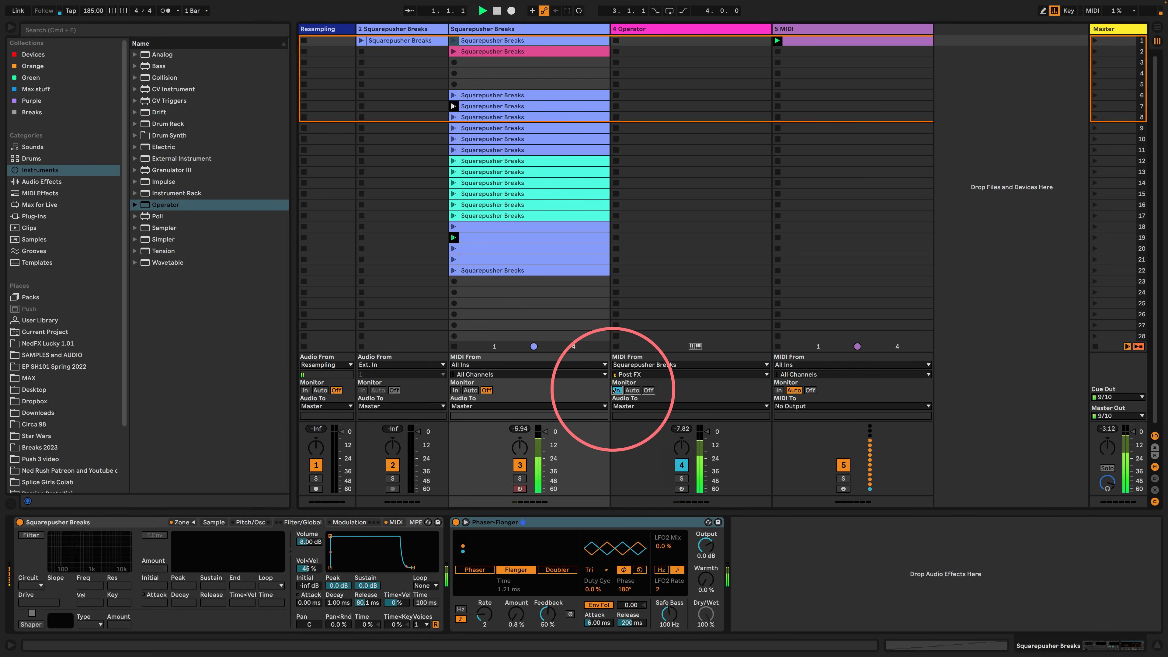
- Fix Operator's oscillator A at 100 Hz and change the instrument's number of voices
left_click(704, 29)
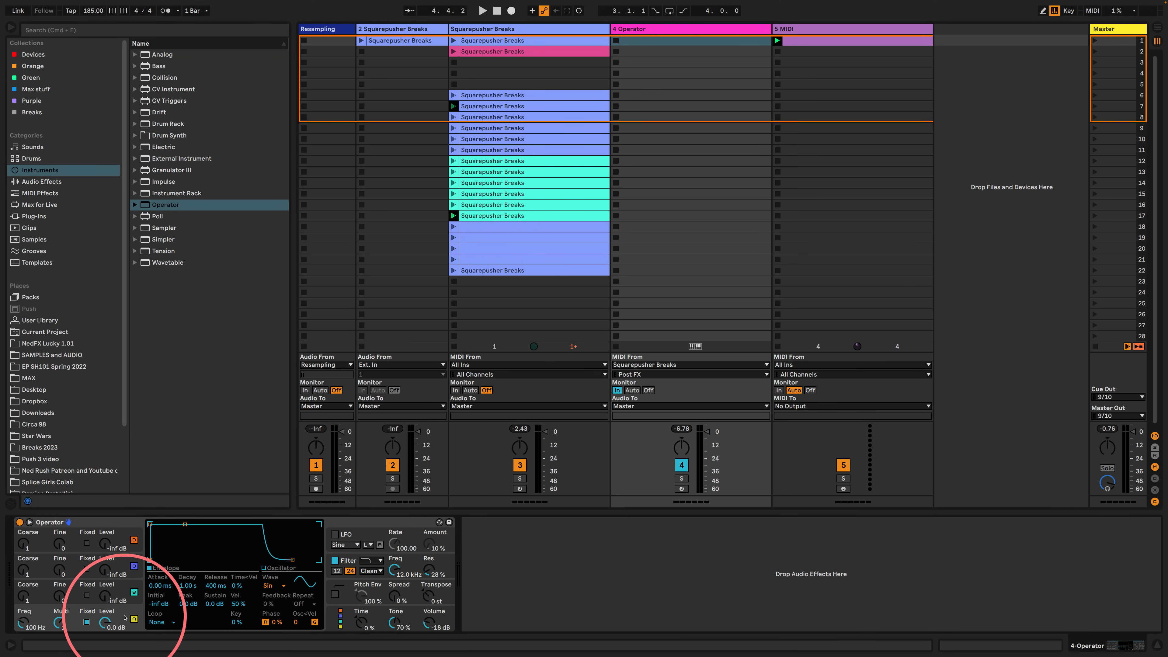
left_click(340, 616)
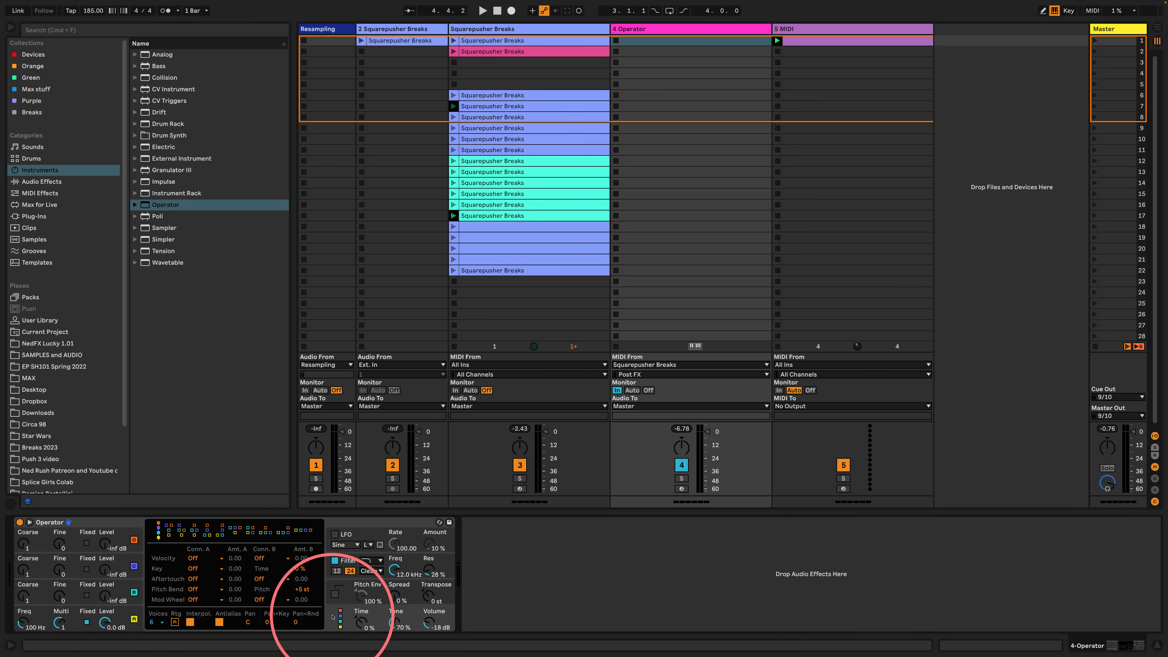
left_click(155, 622)
left_click(159, 502)
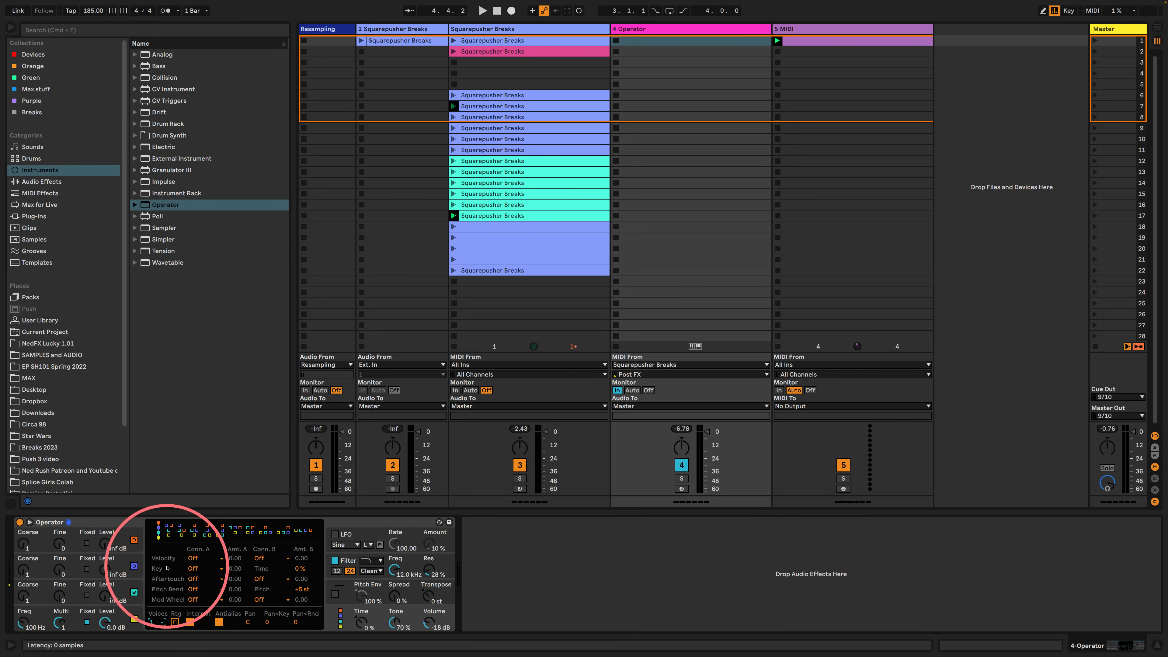
- Turn off Operator's filter and shorten oscillator A's envelope release to 12.1 ms
left_click(335, 560)
left_click(132, 612)
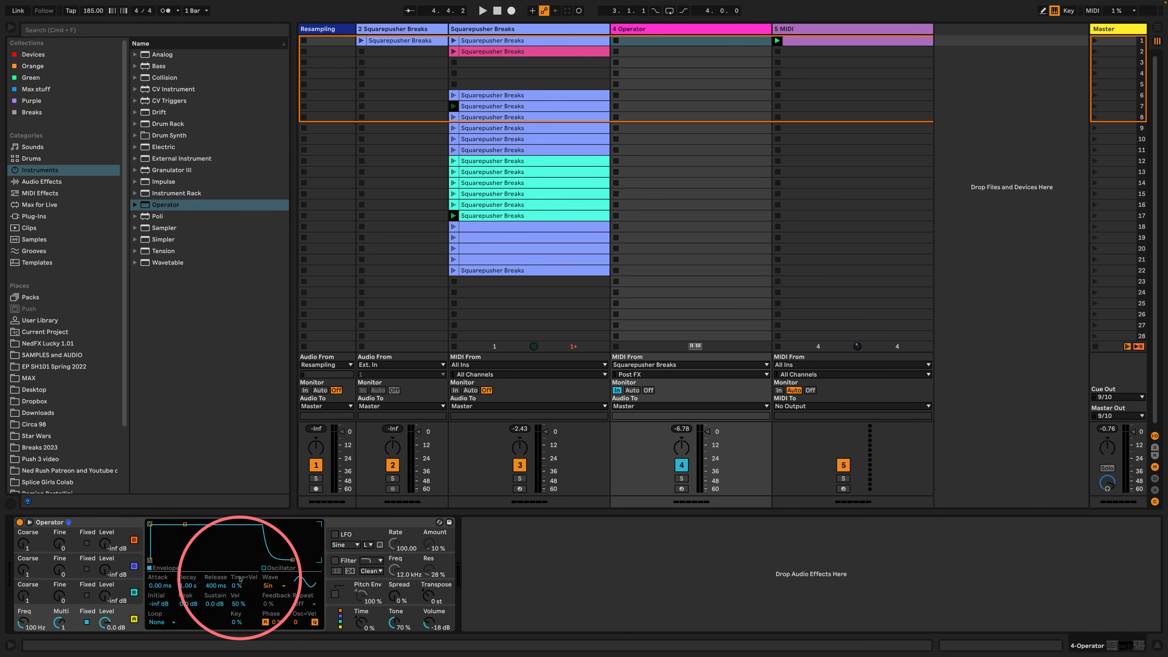
left_click(216, 585)
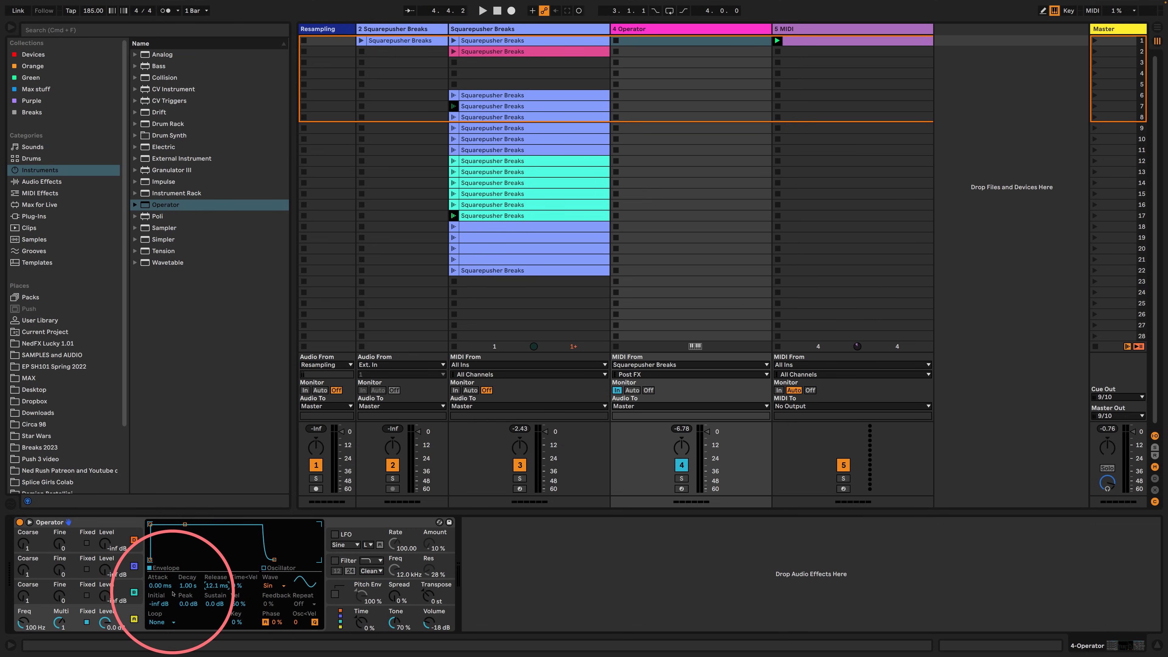
- Shorten oscillator A's envelope decay to 1.00 ms and set its fixed frequency to 50.0 Hz
left_click_drag(190, 585, 186, 593)
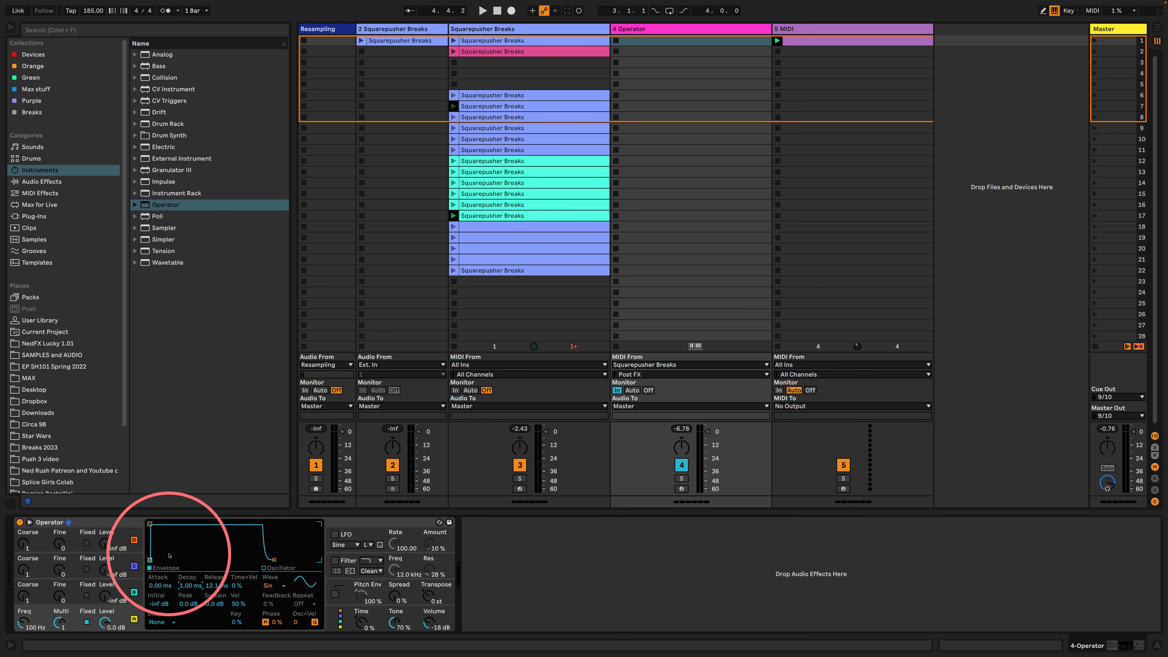
left_click(130, 584)
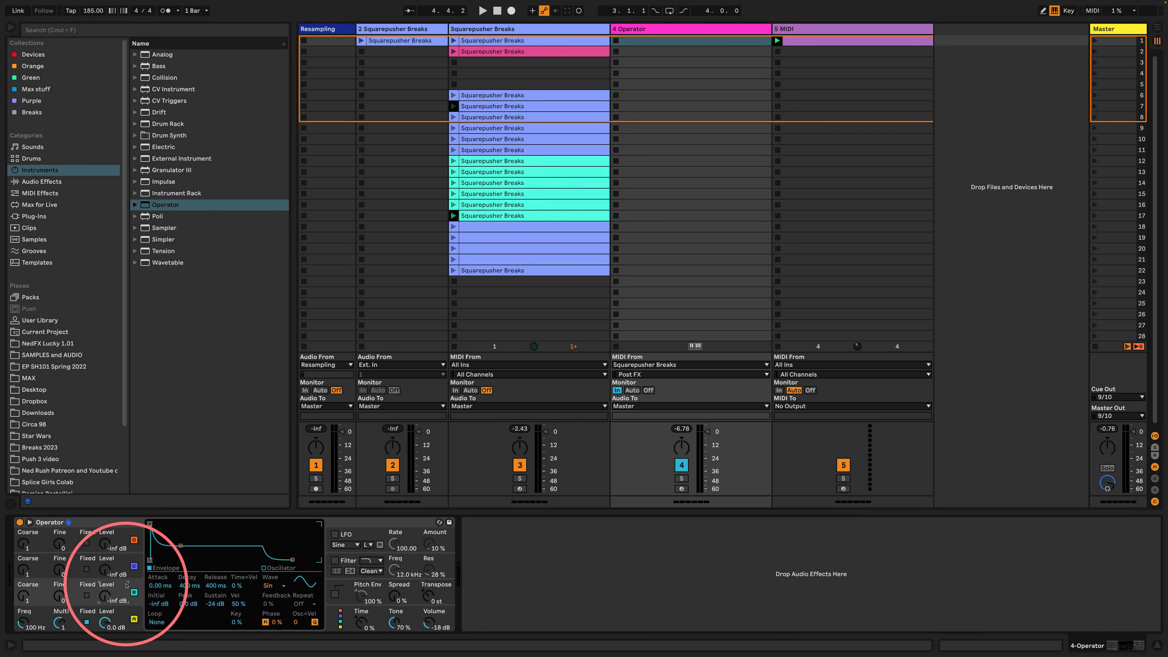
left_click(498, 182)
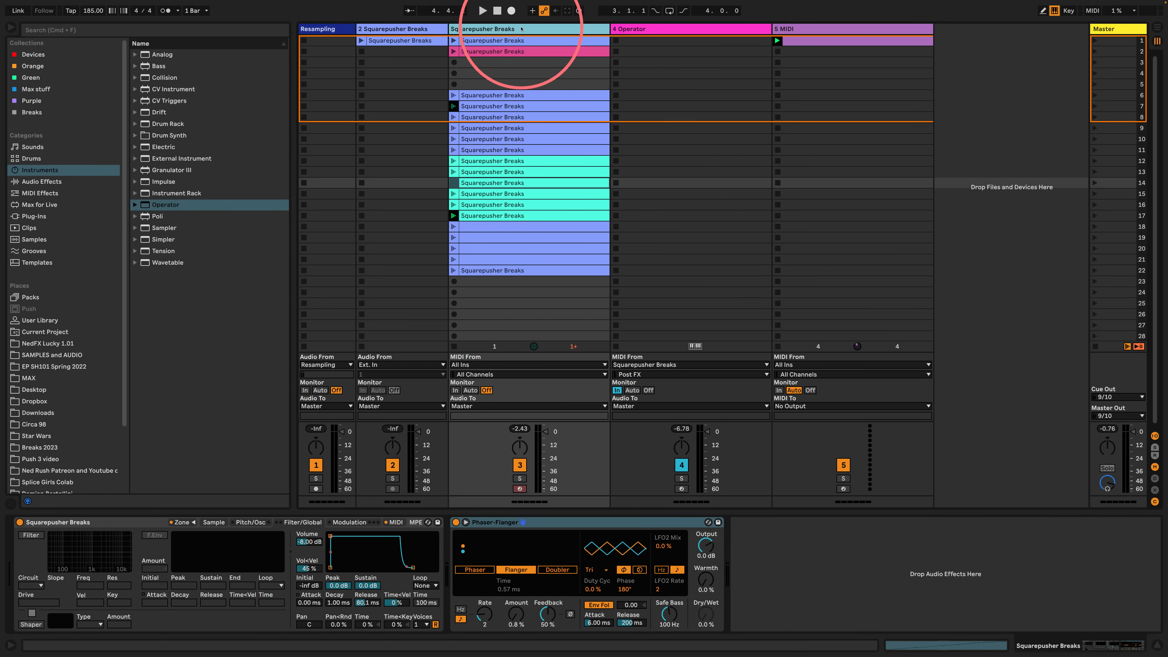
left_click(642, 28)
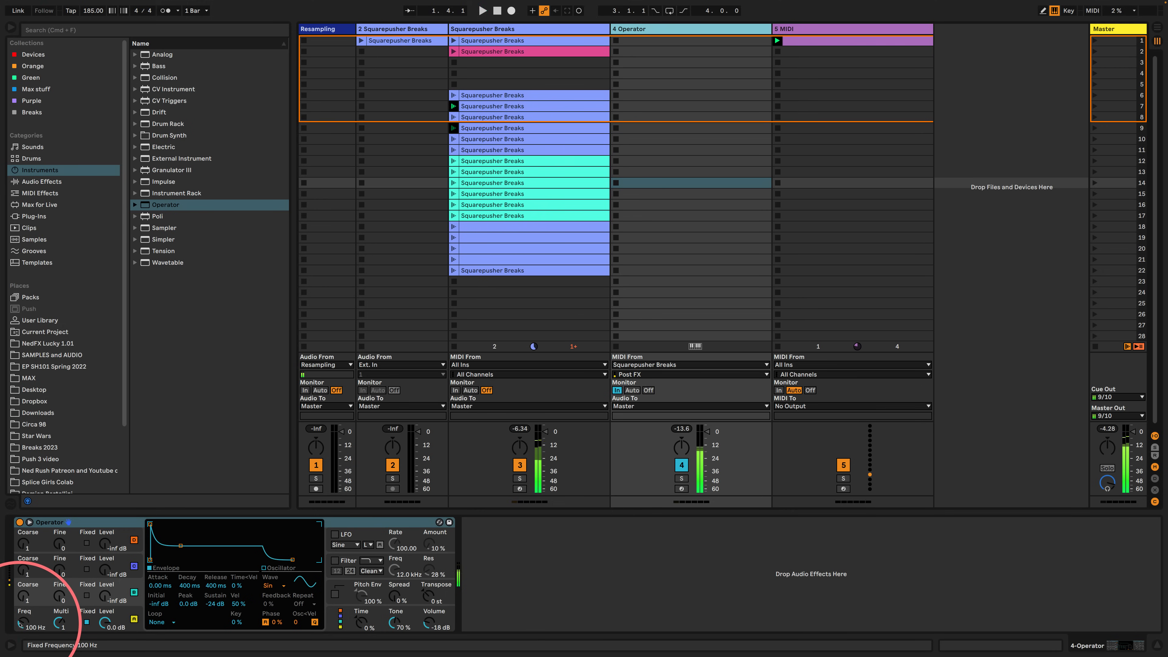
left_click(20, 624)
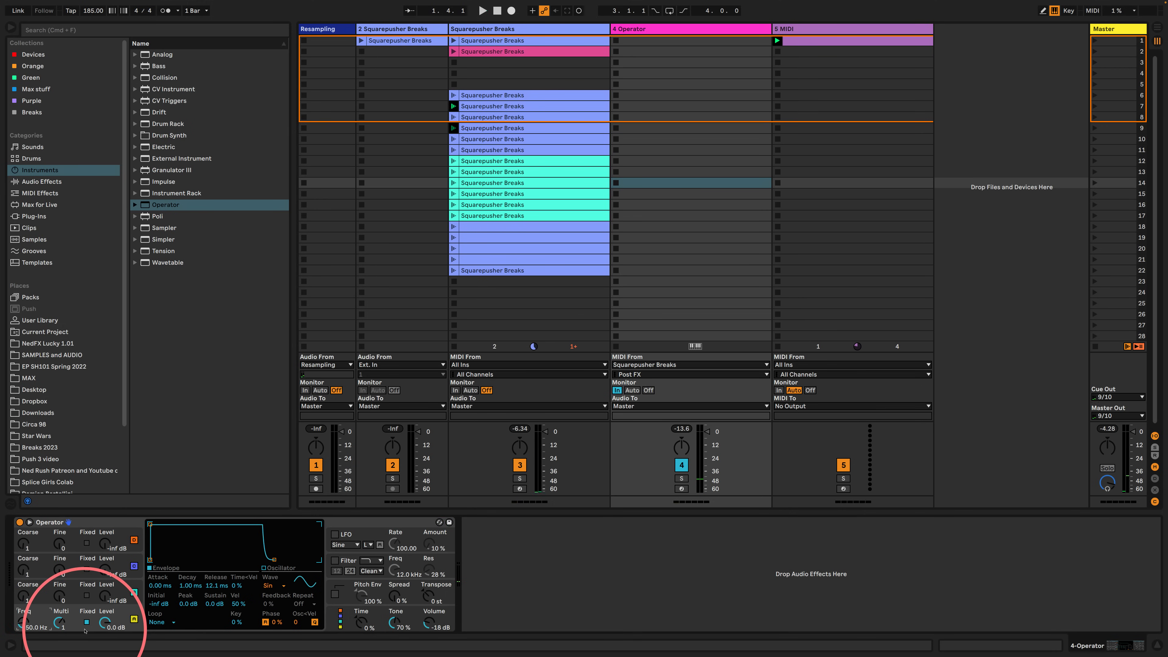
key("space")
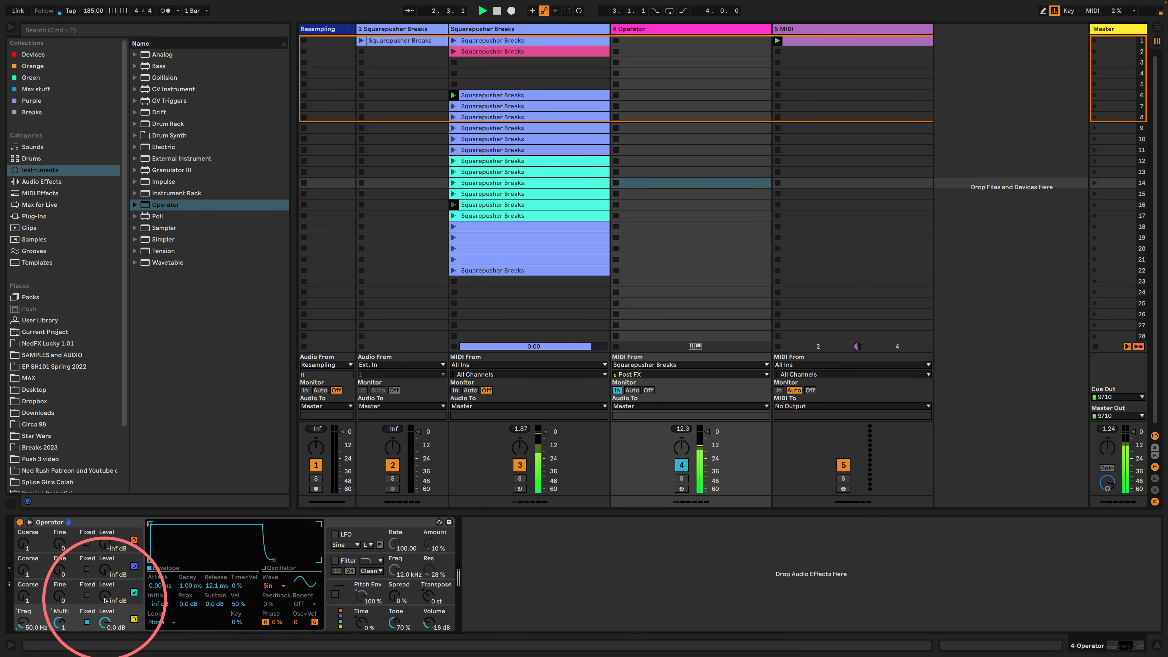
- Raise oscillator B's level to 0.0 dB and give its envelope full sustain, a 37.2 s decay and a 4.20 ms release
left_click(131, 588)
left_click_drag(180, 545, 202, 510)
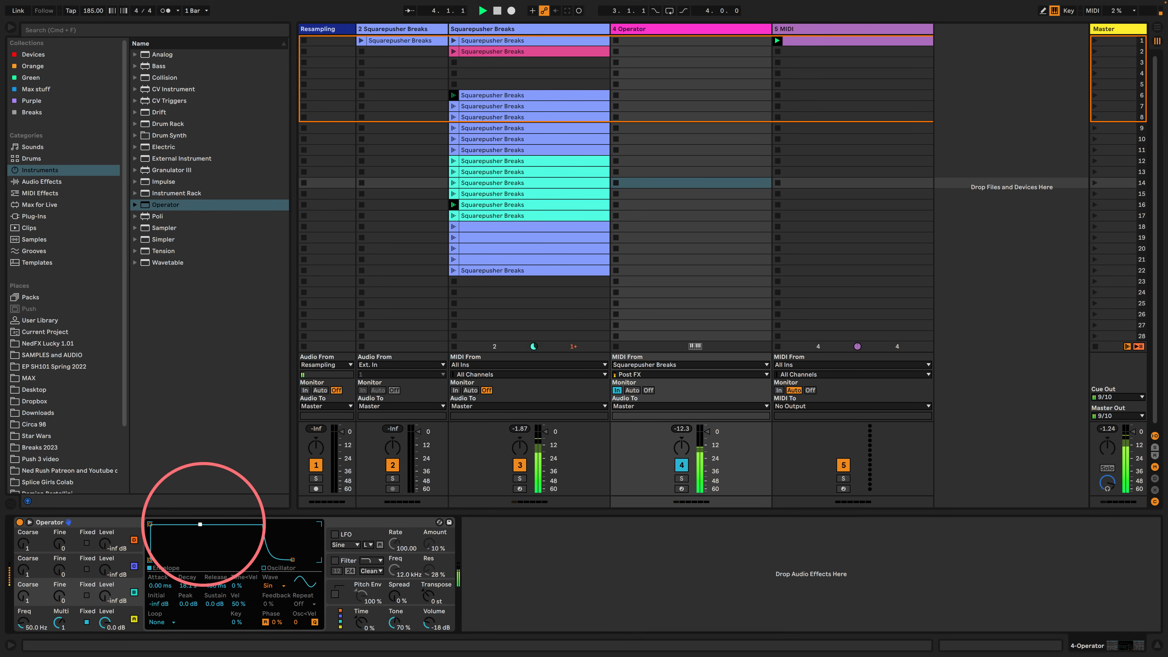
left_click_drag(293, 559, 263, 485)
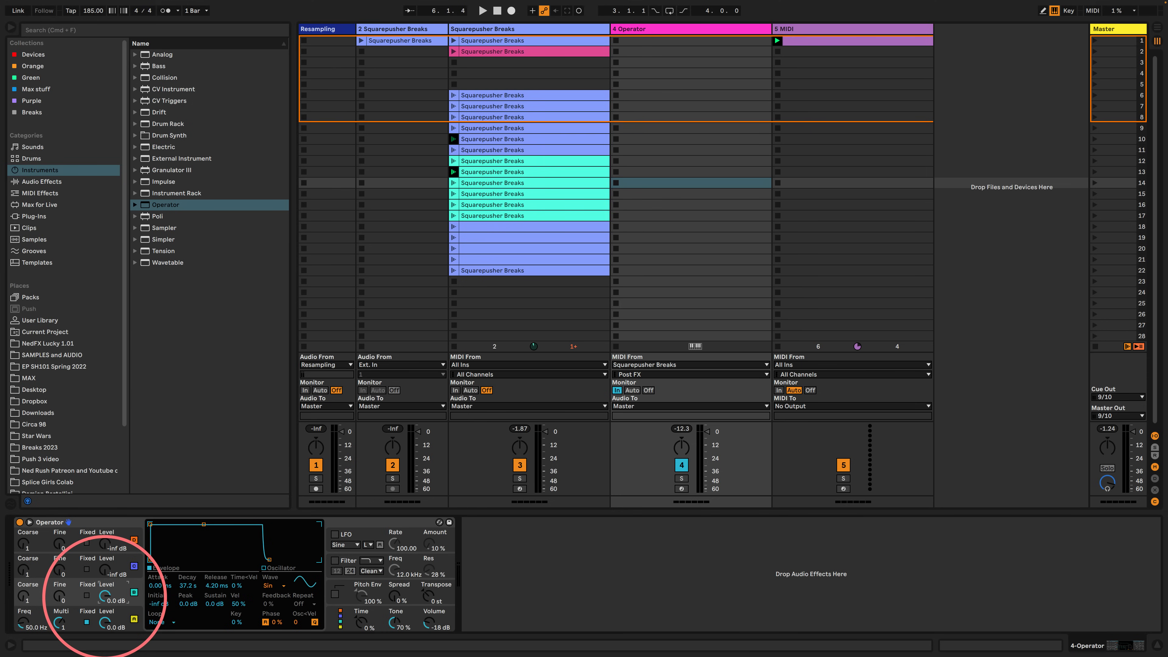
- Fix oscillator B at 100 Hz and reshape its envelope to a 106 ms decay with the sustain at -inf dB
key("space")
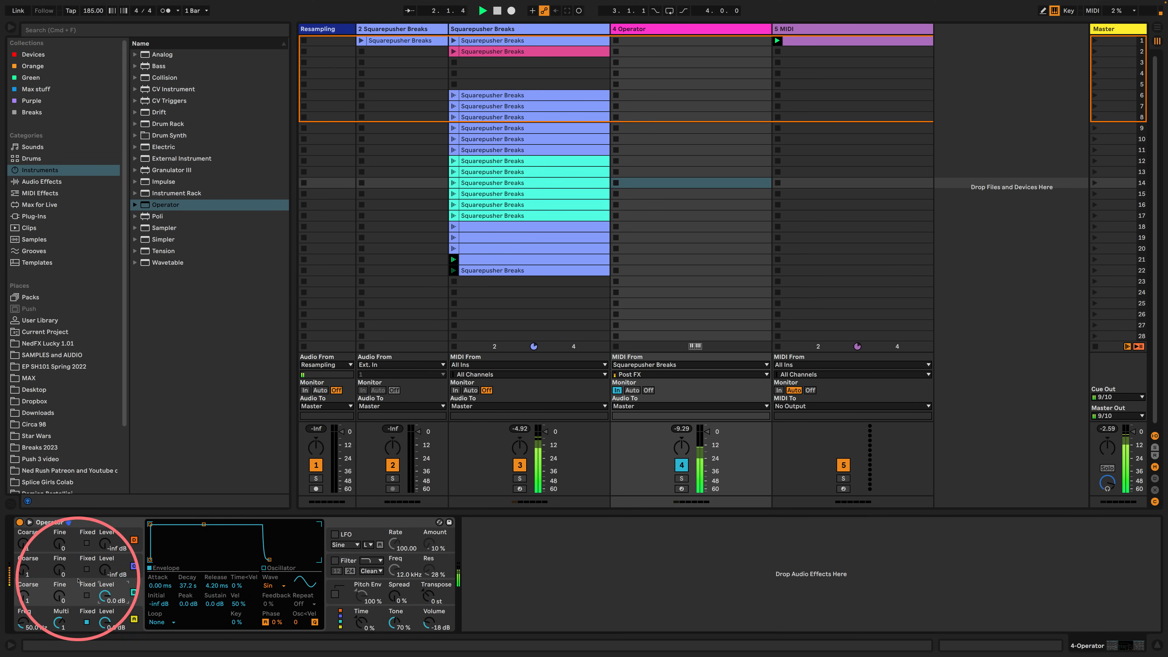
left_click(86, 596)
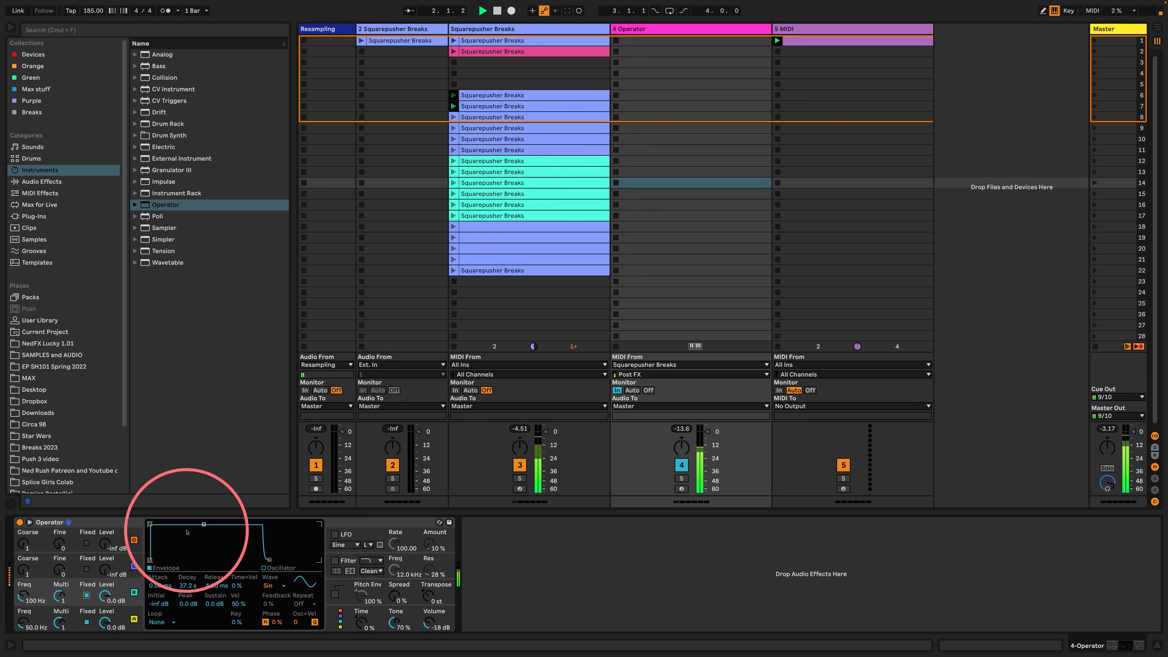
left_click_drag(204, 524, 173, 560)
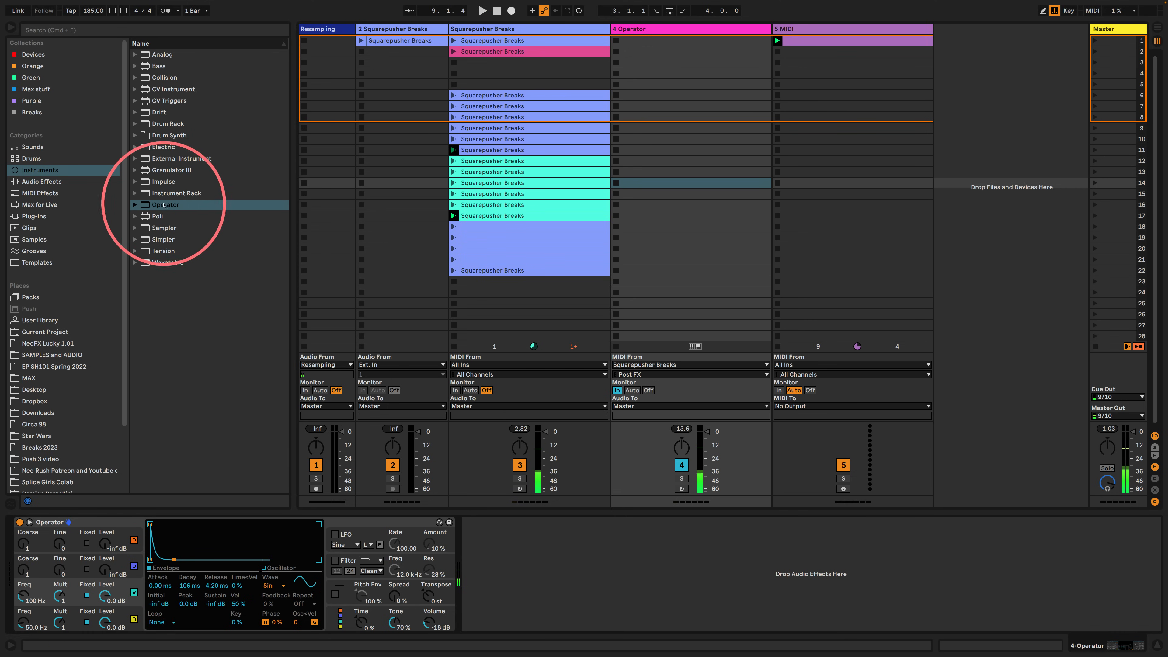
- Add a Fixed-mode Velocity effect before Operator with Out Hi 64 and Random 64, and set oscillator B's Time<Vel to 50 %
left_click(13, 192)
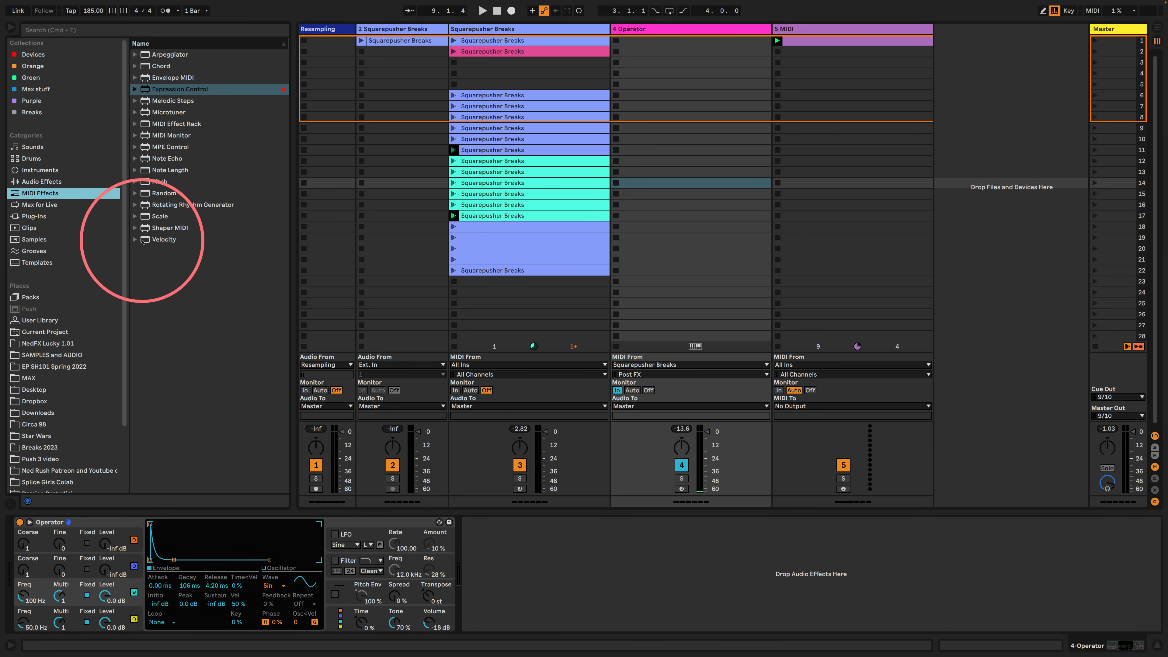
left_click_drag(151, 240, 18, 542)
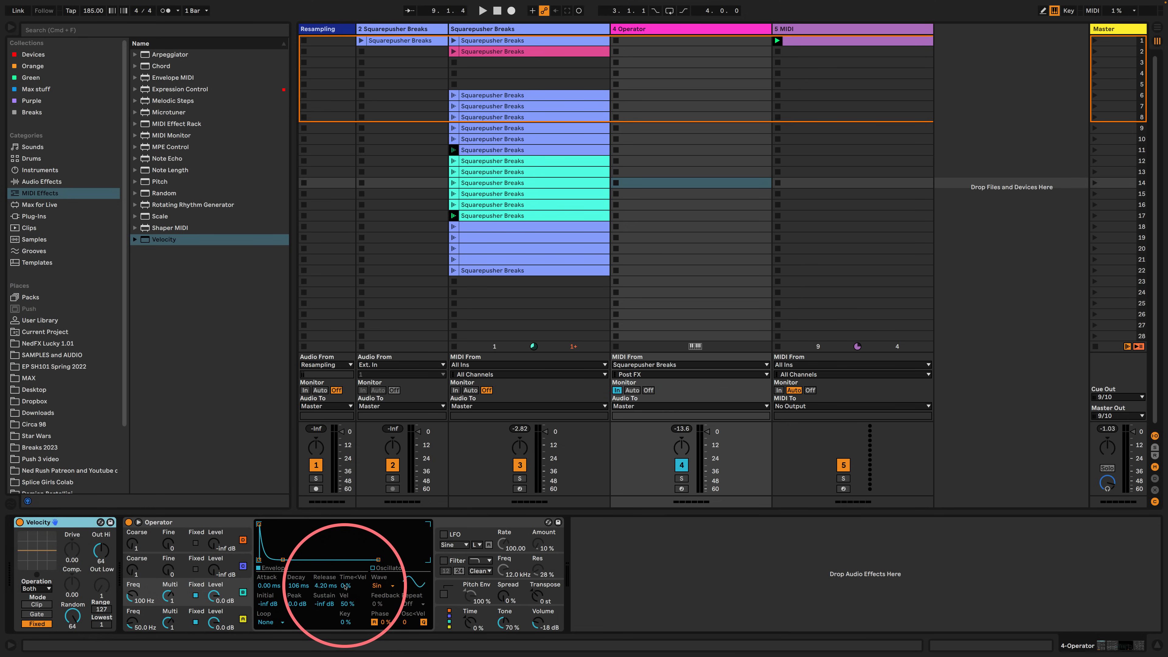
key("Return")
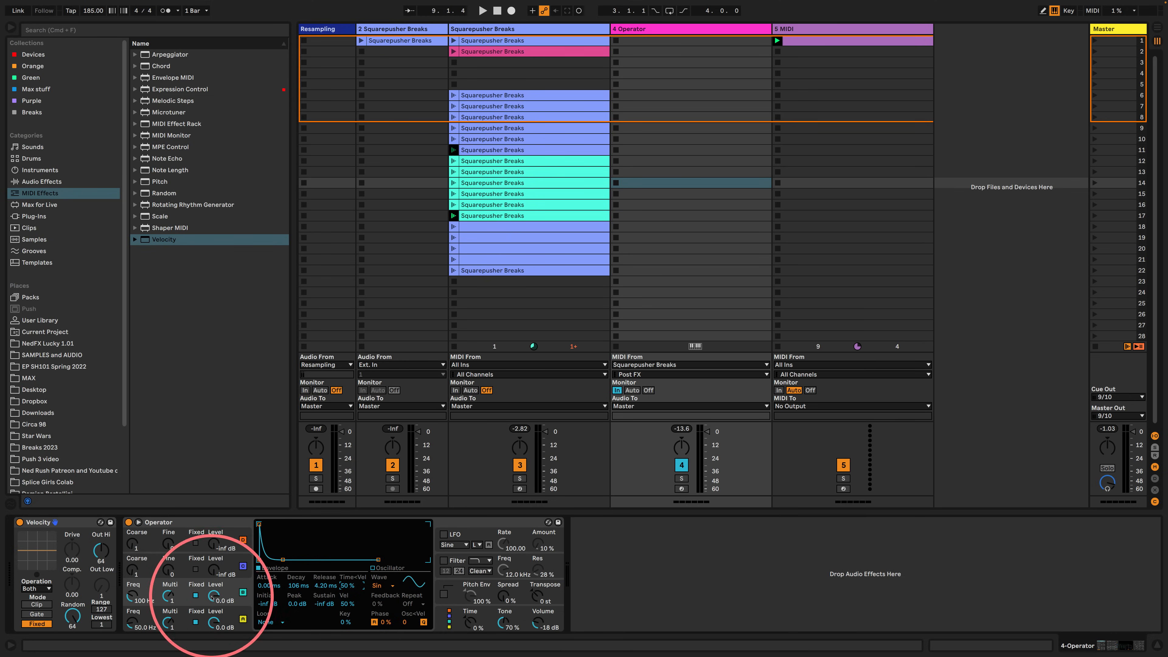
- Turn off Operator's oscillators C and D and return to oscillator B's settings
left_click(447, 620)
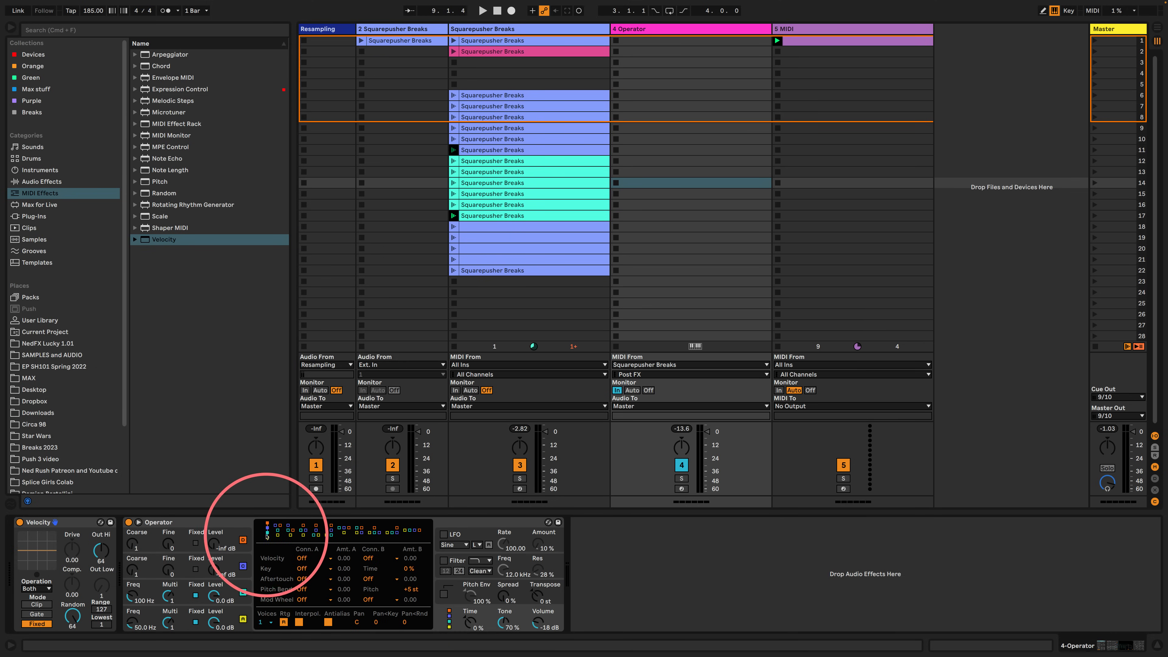
left_click(243, 590)
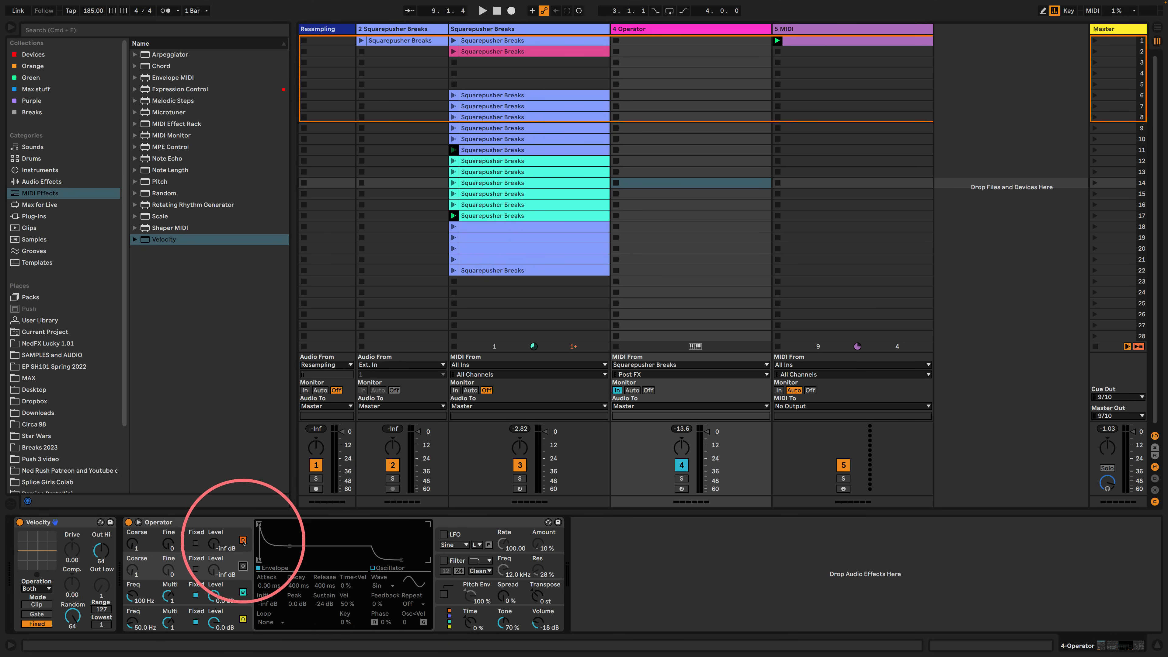
left_click(242, 584)
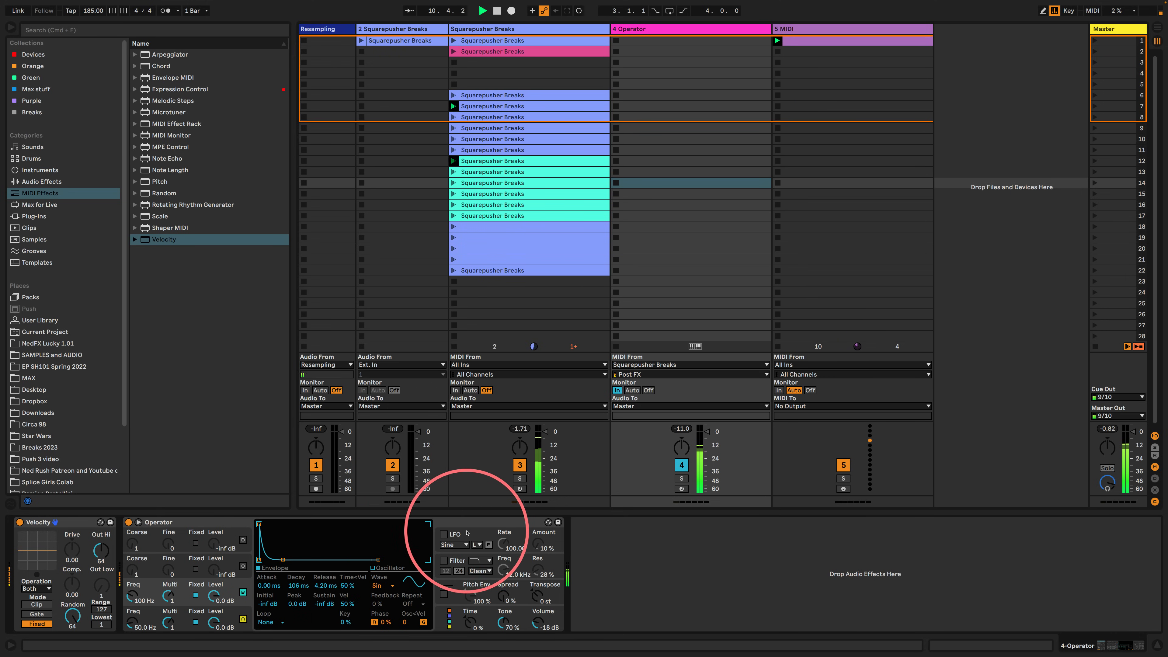
- Turn on Operator's LFO with oscillators A and B disabled under Dest. A, and set Dest. B to OSC Fixed Frequency
left_click(444, 534)
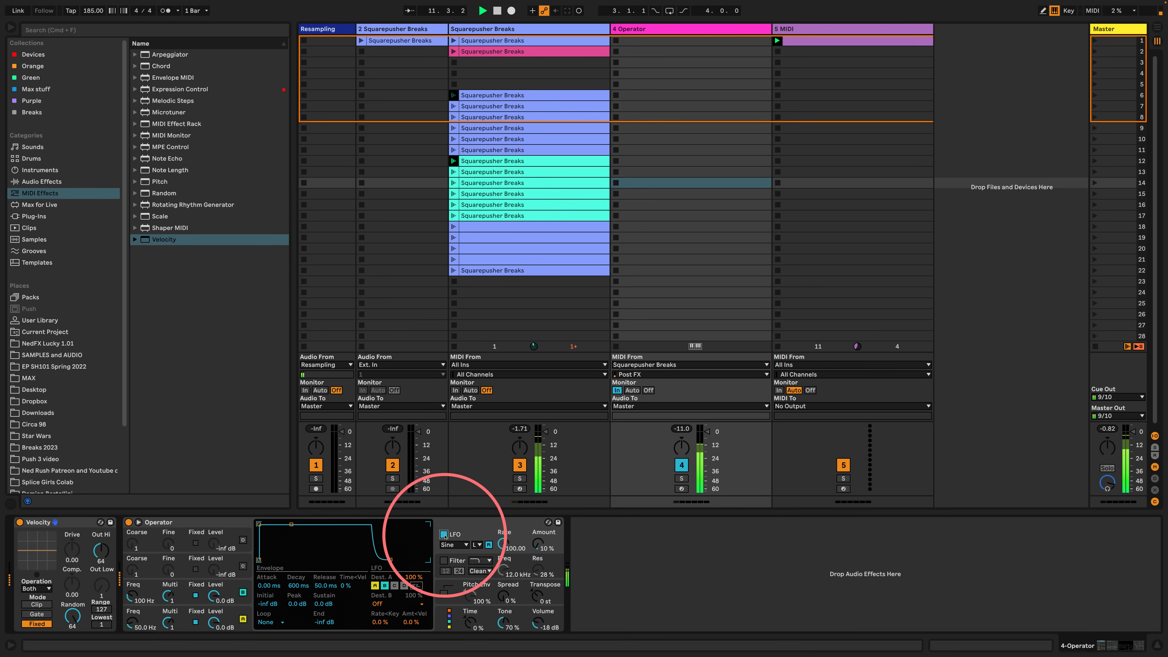
left_click(384, 585)
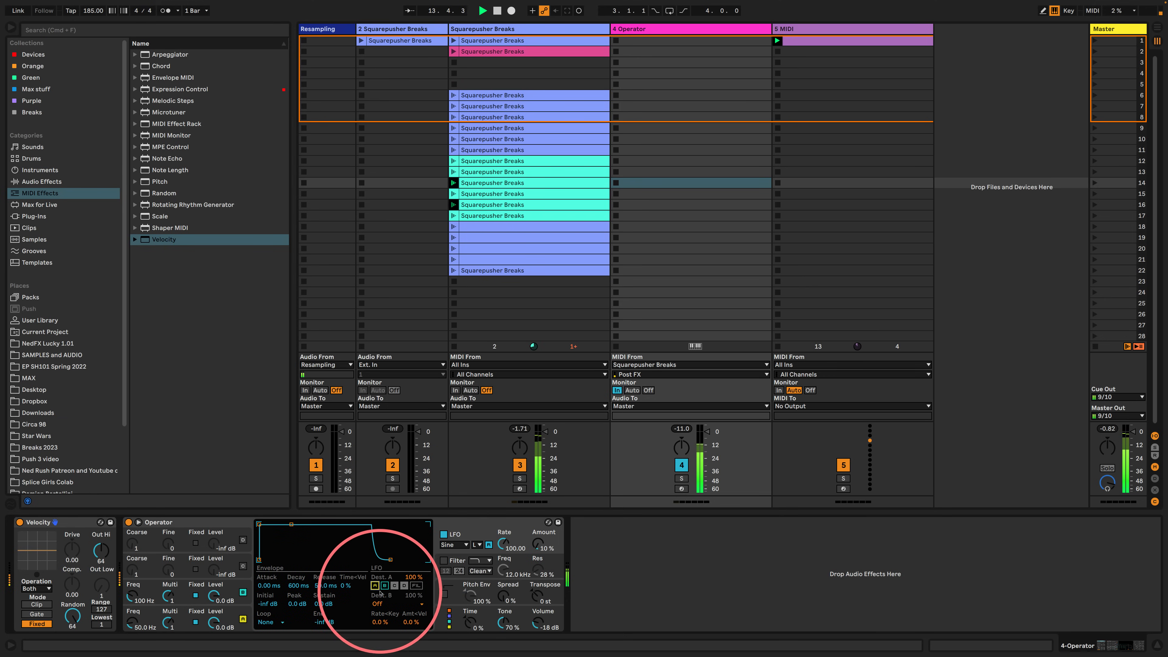
left_click(381, 604)
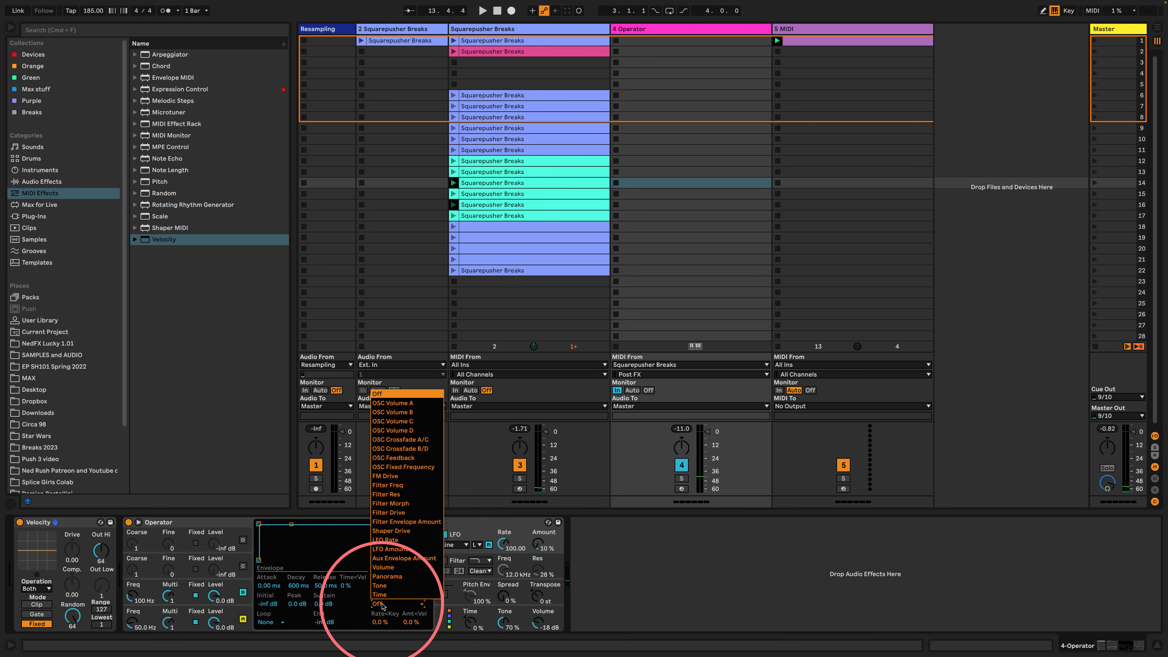
left_click(383, 606)
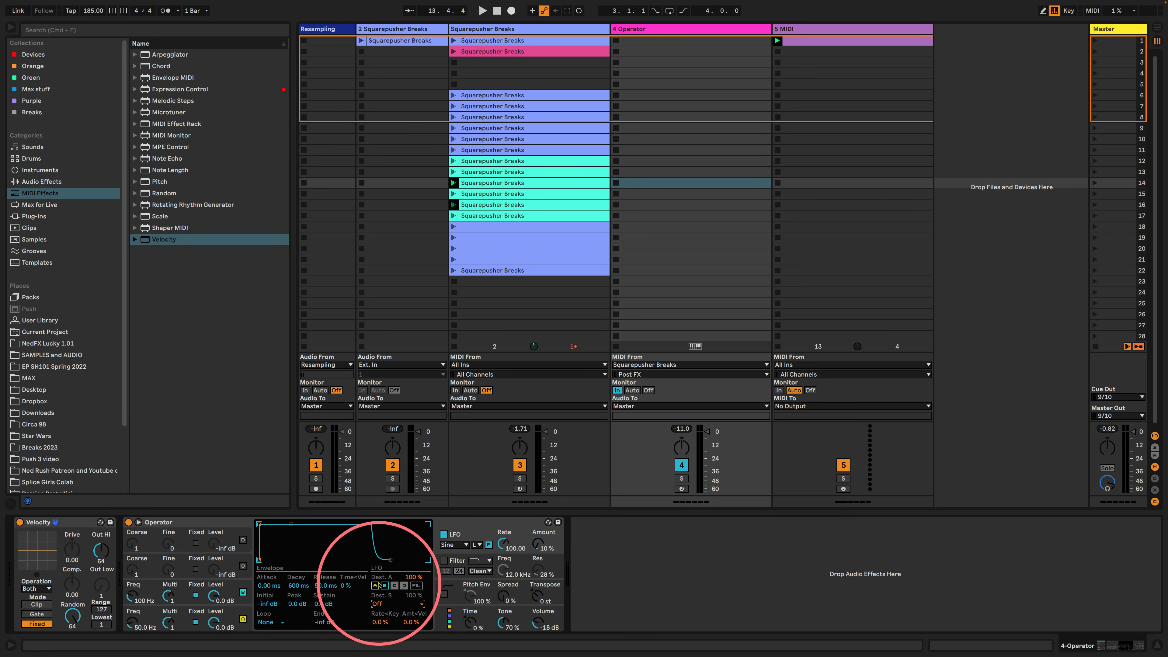
left_click(378, 604)
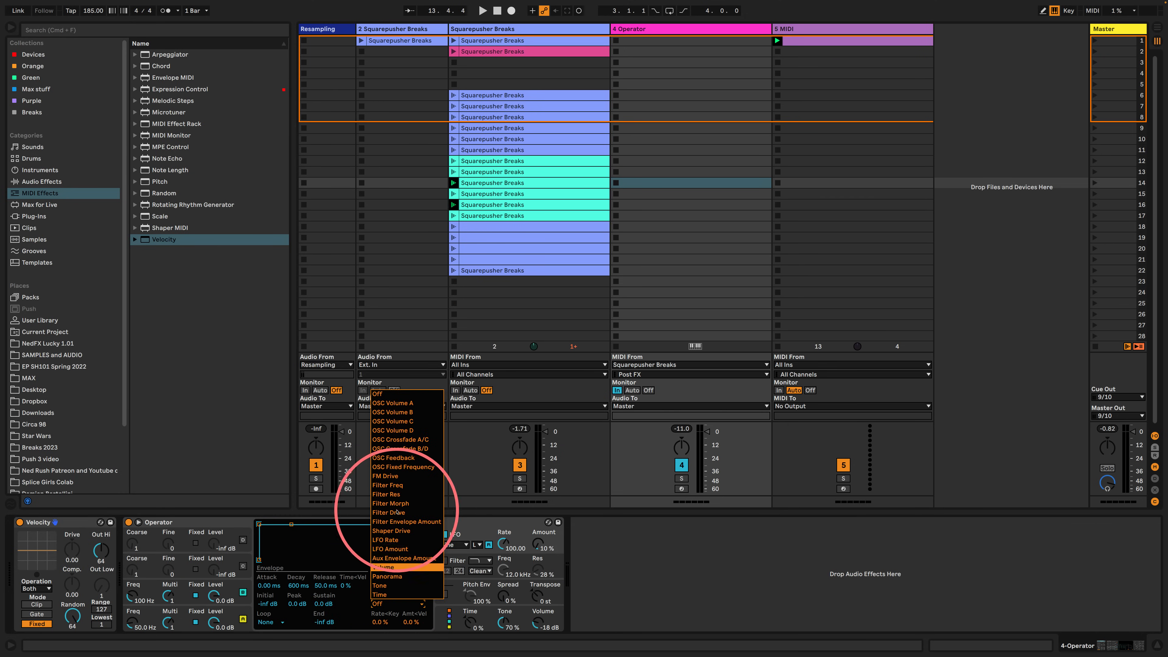
left_click(375, 467)
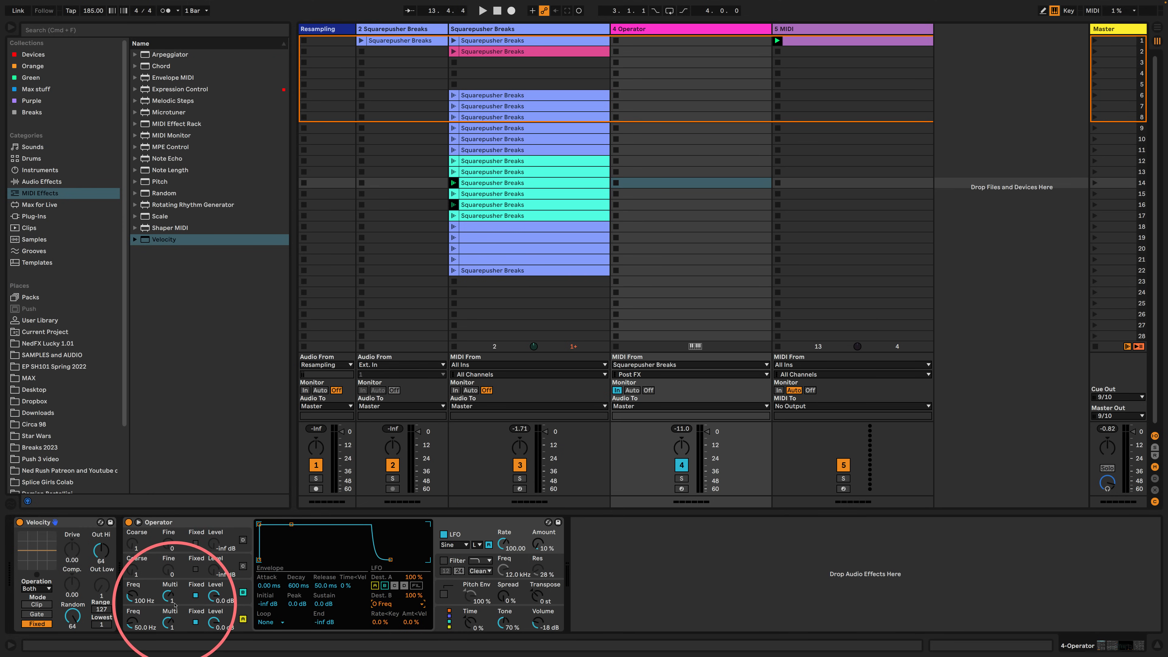
left_click(384, 604)
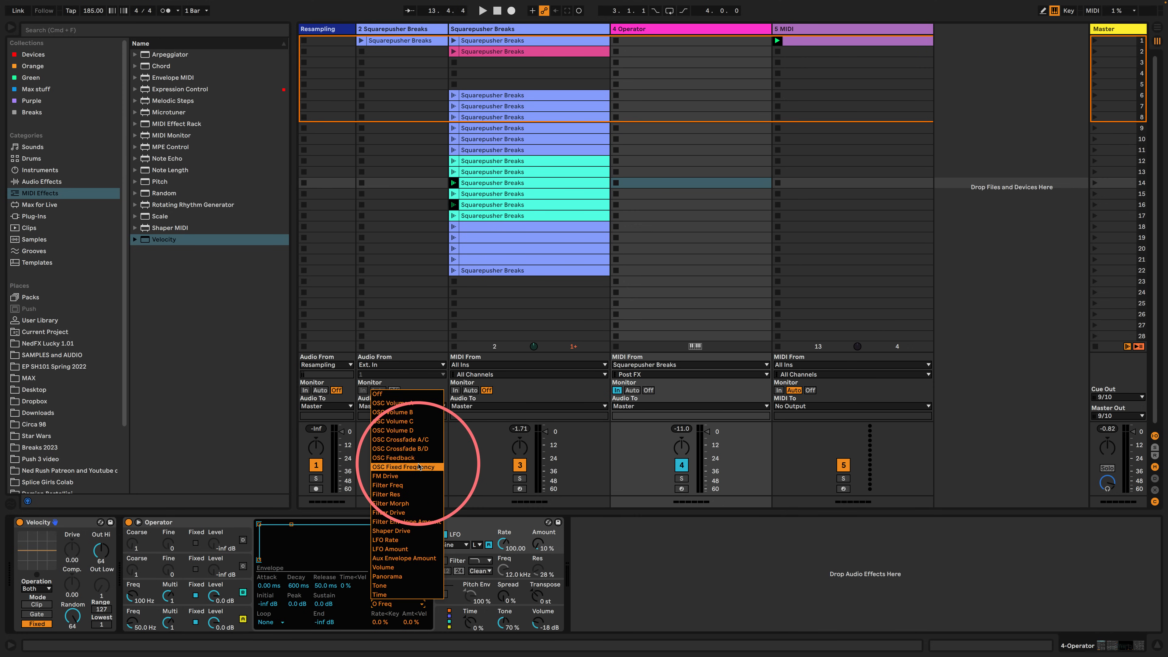
left_click(376, 617)
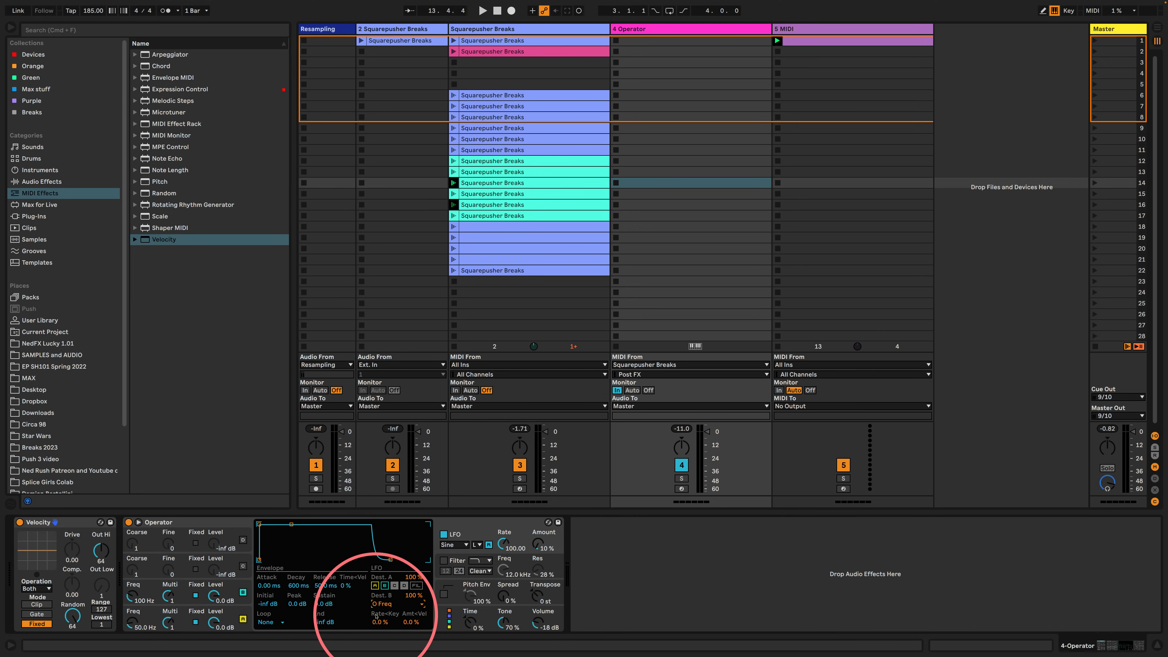
- Raise oscillator B's fixed frequency to 478 Hz and shape its envelope with a 276 ms decay and -19 dB sustain during playback
key("space")
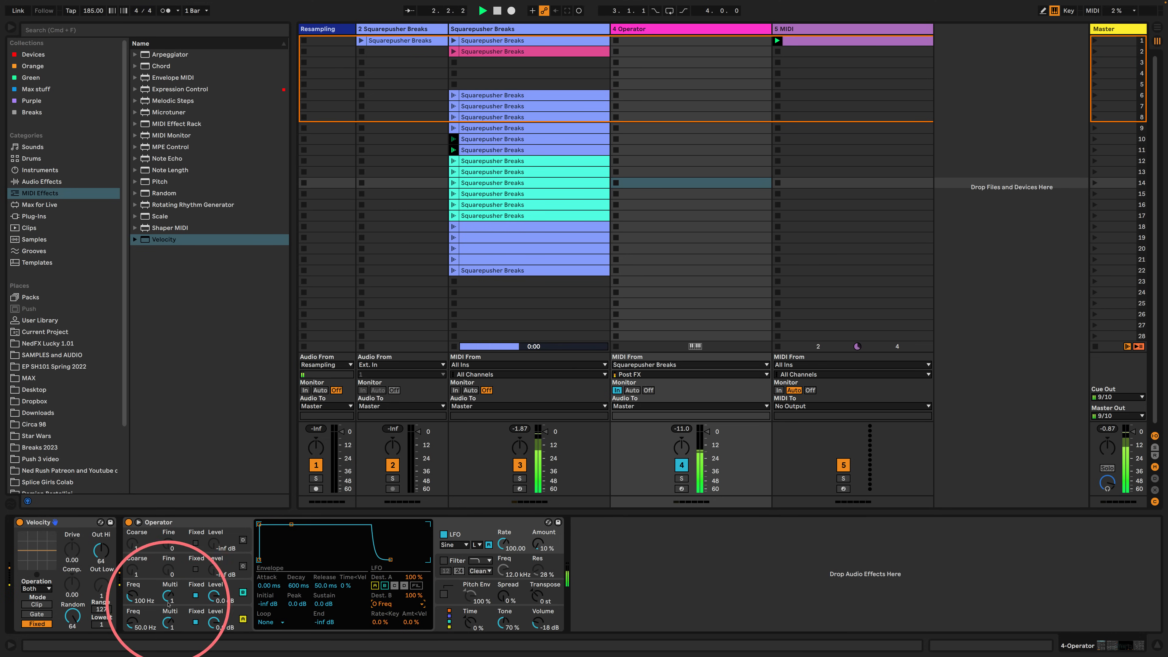
left_click_drag(132, 597, 131, 591)
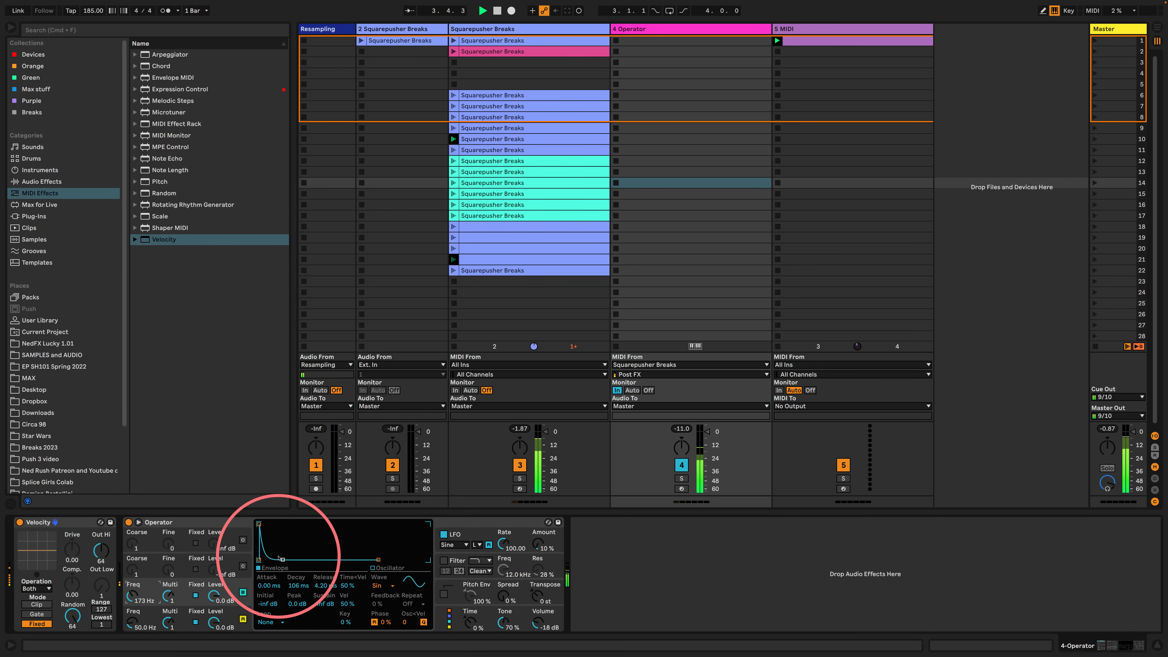
mouse_move(283, 560)
left_mouse_down()
mouse_move(272, 529)
mouse_move(273, 543)
mouse_move(288, 541)
left_mouse_up()
left_click_drag(131, 598, 133, 596)
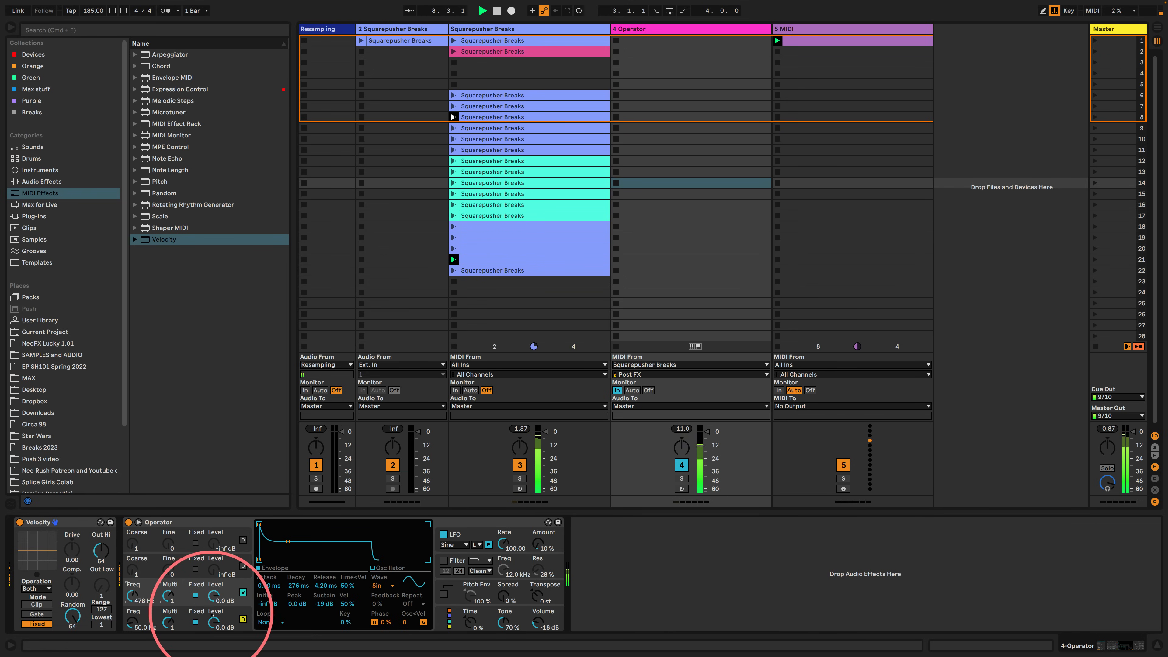
left_click(233, 615)
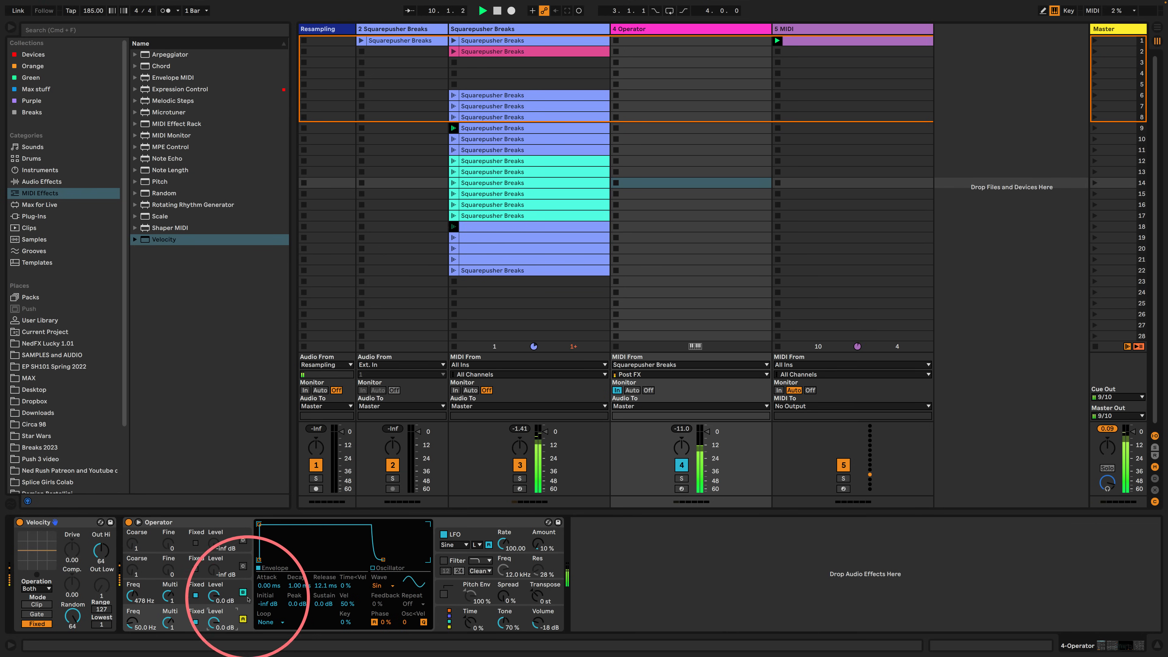
left_click(236, 584)
key("space")
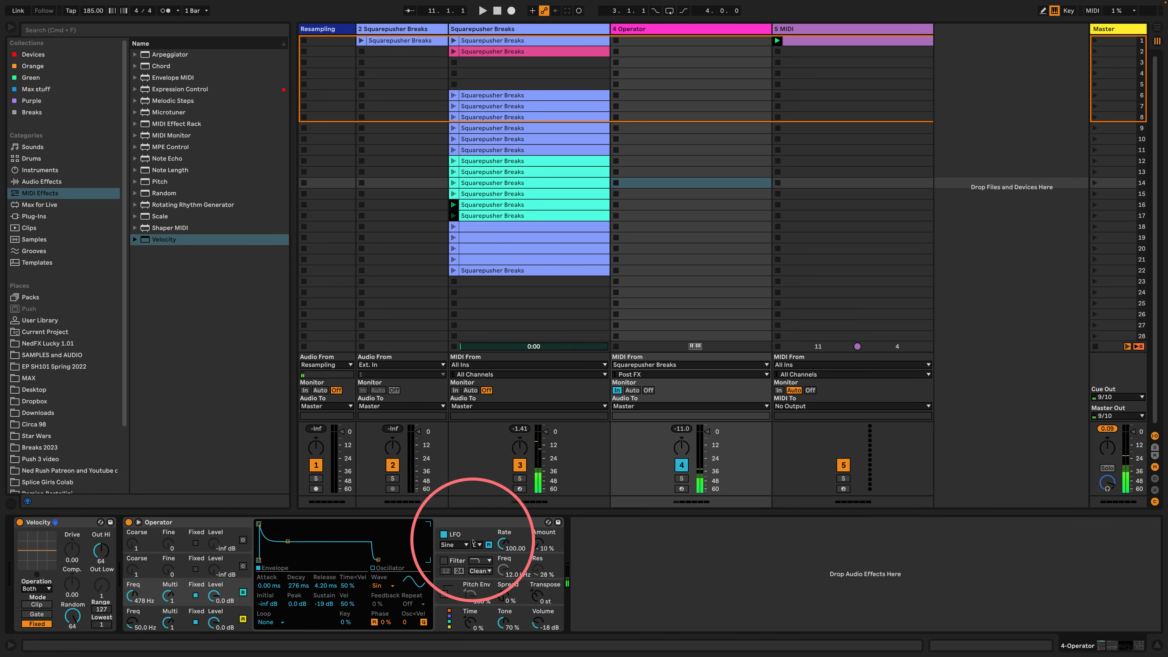
- Set the LFO to a tempo-synced S&H waveform with an Amount of 47 % and play the result
left_click(453, 545)
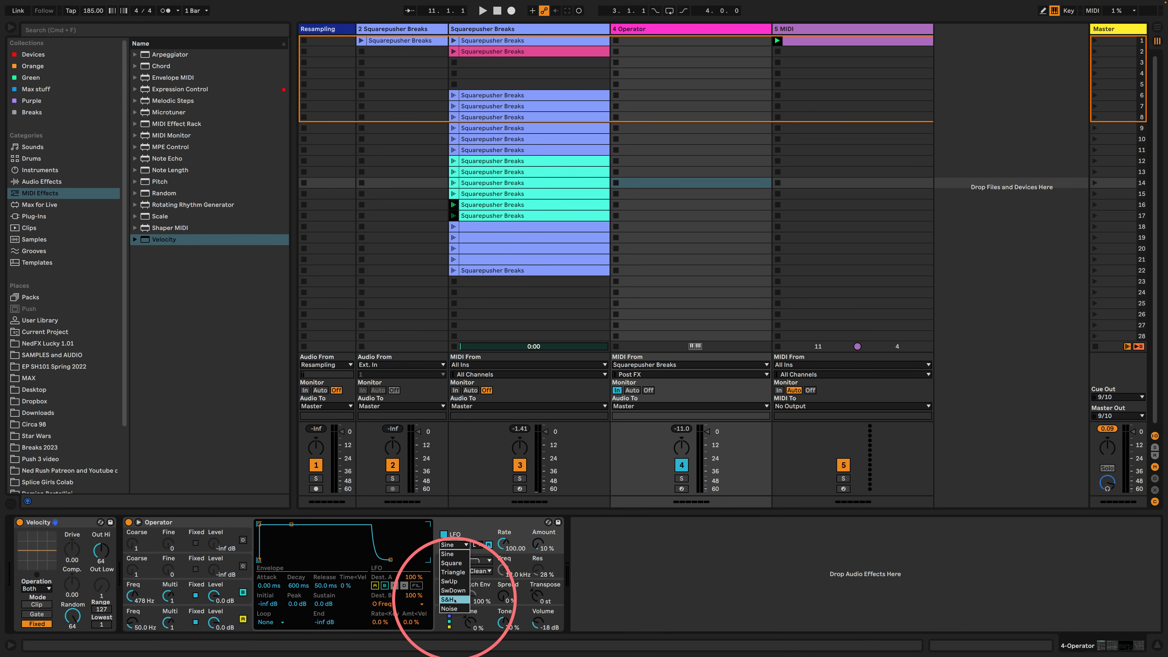
left_click(454, 600)
left_click(477, 545)
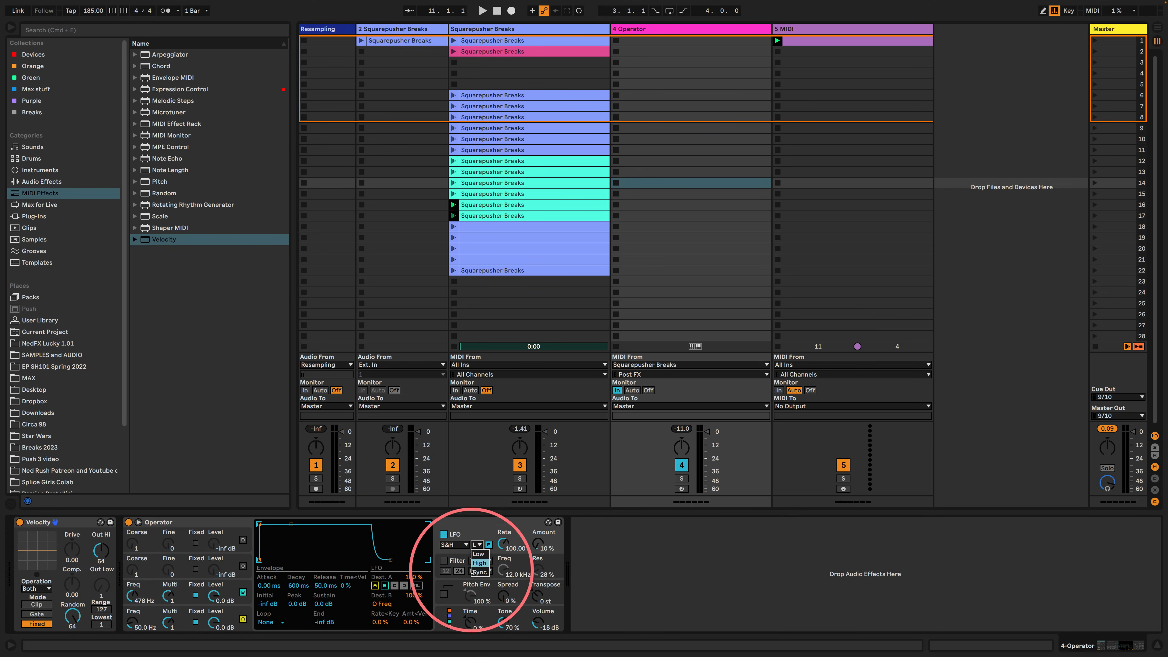
left_click(477, 572)
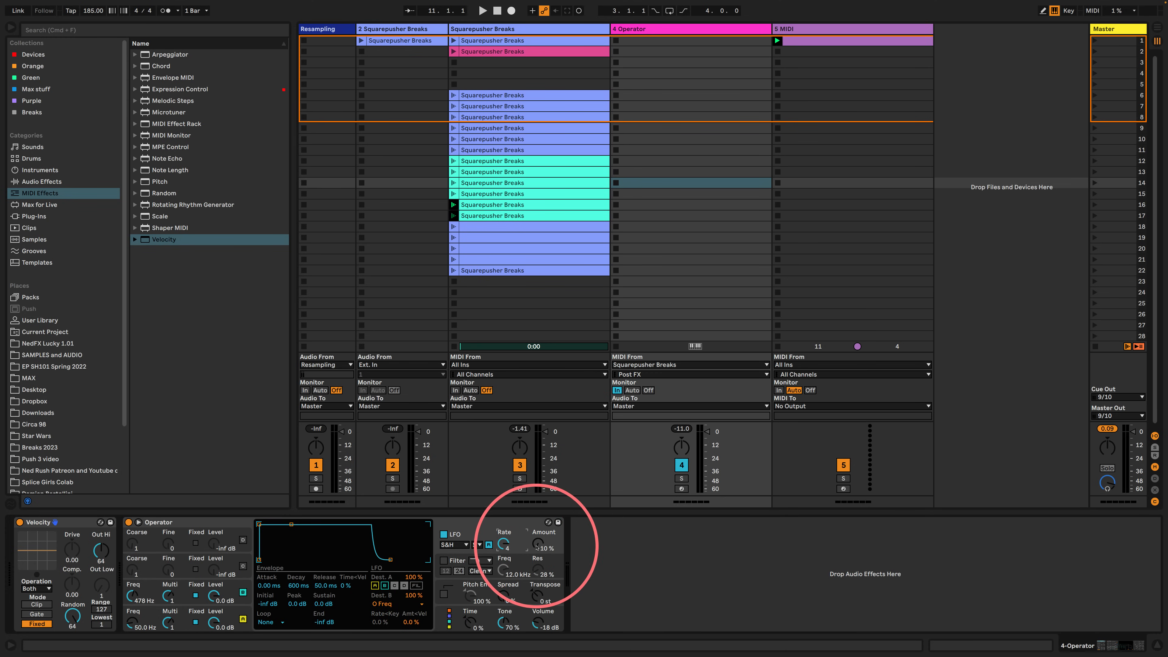
key("space")
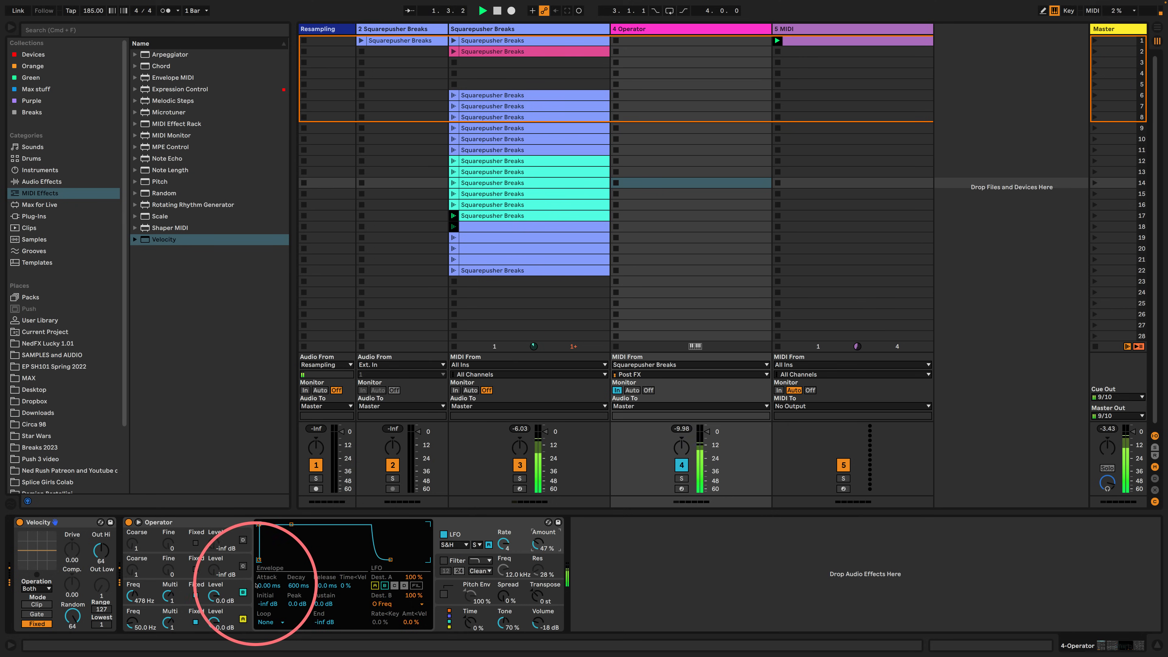
- Reshape oscillator B's envelope to a 6.11 ms attack, 83.5 ms decay and -26 dB sustain
left_click(250, 584)
mouse_move(287, 542)
left_mouse_down()
mouse_move(267, 547)
mouse_move(278, 547)
mouse_move(278, 524)
mouse_move(301, 547)
left_mouse_up()
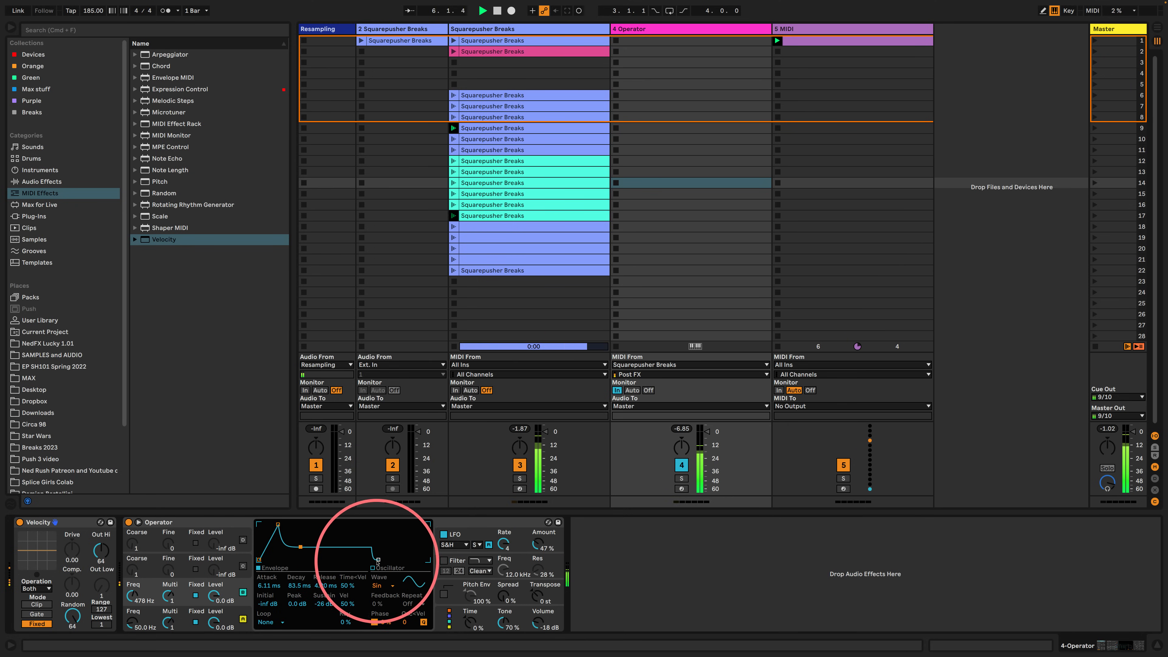
- Set oscillator B's release to 8.61 ms and enable the pitch envelope with a +48 st peak, about 4 ms decay and 30 % amount
left_click_drag(378, 559, 382, 559)
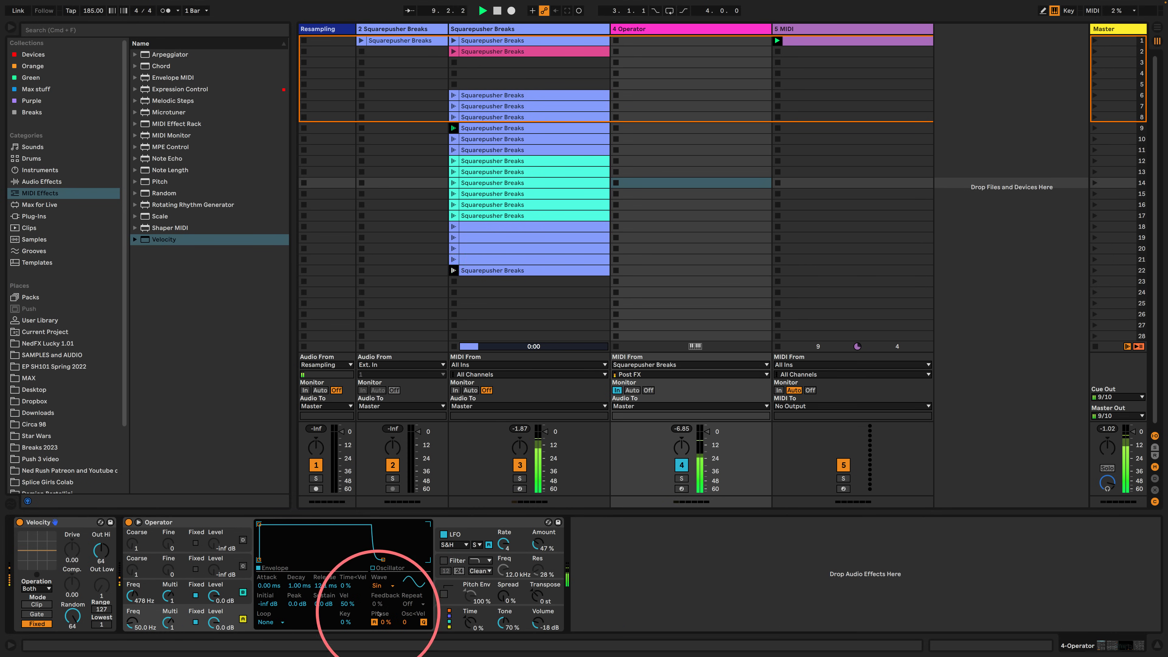
left_click(443, 594)
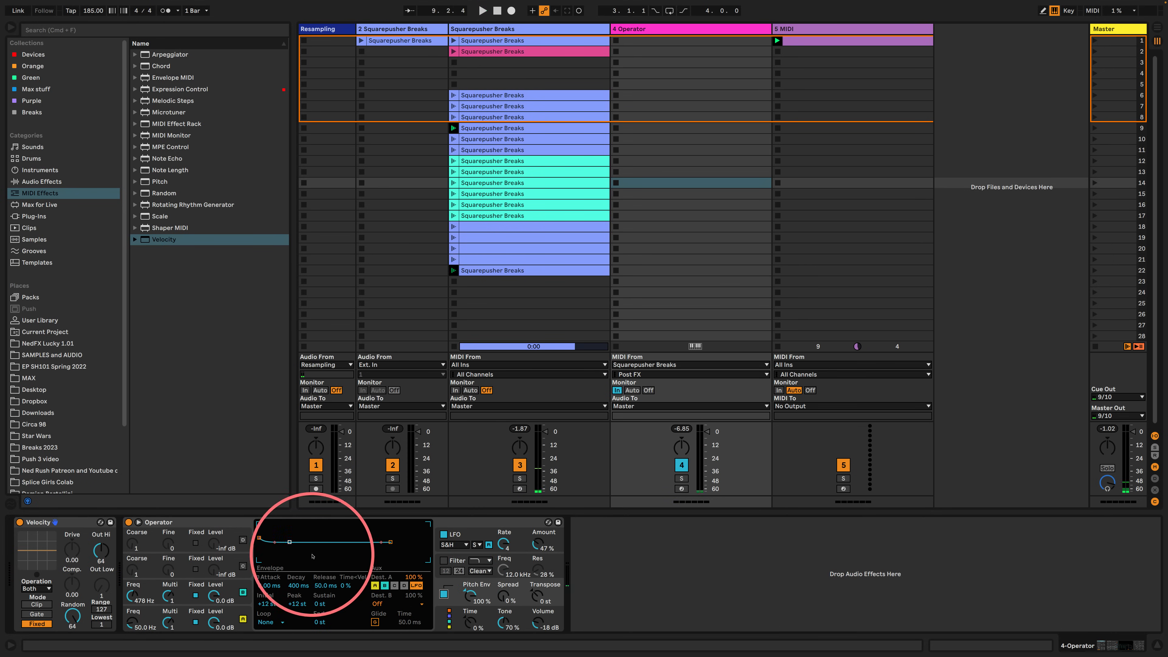
left_click_drag(260, 537, 259, 531)
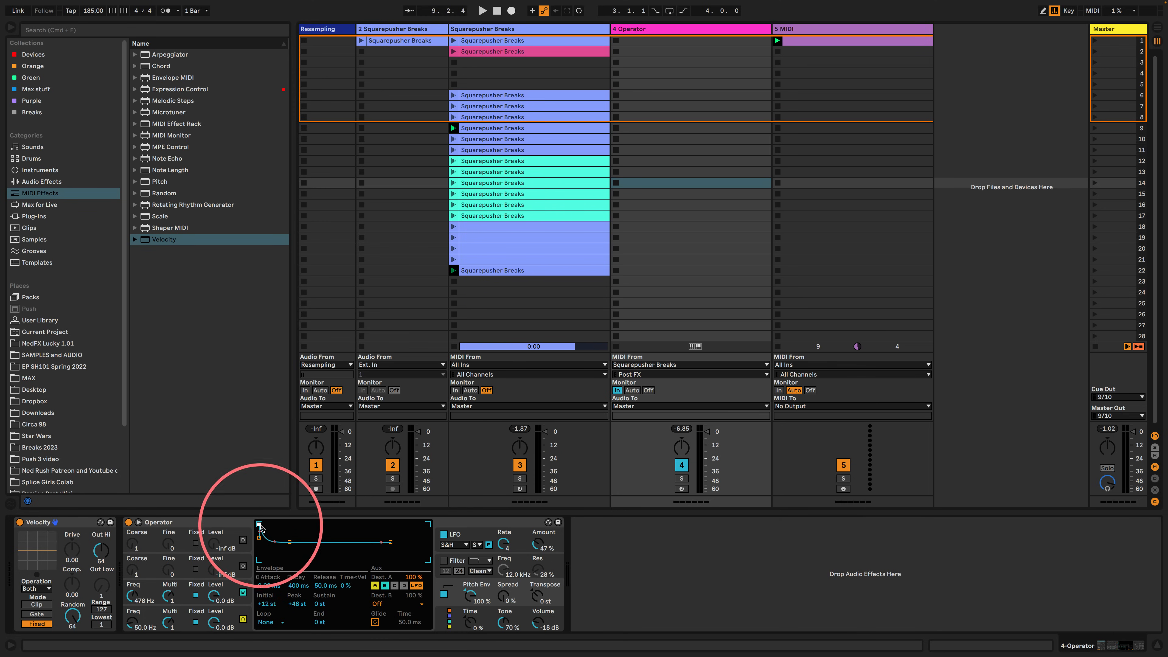
left_click_drag(298, 586, 298, 598)
key("space")
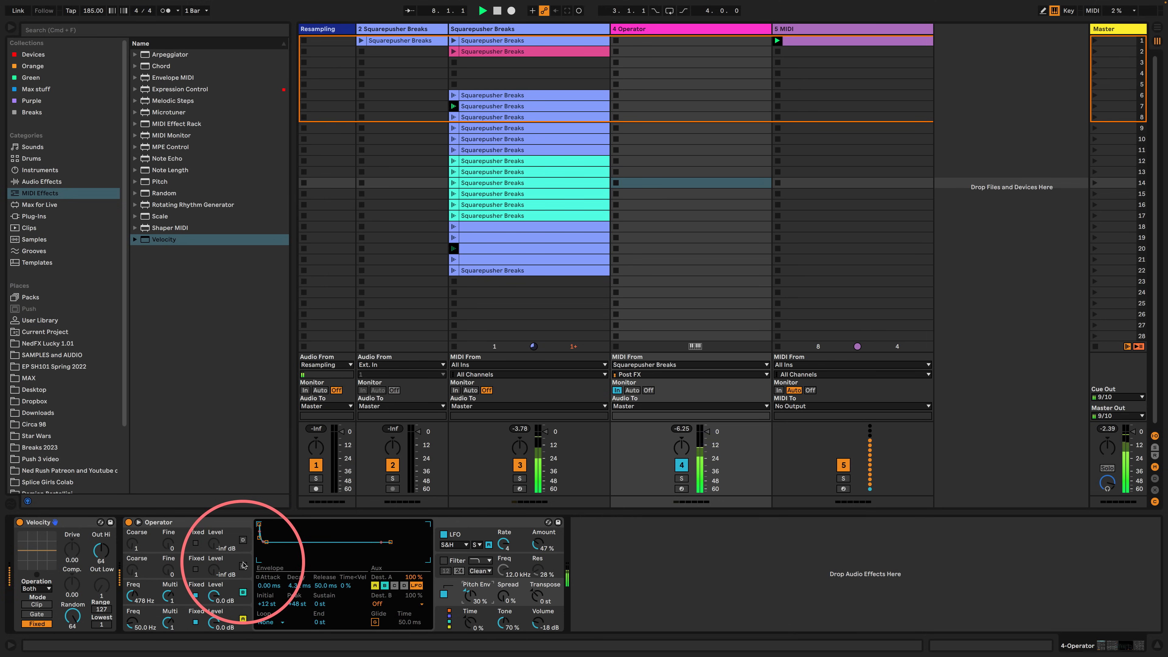
- Check Operator's oscillator and LFO settings, turn off Fixed frequency for oscillator A, and play the result
left_click(238, 595)
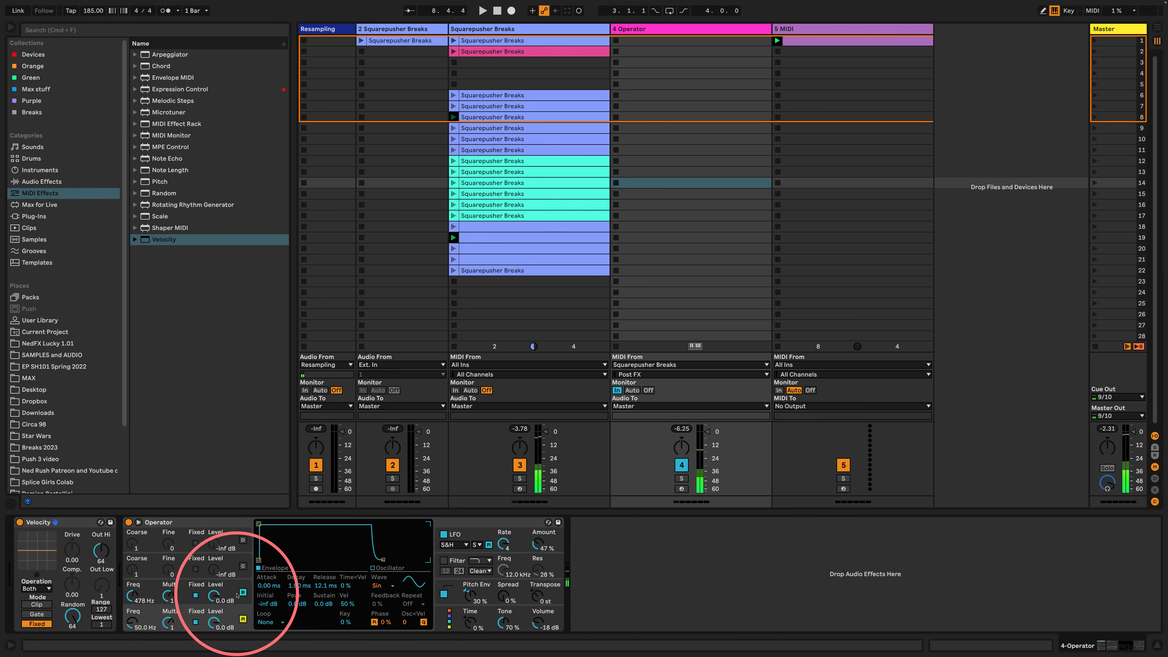
left_click(456, 535)
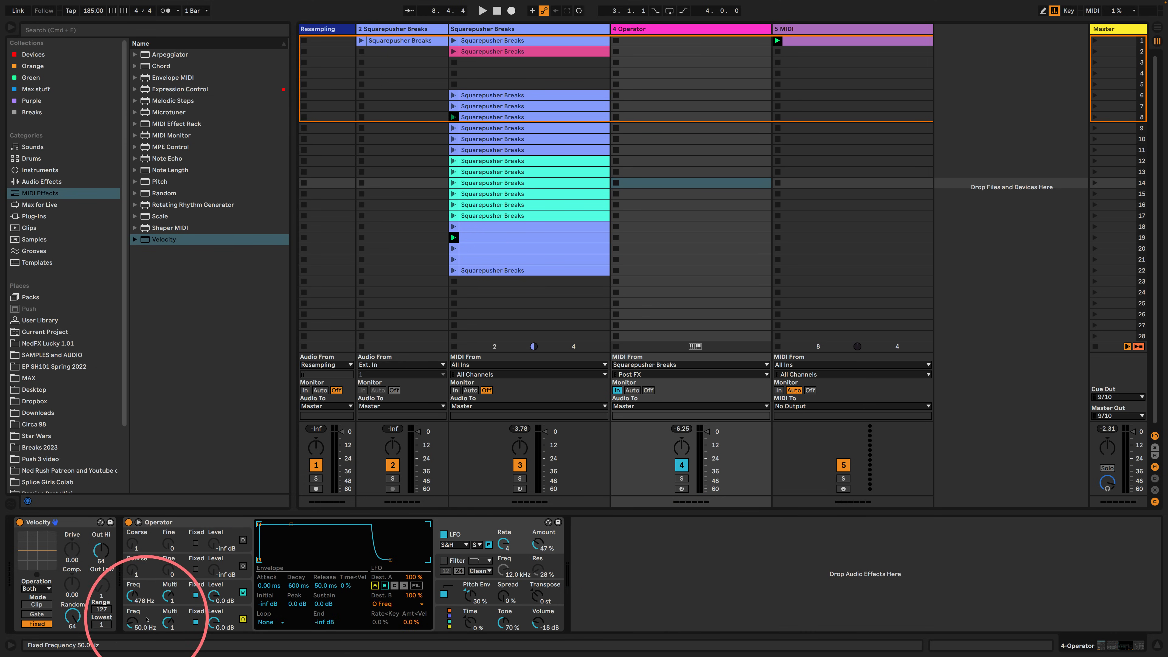
left_click(196, 623)
key("space")
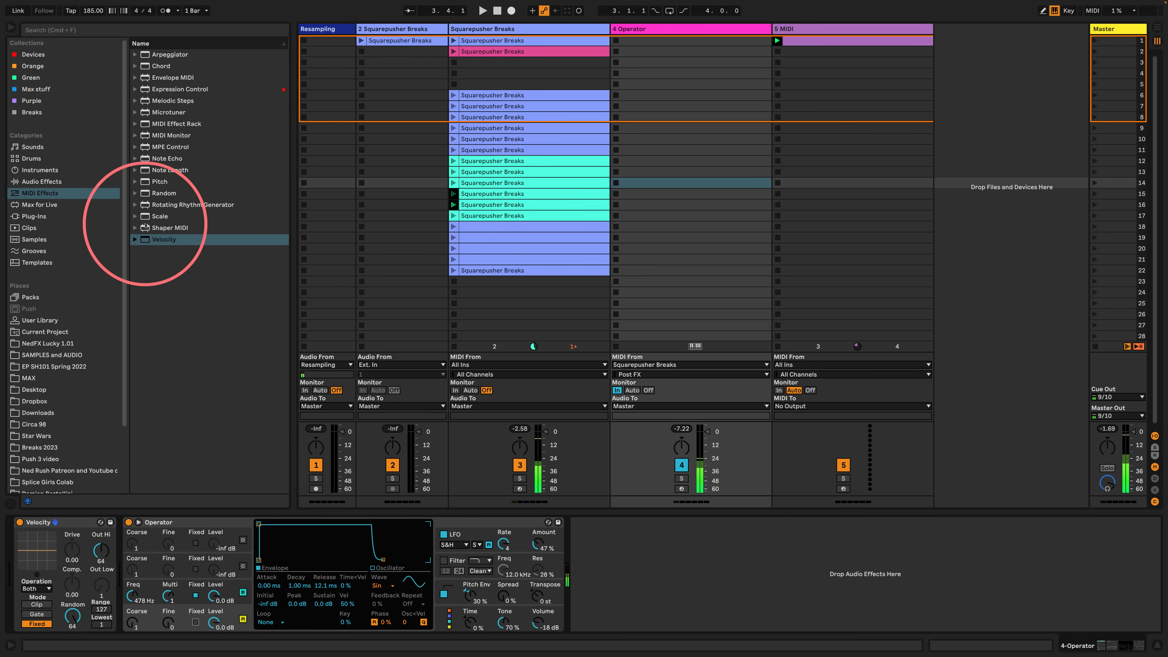
- Insert a Scale device before Operator with every note mapped to C, and lower oscillator B's fixed frequency to 107 Hz during playback
left_click_drag(138, 217, 153, 523)
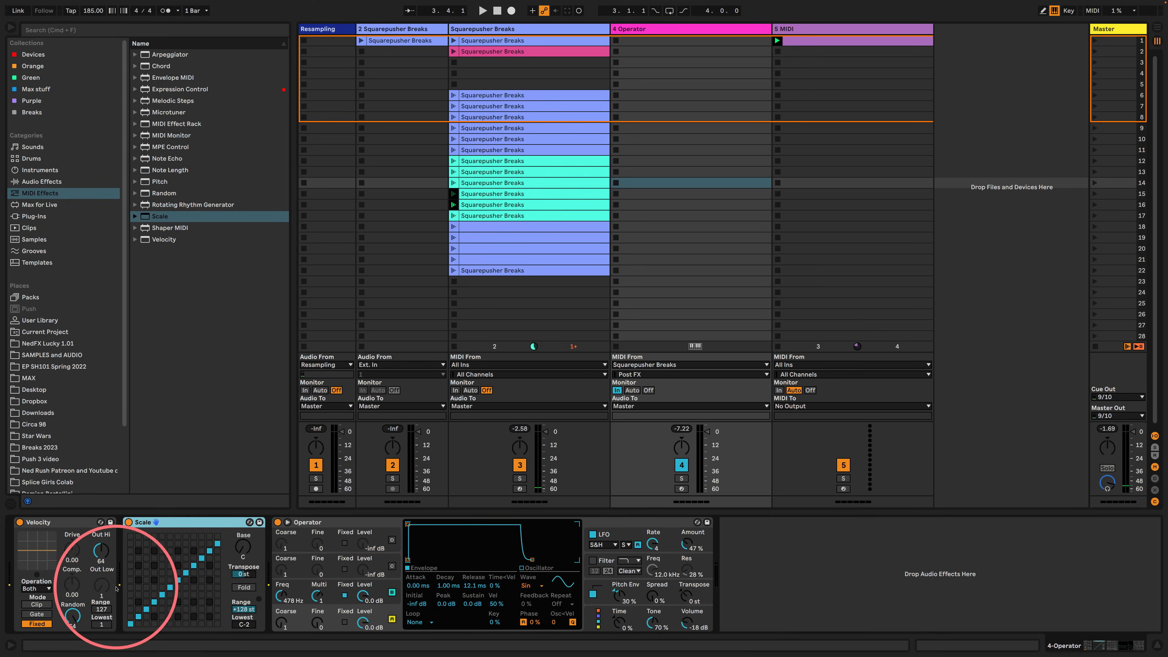
left_click(139, 624)
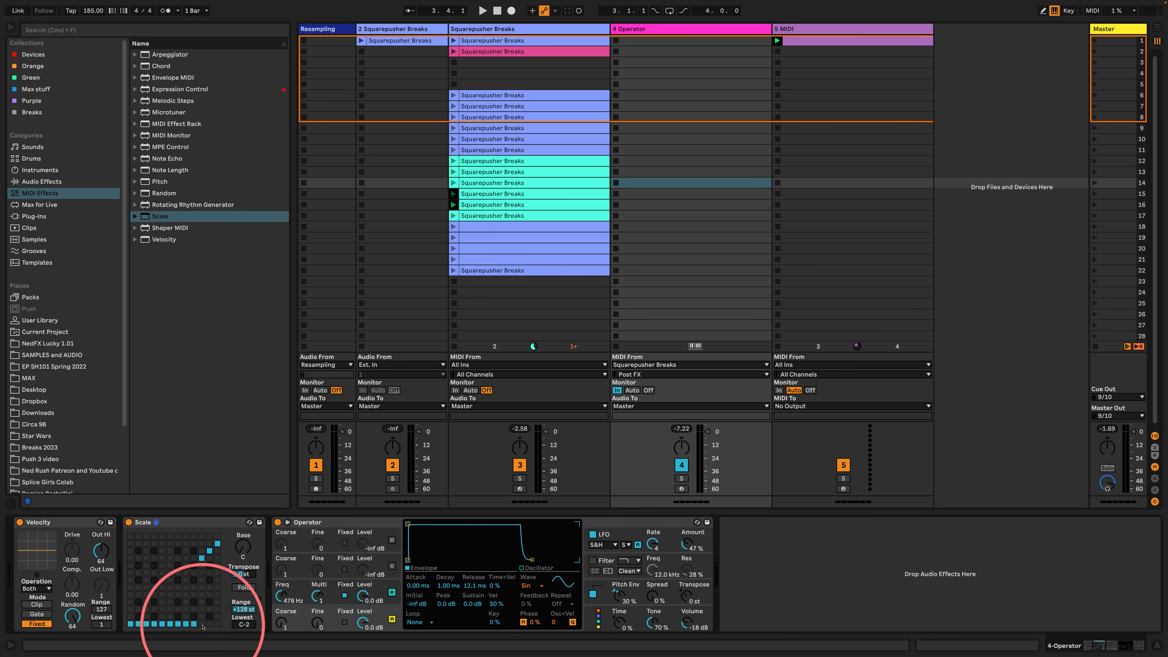
key("space")
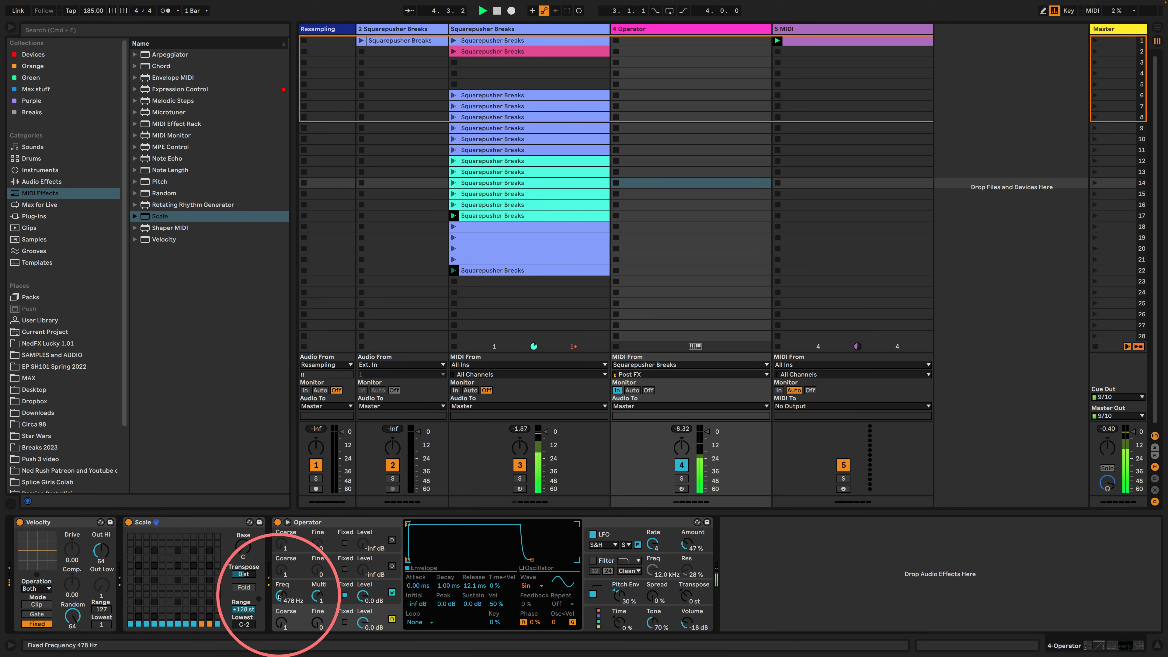
left_click_drag(279, 595, 279, 603)
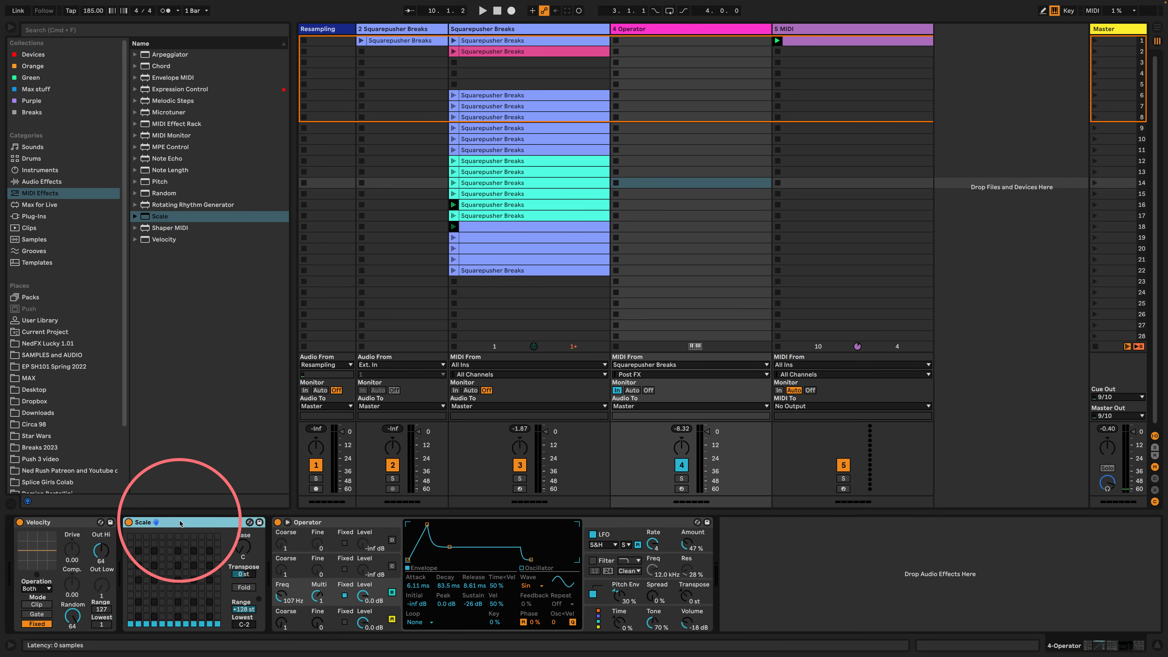
key("super+g")
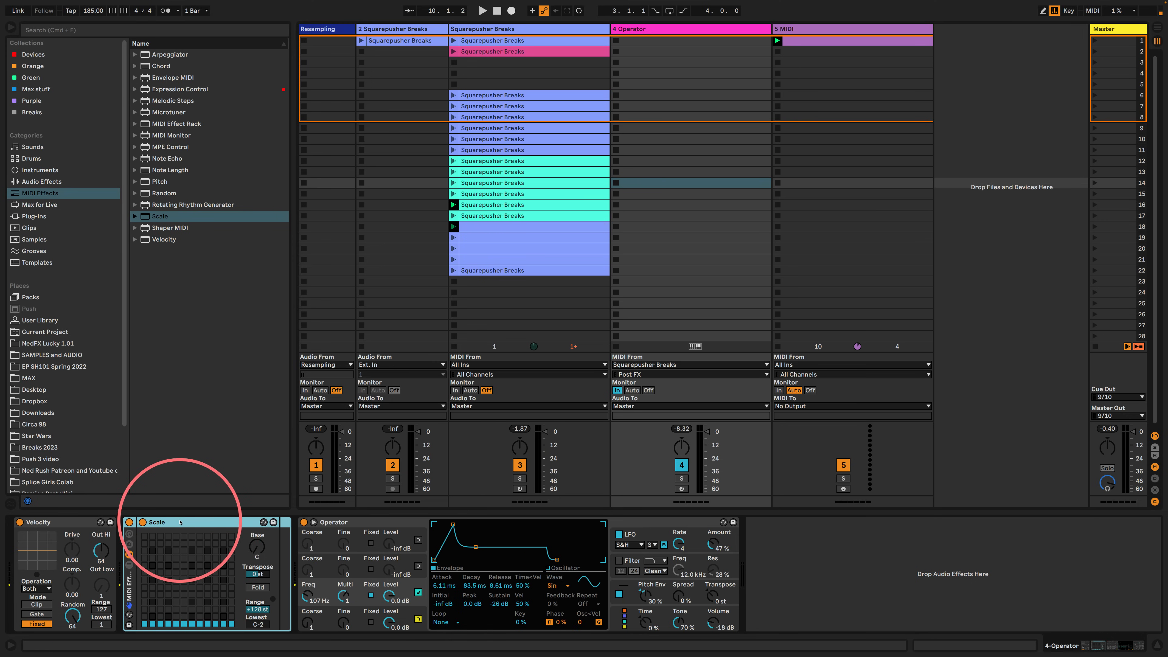
left_click(129, 566)
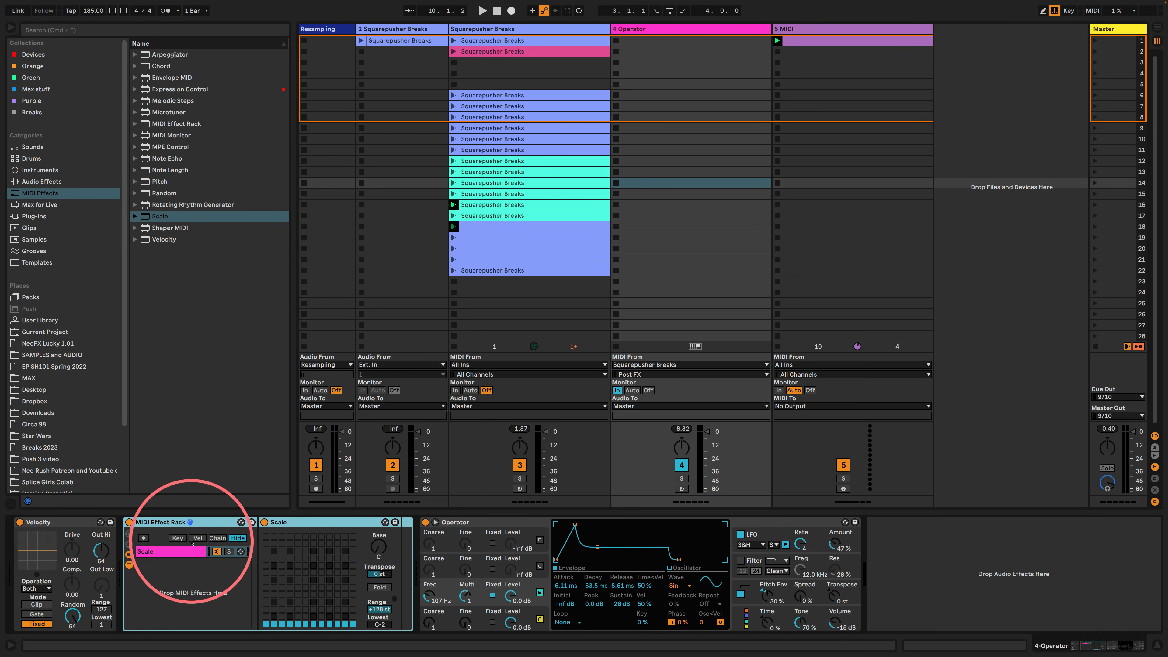
left_click(177, 538)
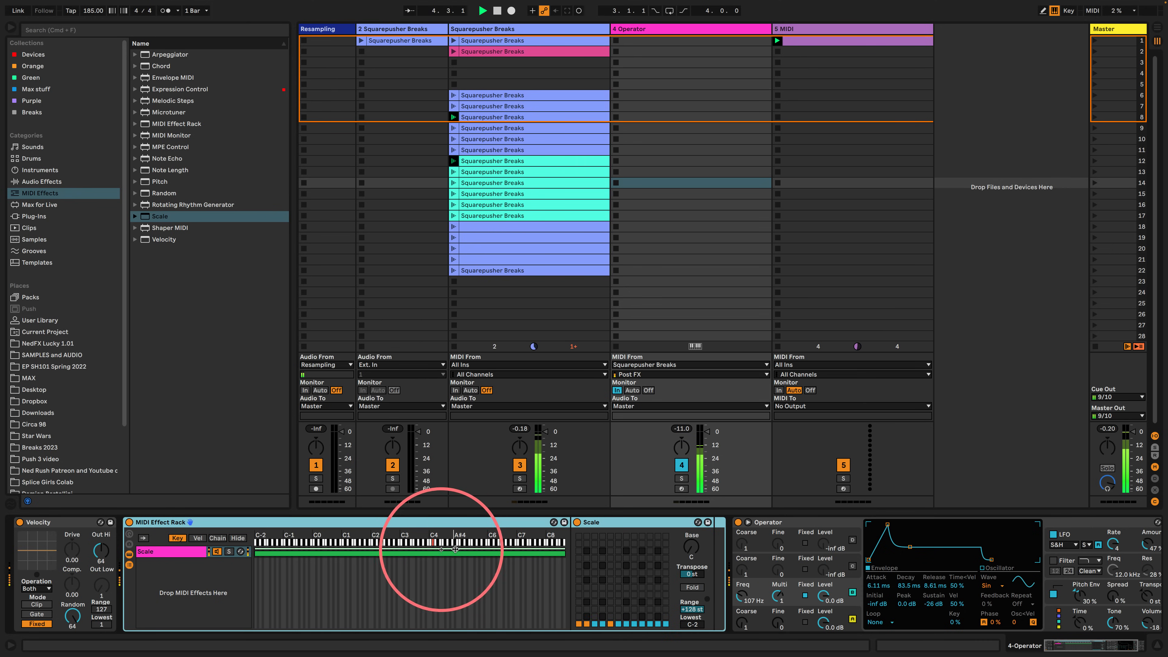
right_click(325, 522)
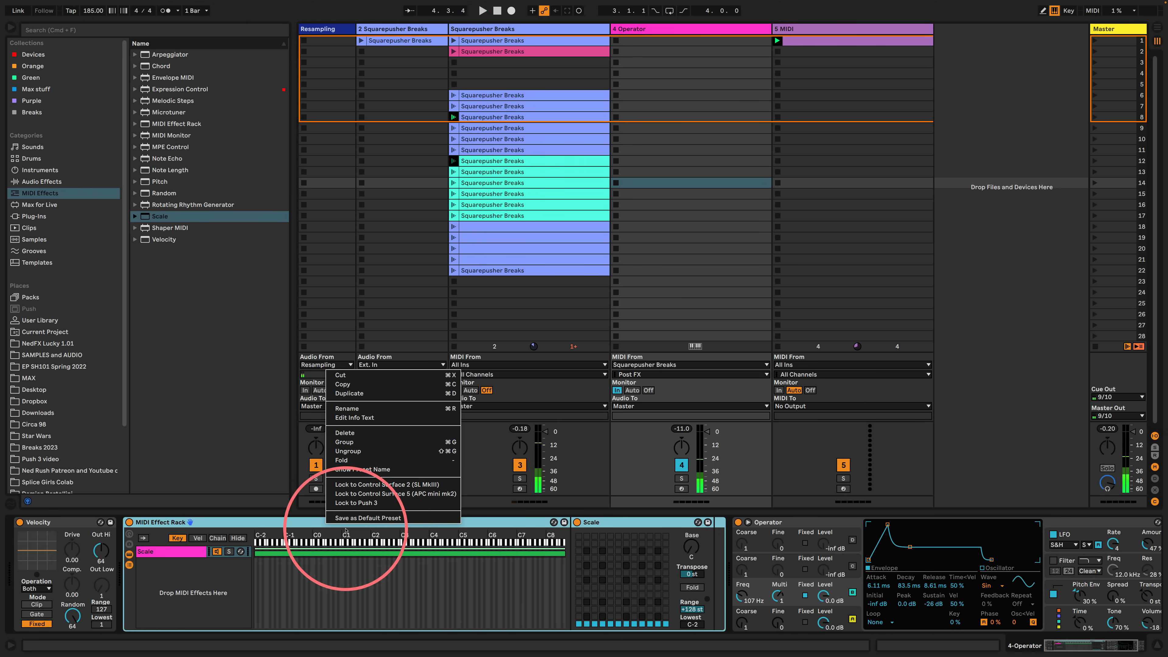
left_click(361, 452)
- Insert an empty MIDI Effect Rack between Velocity and Scale, show its key zones, and create two chains in it
left_click(54, 522)
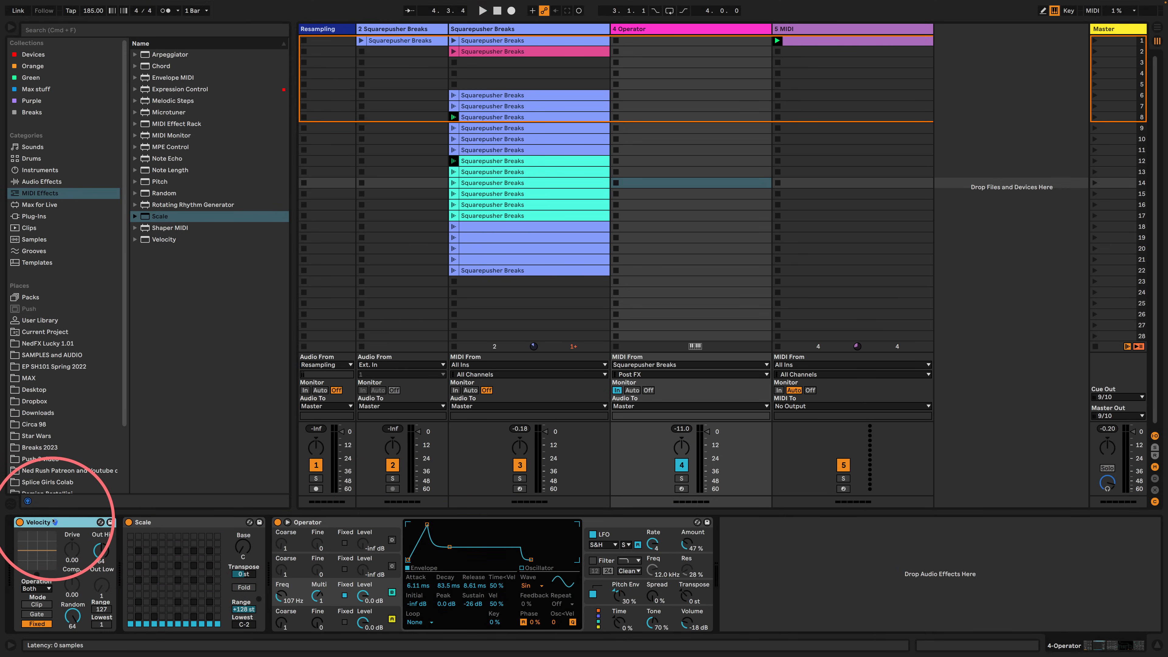
left_click_drag(165, 124, 124, 552)
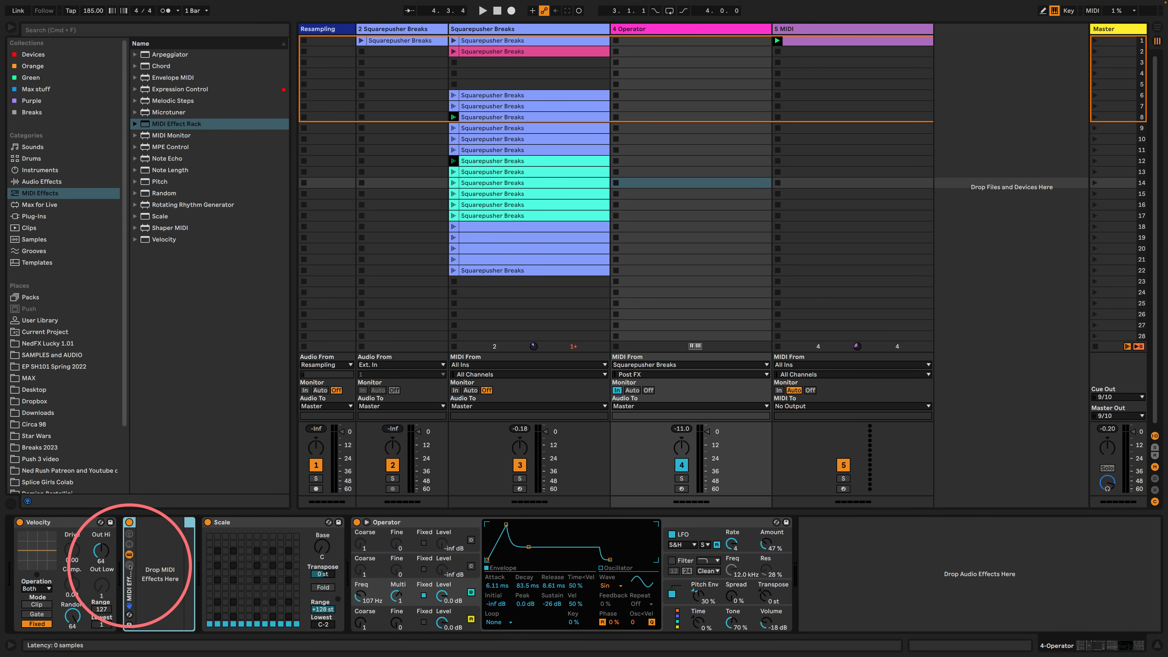
left_click(178, 538)
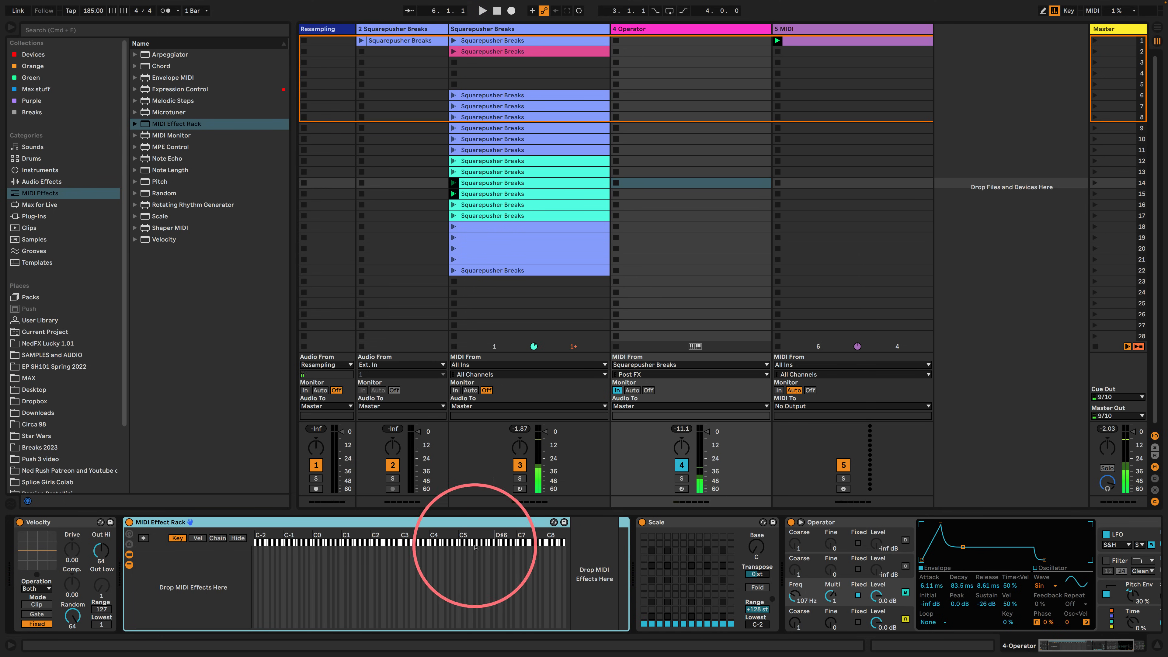
left_click(195, 558)
right_click(195, 558)
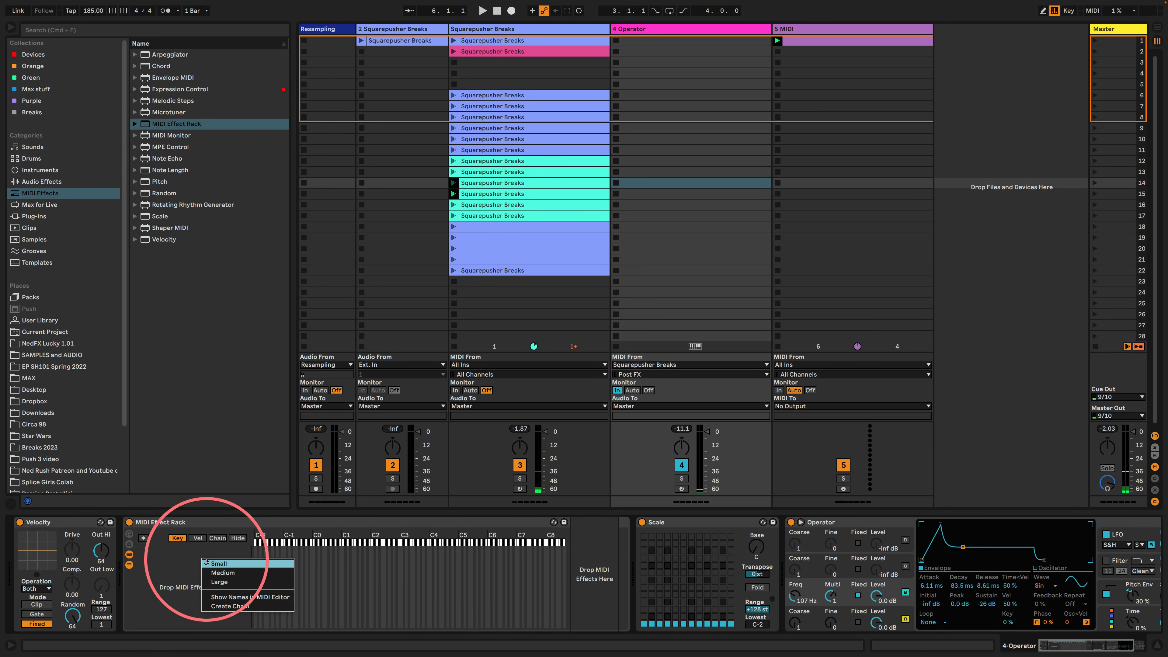
left_click(216, 602)
right_click(159, 580)
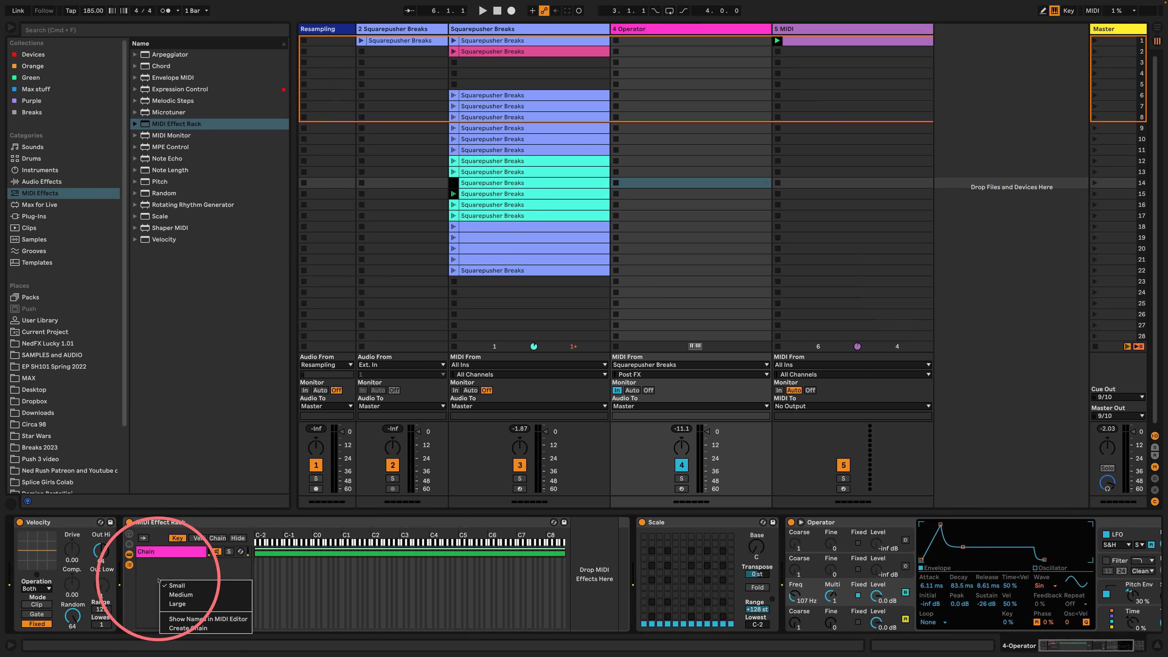
left_click(182, 629)
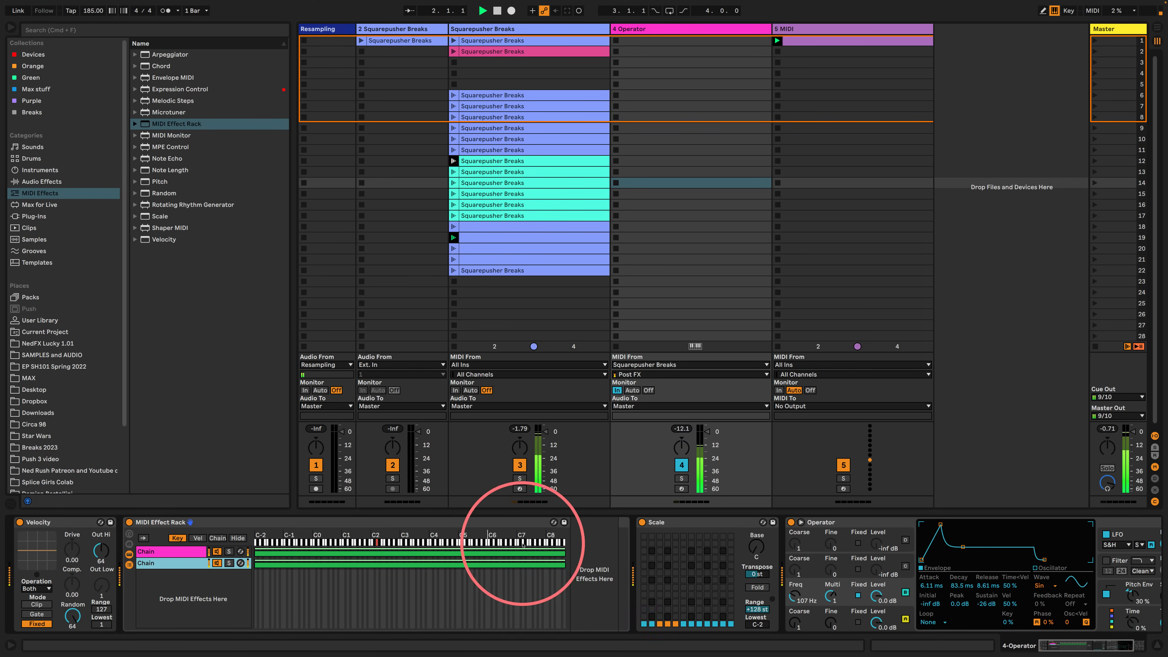
- Split the two chains' key zones at about C4, add a Pitch device set to -24 st to the upper chain, and play
left_click_drag(563, 552, 429, 558)
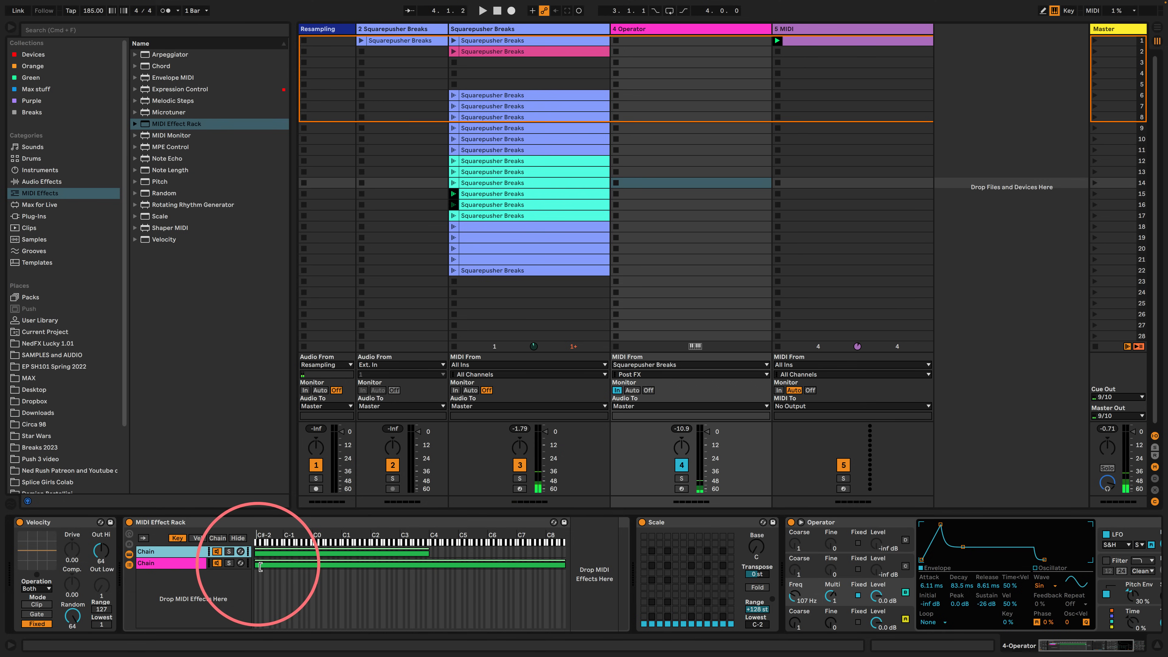
left_click_drag(257, 564, 430, 568)
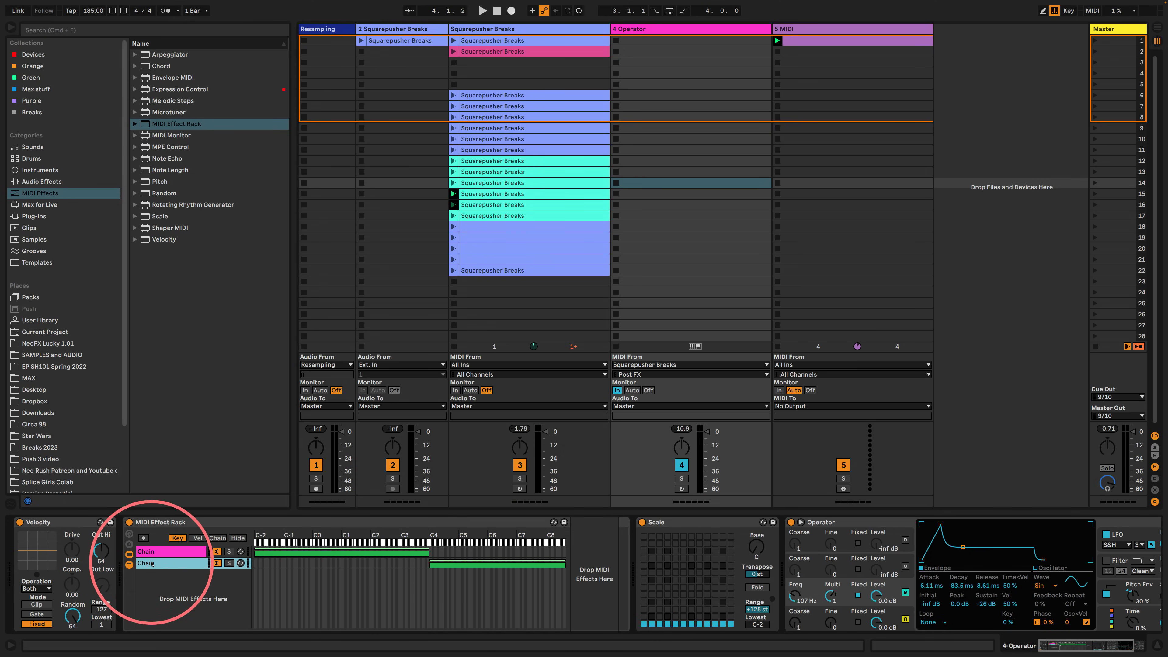
left_click_drag(146, 181, 595, 543)
left_click(596, 550)
type("-24")
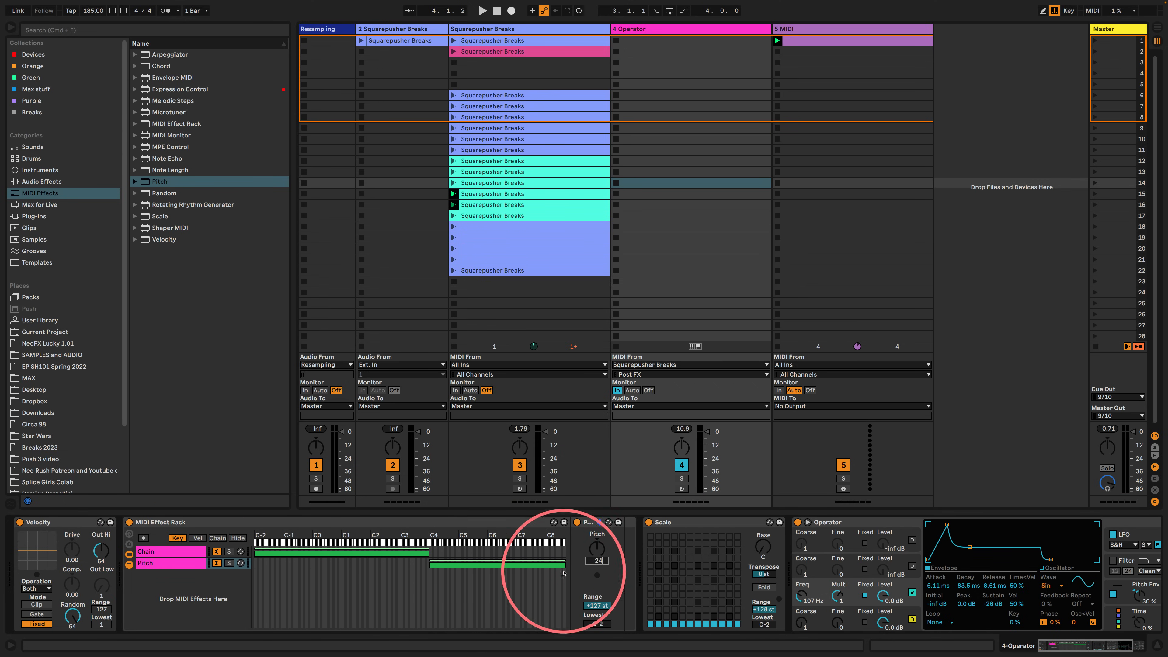
key("Return")
key("space")
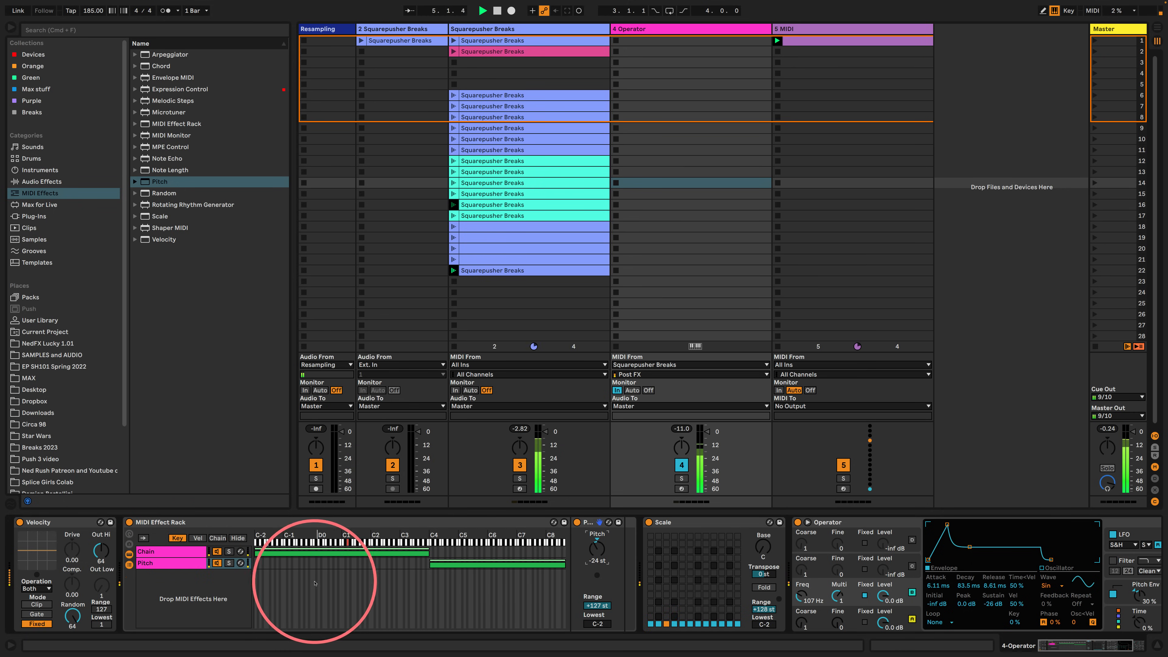
- Fold the rack, and give oscillator B a 1.42 ms attack and a fixed frequency of 58.7 Hz during playback
double_click(184, 523)
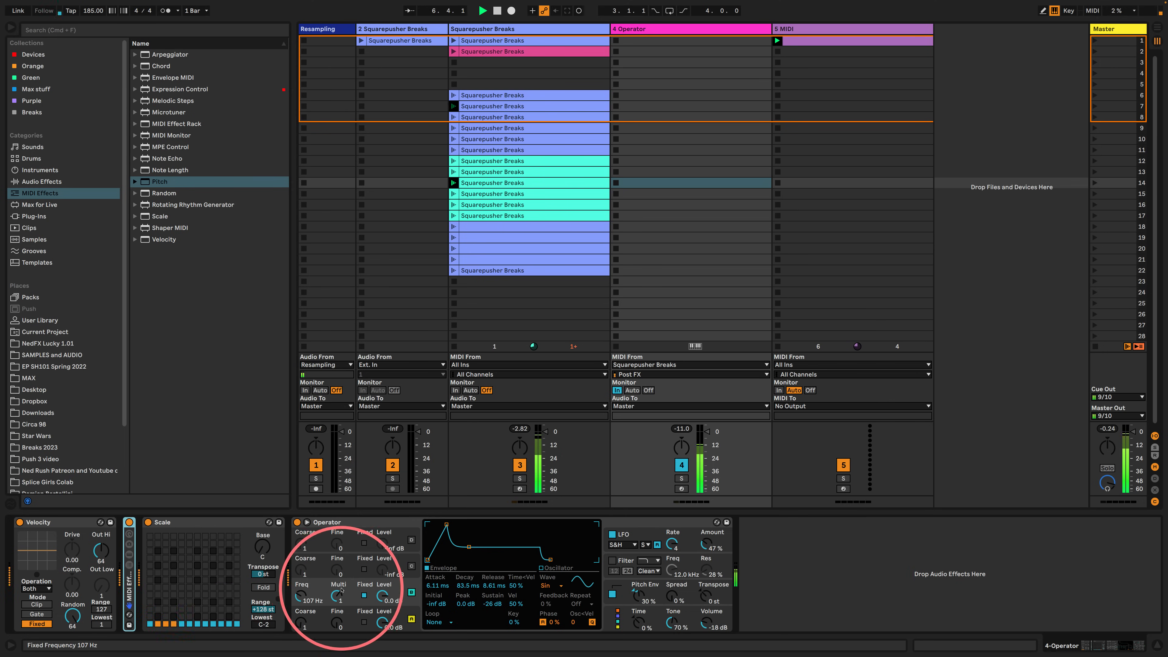
left_click_drag(447, 524, 439, 524)
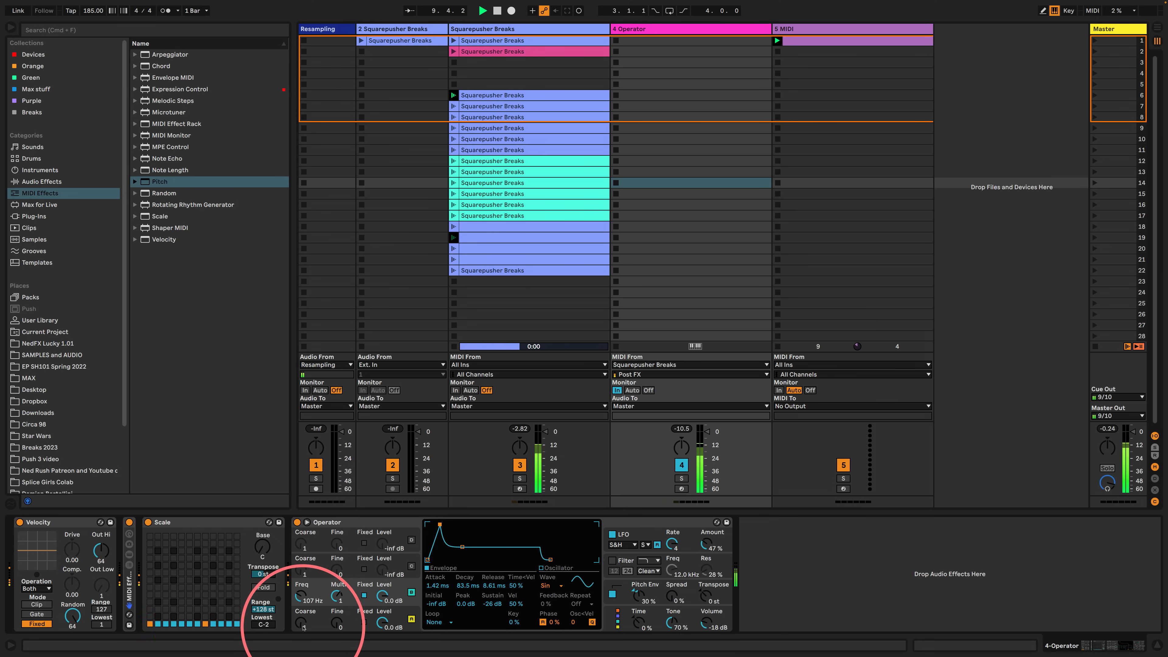
left_click(364, 595)
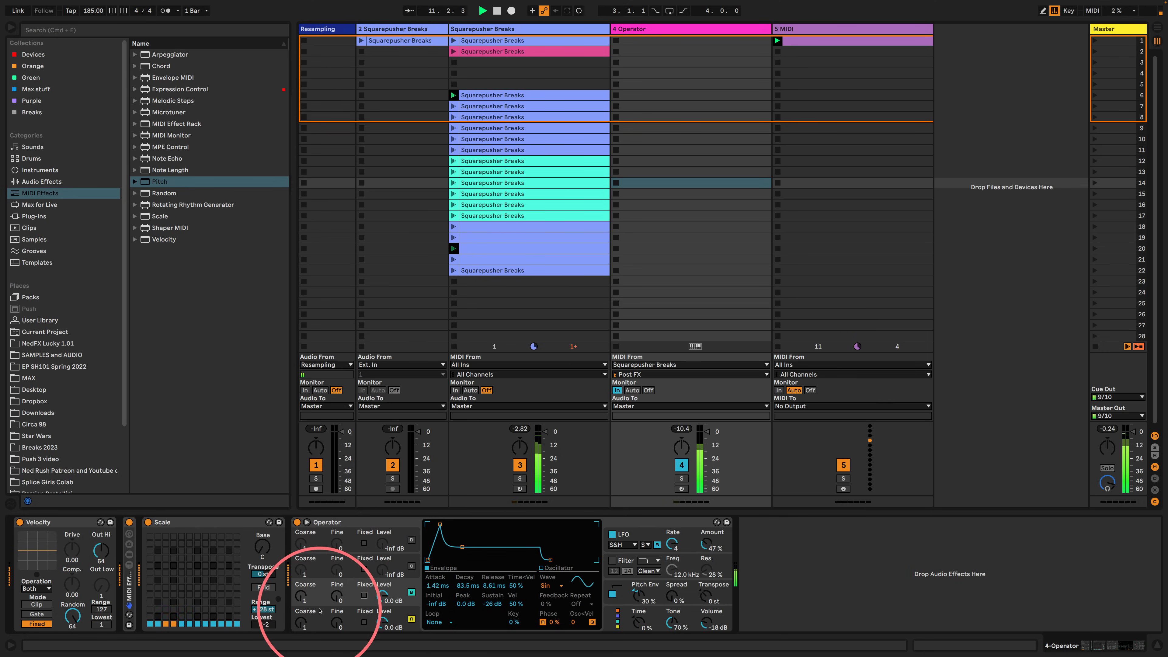
left_click(364, 595)
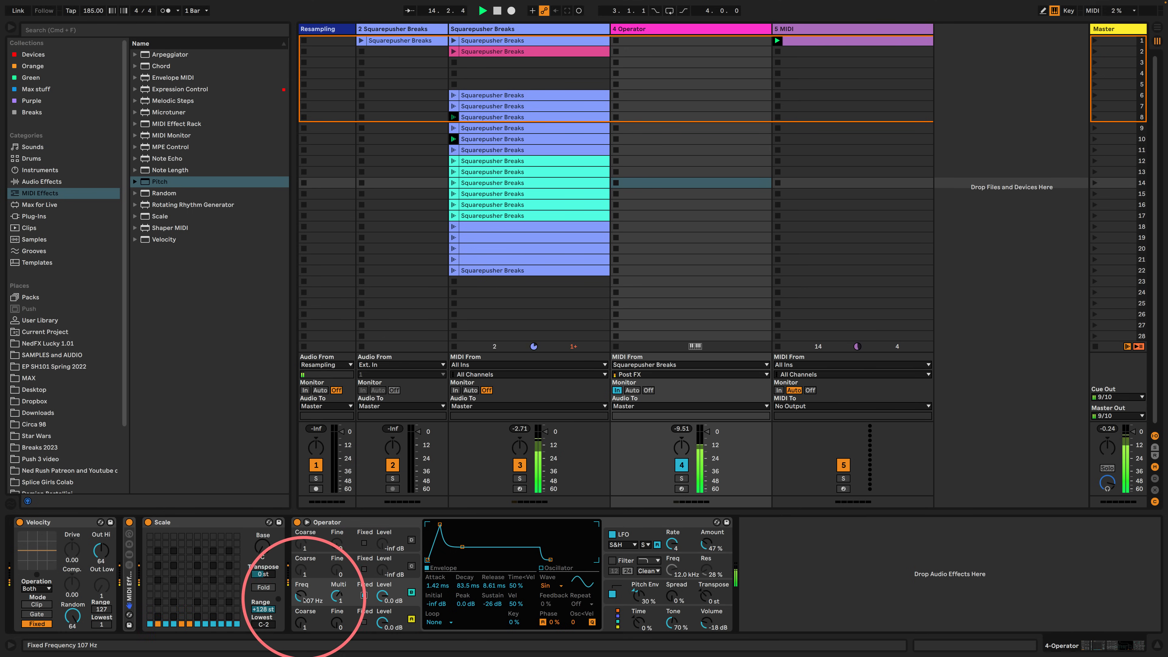
left_click_drag(300, 596, 288, 598)
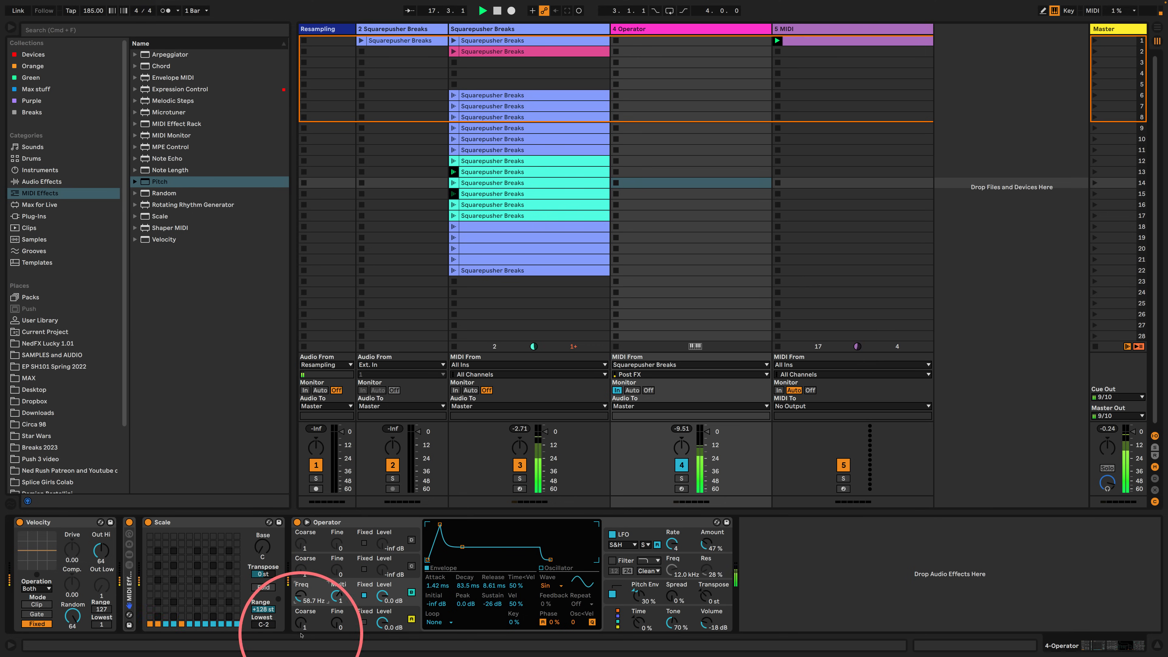
- Insert the Minor Blues scale preset before Operator and a Random device ahead of it with 52 % Chance and 12 Choices
left_click(135, 216)
scroll(169, 313, "down", 5)
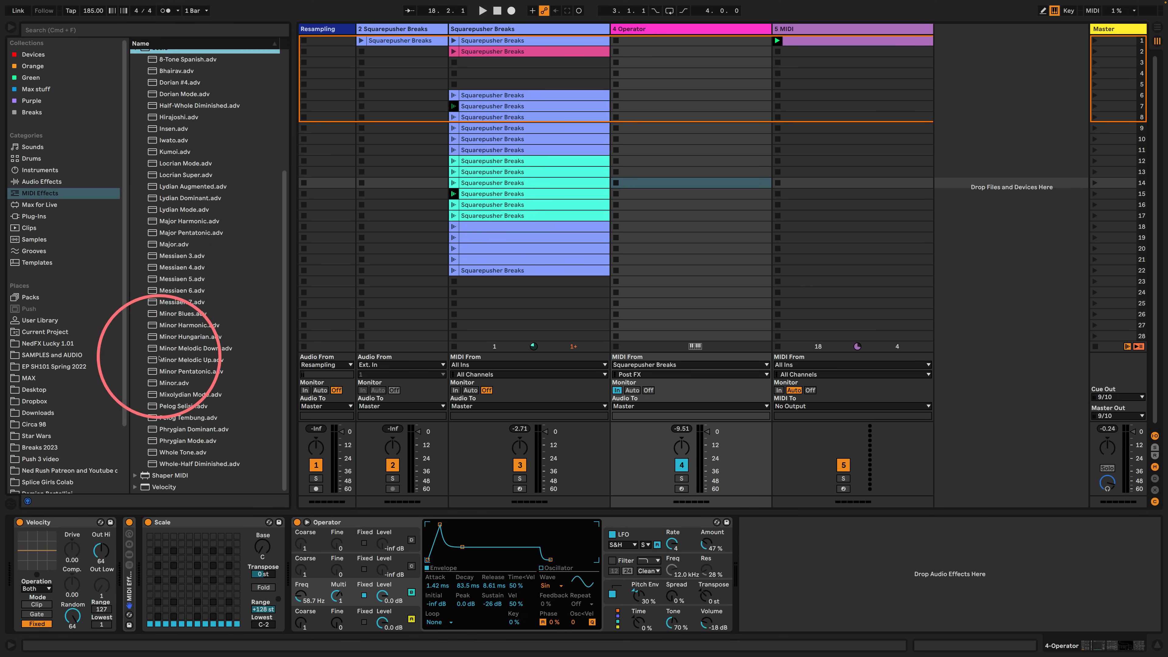
left_click_drag(184, 313, 276, 536)
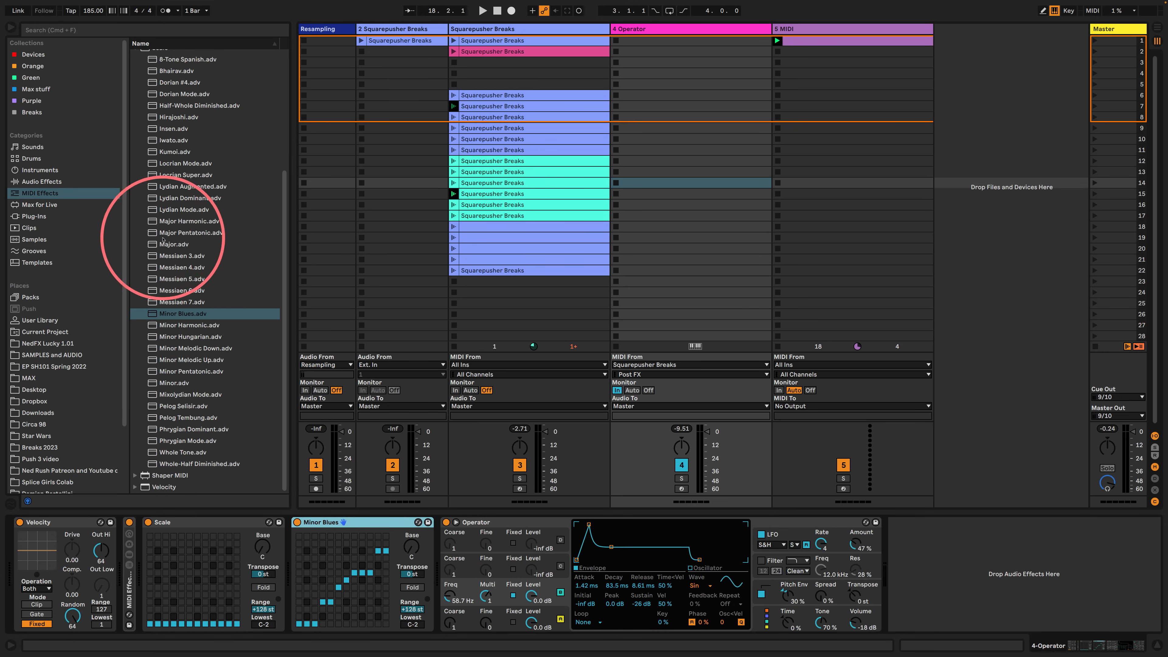
scroll(163, 238, "up", 5)
left_click(136, 217)
left_click_drag(148, 193, 304, 584)
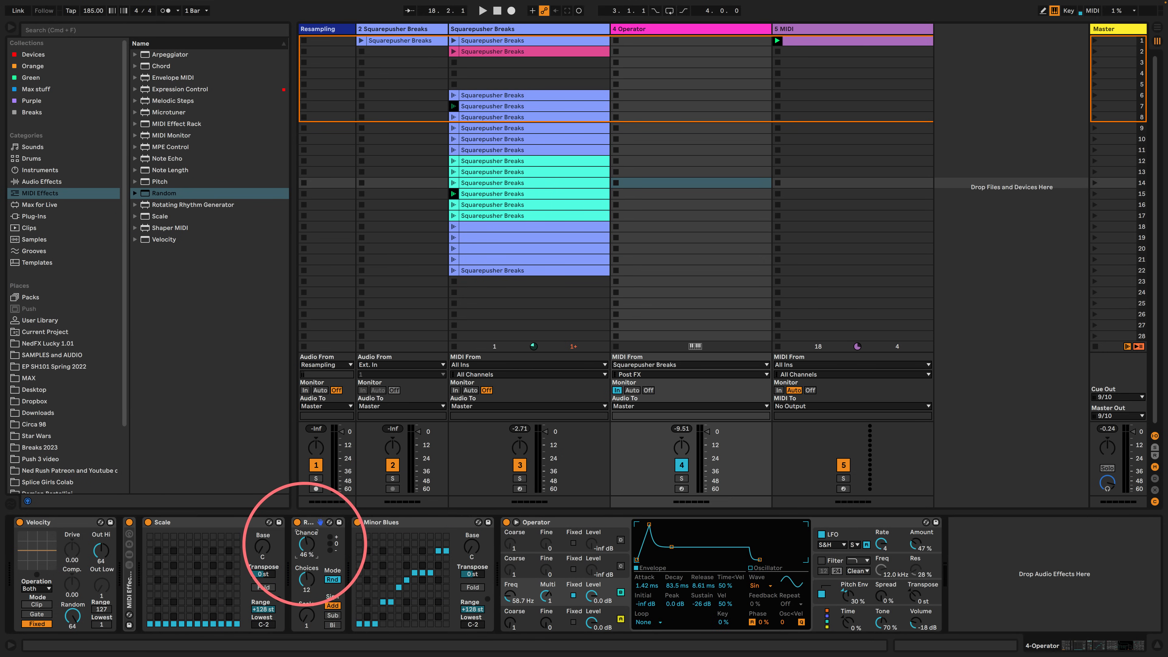
key("space")
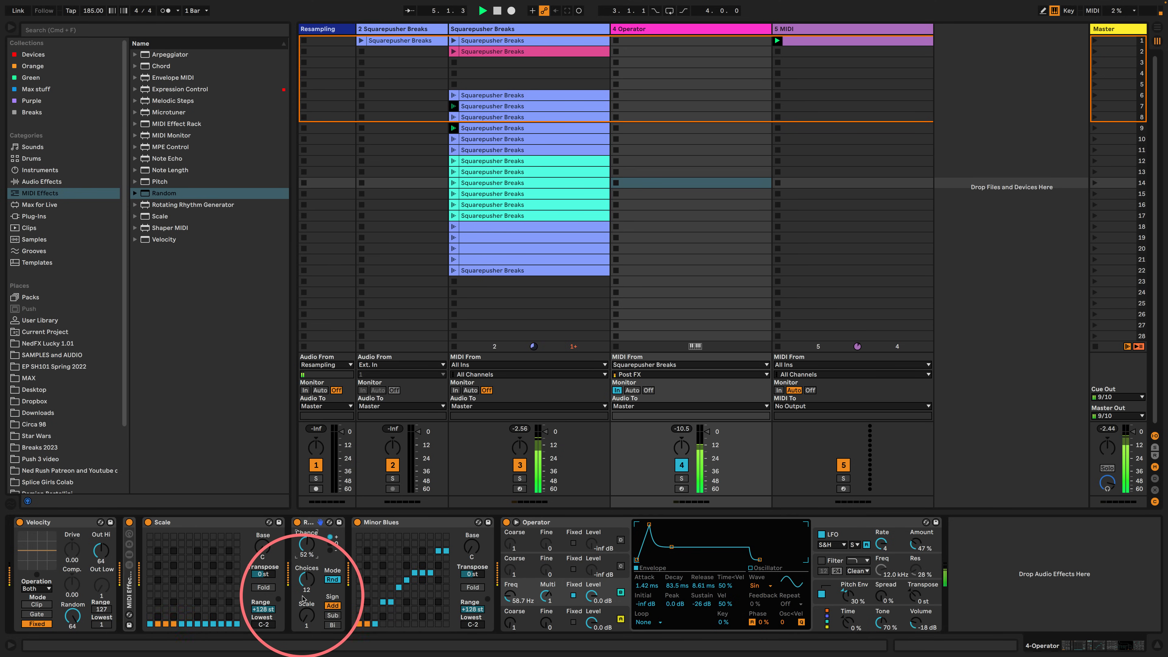
- Unfold the MIDI Effect Rack and add a Pitch device set to -12 st to its lower-key chain
double_click(129, 593)
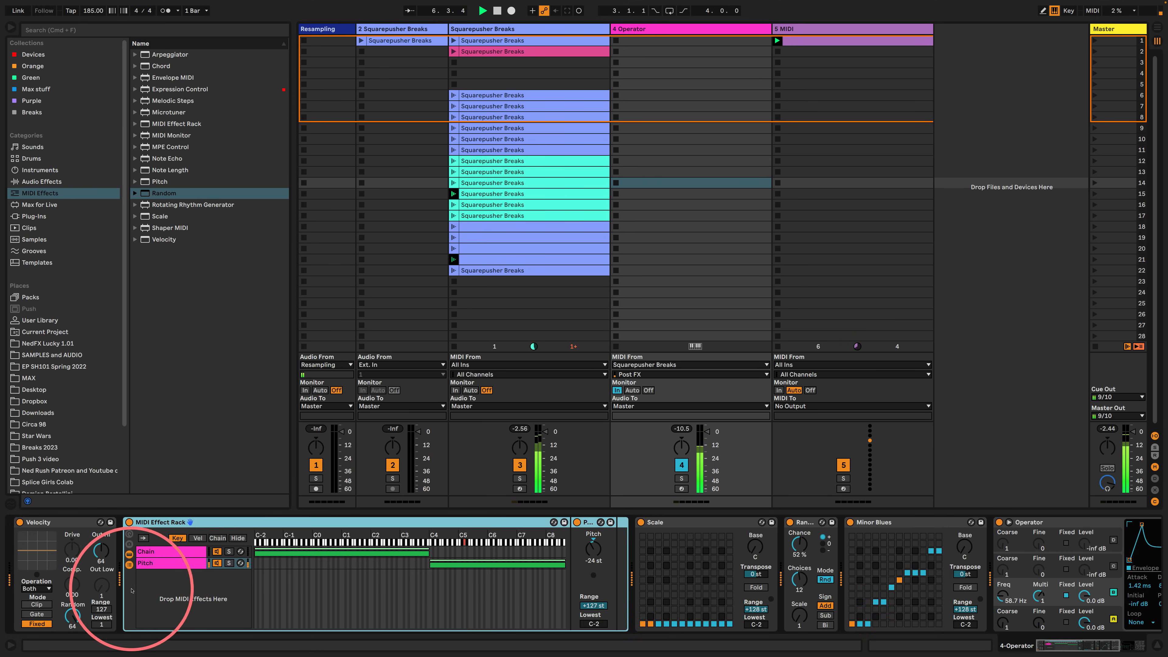
left_click(166, 550)
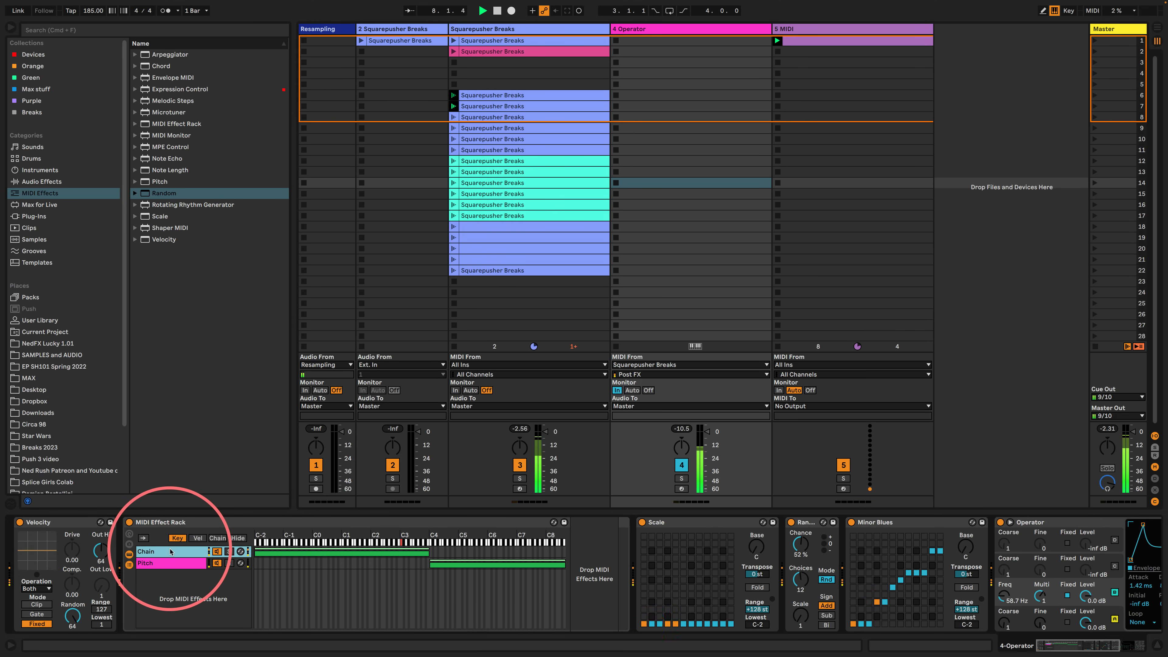
left_click_drag(159, 182, 583, 565)
type("-")
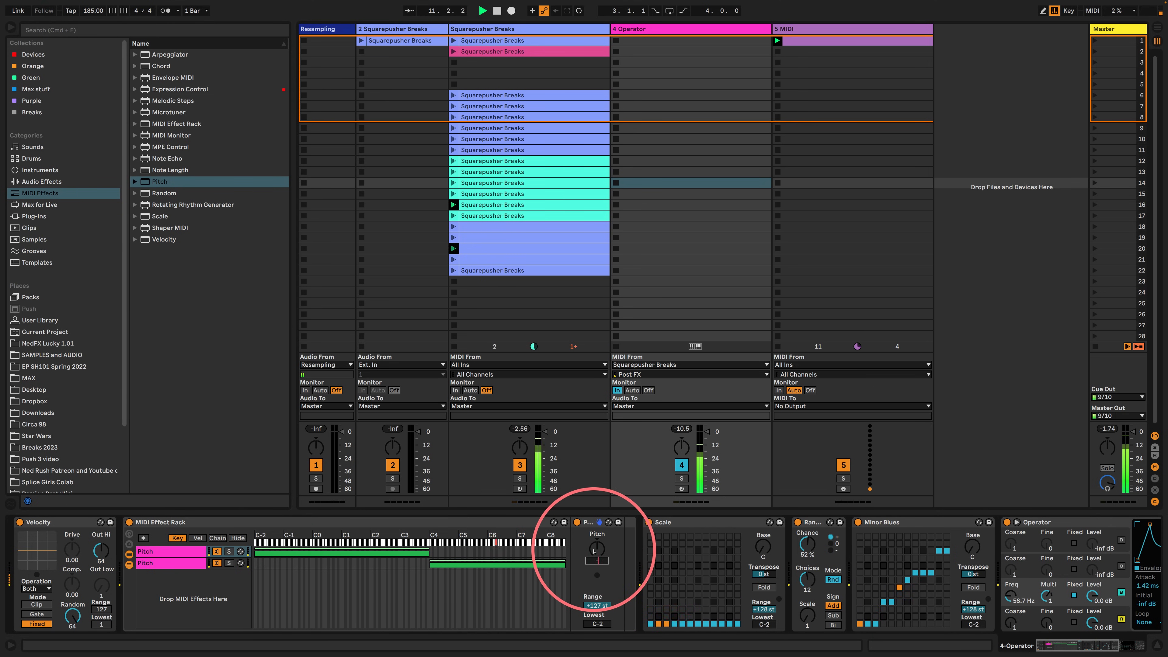
type("12 st")
- Change the Pitch device's transposition in the rack's upper-key chain, and fold the rack
left_click(174, 562)
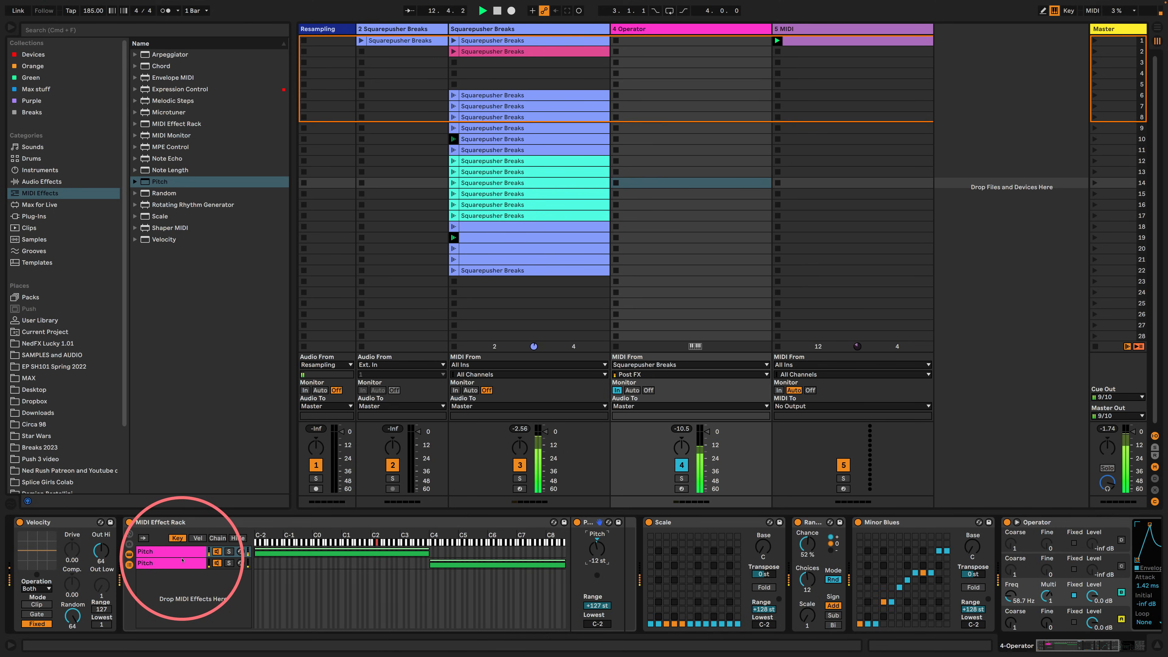
left_click_drag(596, 554, 595, 571)
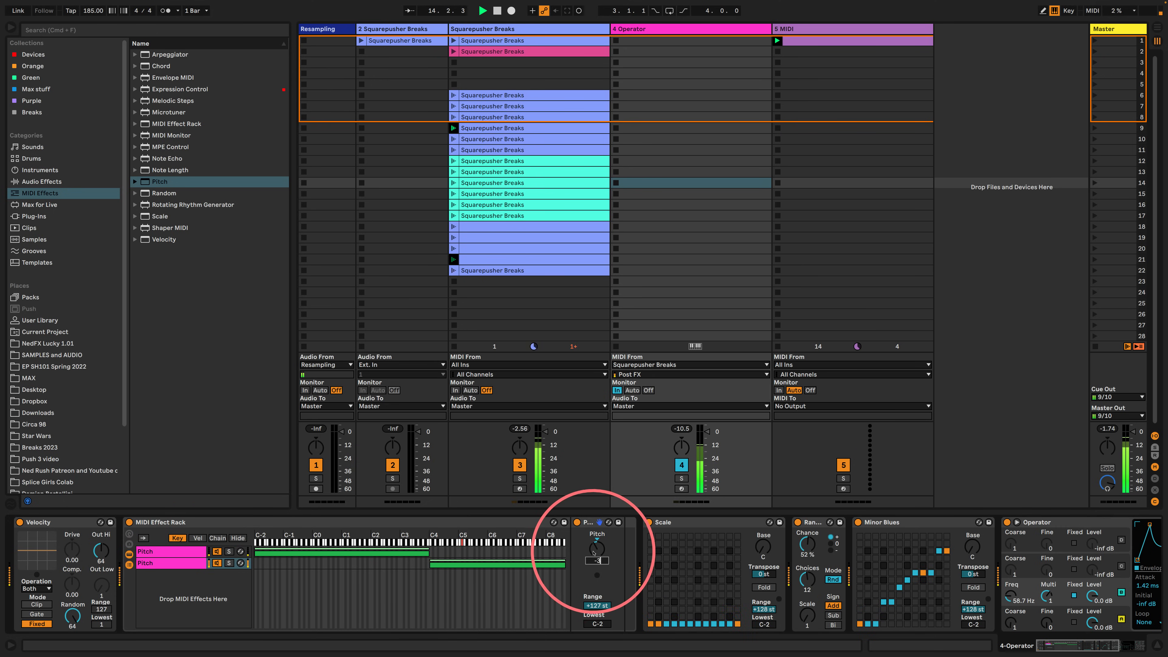
double_click(161, 522)
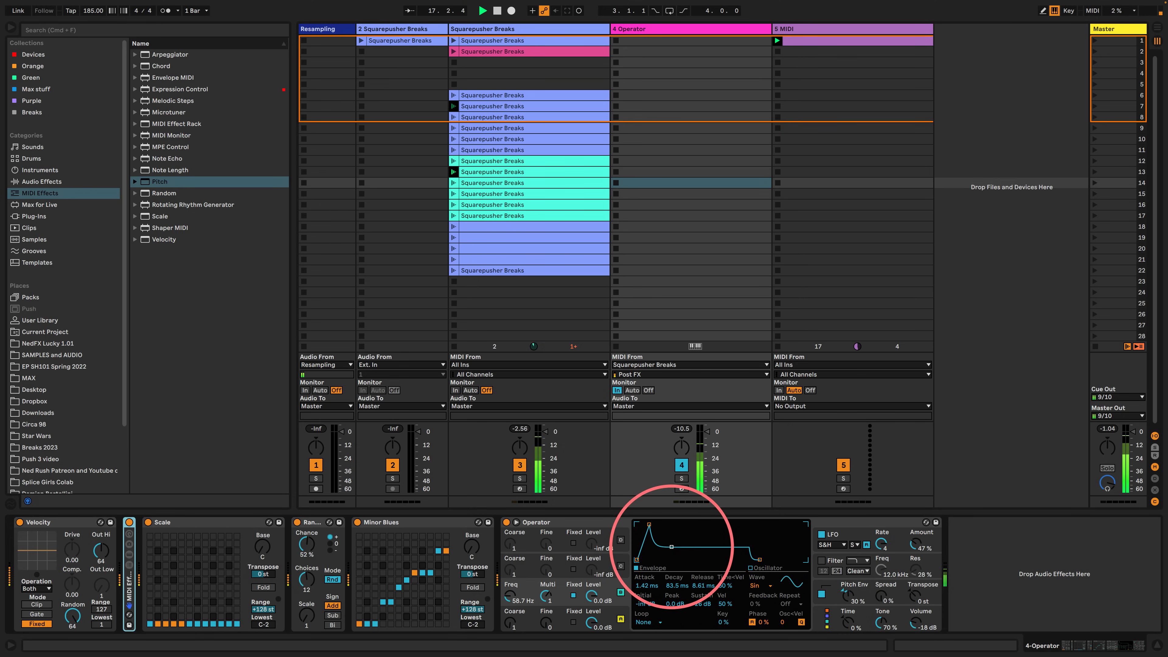
- Lengthen Operator's oscillator B envelope decay to 217 ms, display oscillator A's envelope, and stop playback
left_click_drag(672, 546, 674, 546)
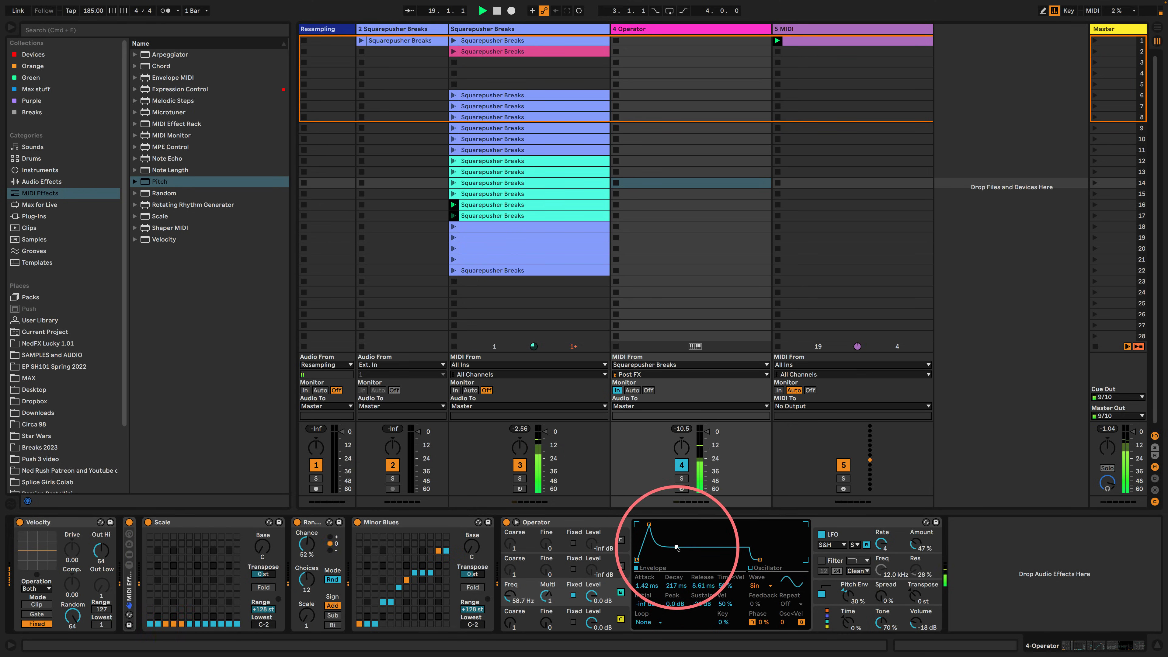
left_click(619, 610)
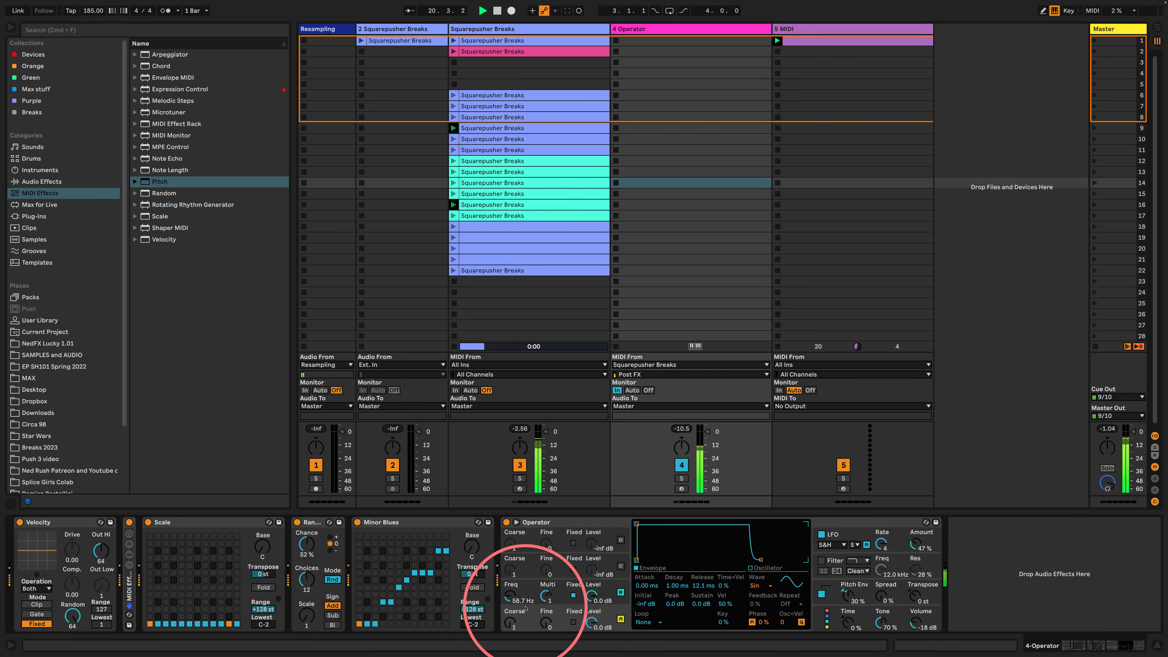
left_click(560, 213)
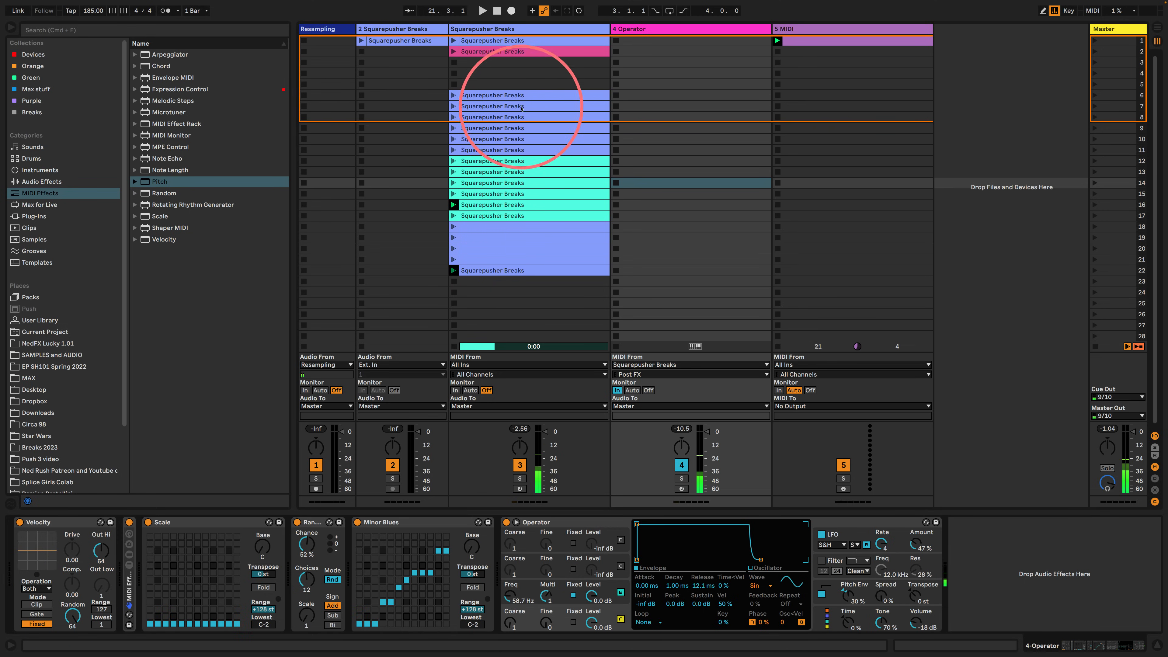
- Copy the Squarepusher Breaks clip from slot 6 to slot 24 of its track, play the copy and open its notes
left_click(507, 96)
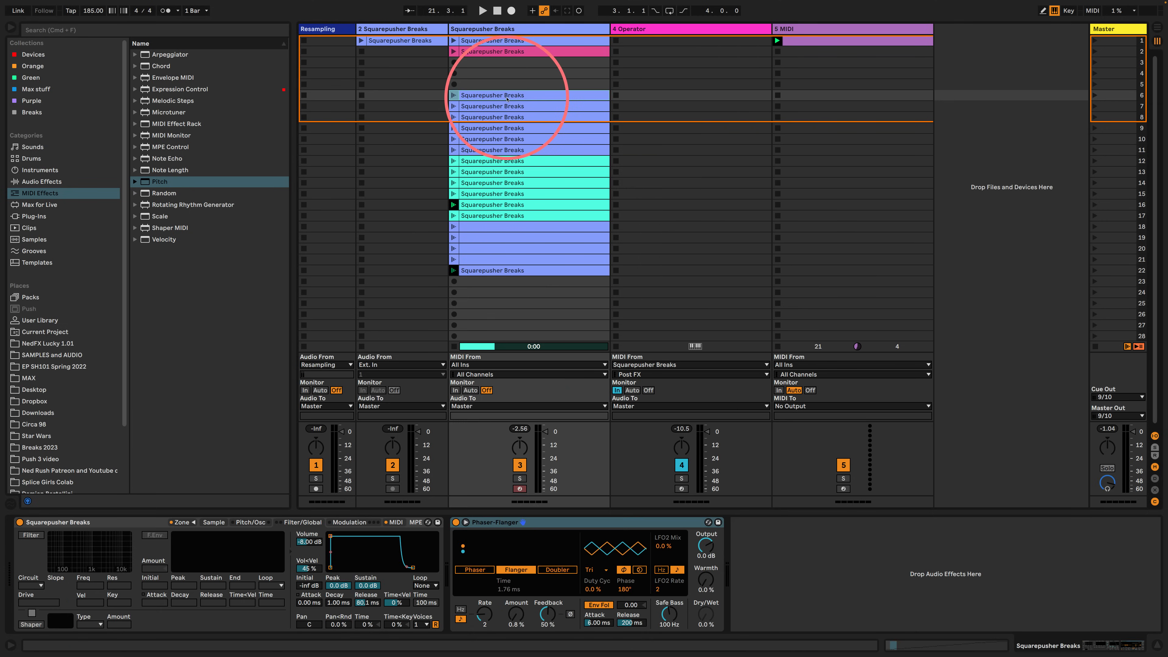
left_click(485, 292)
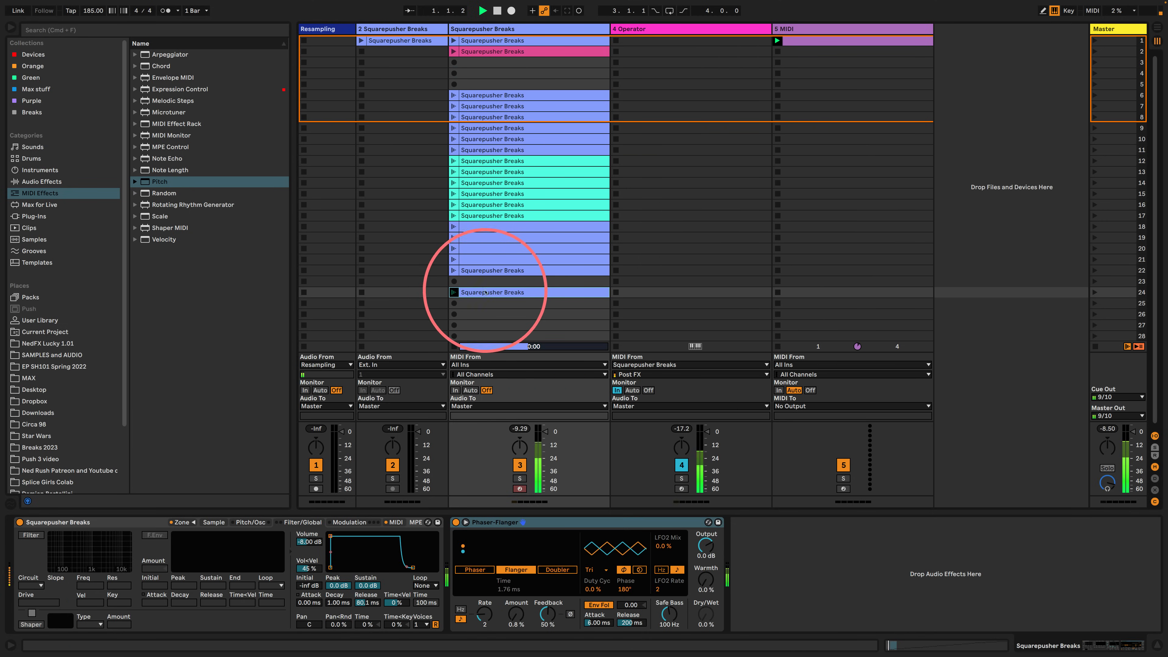
double_click(485, 292)
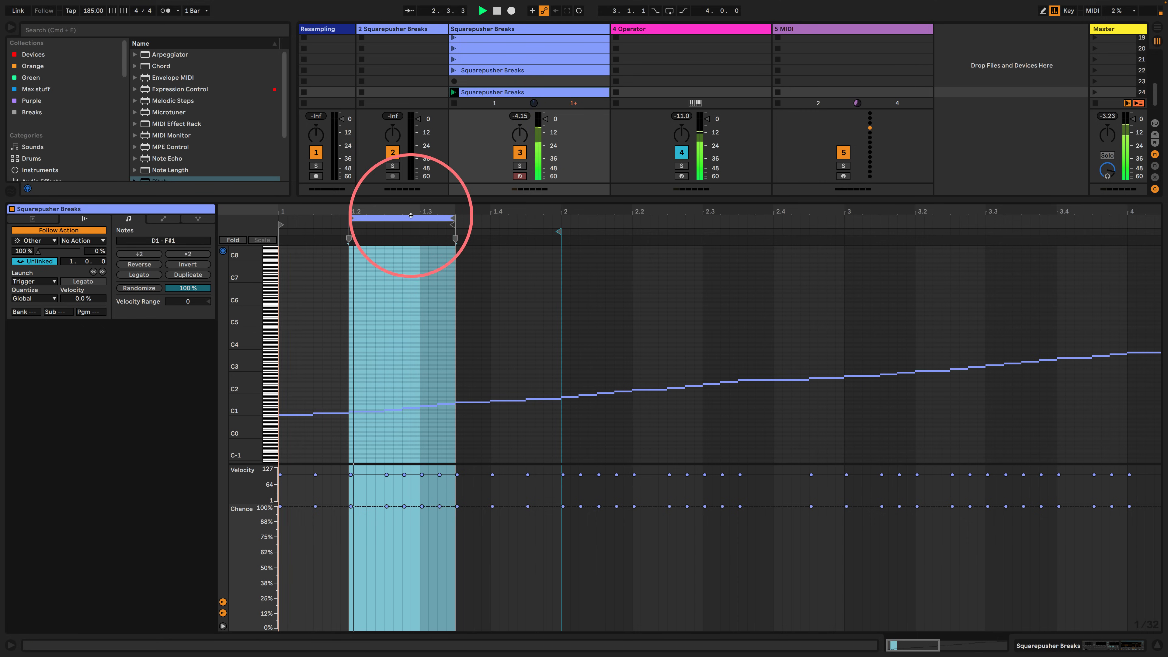
- Extend the copied clip's loop from bar 1 to bar 8 so it covers all of its notes
left_click_drag(351, 216, 291, 226)
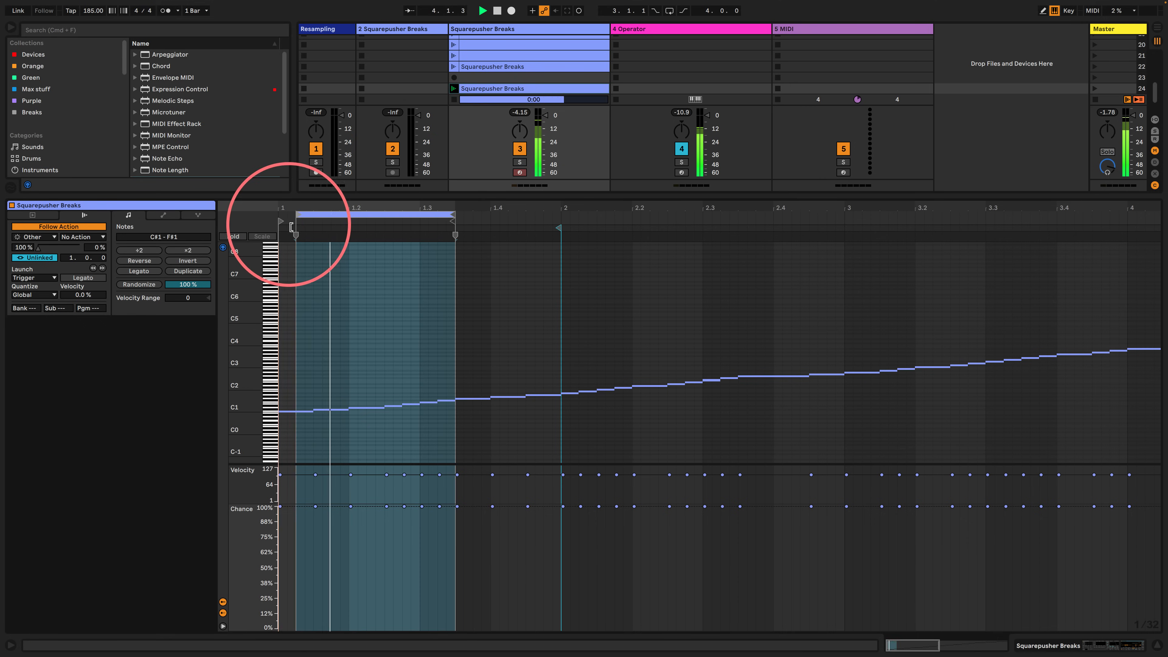
left_click_drag(455, 220, 1067, 229)
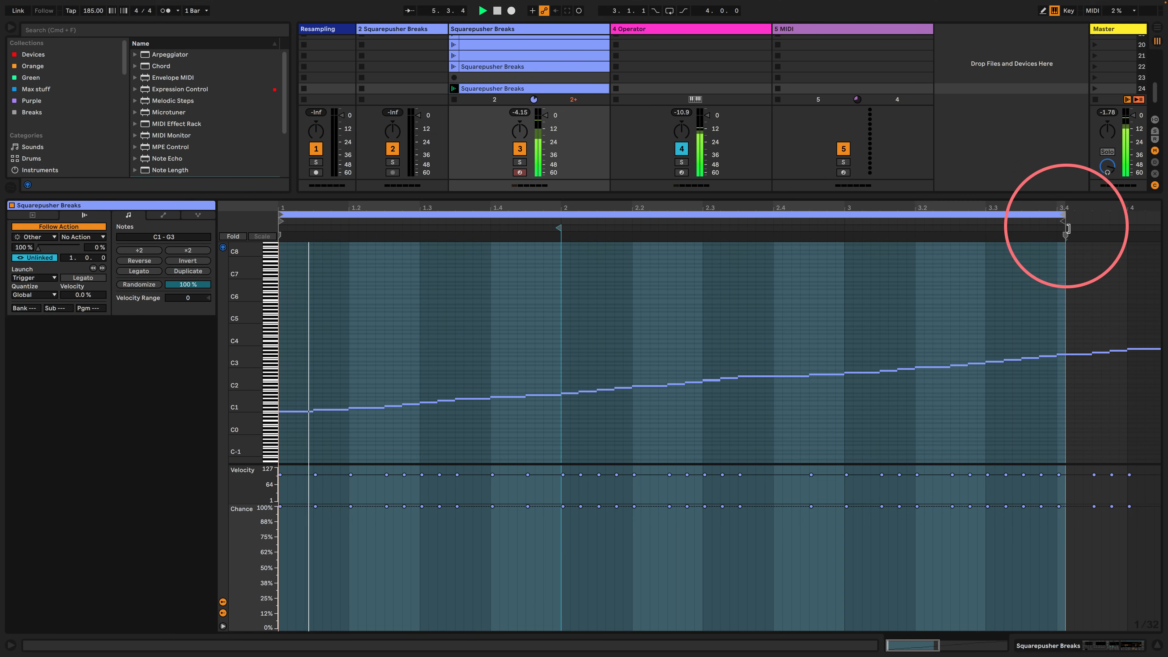
left_click_drag(964, 206, 591, 207)
left_click(1005, 356)
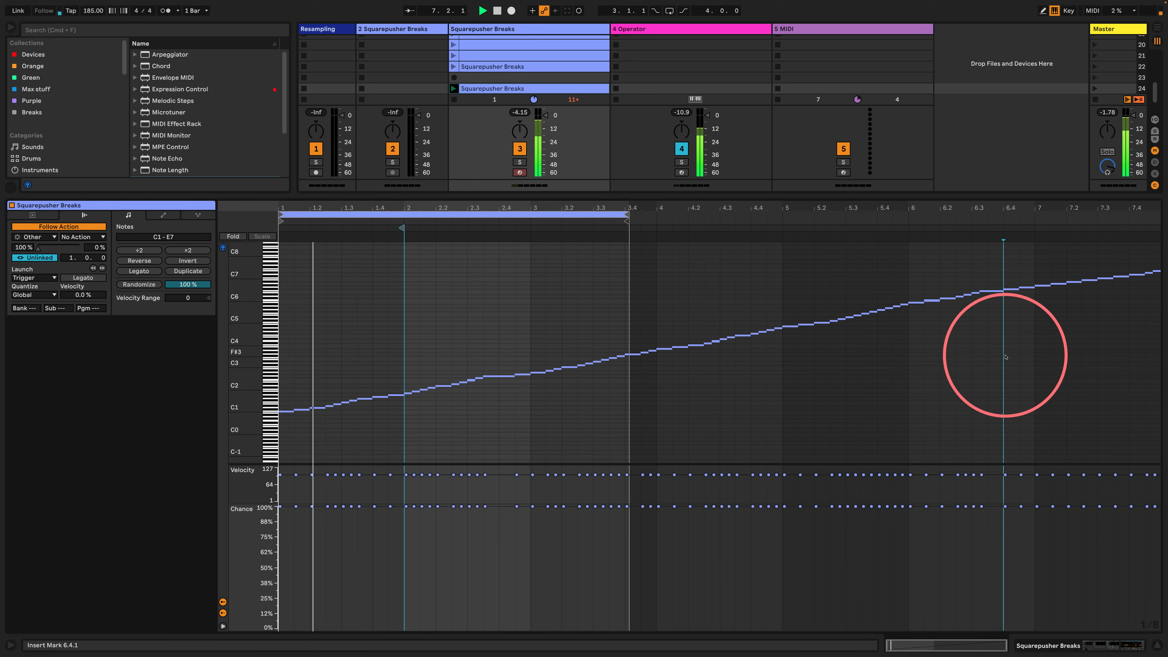
key("super+a")
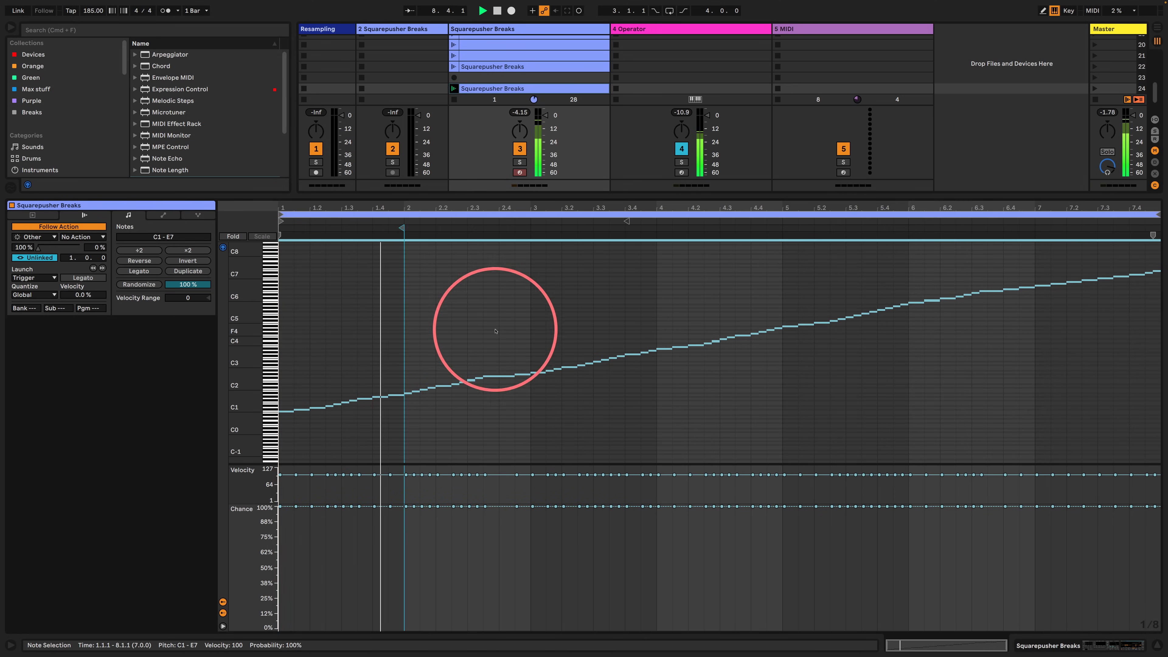
- Link the clip's follow action to its loop at 1x, stop playback, and turn on Legato launch
left_click(41, 259)
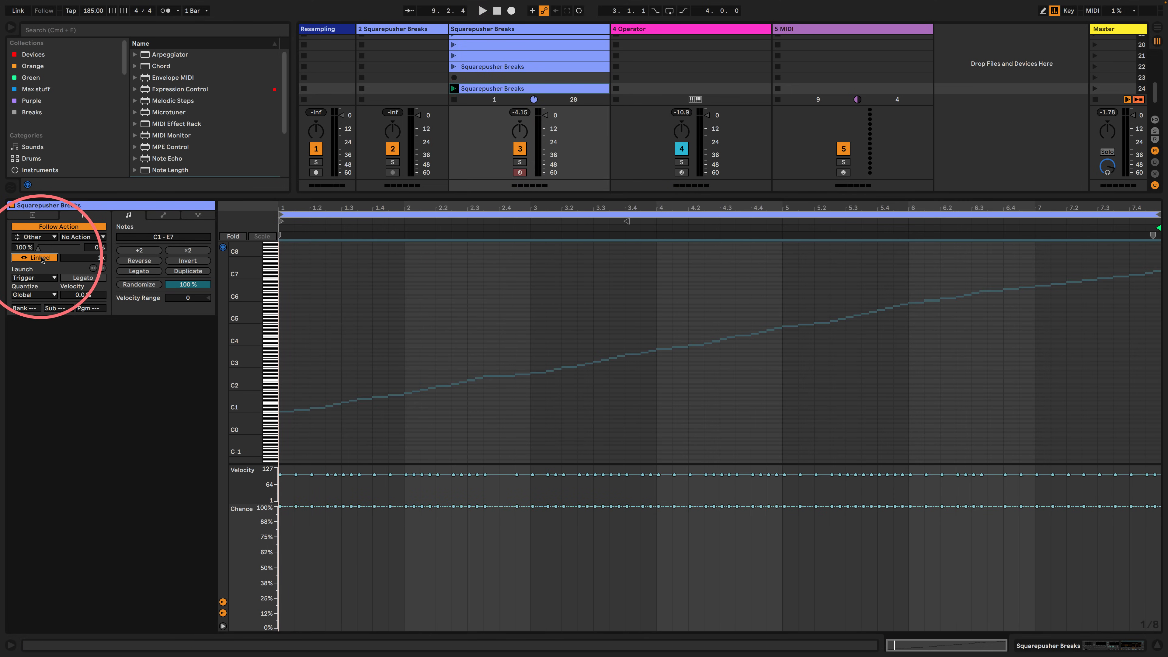
left_click(82, 277)
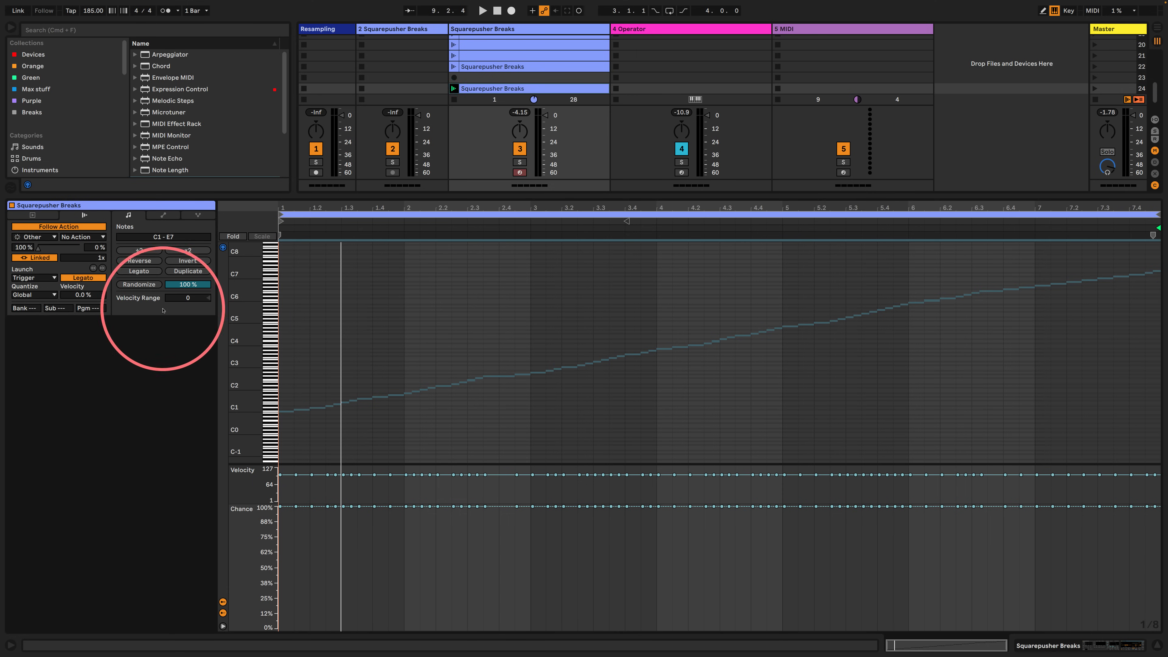
- Double the length of the MIDI clip's loop and all of its notes
left_click(322, 214)
left_click(186, 250)
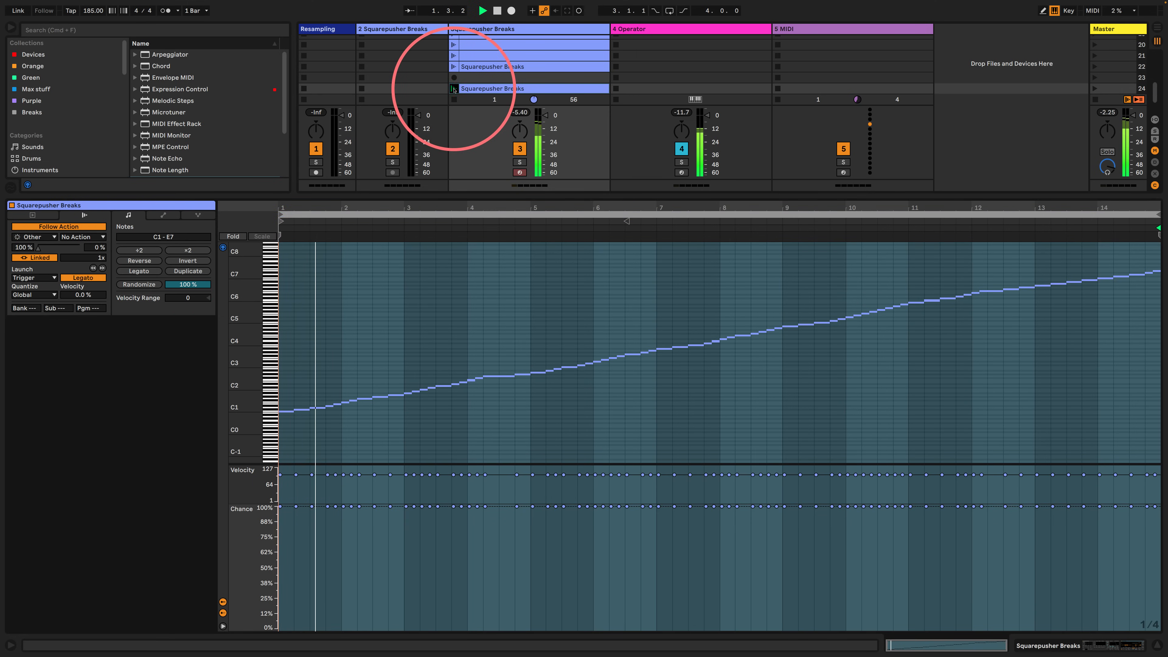
- Unlink the clip's follow action with a time of 0.1.0, and launch the clip from the track's row 23 slot
left_click_drag(203, 197, 186, 507)
left_click(37, 567)
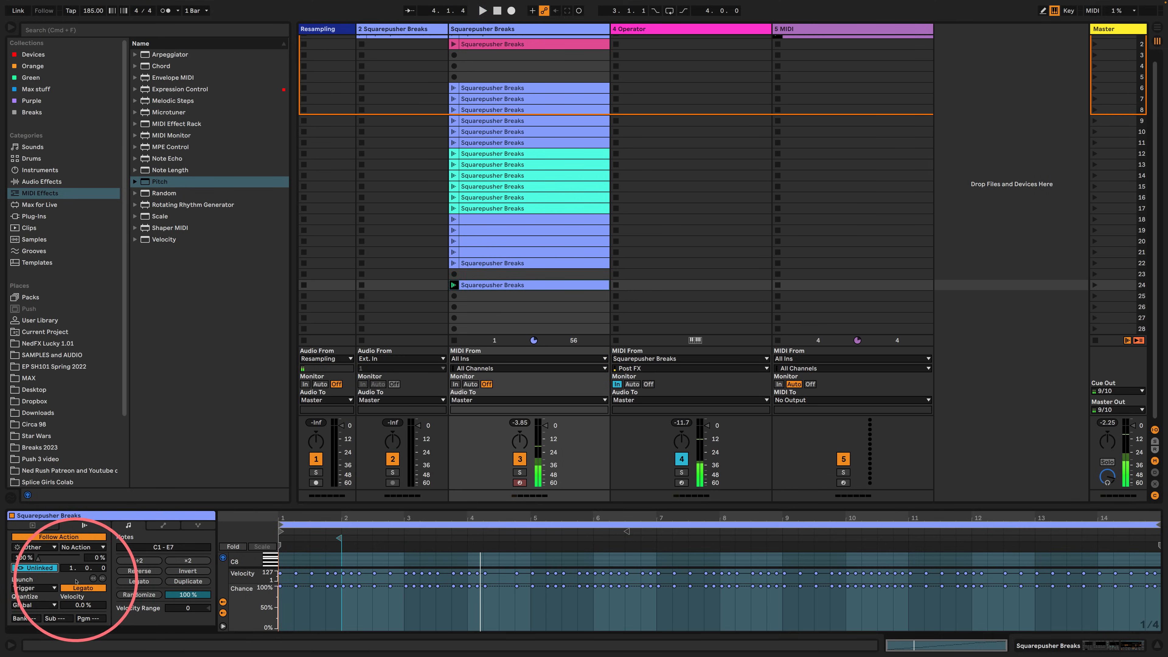
left_click_drag(79, 570, 77, 575)
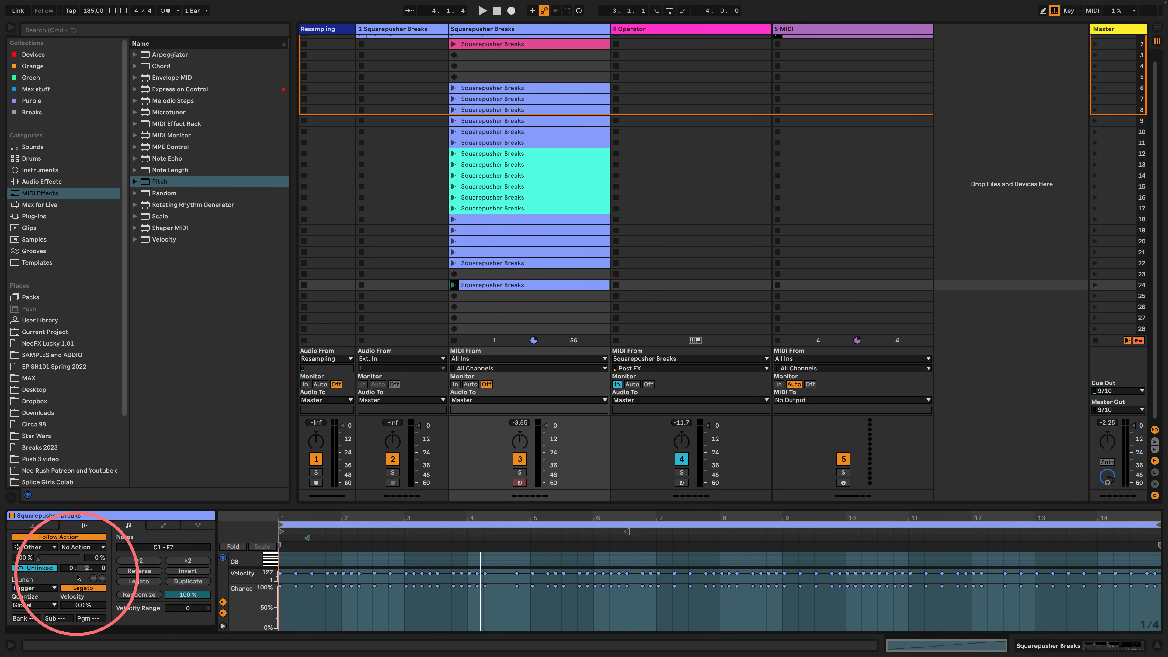
left_click(473, 286)
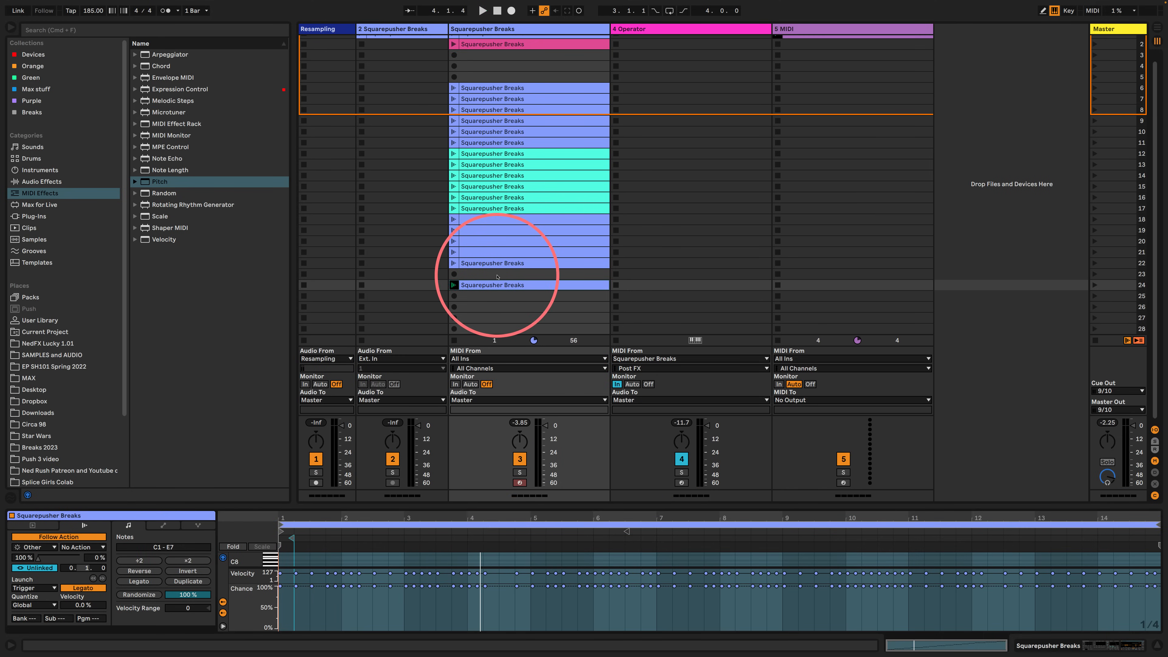
mouse_move(473, 287)
left_mouse_down()
mouse_move(465, 272)
mouse_move(453, 275)
left_mouse_up()
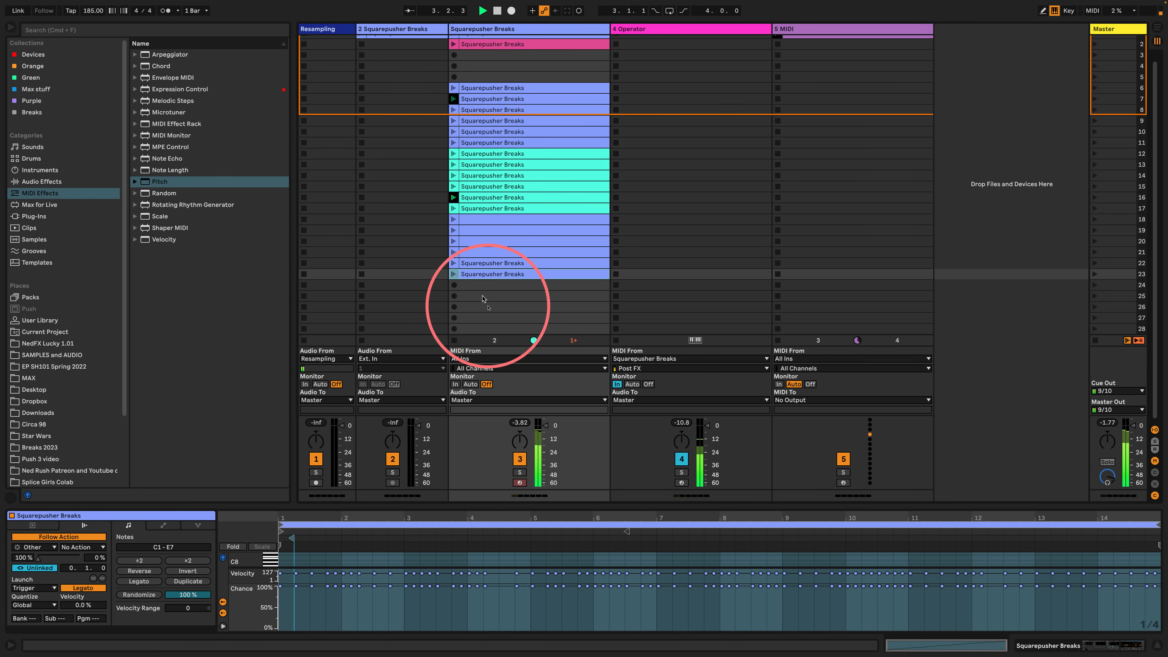
- Add a Redux audio effect after Operator on the 4 Operator track, audition it and bypass it
scroll(680, 118, "up", 1)
left_click(668, 27)
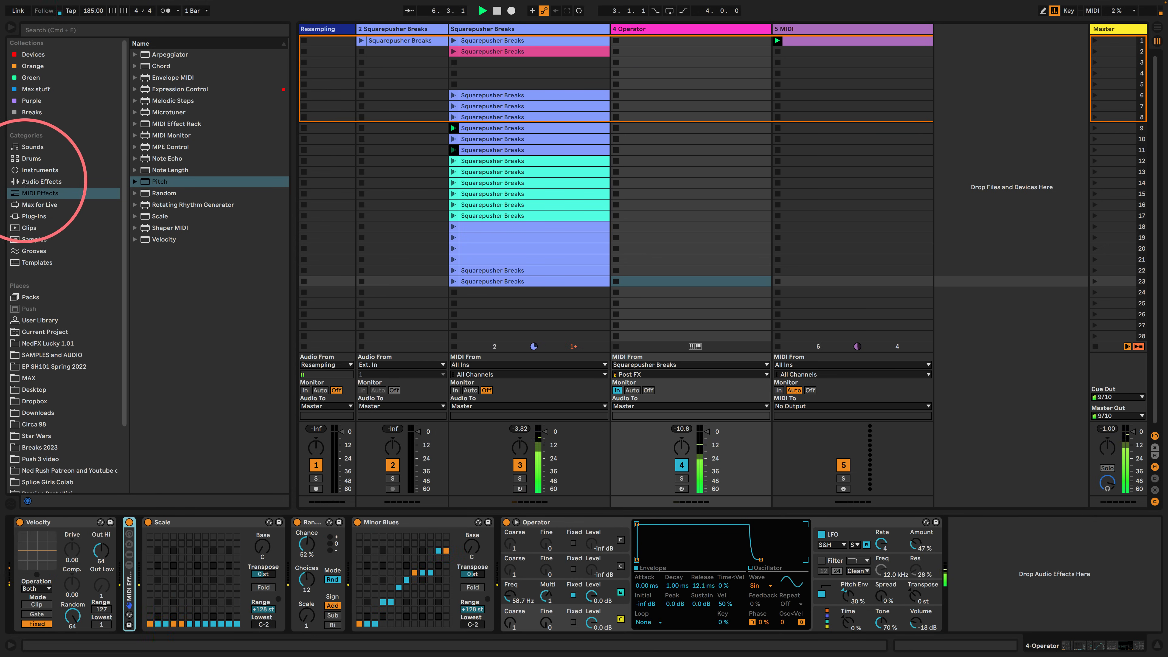
left_click(41, 181)
scroll(184, 234, "down", 3)
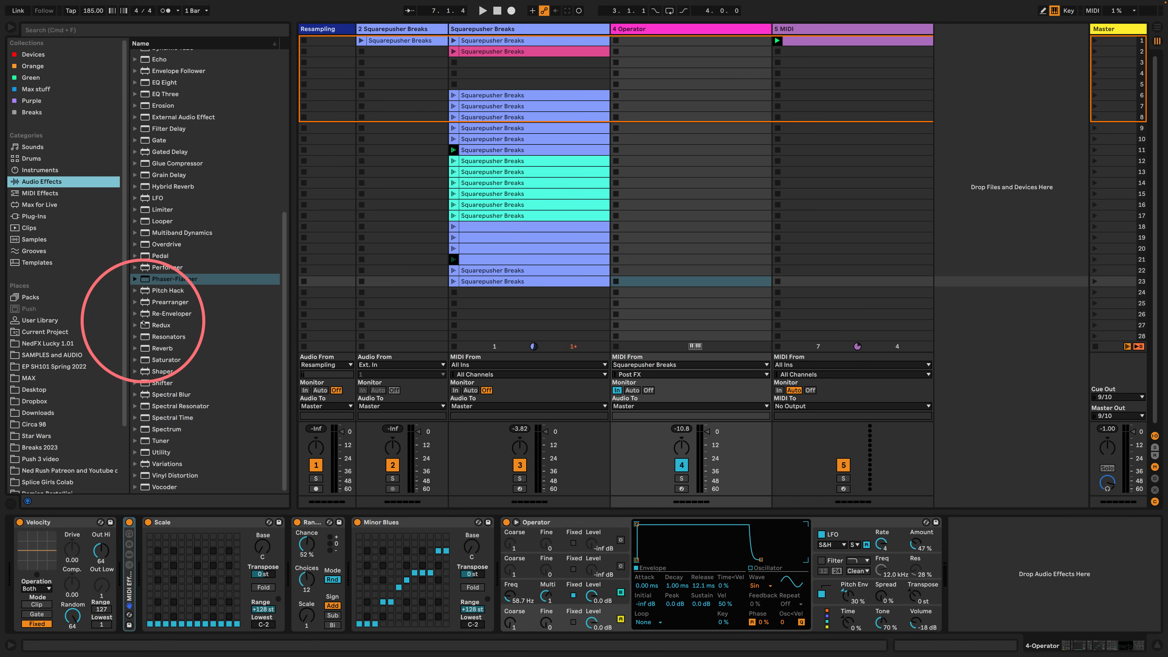
left_click_drag(160, 325, 970, 555)
left_click(970, 556)
key("space")
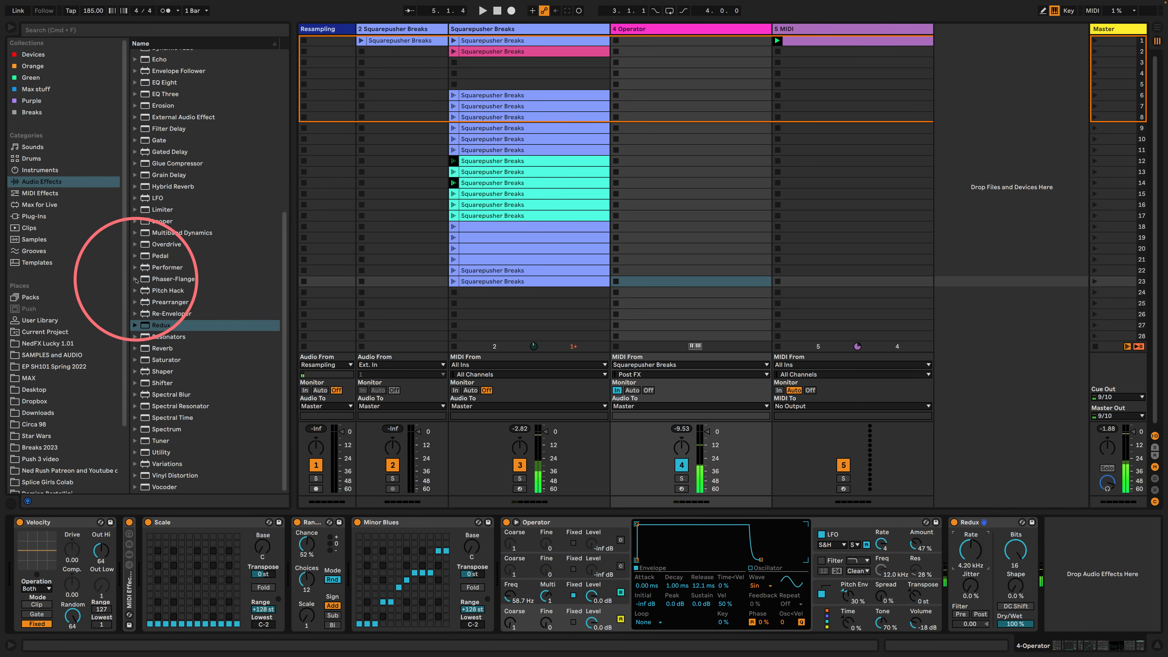
left_click(955, 523)
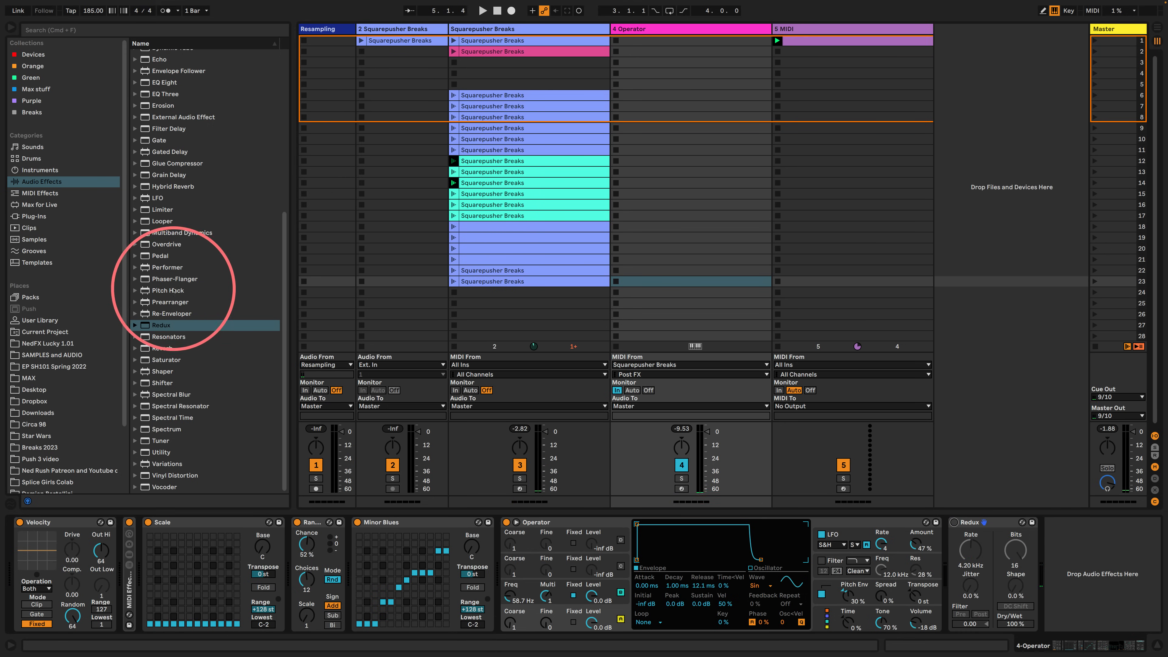
- Insert a Pedal between Operator and Redux with Sub on and both Gain and Bass at 100 %
left_click_drag(160, 256, 958, 559)
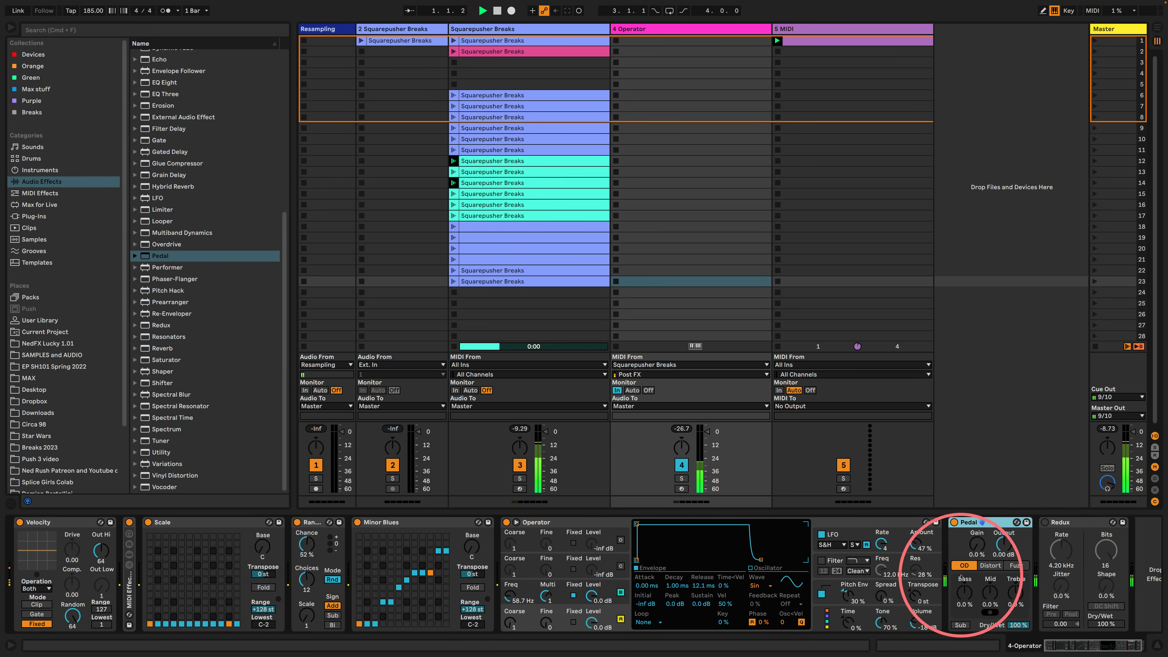
left_click(960, 625)
left_click_drag(964, 596, 964, 550)
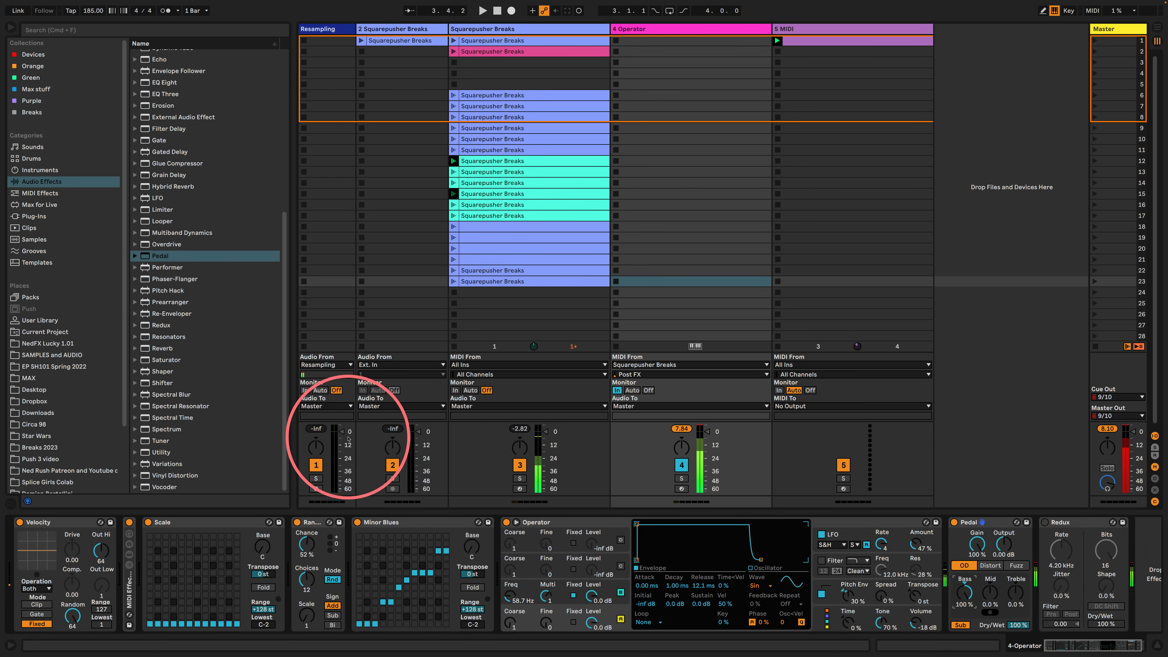
- Add a Limiter at the end of the Operator track's chain, and set the Pedal to Fuzz with Treble at 38 %
key("space")
left_click_drag(145, 210, 1150, 559)
key("space")
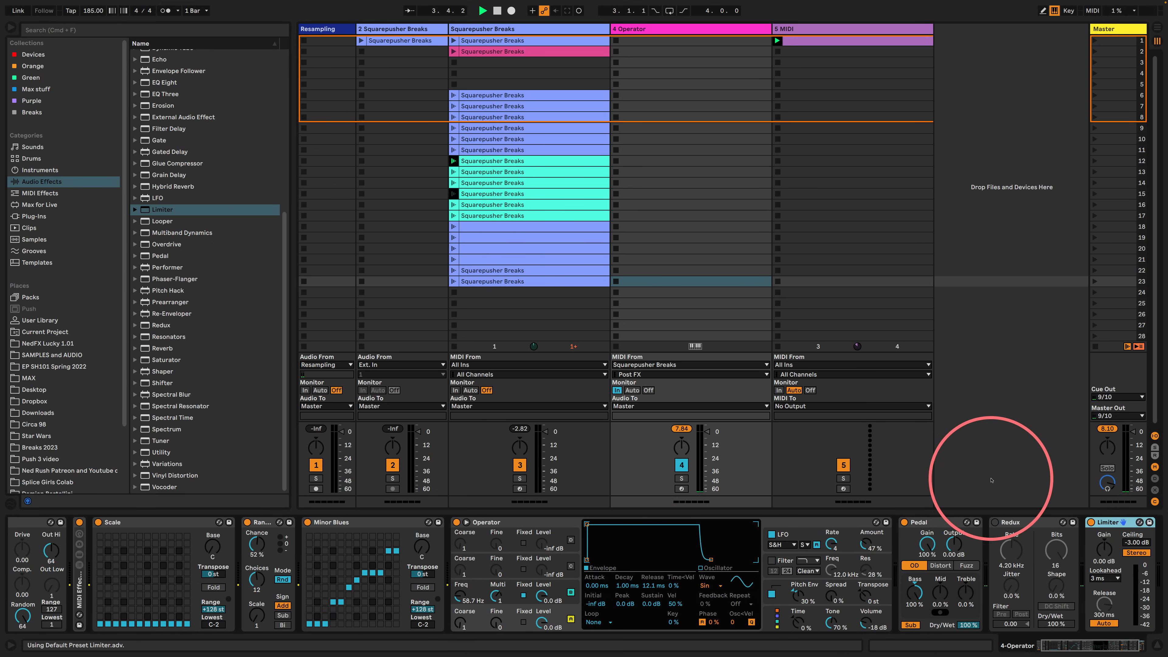
left_click(940, 566)
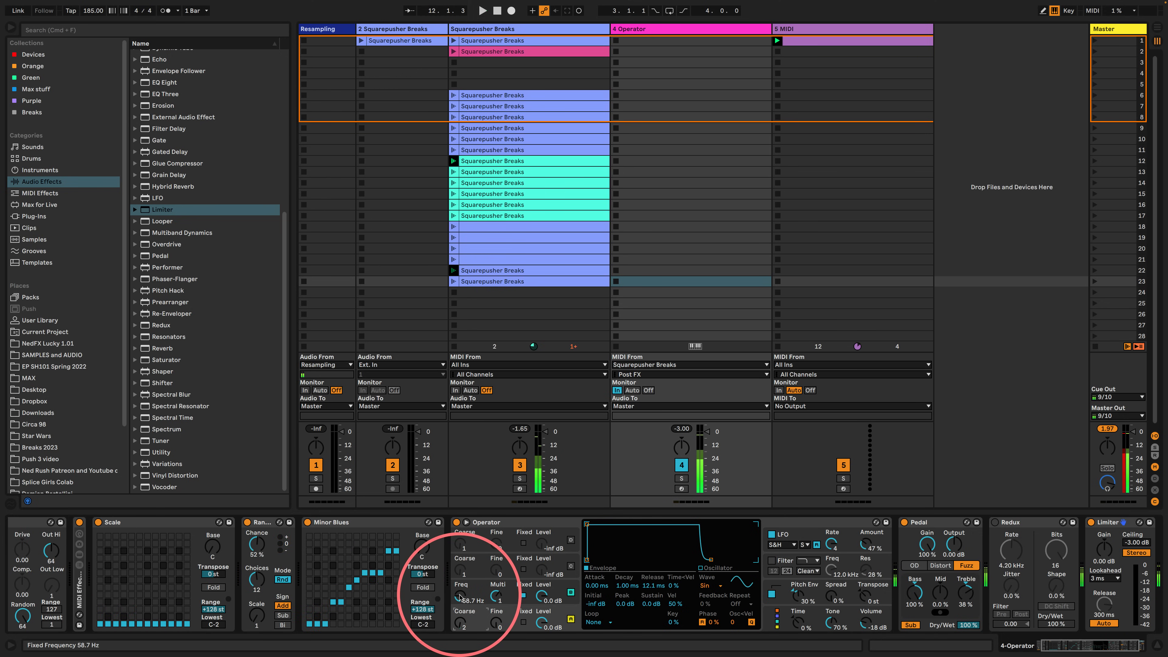
- Set Operator's oscillator B to a fixed frequency of 160 Hz, with envelope Decay 193 ms and Sustain -27 dB
key("space")
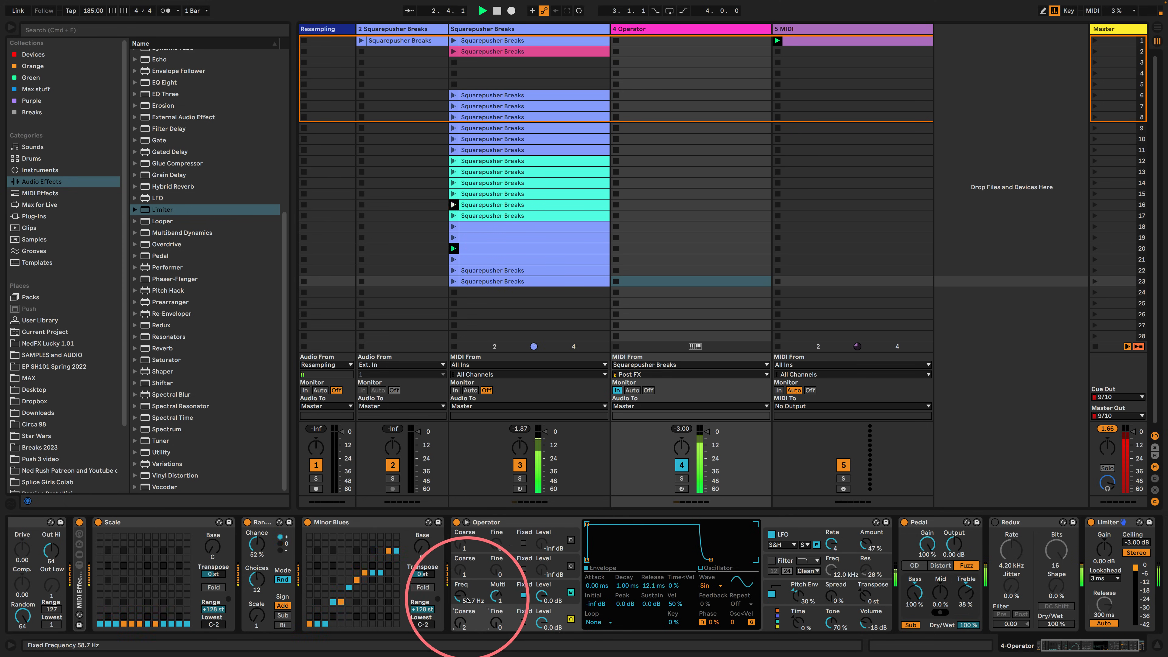
left_click_drag(460, 597, 460, 584)
left_click_drag(599, 525, 623, 548)
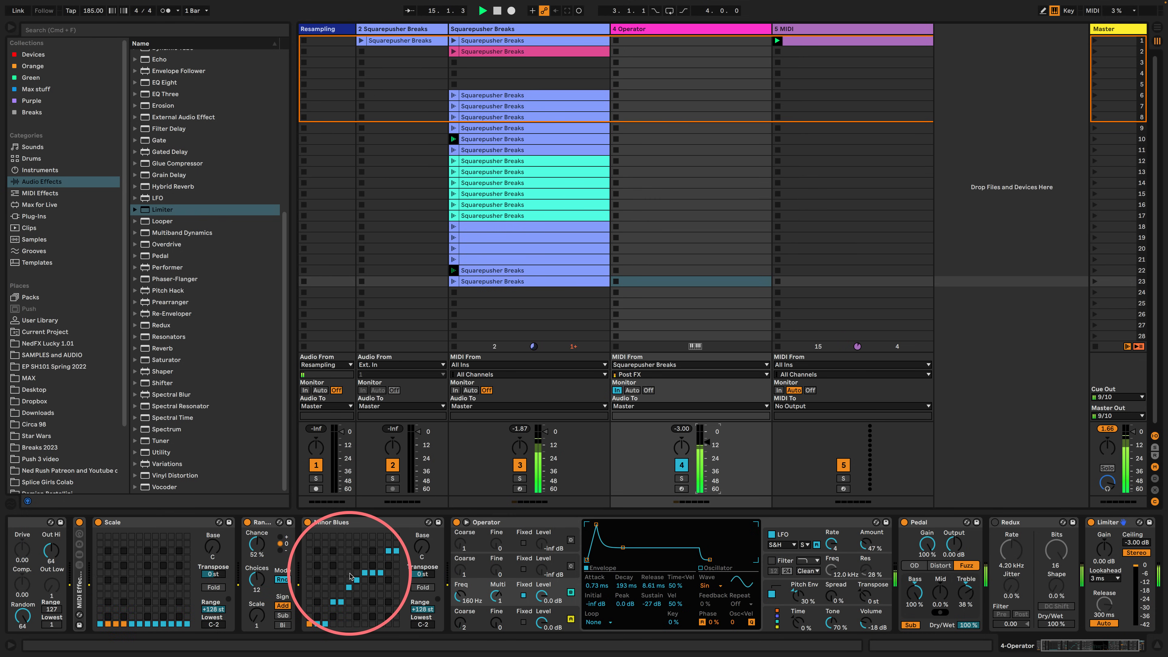
- Unfold the MIDI Effect Rack to inspect its two Pitch chains, and set Random to 24 Choices with Sign Bi
scroll(350, 574, "left", 2)
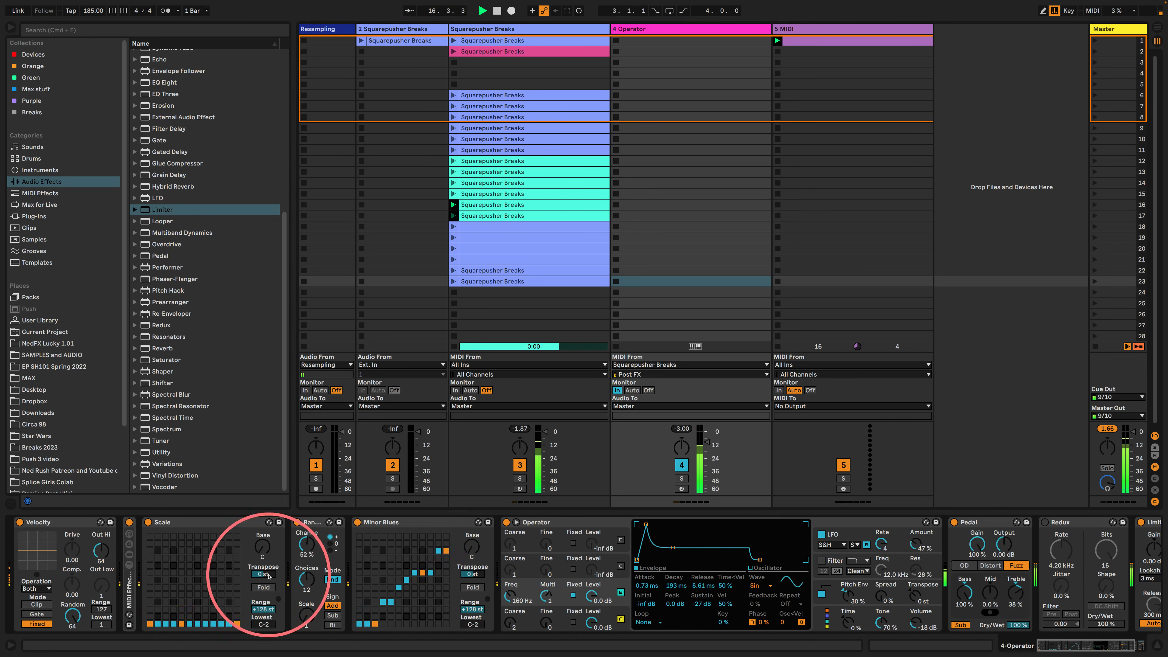
double_click(128, 584)
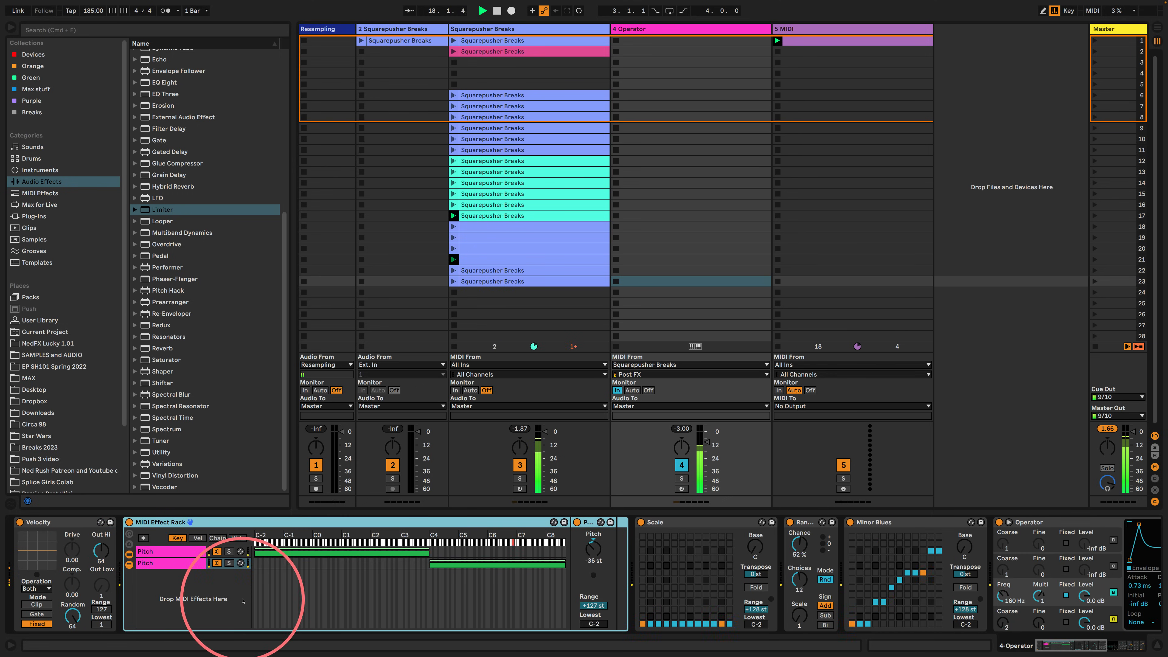
left_click(183, 563)
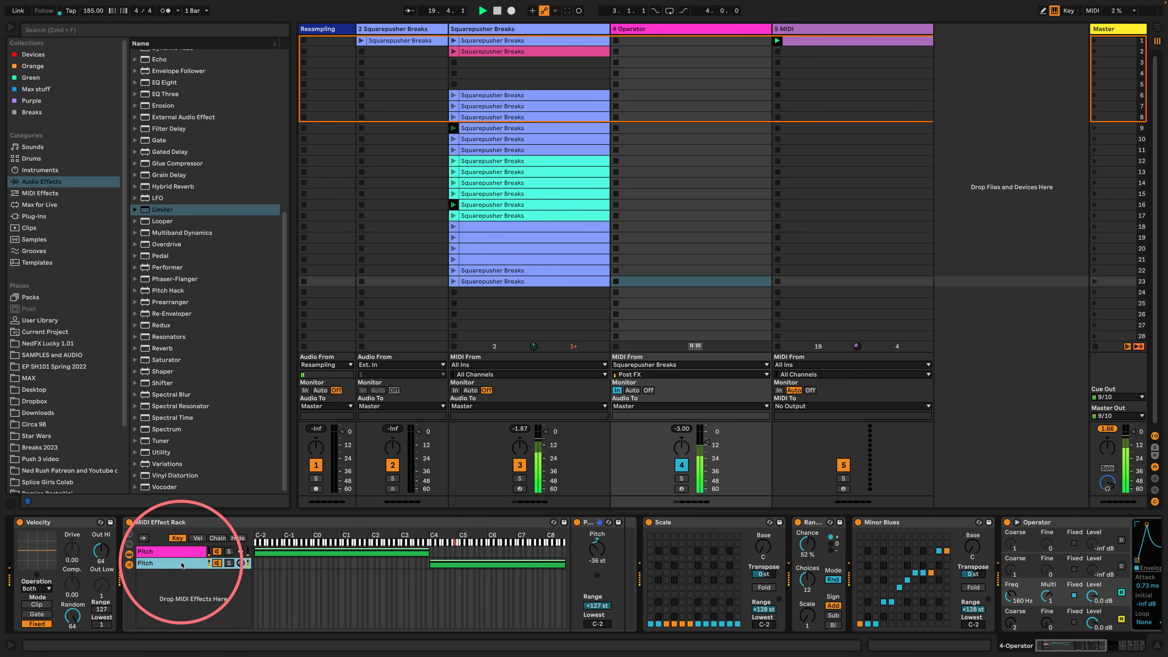
left_click(174, 553)
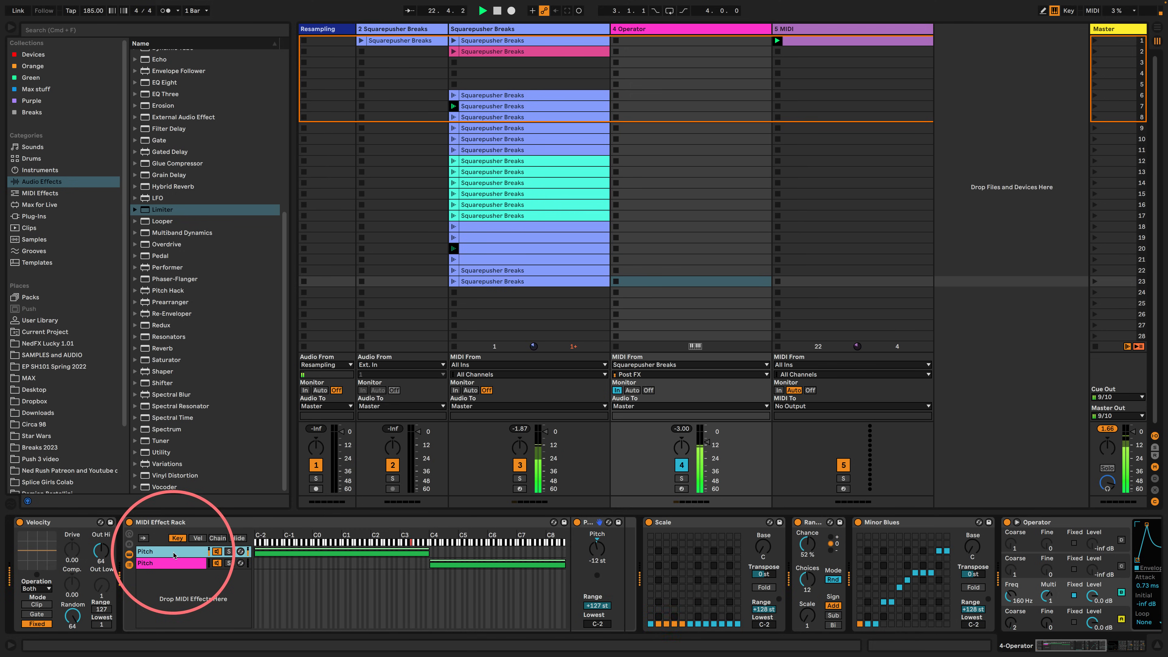
left_click_drag(811, 585, 811, 547)
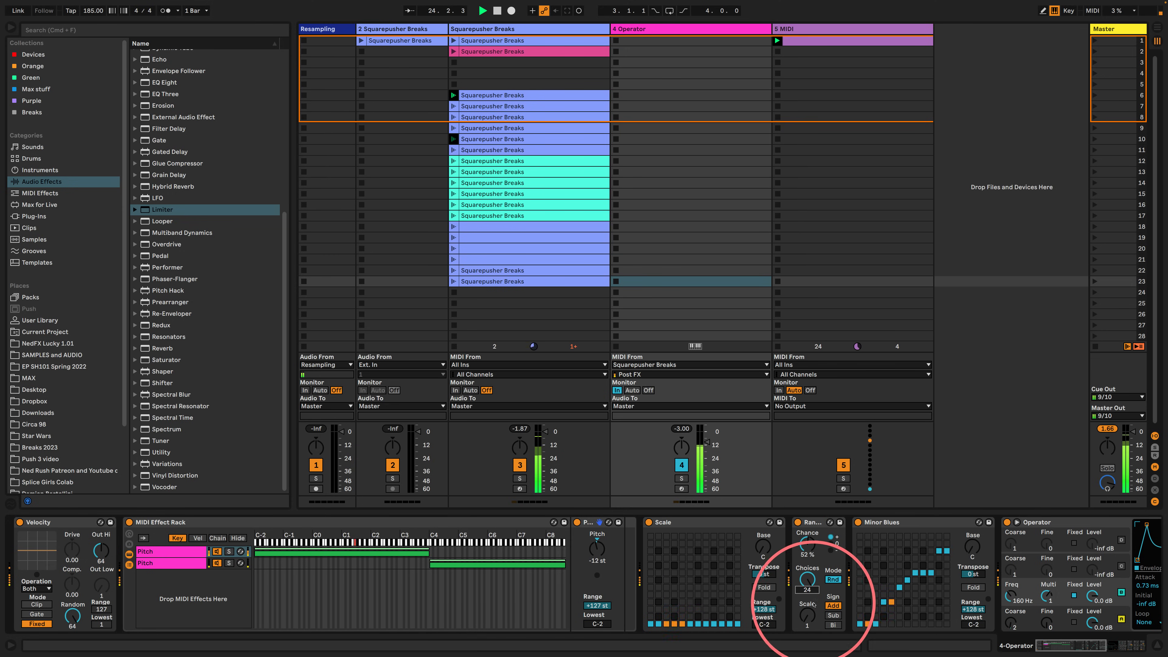
left_click(833, 624)
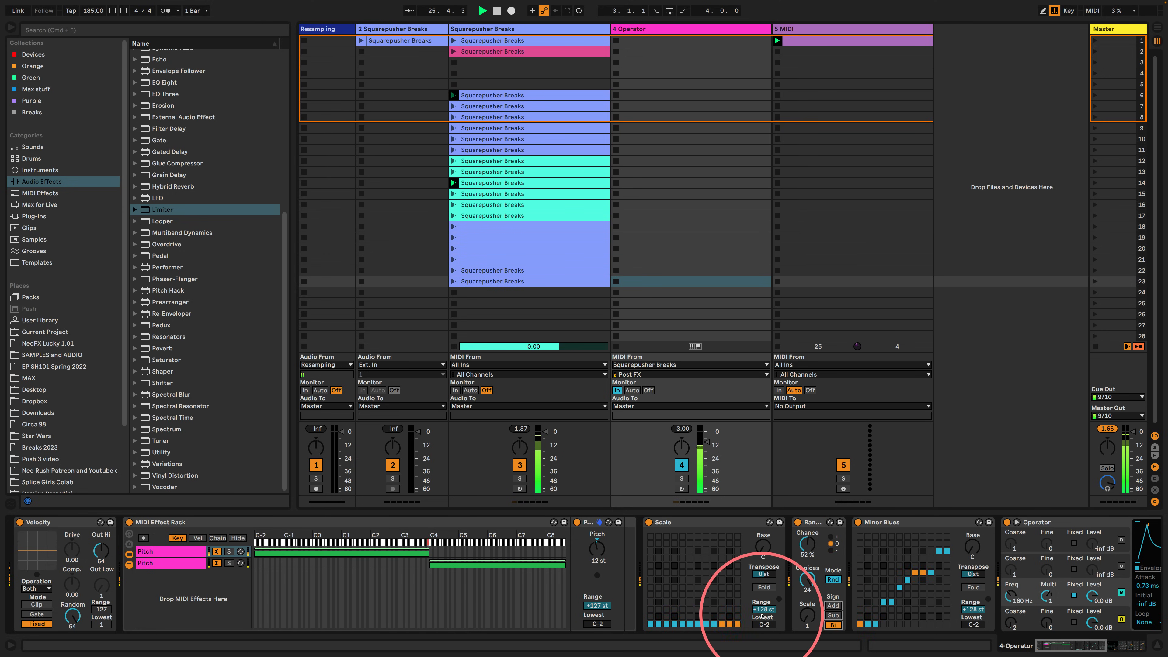
- Raise the fixed frequency of Operator's oscillator B to 510 Hz
scroll(665, 591, "right", 5)
scroll(666, 591, "right", 8)
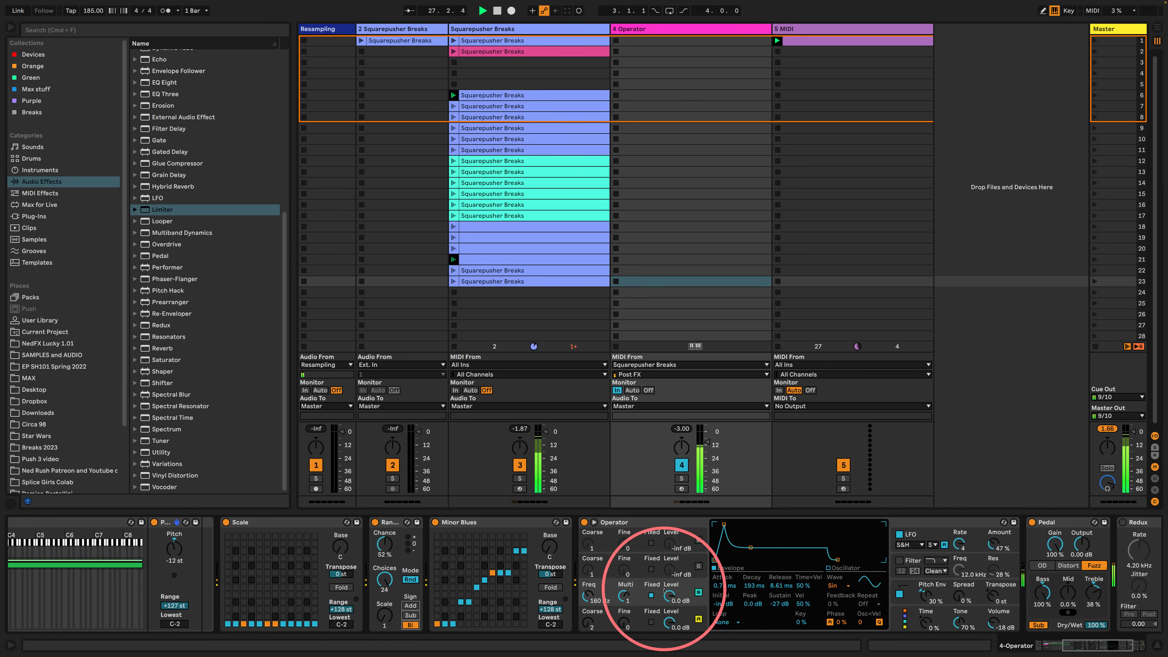
left_click_drag(500, 597, 501, 589)
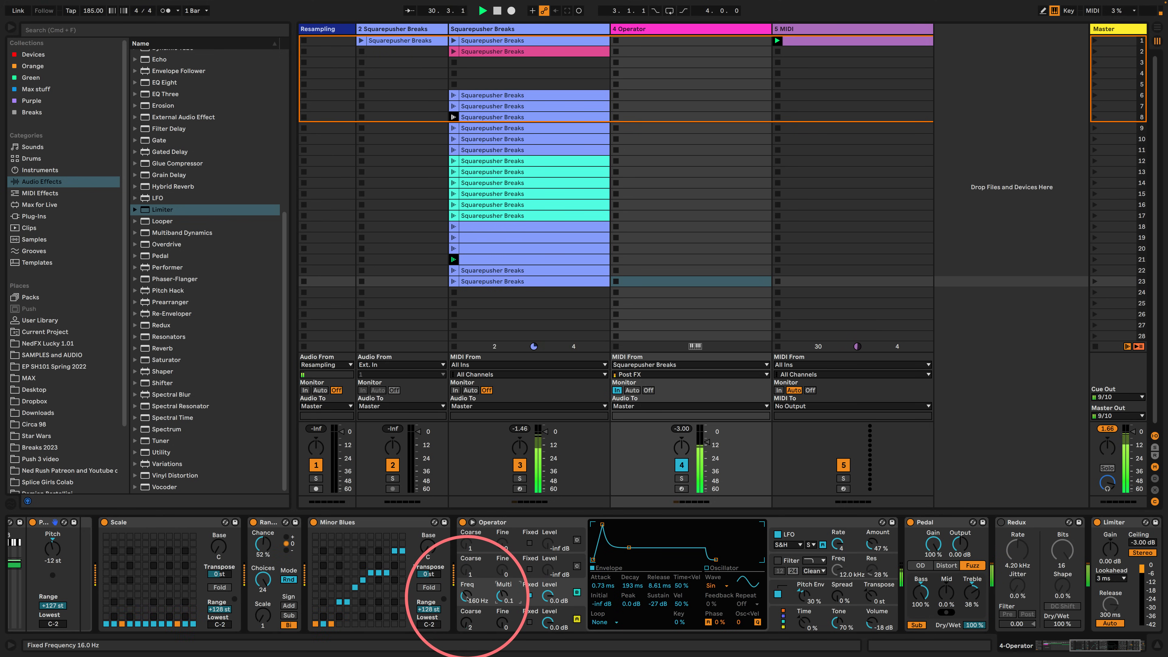
left_click_drag(504, 596, 504, 591)
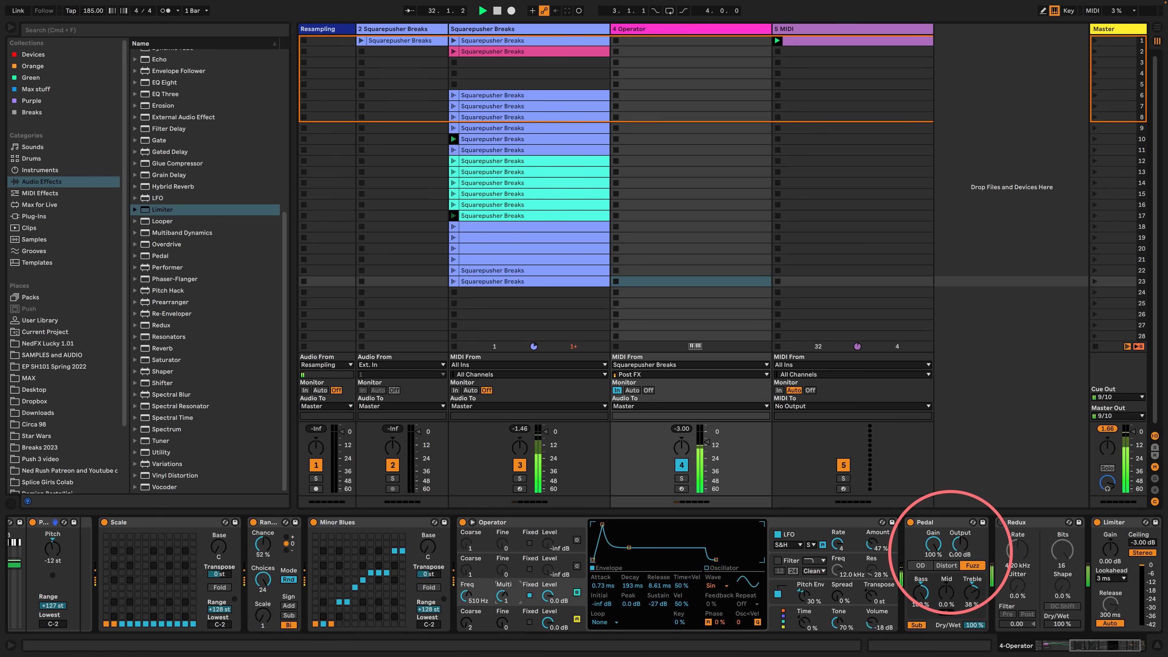
- Turn Redux back on and set its Rate to 16.7 kHz
left_click(1000, 523)
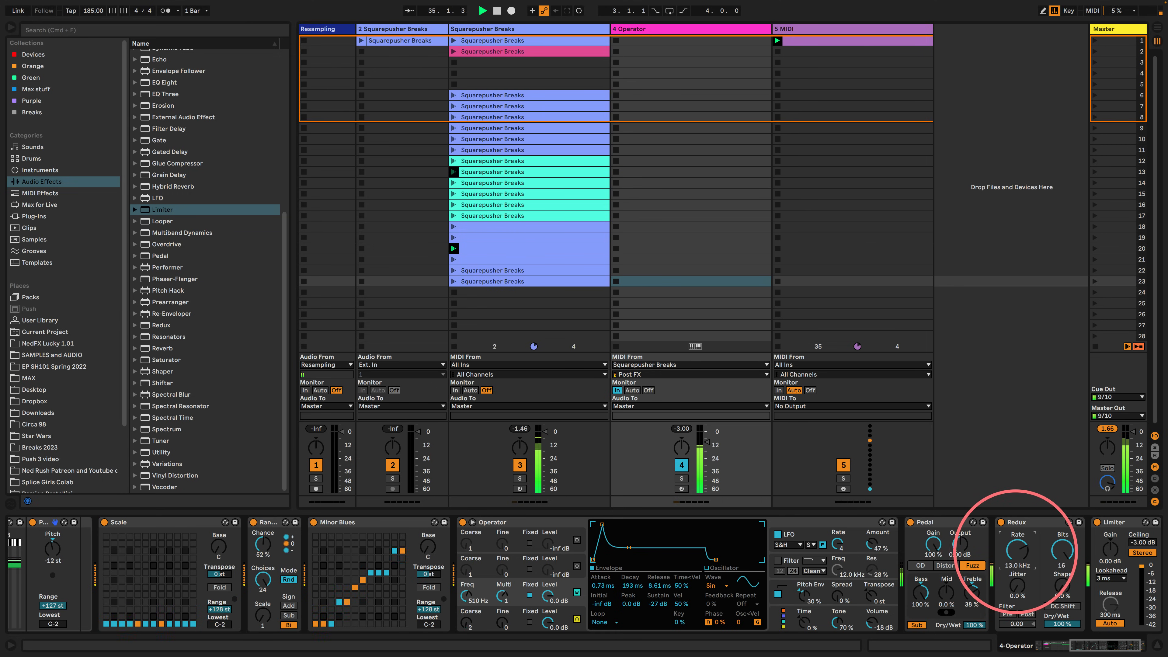
scroll(890, 564, "right", 3)
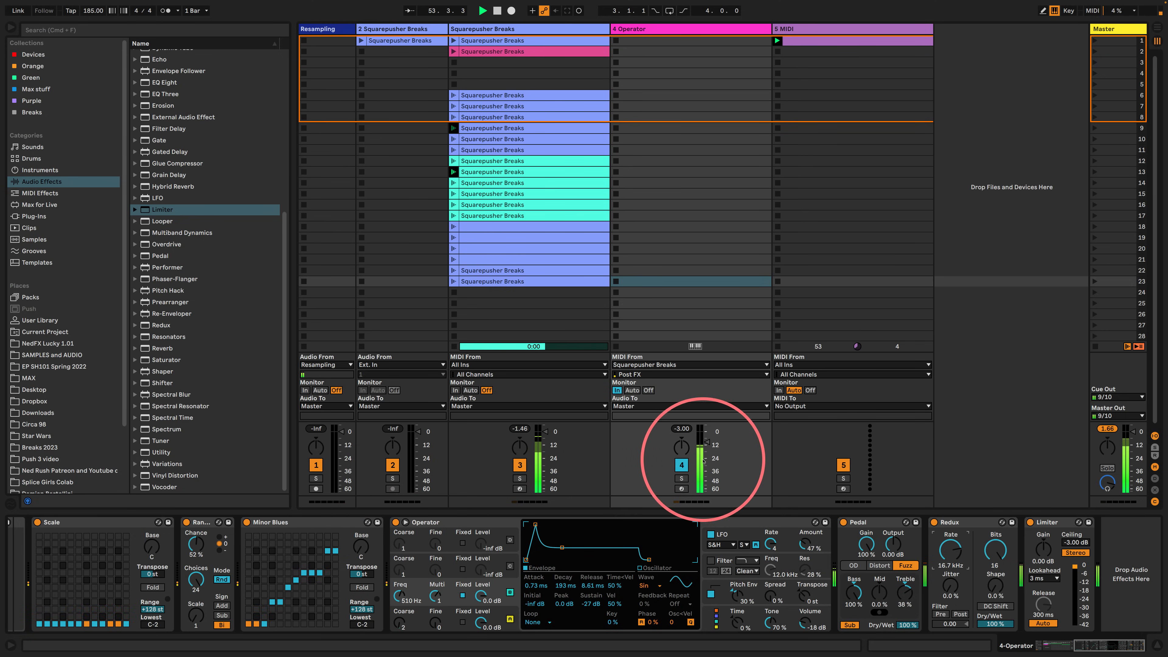
- Shape oscillator B's envelope in Operator to a Decay of 10.9 ms and a Sustain of -21 dB
left_click(501, 611)
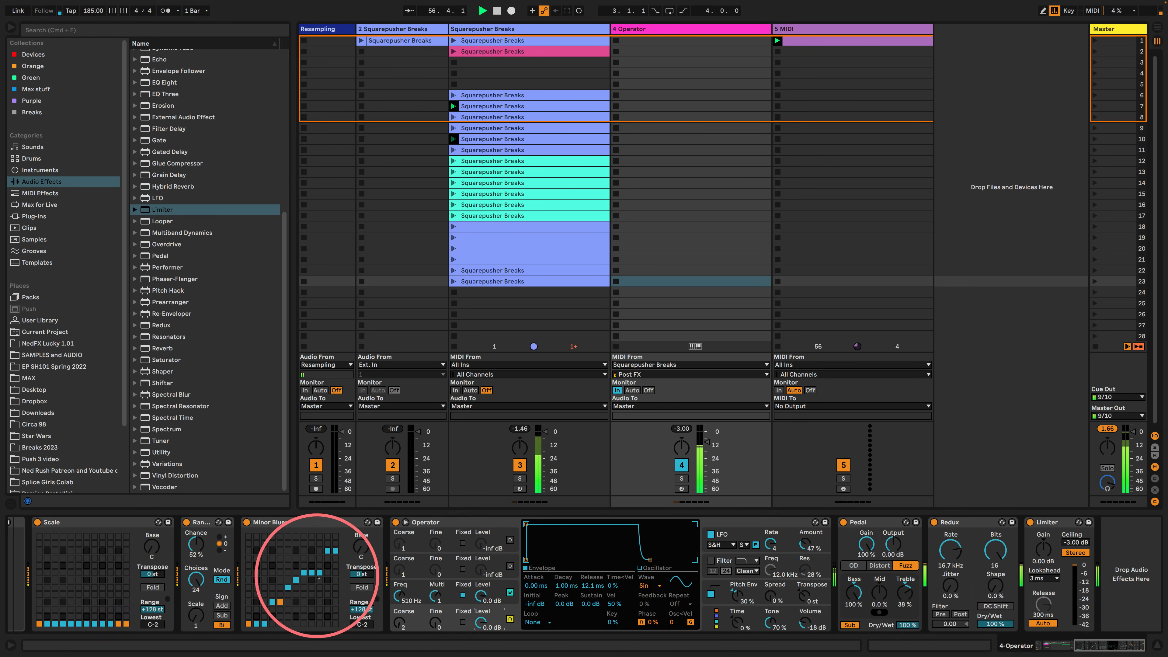
scroll(322, 566, "left", 10)
scroll(324, 579, "right", 7)
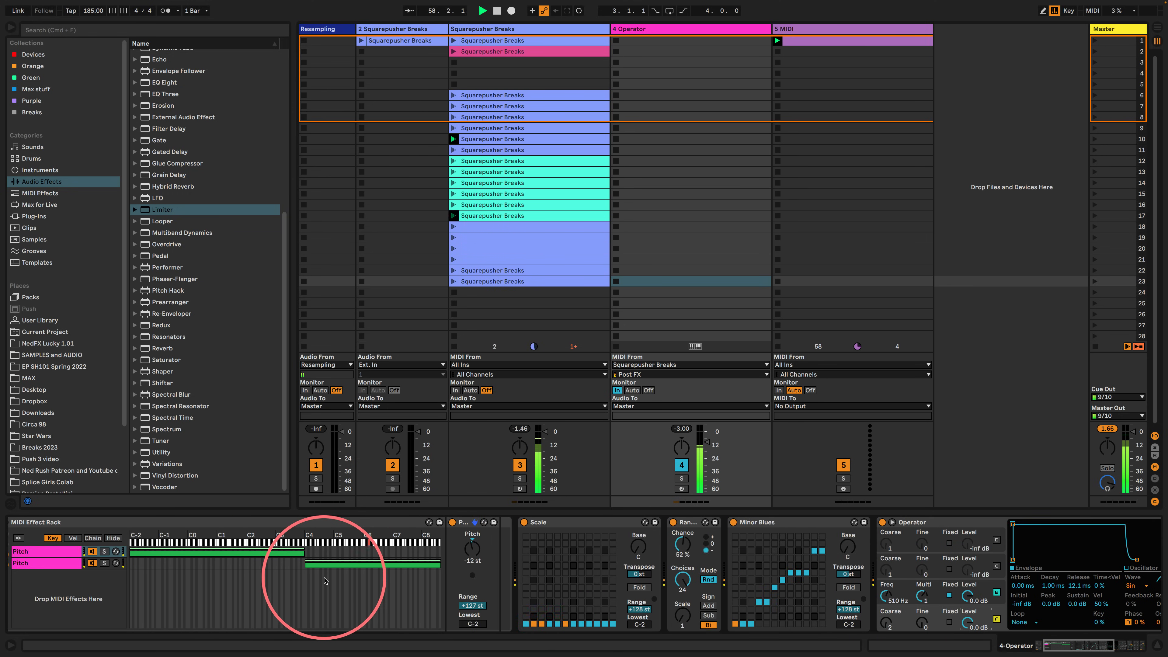
left_click(617, 586)
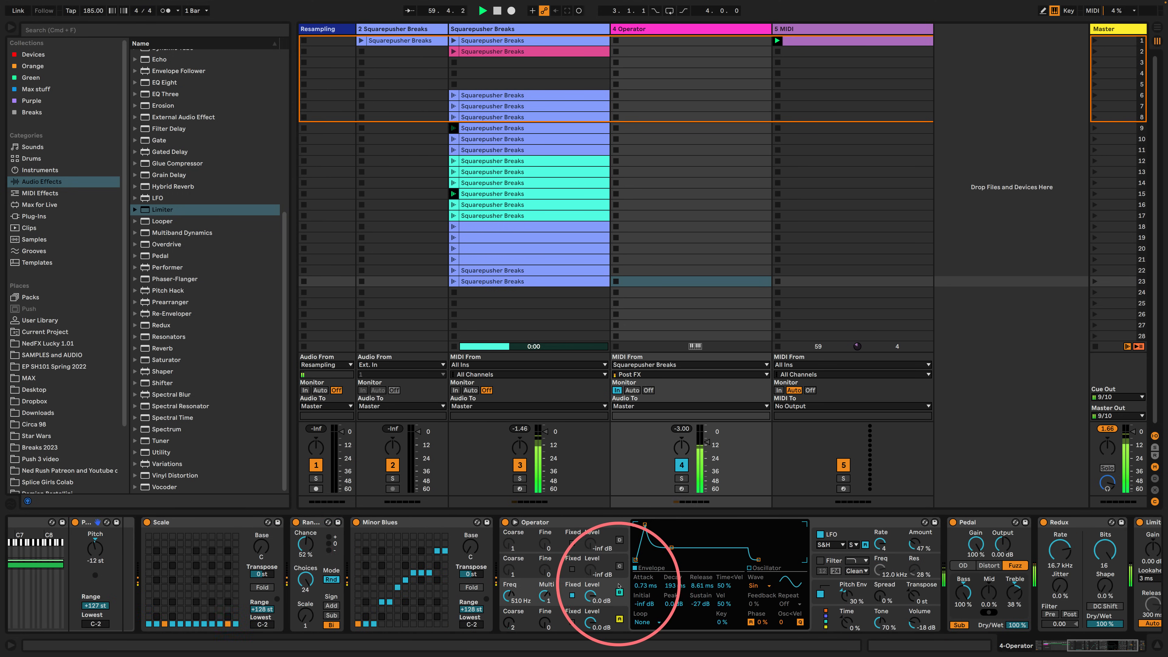
mouse_move(670, 547)
left_mouse_down()
mouse_move(667, 524)
mouse_move(655, 543)
left_mouse_up()
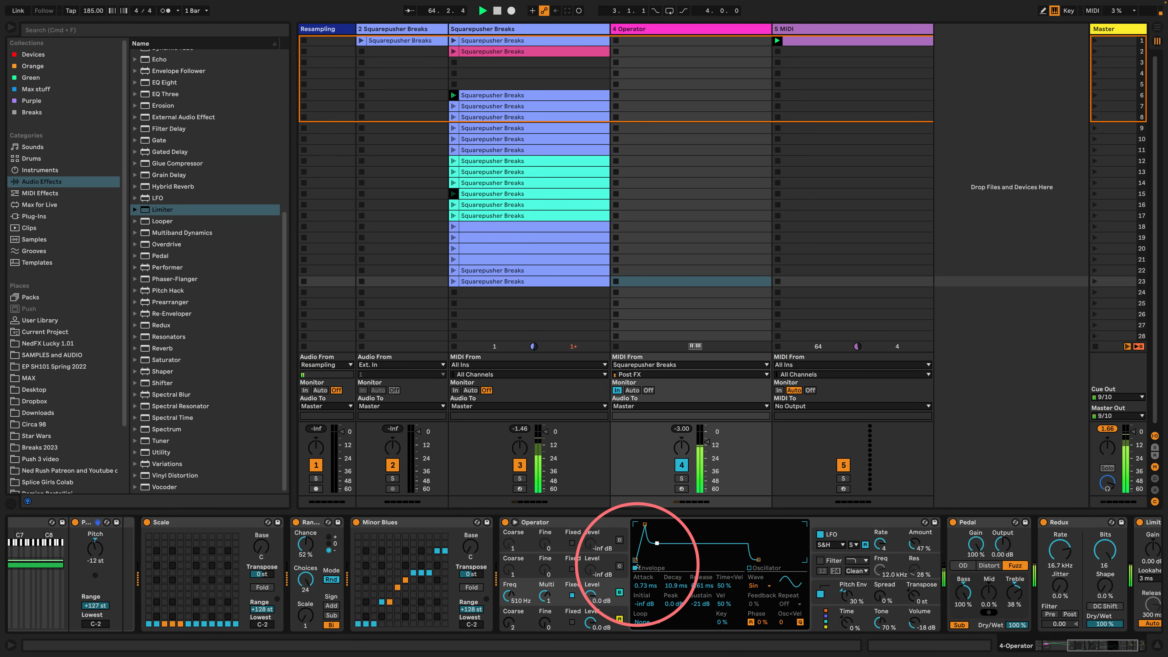
scroll(648, 552, "right", 3)
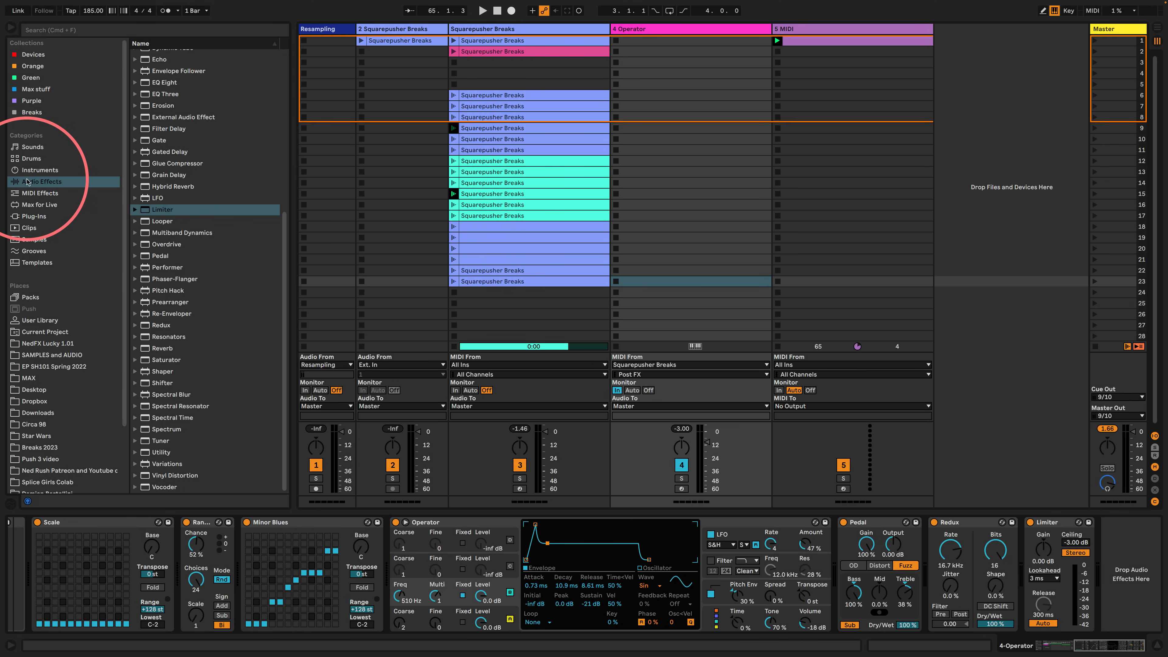
- Insert Expression Control before Operator, map its Random source to oscillator B's Sustain, and start playback
left_click(32, 193)
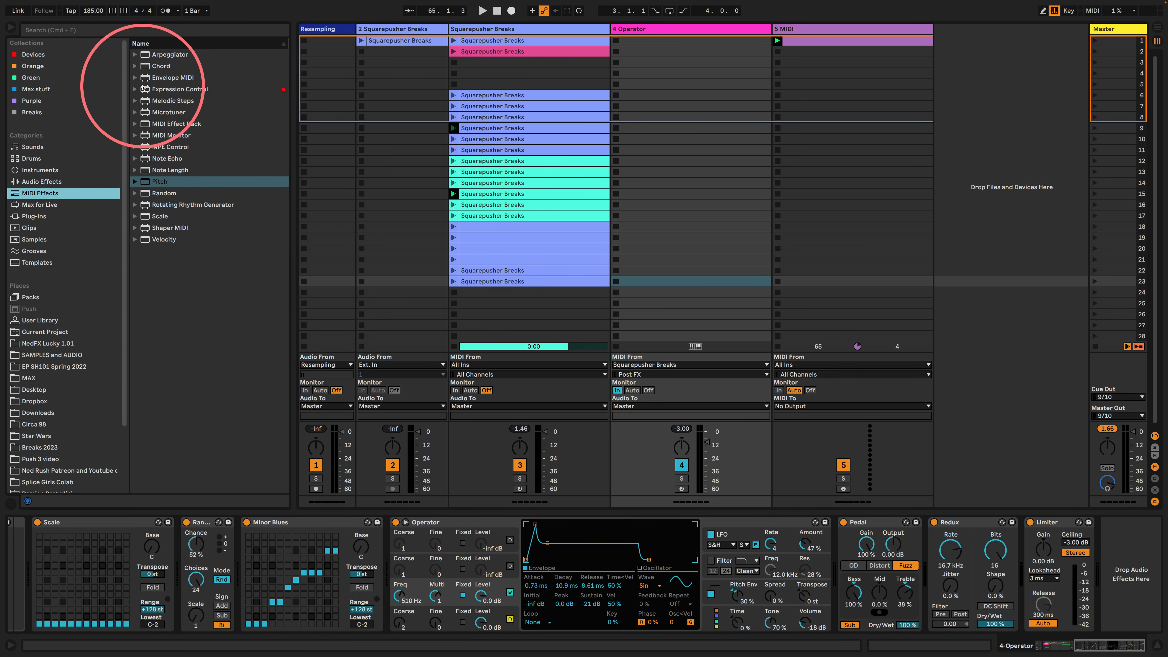
left_click_drag(144, 88, 392, 545)
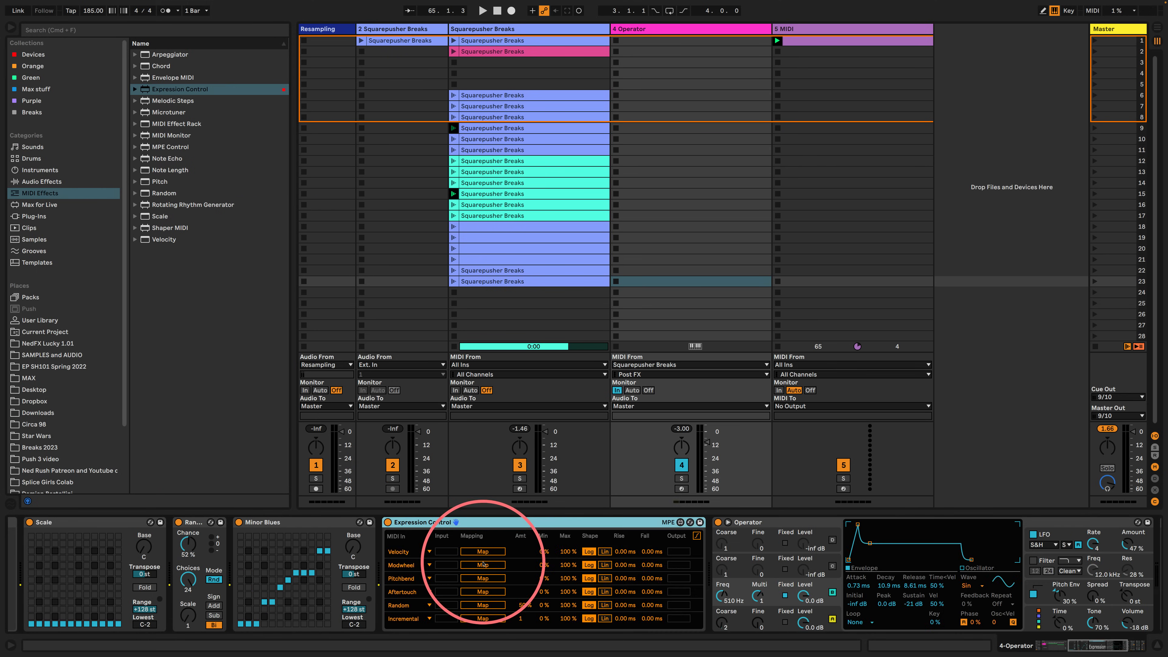
left_click(798, 601)
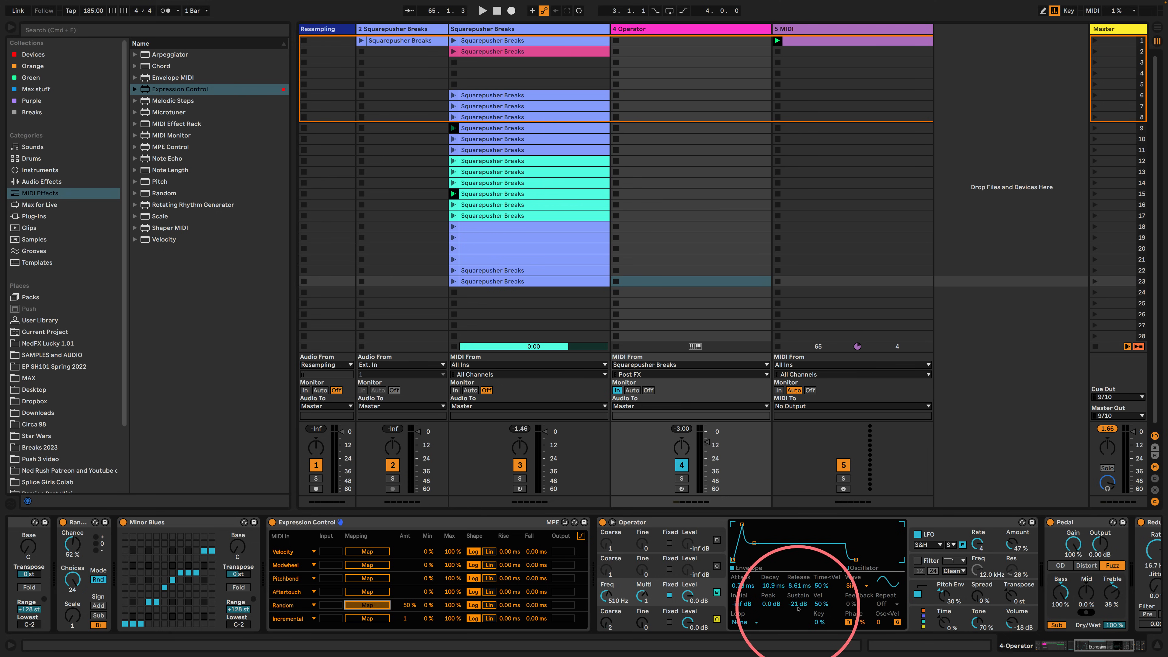
key("space")
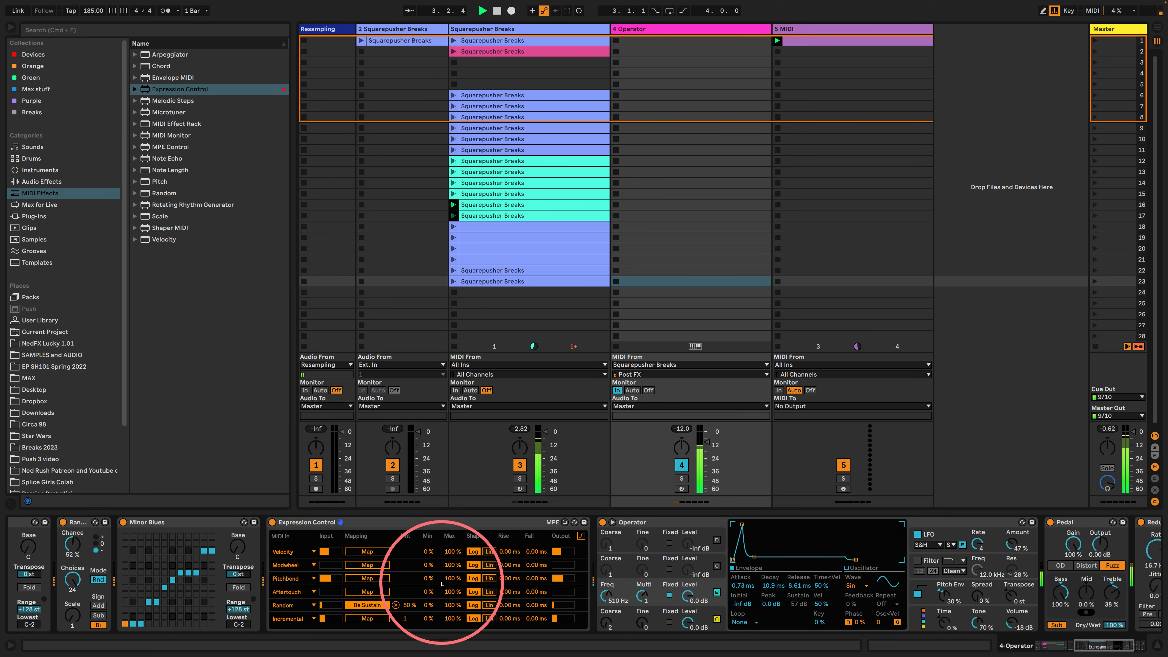
- Collapse Expression Control and lower the fixed frequency of Operator's oscillator B to 175 Hz
scroll(400, 562, "right", 2)
scroll(400, 562, "right", 2)
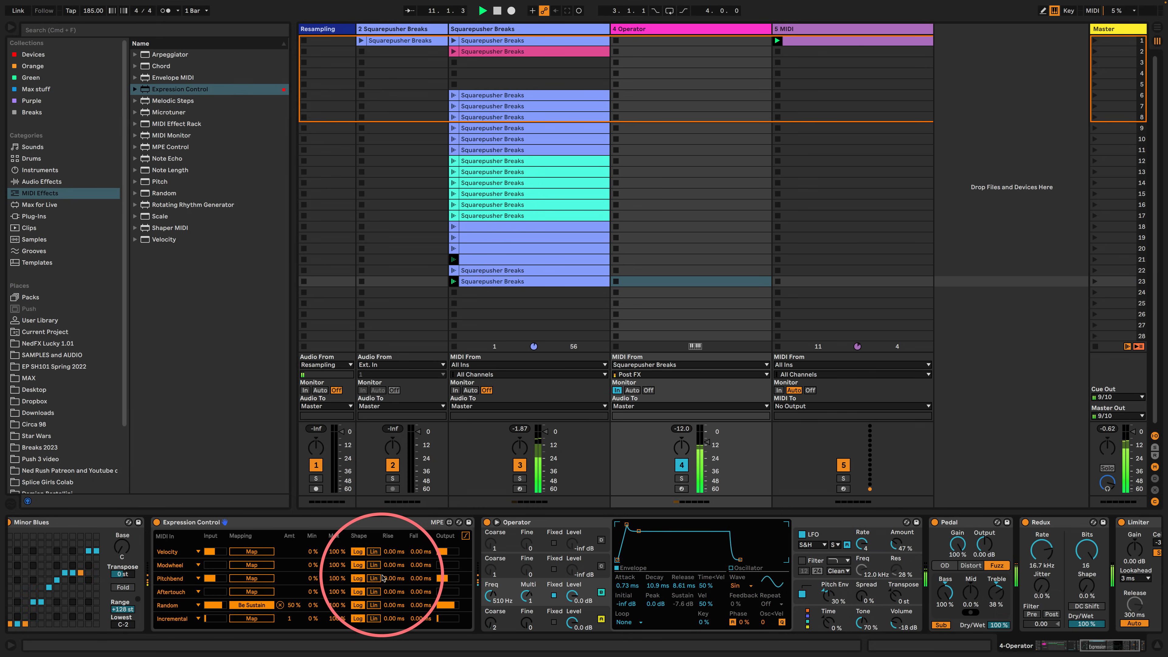
double_click(245, 524)
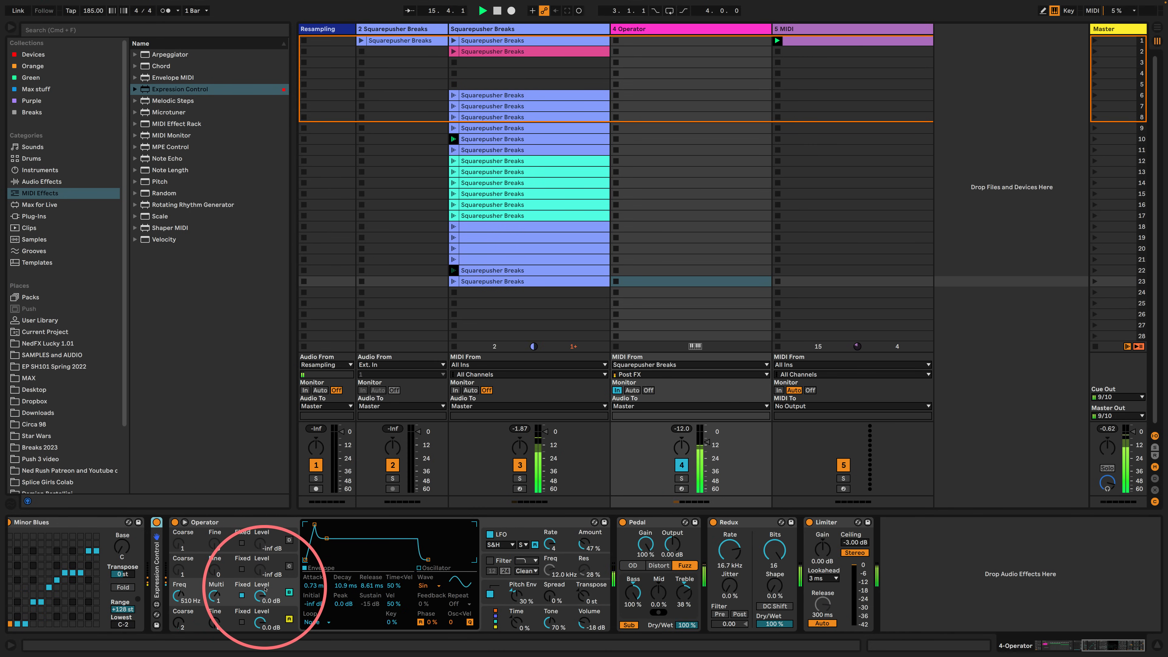
left_click_drag(188, 599, 169, 632)
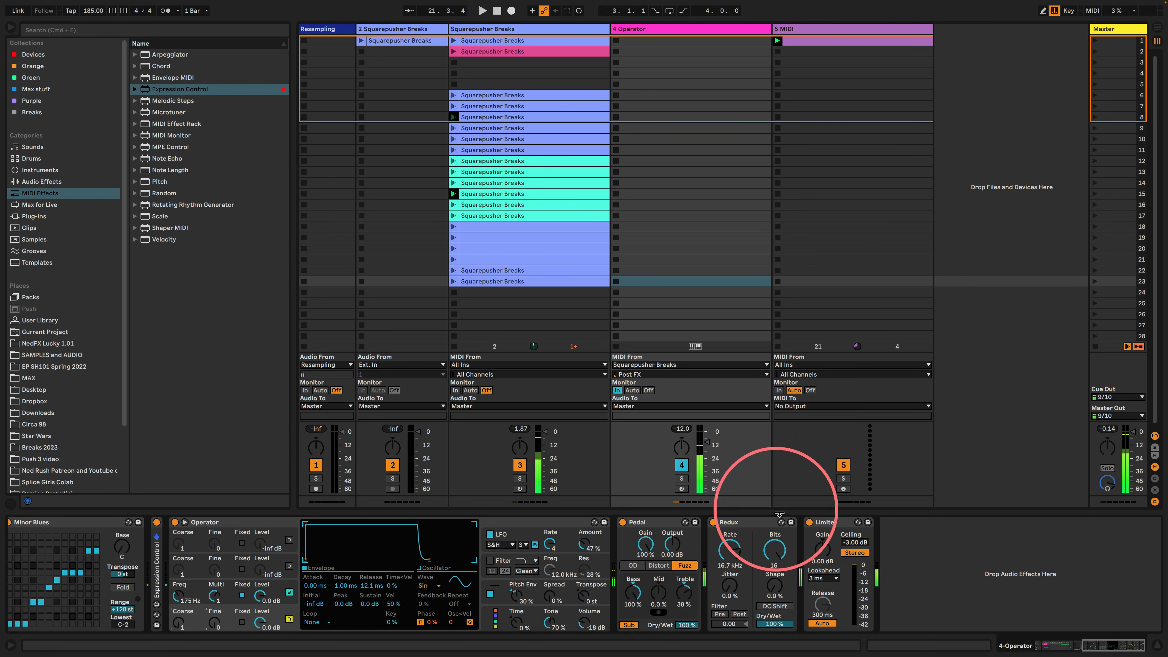
- Group Operator, Pedal and Redux into an Instrument Rack
left_click(735, 522)
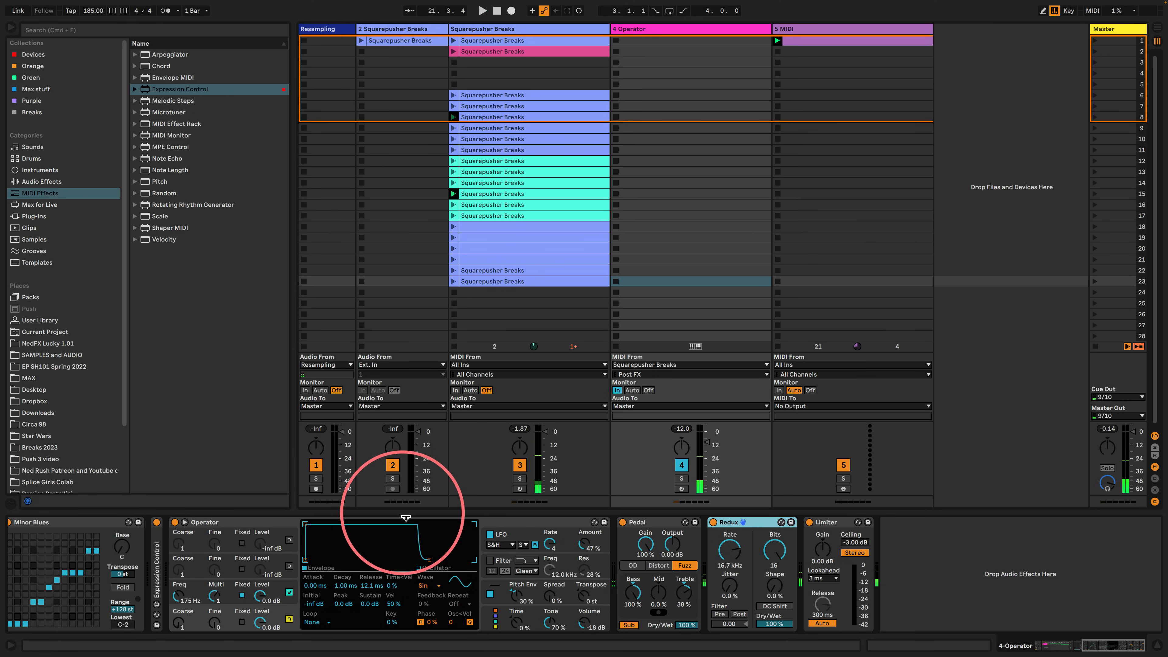
left_click(251, 522)
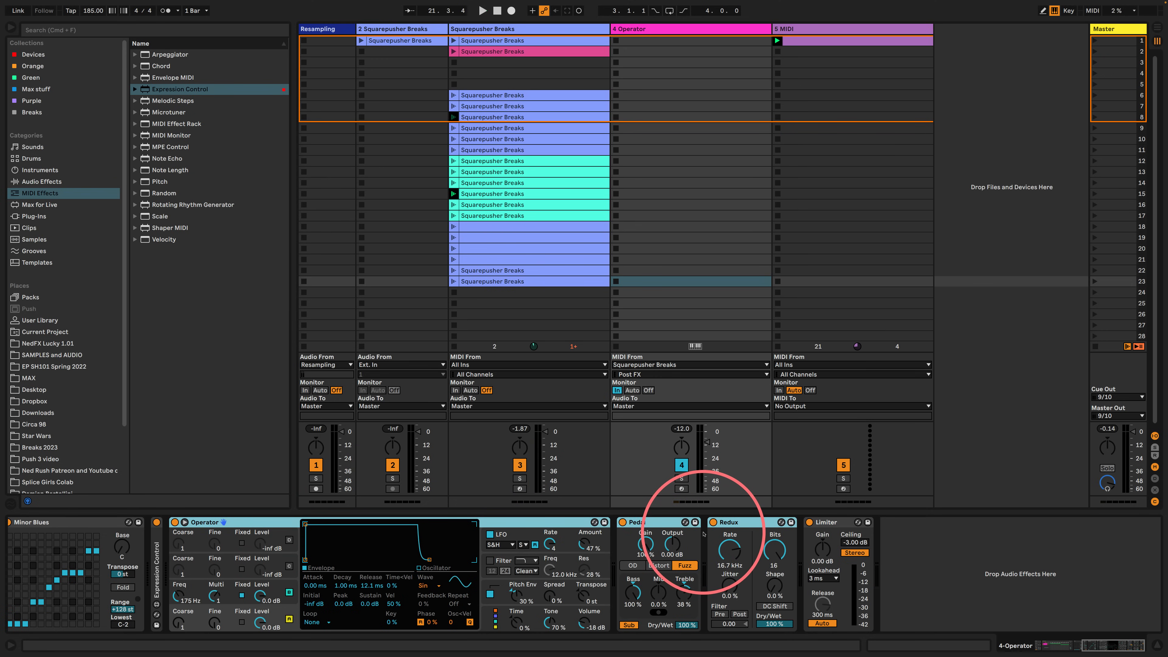
key("super+g")
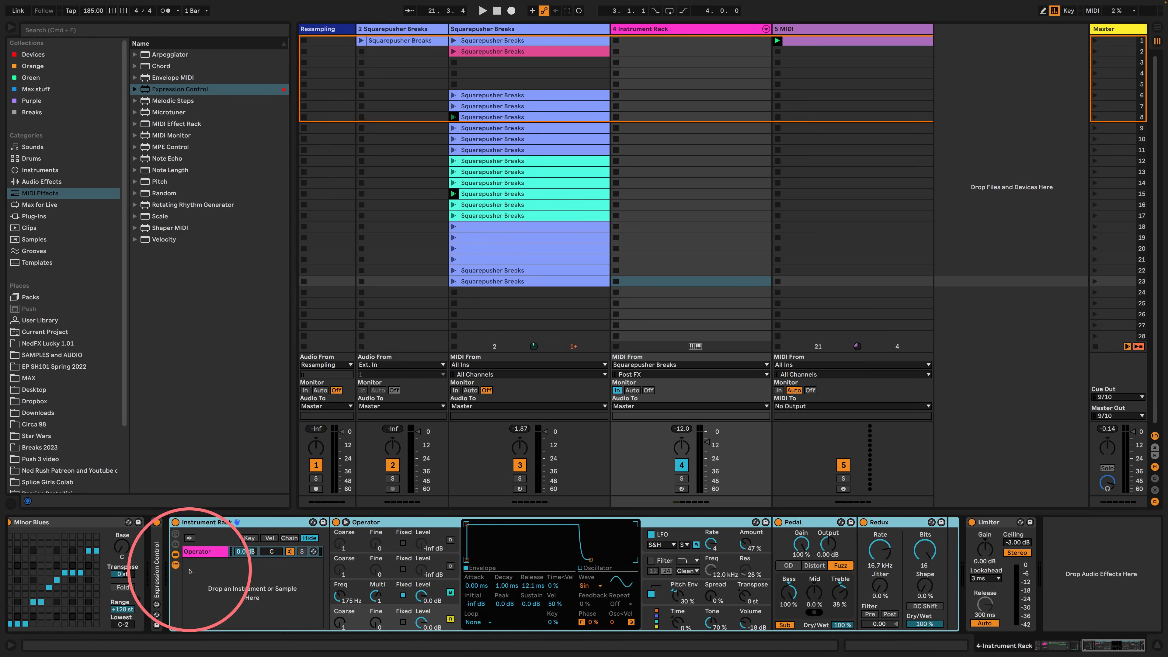
left_click(190, 572)
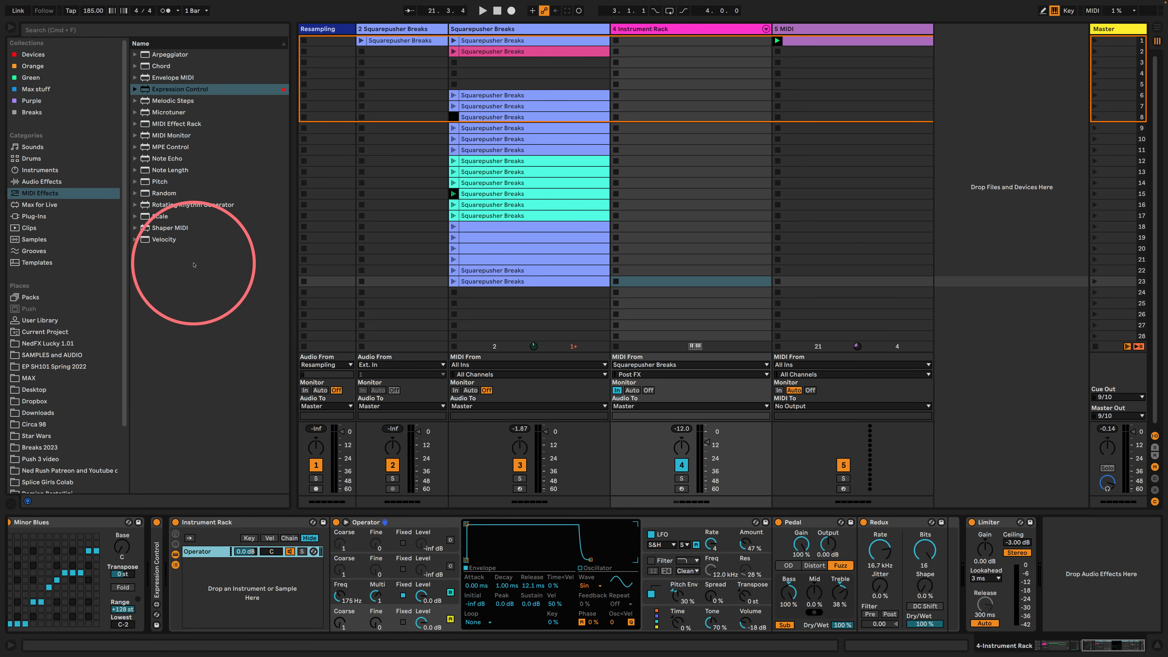
- Add a second Operator as a new chain in the Instrument Rack, solo that chain and start playback
left_click(29, 170)
left_click_drag(166, 205, 295, 574)
left_click(301, 563)
key("space")
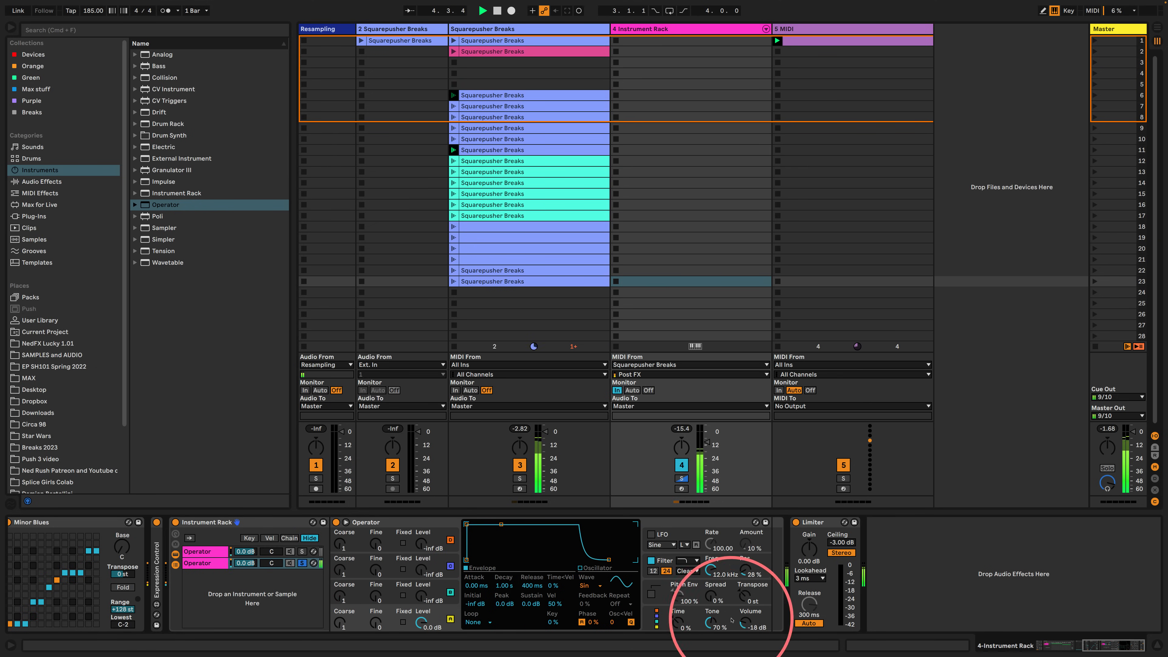
- Set the Pitch device in the second chain of the MIDI Effect Rack to -48 st
left_click_drag(1085, 645, 1021, 646)
left_click(193, 563)
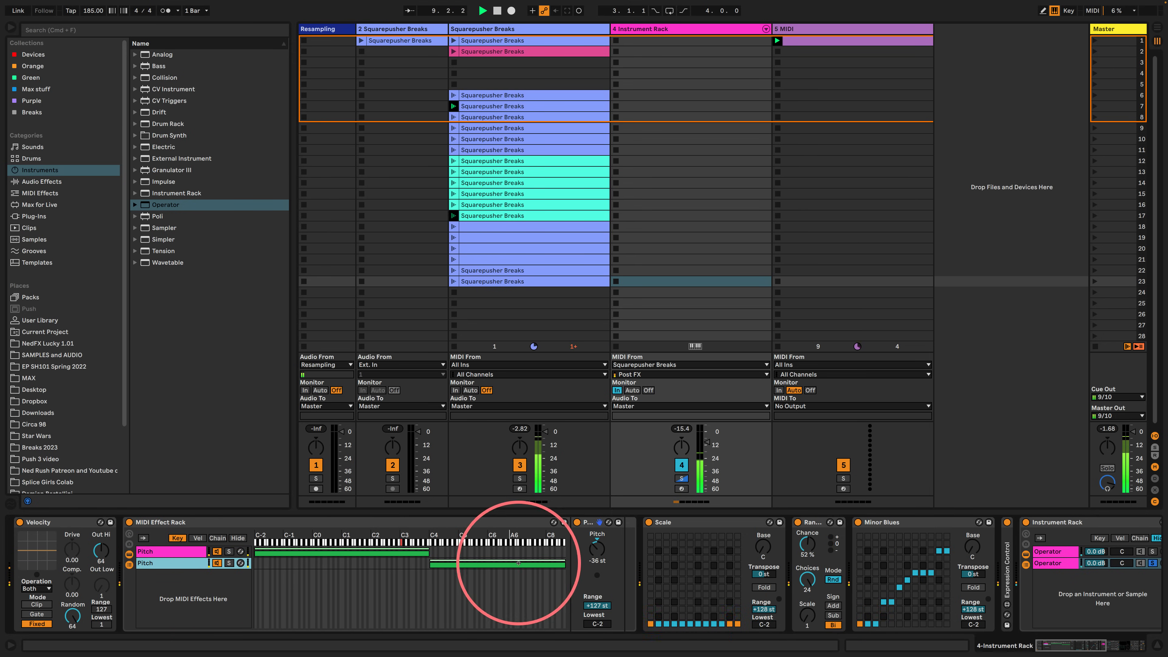
left_click(594, 551)
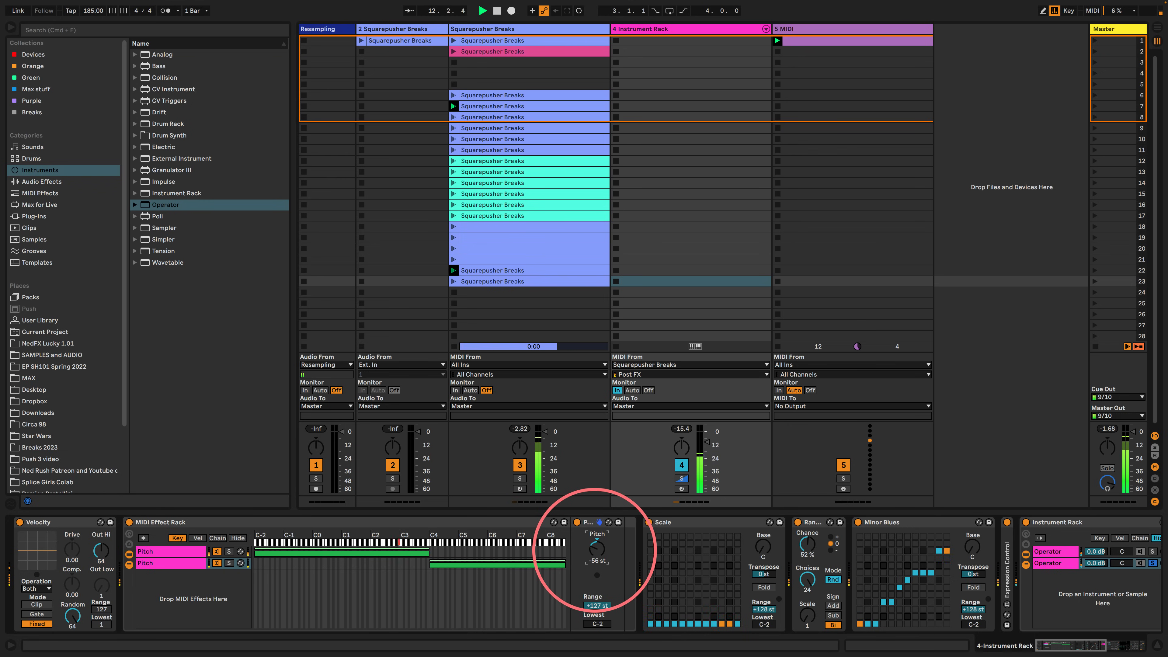
type("-48")
key("Return")
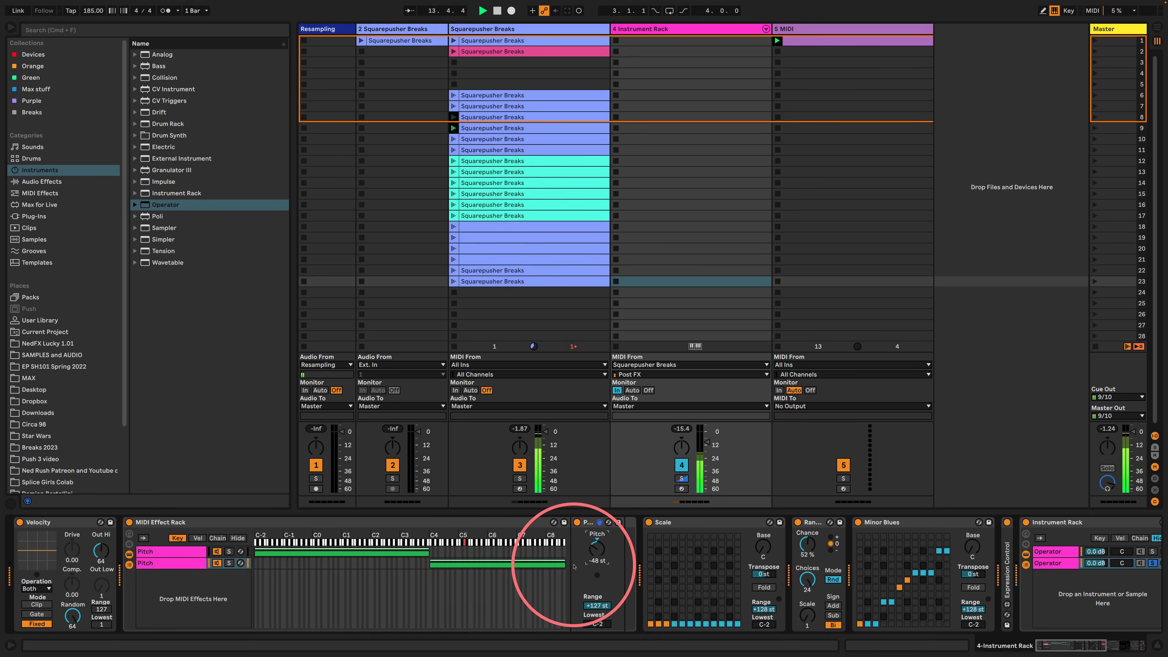
- Solo the Instrument Rack track and limit the second Operator to 1 voice
left_click(681, 479)
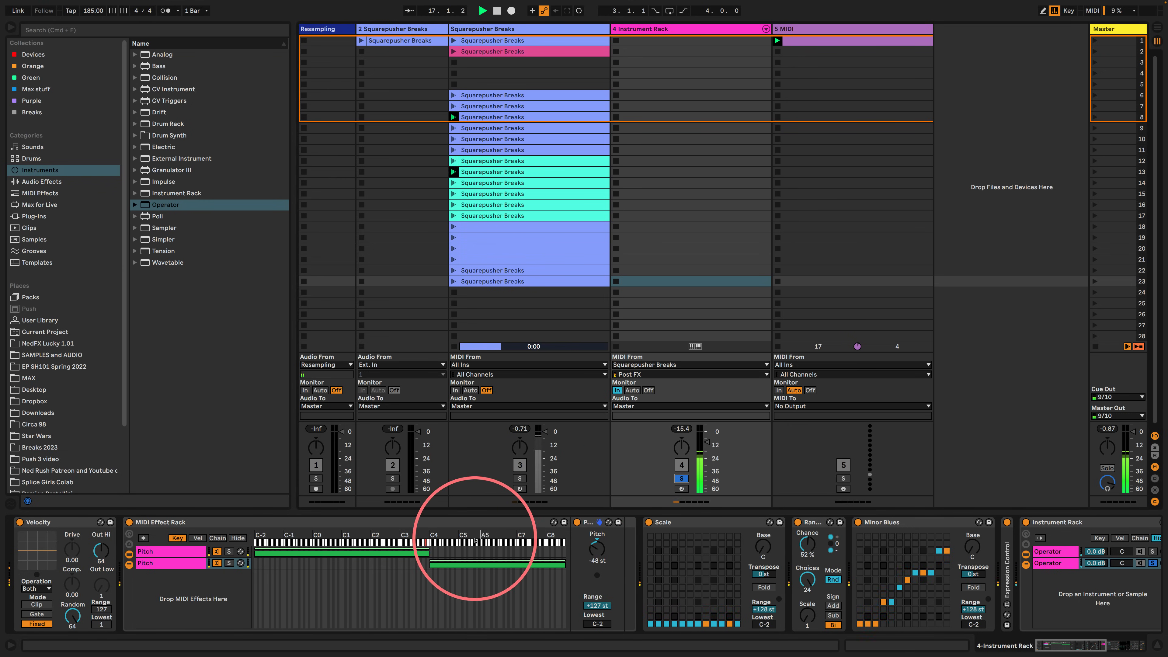
scroll(690, 580, "right", 8)
scroll(864, 556, "right", 8)
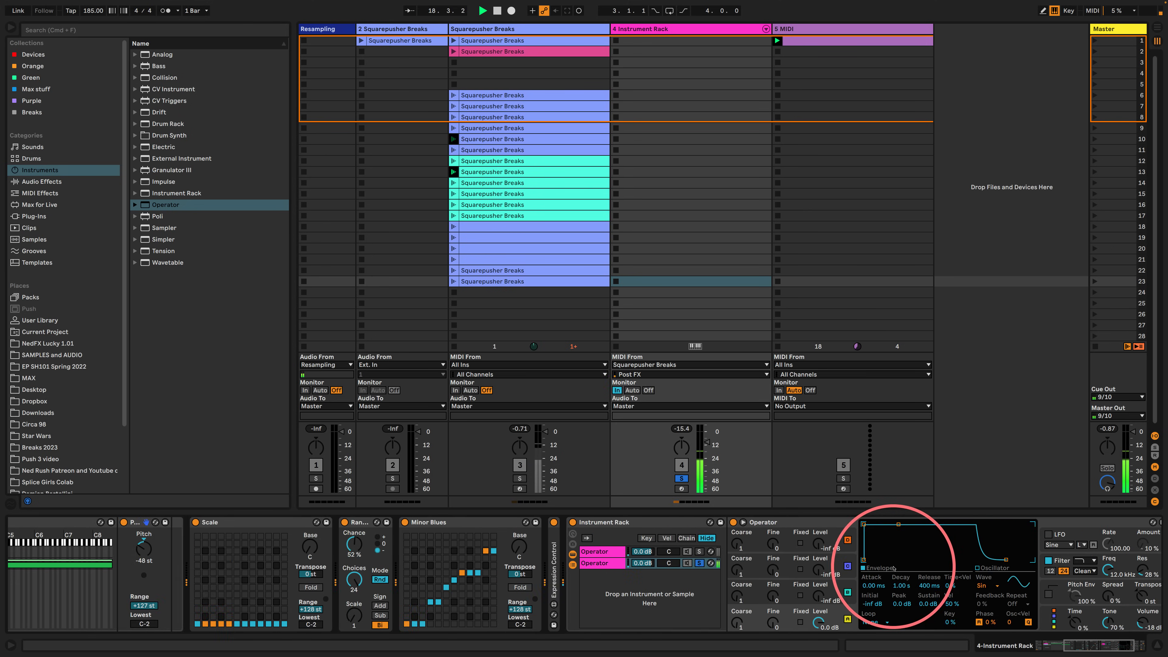
left_click(890, 617)
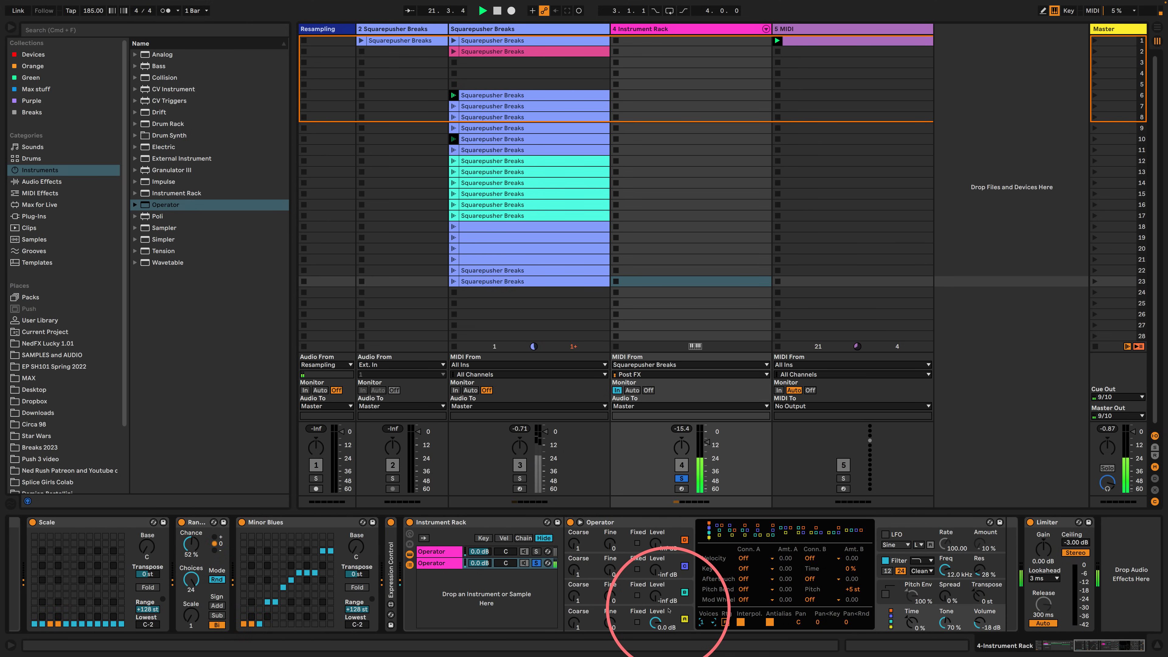
left_click(645, 613)
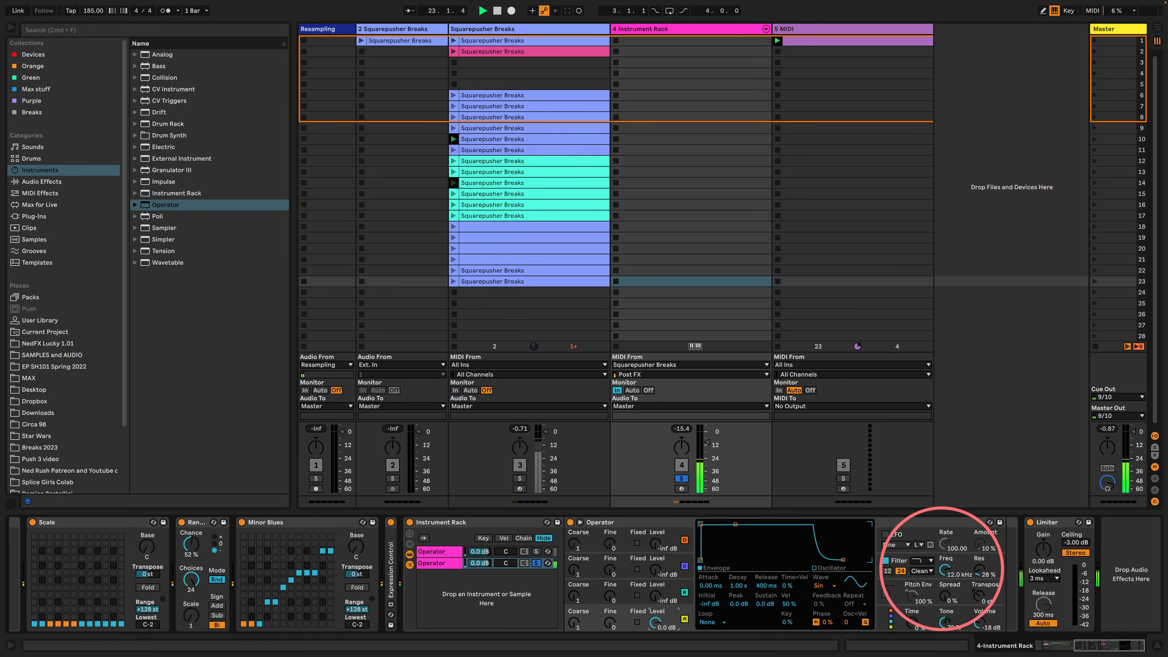
- Lower the second Operator's filter frequency to 608 Hz and shorten oscillator A's Release to 22.4 ms
mouse_move(943, 570)
left_mouse_down()
mouse_move(942, 603)
mouse_move(941, 561)
left_mouse_up()
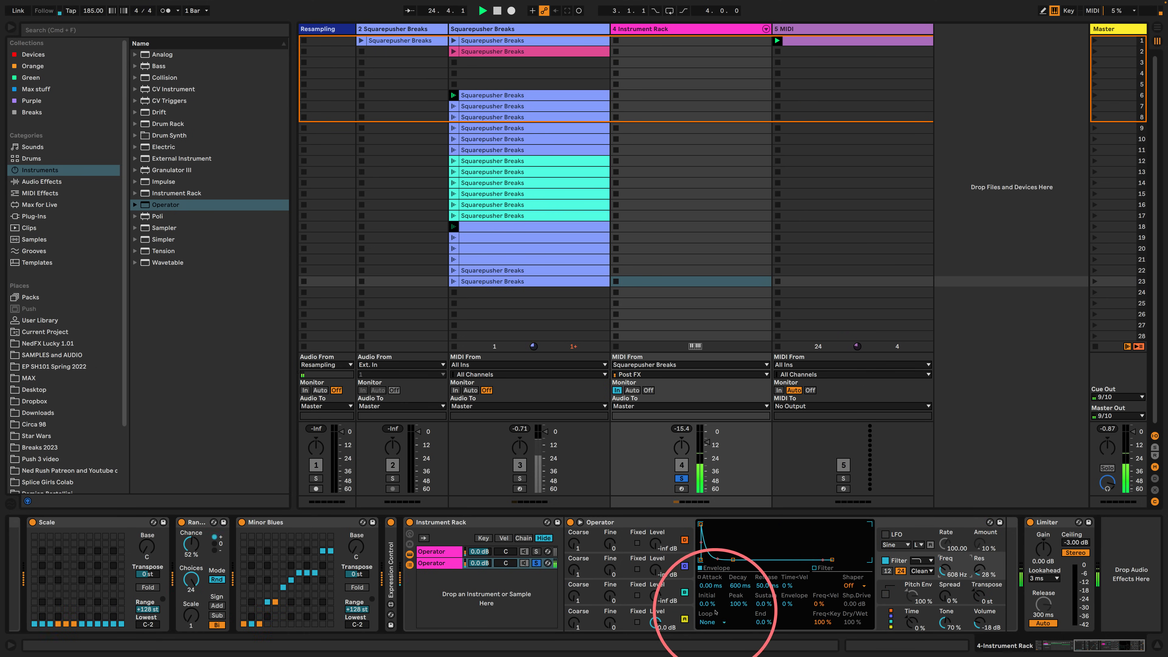
left_click(684, 613)
left_click_drag(842, 559, 832, 559)
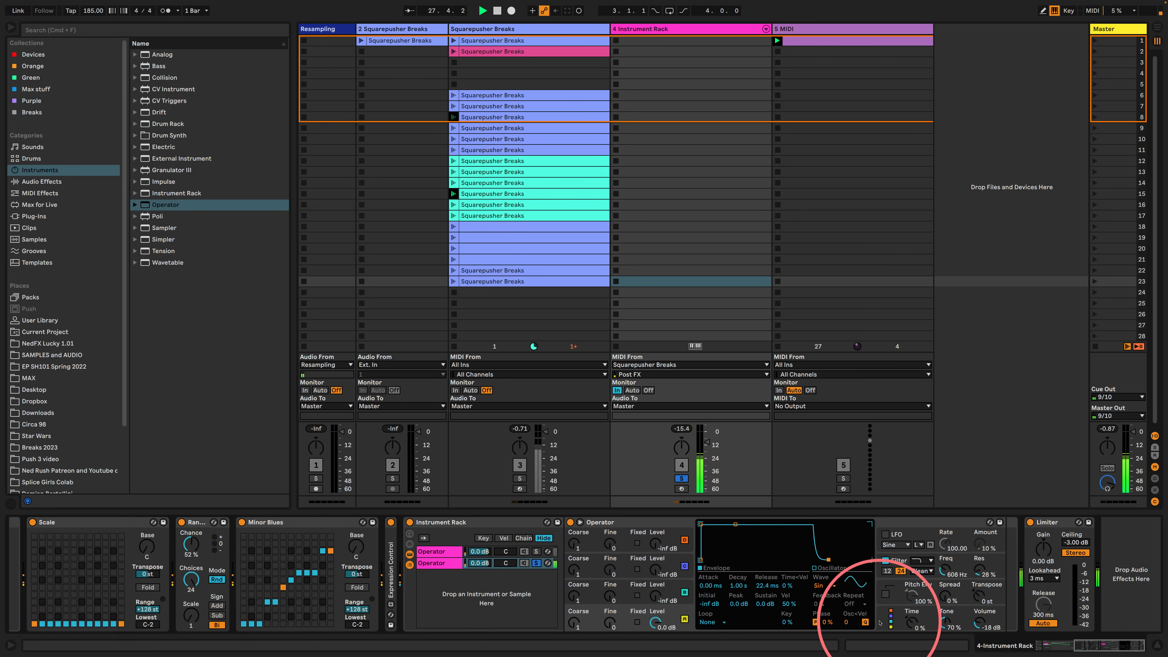
- Switch the second Operator to the algorithm with all oscillators in parallel and raise oscillator B's Level to 0.0 dB
left_click(884, 622)
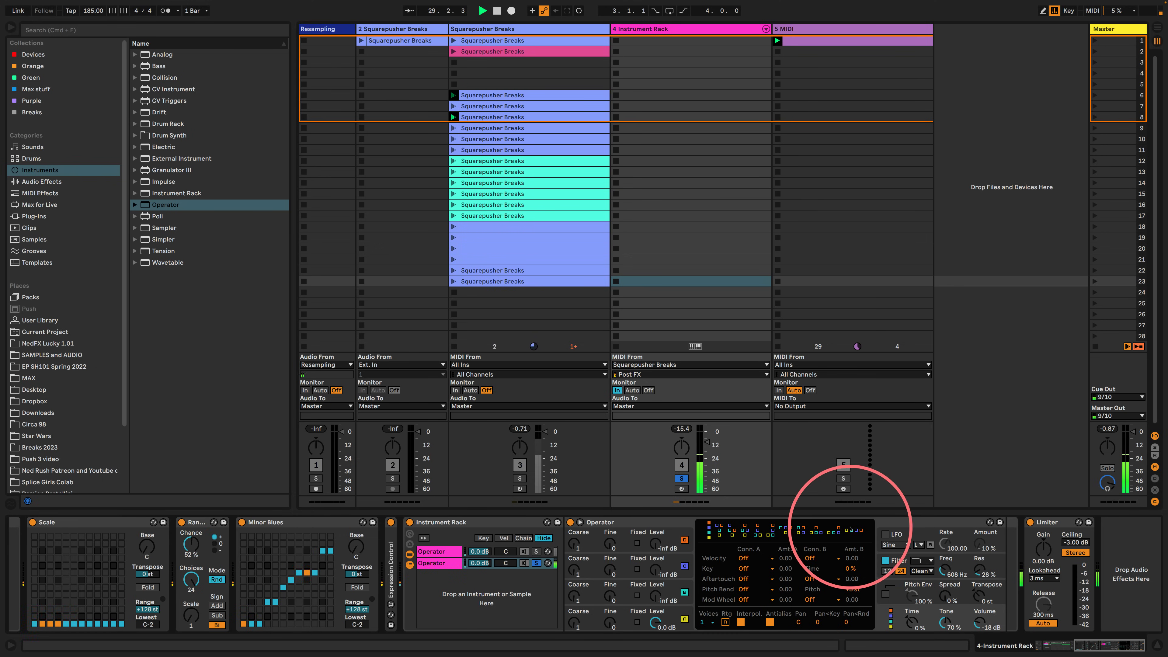
left_click(658, 592)
left_click_drag(657, 593, 657, 548)
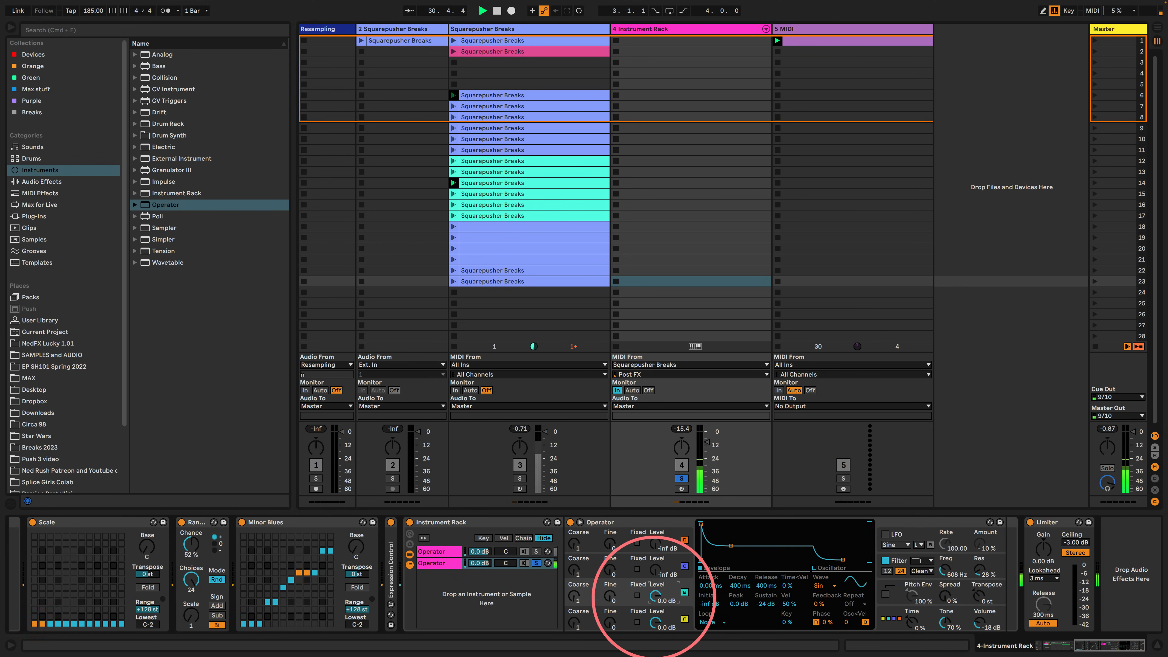
- Shape oscillator B's envelope in the second Operator to a 60.0 s Decay, 0.0 dB Sustain and 8.61 ms Release
left_click_drag(732, 546, 755, 524)
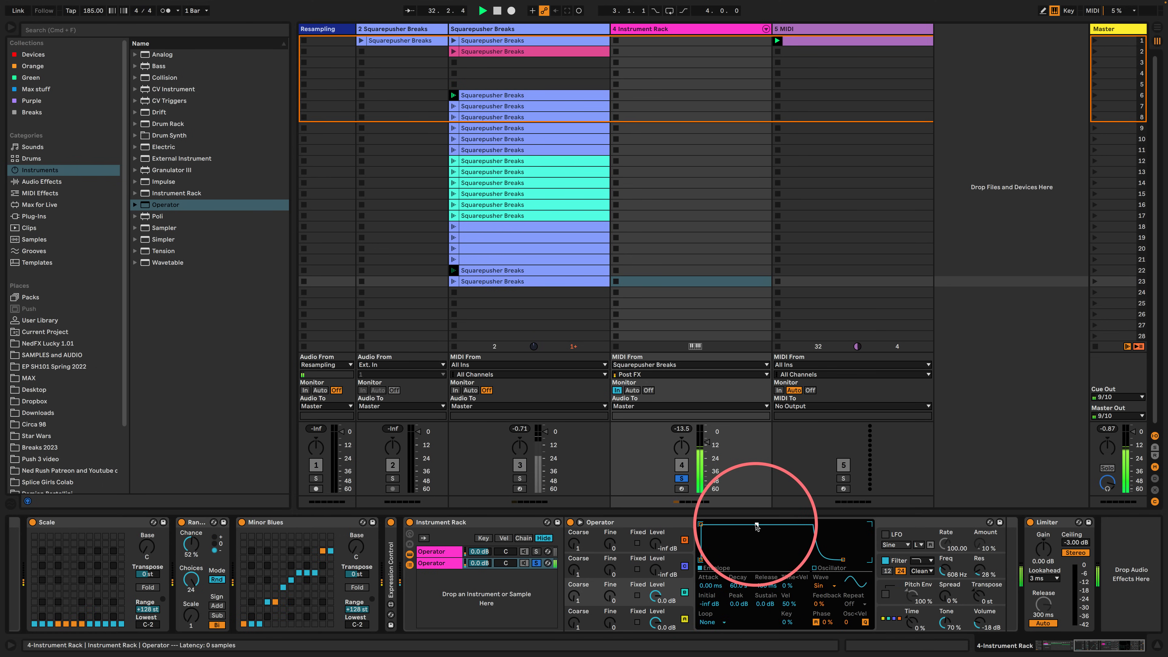
left_click_drag(843, 559, 823, 560)
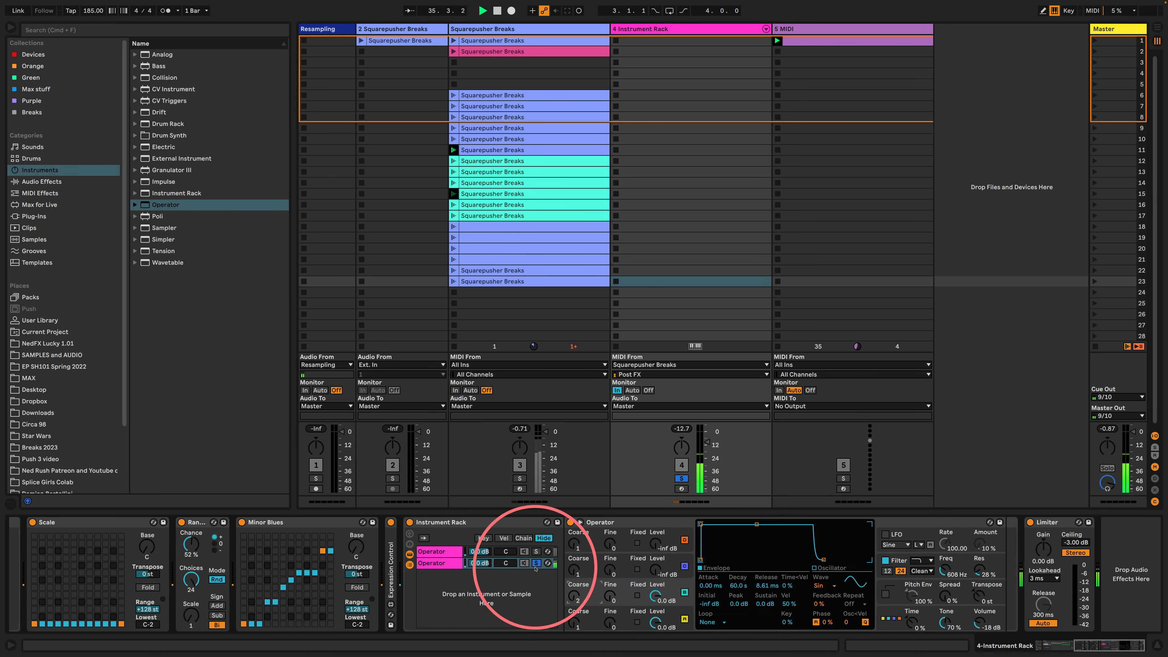
- Unsolo the second Operator chain and the Instrument Rack track
left_click(536, 564)
left_click(528, 565)
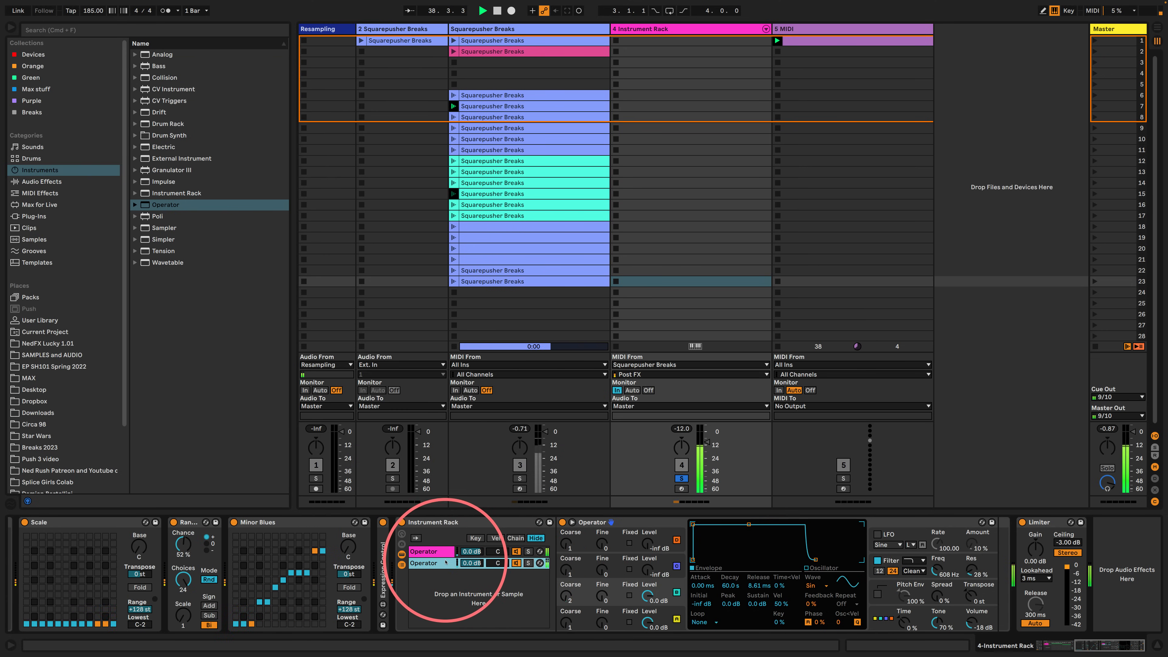
left_click(681, 478)
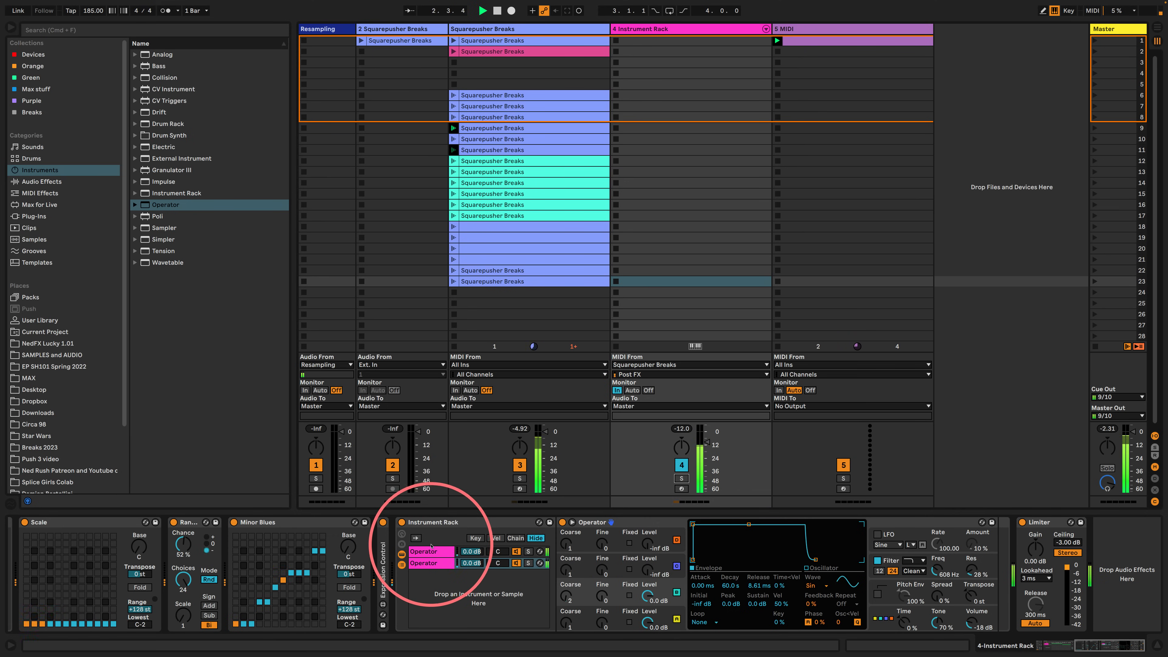
- Try a Redux Rate of 12.6 kHz in the first Operator chain and delete Redux from it
left_click(427, 551)
scroll(732, 573, "right", 5)
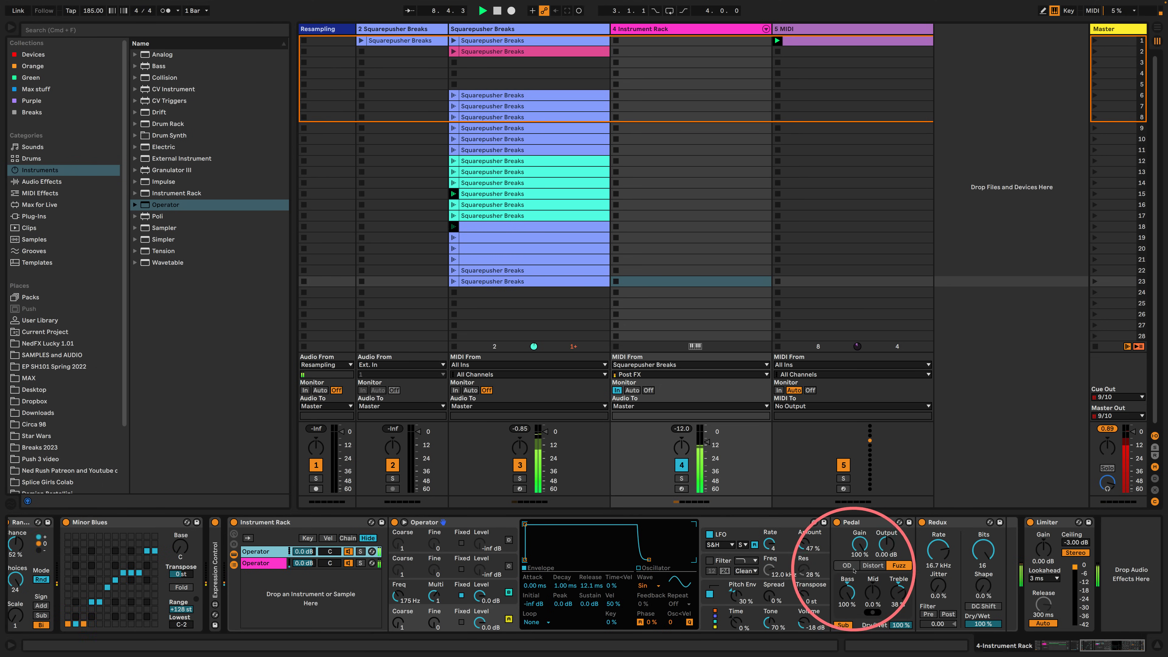
left_click_drag(938, 543, 936, 549)
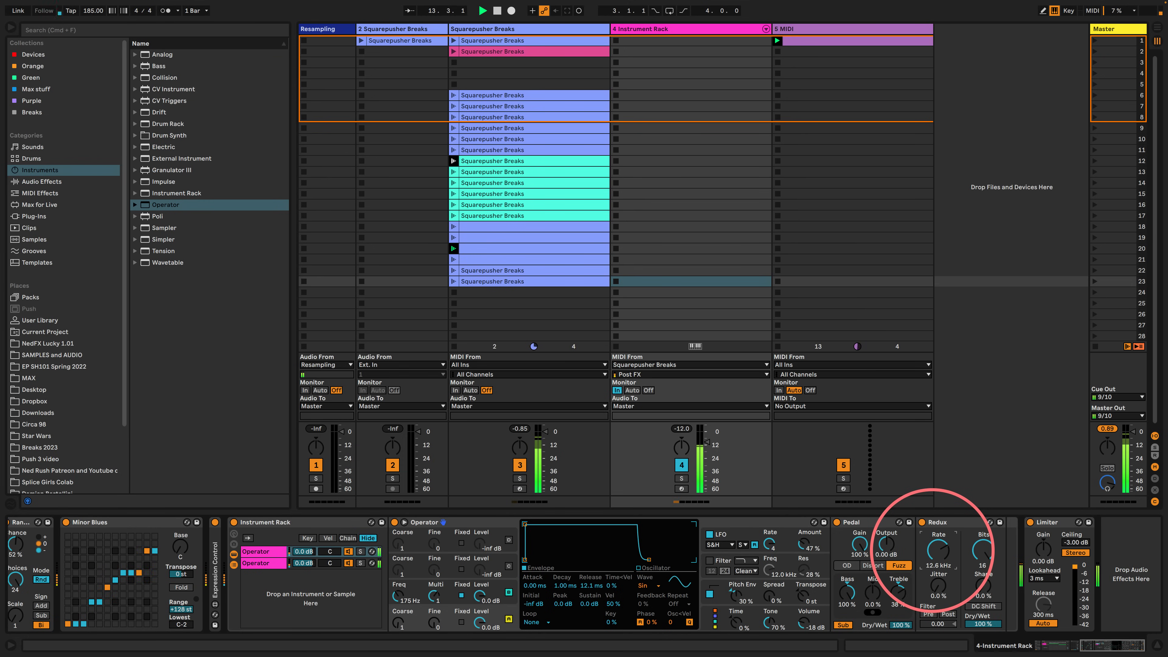
key("Delete")
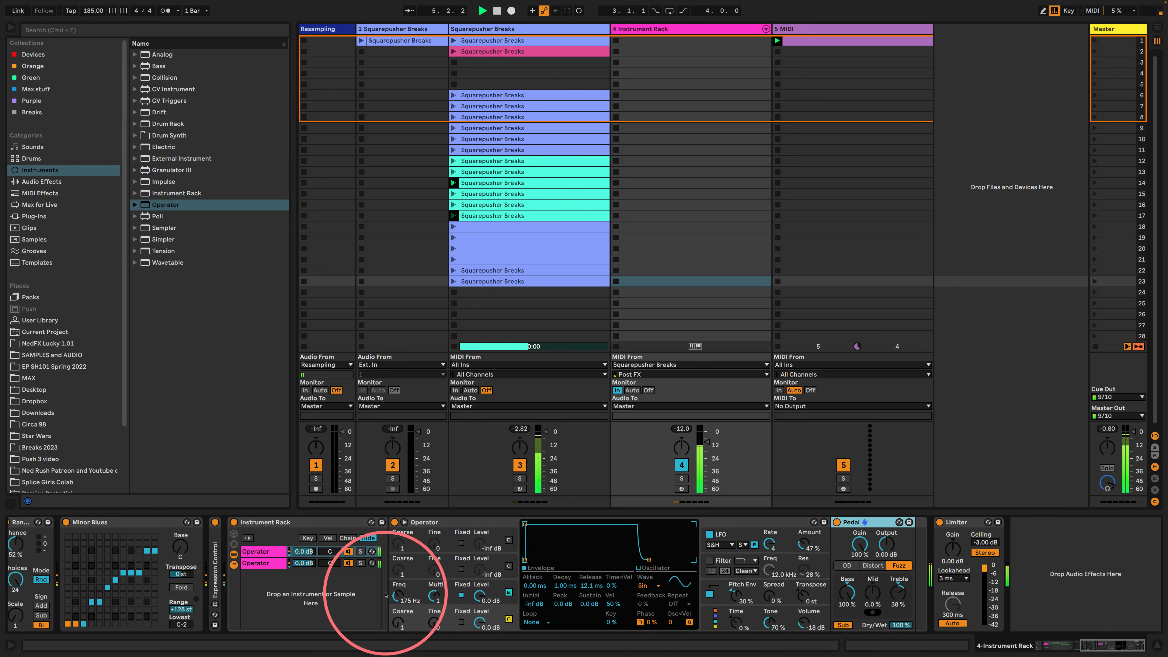
- Set oscillator B's fixed frequency to 251 Hz in the first Operator chain
left_click(270, 562)
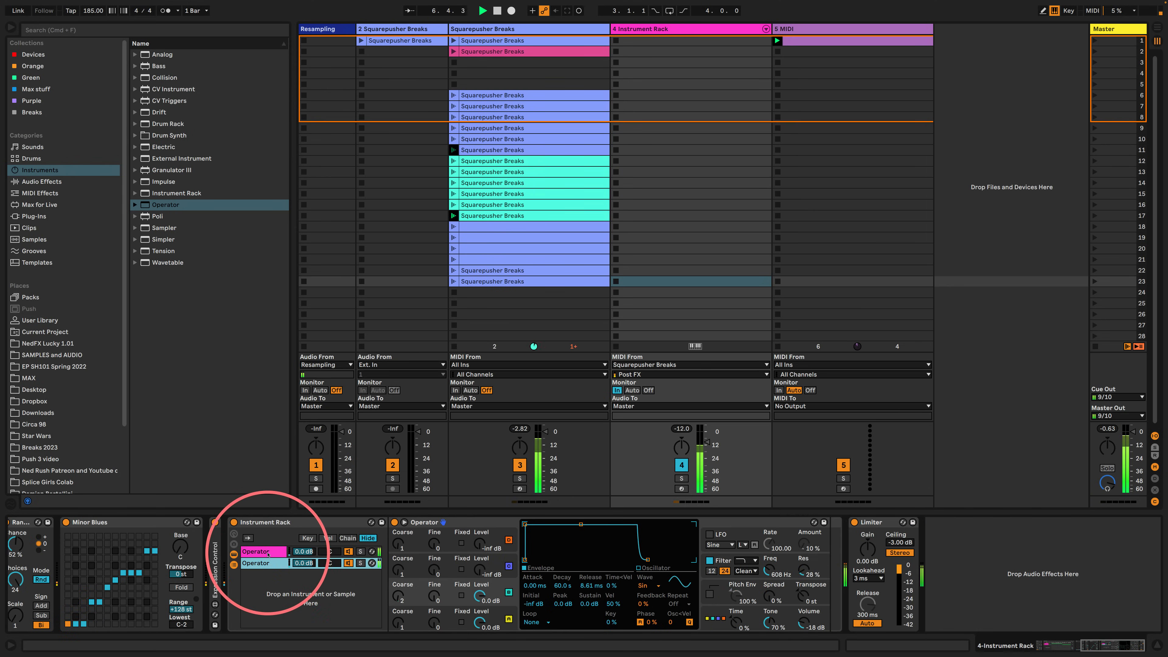
left_click(268, 552)
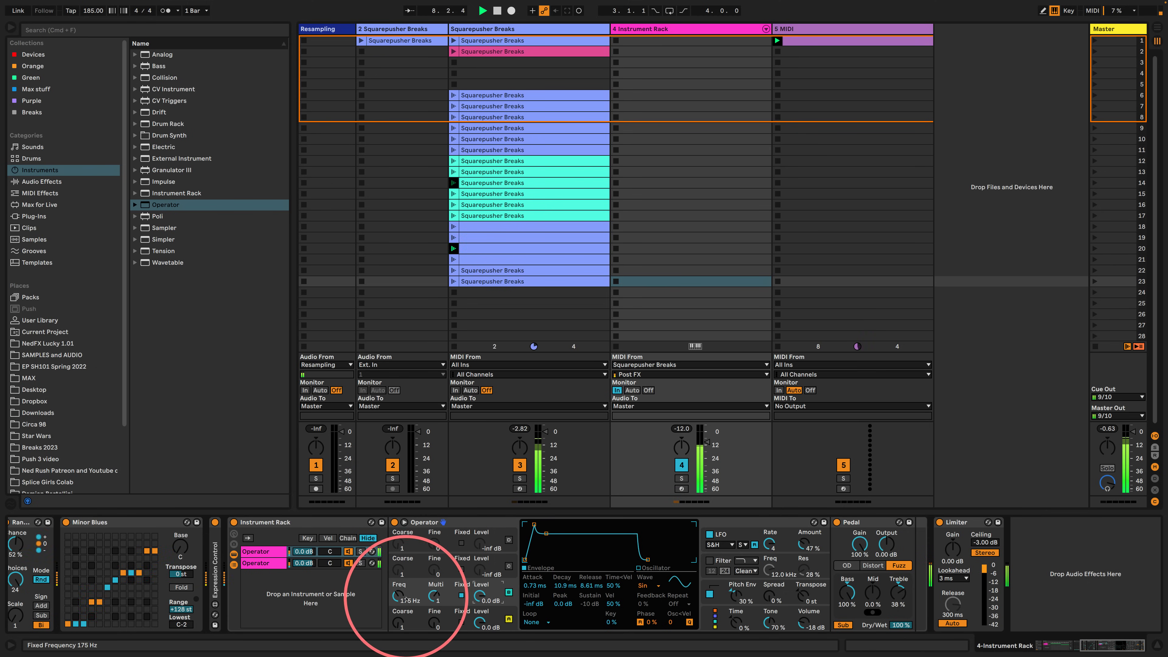
left_click_drag(406, 599, 396, 593)
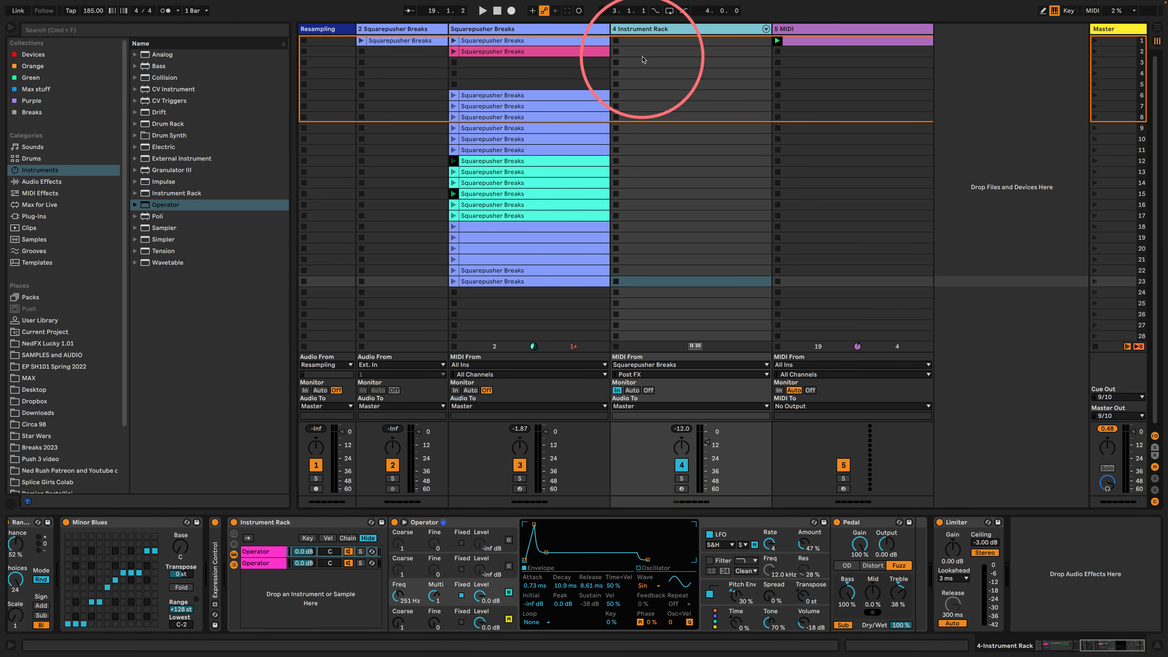
- Insert a new MIDI track after the Instrument Rack track, deactivate the Instrument Rack track, and load Analog on the new track
key("super+shift+t")
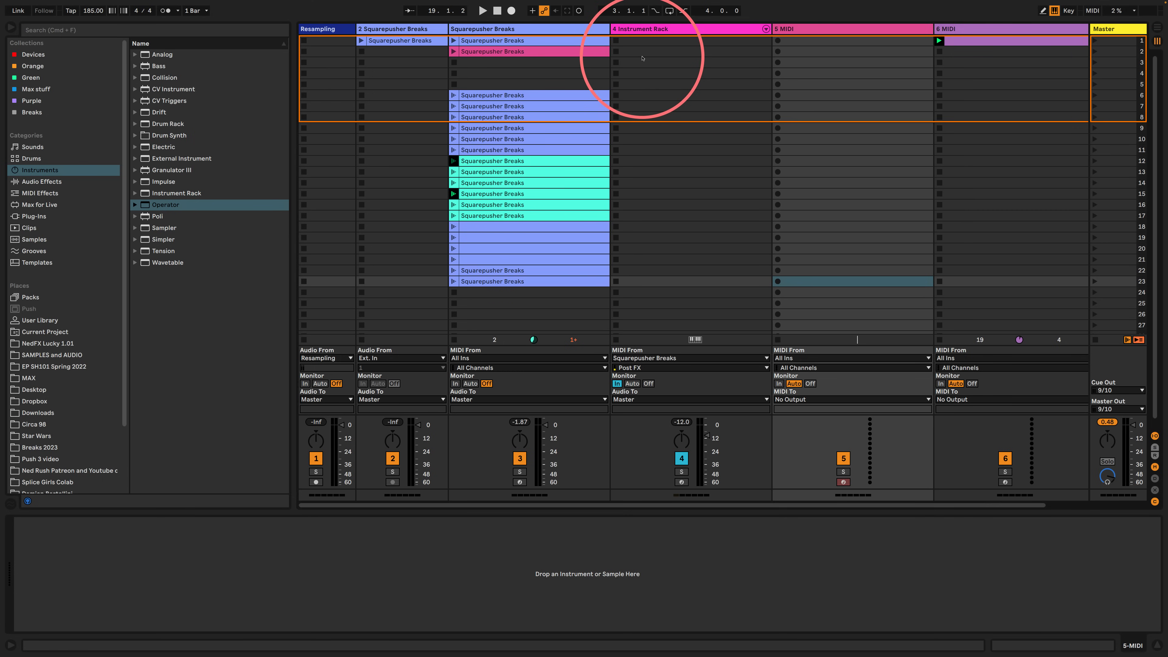
left_click(680, 457)
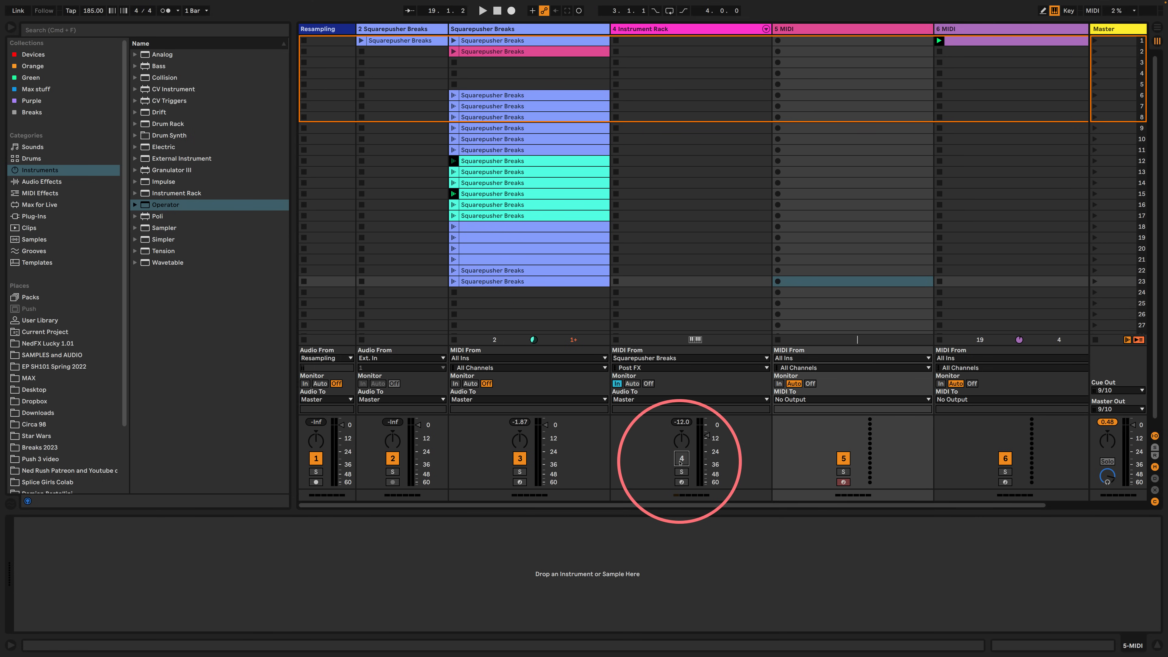
left_click_drag(145, 56, 821, 41)
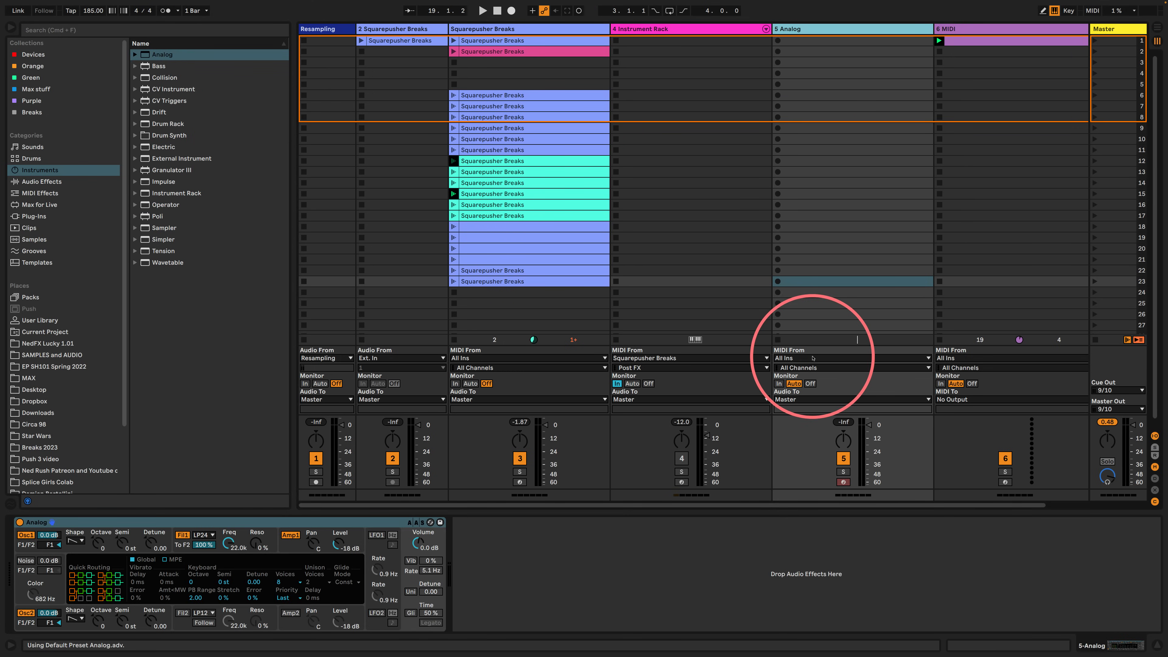
- Feed the Analog track with MIDI from Squarepusher Breaks and set its monitoring to In
left_click(813, 357)
left_click(791, 448)
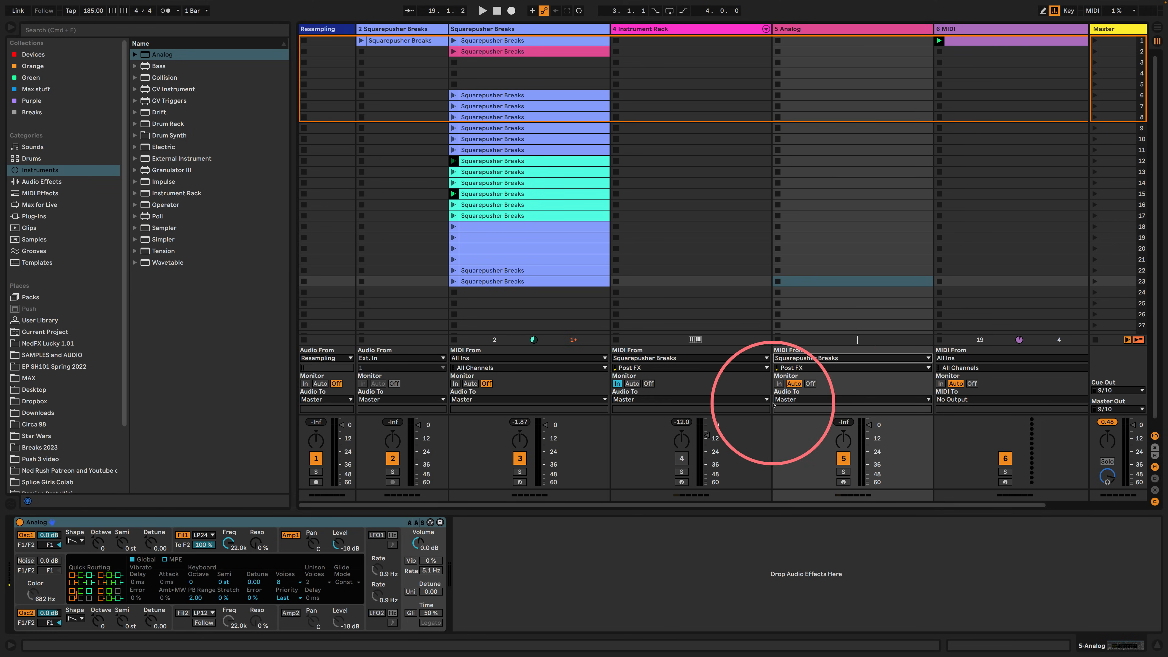
left_click(778, 383)
- Start playback and set Analog's Voices to Mono
key("space")
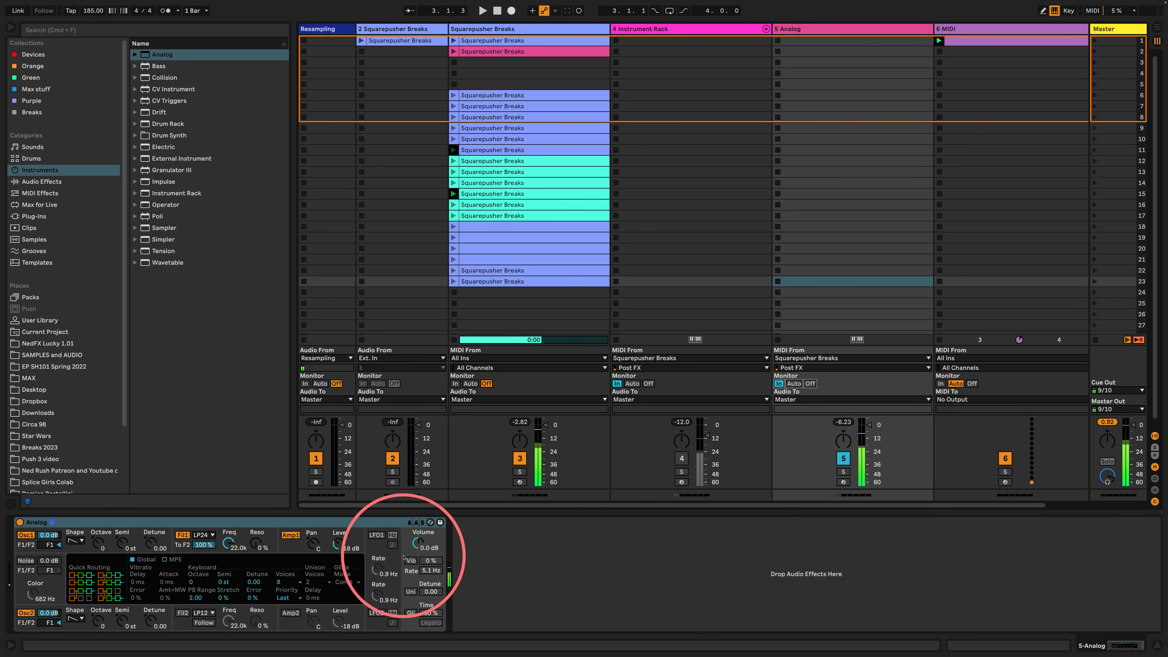
left_click(281, 582)
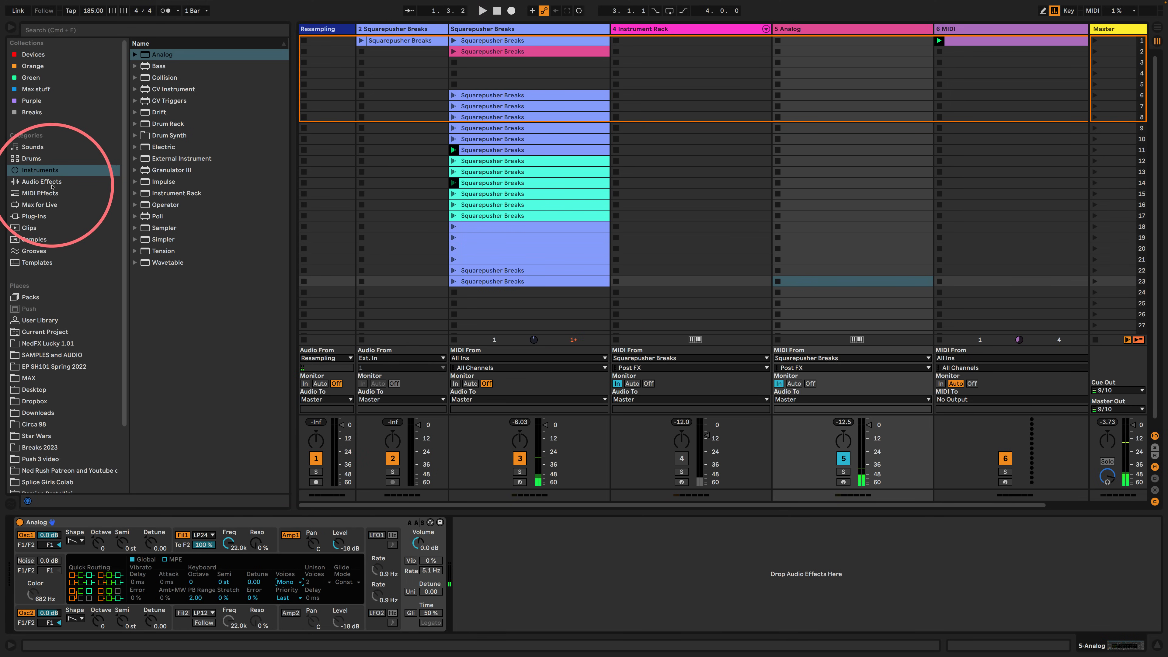
- Insert a Pitch MIDI effect before Analog and set its pitch to -48 st
left_click(25, 192)
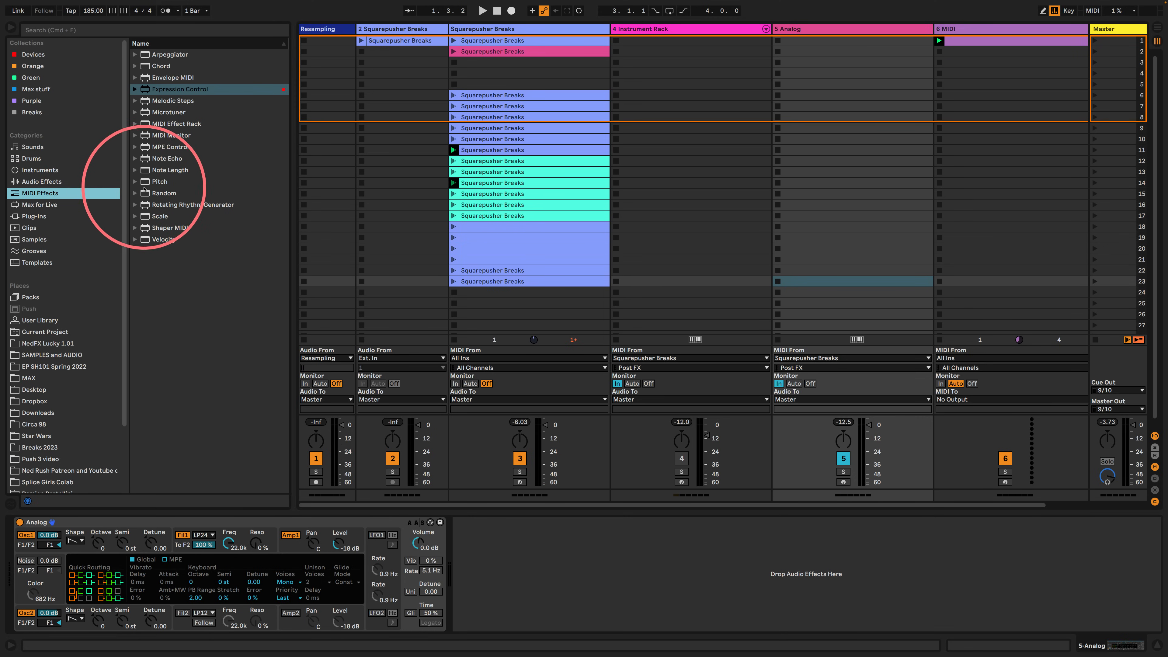
left_click_drag(223, 322, 37, 559)
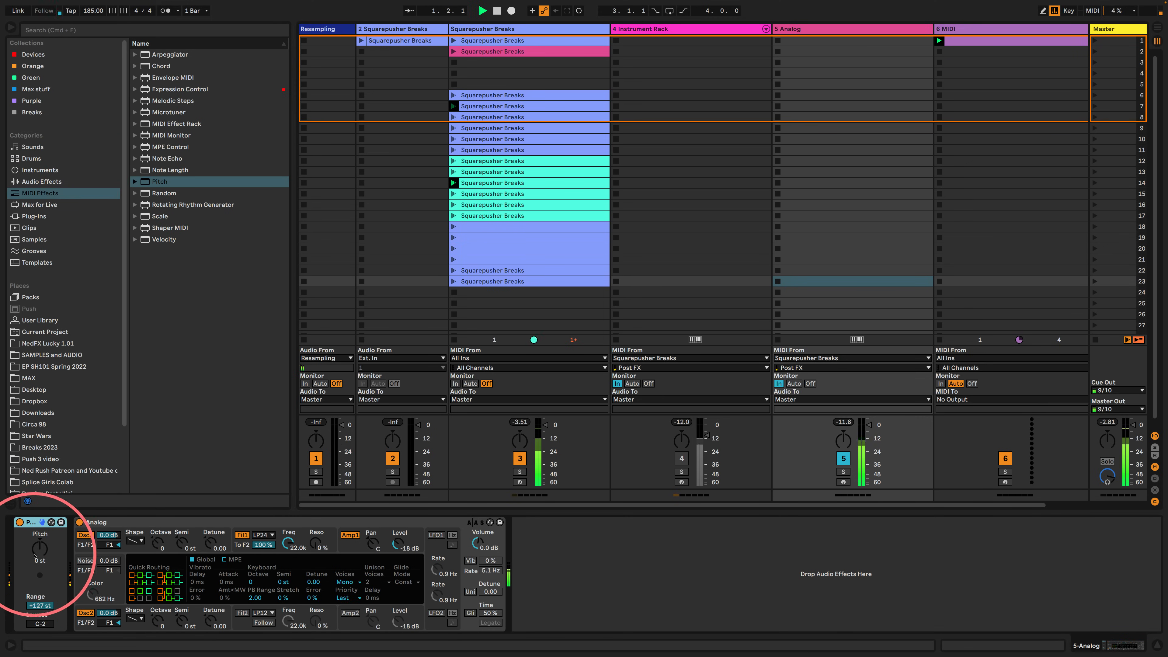
left_click(37, 551)
type("-48")
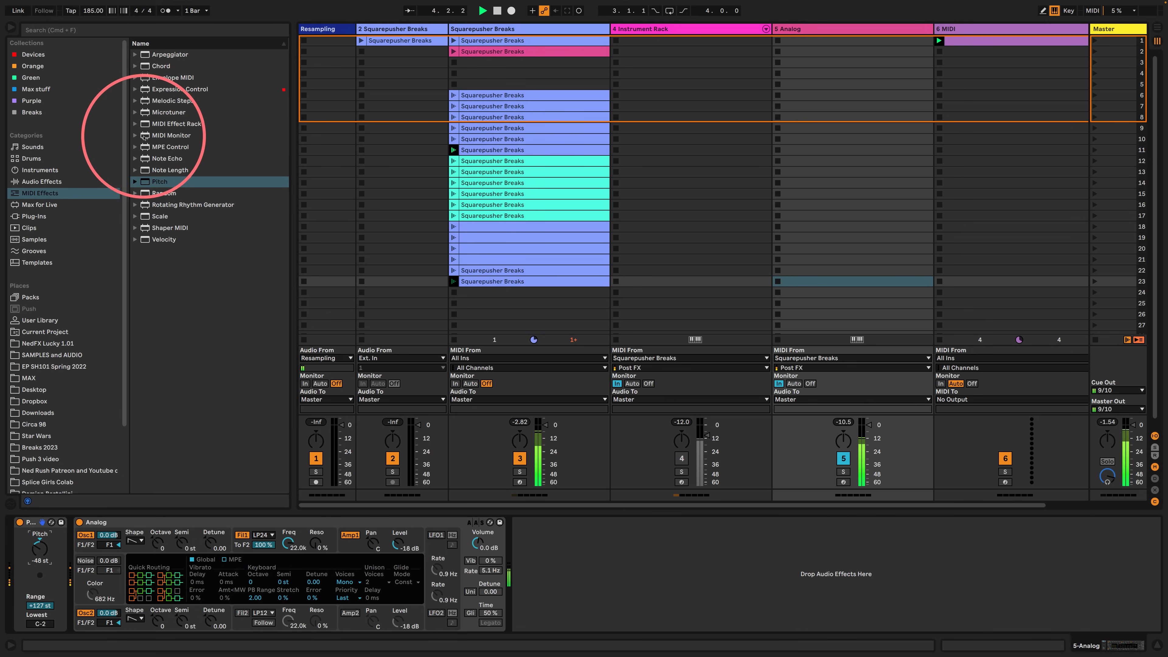
- Insert a MIDI Effect Rack before Pitch, create an empty chain in it, and show the key zones
left_click_drag(175, 124, 28, 542)
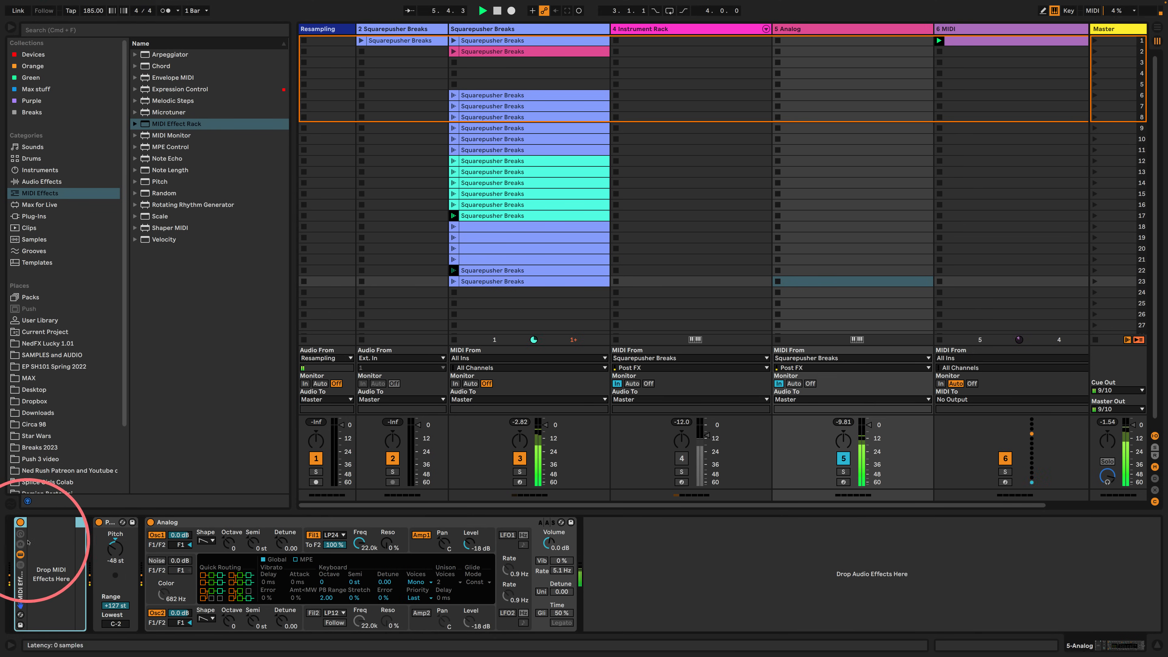
left_click(21, 563)
right_click(74, 561)
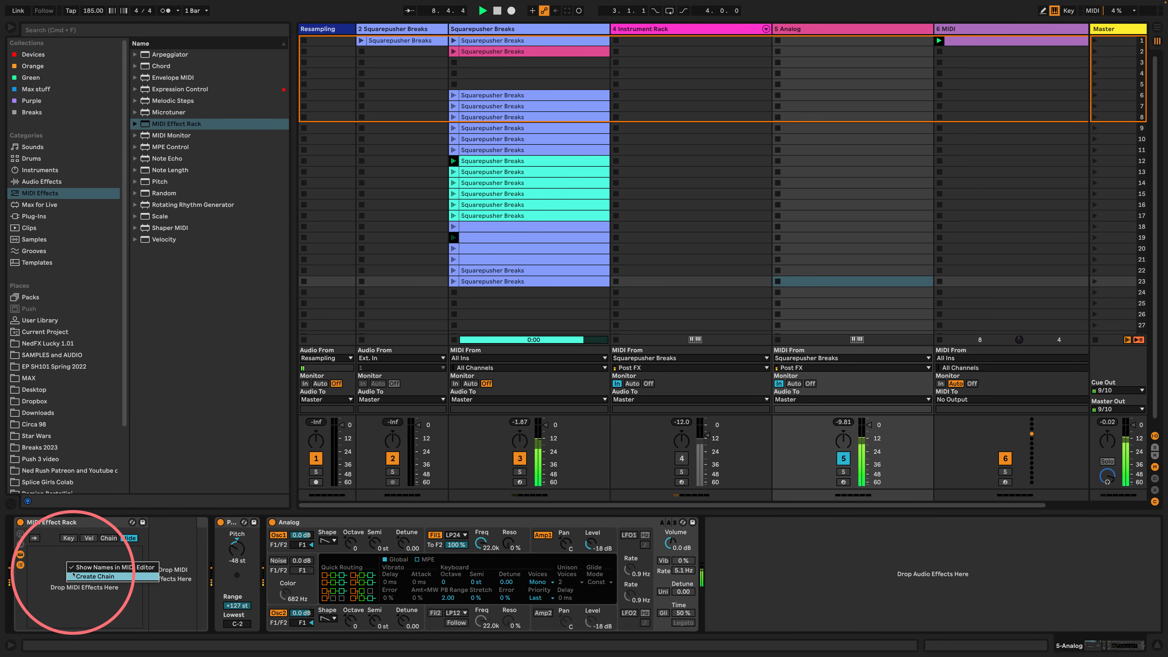
left_click(92, 570)
left_click(68, 538)
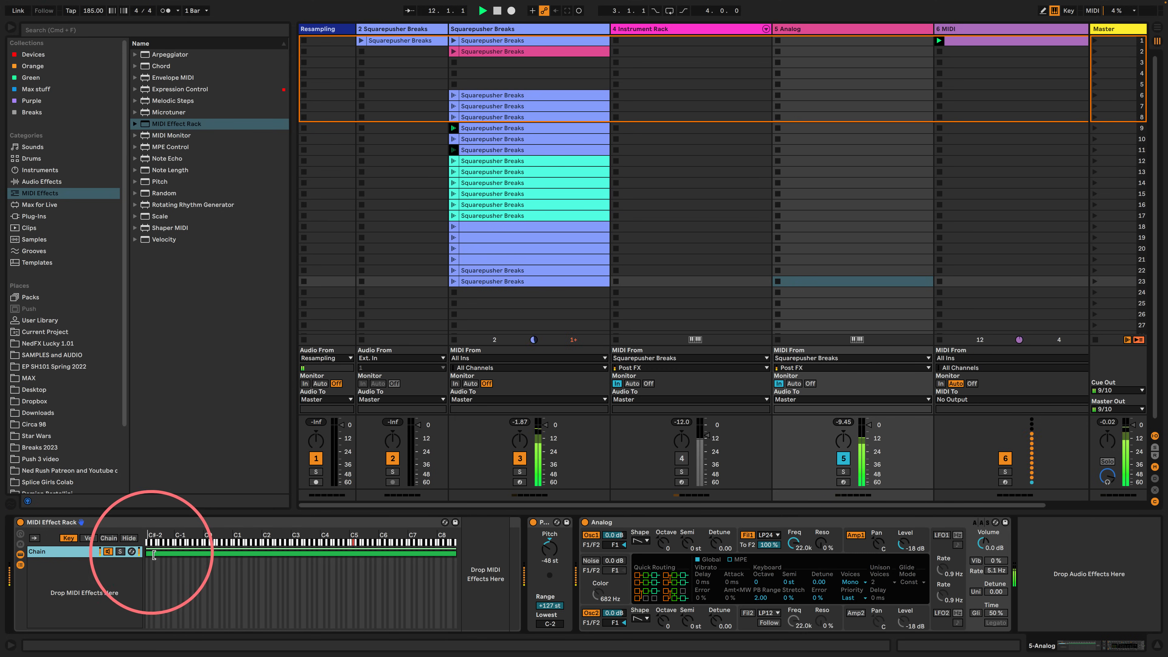
- Limit the chain's key zone to about C4–B5, then duplicate the chain and shift the copy's zone to about C6–B7
left_click_drag(154, 555, 324, 565)
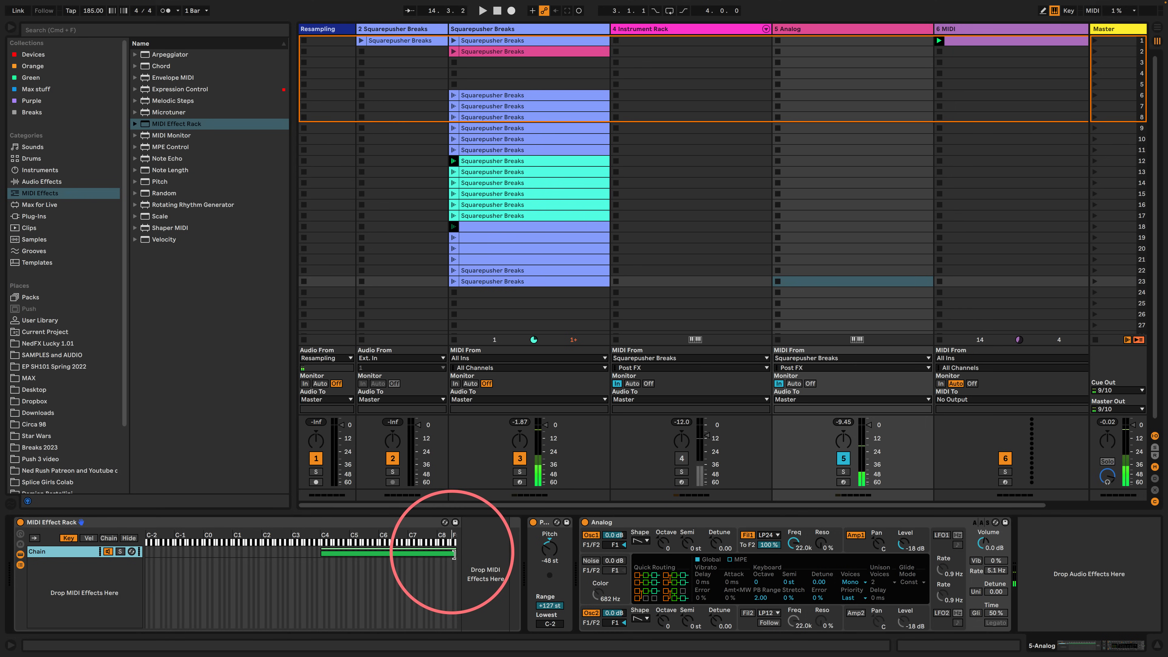
left_click_drag(455, 555, 381, 556)
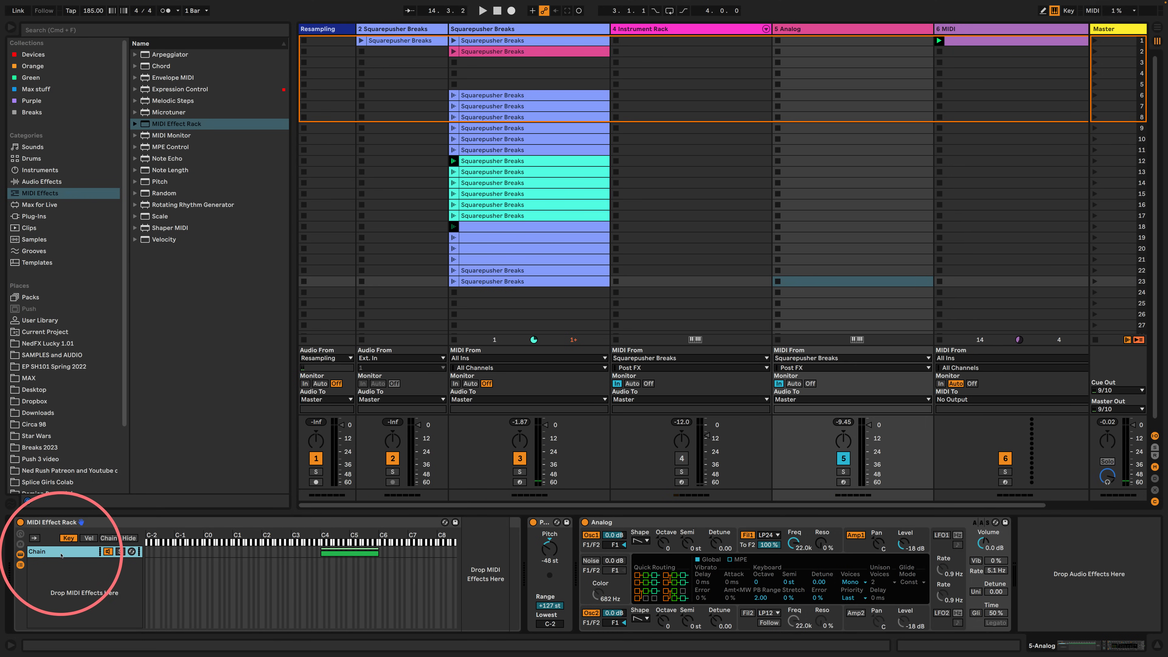
key("super+d")
left_click_drag(342, 564, 400, 564)
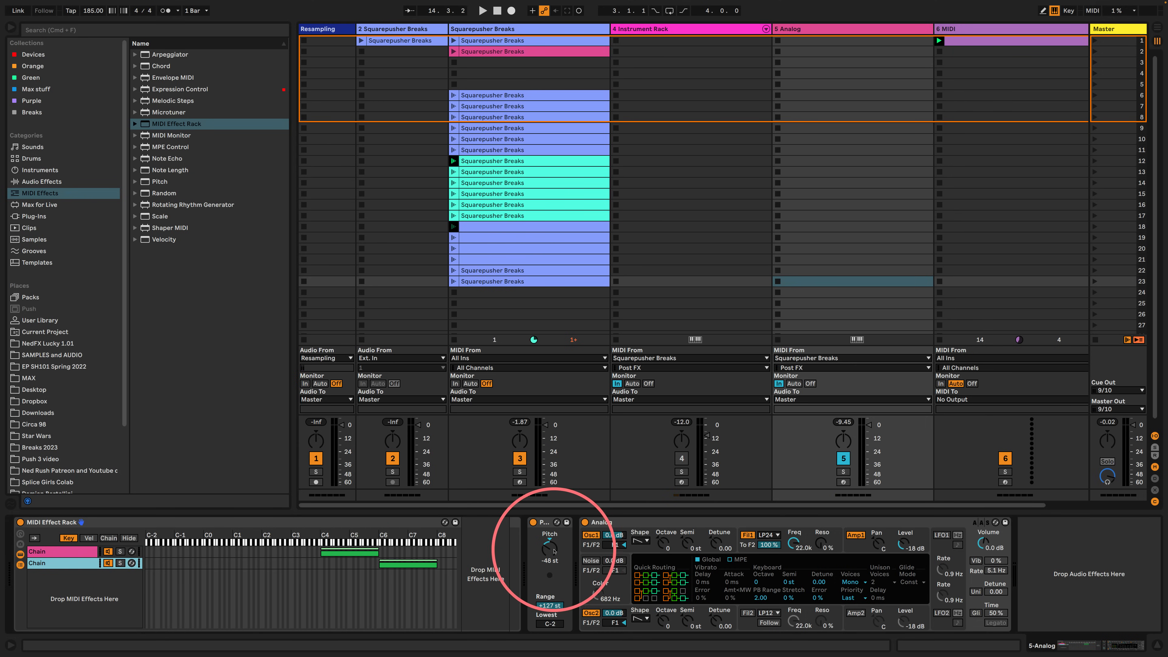
- Set the Pitch device to -12 st and start playback
left_click(553, 553)
type("-12")
key("Return")
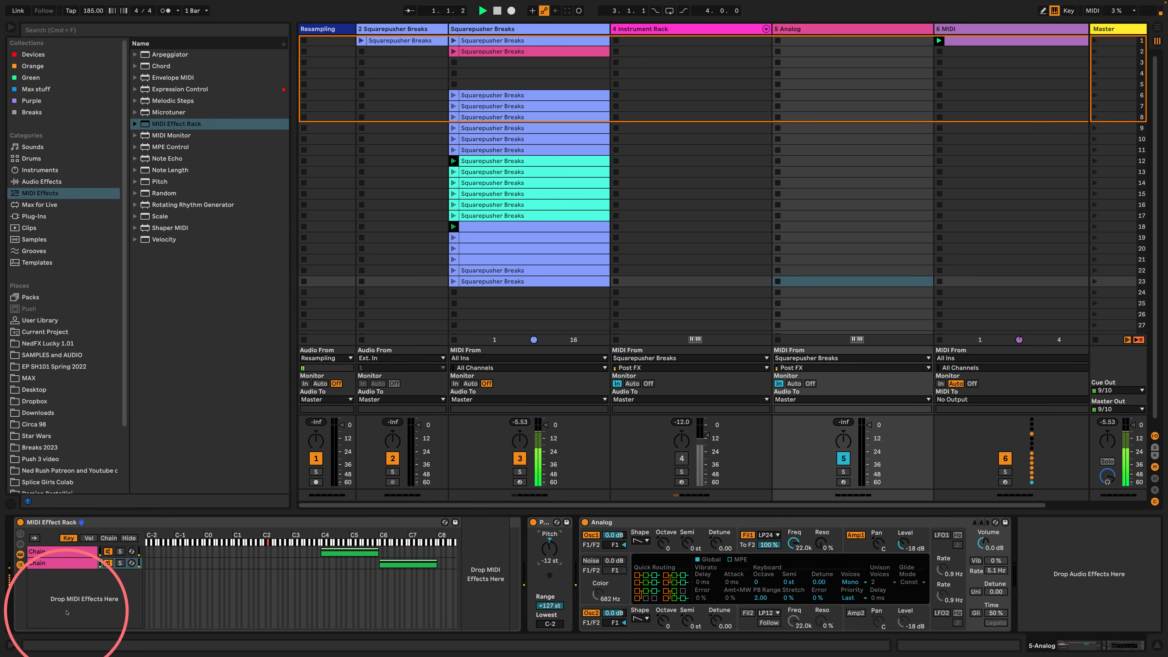
- Create a third chain in the MIDI Effect Rack and limit its key zone to about C-2–B3
right_click(57, 594)
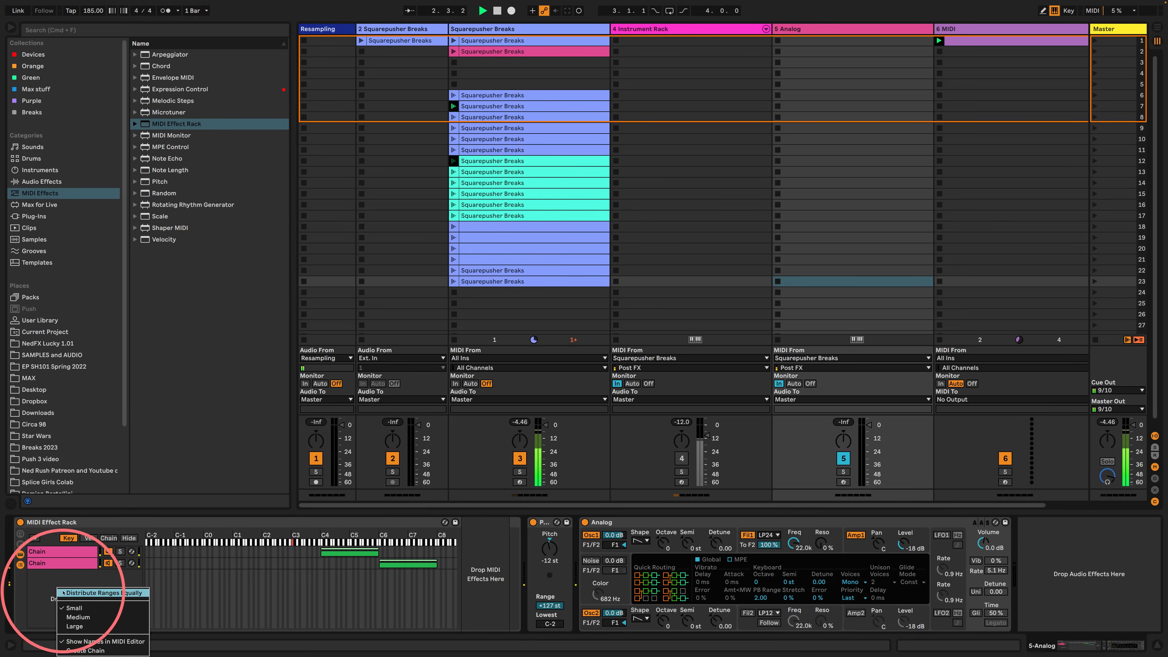
left_click(70, 646)
left_click_drag(455, 575, 322, 576)
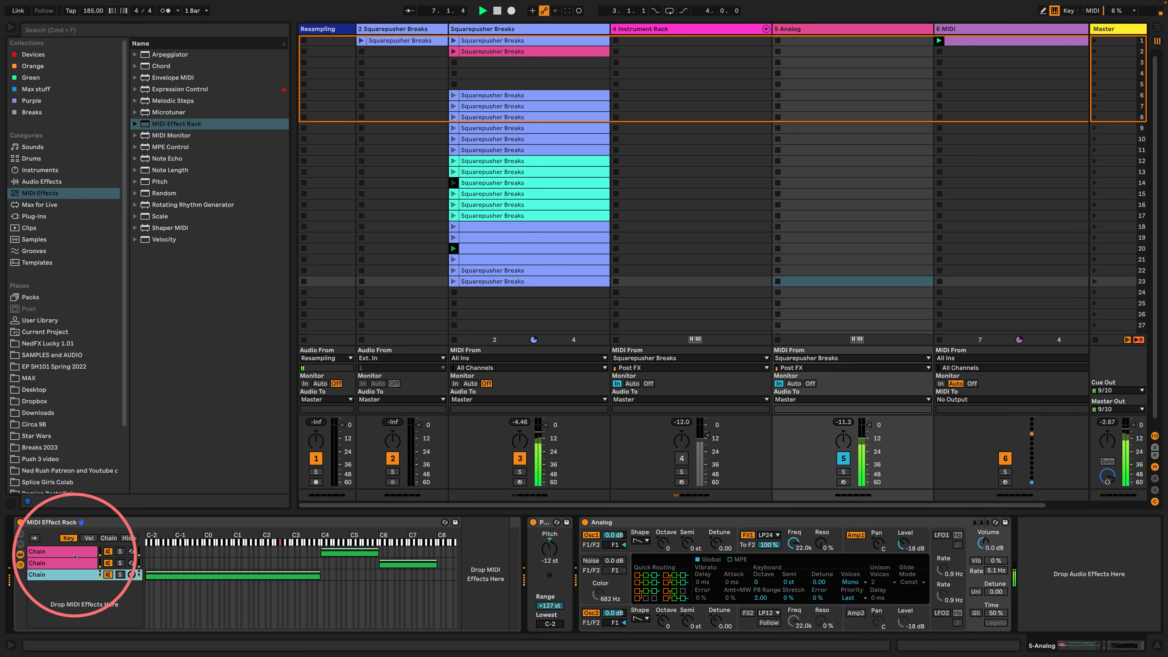
- Set the Pitch device to -48 st and move it into the rack's second chain
left_click(64, 563)
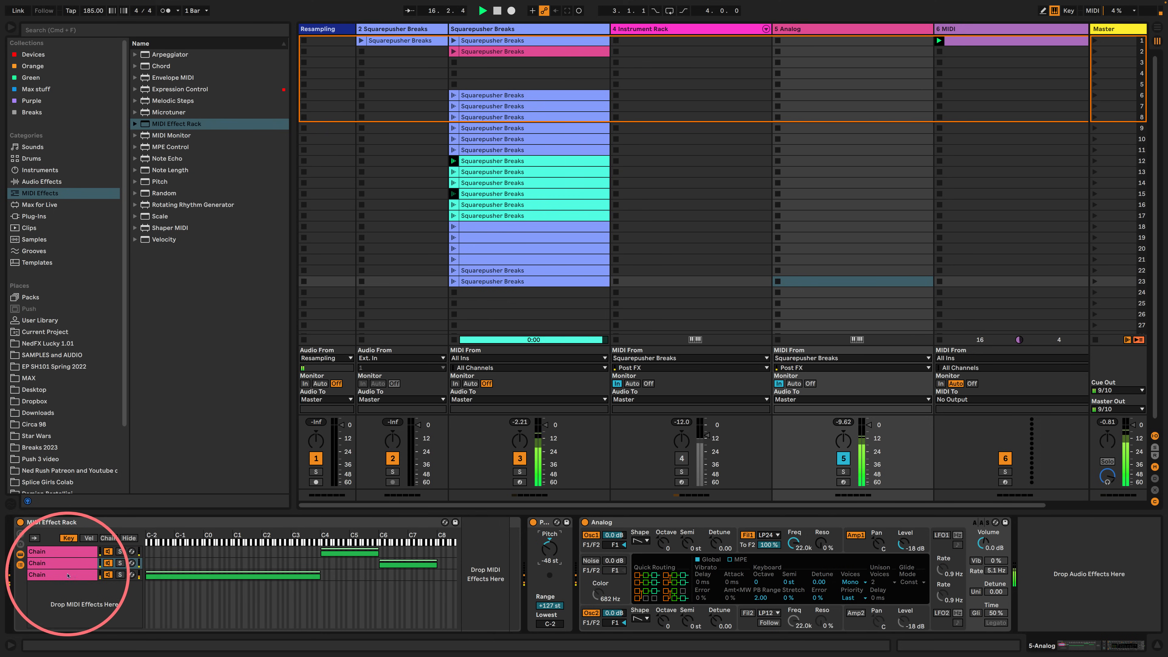
left_click(170, 576)
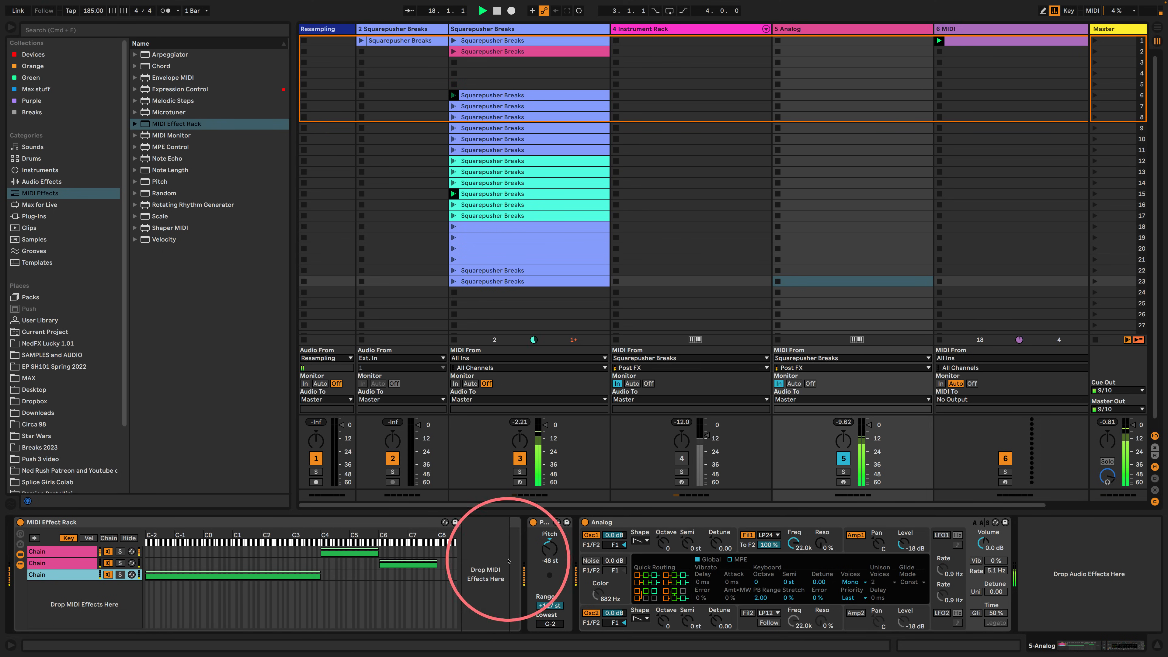
left_click(89, 563)
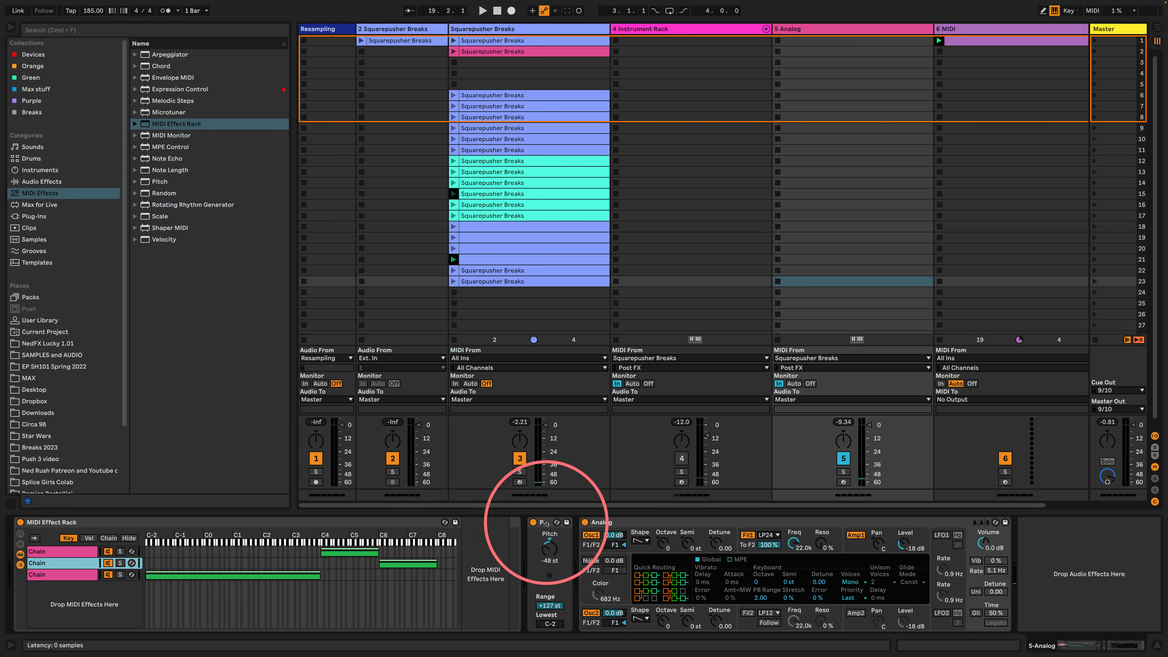
left_click_drag(546, 524, 81, 562)
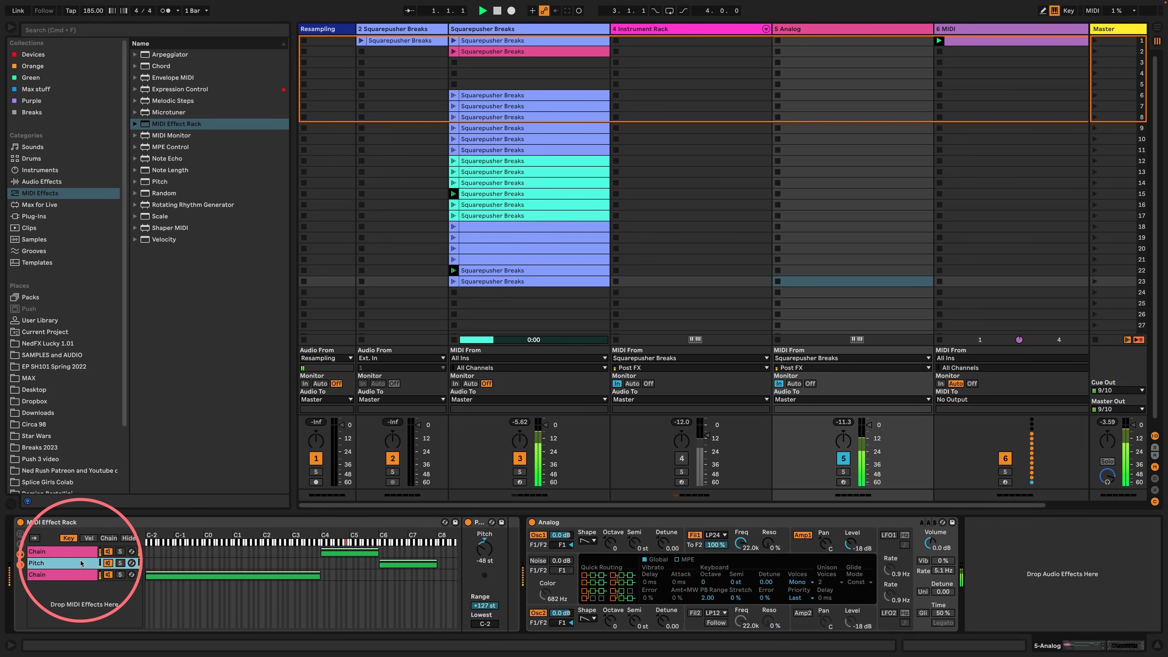
- Add a Pitch device to the rack's first chain and set it to -24 st
left_click(77, 556)
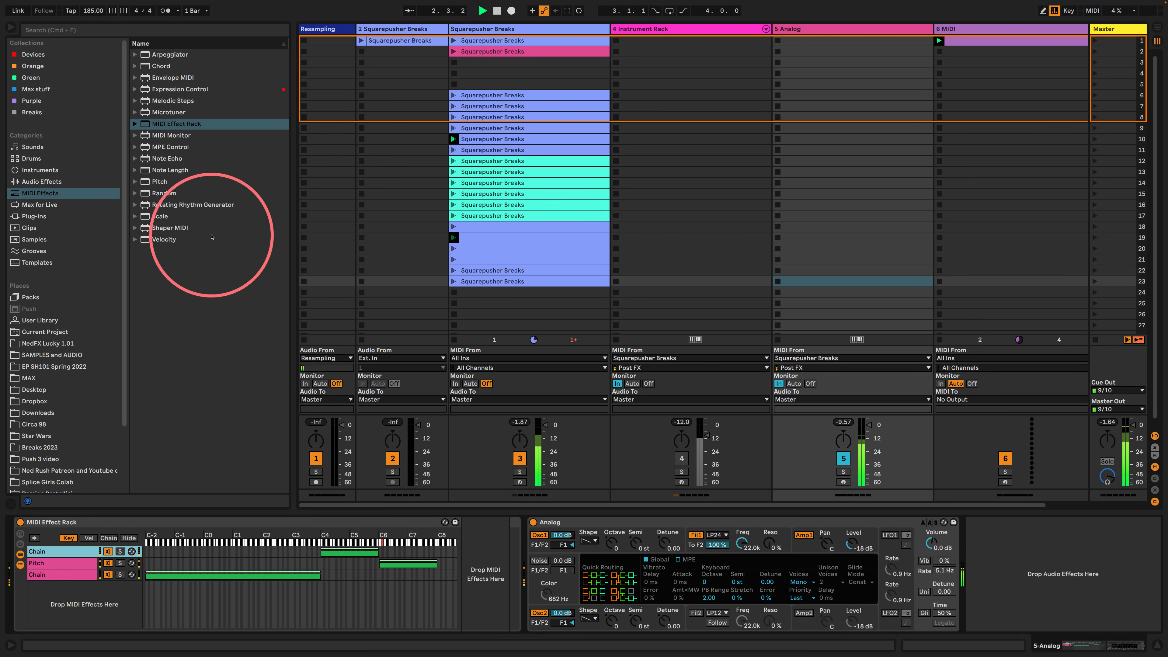
left_click_drag(156, 181, 487, 564)
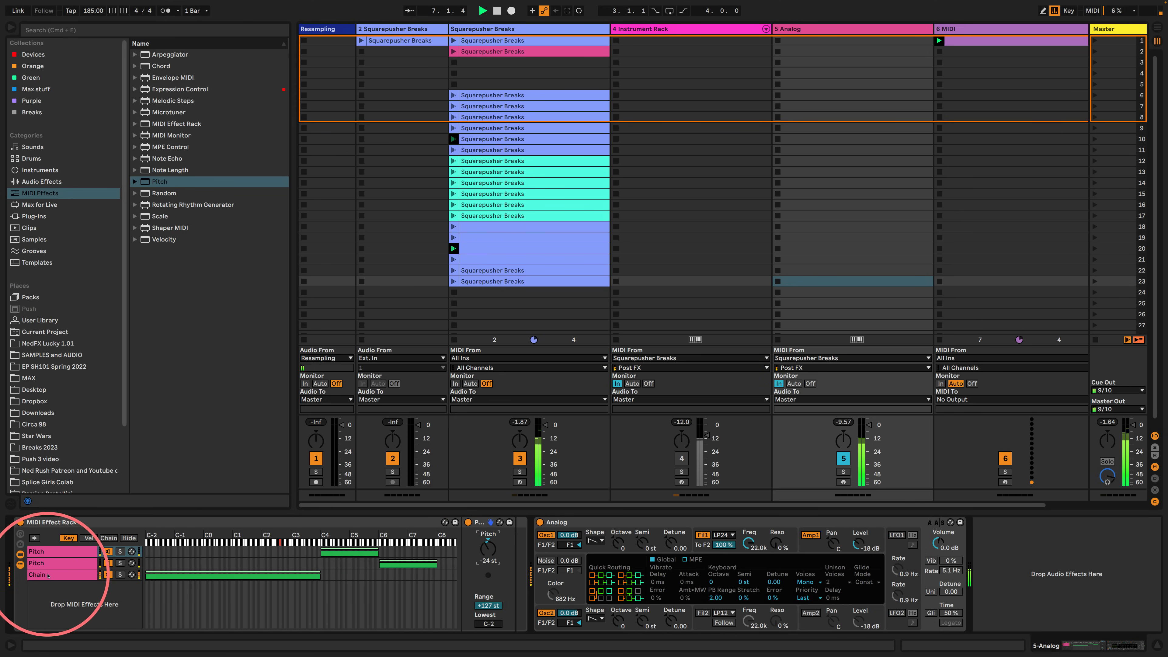
- Add a Pitch device to the rack's third chain, unfold it, and set it to -24 st
left_click(48, 575)
left_click_drag(156, 181, 456, 589)
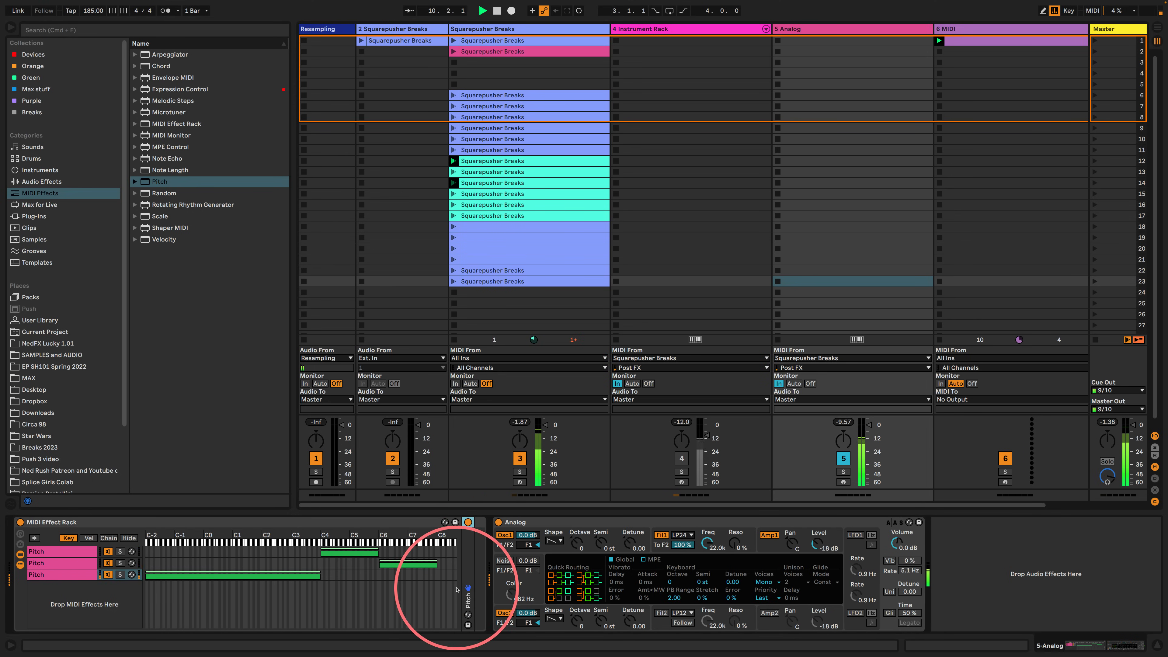
double_click(468, 598)
left_click(483, 563)
type("-2")
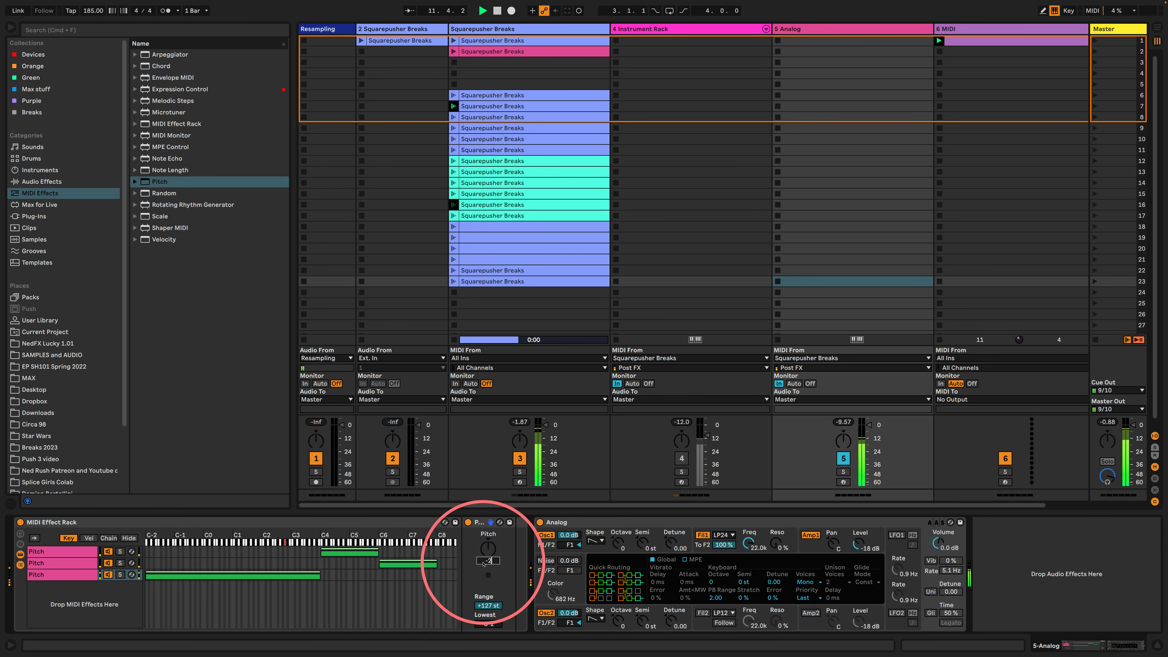
type("4")
key("Return")
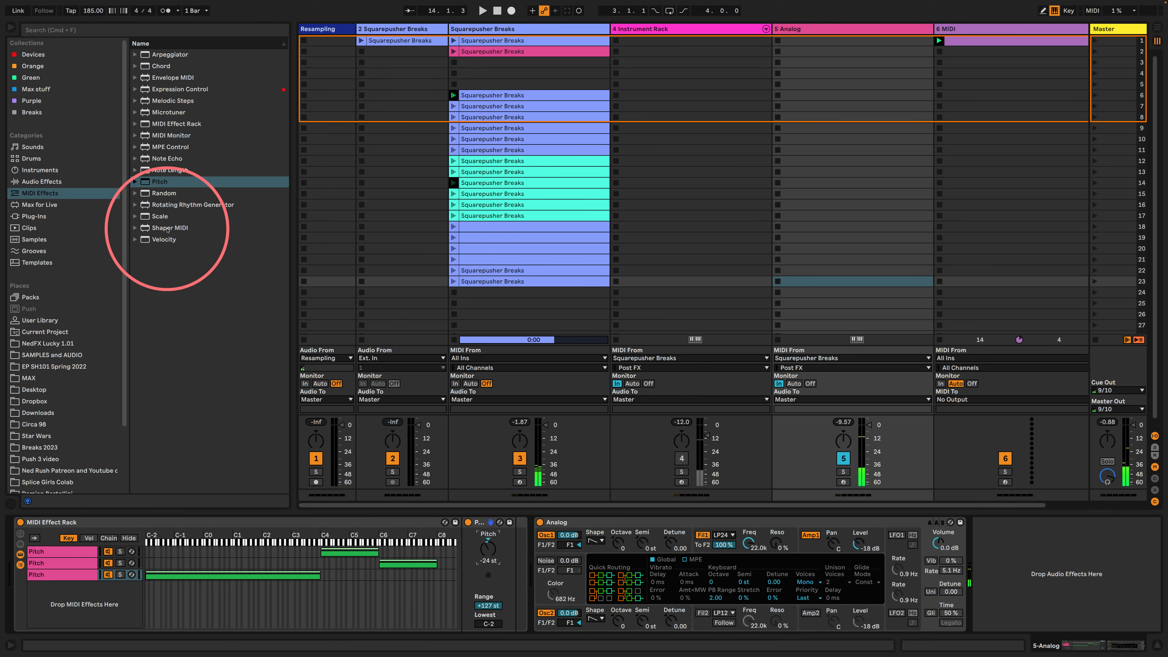
- Insert a Scale device after the MIDI Effect Rack and map all twelve notes to the lowest row, C
left_click_drag(143, 216, 524, 579)
left_click_drag(541, 625, 549, 625)
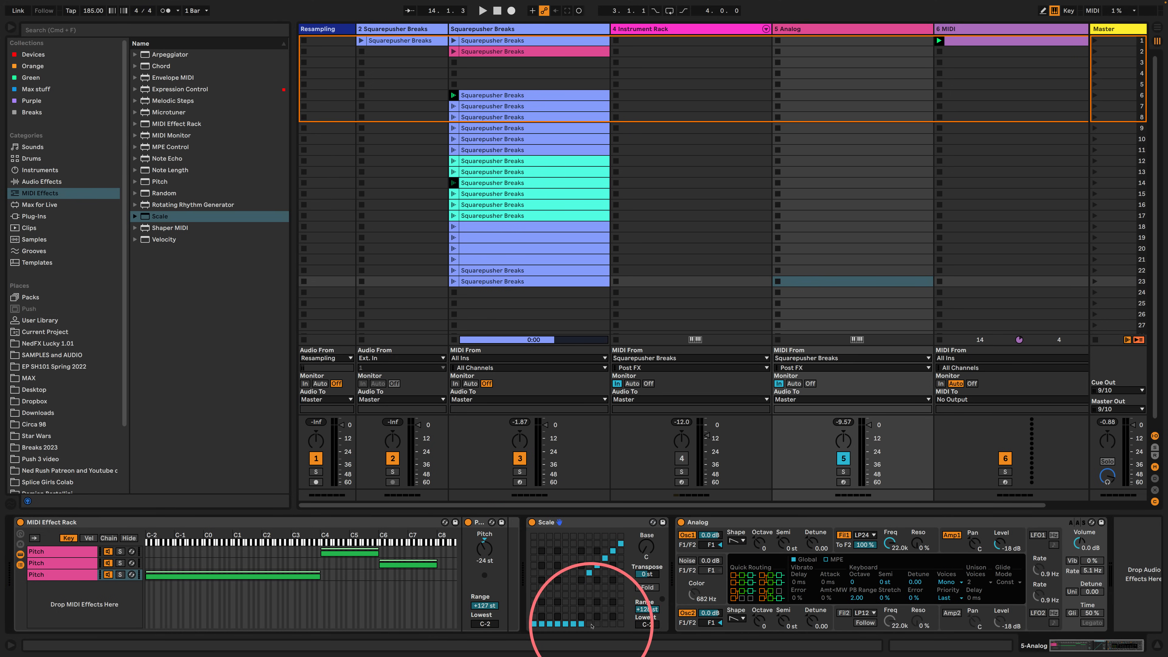
left_click(620, 624)
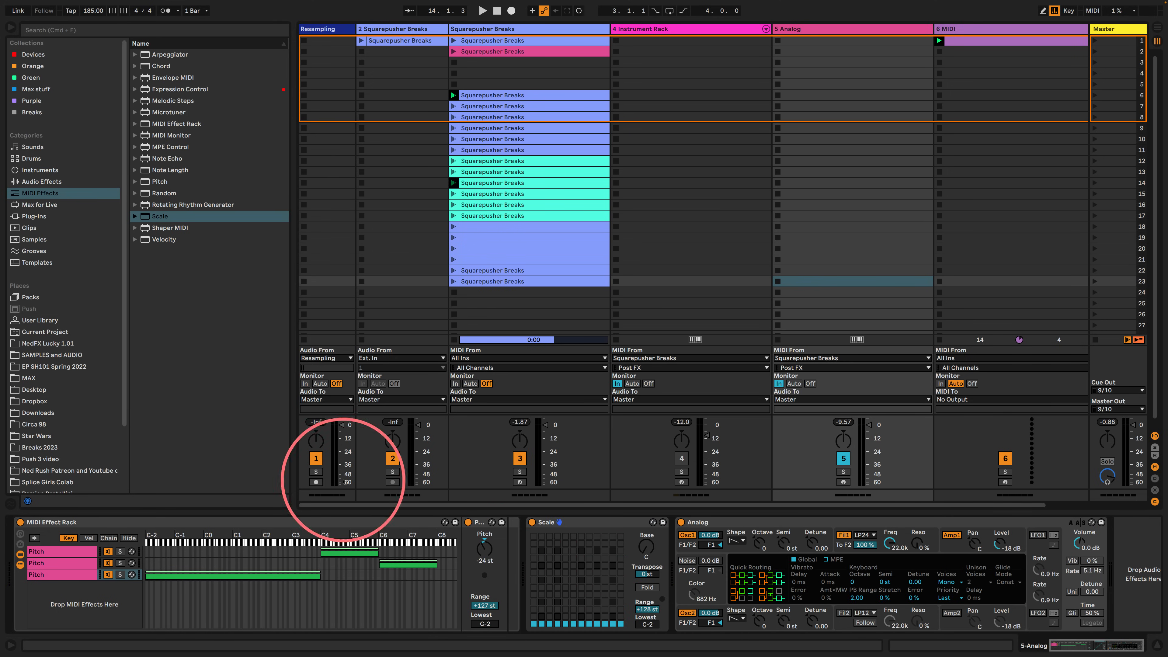
- Insert the Minor Blues preset of Scale between the all-C Scale device and Analog
left_click(138, 217)
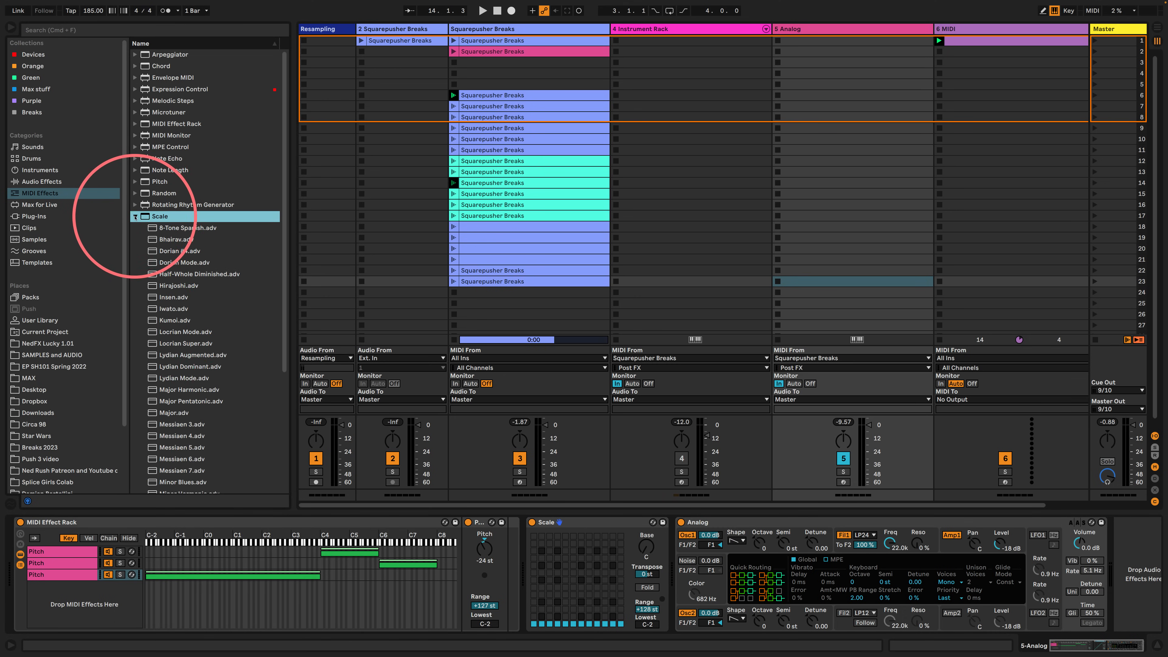
scroll(133, 299, "down", 5)
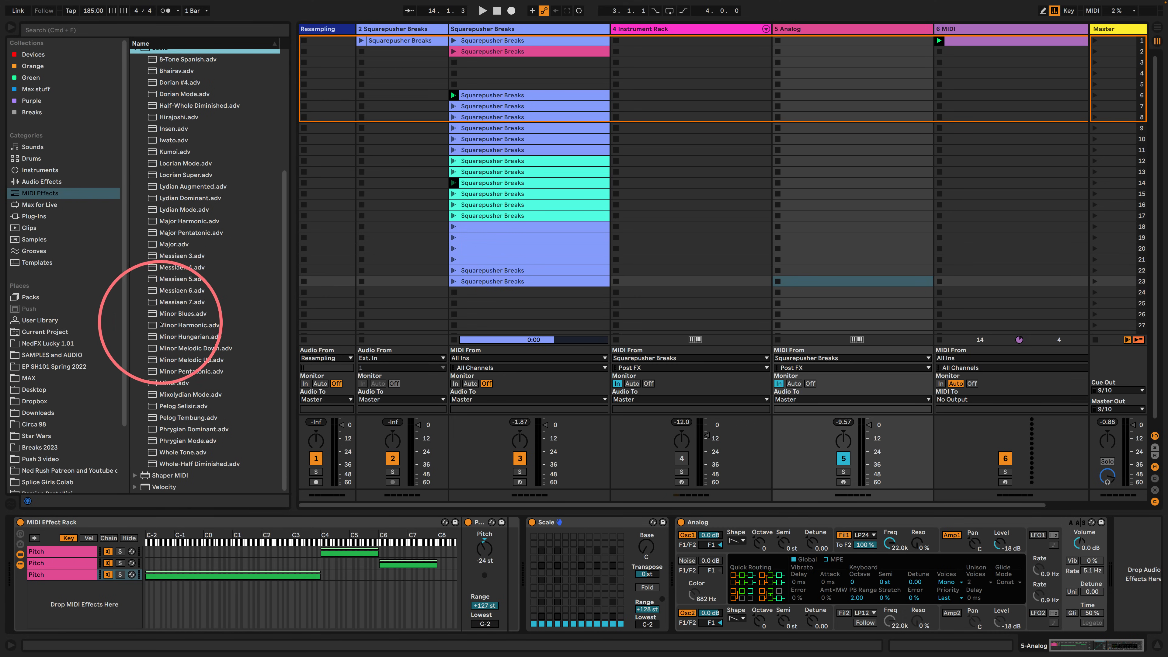
left_click_drag(182, 313, 675, 550)
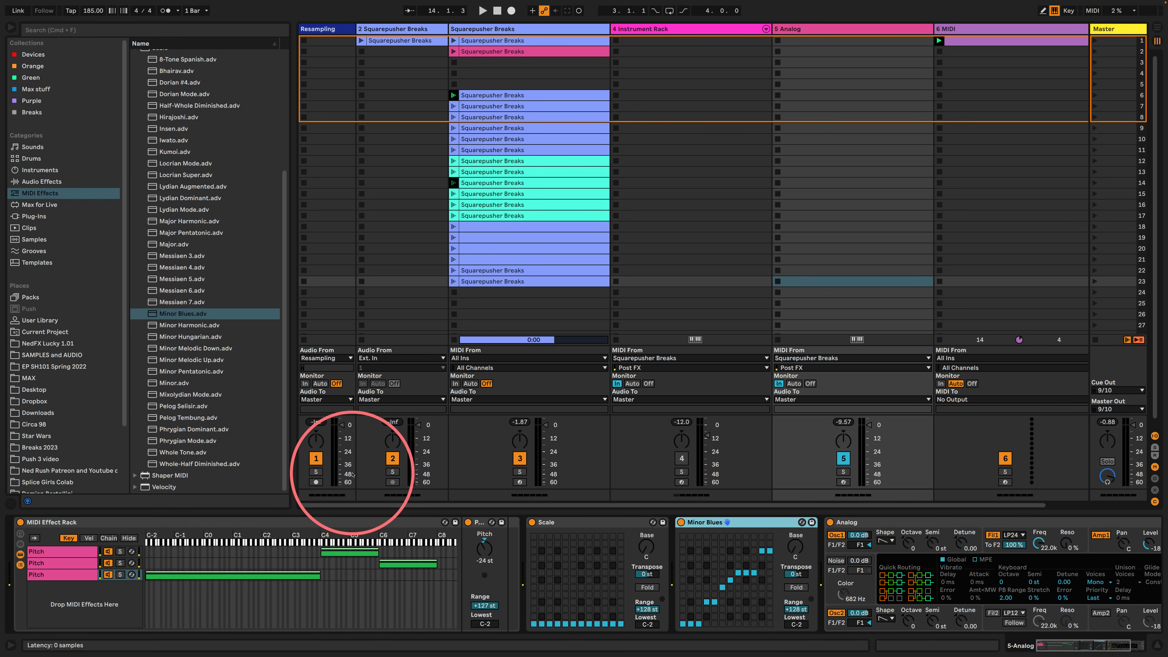
- Insert a Random device between Scale and Minor Blues, set its Chance to 63 %, and start playback
scroll(179, 199, "up", 5)
left_click(134, 175)
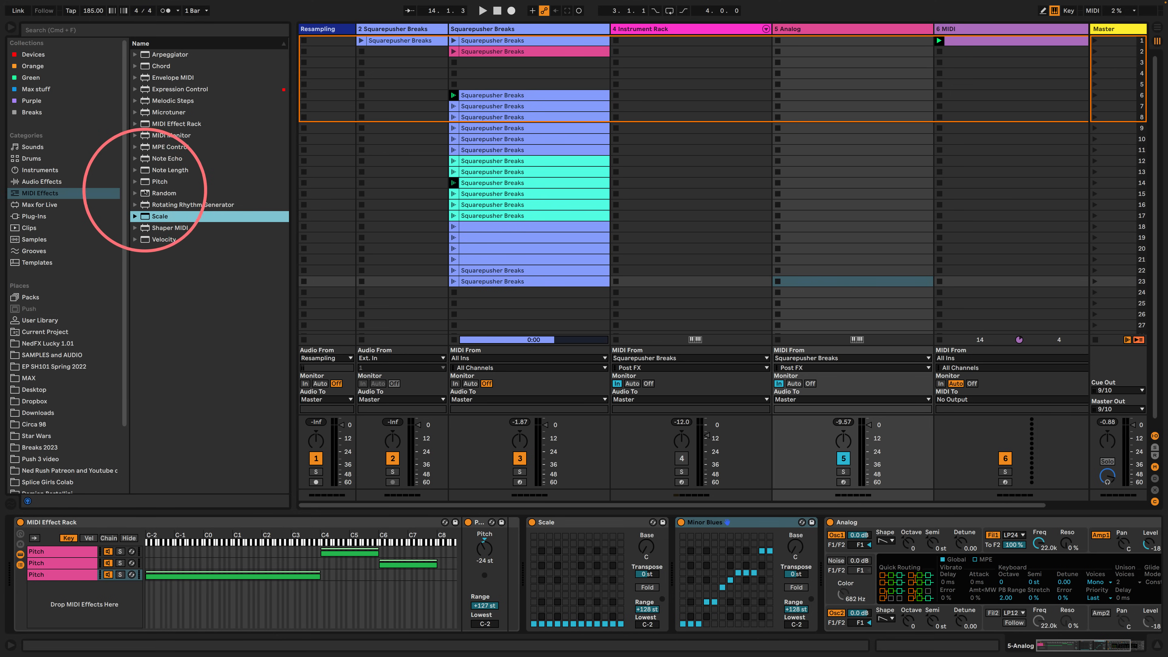
left_click_drag(138, 193, 679, 558)
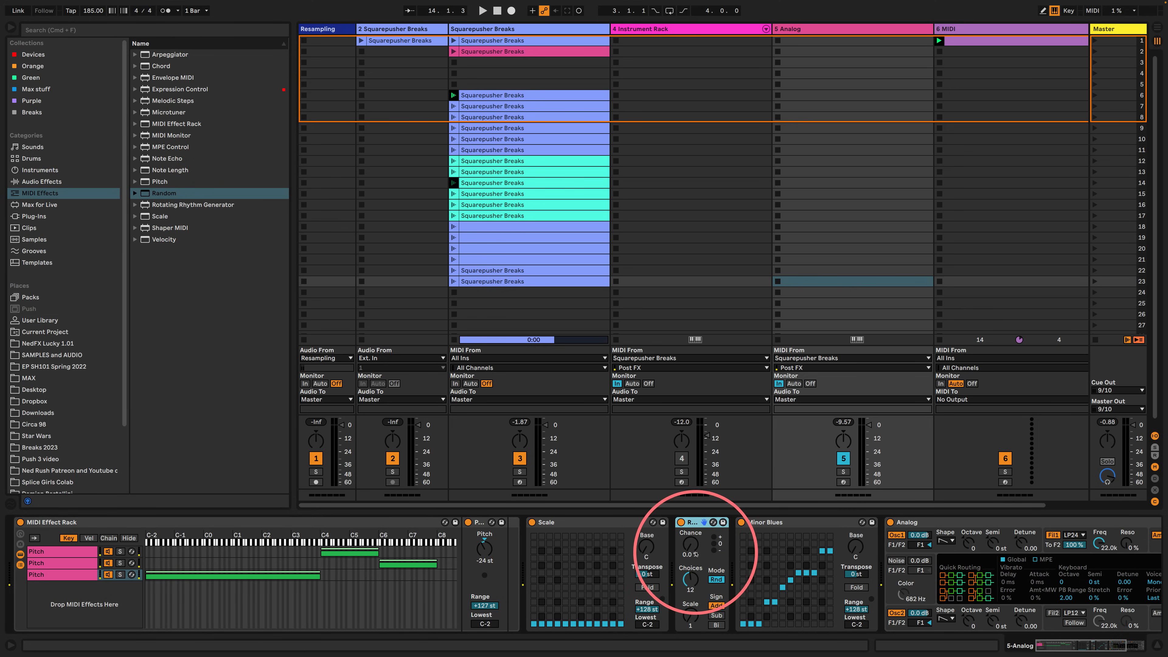
key("space")
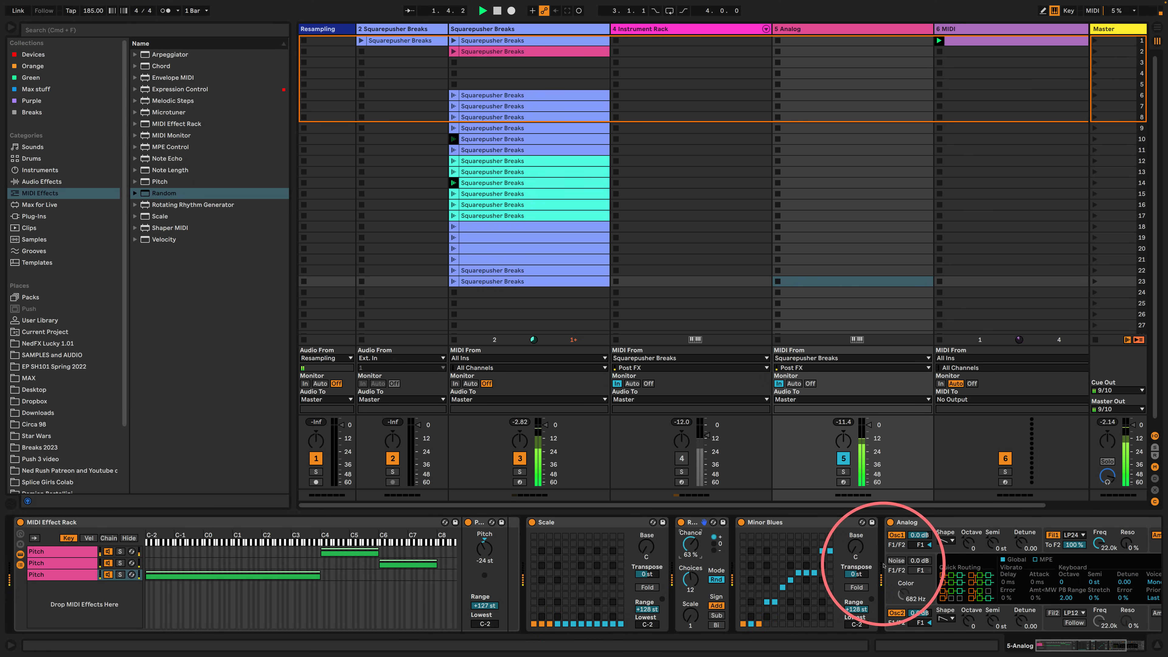
- Set the Pitch device in the rack's third chain to -12 st
scroll(883, 564, "right", 5)
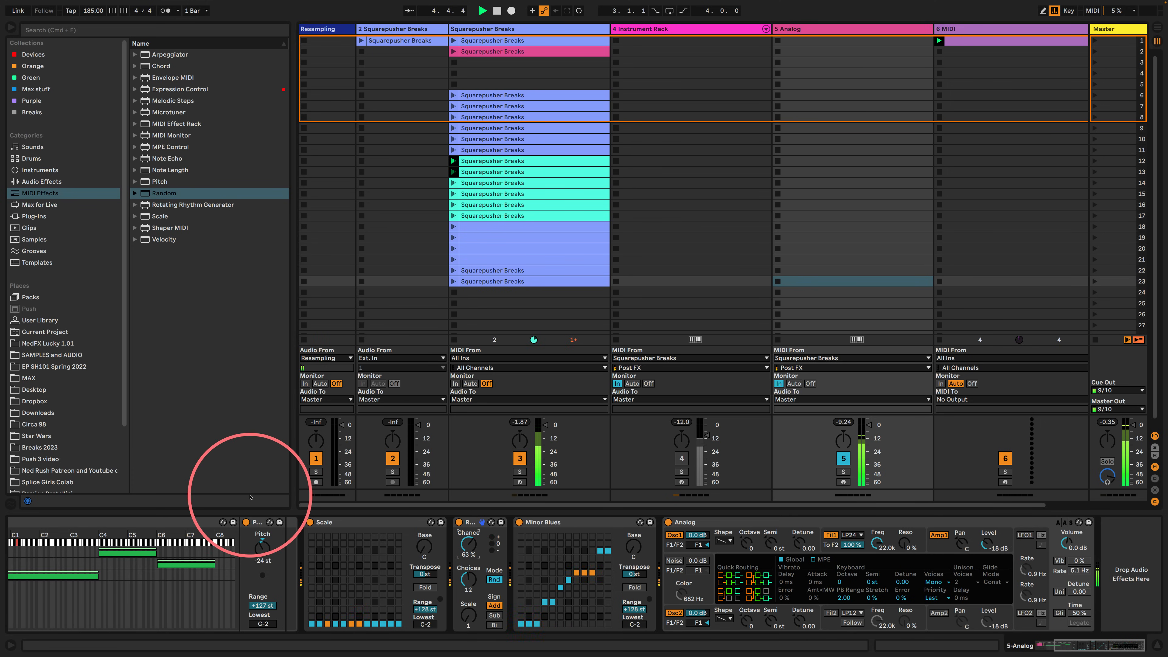
scroll(176, 587, "left", 5)
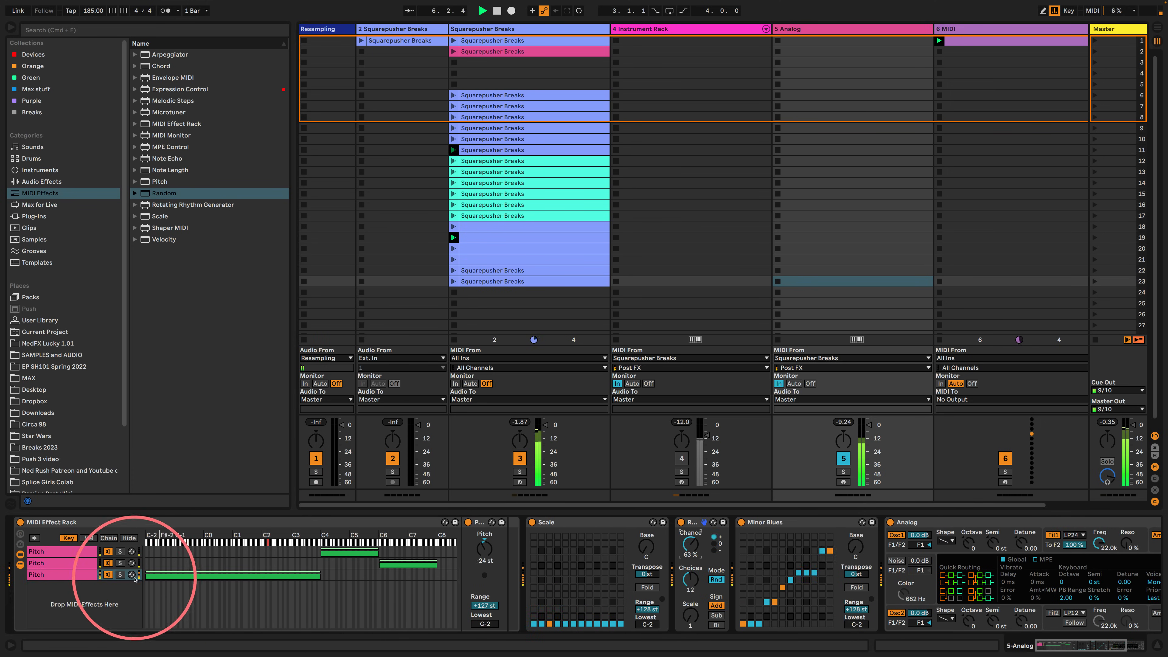
left_click(67, 576)
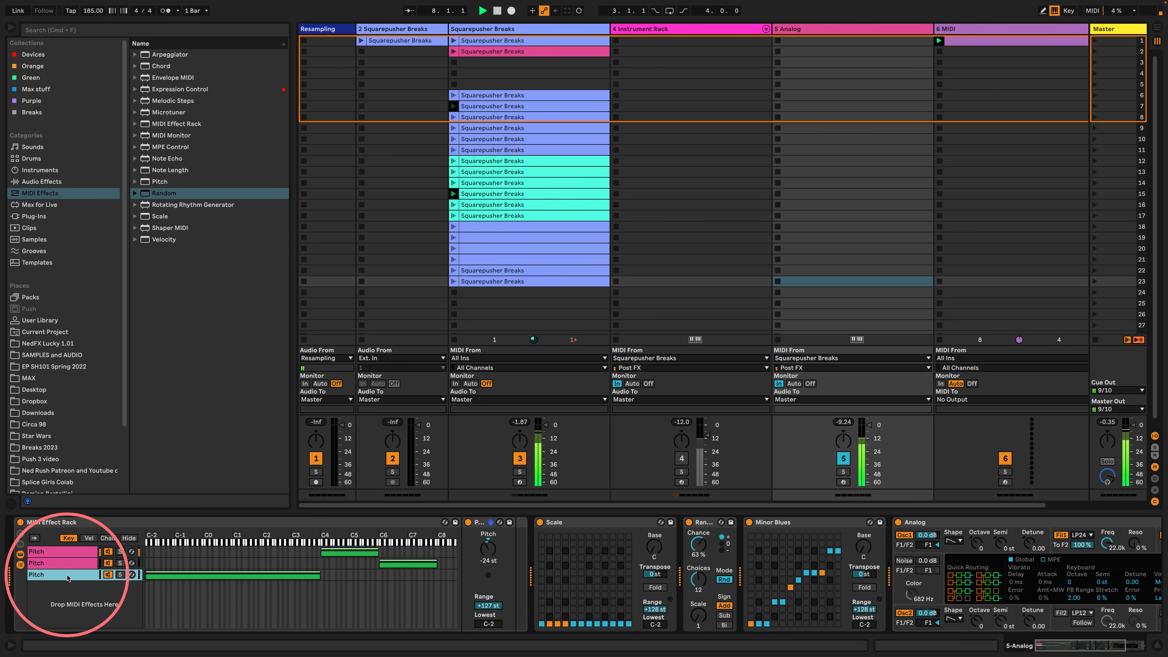
left_click(484, 550)
type("-")
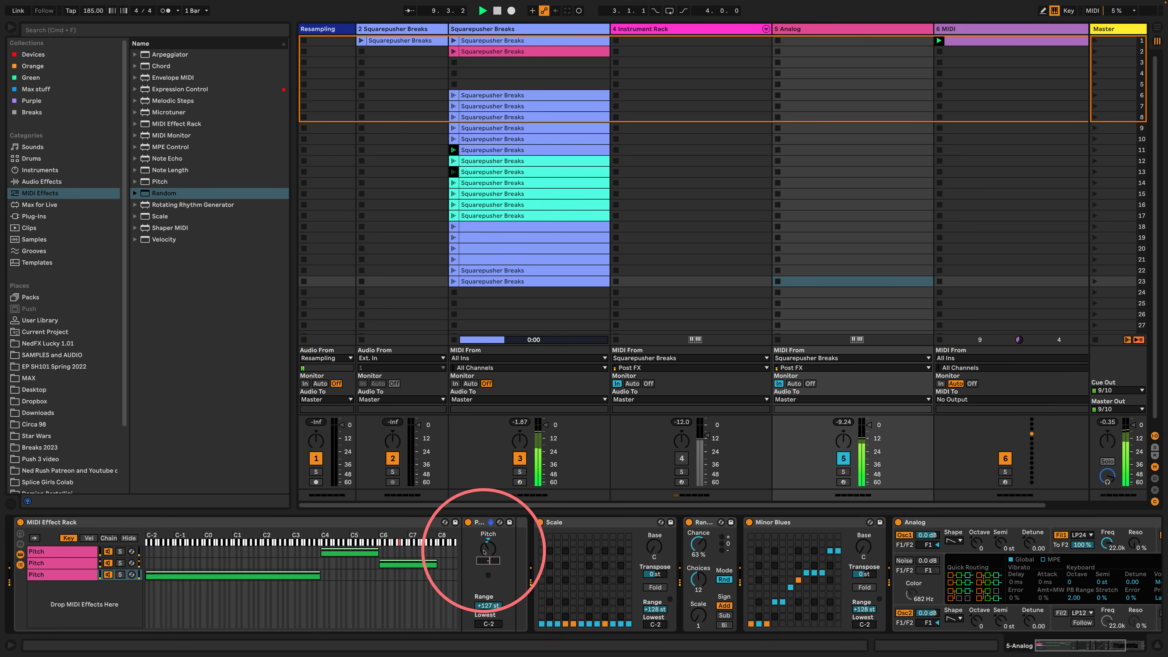
type("12")
key("Return")
scroll(328, 583, "right", 3)
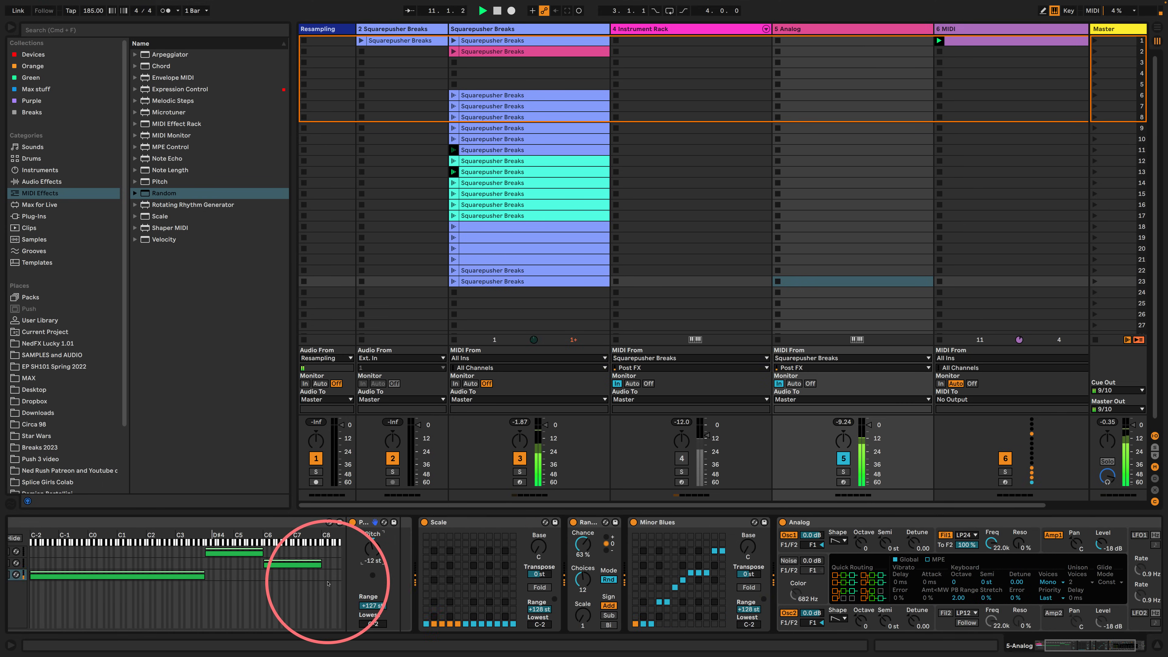
scroll(328, 583, "right", 3)
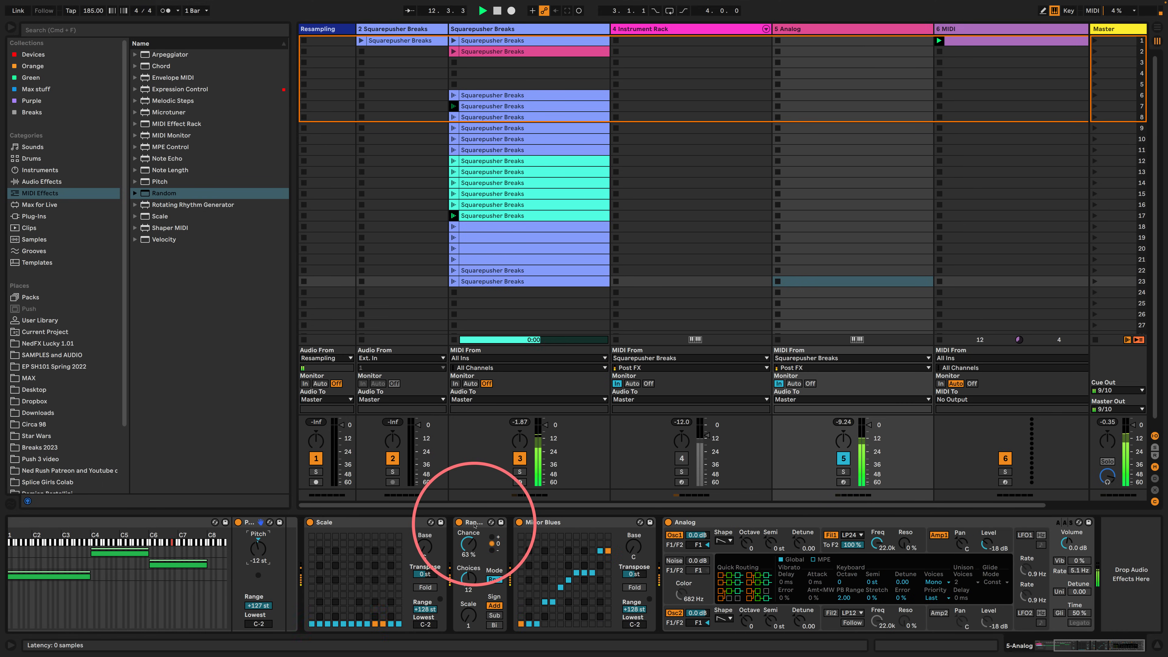
- Insert Expression Control and Note Length between Minor Blues and Analog, and map Expression Control's Random source to Note Length's time length
key("space")
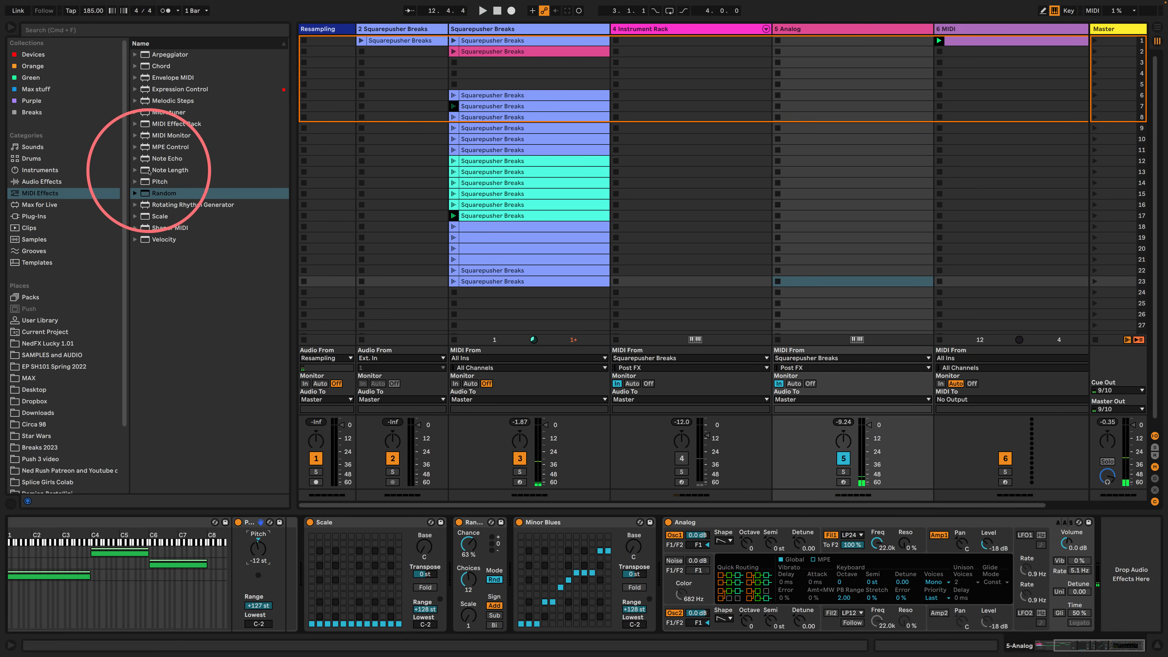
left_click_drag(149, 172, 662, 575)
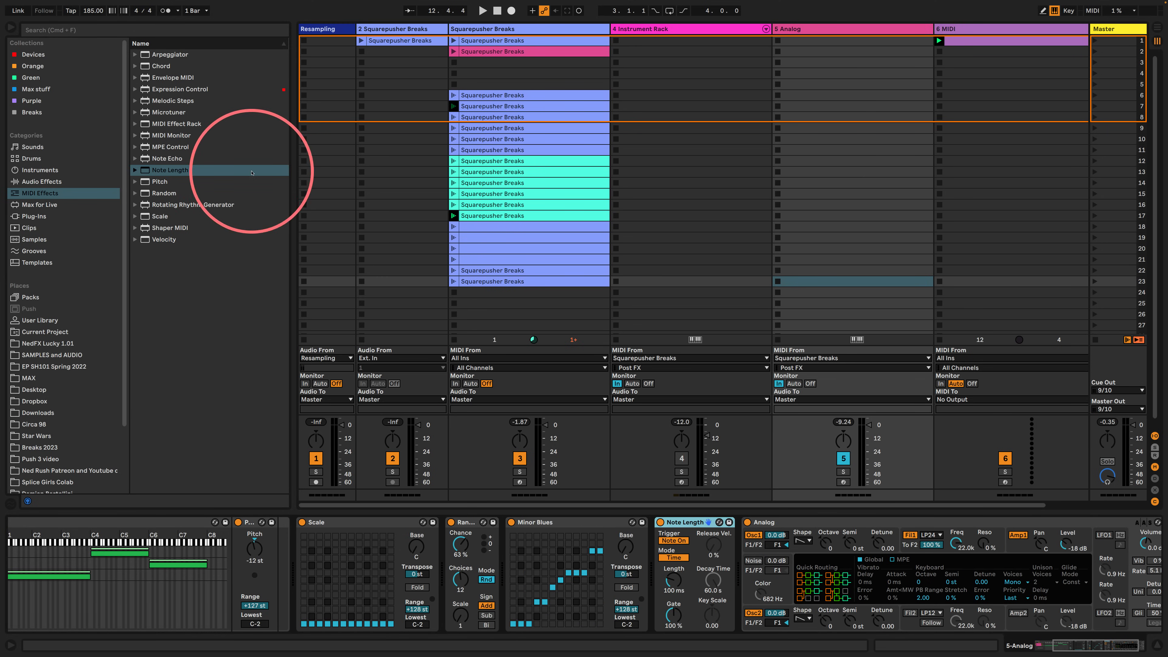
left_click_drag(139, 88, 661, 556)
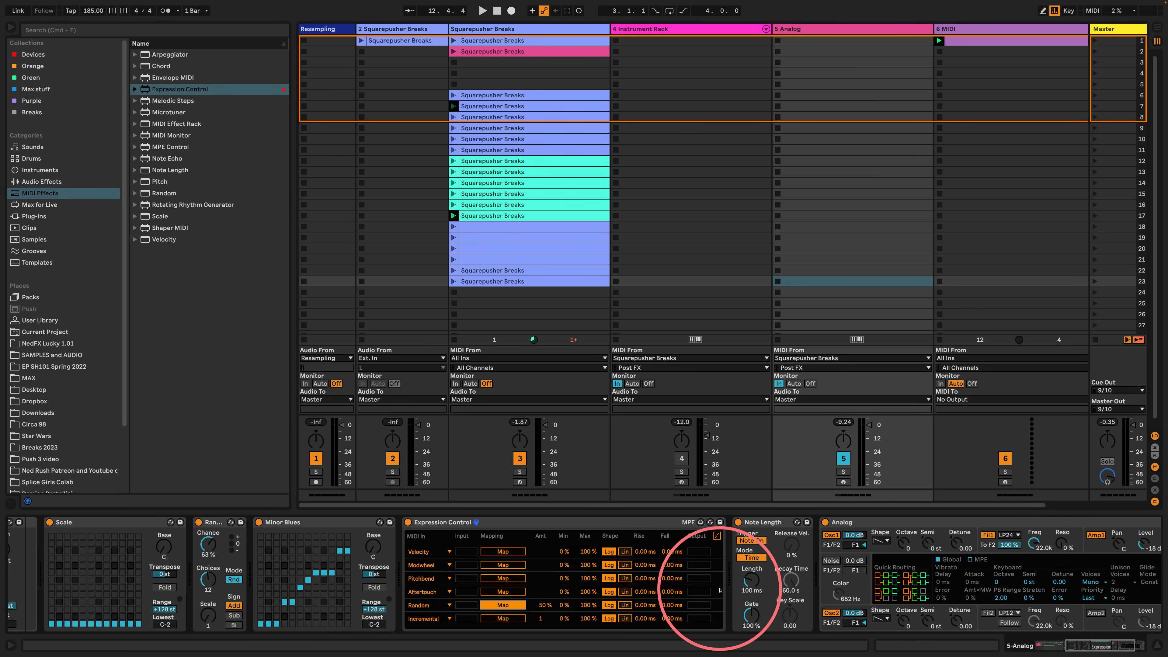
left_click(751, 580)
- Set Analog's Amp 1 envelope to a 1.99 s decay, zero sustain and 4.00 velocity amount, and start playback
scroll(827, 589, "right", 5)
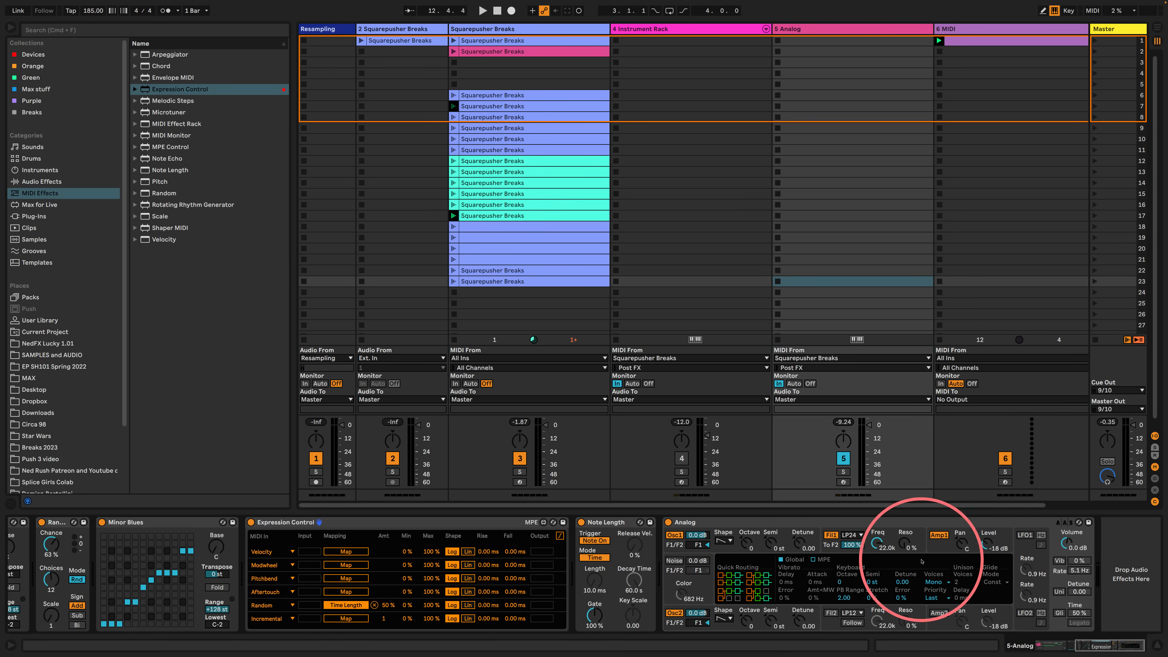
left_click(832, 544)
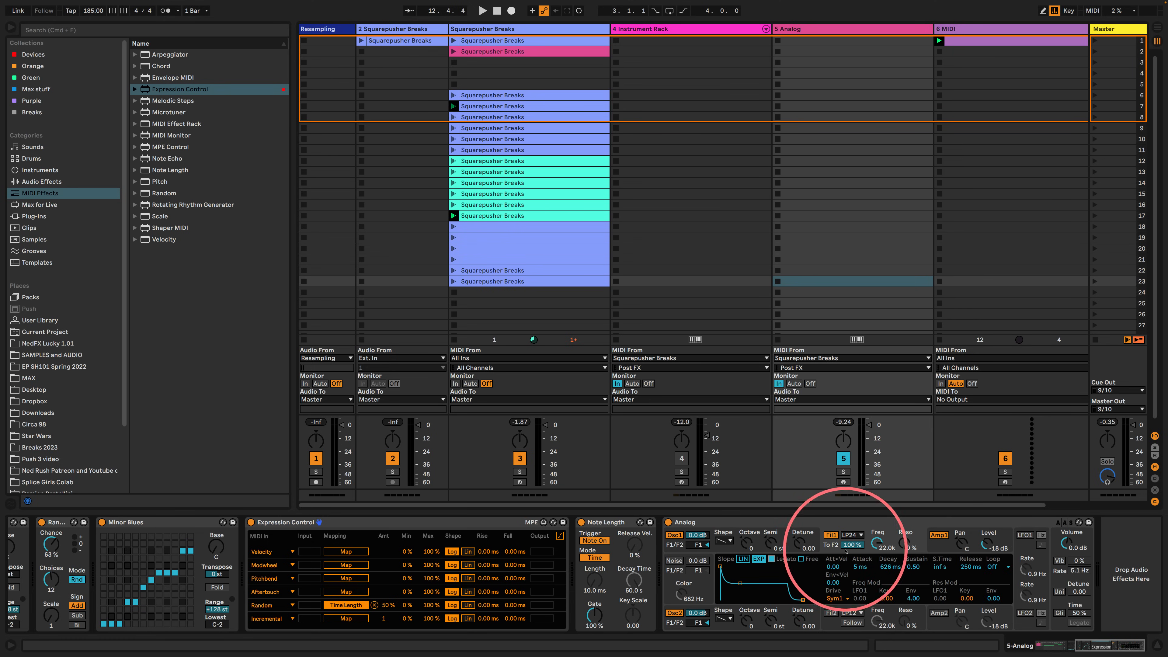
left_click(929, 551)
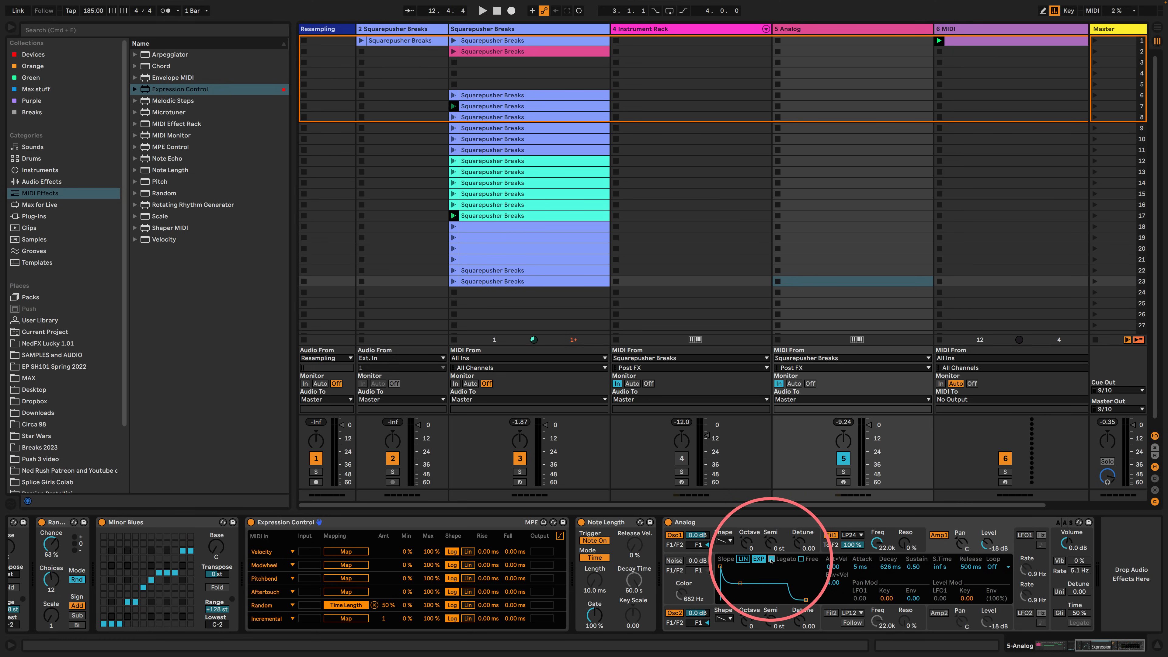
mouse_move(740, 584)
left_mouse_down()
mouse_move(752, 566)
mouse_move(737, 583)
mouse_move(745, 600)
left_mouse_up()
key("space")
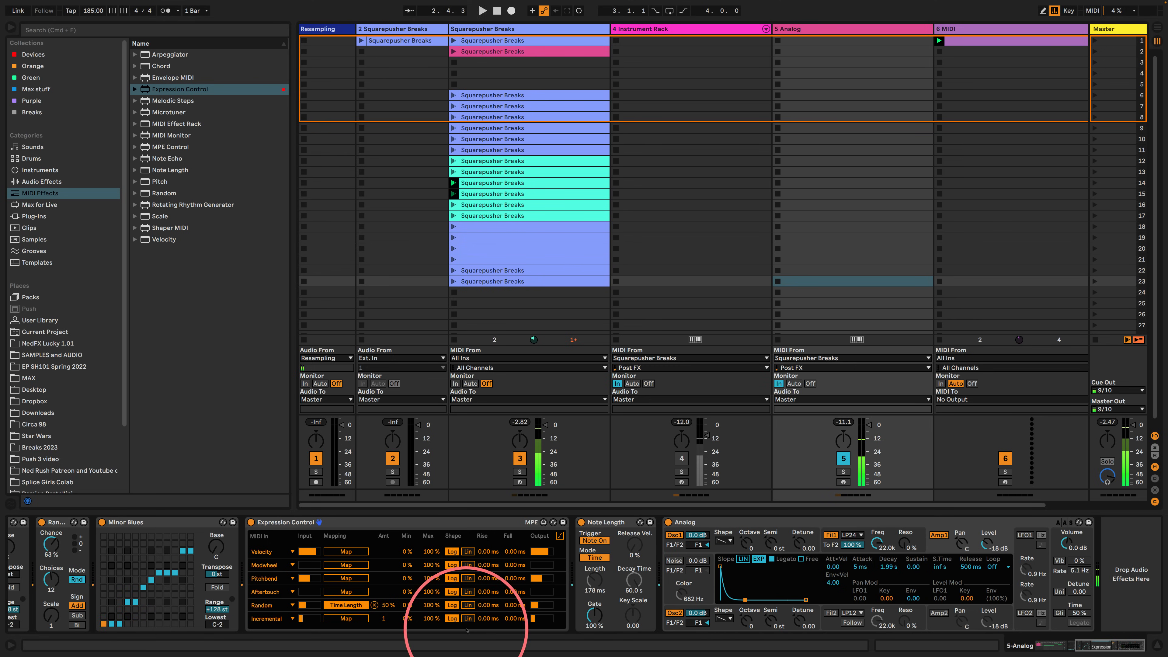
- Limit Expression Control's Random mapping to a minimum of 10 % and a maximum of 50 %, and restart playback
key("space")
left_click(431, 605)
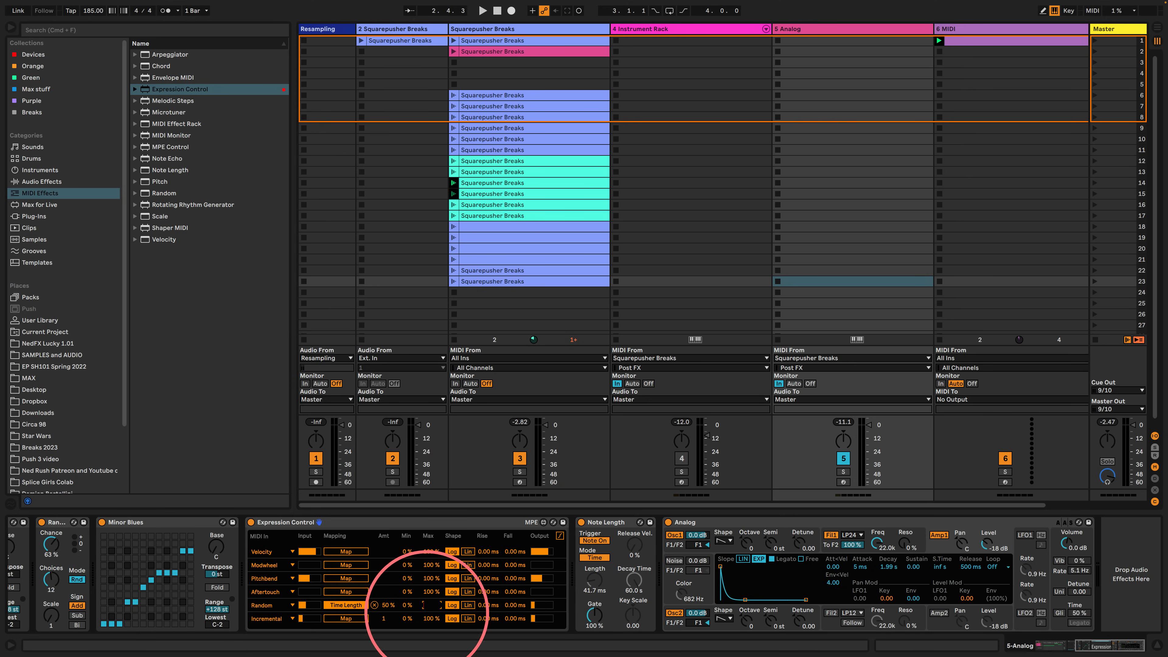
type("50")
key("Return")
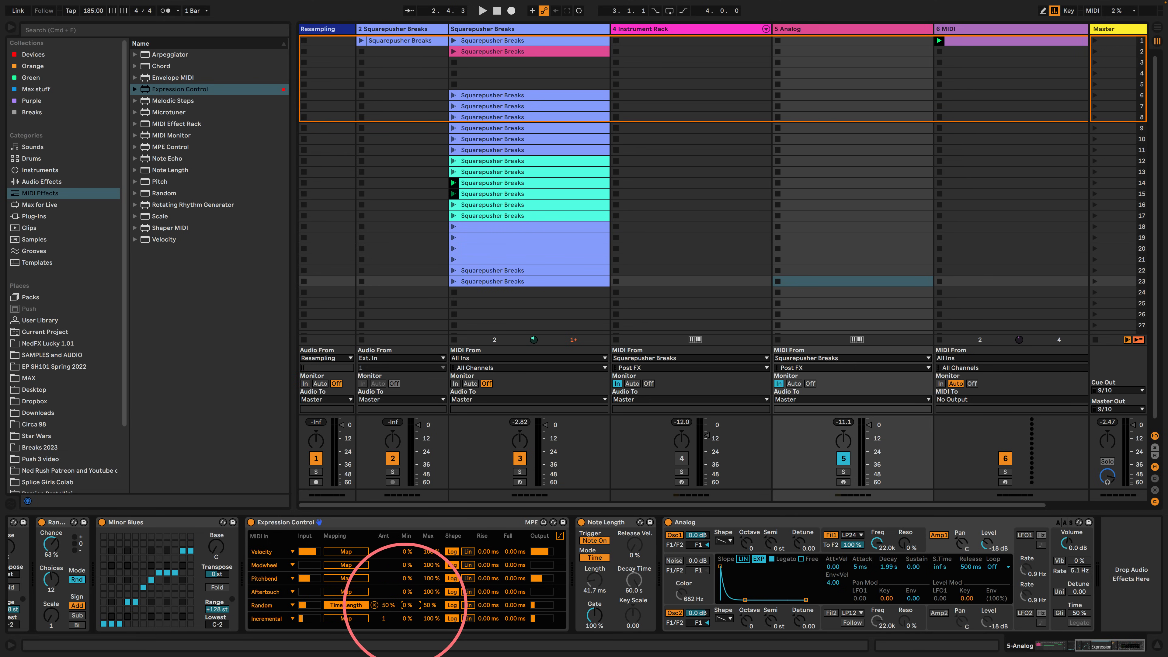
type("10")
key("Return")
key("space")
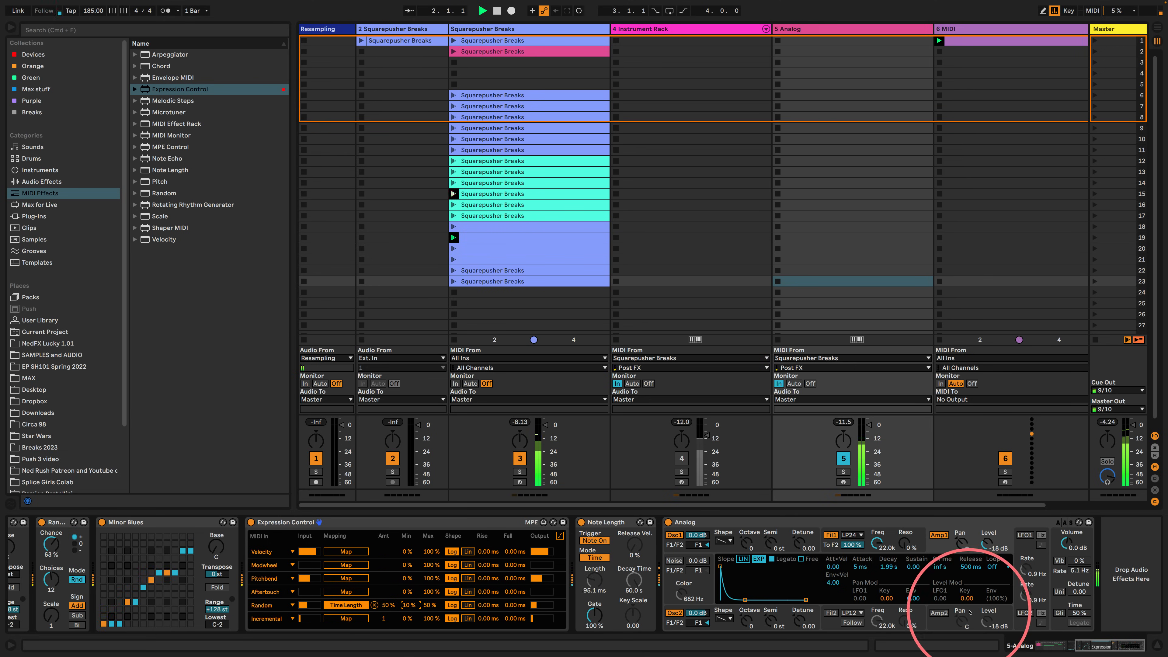
- Insert a Velocity device before Analog with Random at 64, and set Filter 1 to 290 Hz, 63 % resonance and 8.00 envelope velocity
left_click(826, 551)
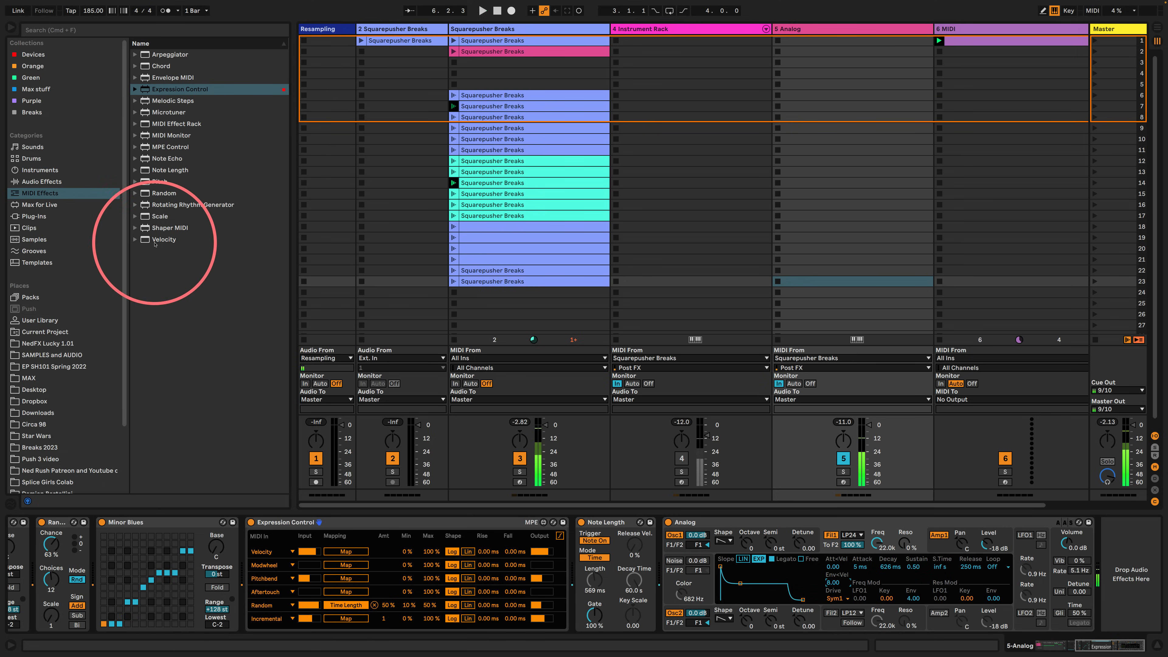
left_click_drag(164, 239, 877, 575)
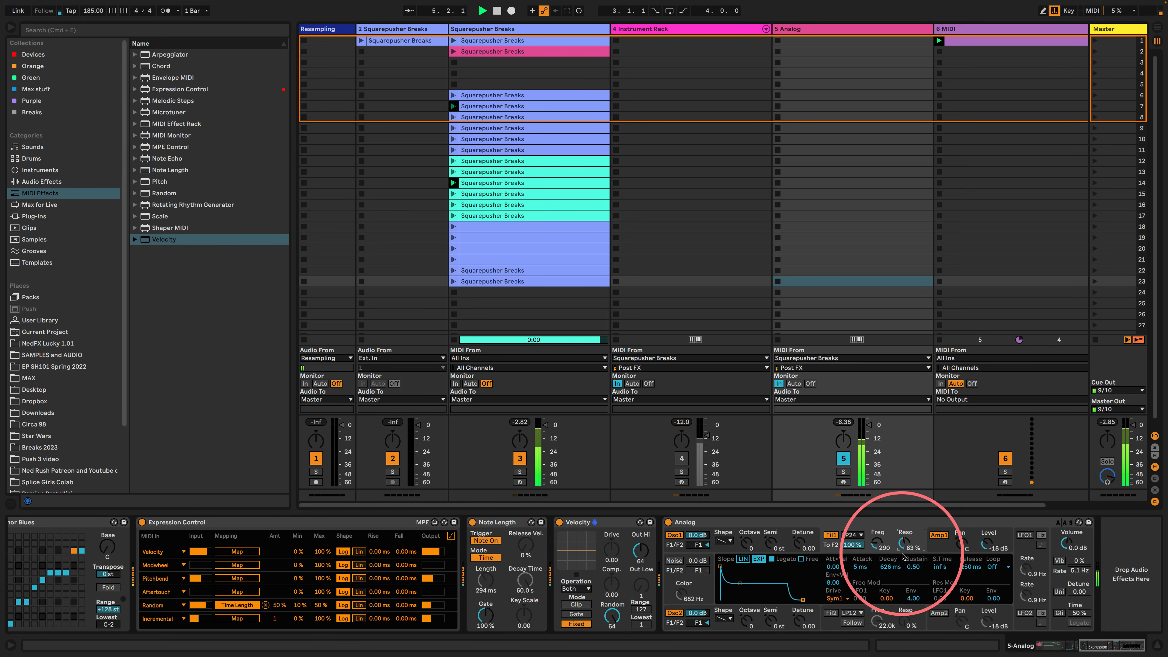
- Set the Pitch device in the first chain of the MIDI Effect Rack to -36 st
scroll(615, 591, "left", 10)
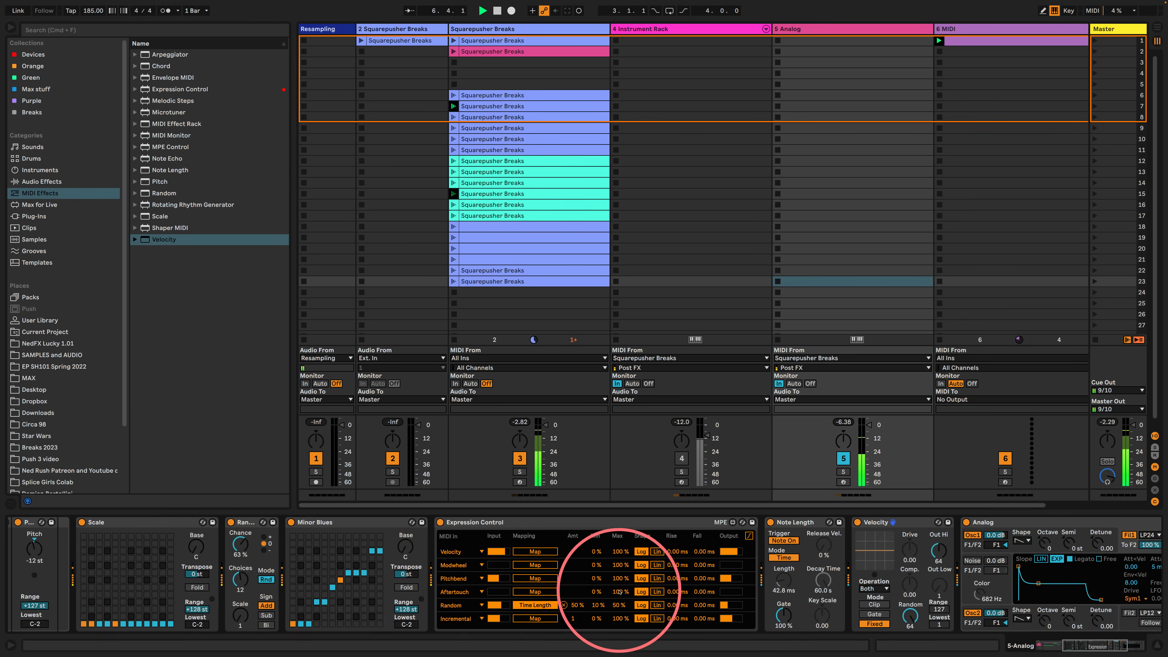
scroll(614, 591, "left", 8)
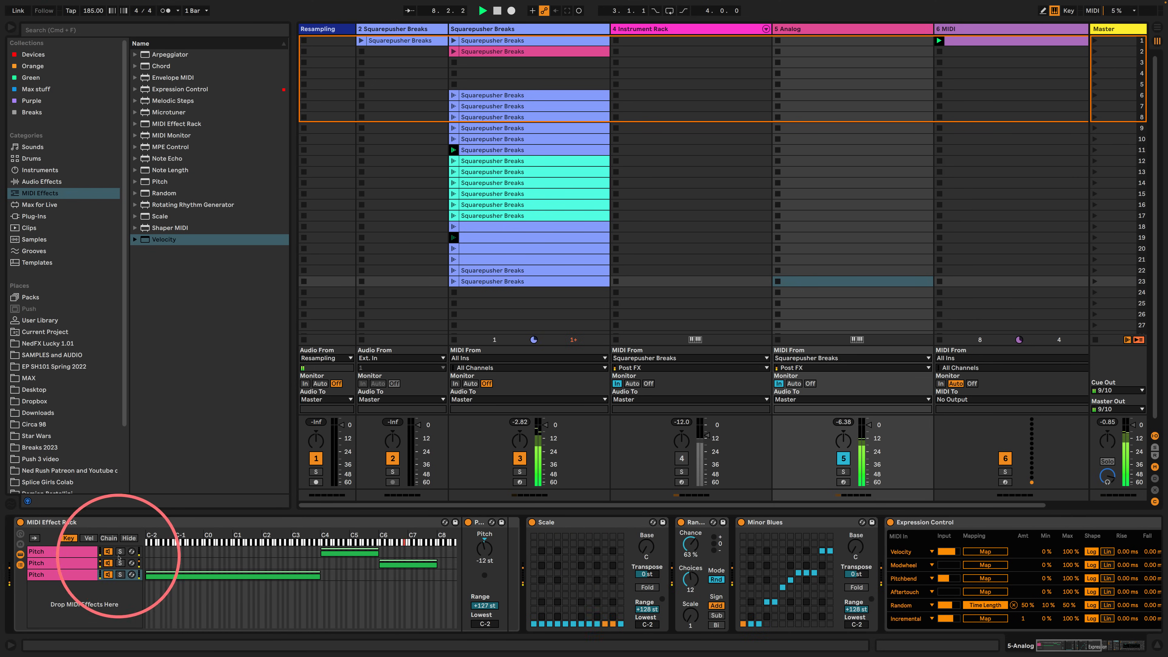
left_click(54, 551)
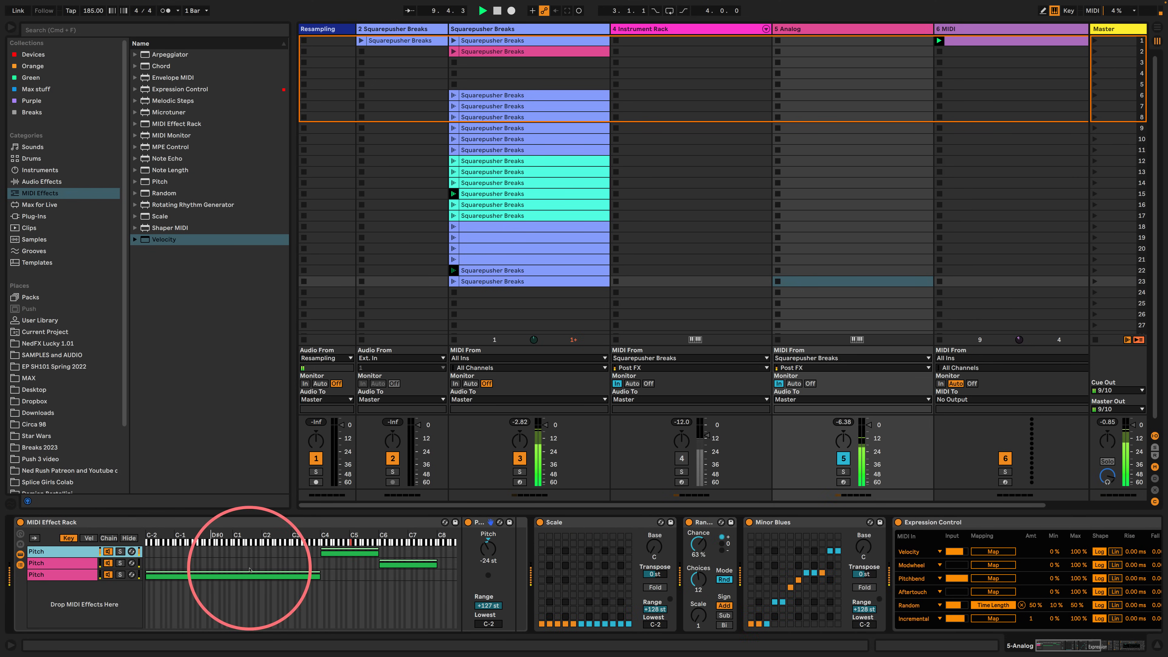
left_click(489, 554)
type("-3")
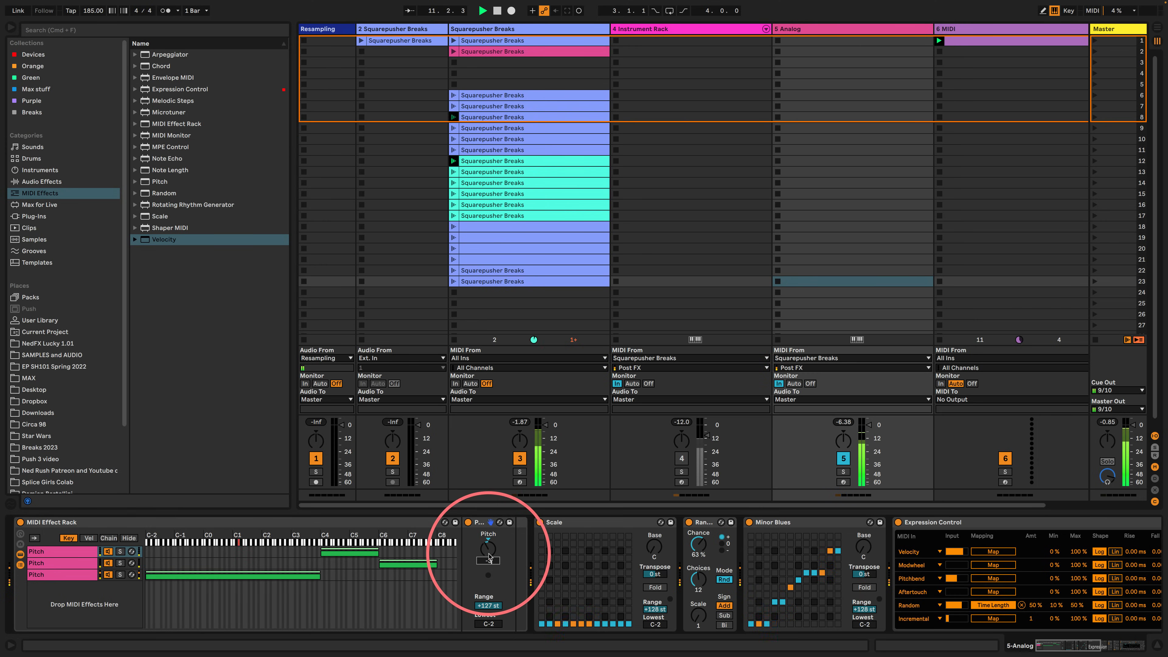
type("6")
key("Return")
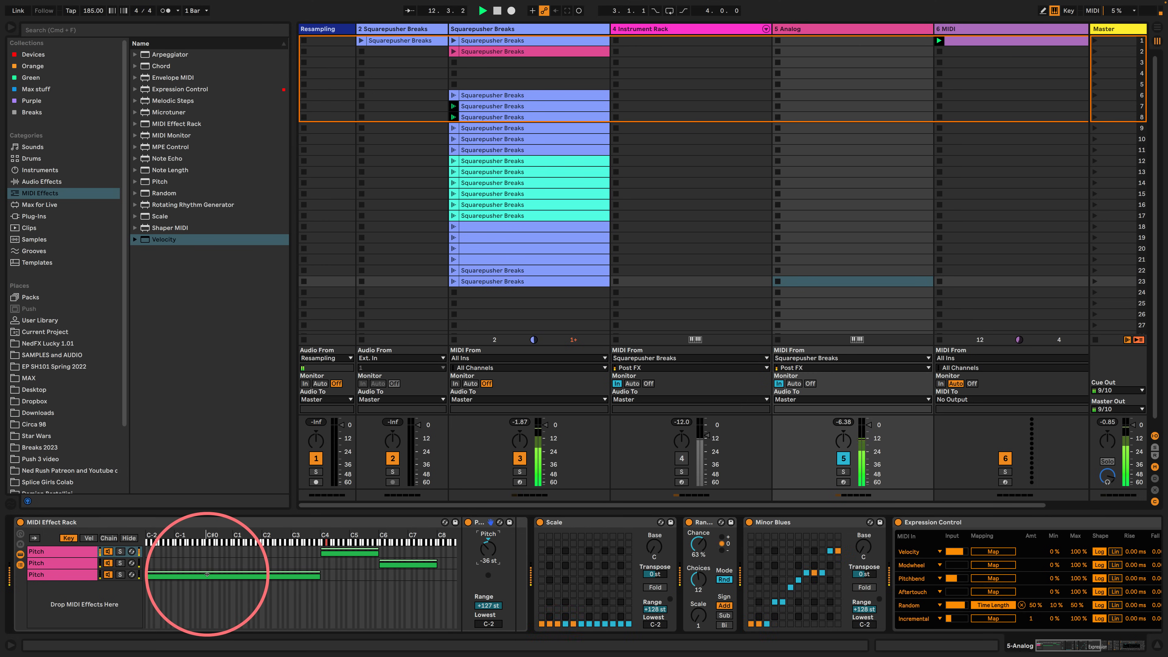
left_click(65, 576)
- Set Analog's Amp 1 envelope to a 15.0 s decay, full sustain and a 196 ms release
scroll(735, 572, "right", 8)
scroll(1011, 566, "right", 10)
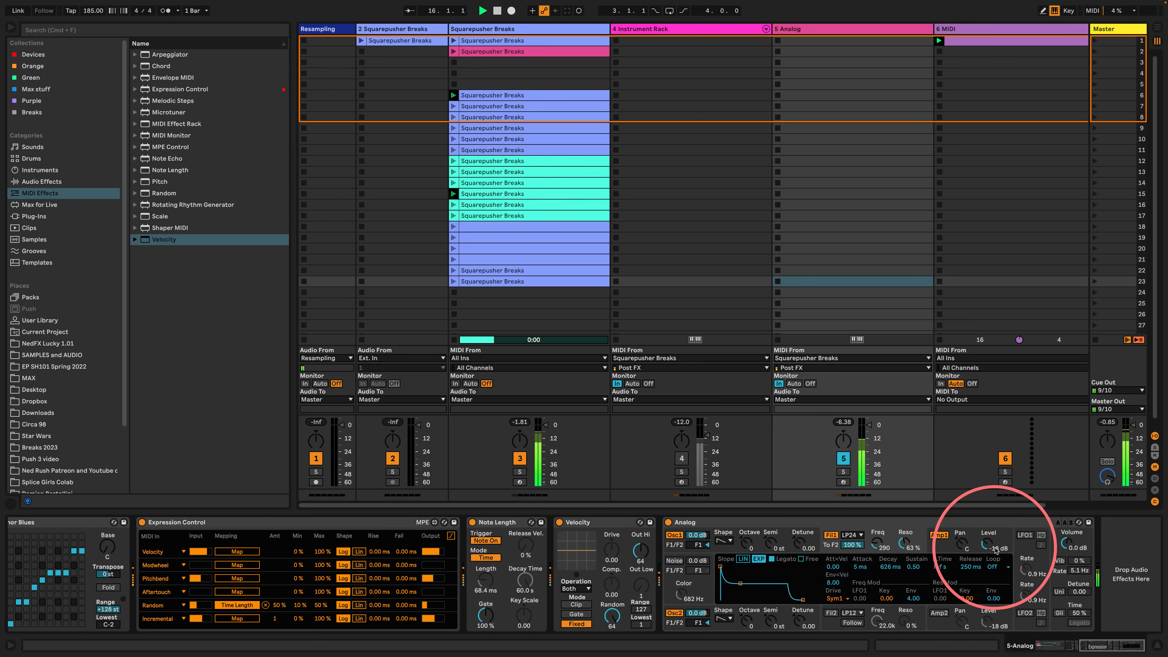
left_click(939, 535)
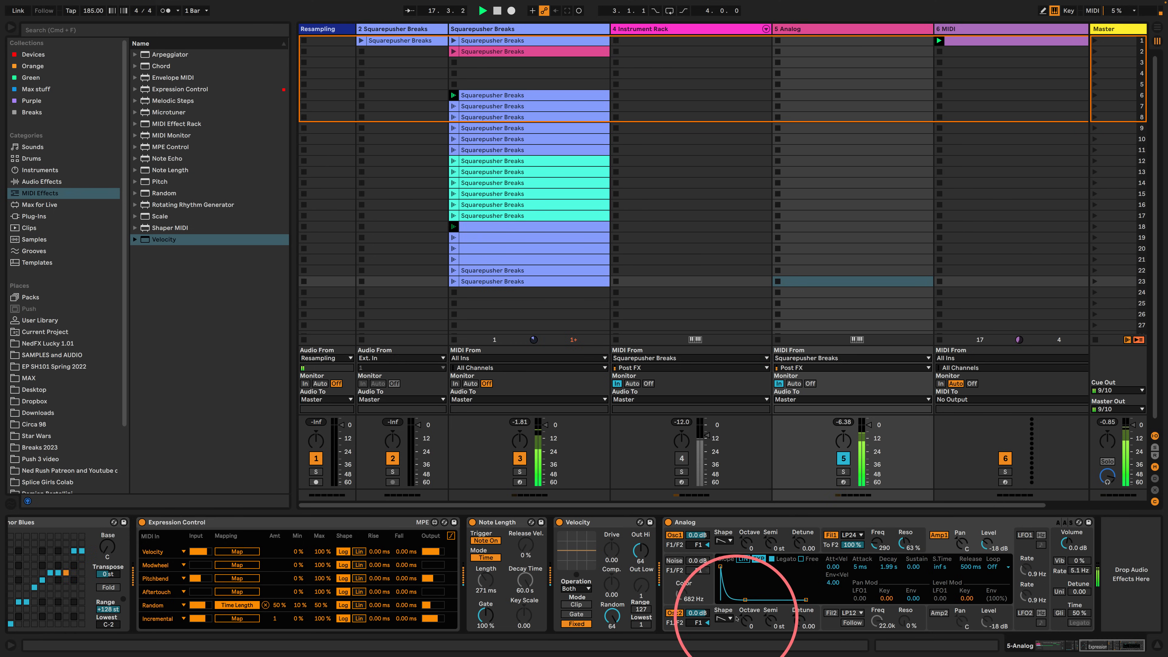
left_click_drag(745, 600, 803, 600)
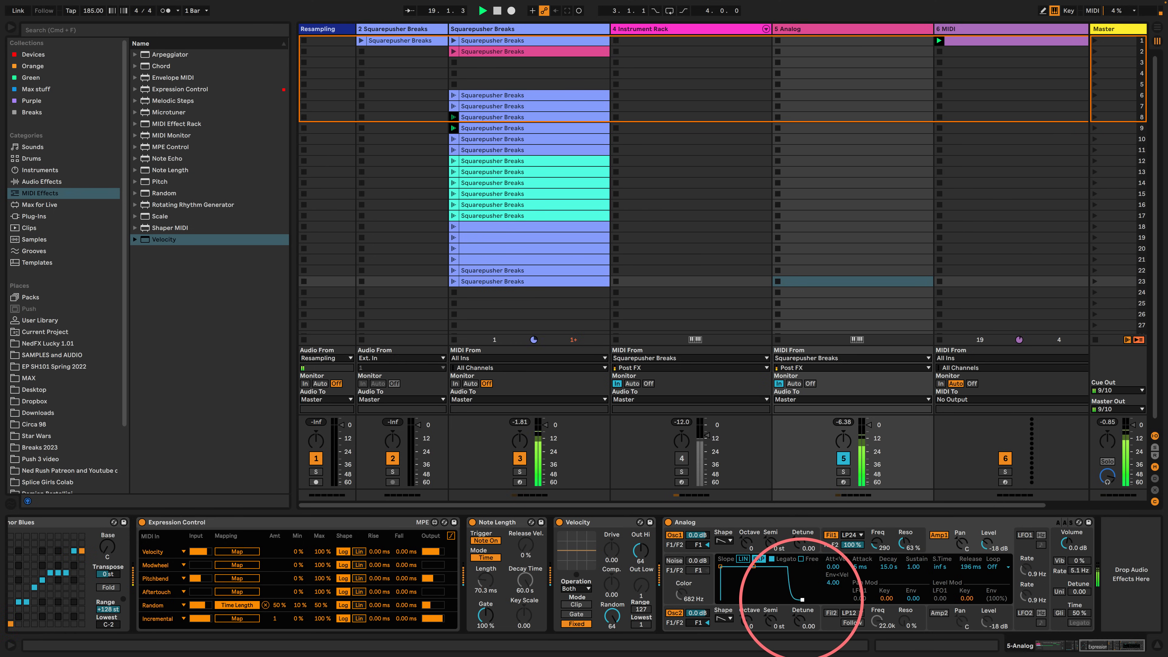
- Give Analog's Filter 1 envelope a 227 ms decay with zero sustain, and set the filter to 443 Hz and 83 % resonance
left_click(831, 535)
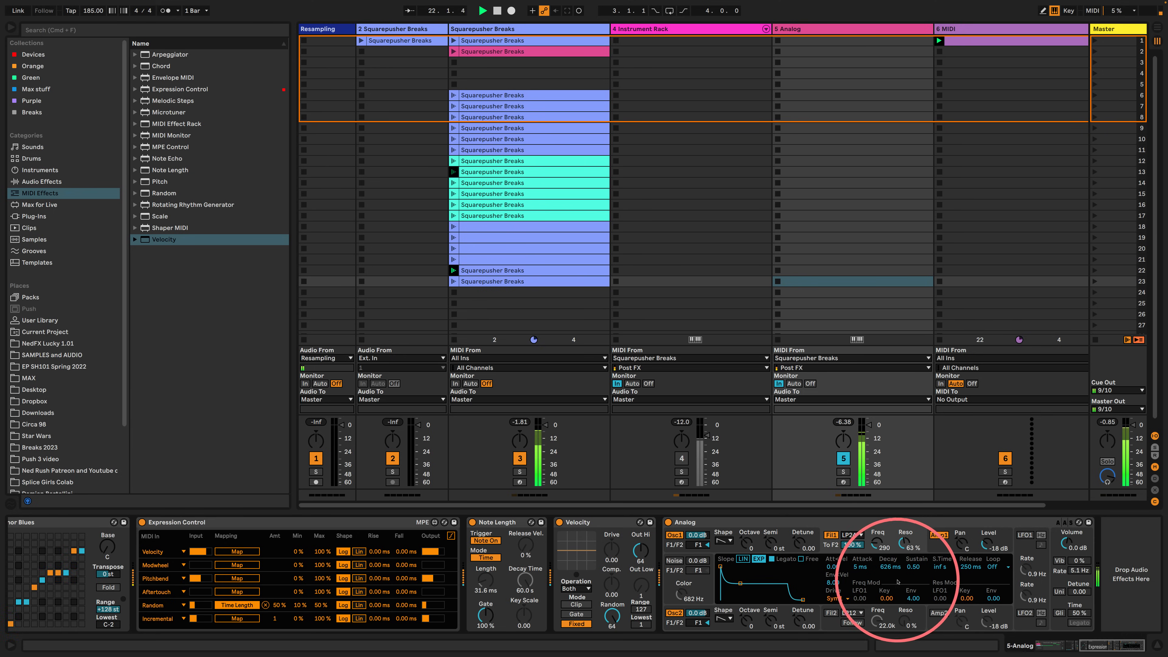
left_click_drag(740, 583, 735, 600)
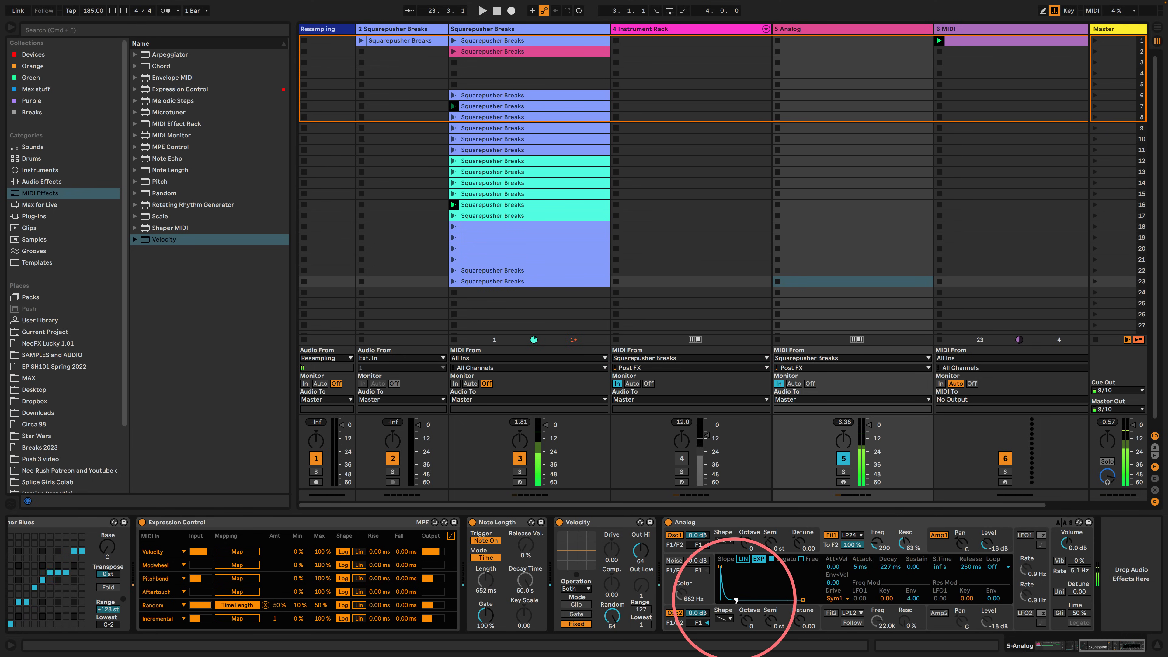
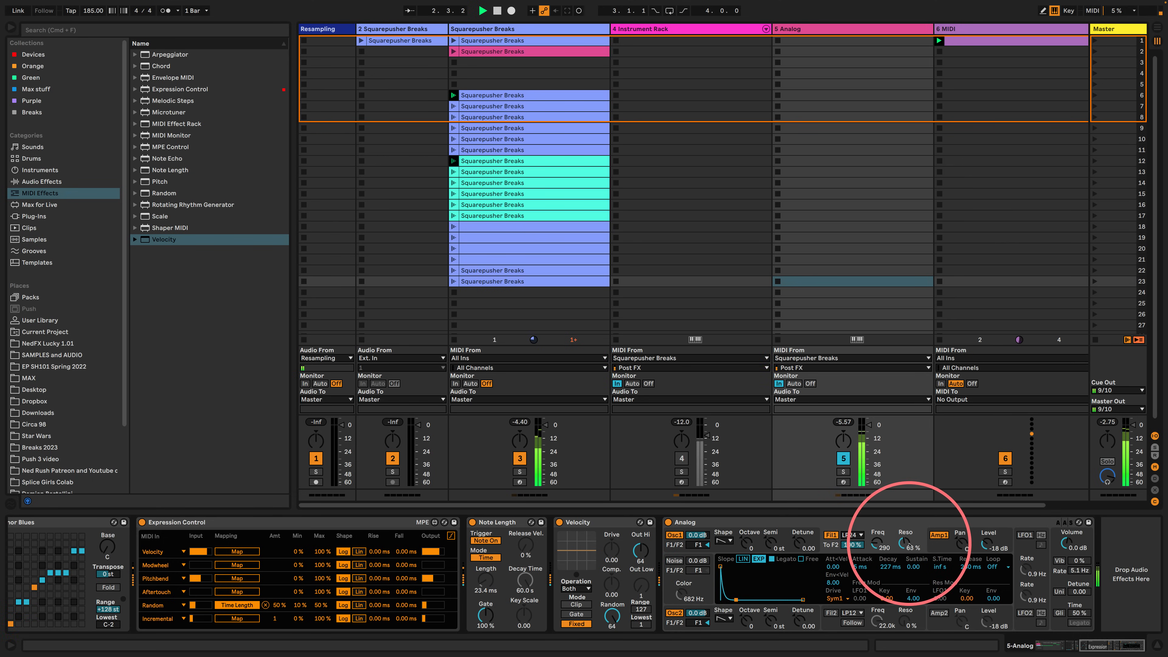
left_click_drag(902, 543, 902, 532)
left_click(877, 543)
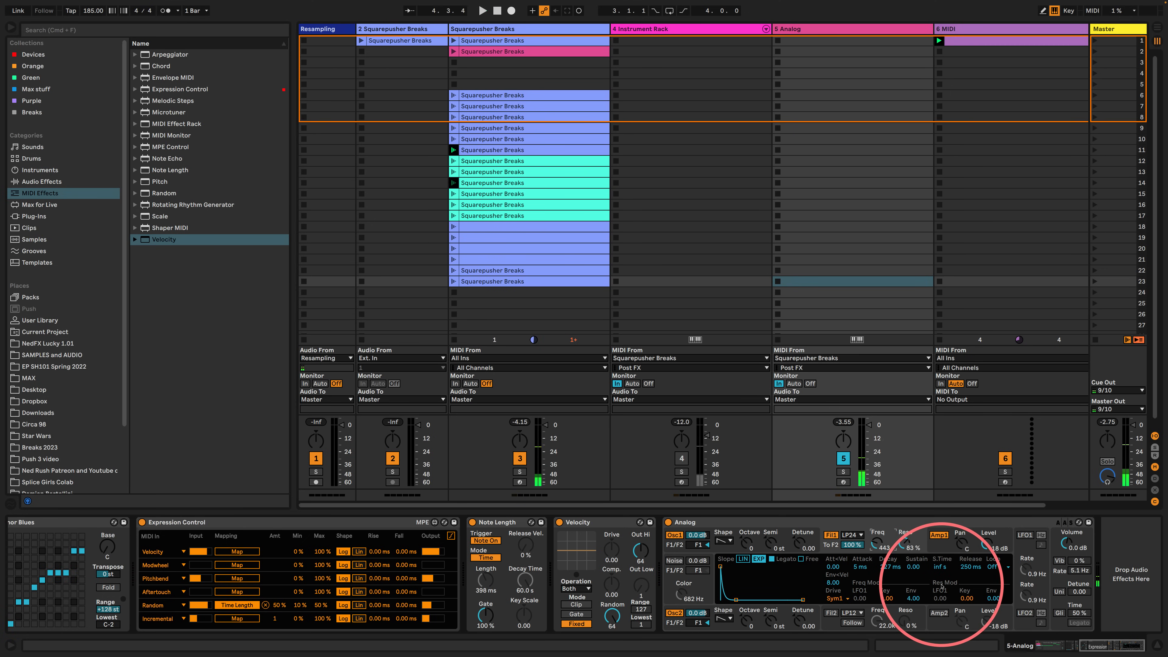
- Enable Analog's LFO 1 tempo-synced at rate 4d with a noise waveform, and set its modulation of Filter 1's resonance to 4.00
left_click(1024, 535)
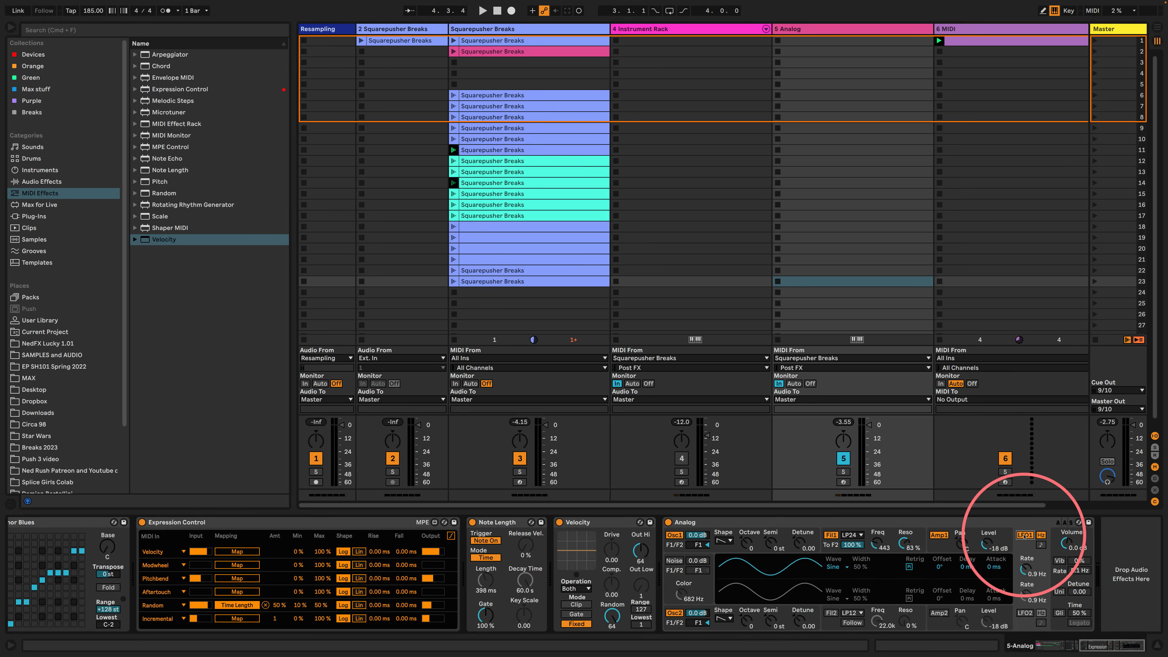
left_click(830, 535)
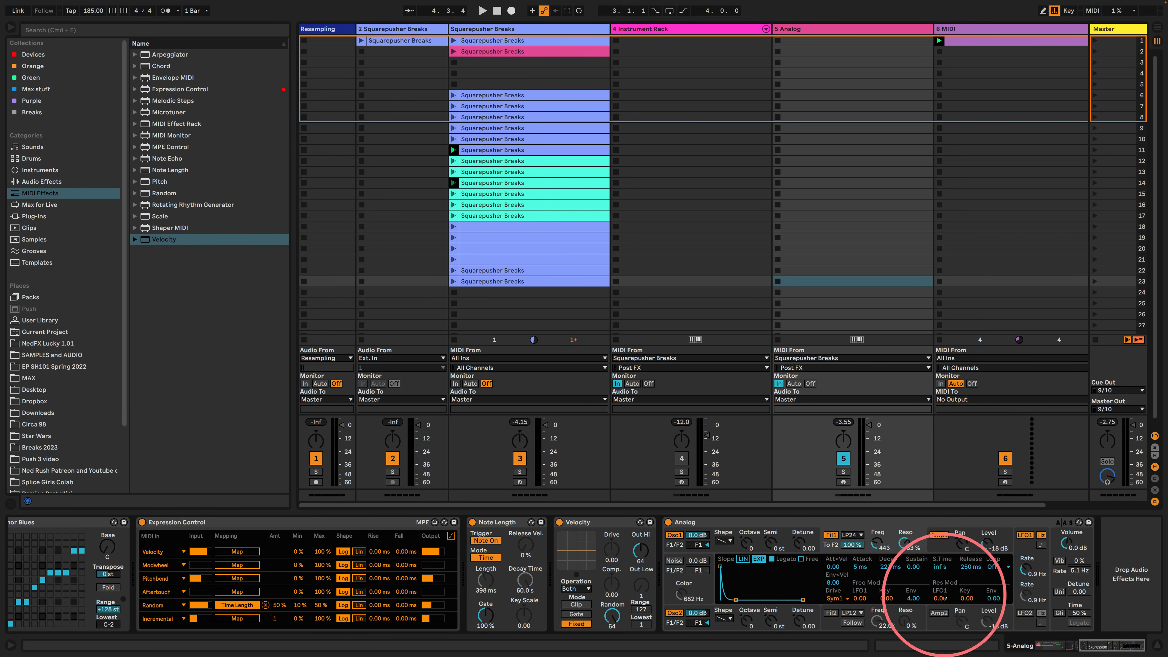
left_click(1041, 545)
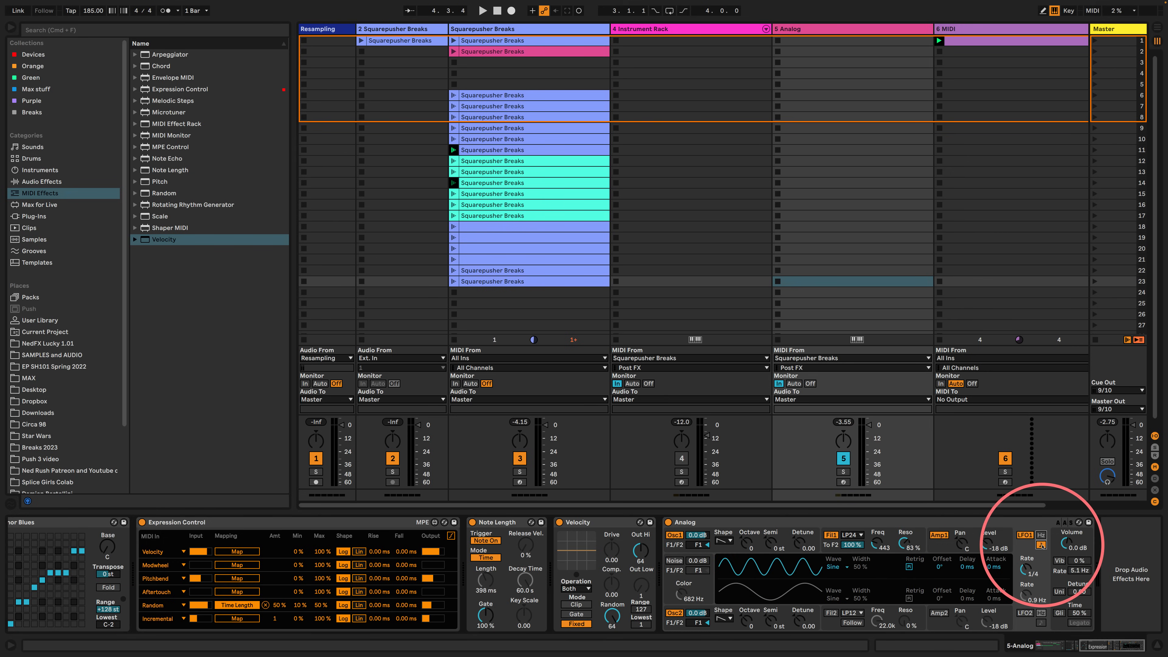
left_click_drag(1026, 570, 1026, 602)
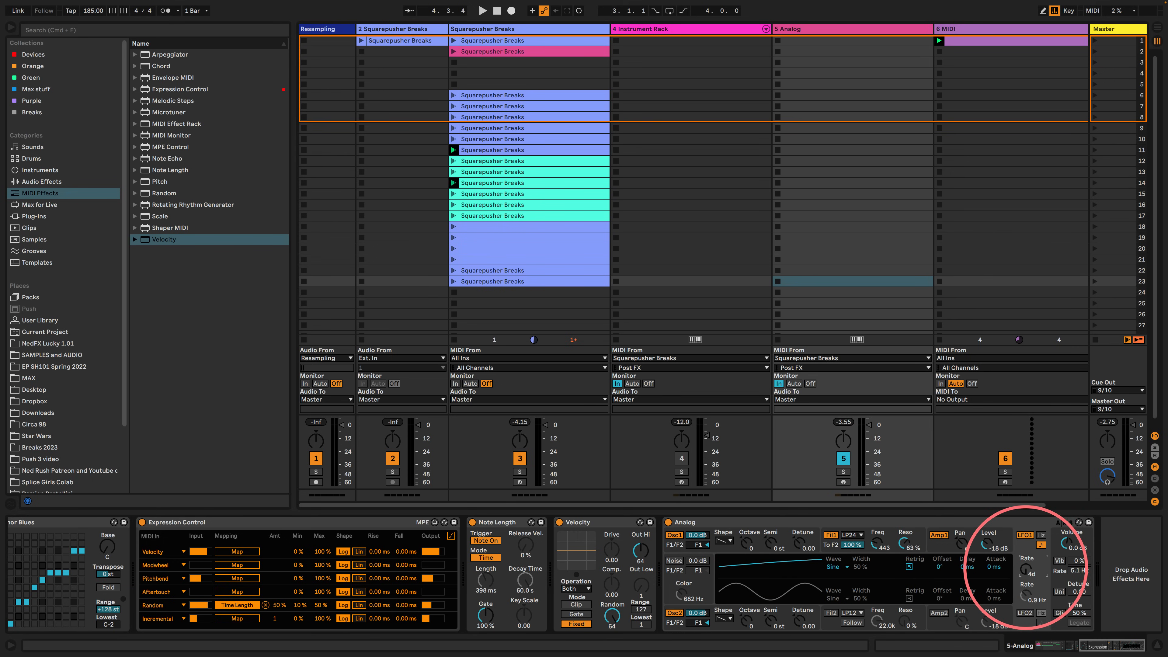
left_click(909, 567)
left_click(835, 567)
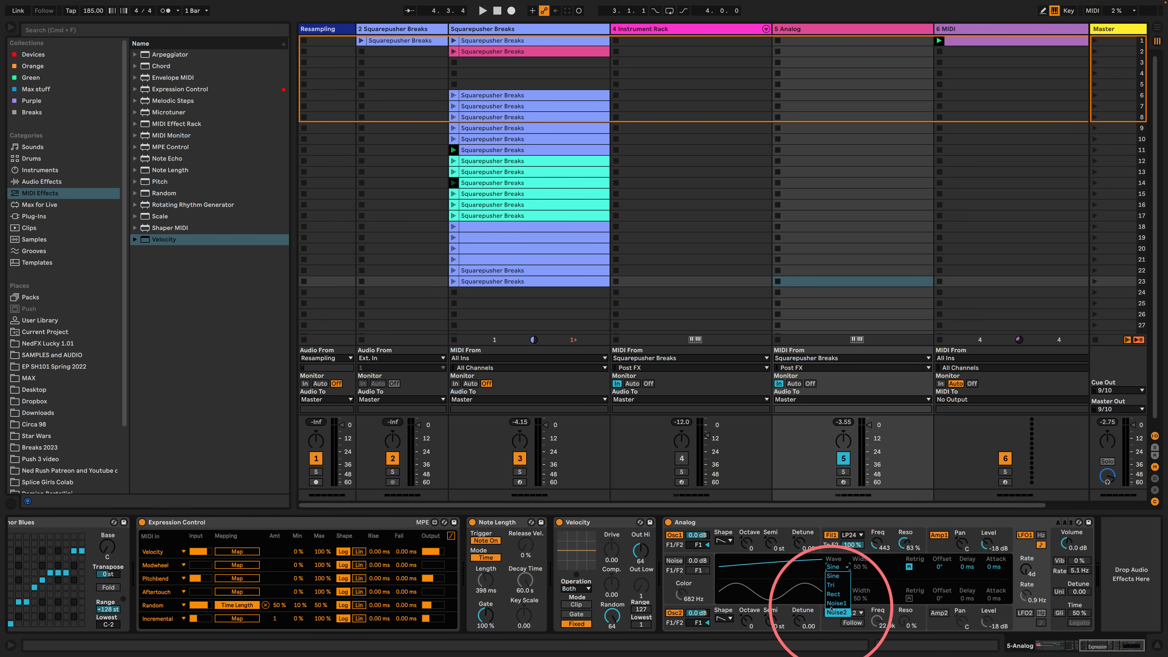
left_click(834, 604)
left_click(830, 546)
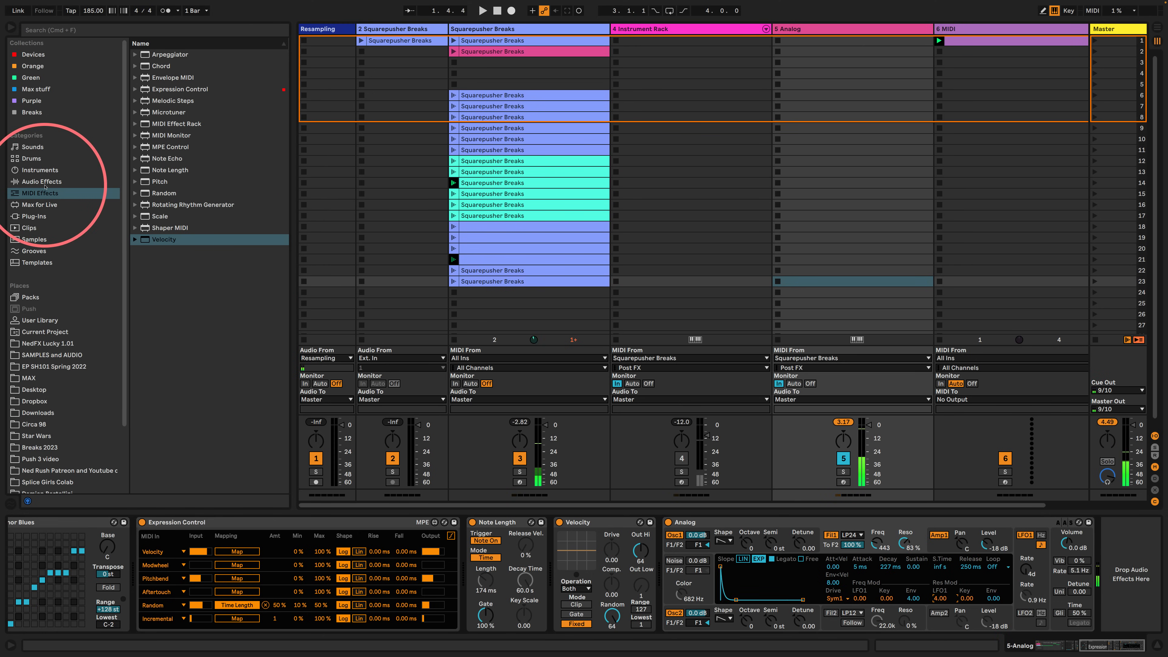
- Insert a Limiter after Analog with a -3.00 dB ceiling, and lower Oscillator 2's octave to -1
left_click(65, 181)
left_click_drag(148, 208, 1126, 566)
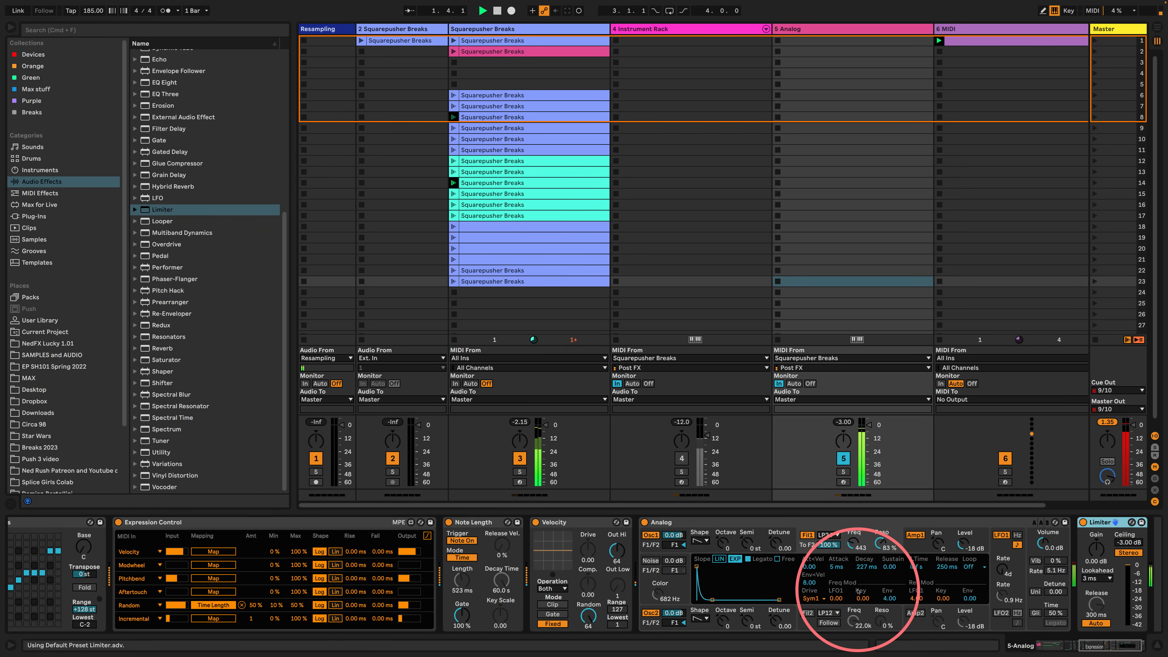
left_click_drag(724, 617, 724, 627)
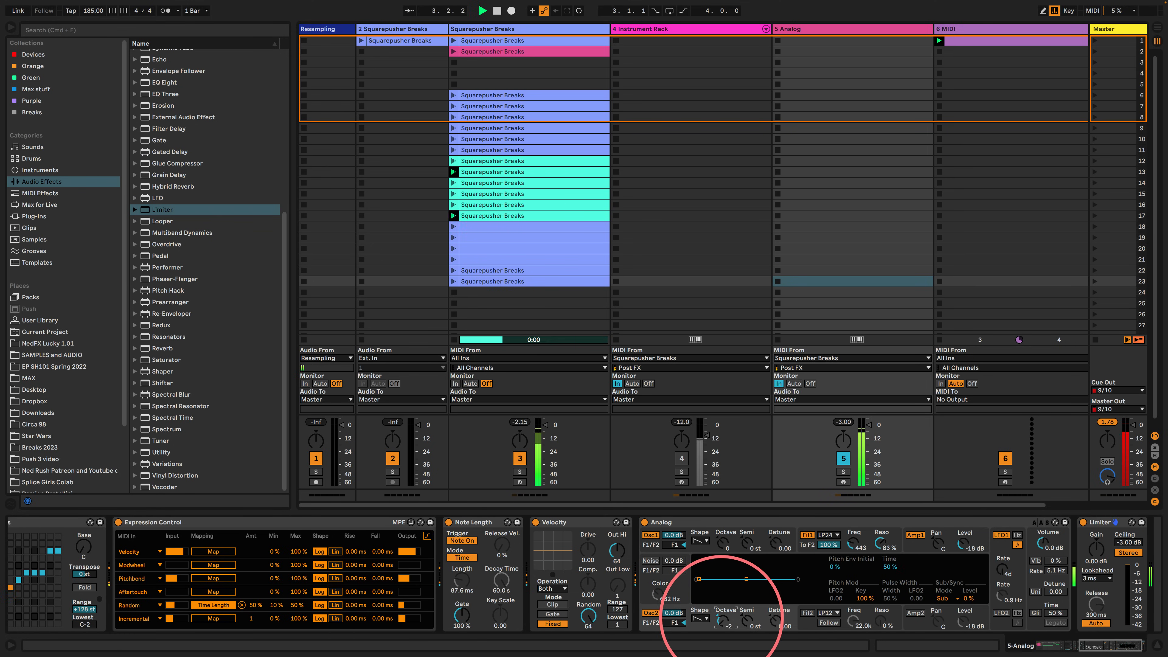
- Set Filter 1's frequency to 925 Hz, its envelope frequency modulation to 1.00 and its envelope decay to 978 ms
left_click(806, 545)
mouse_move(854, 542)
left_mouse_down()
mouse_move(855, 522)
mouse_move(848, 553)
left_mouse_up()
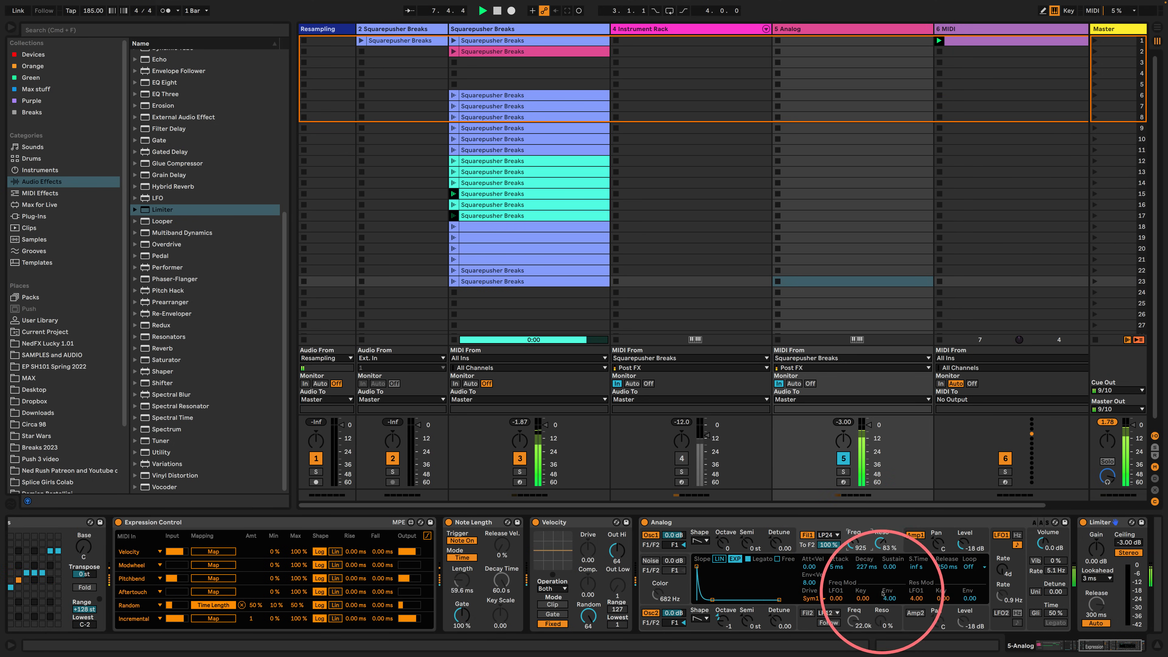
left_click_drag(891, 599, 889, 603)
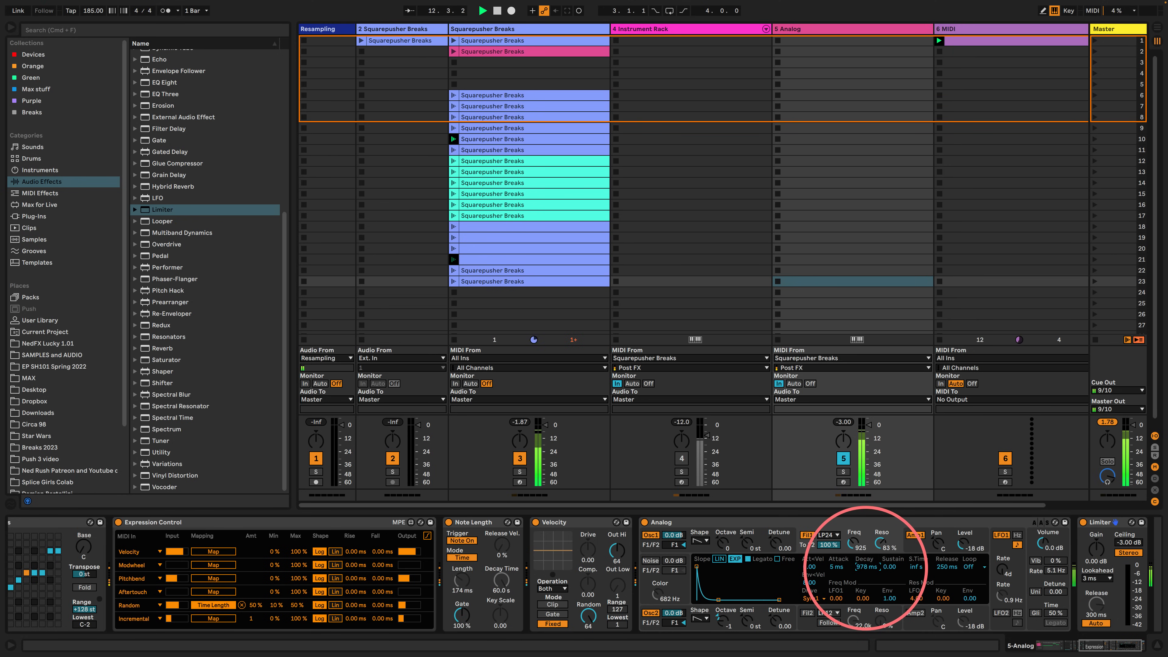
scroll(864, 570, "right", 3)
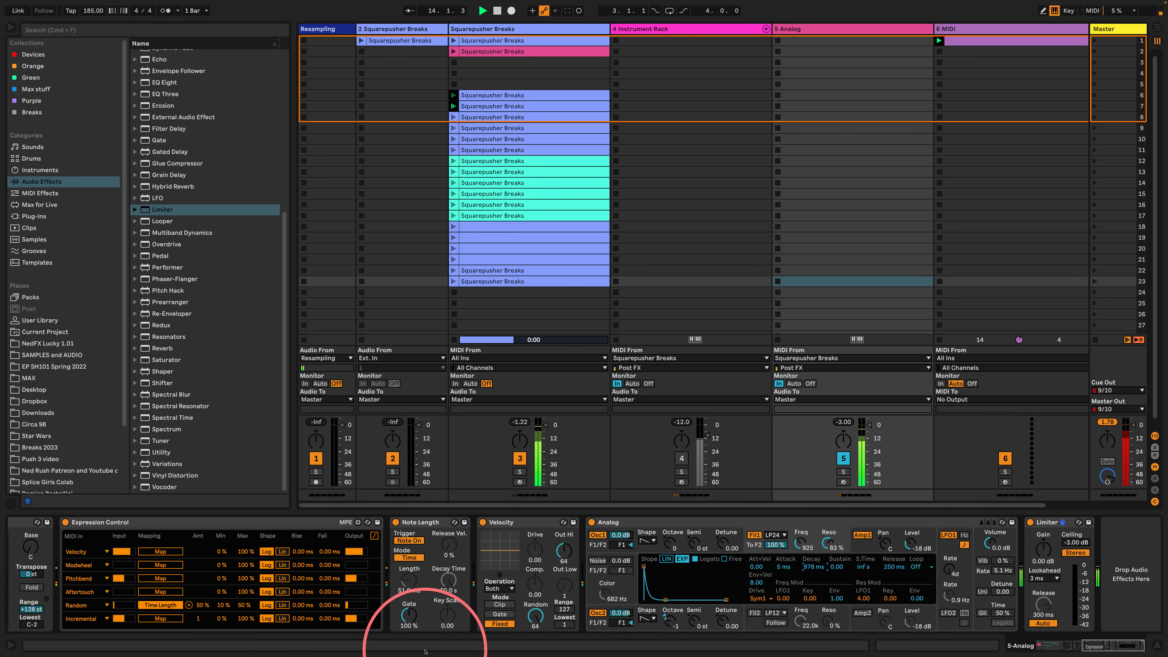
- Set Expression Control's last modulation source to Random and map it to the decay of Analog's Filter 1 envelope
left_click(92, 619)
left_click(83, 581)
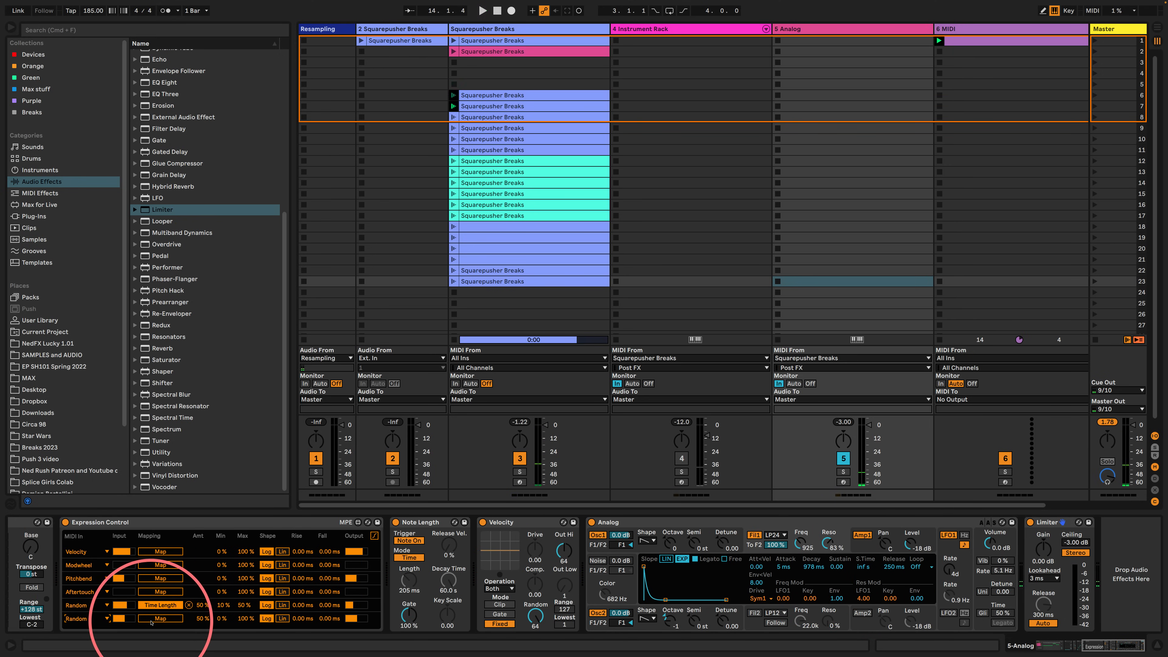
left_click(152, 619)
left_click(812, 567)
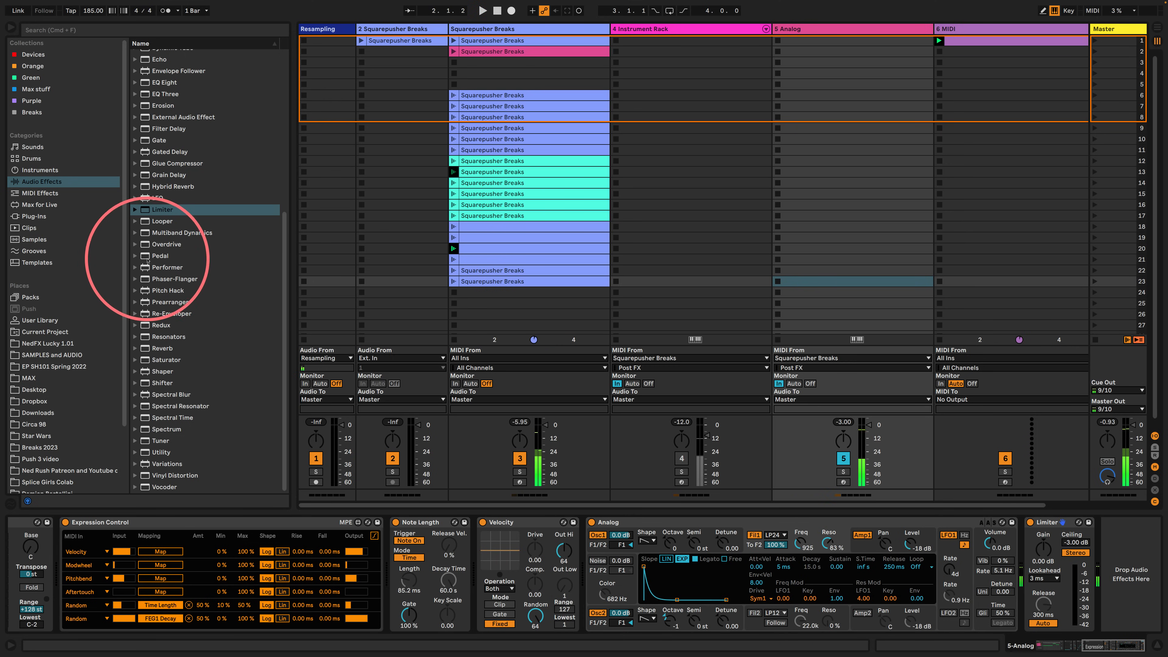
- Insert a Pedal between Analog and the Limiter, in Distort mode with Bass at 100 % and Sub enabled
left_click(157, 255)
left_click_drag(781, 387, 1048, 541)
key("space")
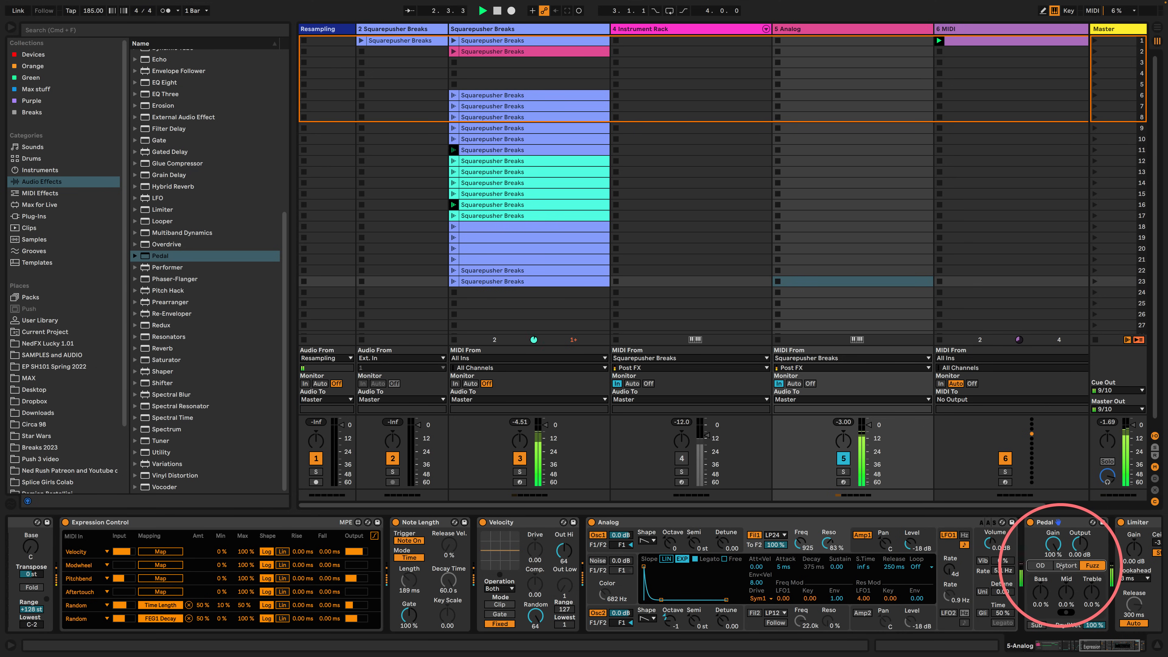
left_click(1066, 565)
left_click_drag(1041, 591, 1041, 584)
left_click(1037, 625)
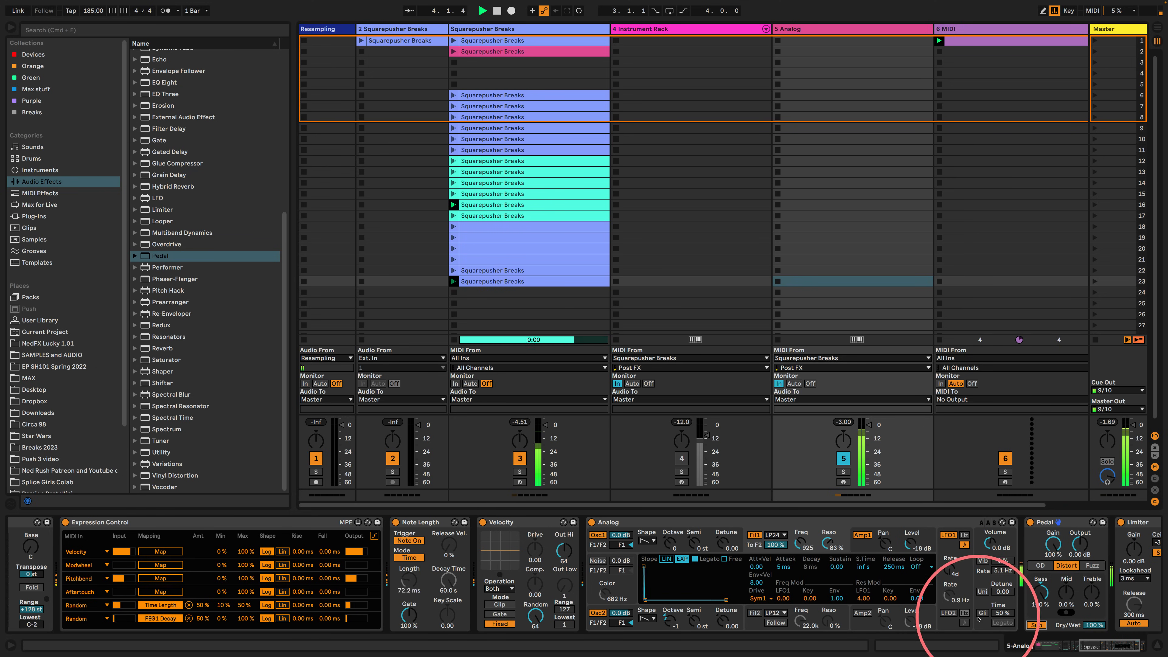
- Set Analog's Amp 1 envelope decay to 1.99 s, and set Filter 1 to 750 Hz and 52 % resonance
scroll(952, 554, "right", 4)
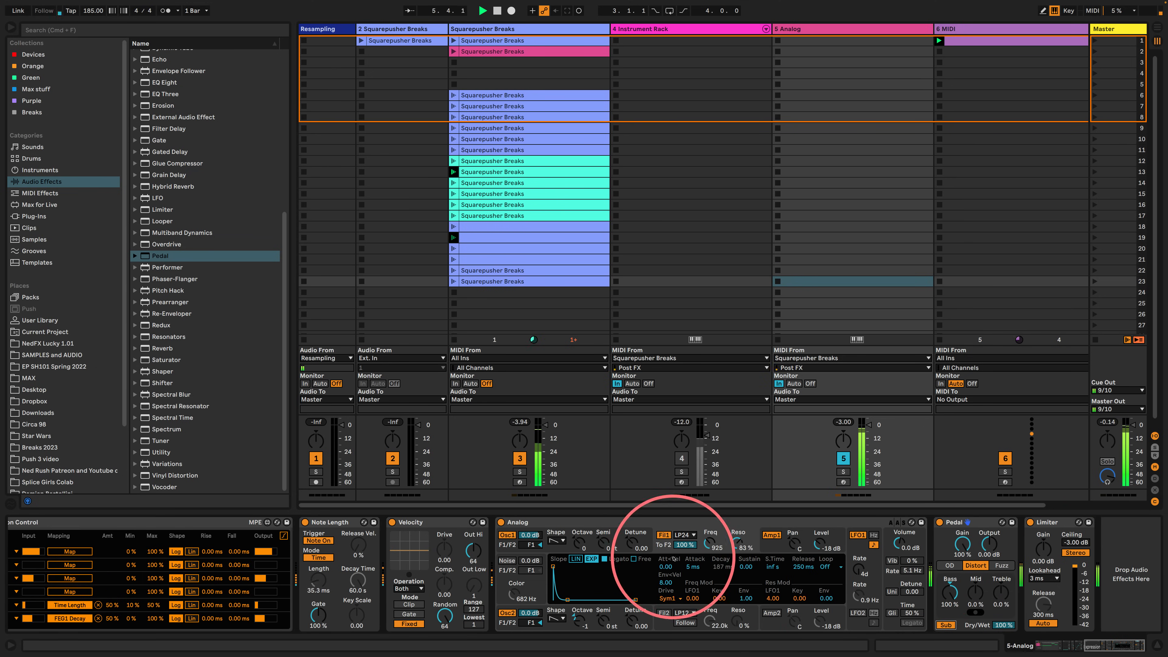
left_click(770, 545)
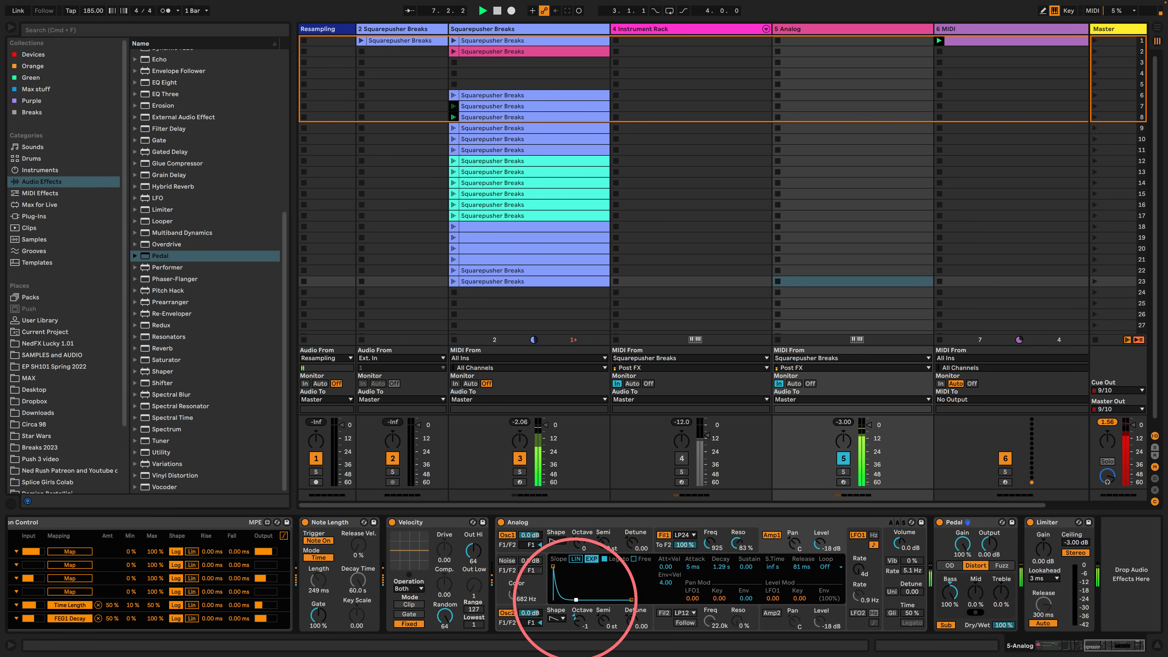
left_click_drag(575, 599, 578, 600)
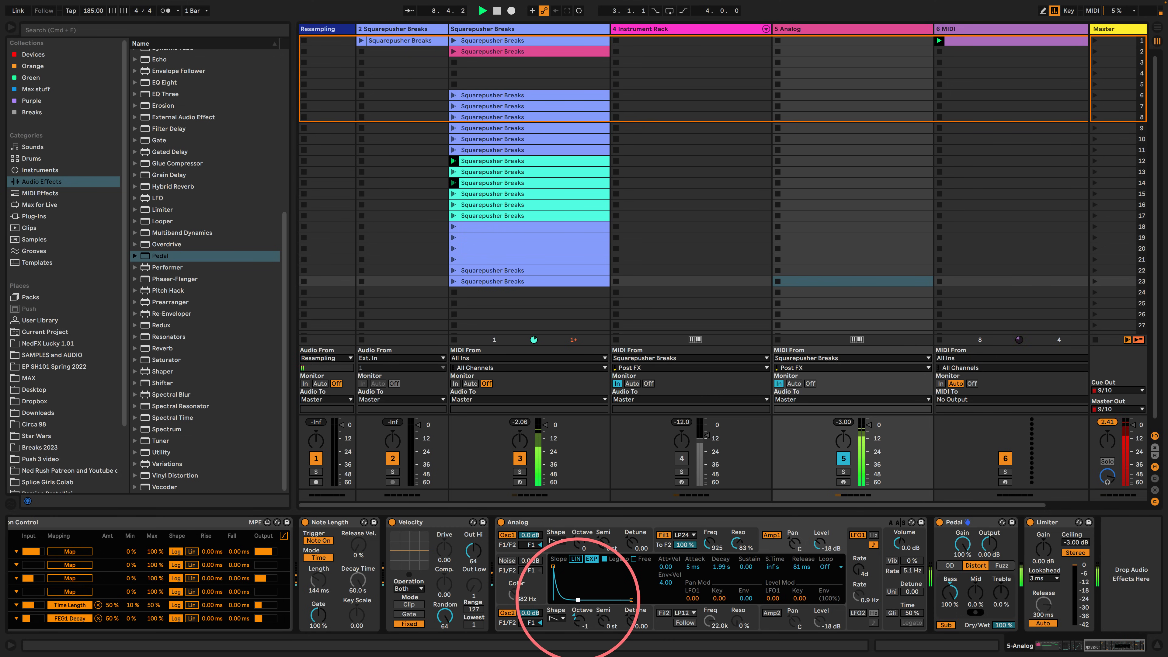
left_click(659, 547)
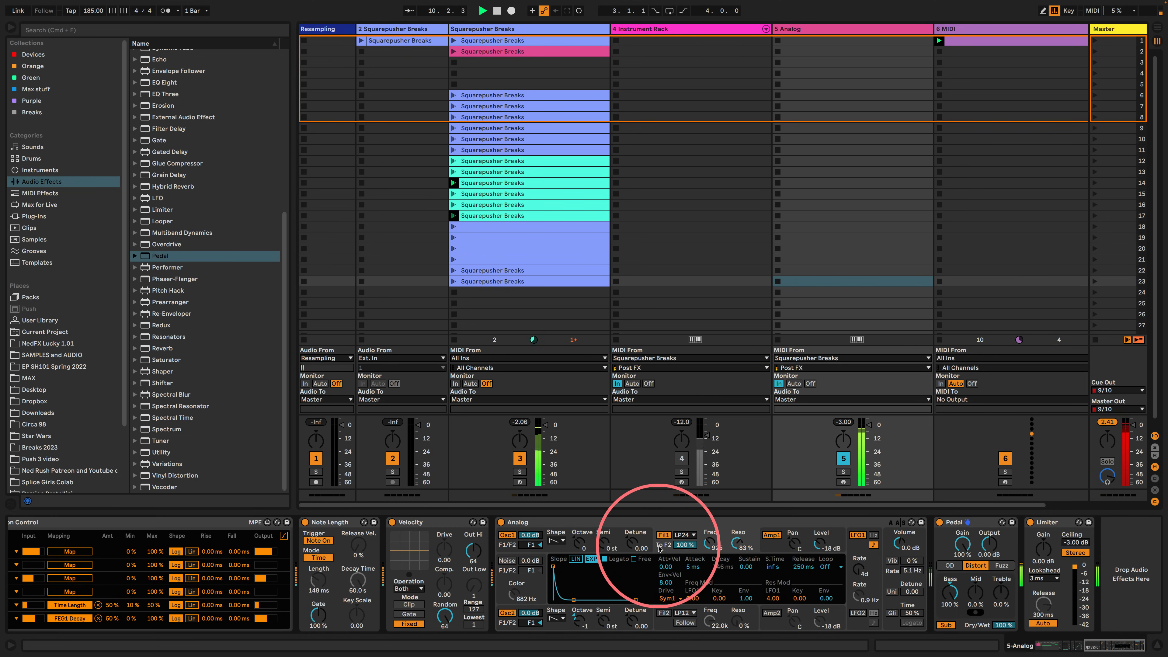
mouse_move(737, 544)
left_mouse_down()
mouse_move(738, 559)
mouse_move(709, 559)
mouse_move(739, 542)
left_mouse_up()
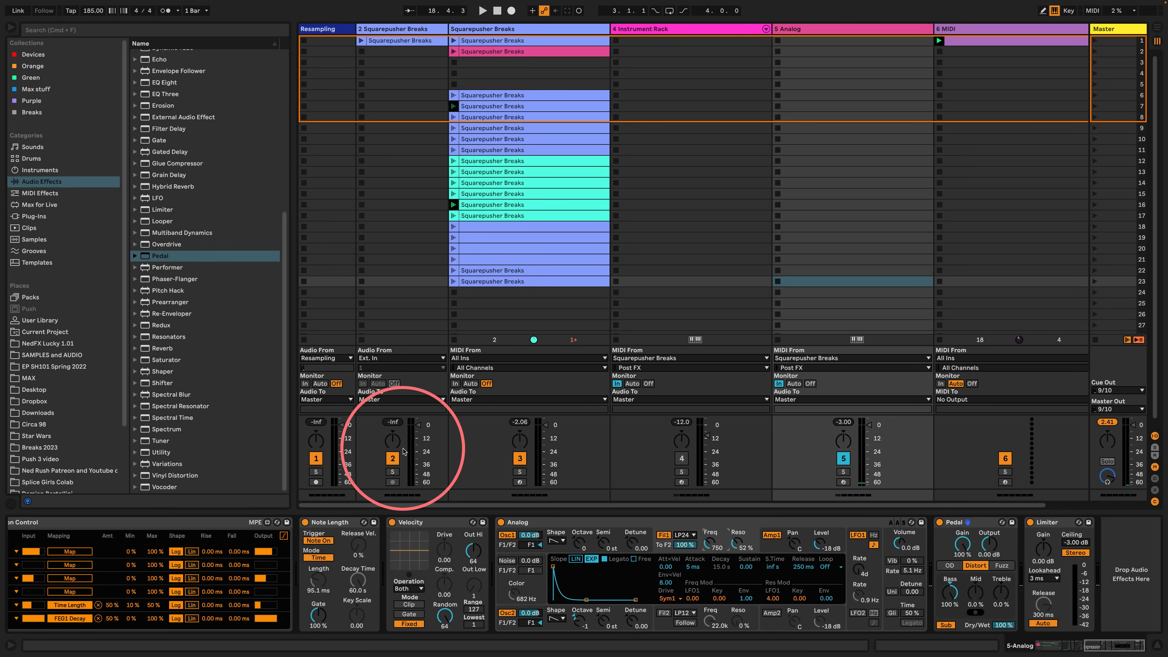
- Insert a Redux between the Pedal and the Limiter on the Analog track
key("space")
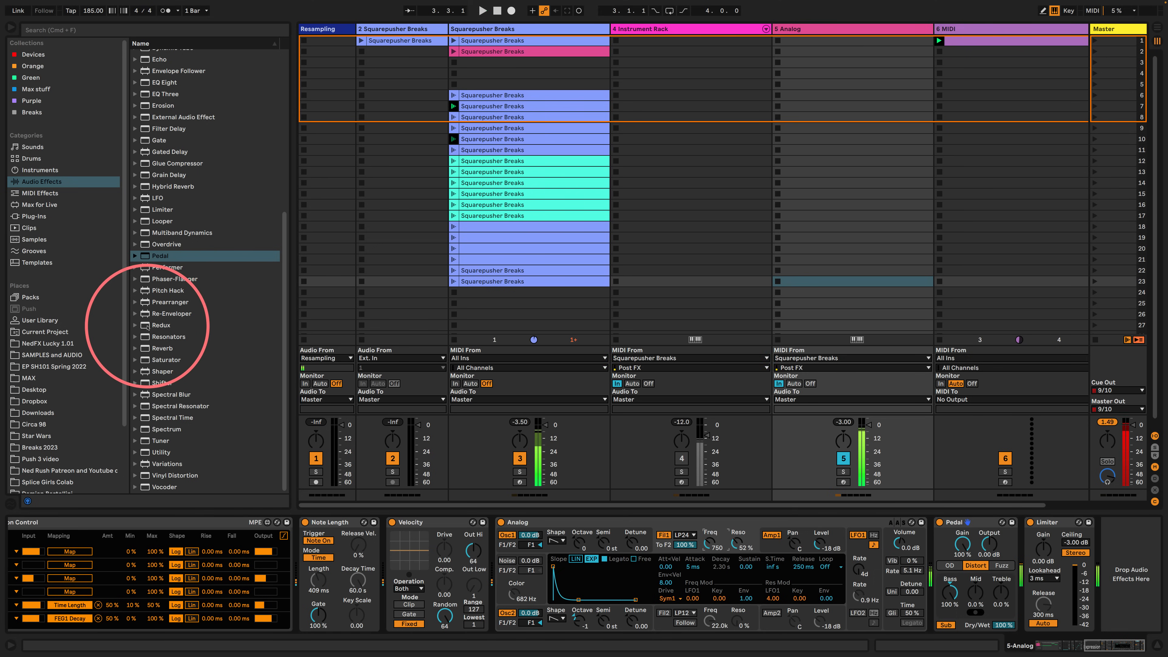
left_click(161, 325)
left_click_drag(971, 557, 1063, 550)
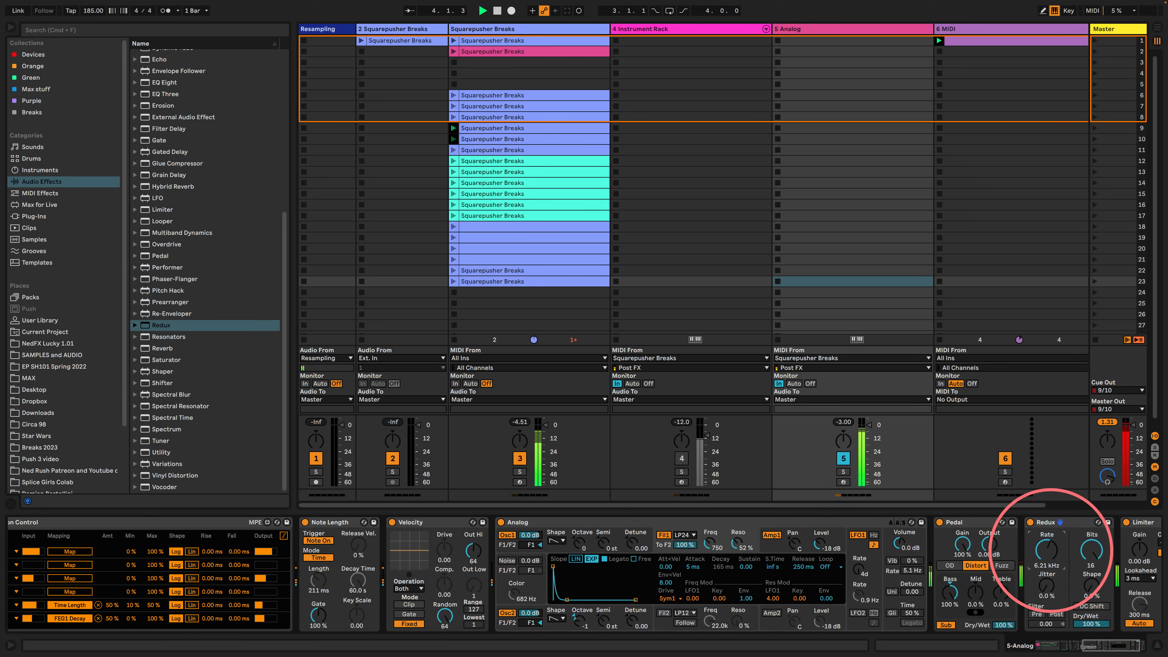
left_click_drag(1102, 645, 1119, 646)
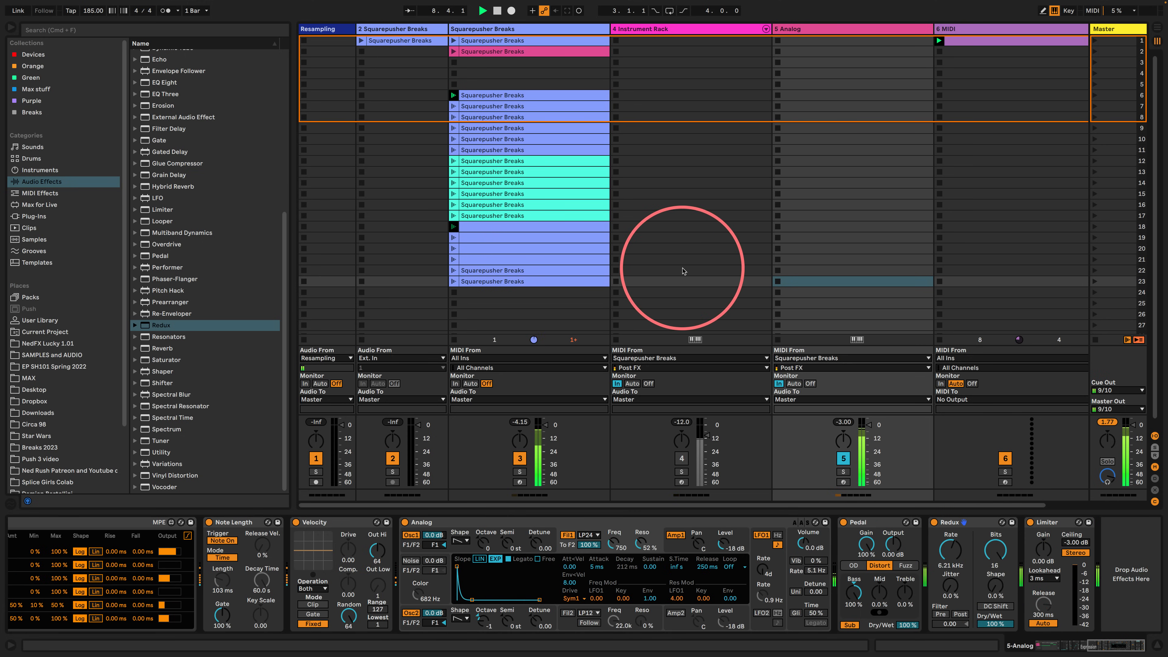
- Activate the Instrument Rack track, deactivate the Analog track, and narrow both tracks in the session
left_click(681, 458)
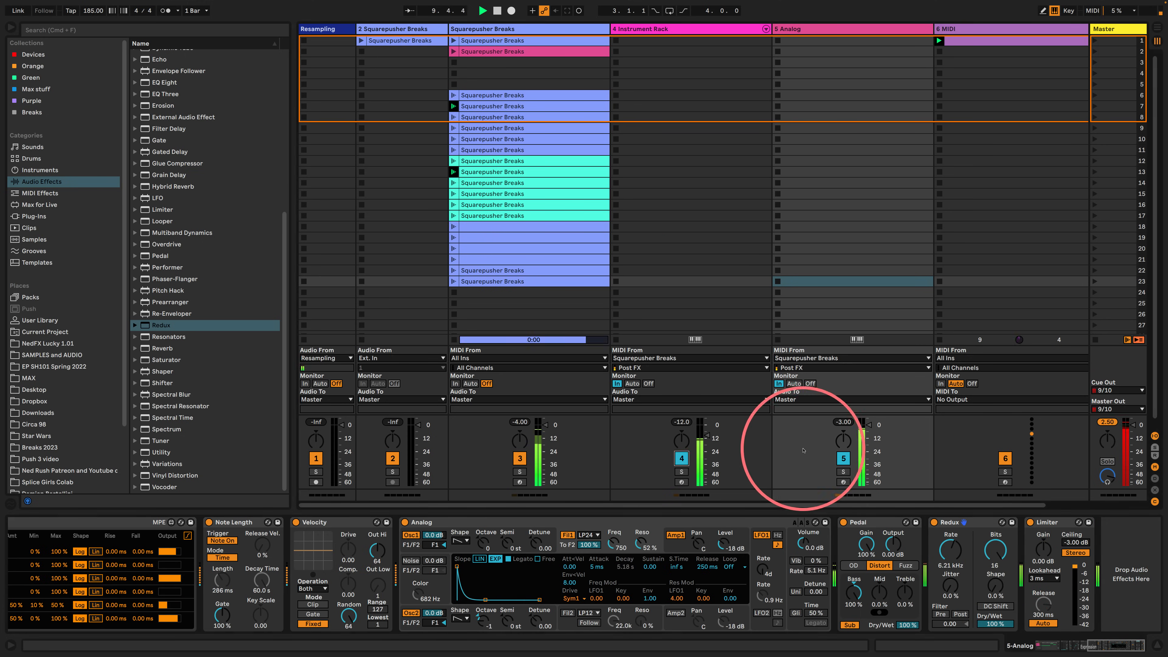
left_click(844, 458)
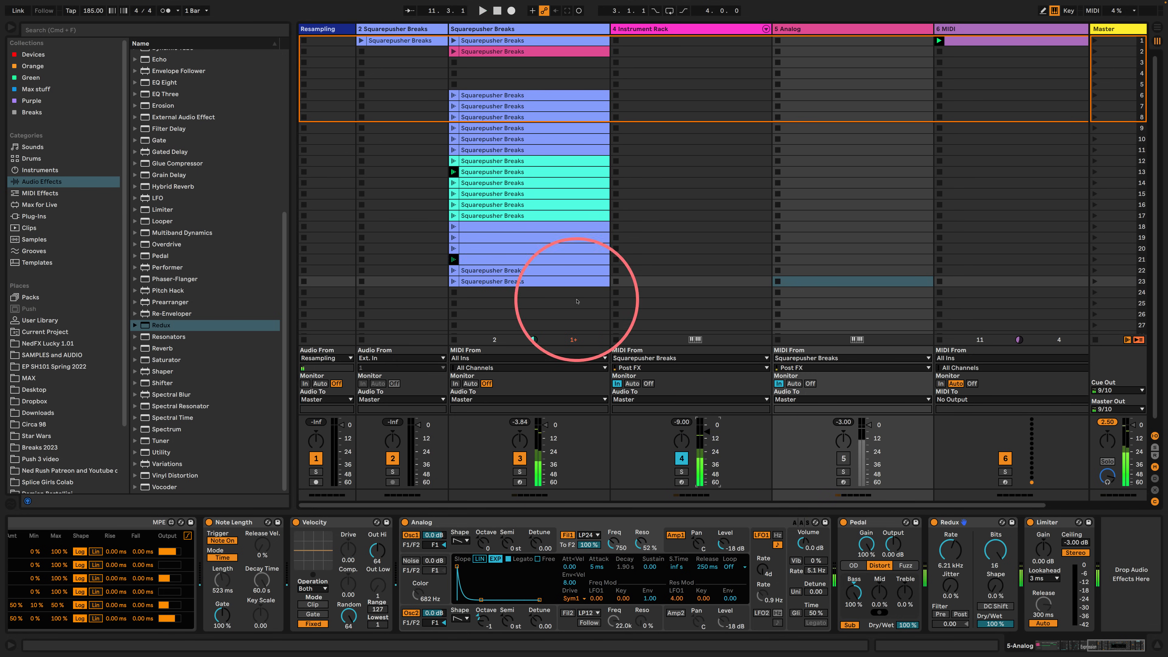
left_click(669, 29)
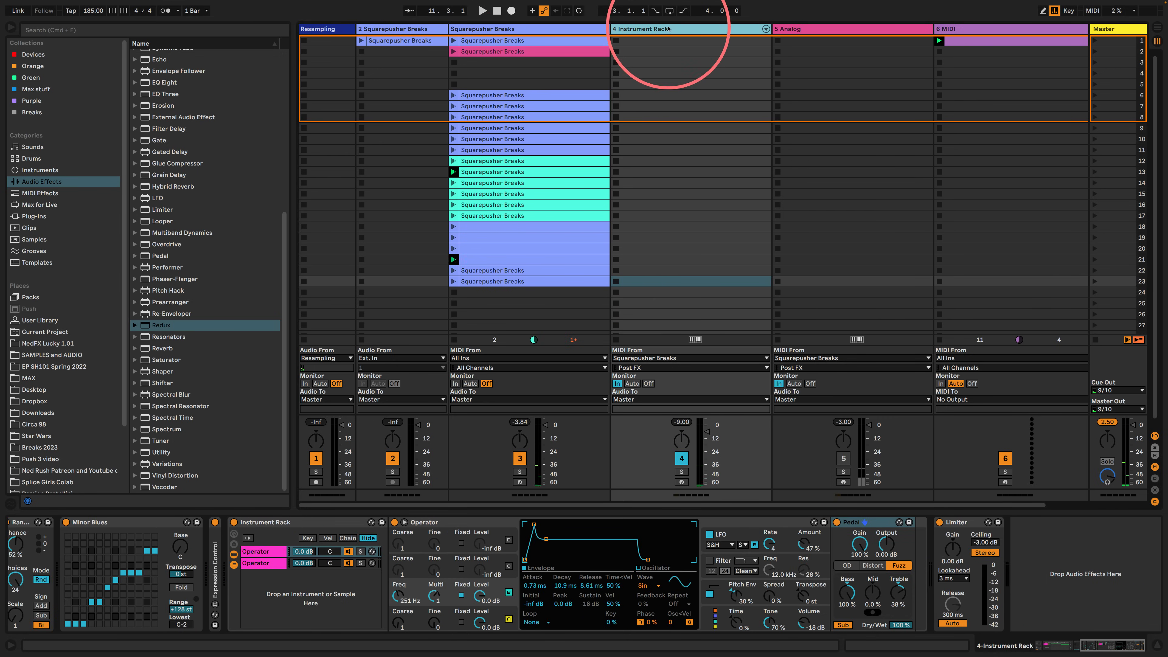
left_click(820, 29, "shift")
left_click_drag(935, 31, 795, 31)
- Rename the Instrument Rack track as FM and the Analog track as Acid
left_click(666, 30)
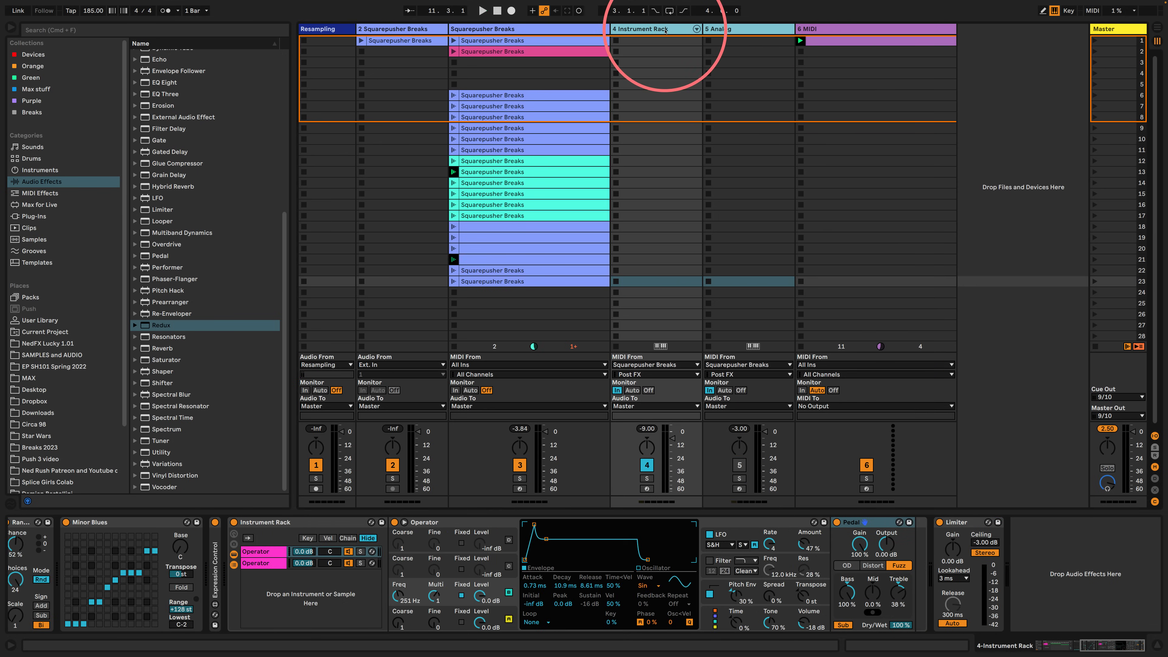
type("FM")
key("Tab")
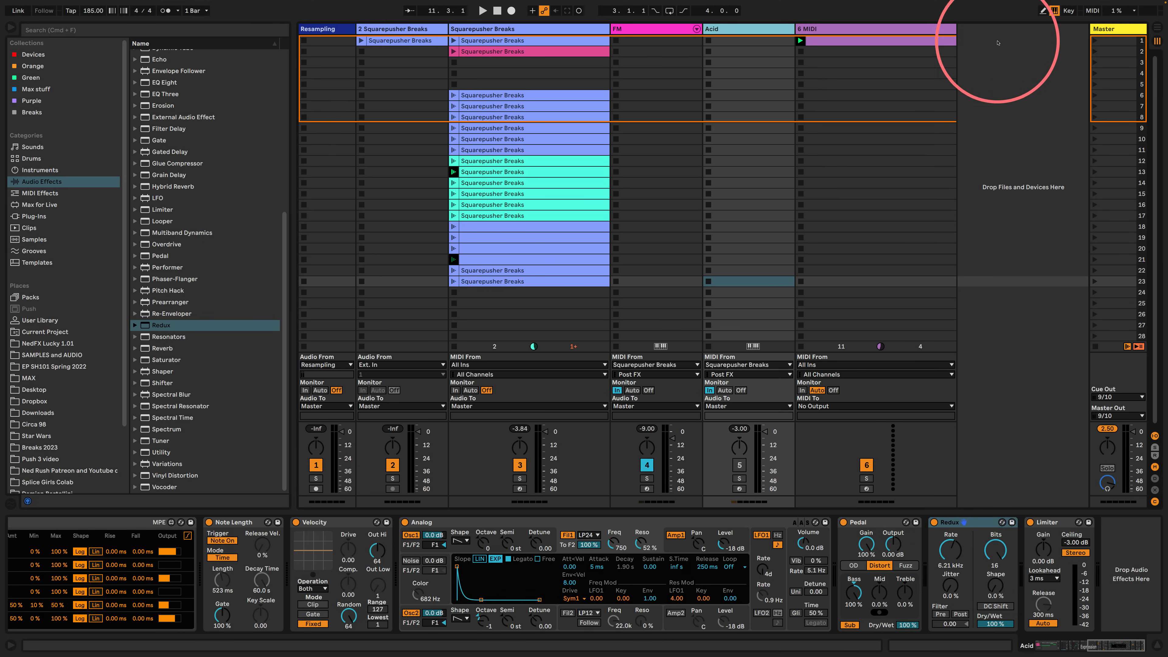
- Insert a MIDI track named Bass switch after Acid, with an empty clip in its first slot
left_click(982, 66)
key("super+shift+t")
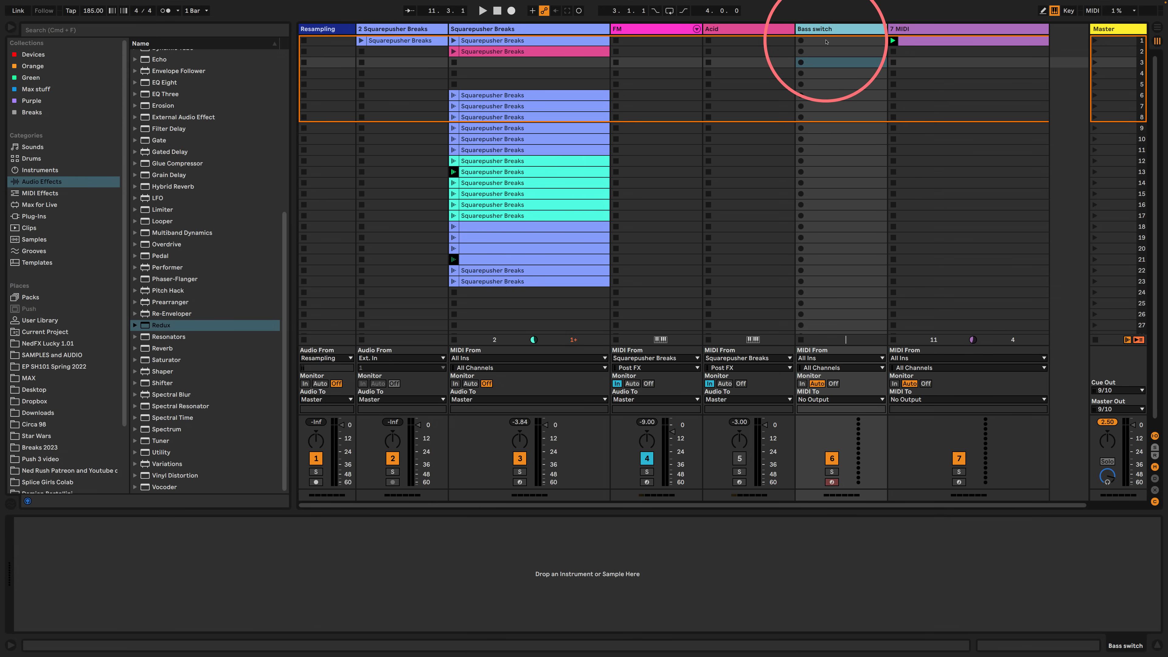
- Check the Envelope MIDI settings on the last MIDI track, and add a new Envelope MIDI to the Bass switch track
left_click(910, 30)
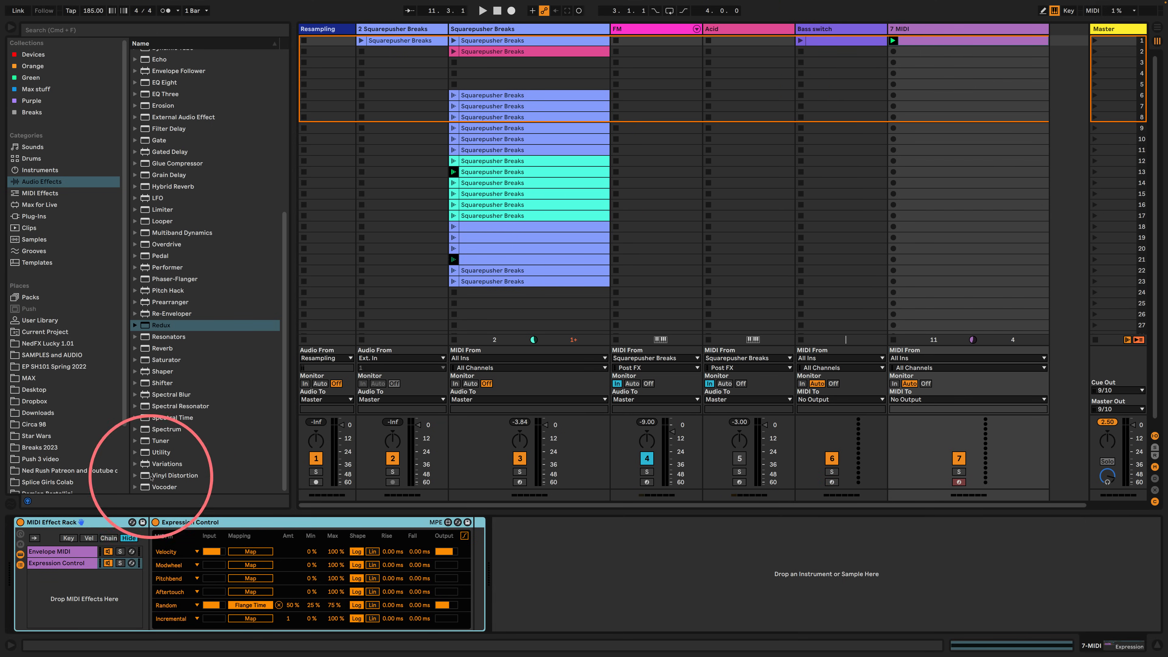
left_click(51, 552)
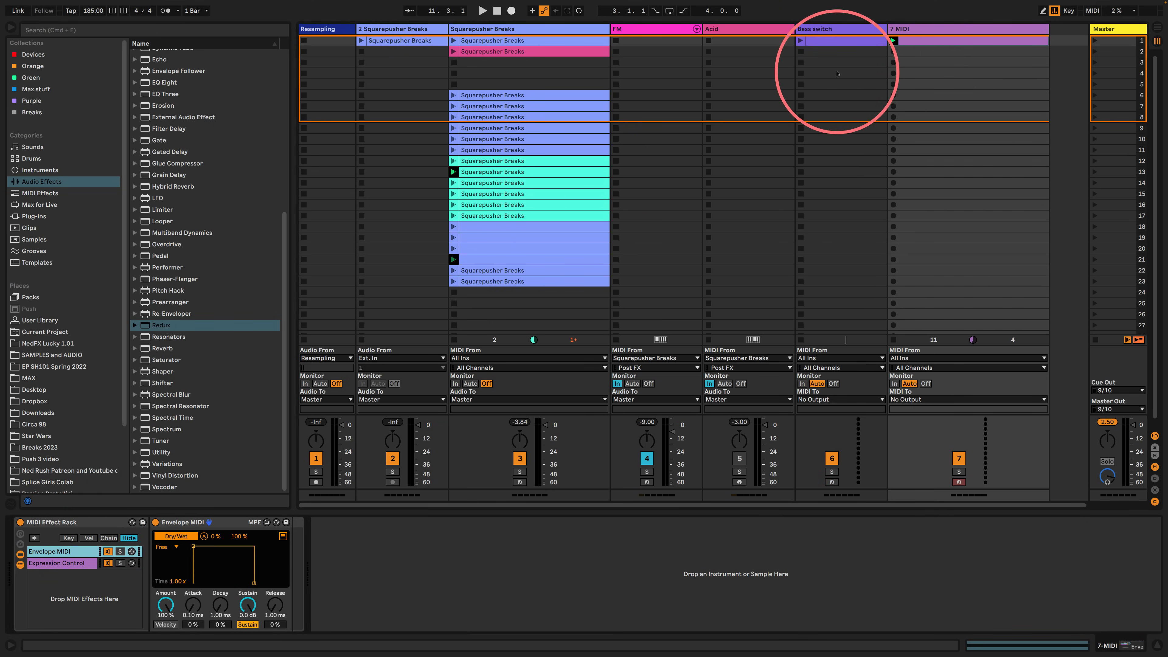
left_click(823, 42)
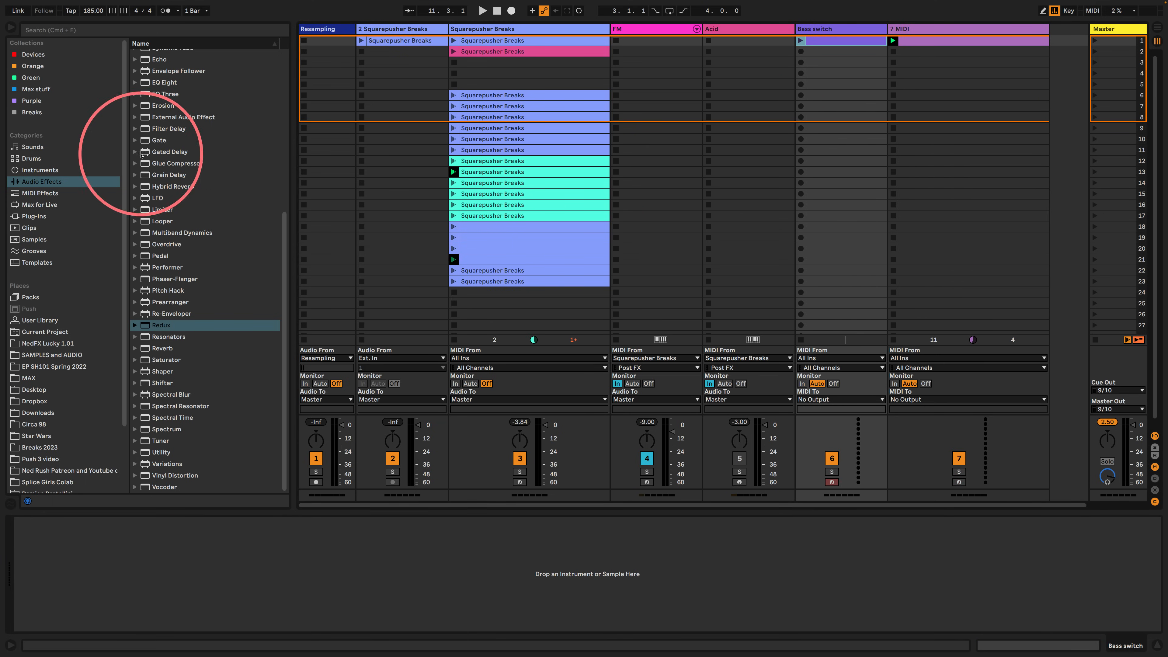
left_click(41, 192)
left_click_drag(144, 76, 152, 558)
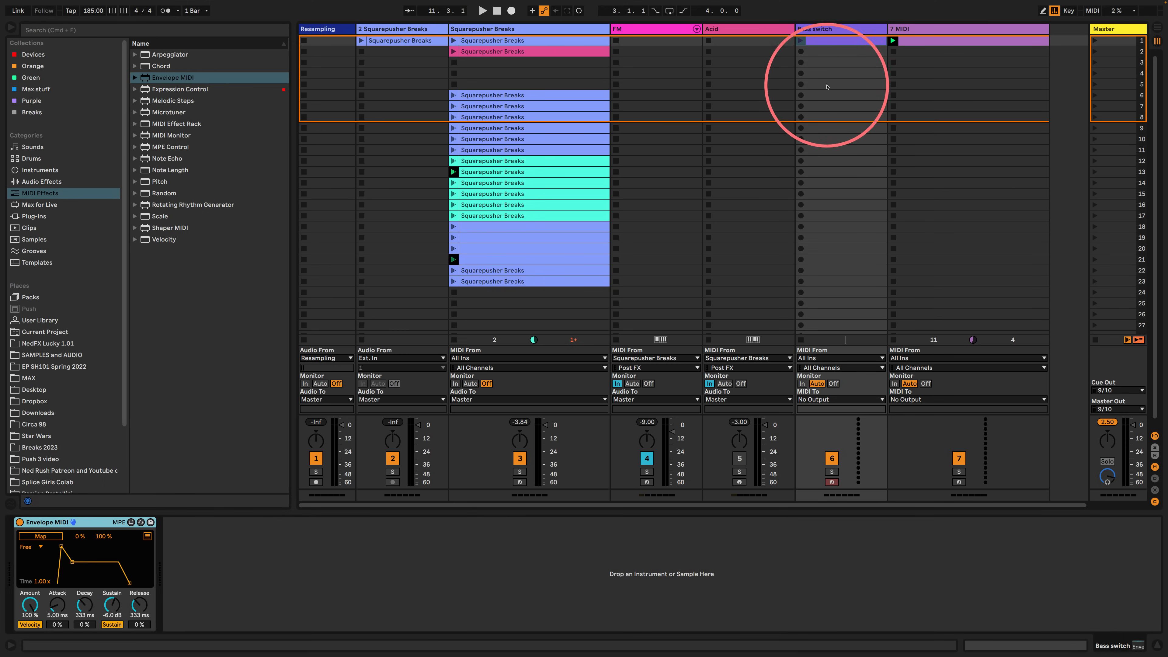
- Add a C#3 note filling the Bass switch clip, double the clip's length to two bars, and launch it
left_click(829, 40)
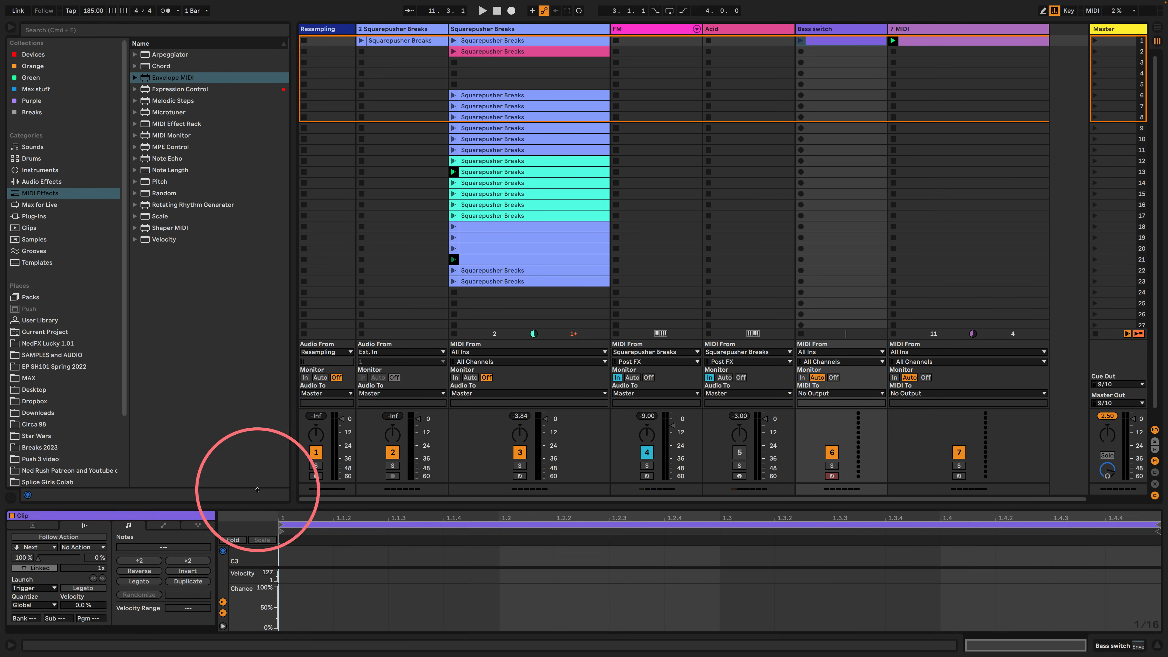
left_click_drag(258, 504, 259, 270)
double_click(279, 444)
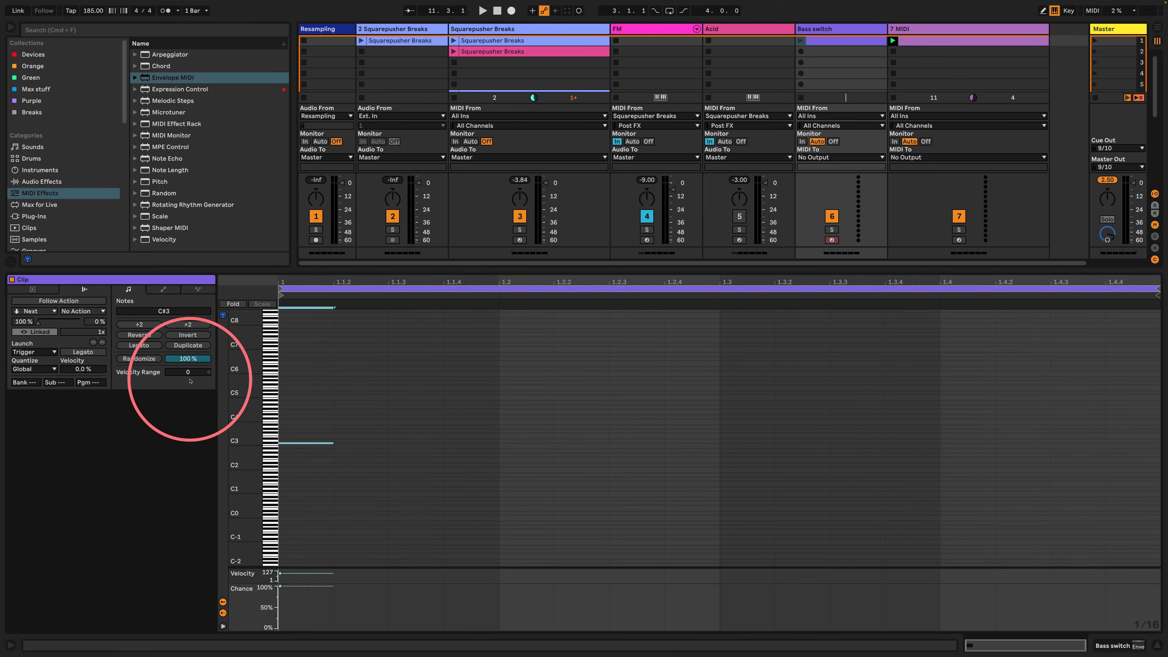
left_click(134, 345)
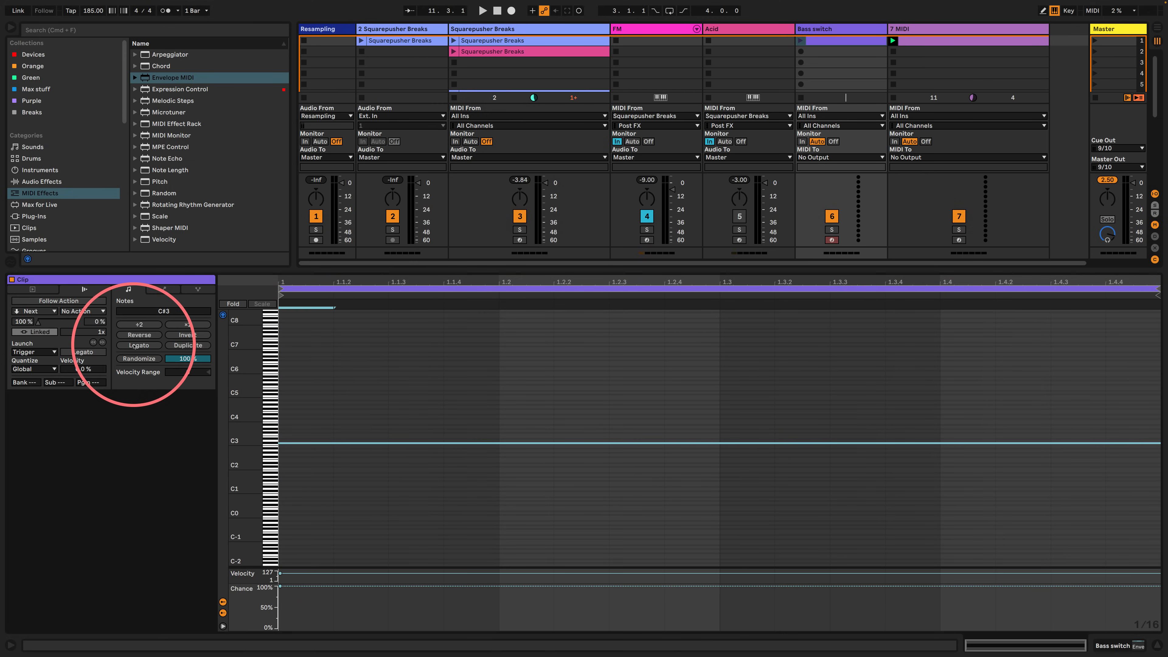
left_click(381, 289)
left_click(193, 324)
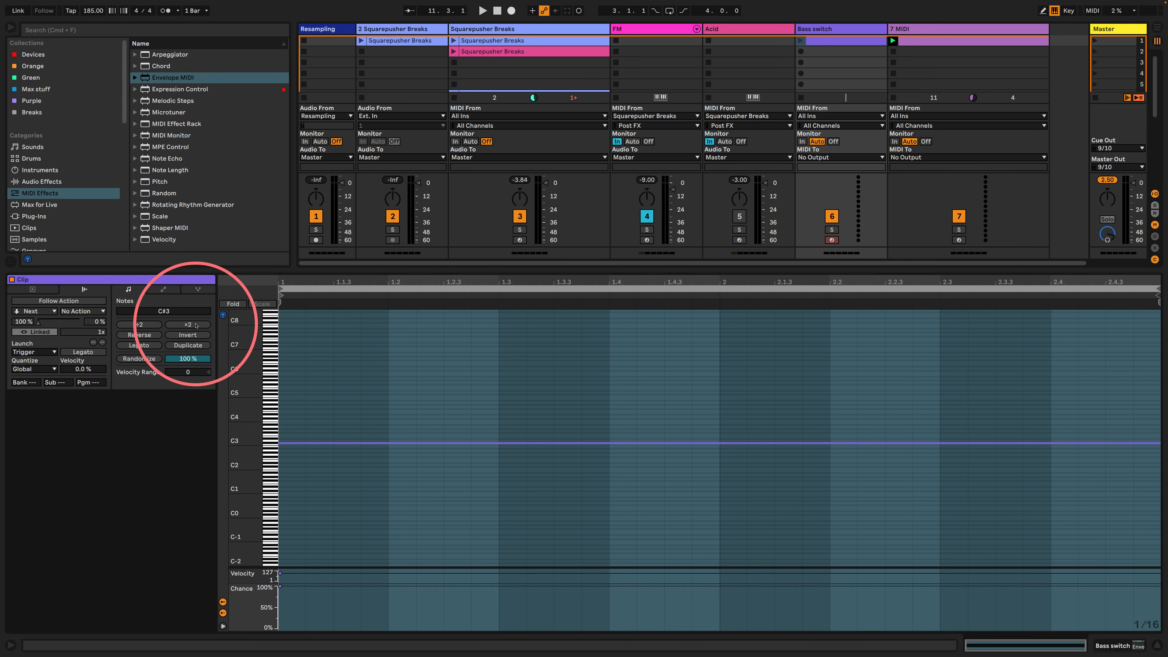
left_click(800, 40)
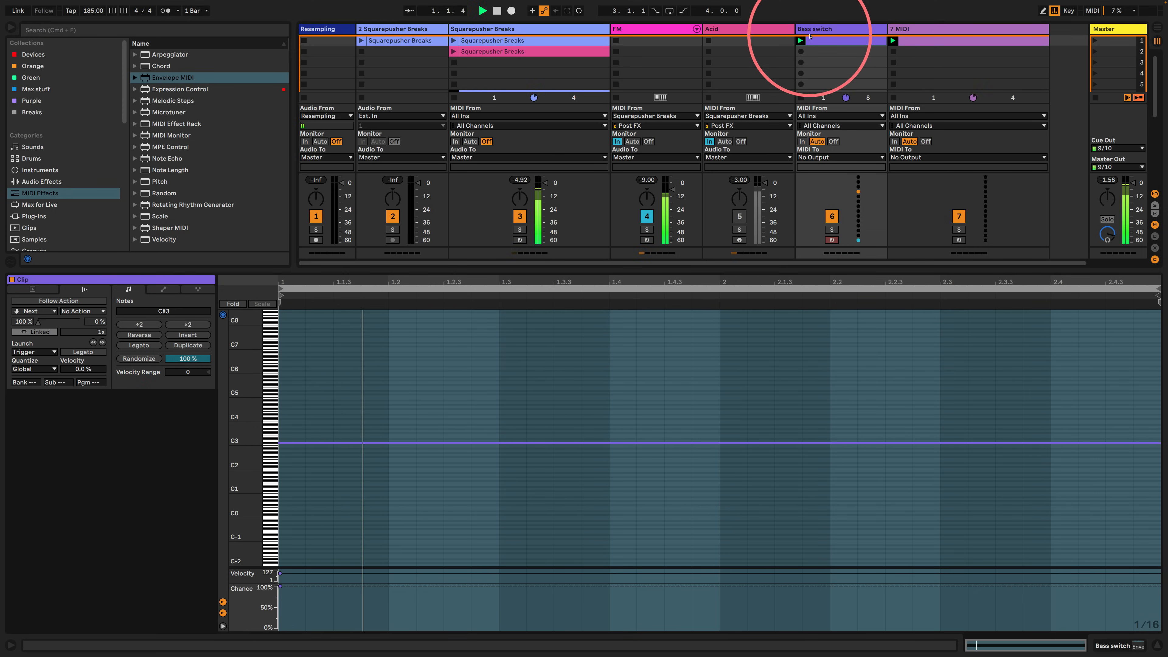
- Map the Bass switch track's Envelope MIDI to the FM track's activator
double_click(813, 30)
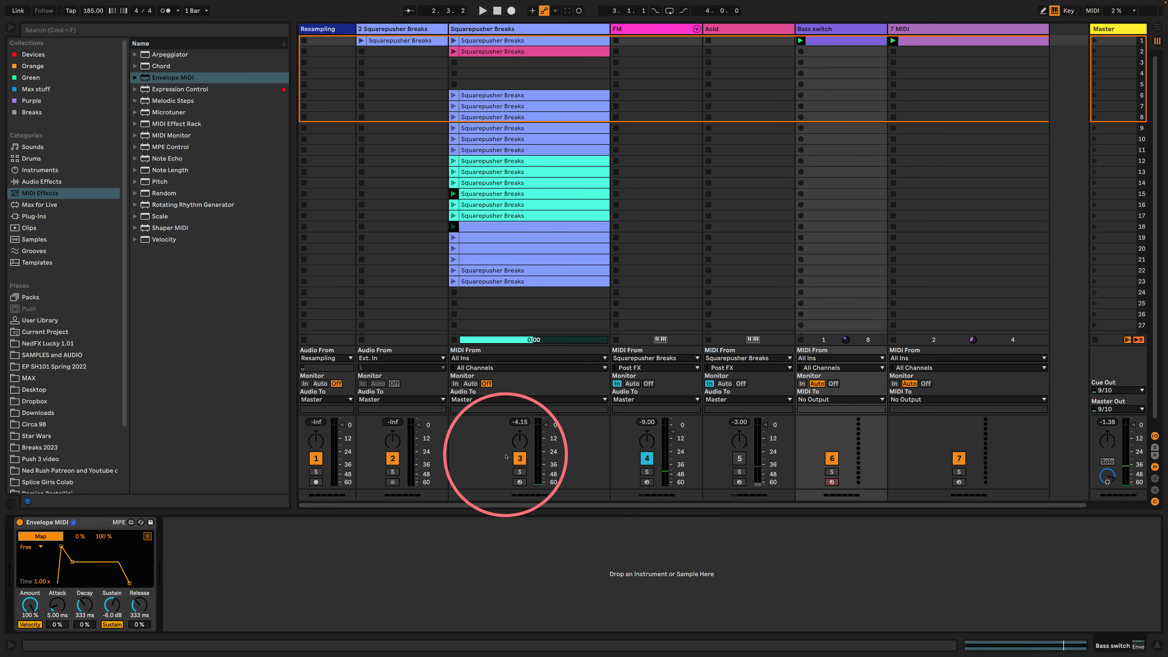
left_click(646, 459)
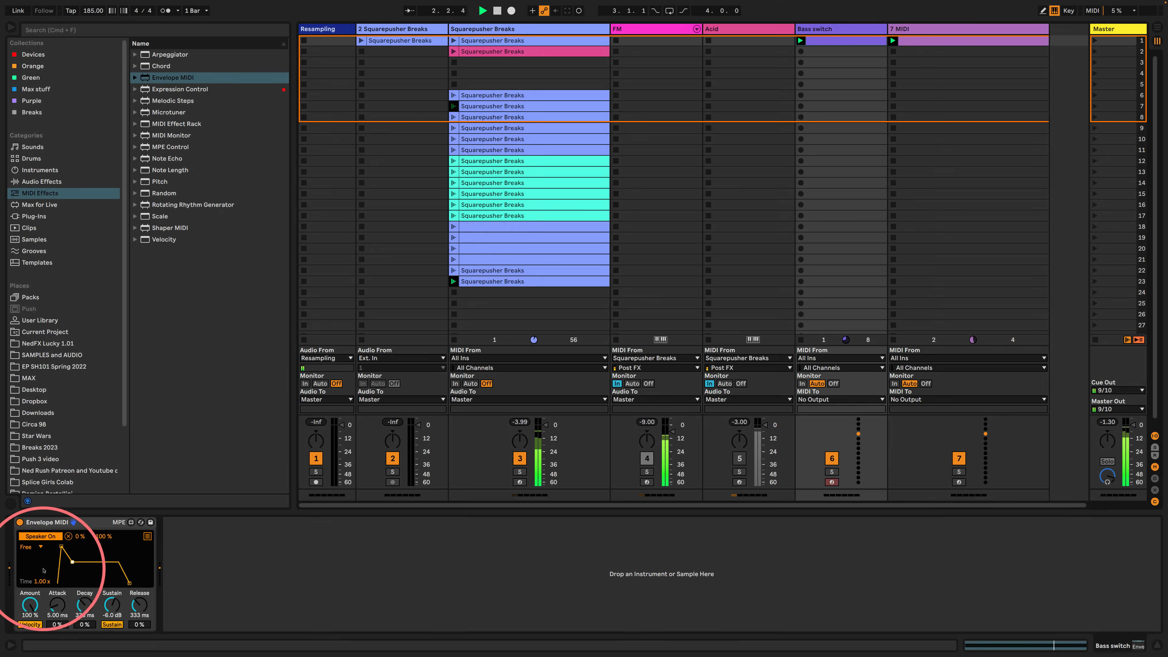
key("space")
- Turn off Envelope MIDI's velocity scaling, and set attack 0.10 ms, decay 1.00 ms, sustain 0.0 dB and release 1.00 ms
left_click_drag(61, 547, 38, 543)
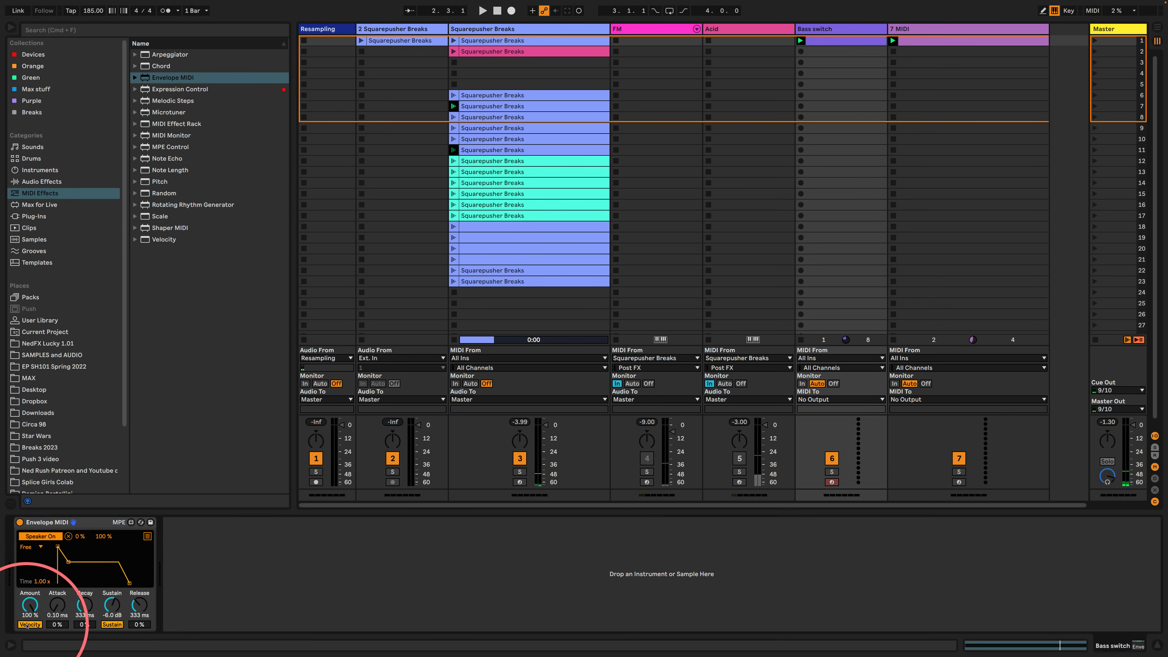
left_click_drag(85, 603, 138, 627)
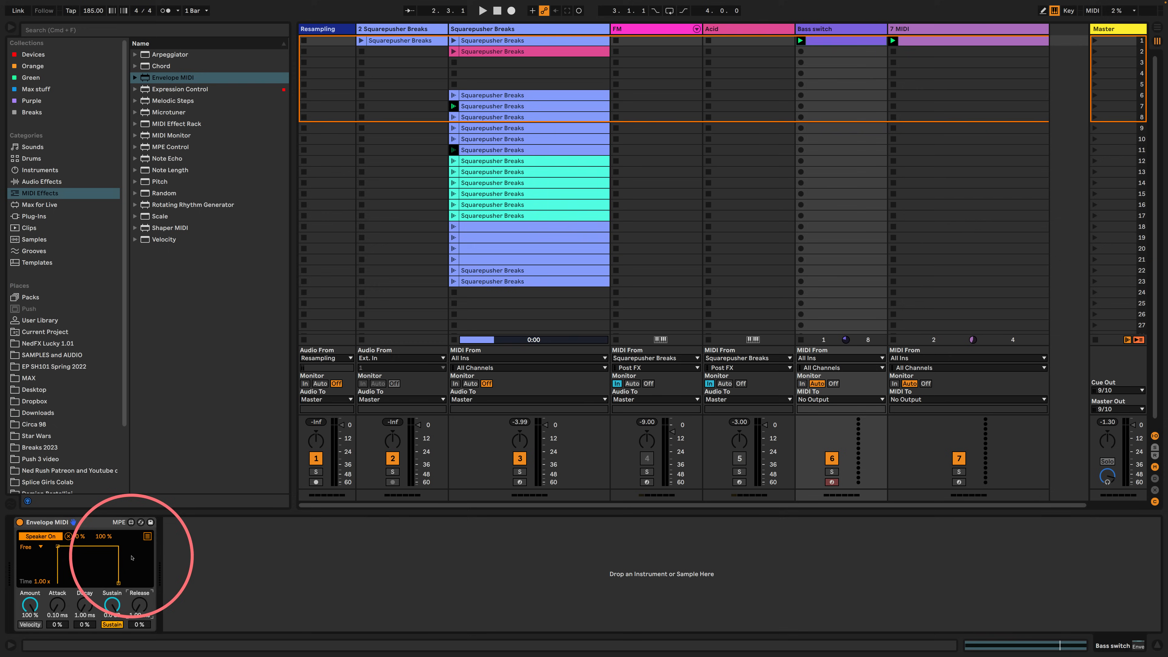
- Map Envelope MIDI's second target to the Acid track's activator with an inverted range, minimum 100 % and maximum 0 %
left_click(148, 537)
key("space")
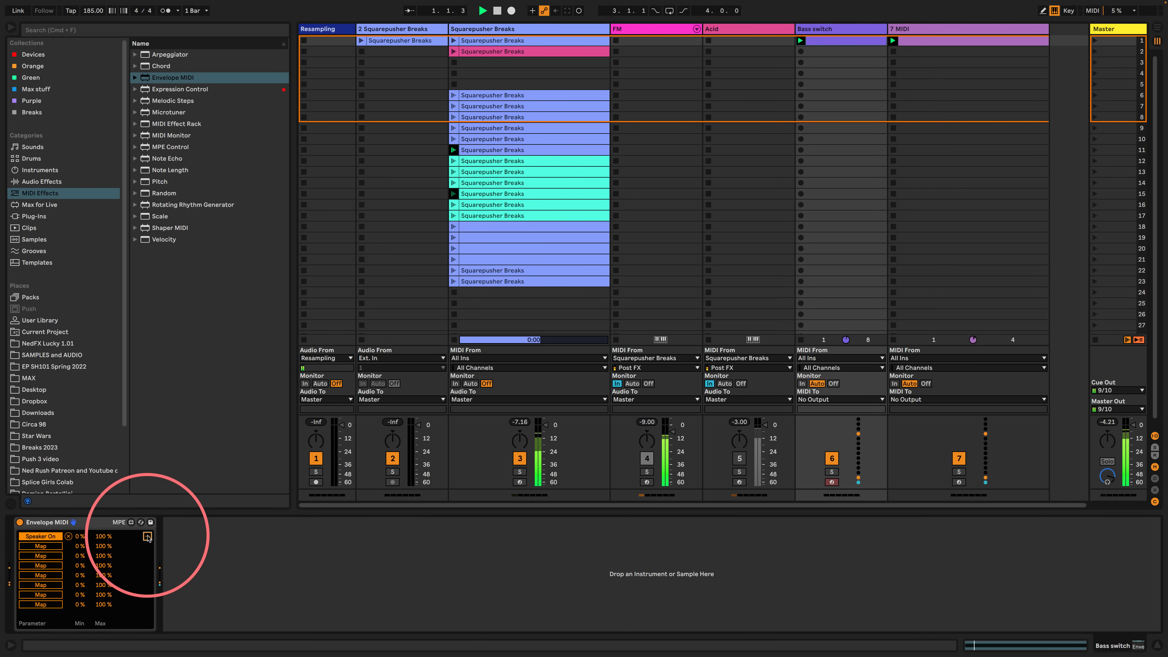
key("space")
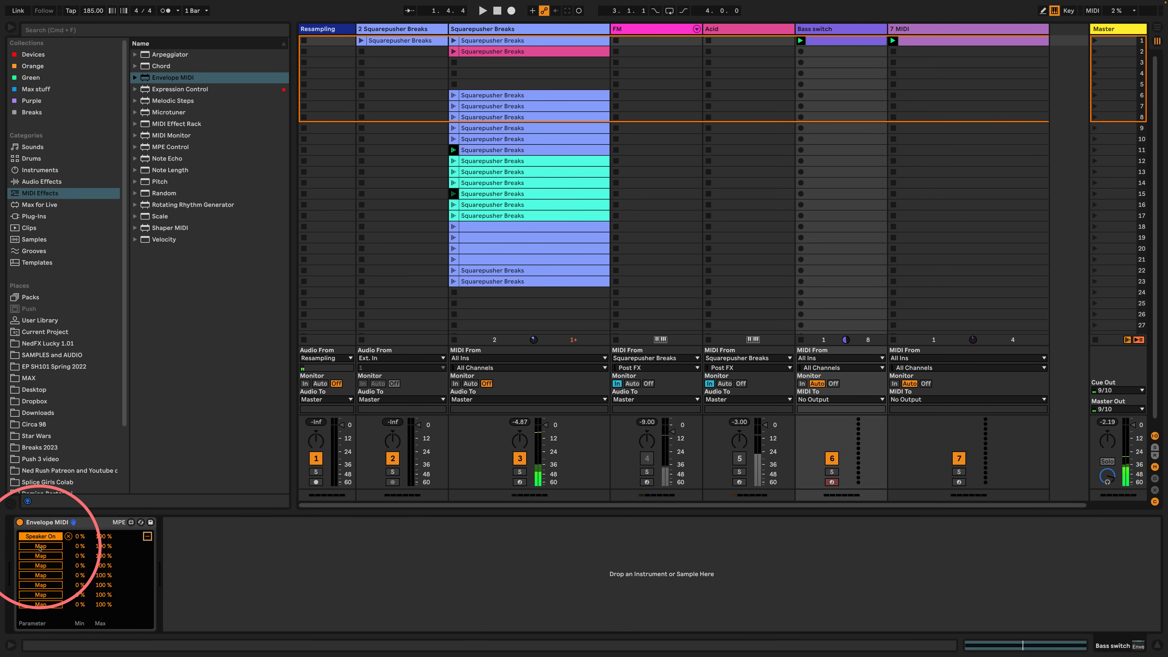
left_click(740, 459)
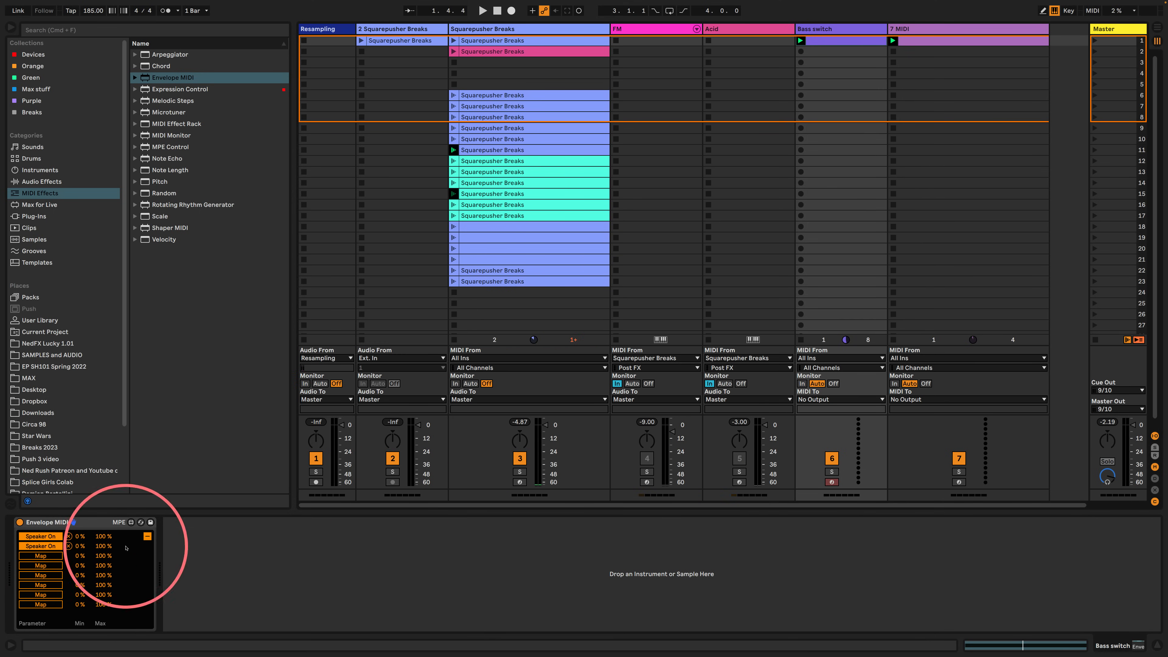
left_click_drag(80, 546, 152, 261)
left_click_drag(102, 547, 101, 618)
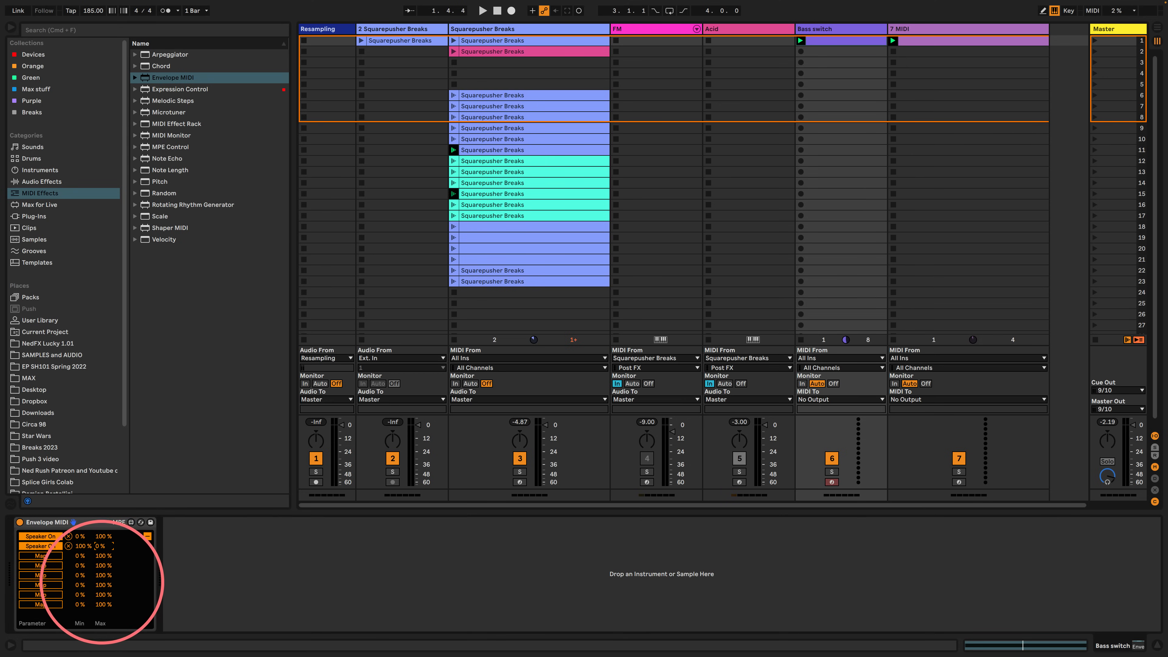
- Double the Bass switch clip to four bars with the C#3 note filling only the first two, and launch it
left_click(854, 41)
left_click(700, 406)
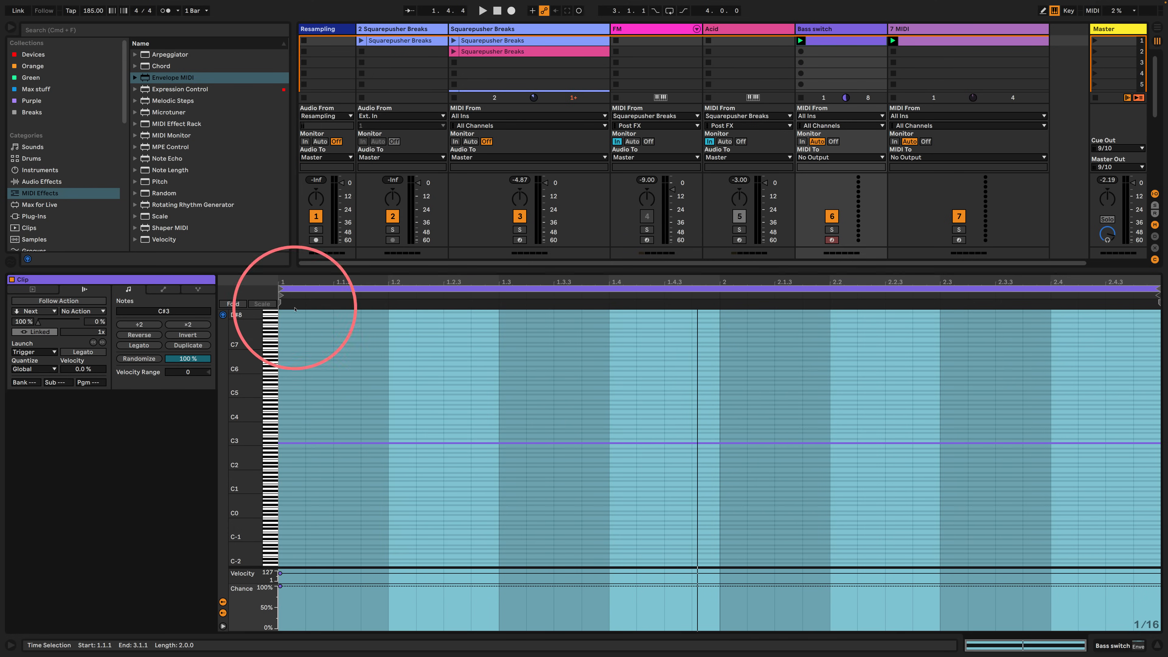
left_click(711, 288)
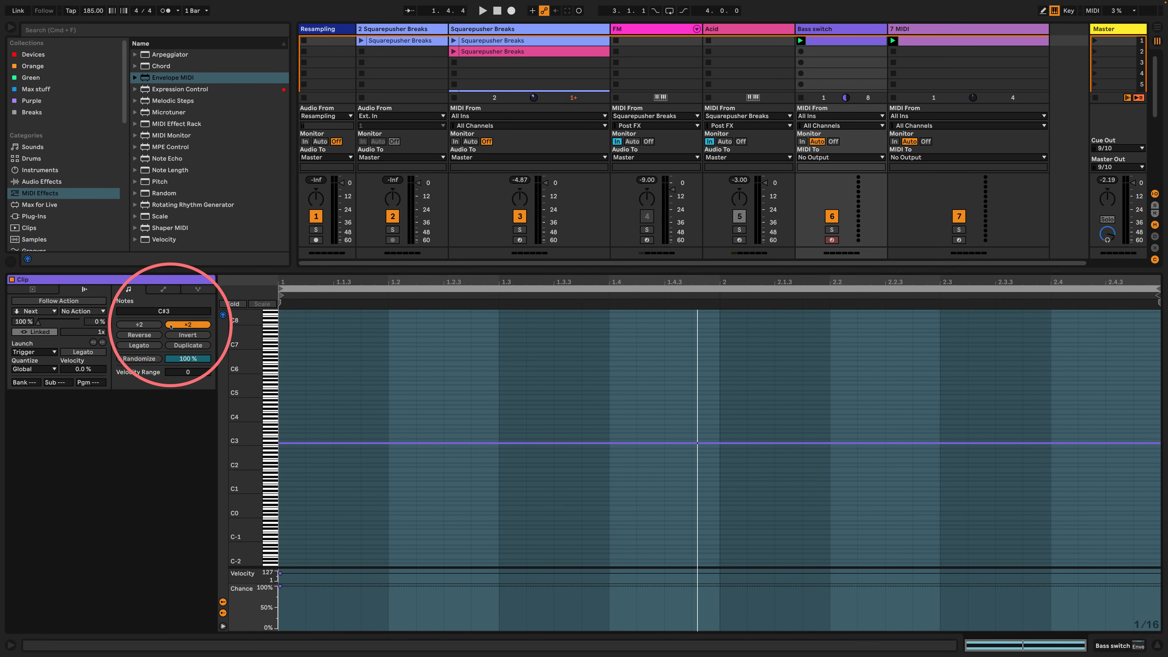
left_click(188, 345)
key("b")
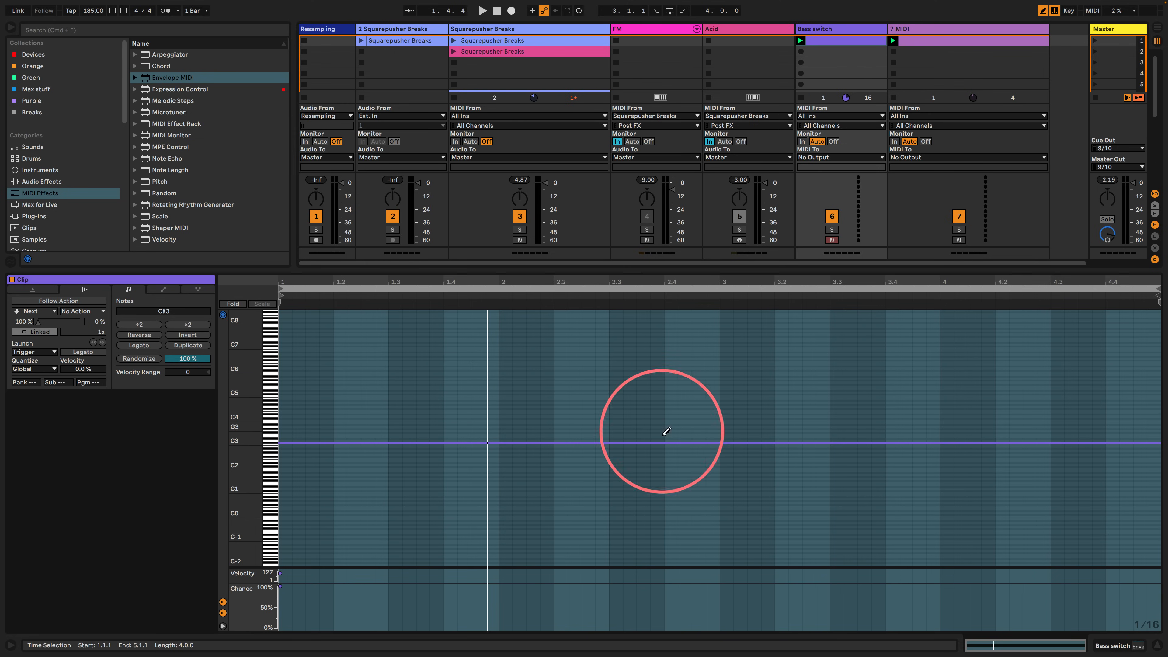
left_click(728, 443)
key("b")
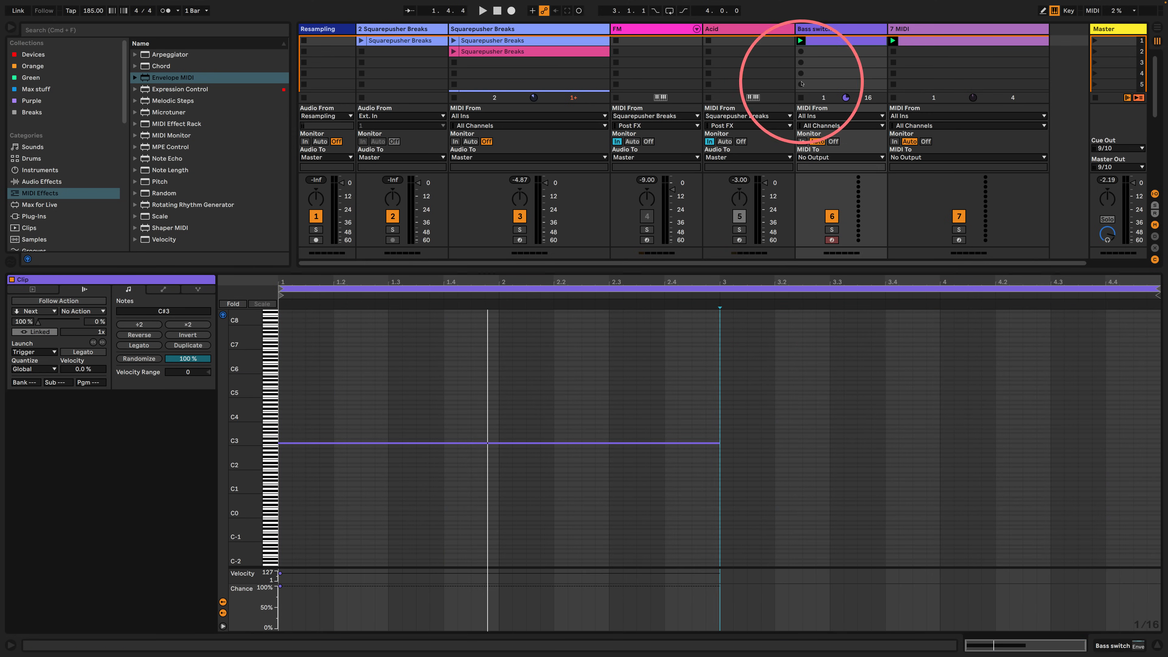
left_click(801, 41)
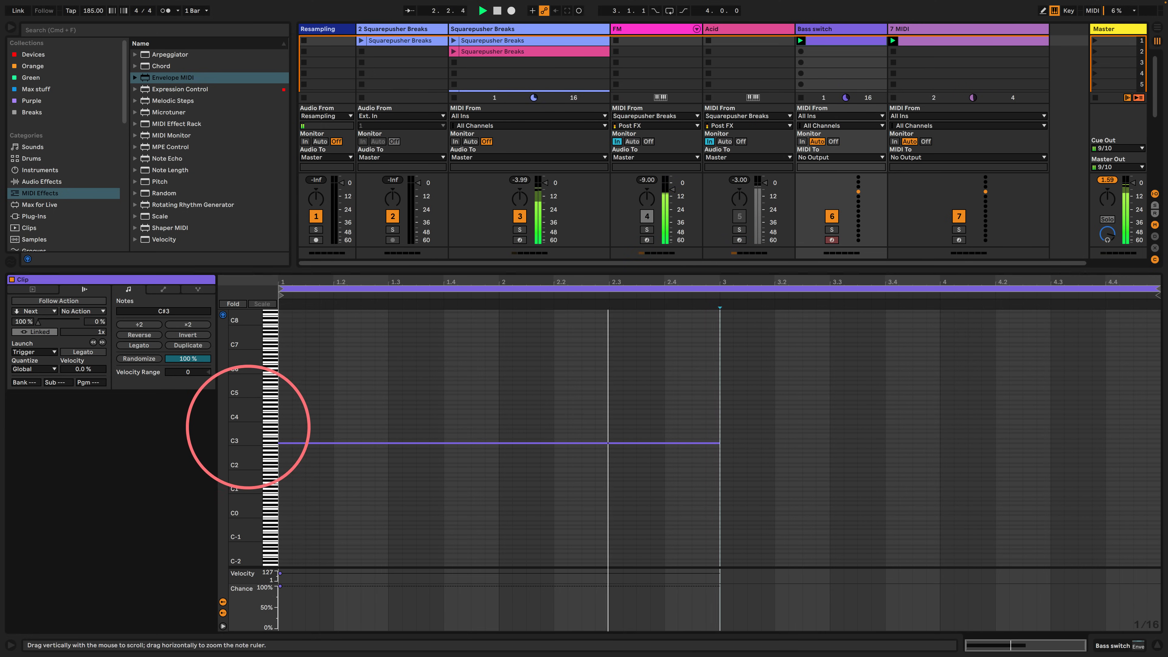
left_click_drag(350, 270, 282, 474)
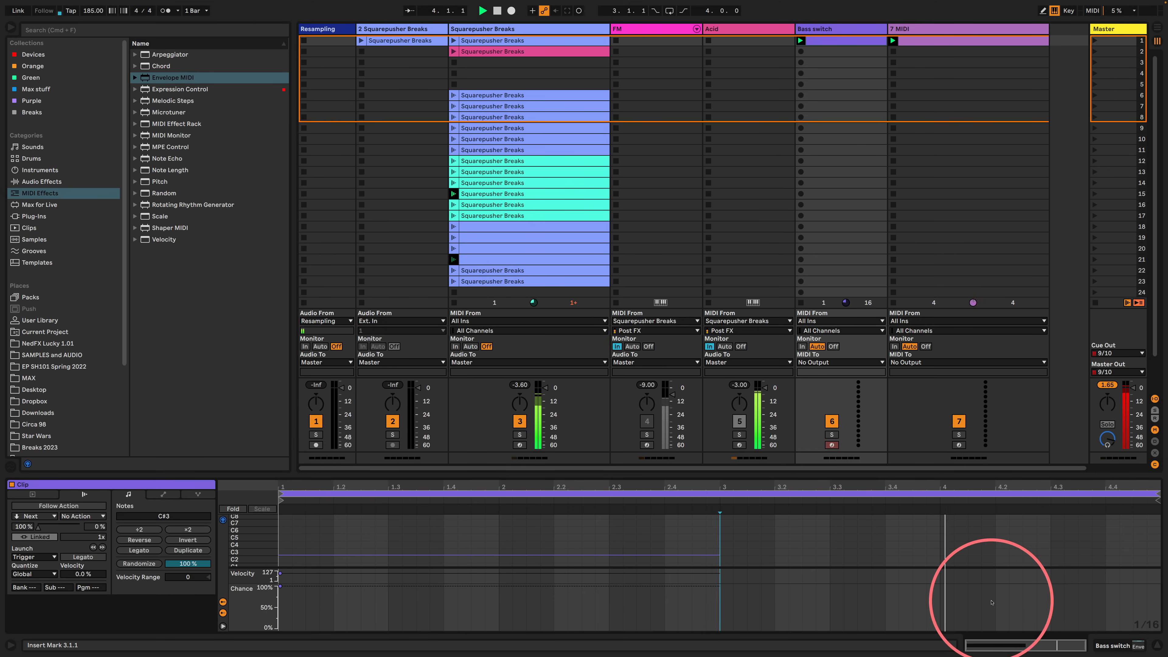
- Add a Limiter with a -3.00 dB ceiling to the Master track
left_click(1105, 644)
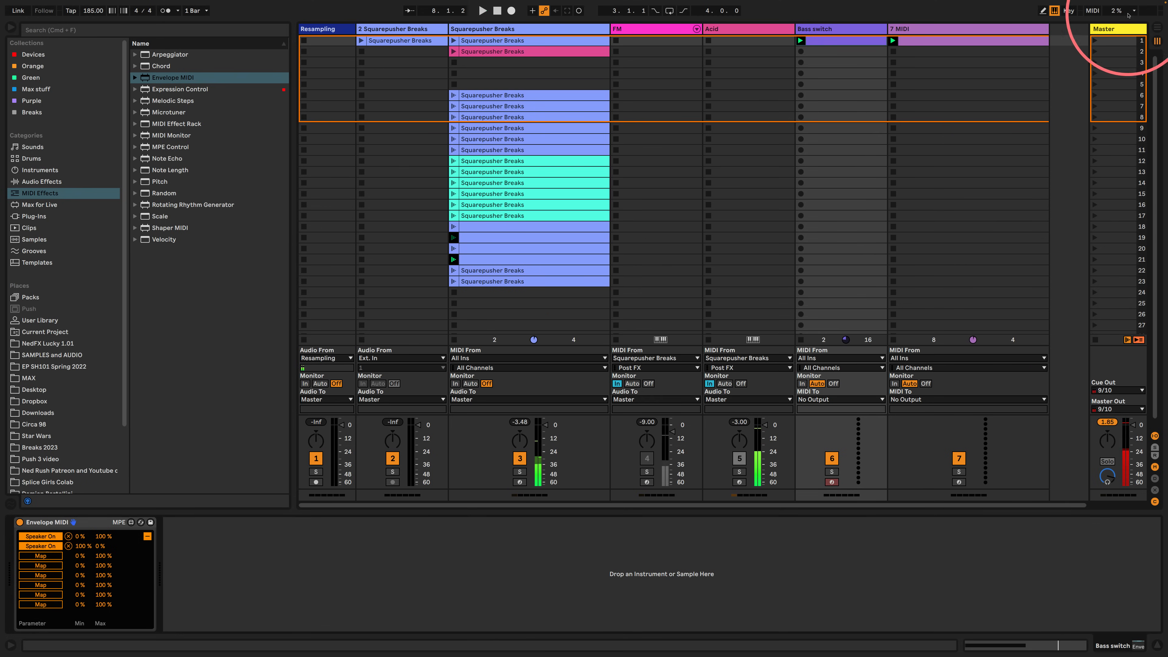
left_click(1114, 28)
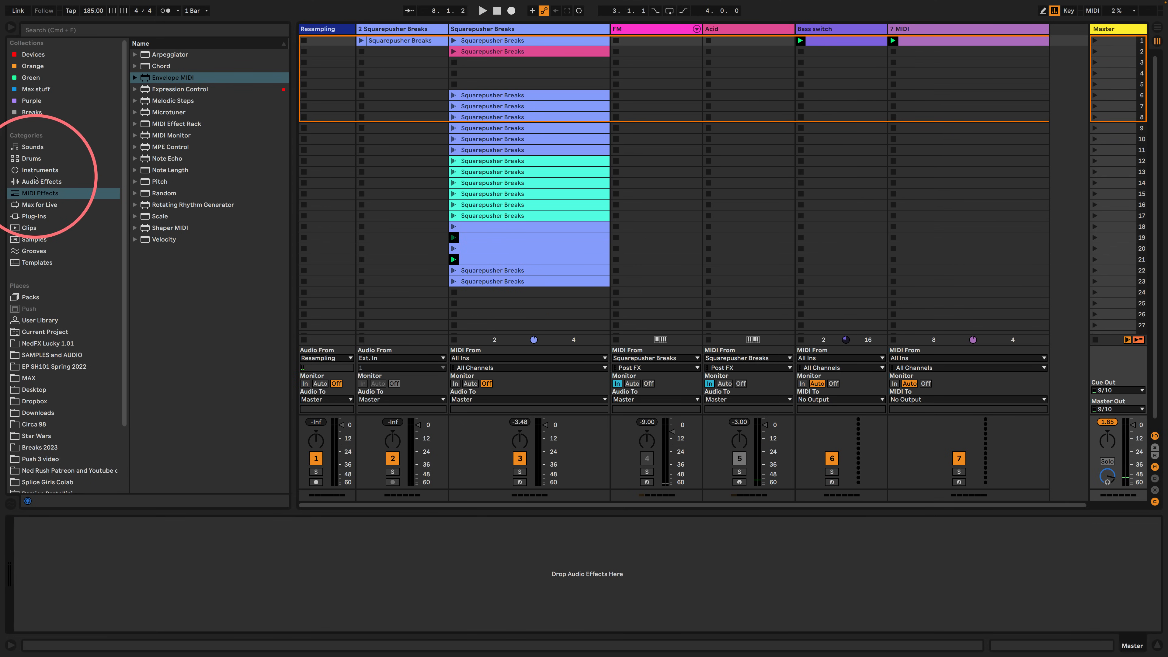
left_click(69, 182)
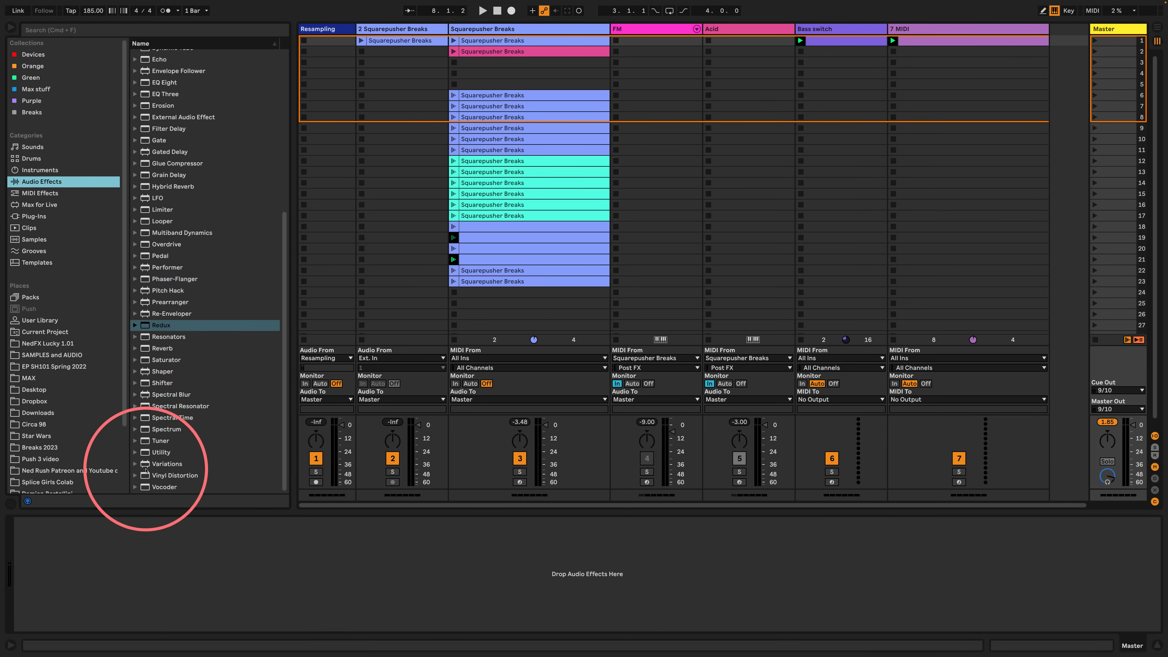
left_click_drag(134, 209, 180, 543)
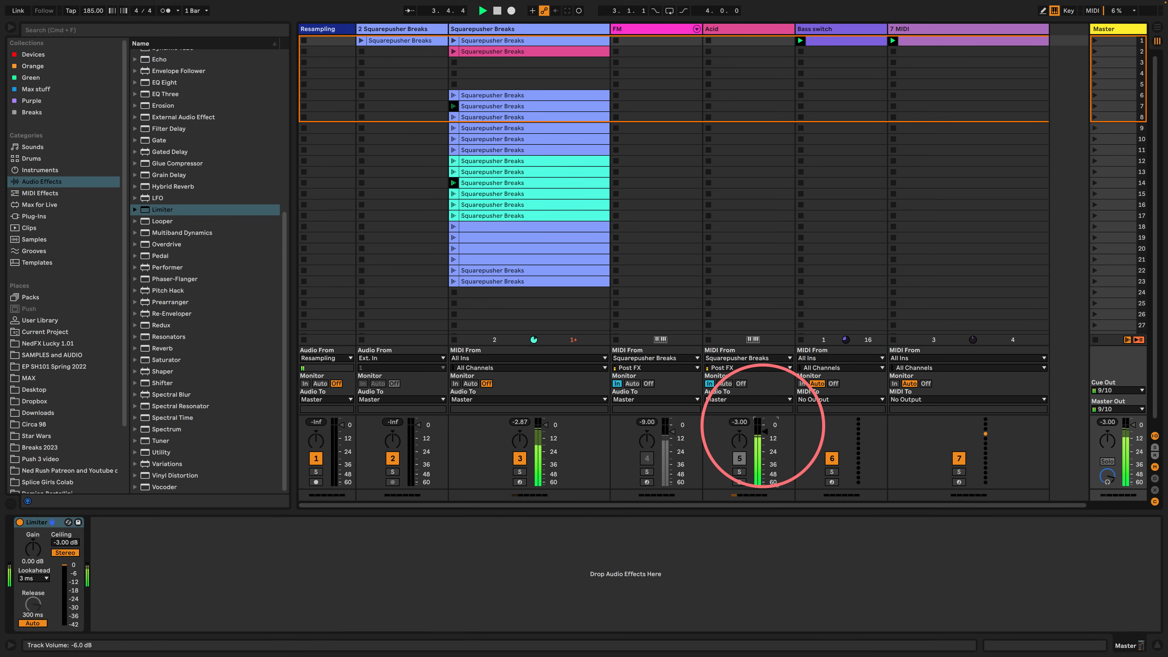
- Group the blue Squarepusher Breaks clip track with the FM and Acid tracks
left_click(499, 31)
left_click(741, 30)
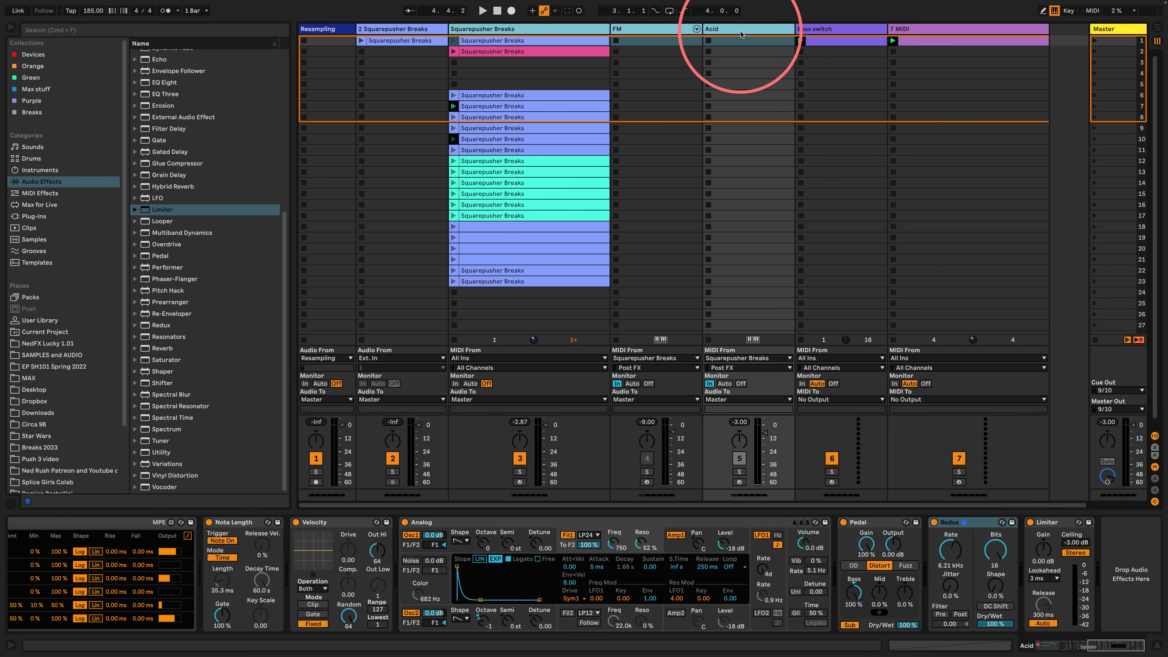
key("super+g")
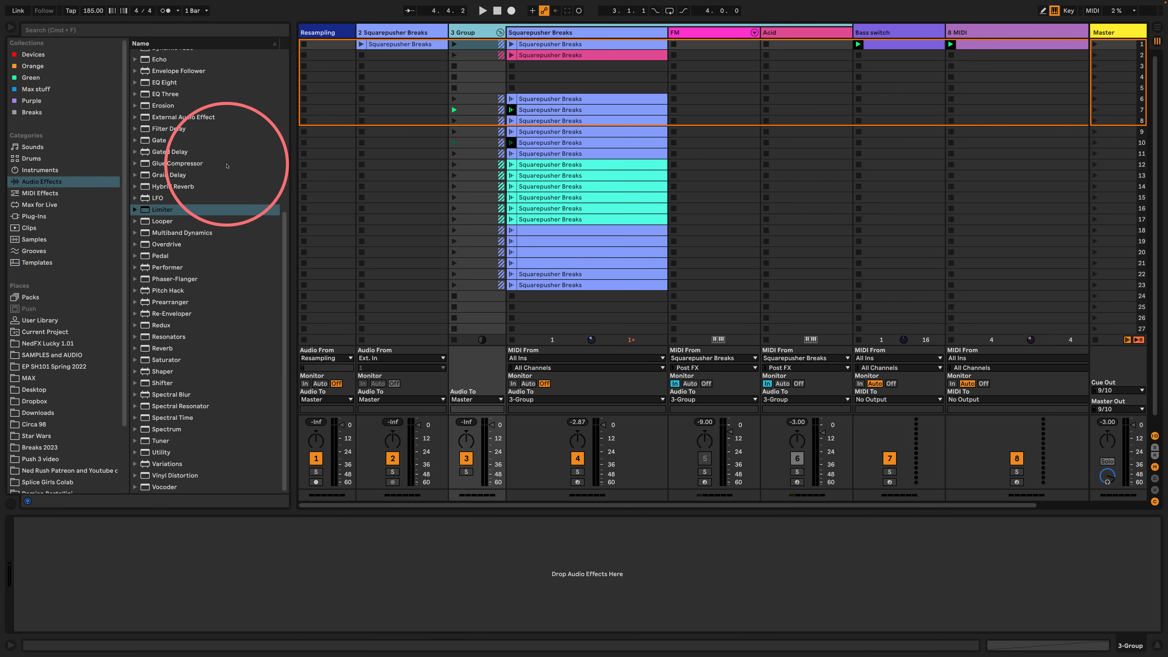
- Add a Beat Repeat with 15 % chance to the new group track and duplicate the device
scroll(208, 151, "up", 8)
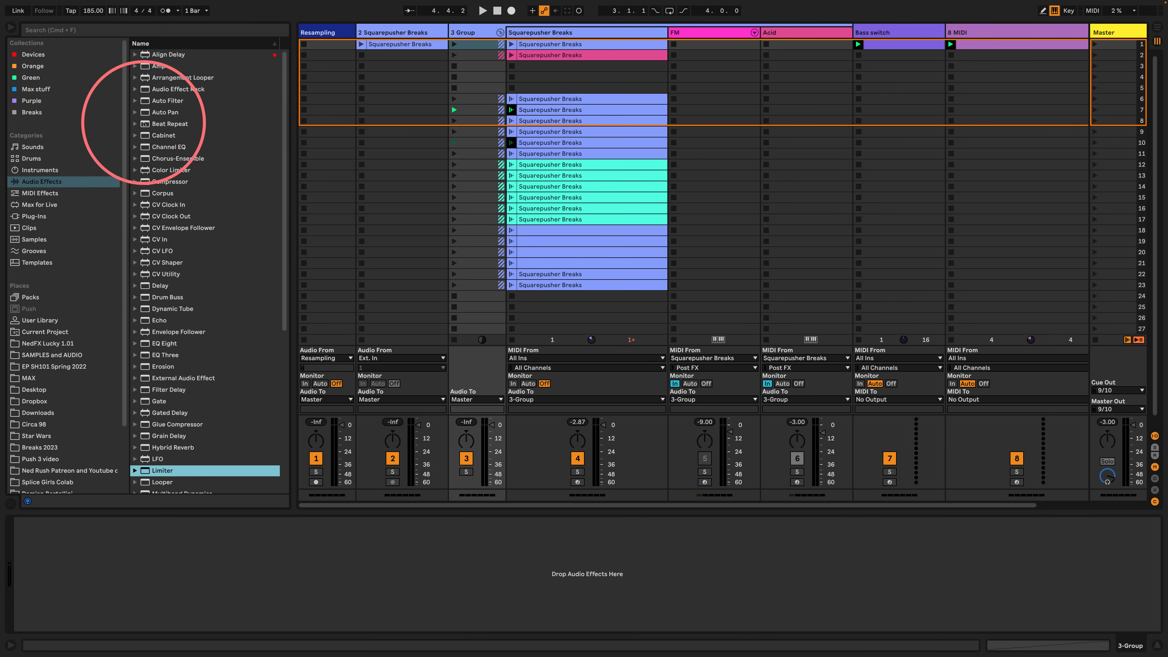
left_click_drag(139, 119, 159, 536)
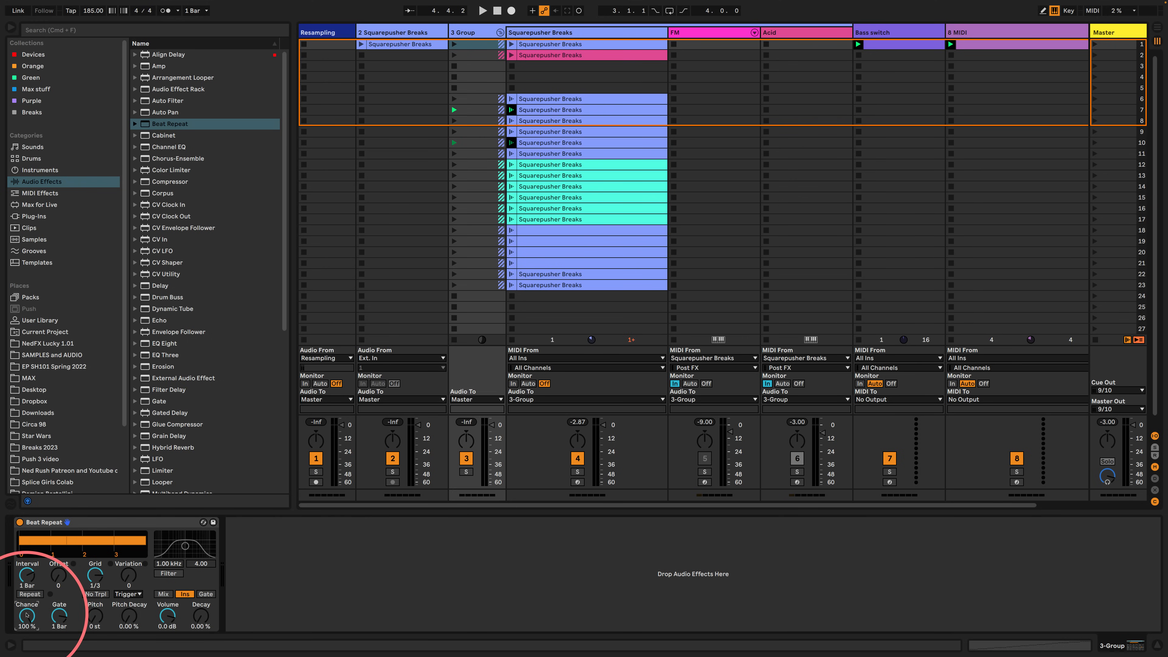
left_click(62, 522)
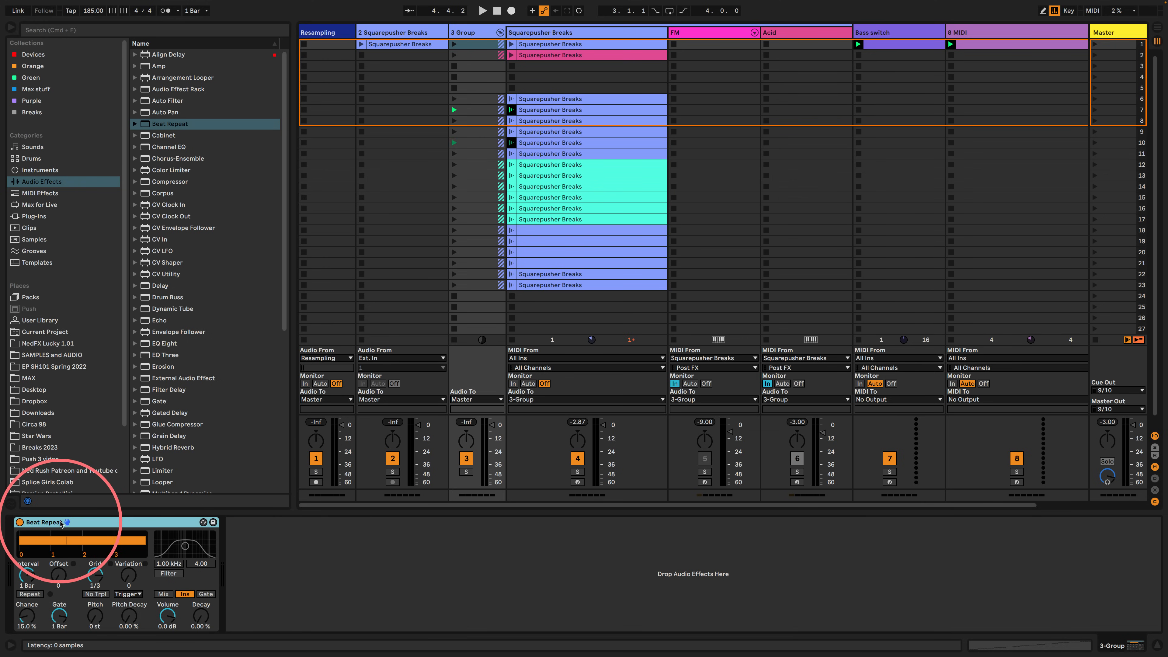
key("super+d")
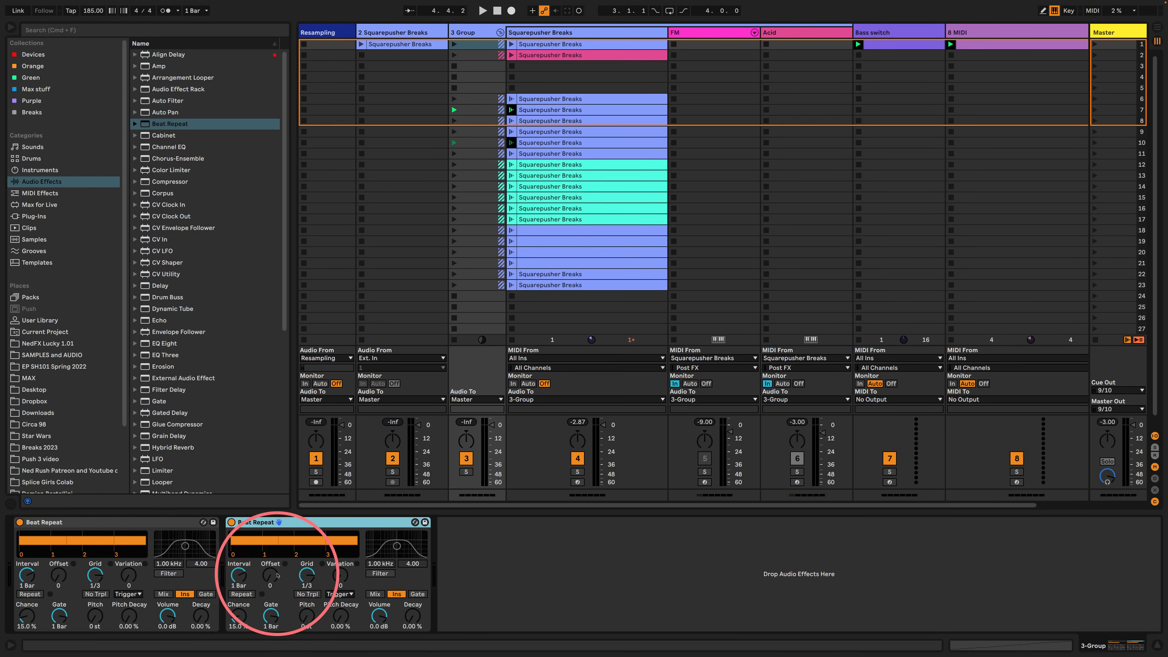
- Set the second Beat Repeat to interval 1/8, grid 1/8, gate 8/16 and chance 100 %, and bypass the first one
left_click_drag(305, 575, 274, 611)
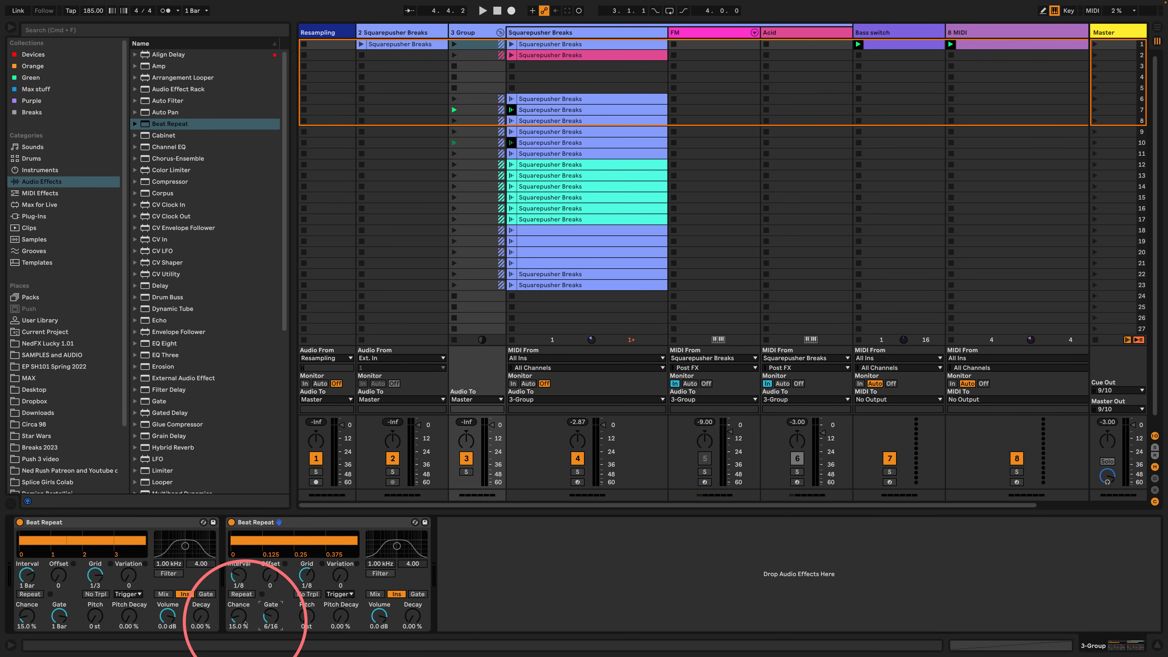
key("space")
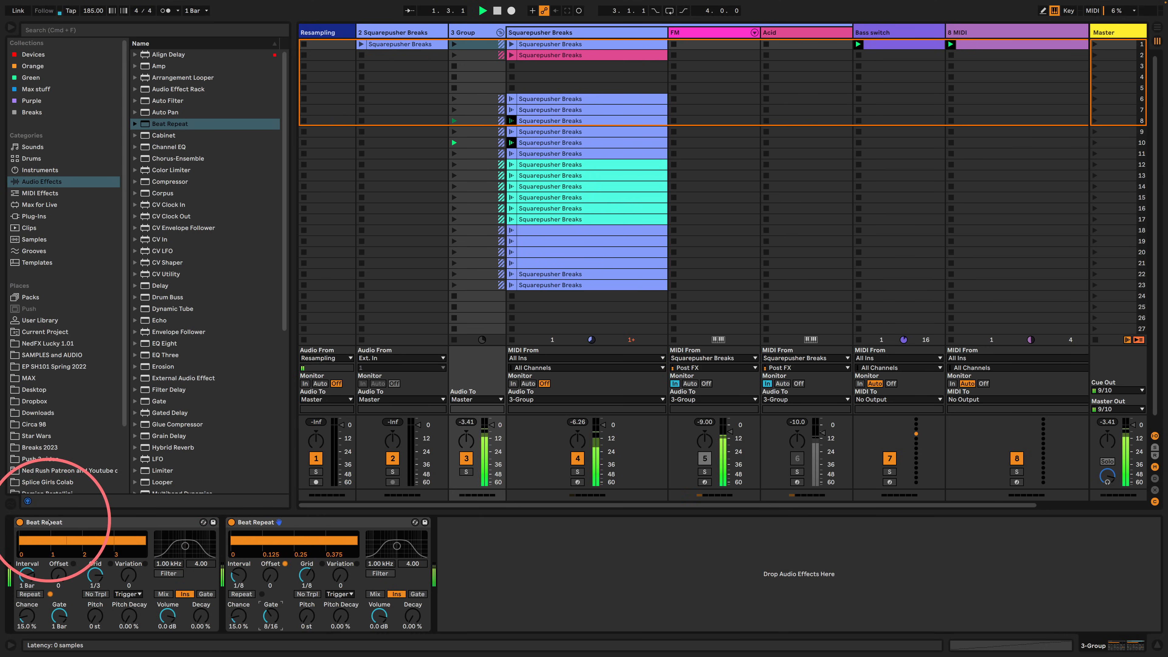
left_click(19, 521)
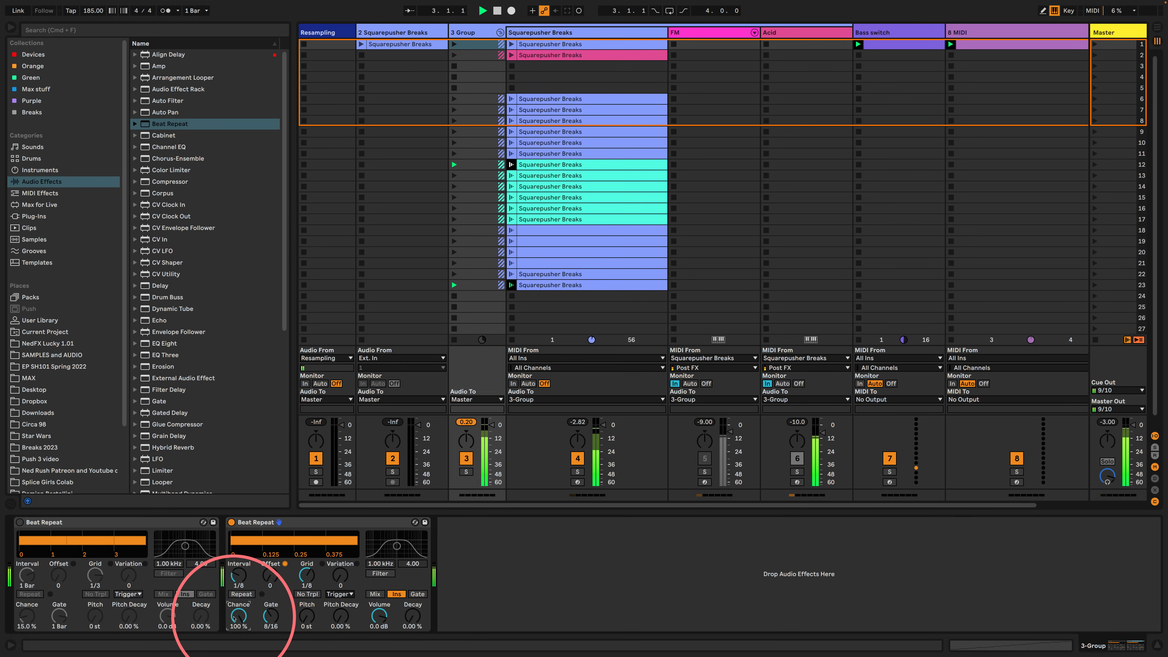
left_click(307, 523)
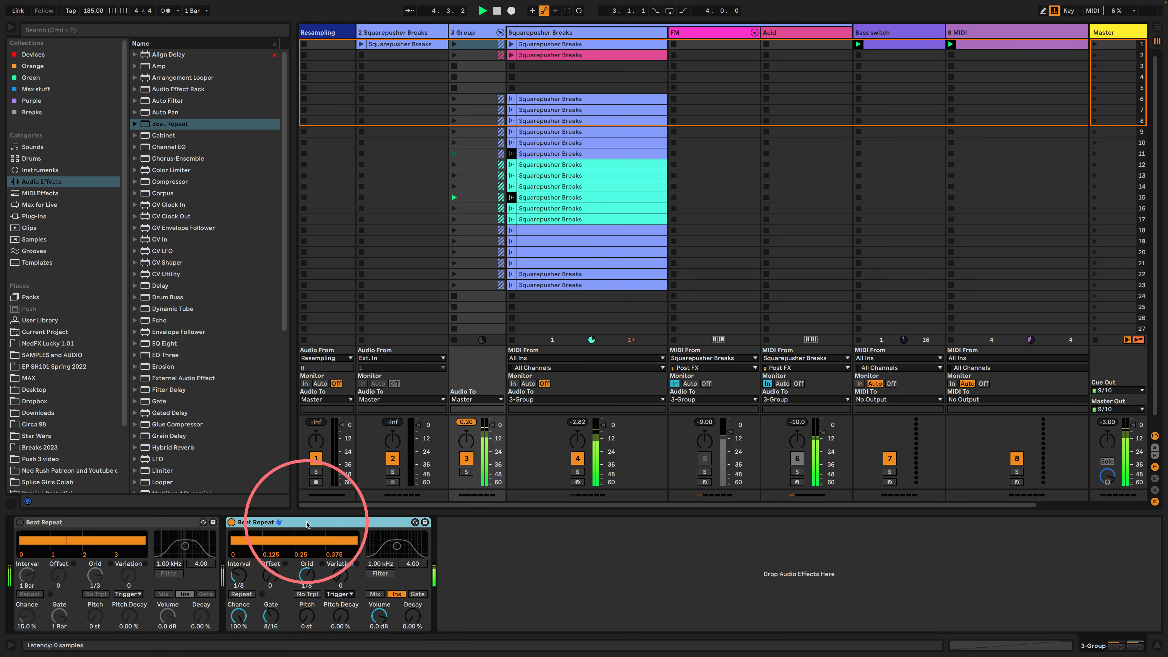
key("super+d")
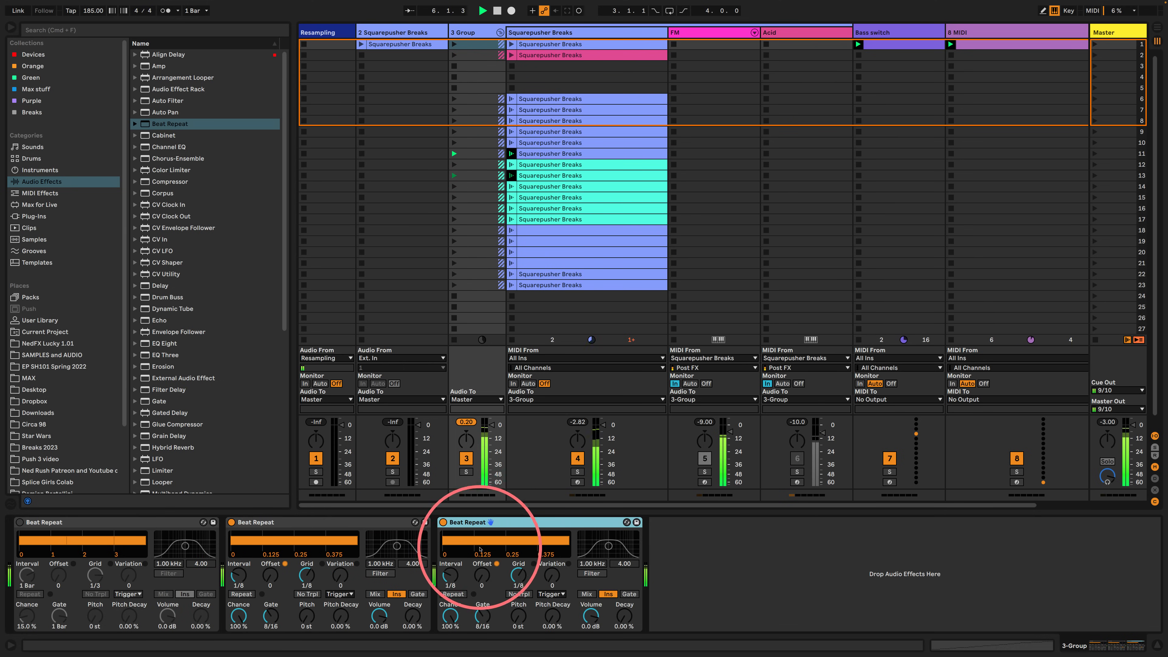
key("Delete")
- Set the second Beat Repeat's interval to 1/4, and play the set to settle its gate at 8/16
left_click_drag(238, 577, 237, 571)
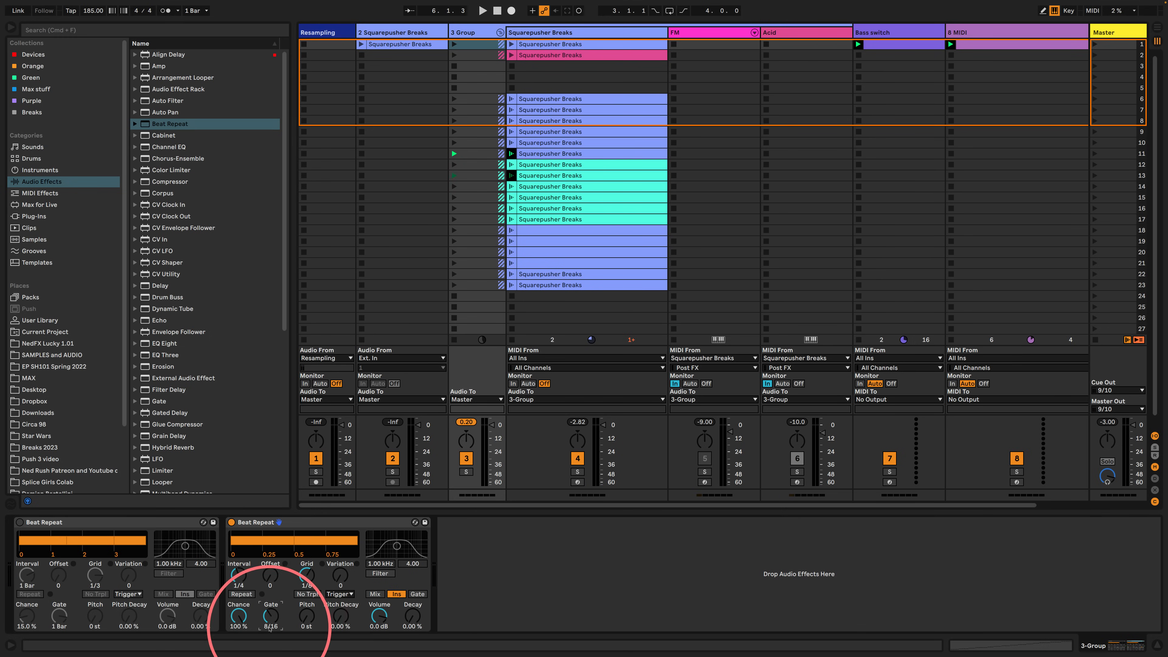
left_click_drag(266, 632, 270, 613)
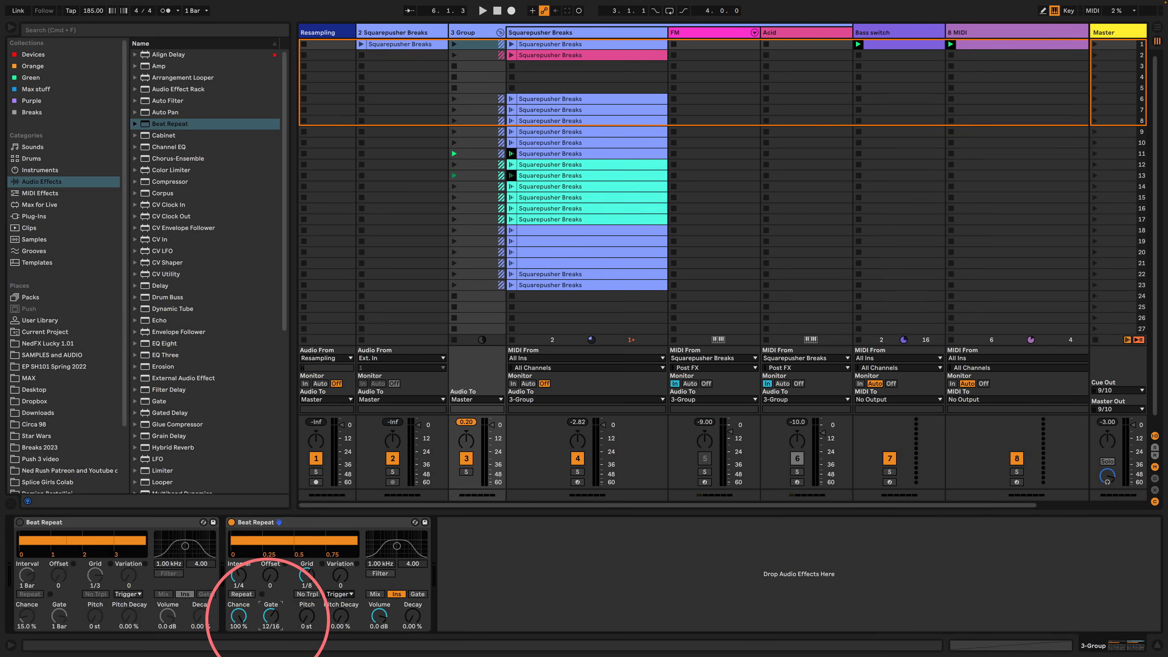
key("space")
mouse_move(255, 623)
left_mouse_down()
mouse_move(264, 622)
mouse_move(238, 630)
left_mouse_up()
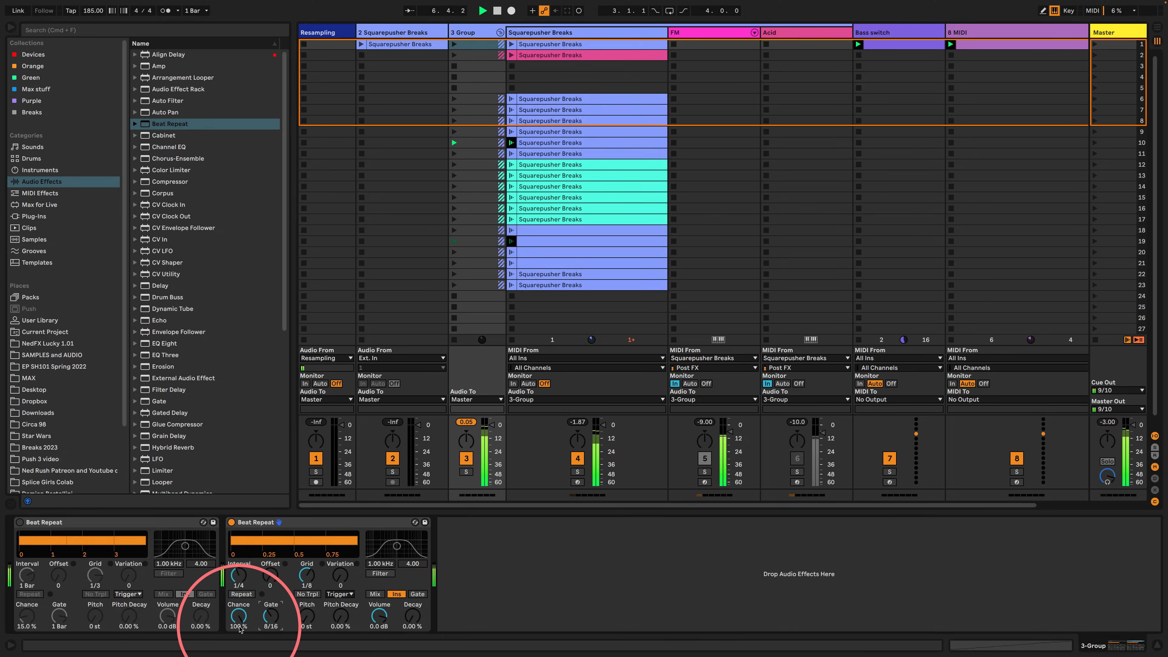
- Copy the second Beat Repeat to the end of the chain with a 1/16 grid, and audition the copy with the second bypassed
left_click_drag(258, 523, 517, 583)
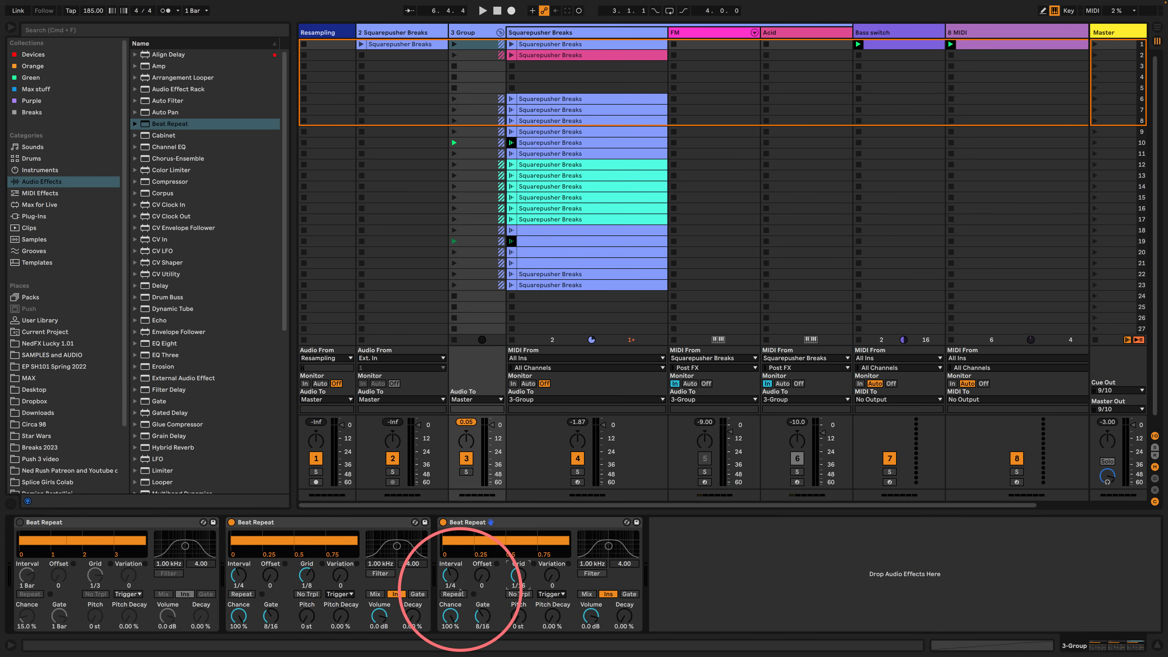
key("space")
left_click(231, 522)
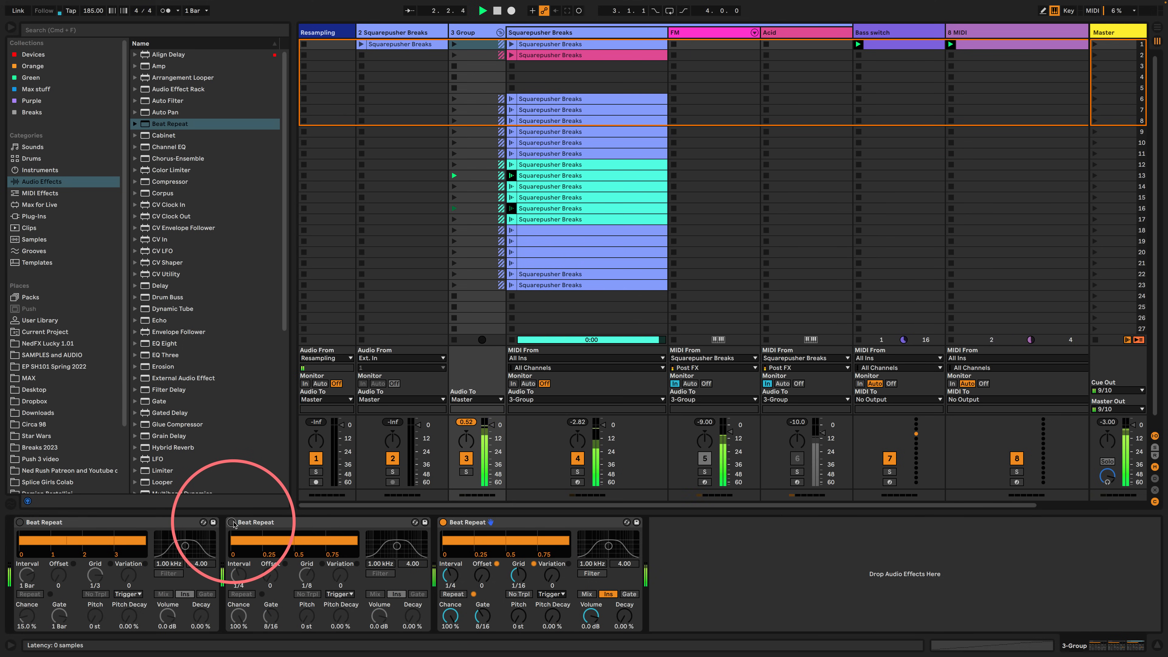
left_click(231, 523)
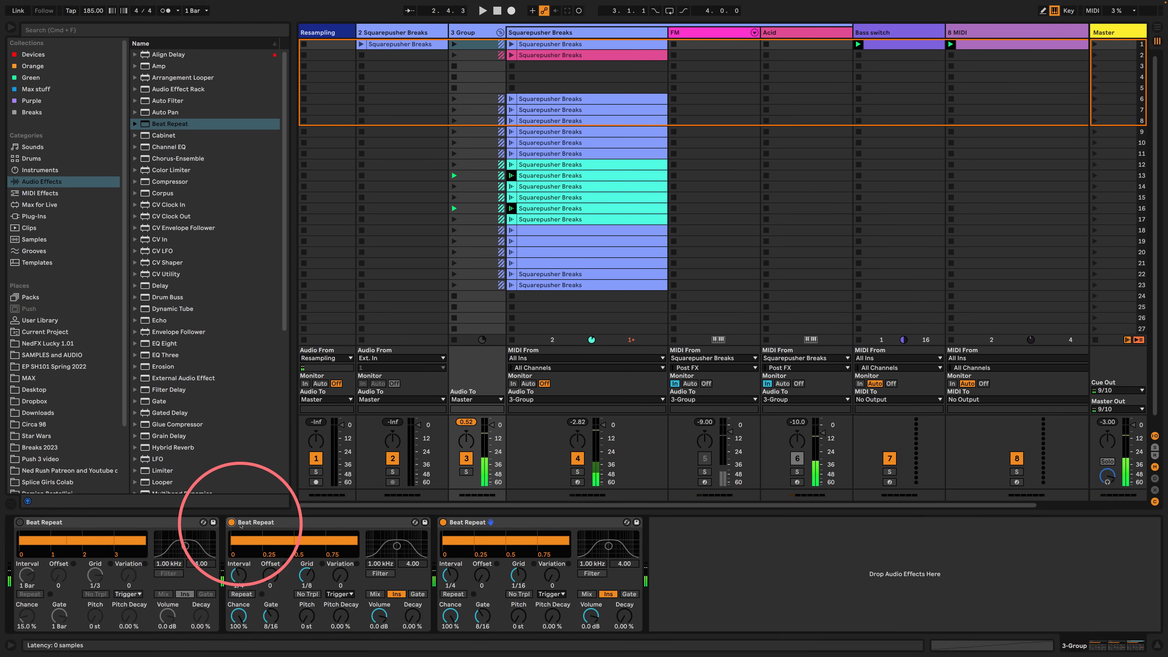
- Set the chance of both the second and third Beat Repeat to 15 %
left_click(237, 617)
type("15")
key("Return")
left_click(443, 625)
type("1")
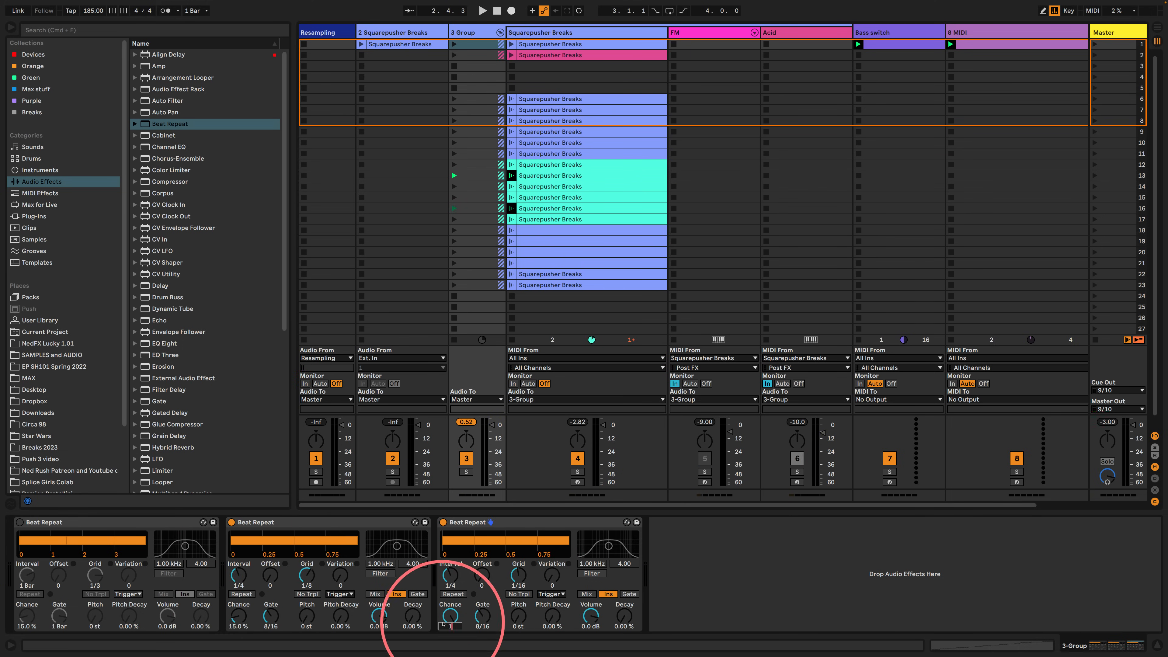
type("5")
key("Return")
- Move the two 1/4-interval Beat Repeats ahead of the bypassed 1 Bar one, and reactivate that device for playback
left_click(506, 522)
left_click(321, 522, "shift")
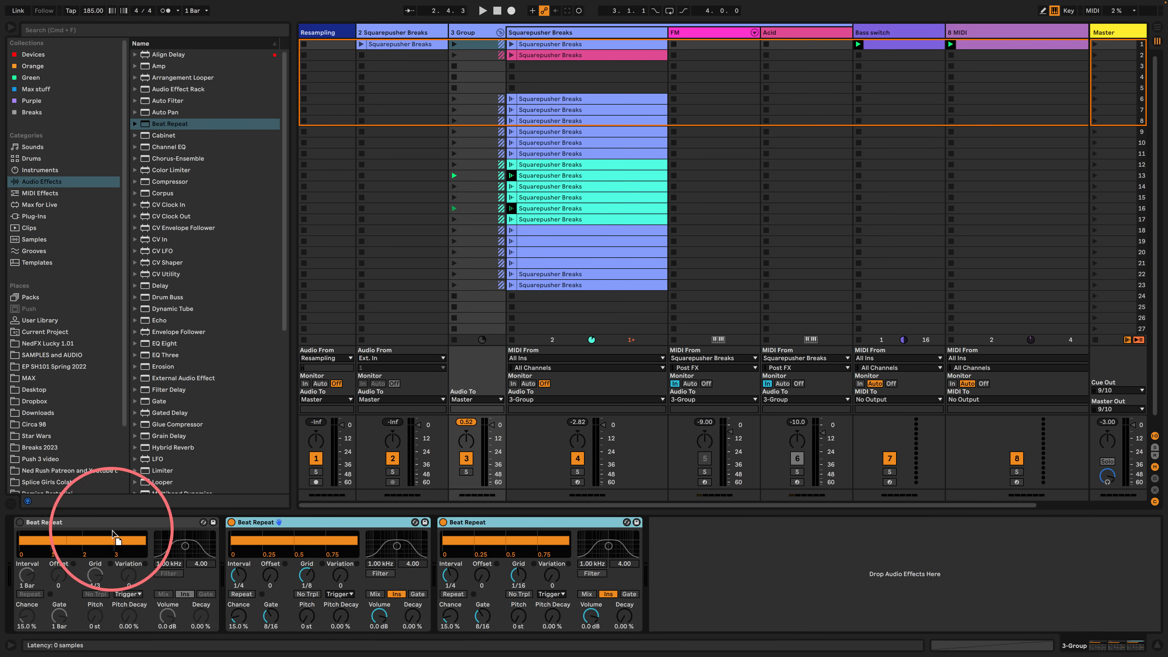
left_click_drag(113, 533, 64, 511)
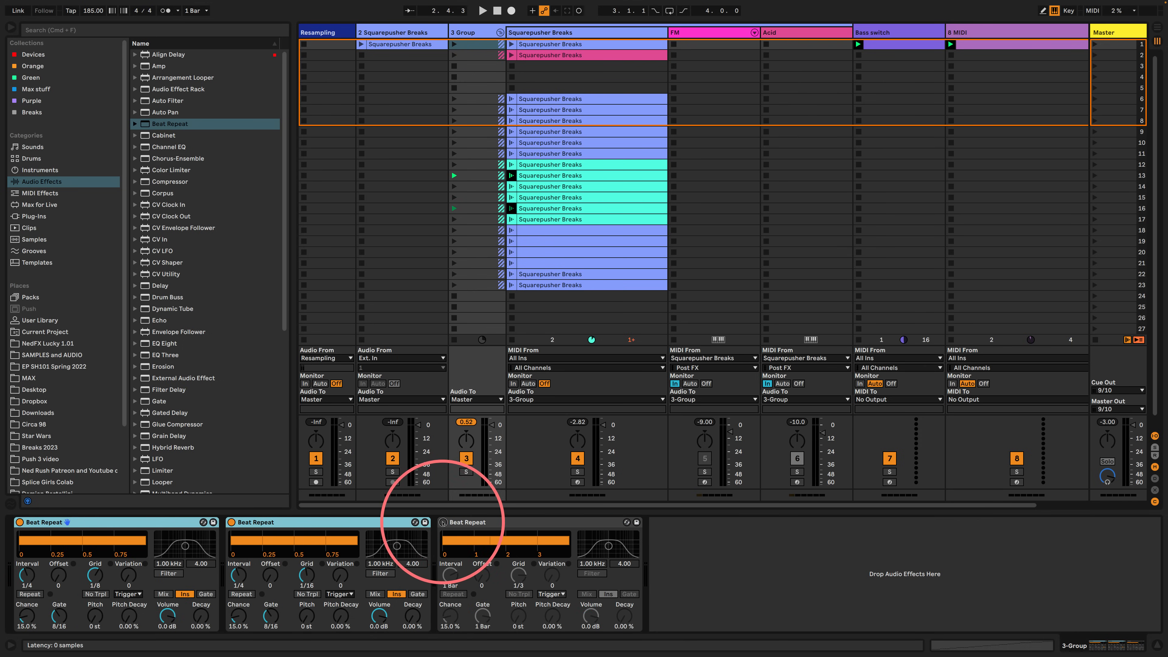
left_click(442, 522)
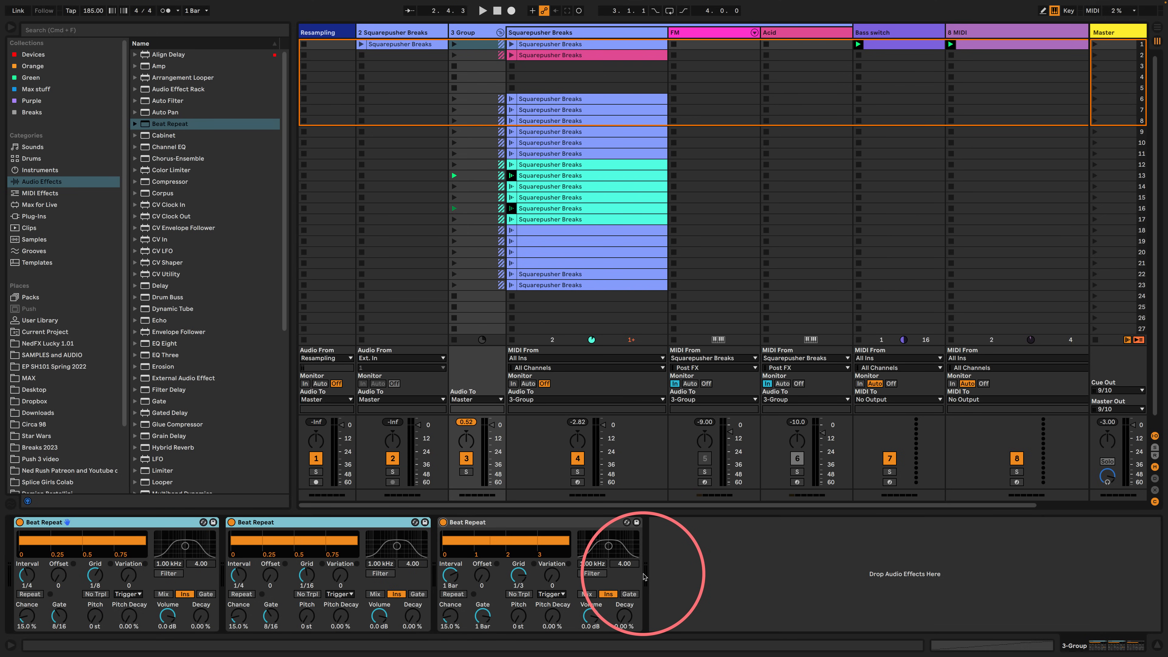
key("space")
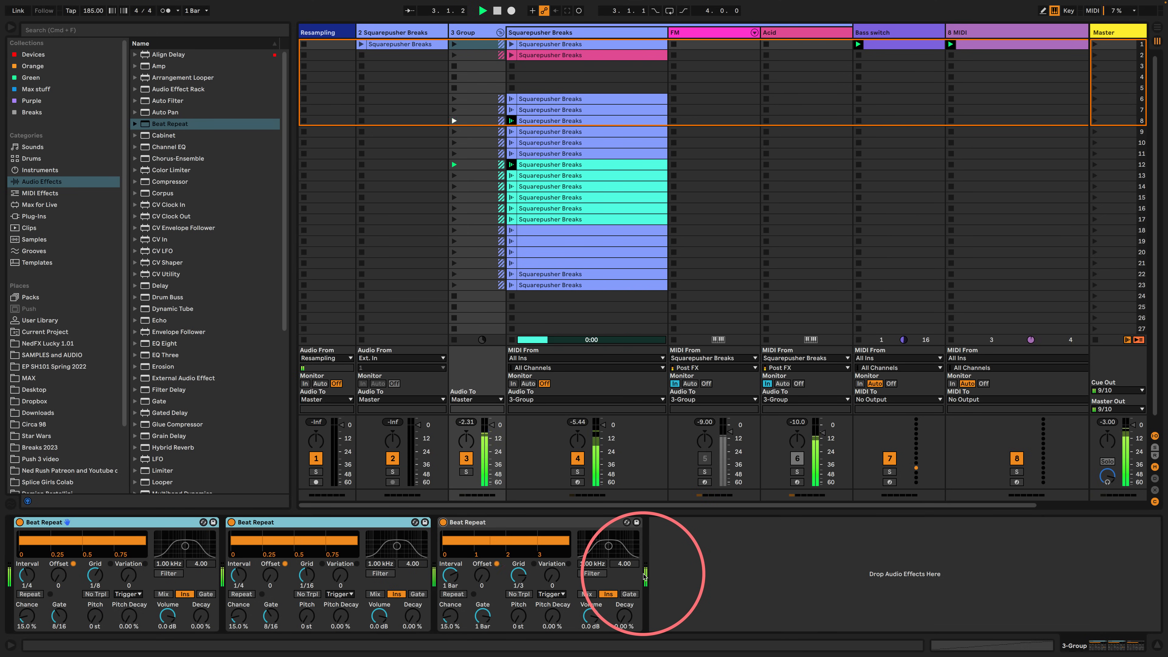
- Add a Glue Compressor after the Beat Repeats with threshold -13.3 dB, makeup 6.03 dB and soft clipping on
left_click(782, 529)
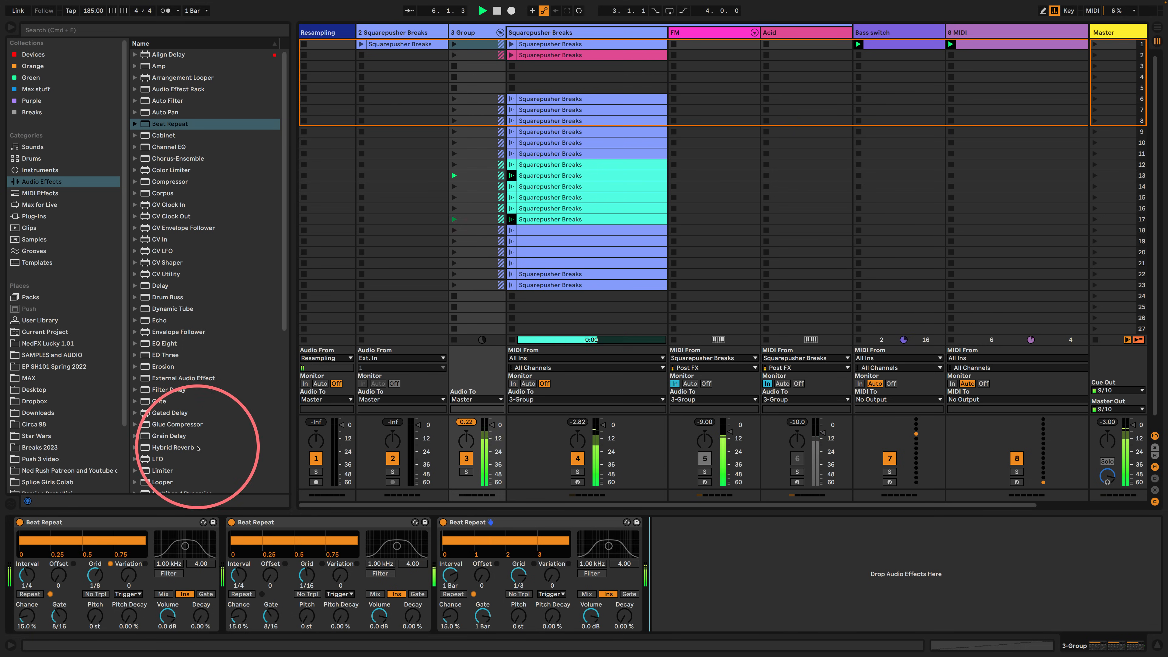
left_click_drag(177, 425, 736, 543)
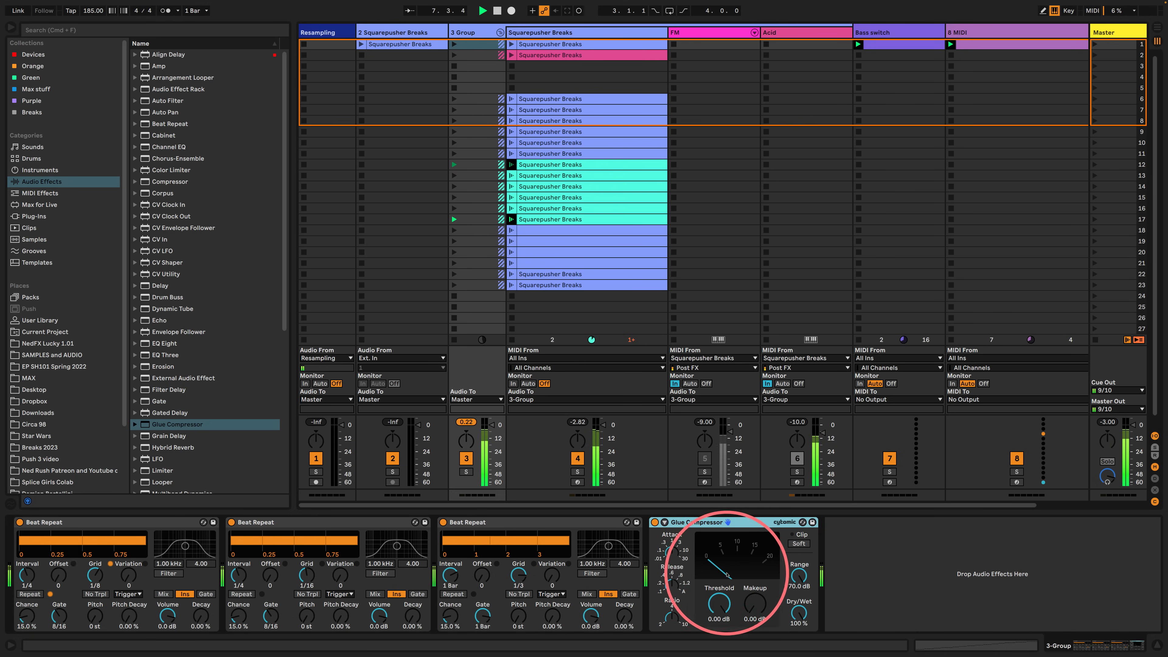
left_click_drag(751, 616, 754, 598)
left_click(799, 543)
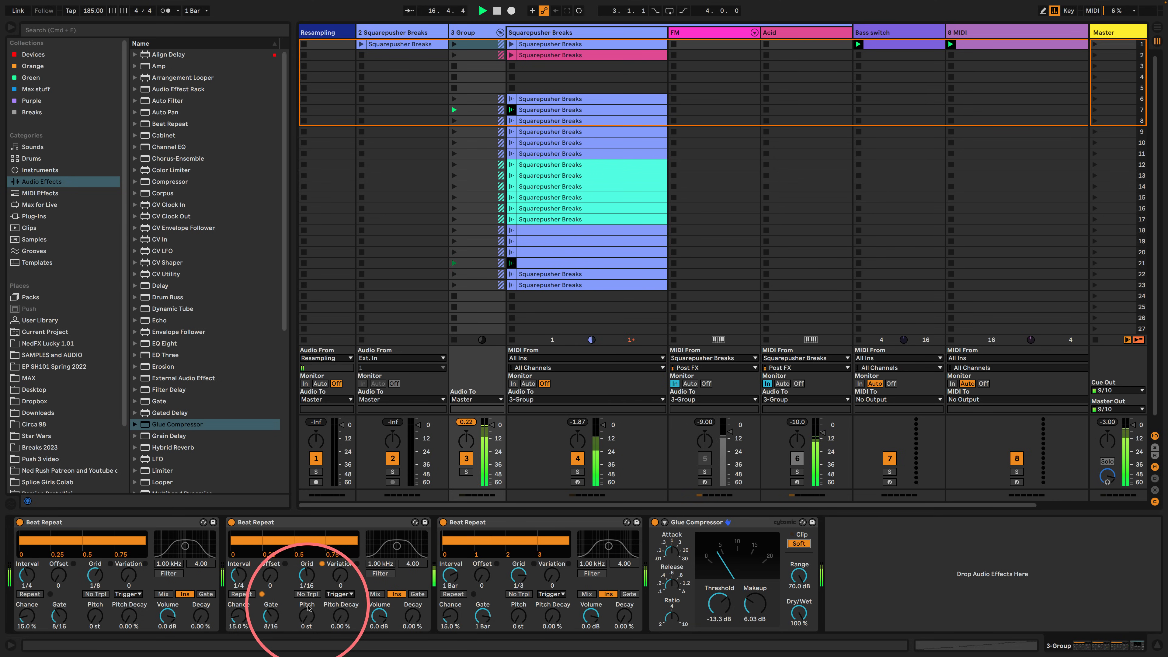
- Set the interval of the first two Beat Repeats to 1/8, reduce the second one's gate to 4/16, and restart playback
left_click_drag(238, 575, 218, 626)
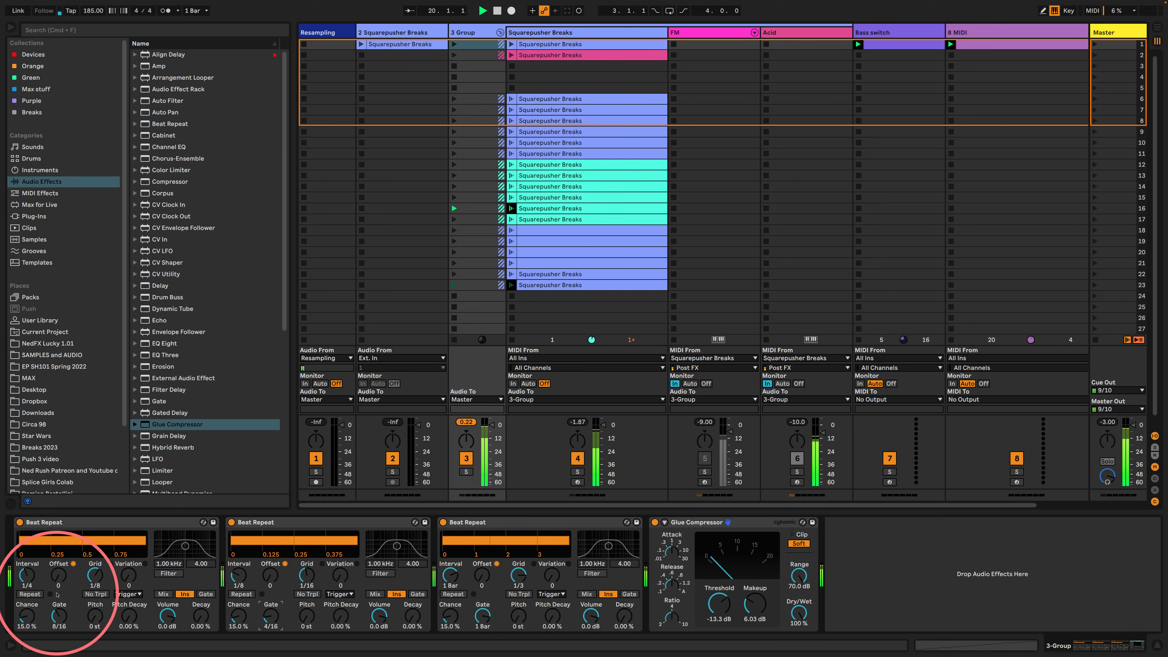
left_click_drag(27, 575, 27, 583)
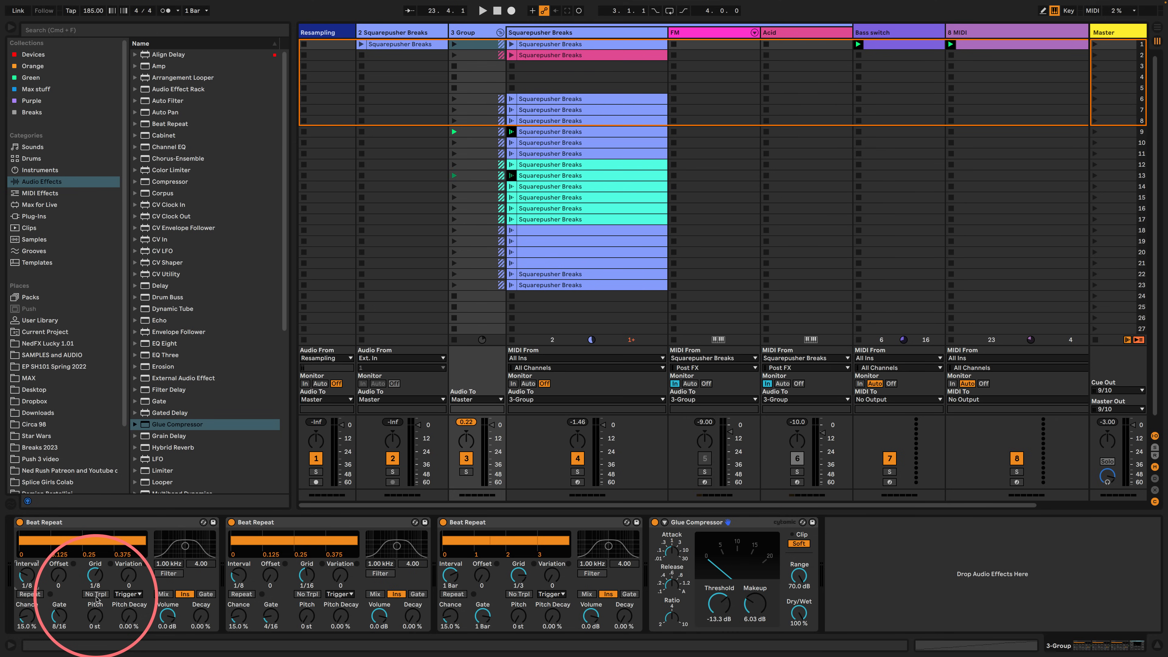
key("space")
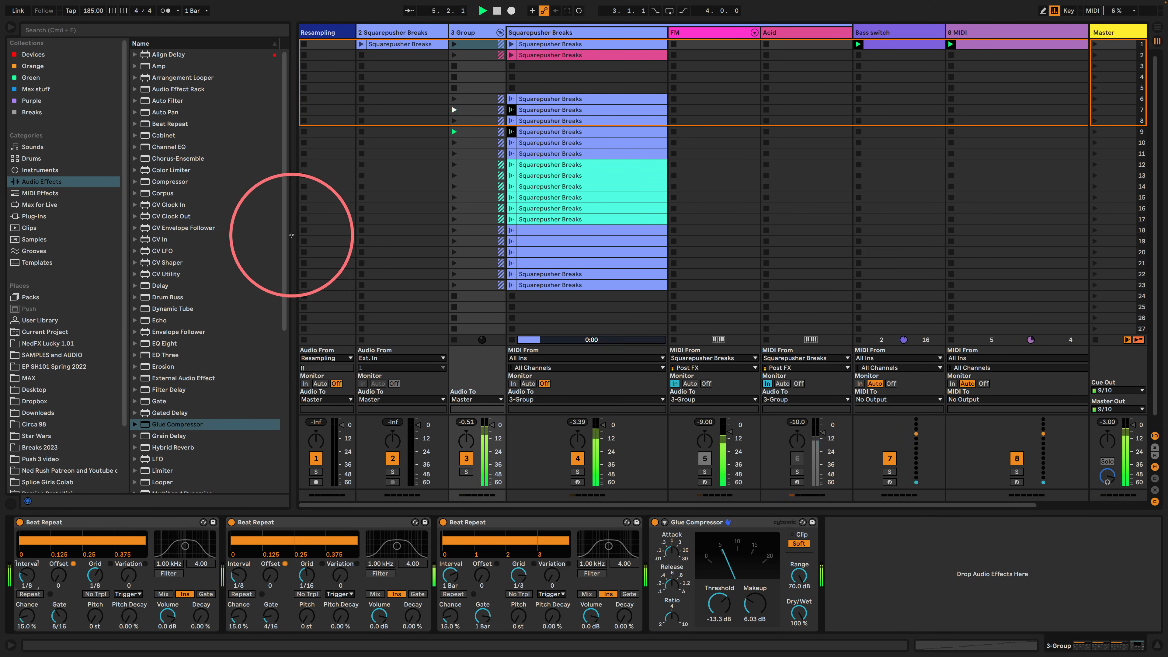
- Narrow the browser and delete the first Beat Repeat, the one with the 1/8 grid, from the group's effect chain
left_click_drag(293, 239, 261, 227)
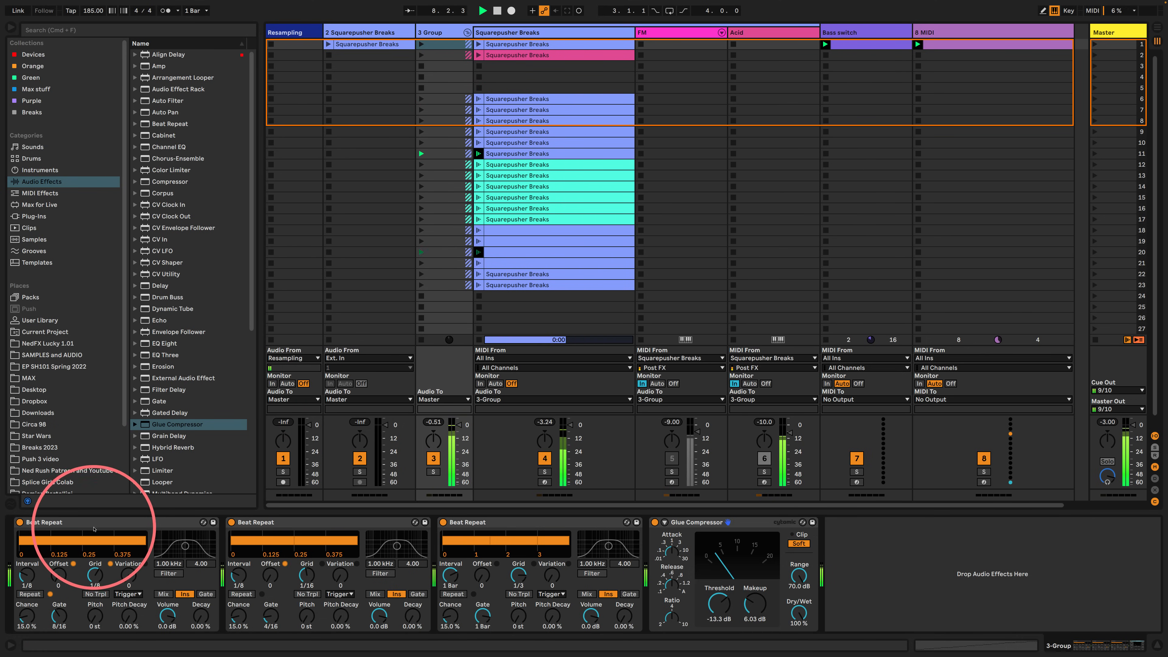
left_click(90, 522)
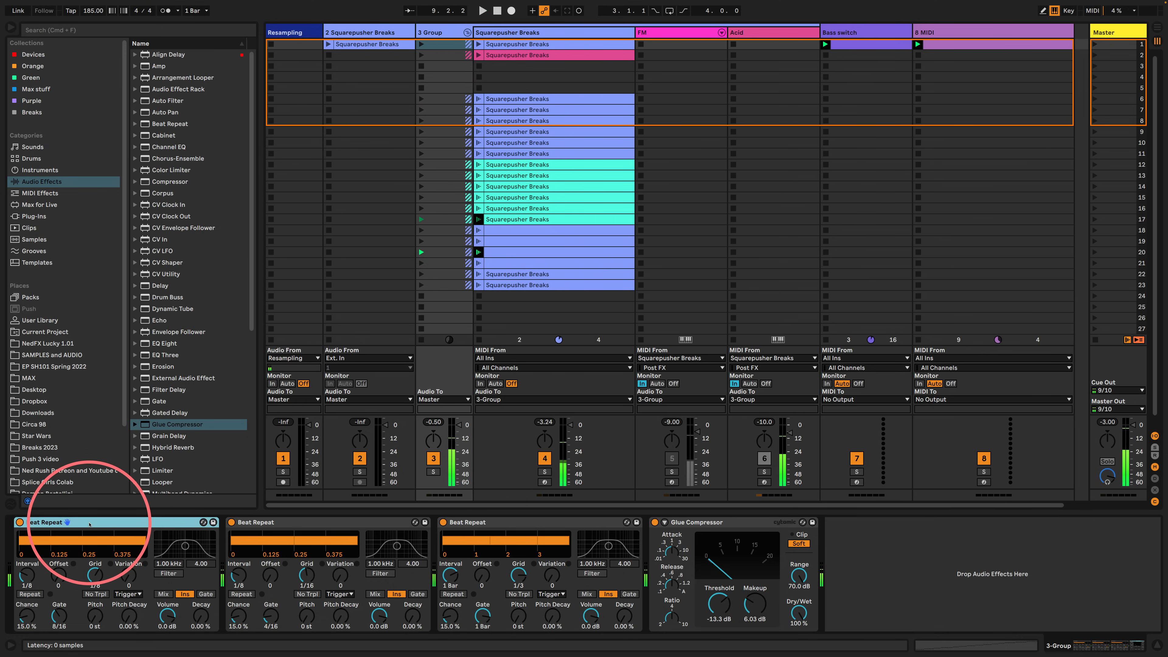
key("Delete")
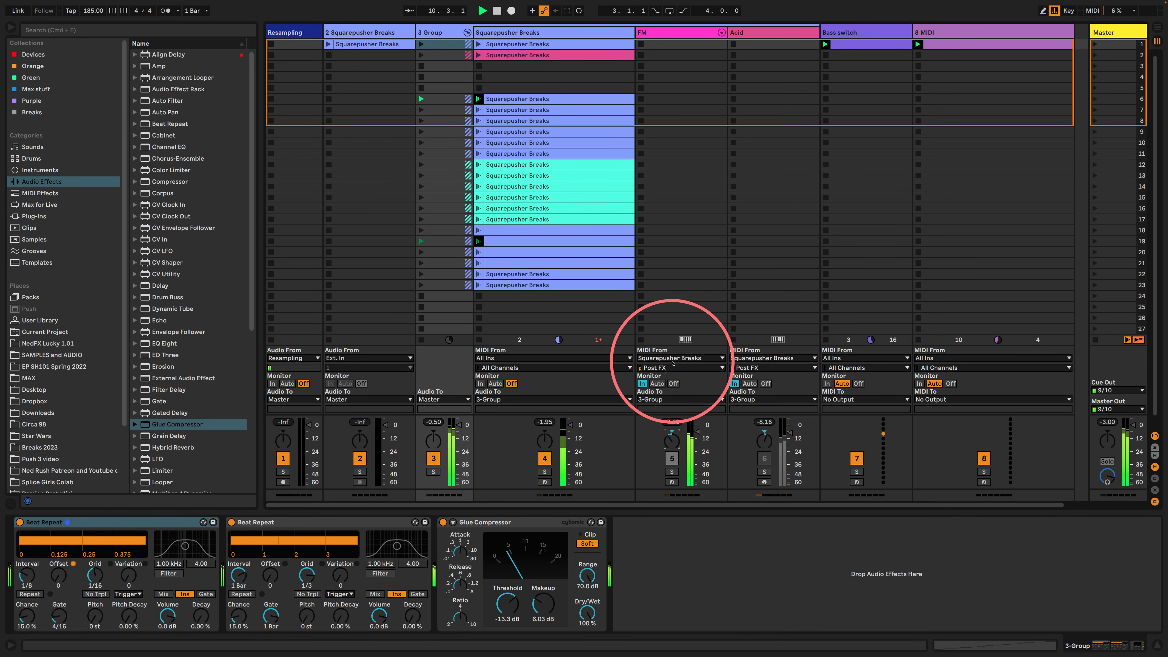
- On the Acid track, set the Random device's scale to 2 and its sign to Bi
left_click(762, 34)
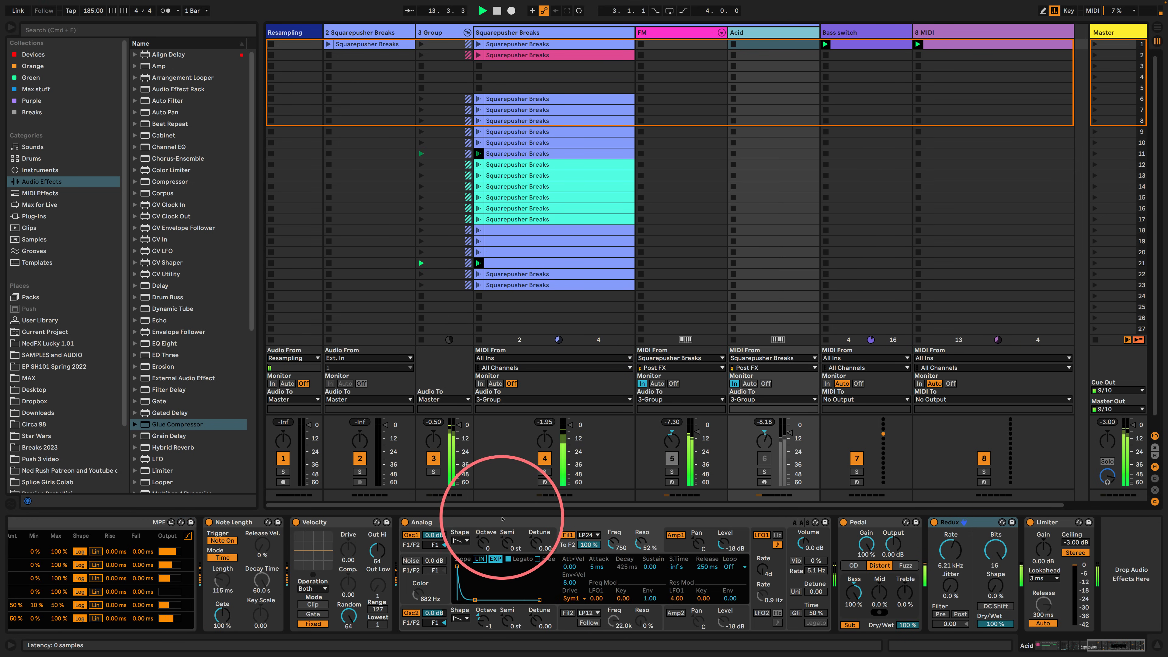
left_click(499, 521)
scroll(345, 529, "left", 6)
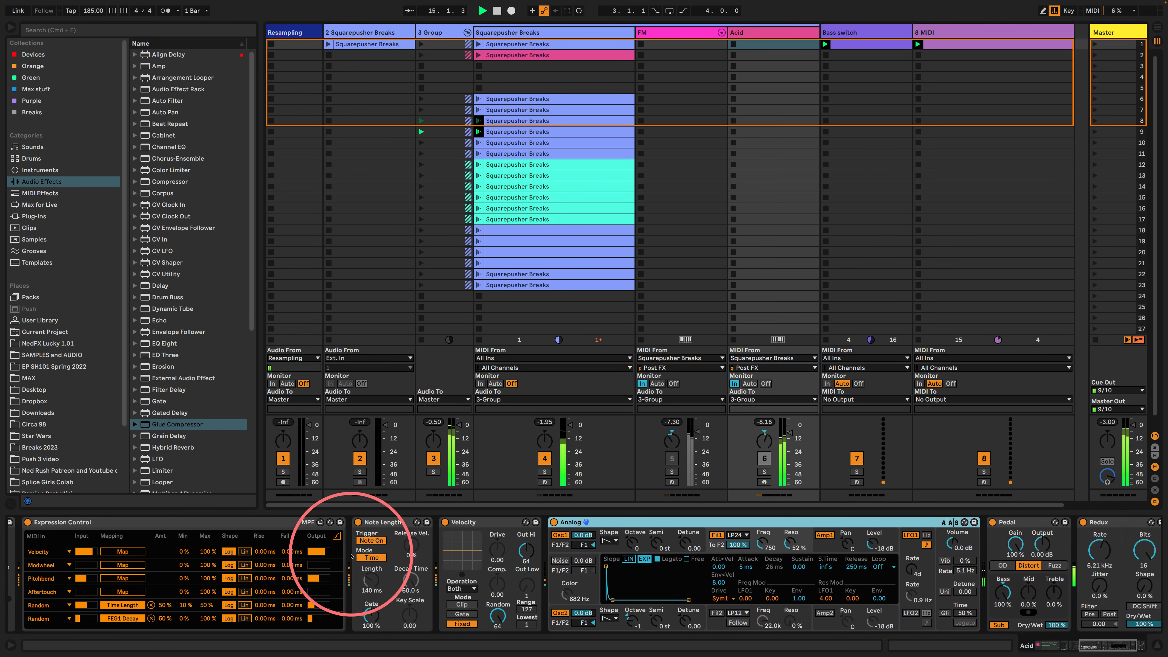
scroll(352, 555, "left", 10)
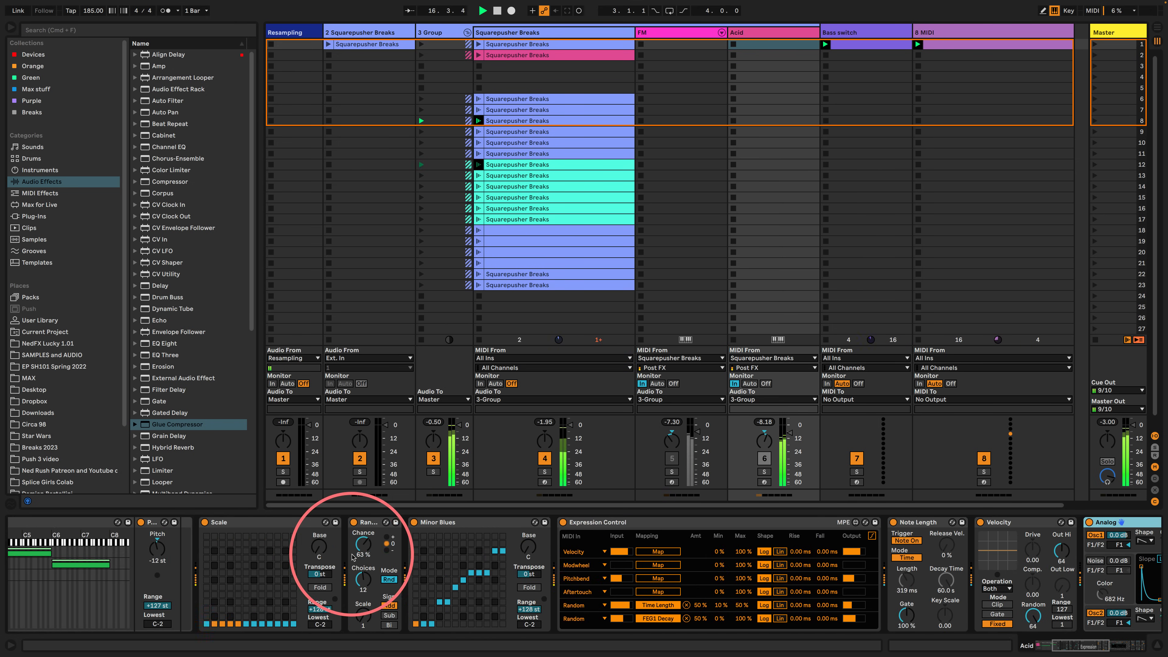
left_click_drag(359, 618, 359, 612)
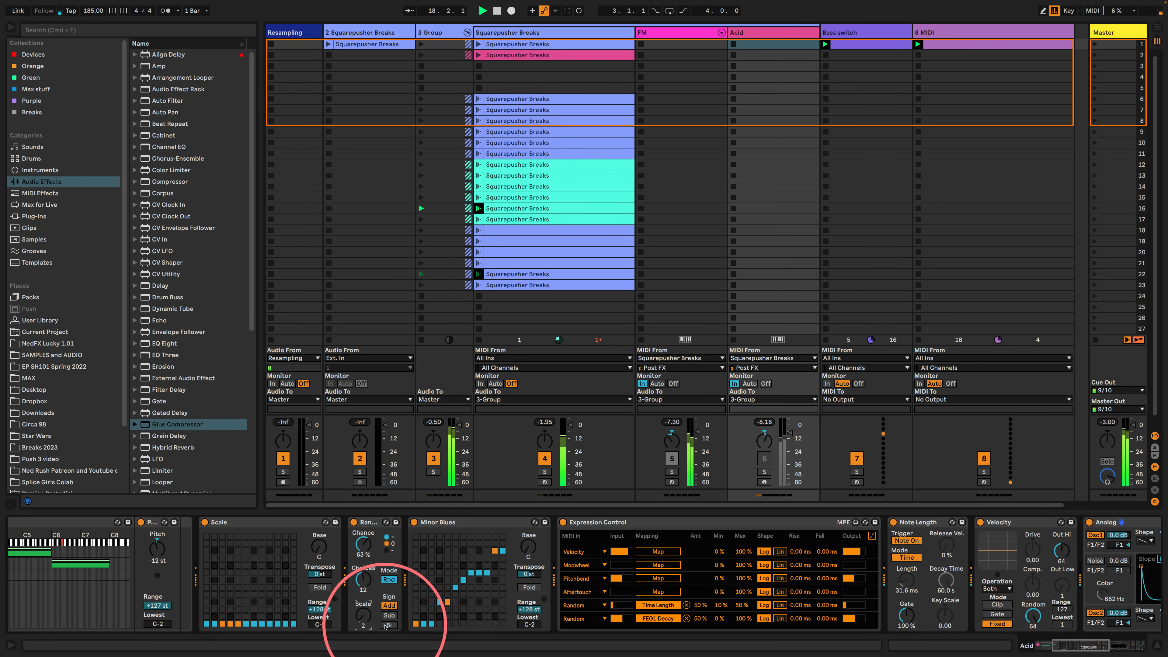
left_click(387, 624)
- Raise the Acid track's Analog Filter 1 frequency to 974 and its resonance to 56 %
scroll(520, 547, "right", 10)
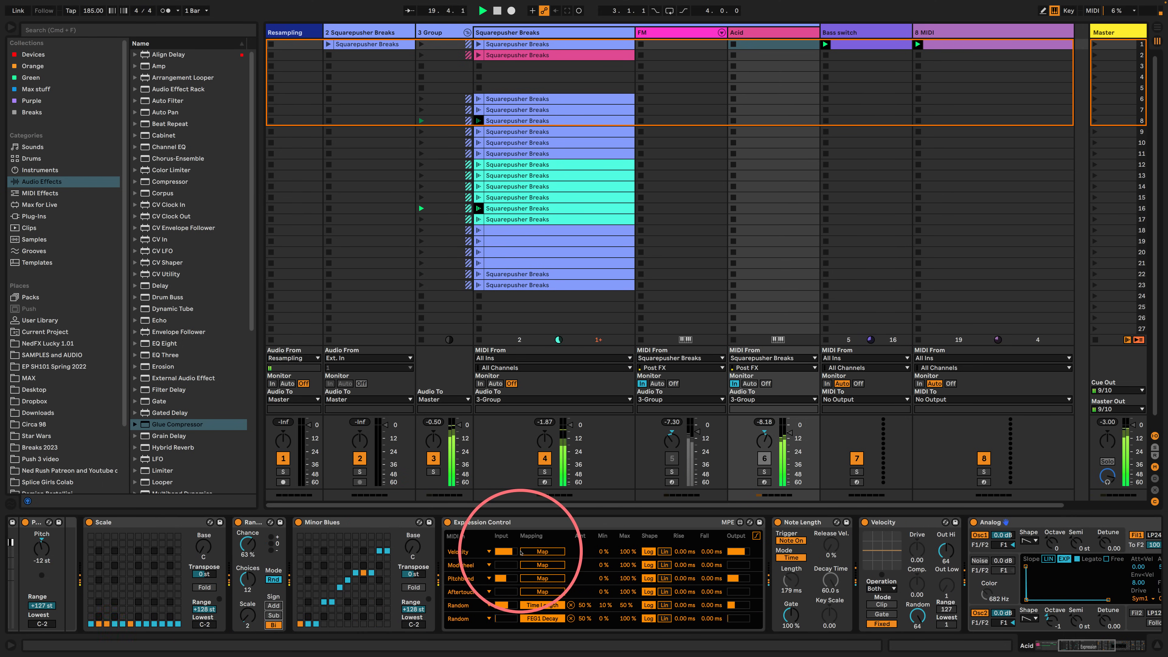
scroll(519, 550, "right", 12)
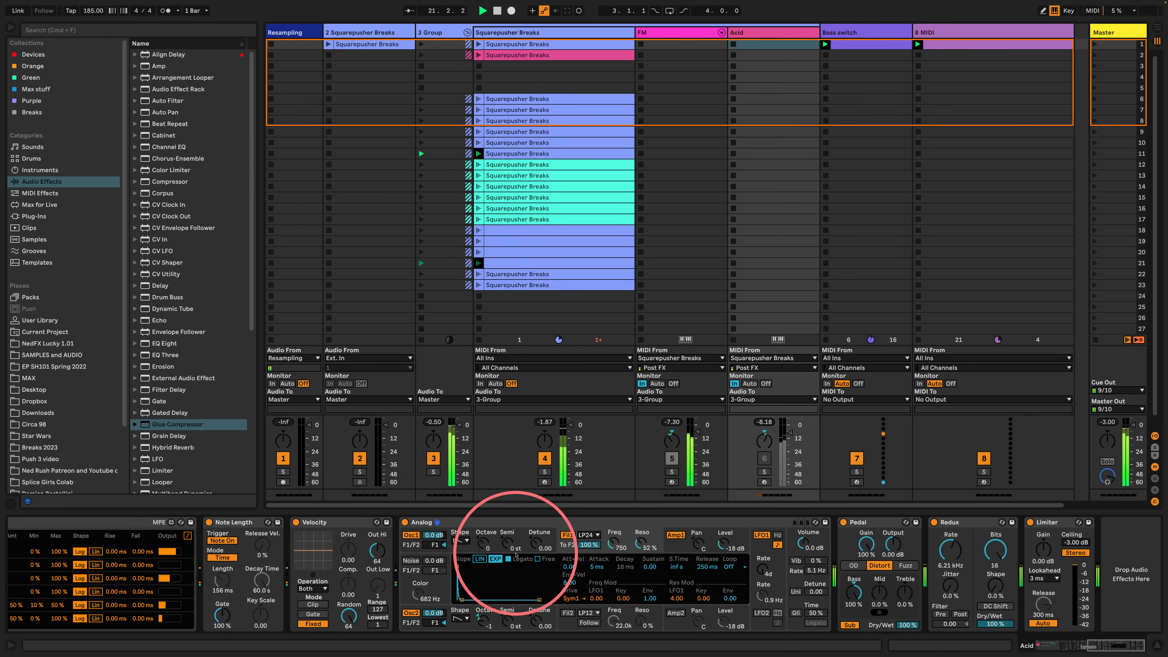
mouse_move(614, 543)
left_mouse_down()
mouse_move(636, 535)
mouse_move(636, 550)
left_mouse_up()
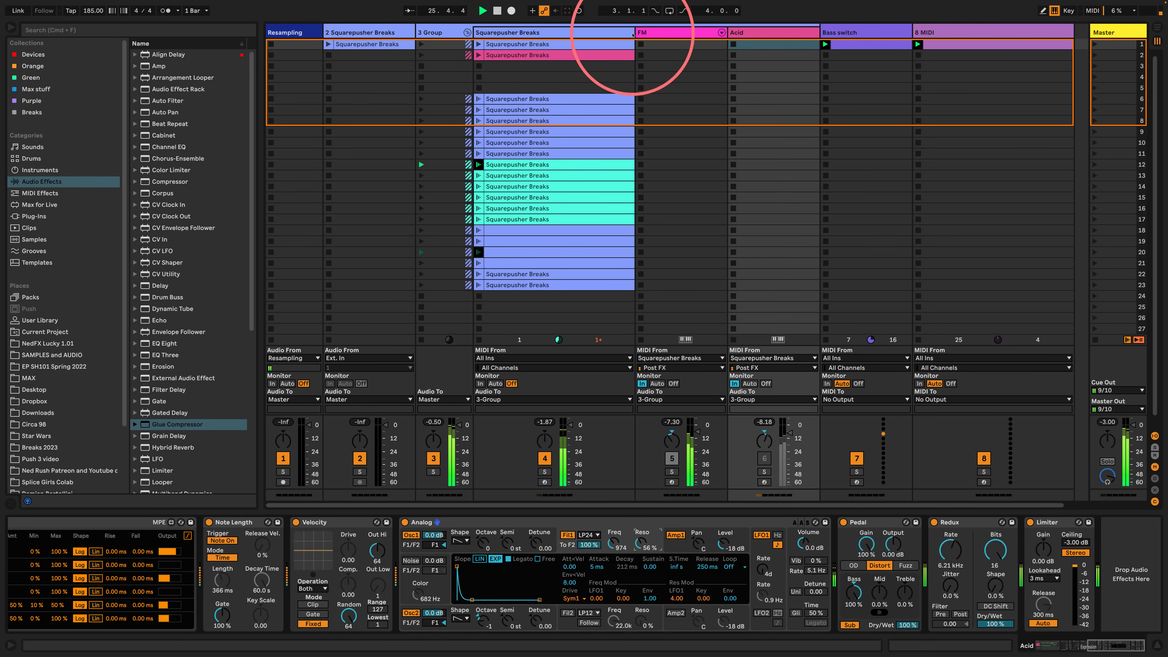
- Narrow the Squarepusher Breaks, FM and Acid tracks to free space in the session
left_click_drag(633, 35, 552, 37)
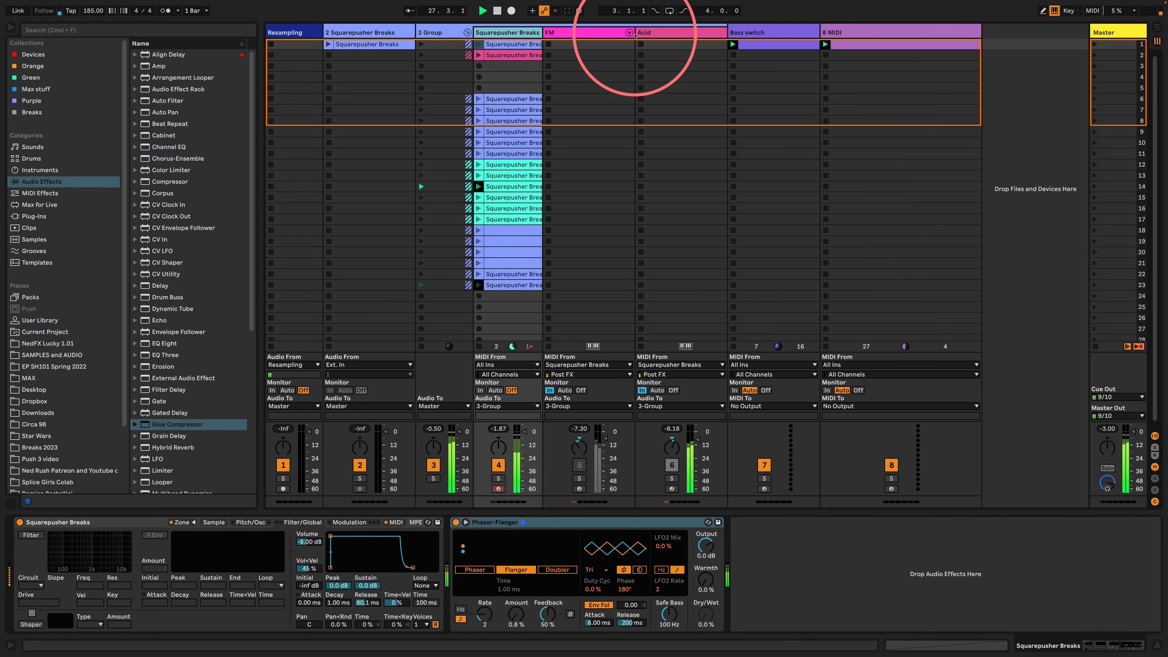
left_click_drag(635, 35, 565, 36)
left_click_drag(657, 35, 610, 39)
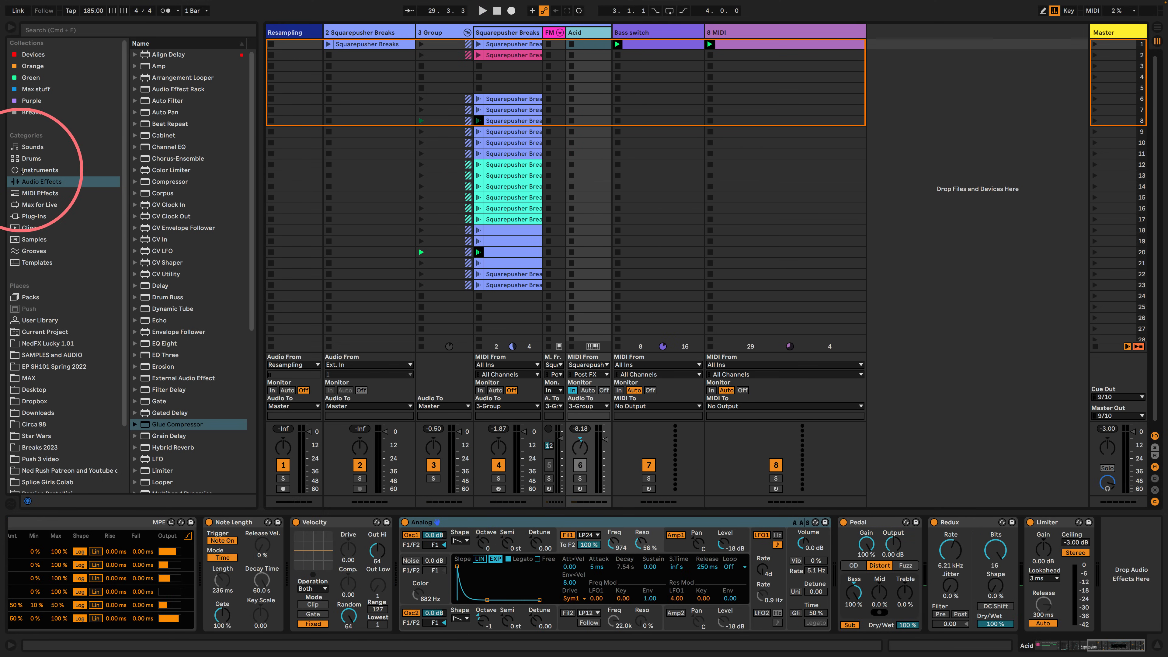
- Load the 909 Core Kit onto a new track and create an empty clip in its first slot
left_click(31, 158)
left_click_drag(166, 124, 928, 98)
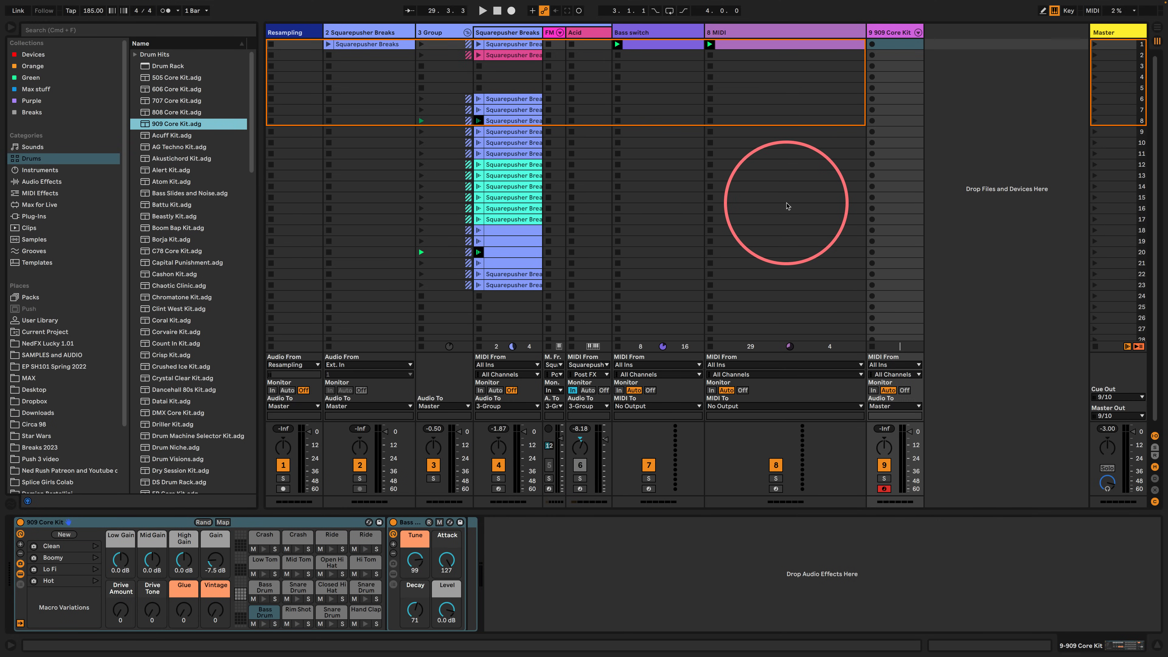
double_click(897, 44)
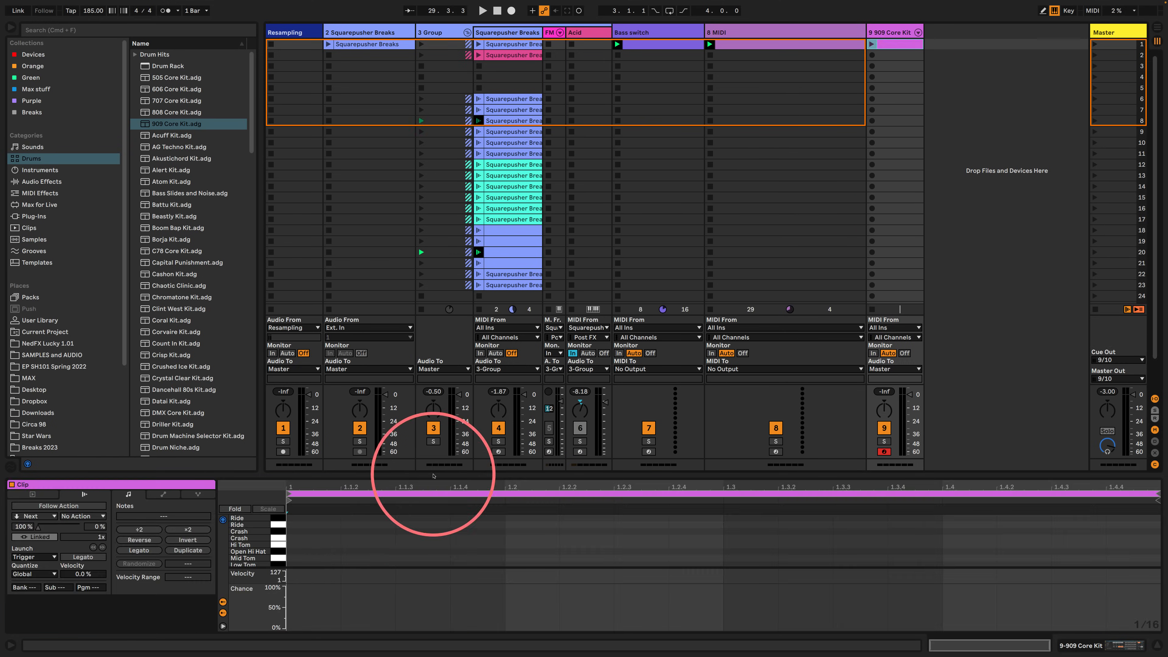
- Program a one-bar 909 pattern with Bass Drum on every beat, two sixteenth Closed Hi Hats per beat and an offbeat Open Hi Hat
scroll(263, 547, "down", 4)
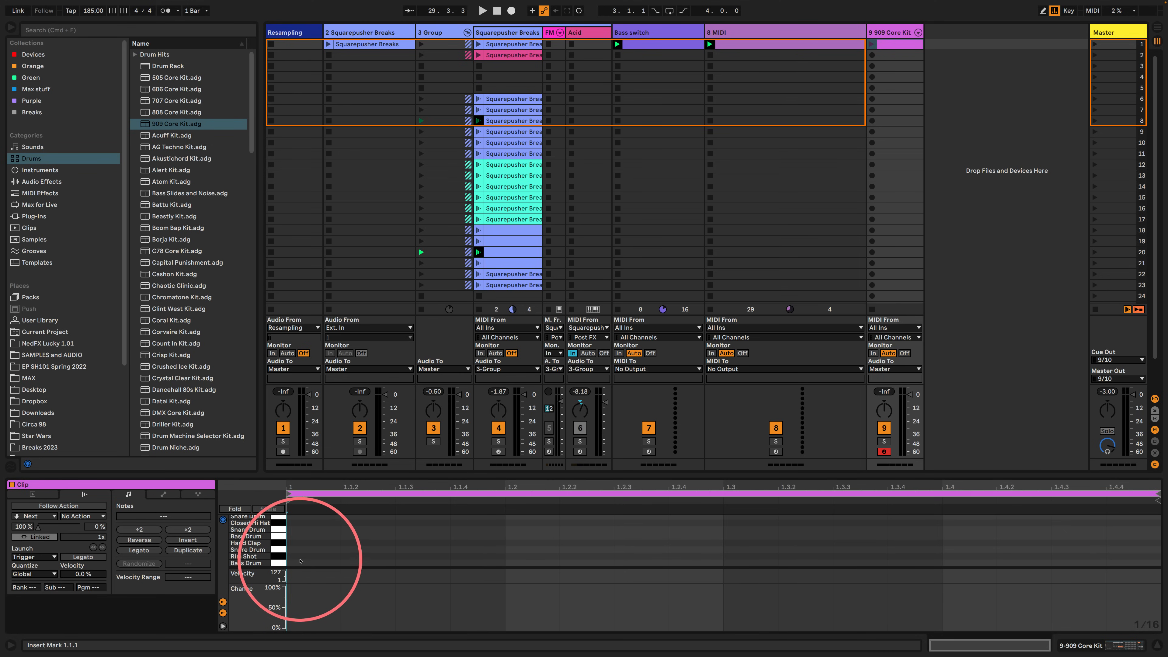
double_click(313, 562)
double_click(529, 562)
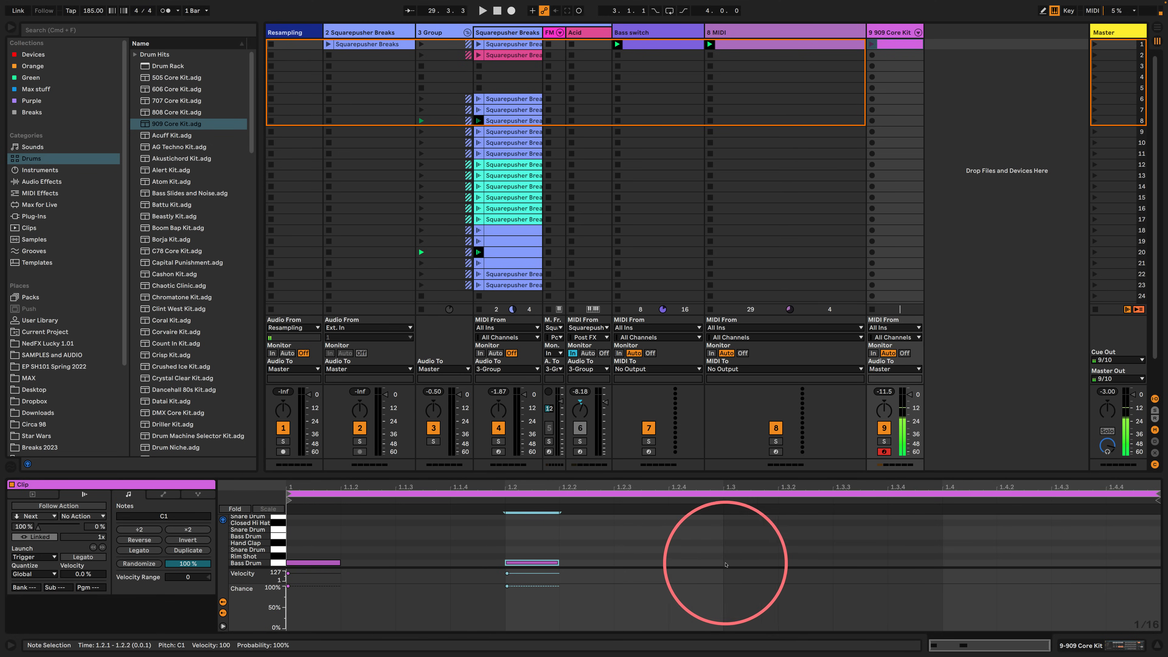
left_click(743, 562)
double_click(743, 562)
left_click(947, 562)
double_click(947, 562)
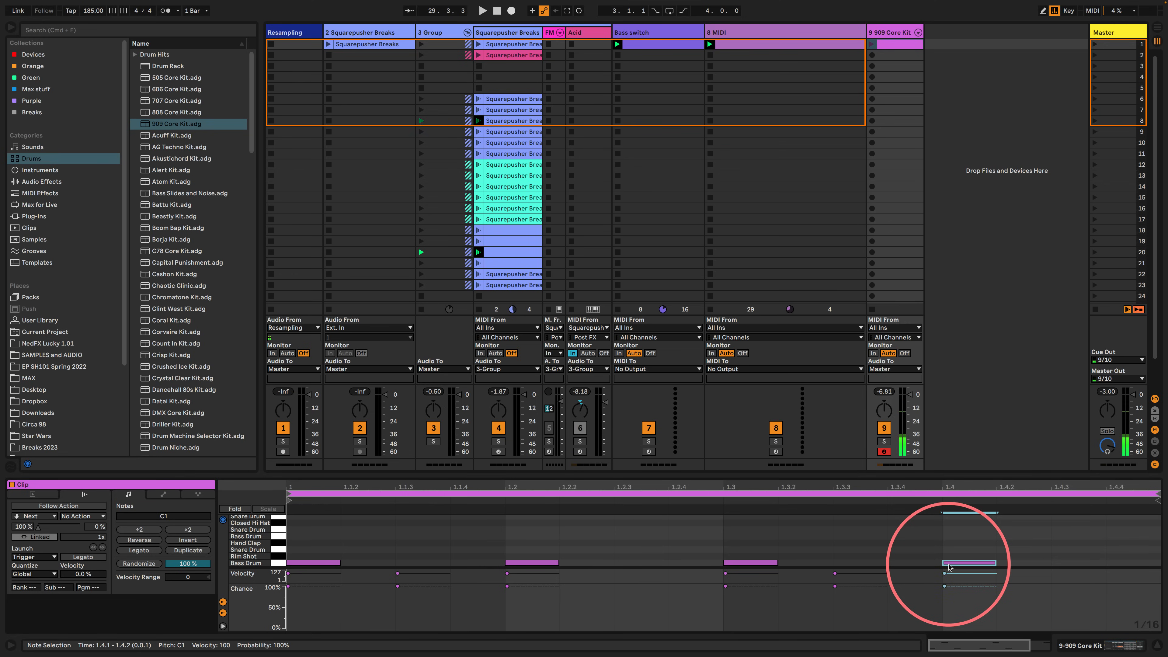
- Play the 909 pattern with the breaks, enlarge the clip editor and display the clip's notes
key("alt+e")
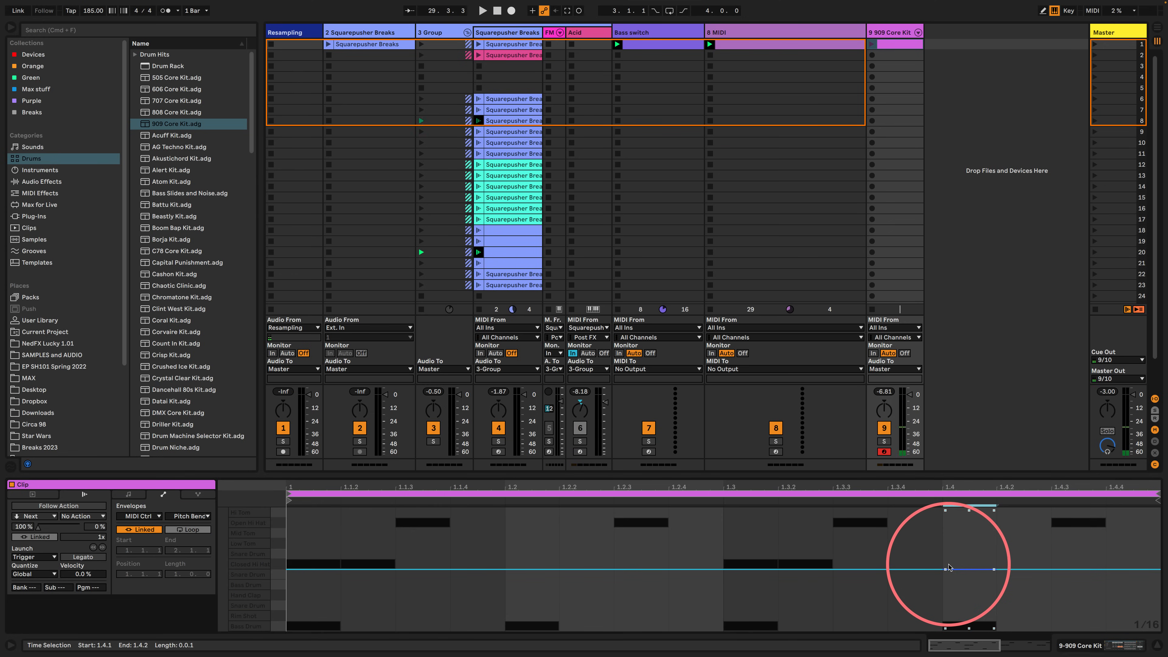
key("space")
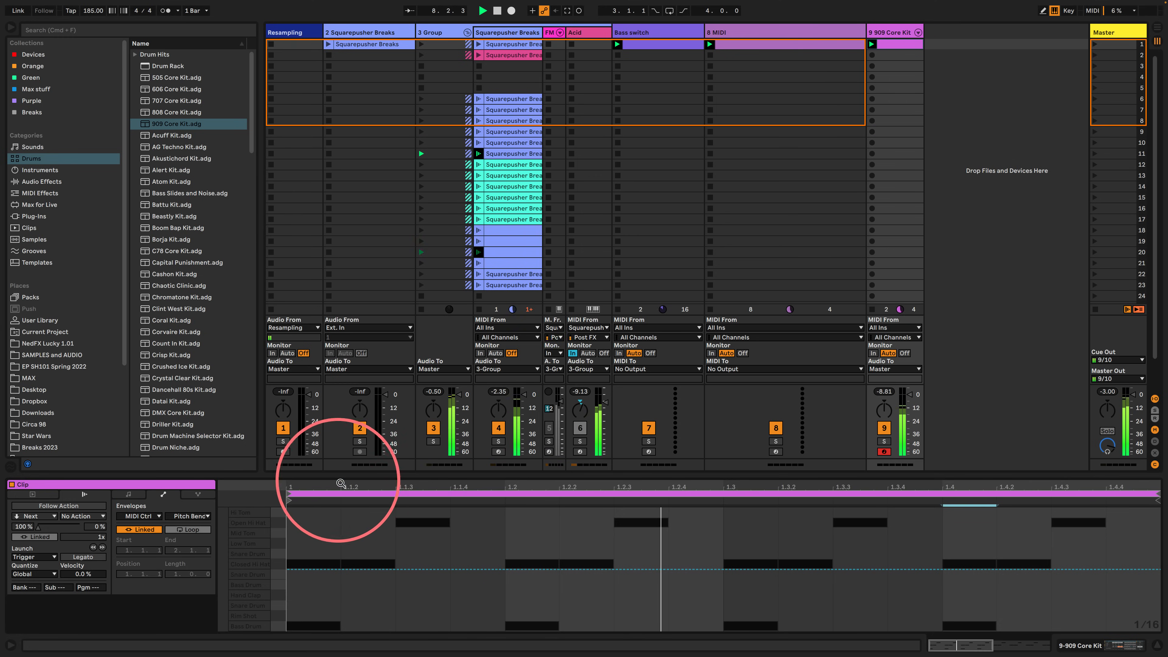
left_click_drag(334, 481, 326, 326)
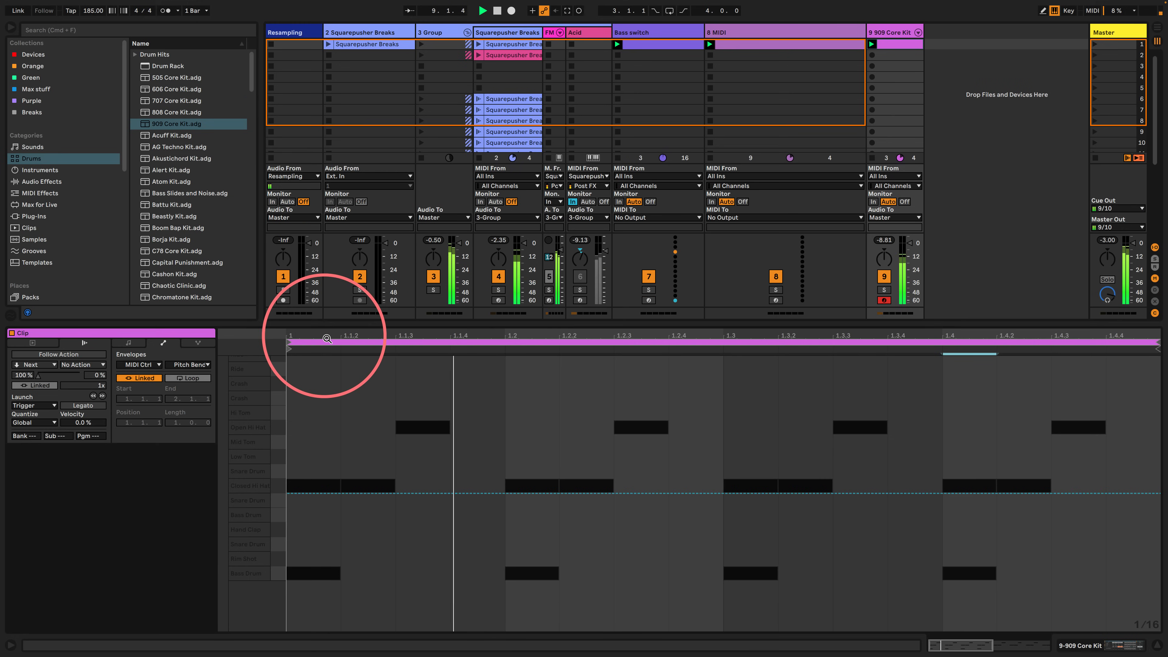
left_click(128, 343)
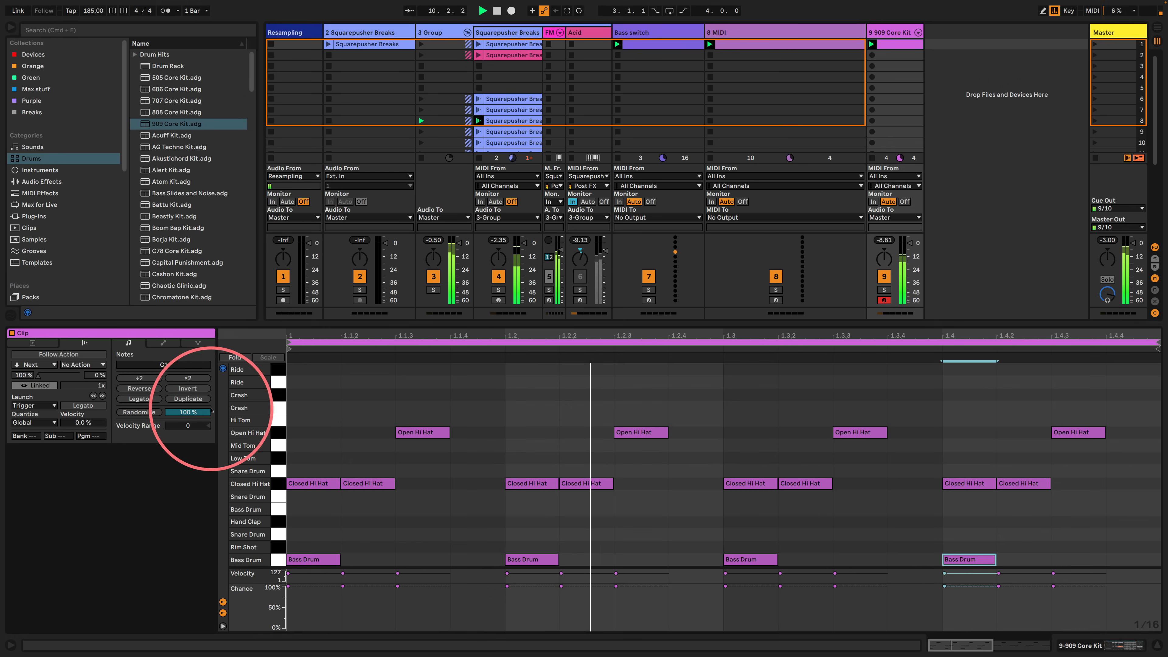
- Duplicate the 909 clip's loop to two bars, add a Crash at its very start, and play it
left_click(278, 392)
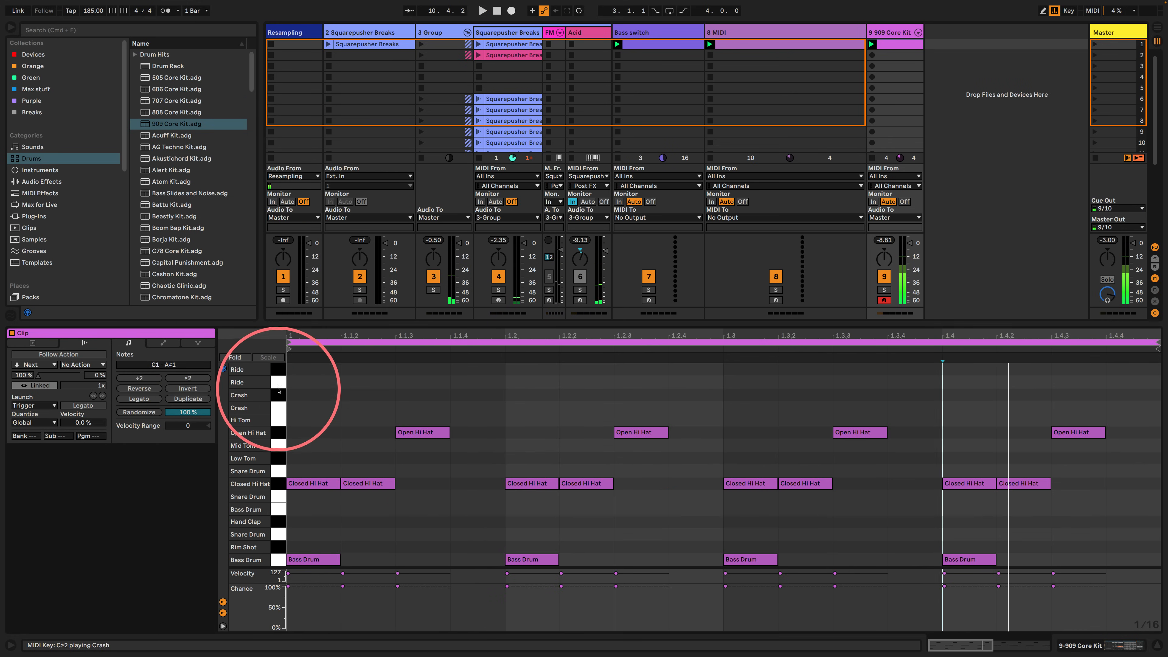
double_click(307, 396)
double_click(308, 397)
left_click(340, 346)
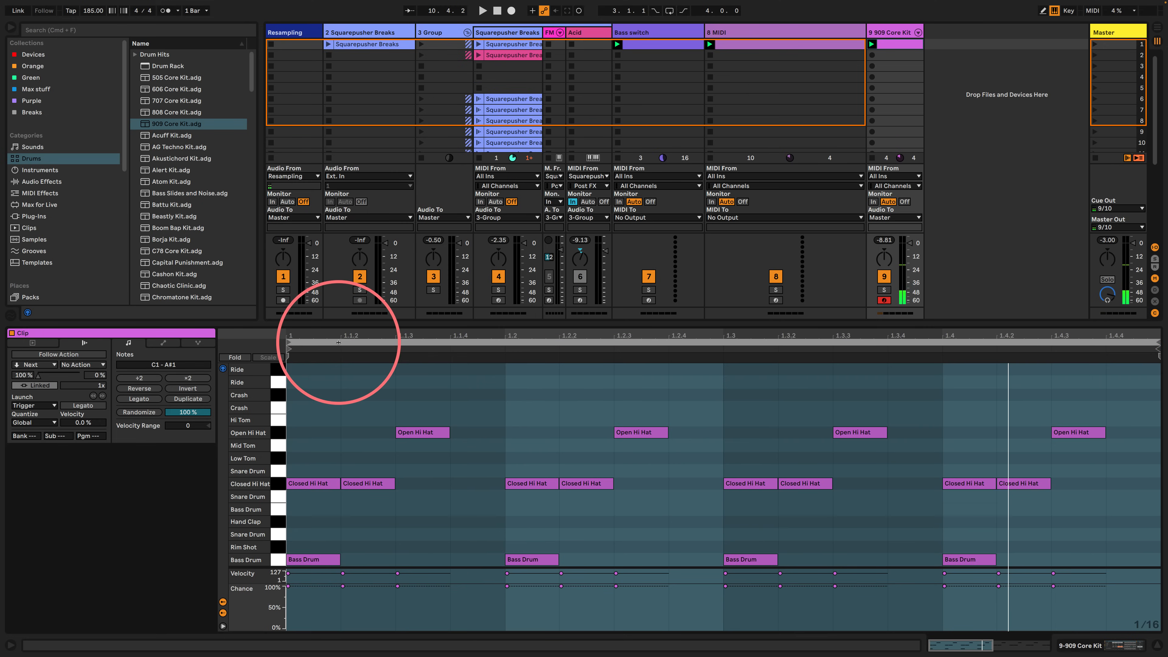
left_click(191, 398)
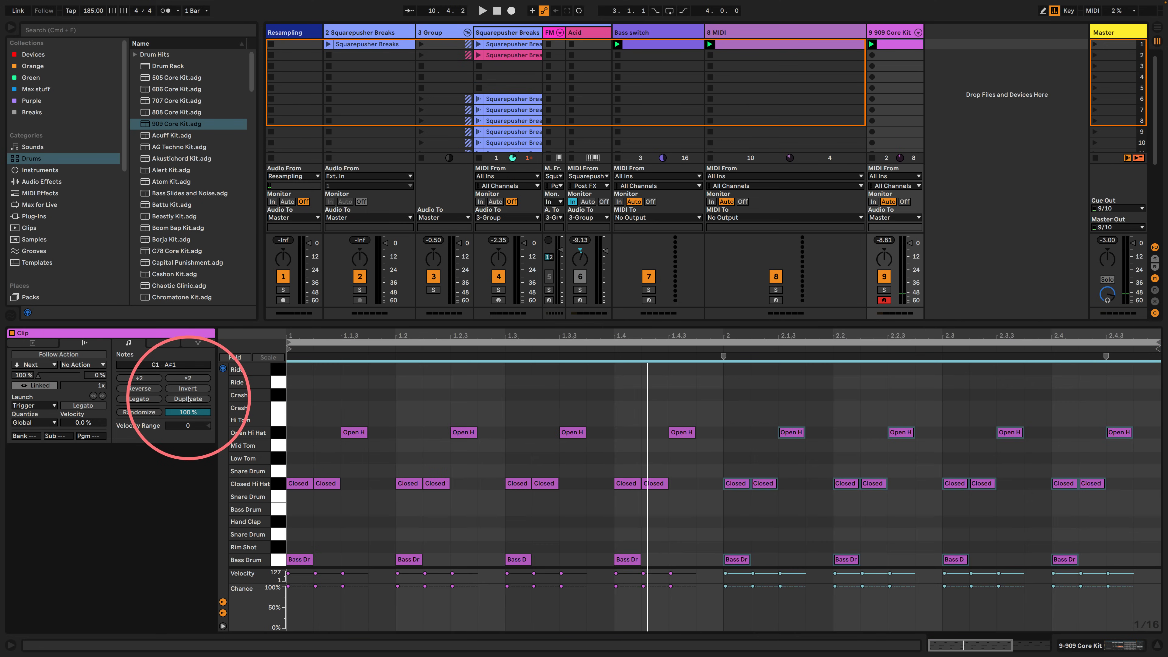
double_click(297, 408)
key("space")
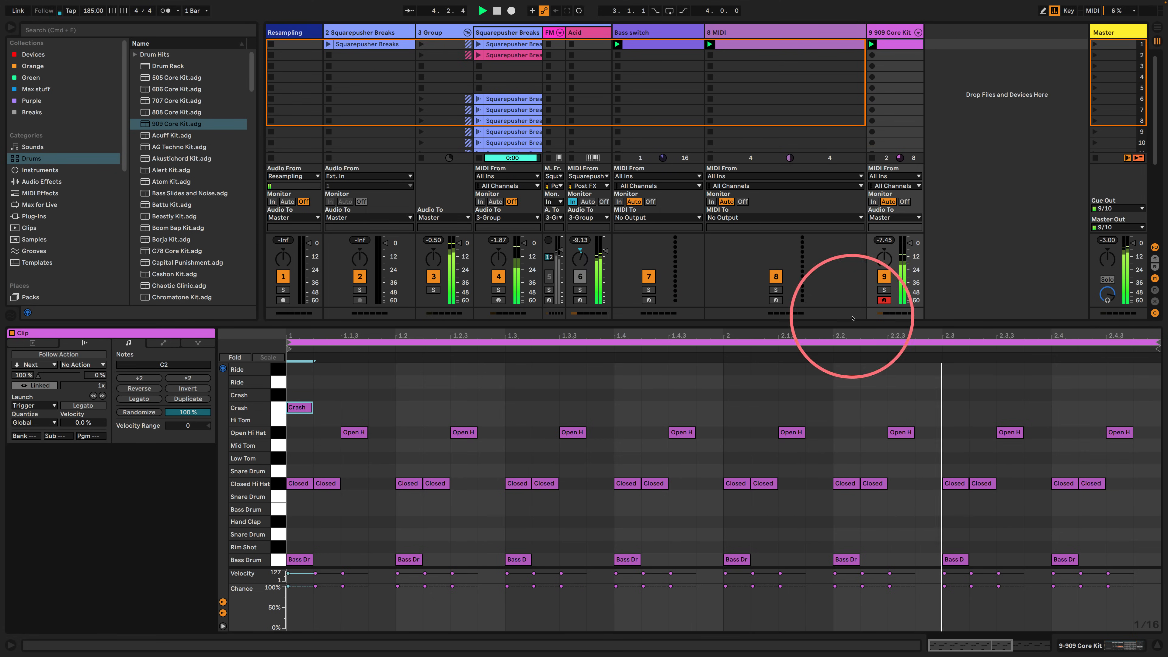
- Set the 909 Bass Drum's level to 6.0 dB, then audition and select the Hand Clap pad
left_click(1072, 646)
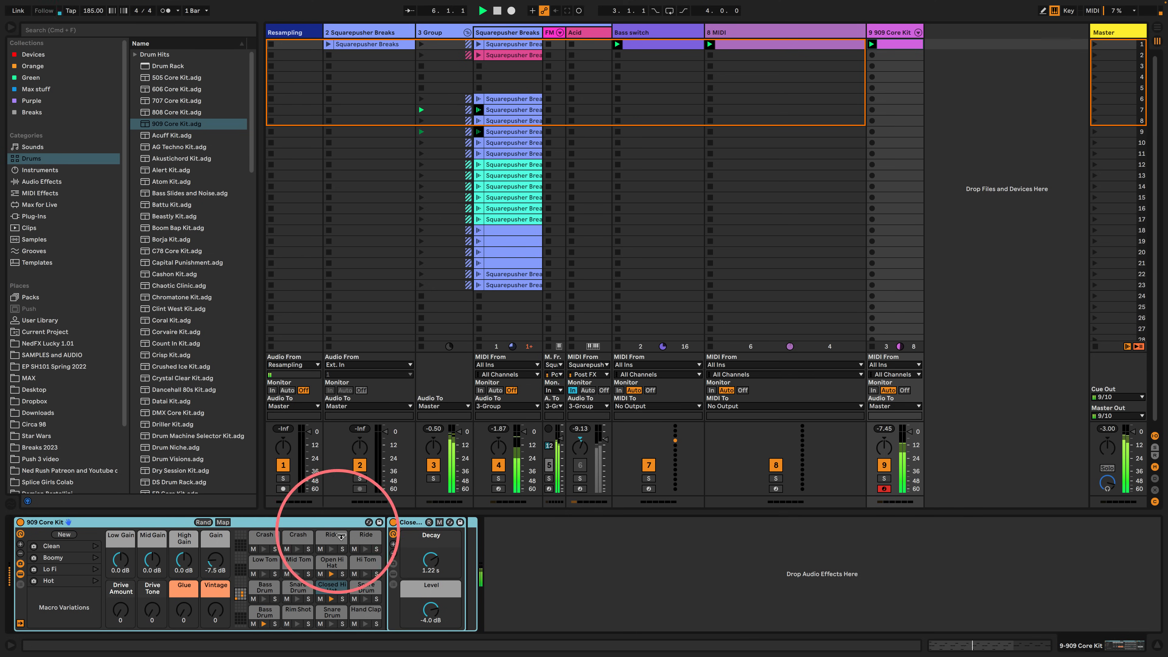
left_click(265, 612)
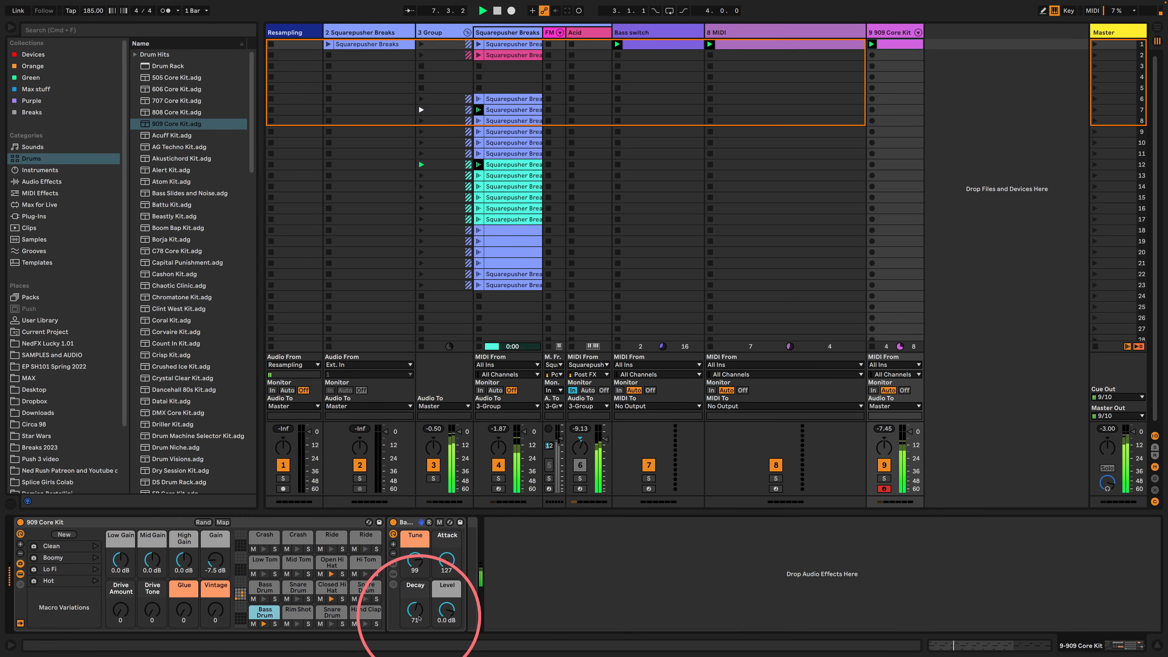
left_click_drag(445, 613, 445, 598)
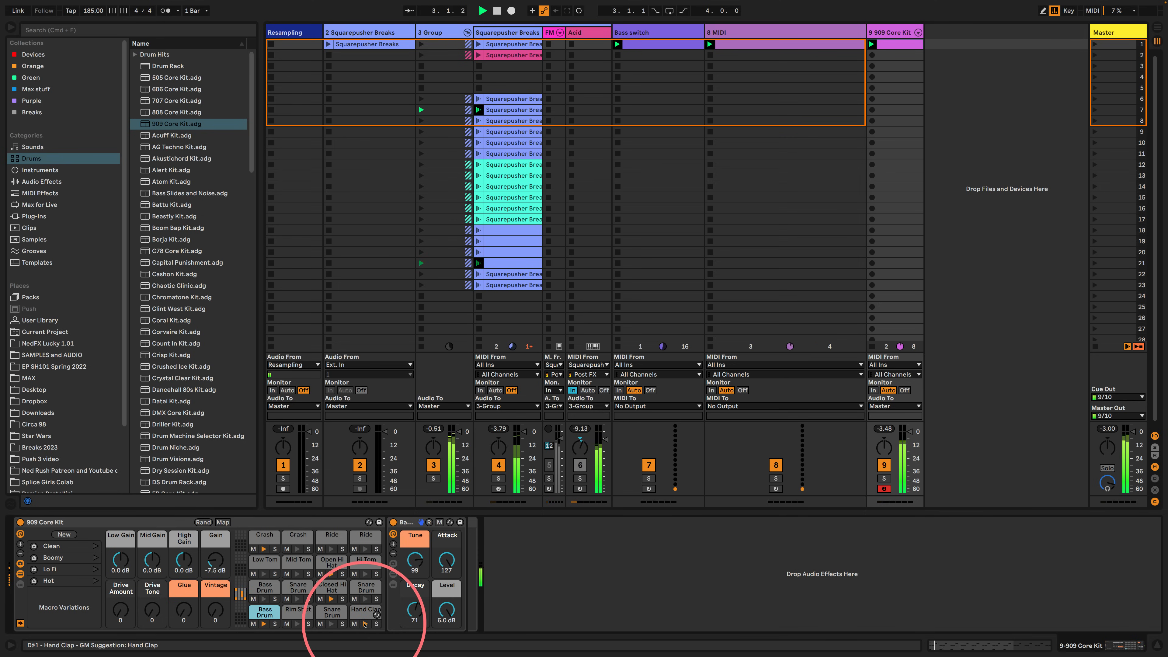
left_click(365, 625)
left_click(363, 614)
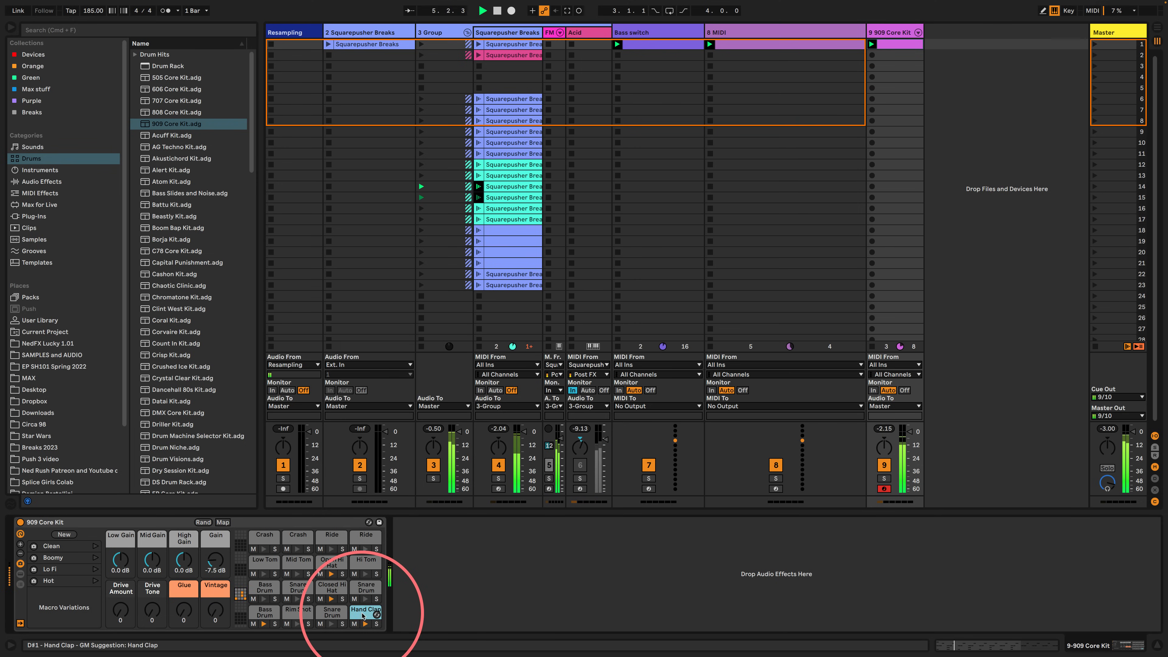
- Find Saturator among the audio effects and add it after the 909 Core Kit
left_click(32, 181)
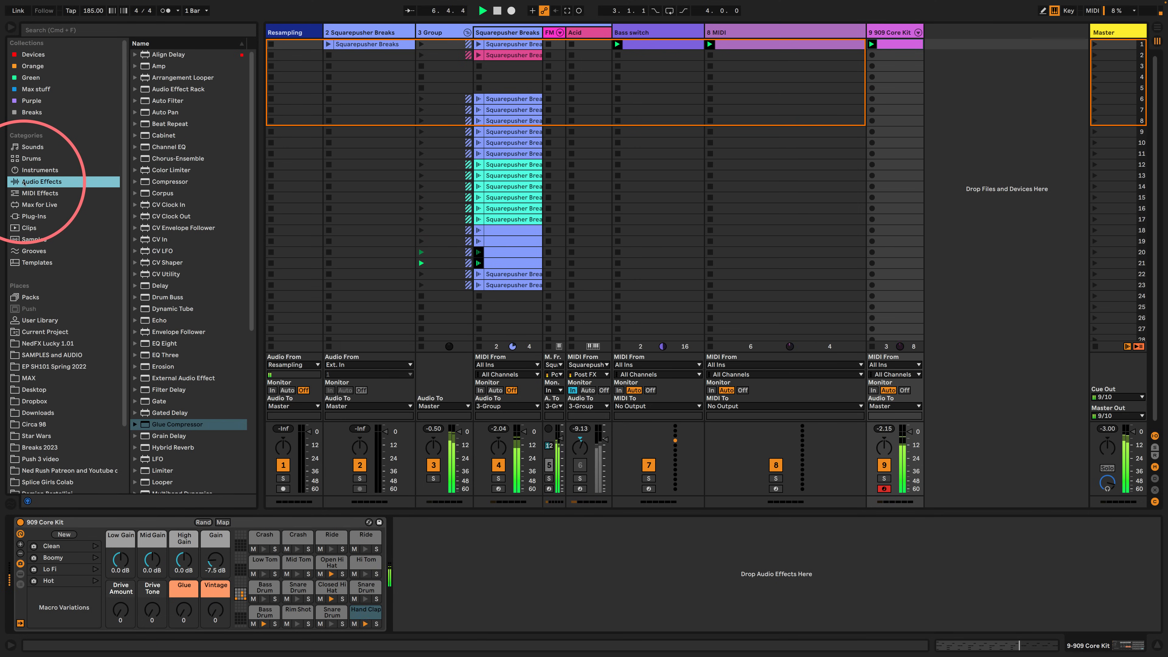
left_click_drag(260, 261, 379, 277)
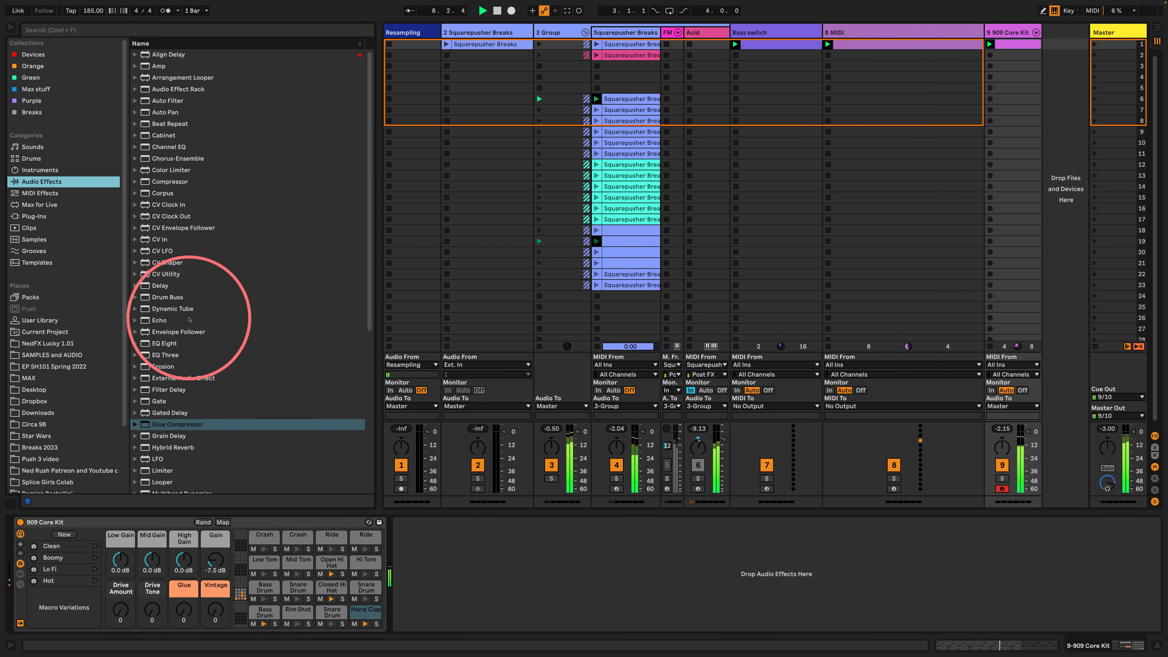
scroll(203, 318, "down", 10)
scroll(213, 317, "down", 1)
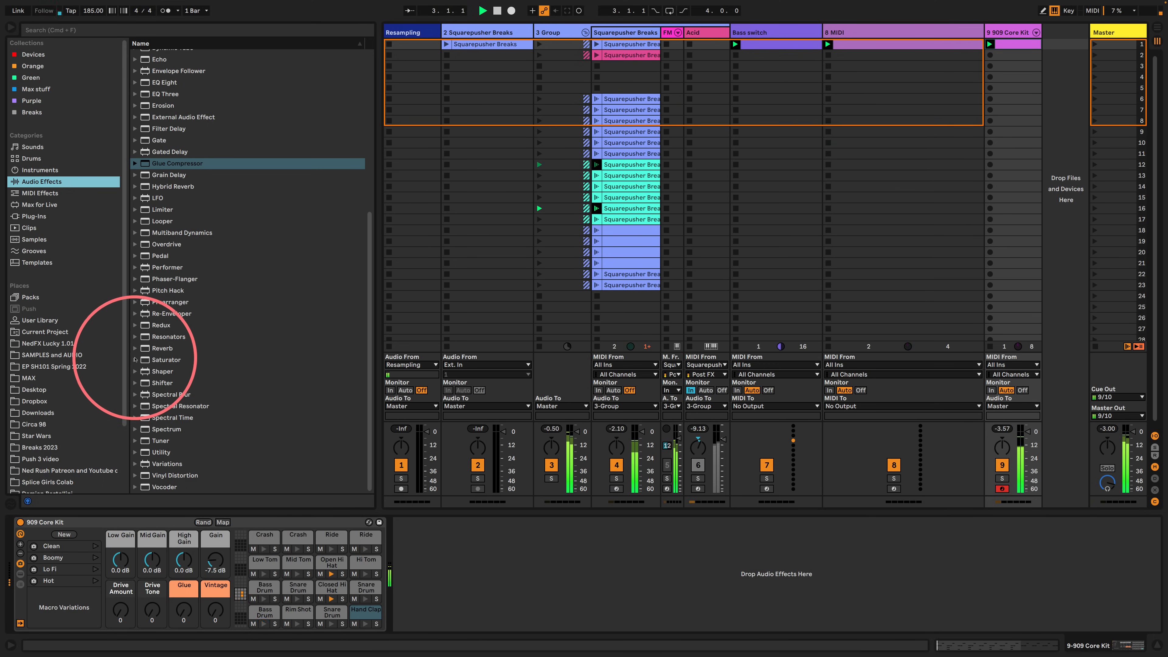
left_click(151, 360)
left_click_drag(150, 360, 409, 549)
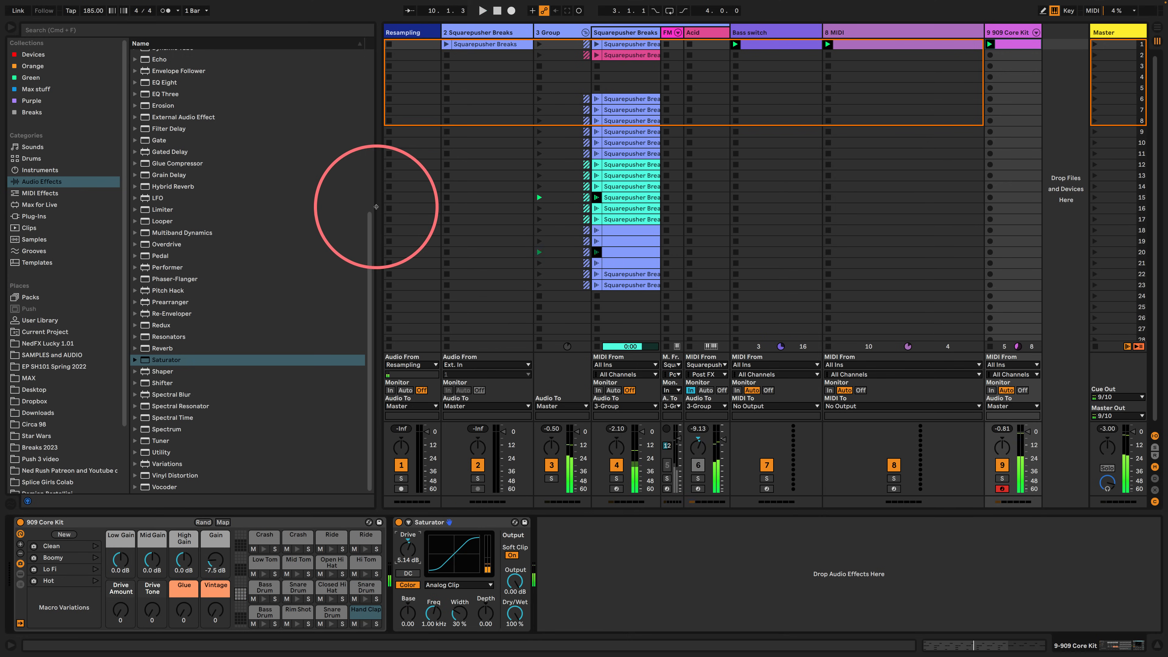
left_click_drag(367, 209, 257, 216)
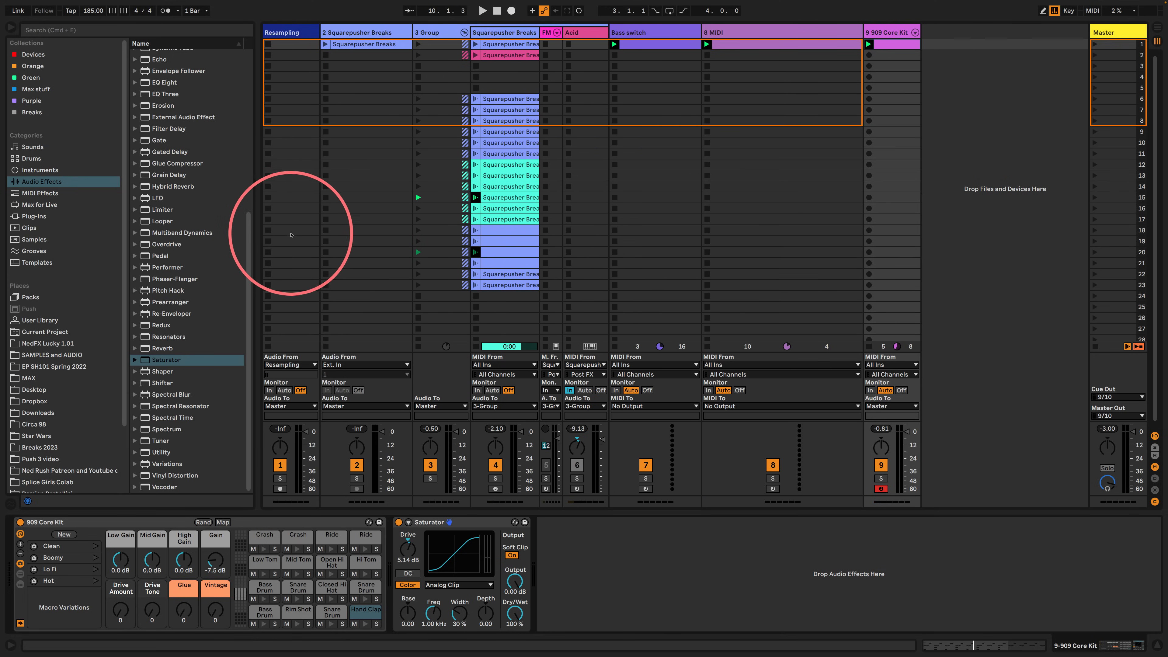
- Play the set, narrow the Squarepusher Breaks track, and insert Spectral Time on 3 Group between the second Beat Repeat and the Glue Compressor
key("space")
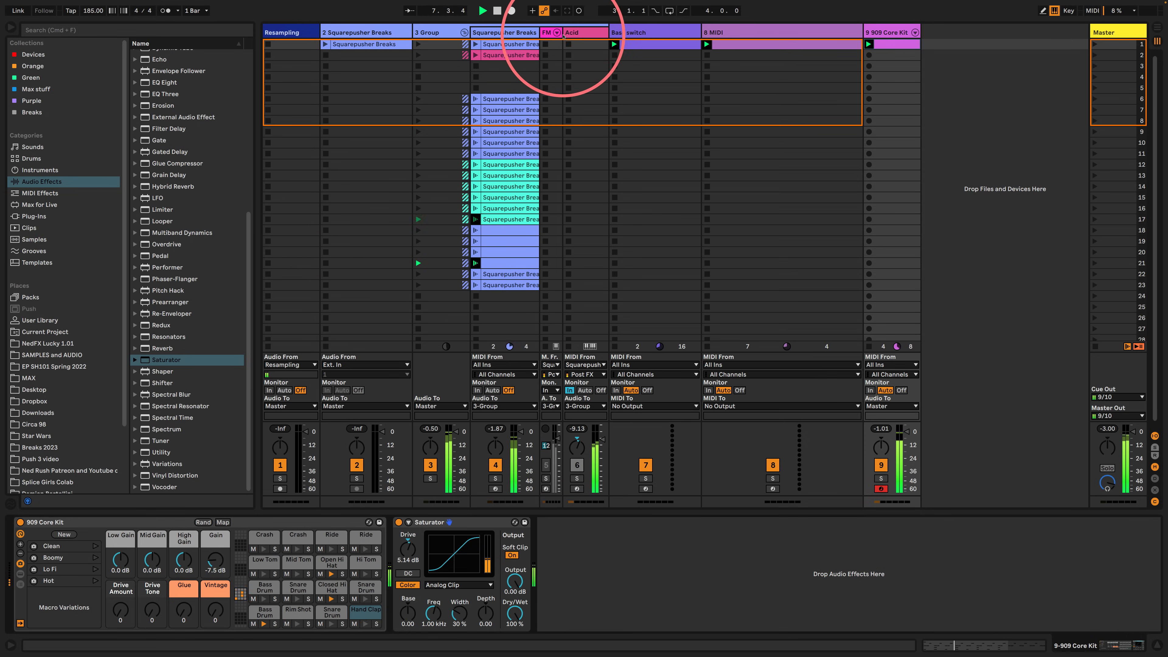
left_click_drag(564, 36, 449, 34)
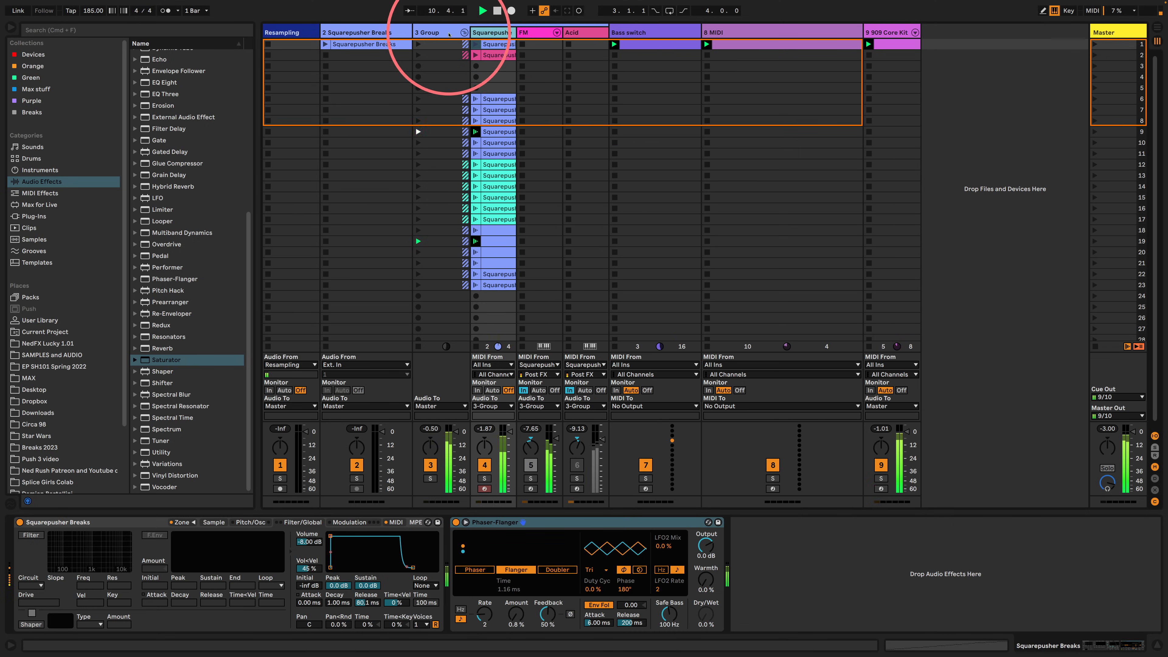
left_click(449, 34)
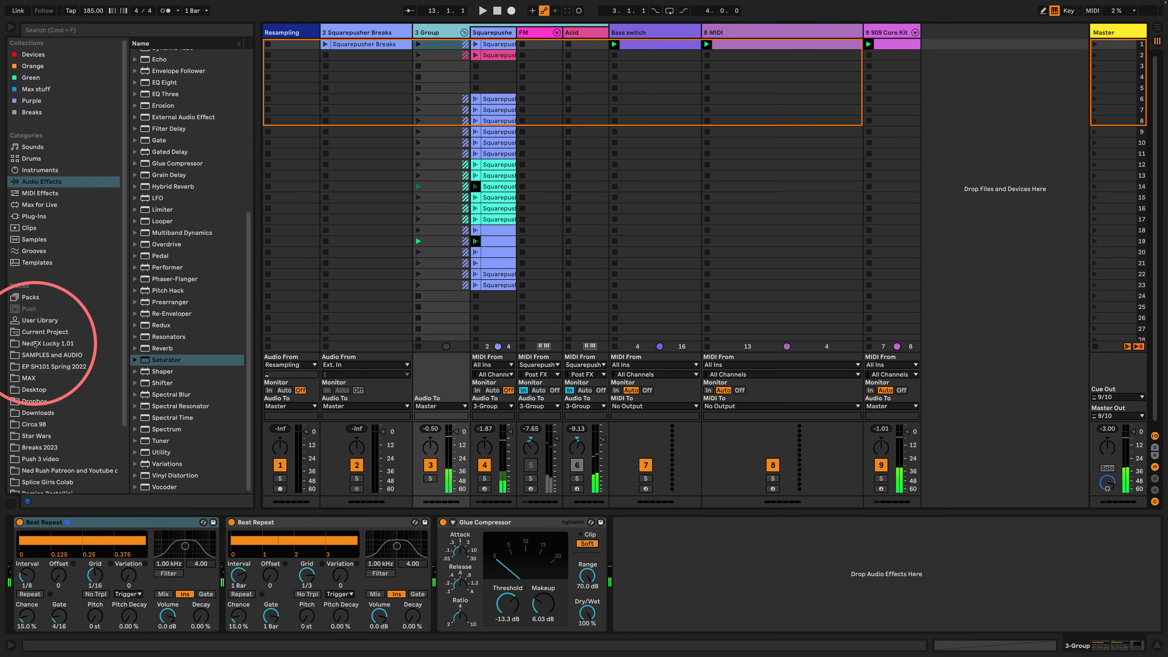
left_click(35, 194)
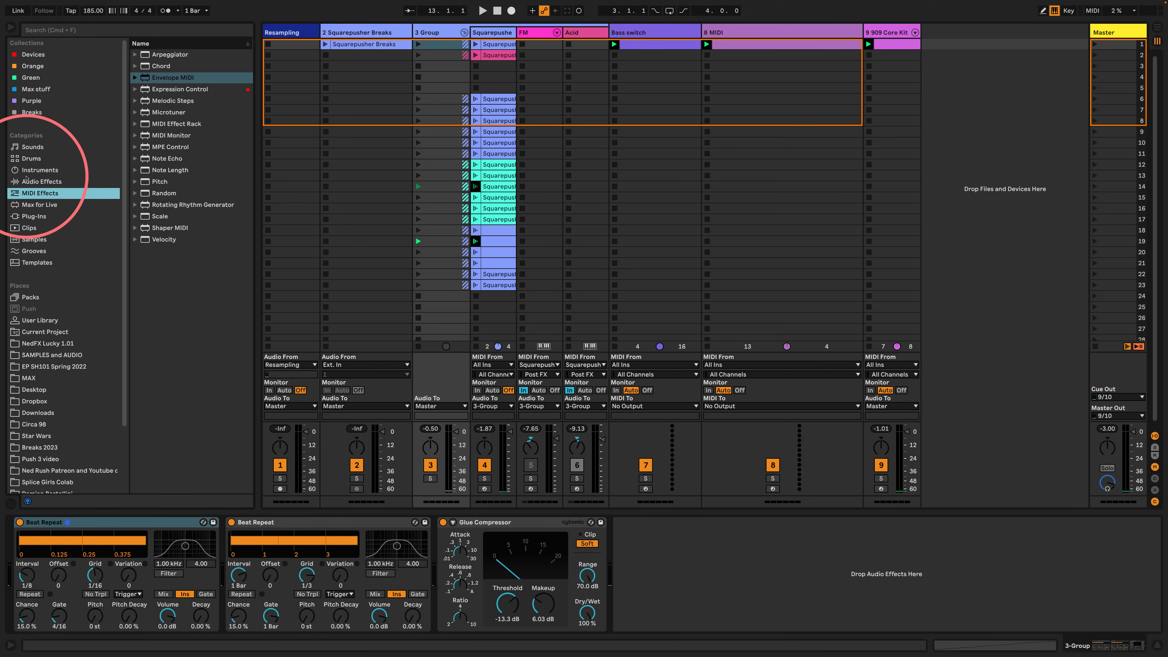
left_click(36, 181)
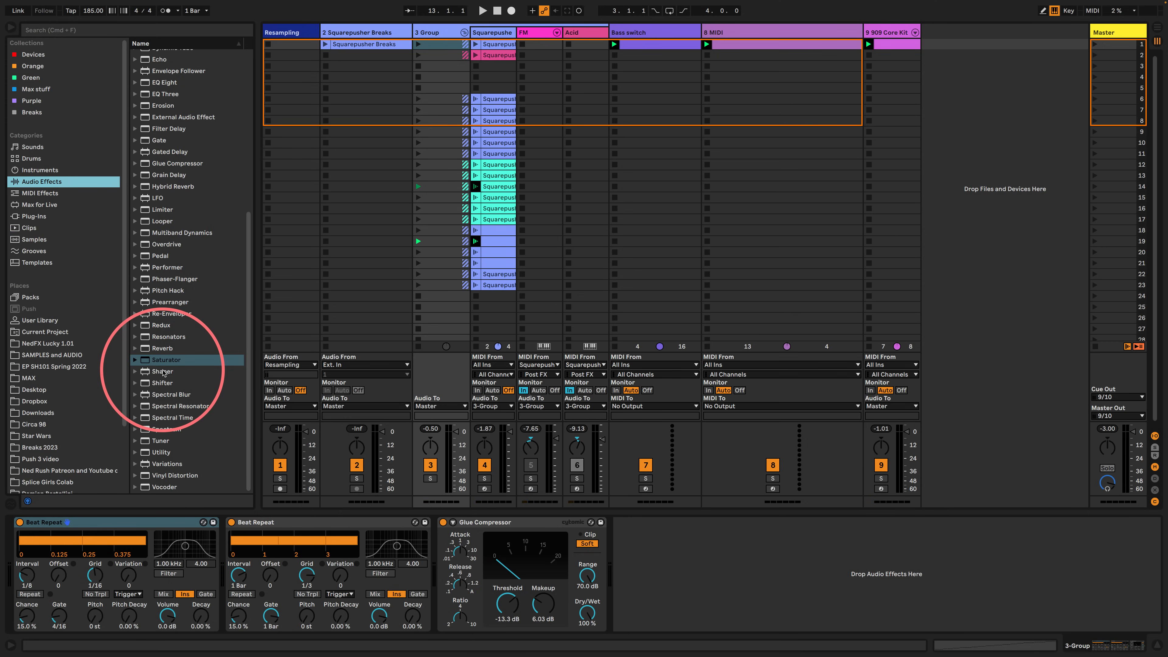
left_click_drag(173, 417, 436, 548)
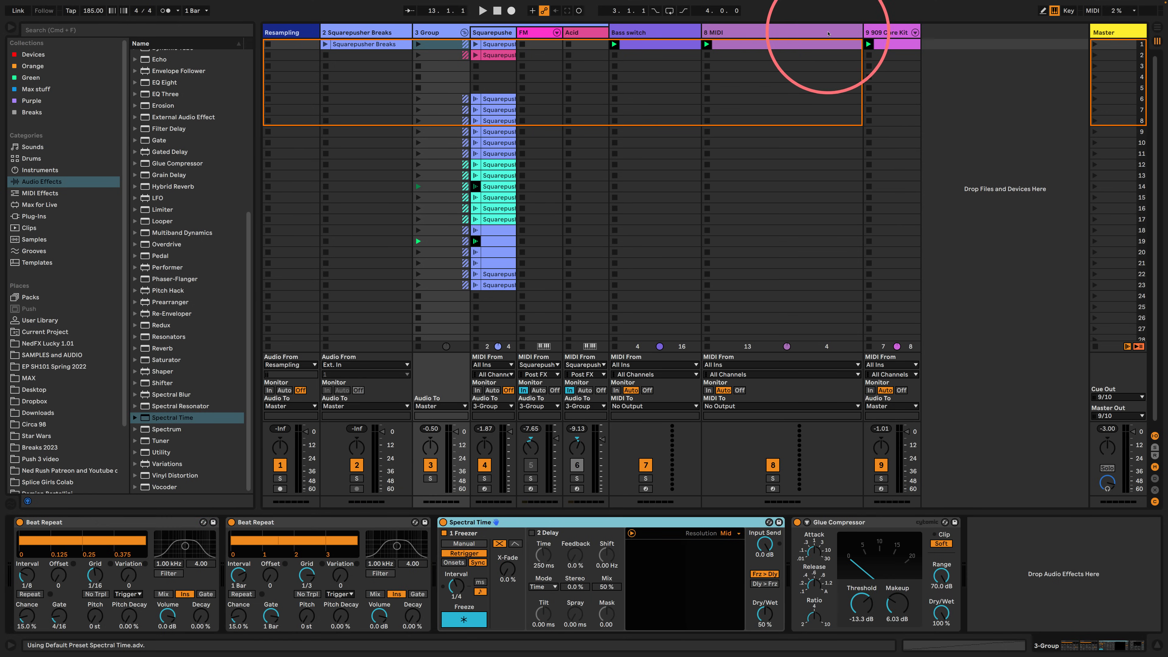
- Narrow the 8 MIDI track, insert a MIDI track named Freeze after it, and add Envelope MIDI to the new track
left_click_drag(861, 32, 668, 32)
left_click(721, 28)
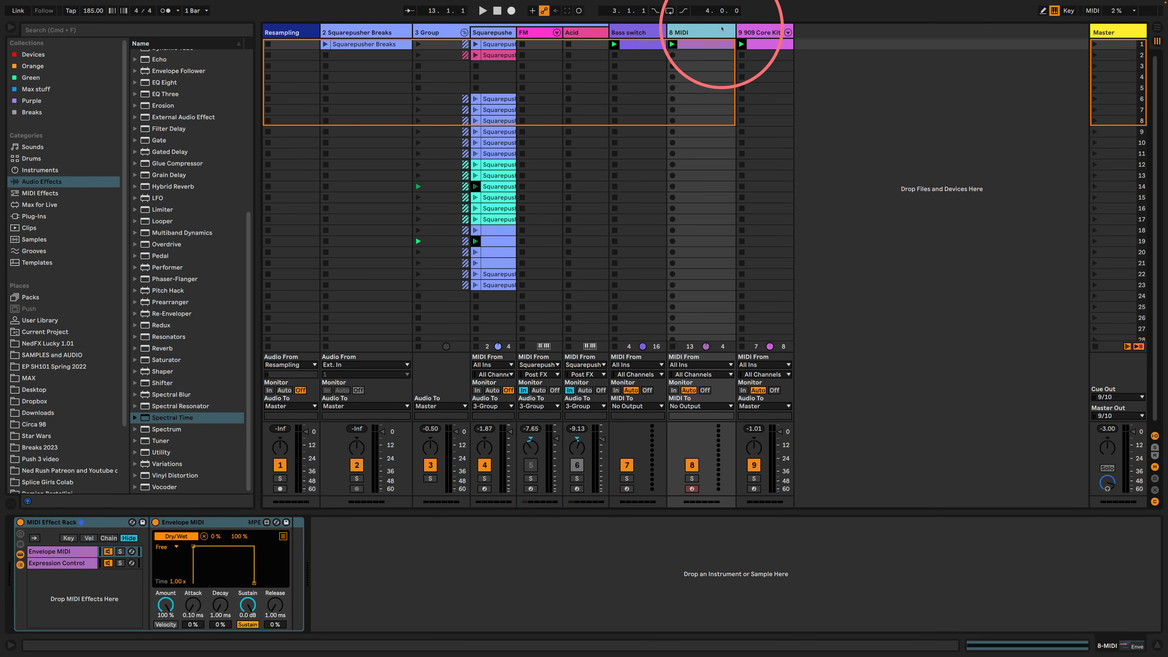
key("super+shift+t")
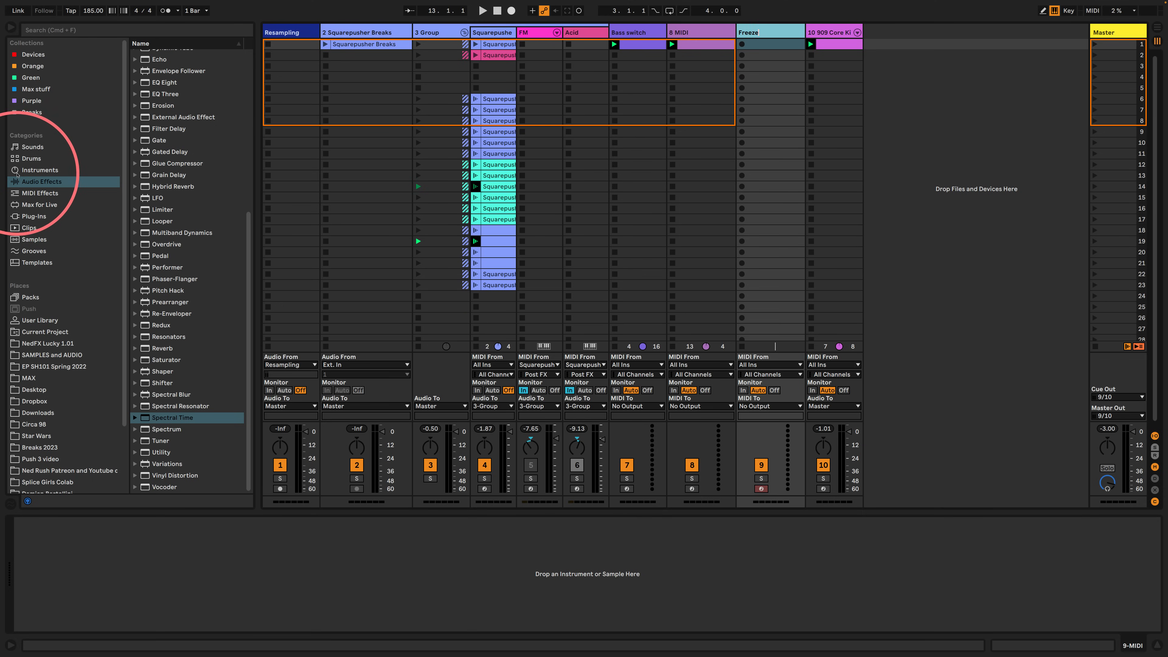
left_click(31, 193)
left_click_drag(161, 77, 772, 43)
- Create a two-beat looping clip in the Freeze track's first slot with a one-beat C3 note at its start, and launch it
double_click(773, 44)
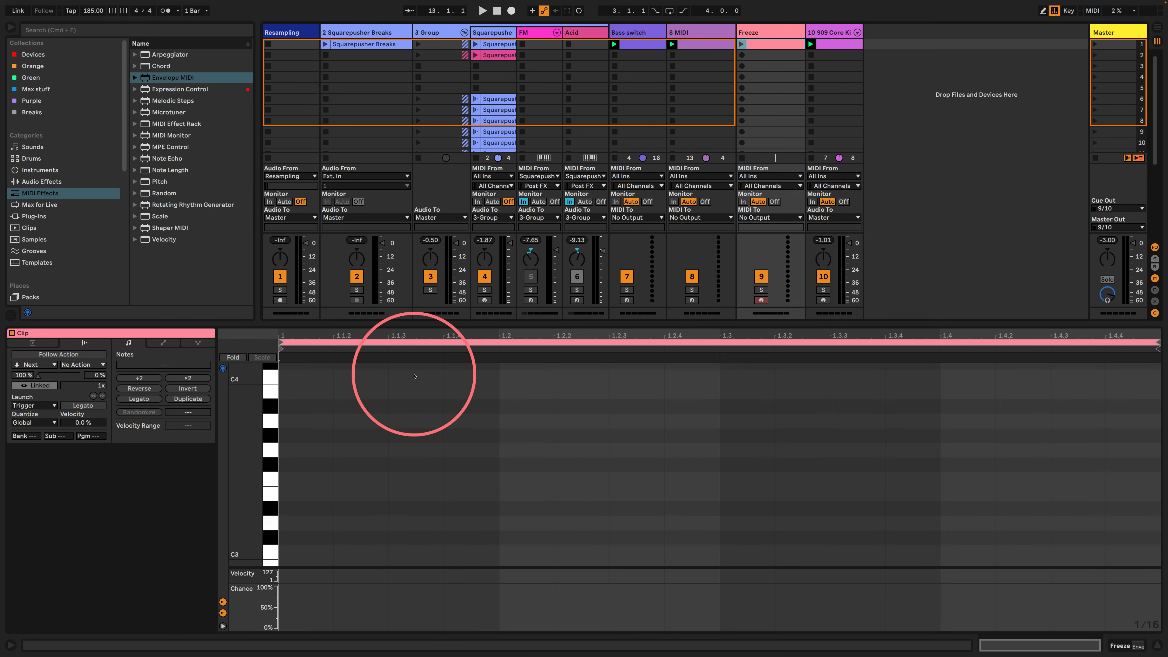
left_click_drag(285, 552, 492, 545)
left_click(1150, 345)
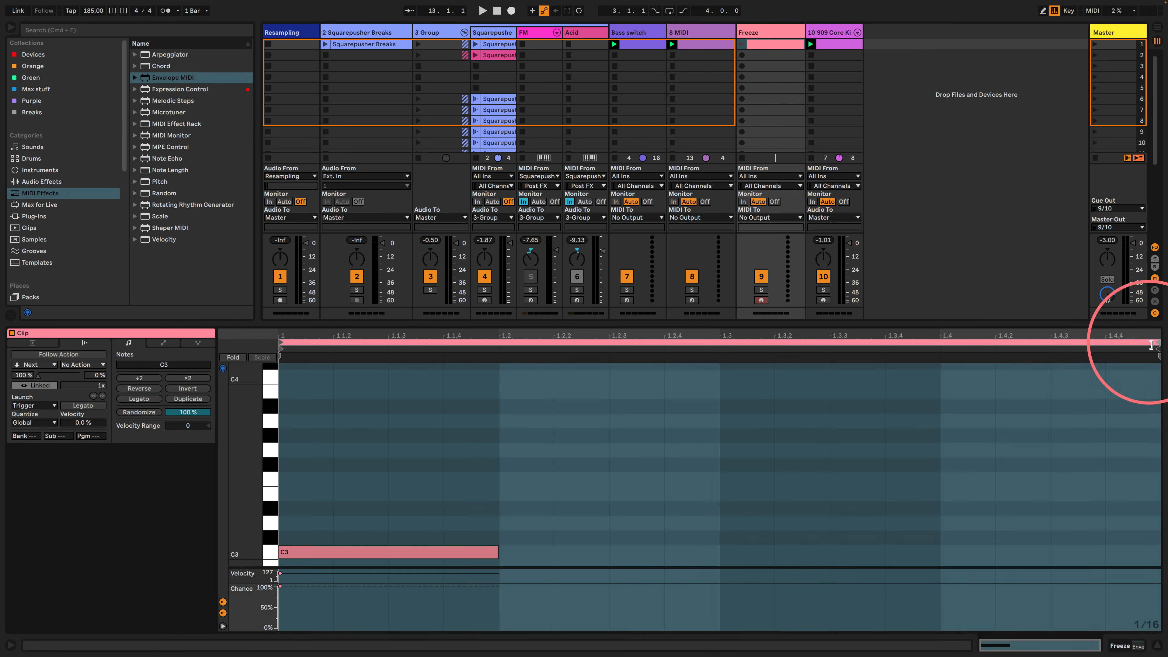
left_click_drag(1151, 345, 501, 396)
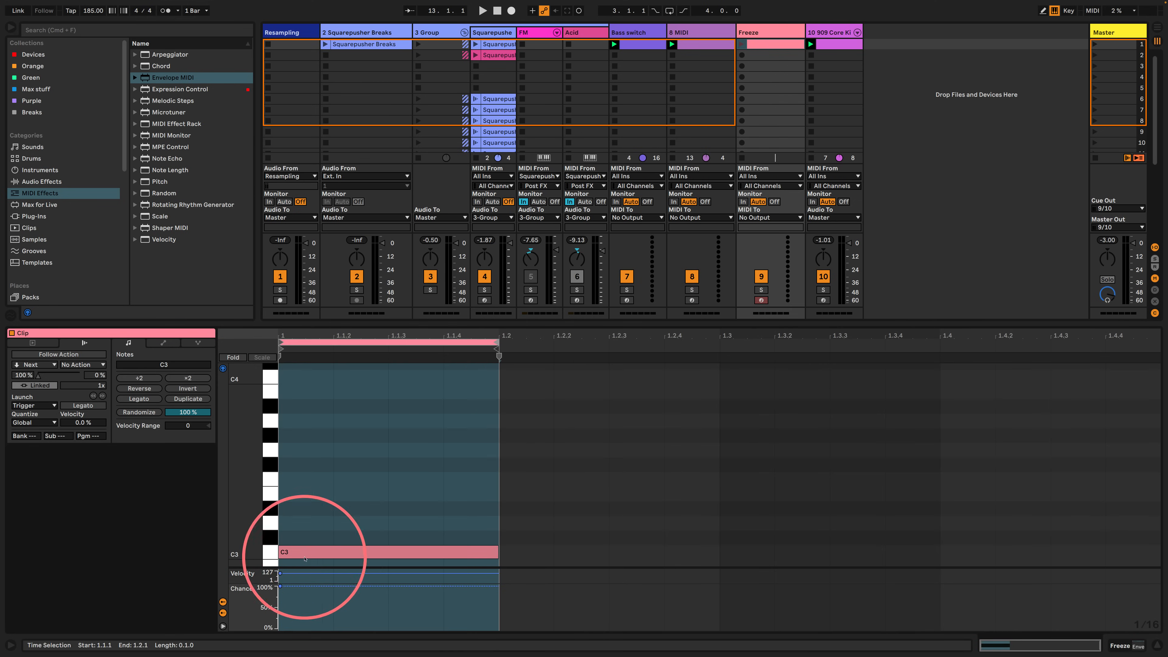
left_click(280, 587)
mouse_move(280, 587)
left_mouse_down()
mouse_move(280, 620)
mouse_move(280, 587)
left_mouse_up()
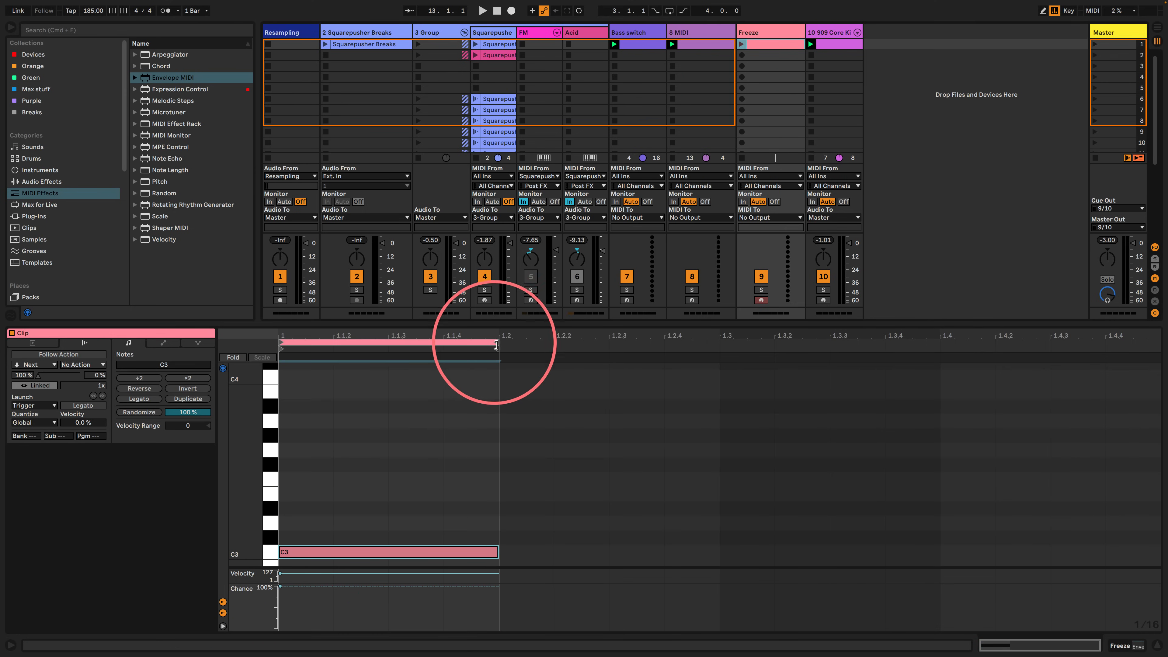
left_click_drag(498, 346, 721, 349)
key("super+a")
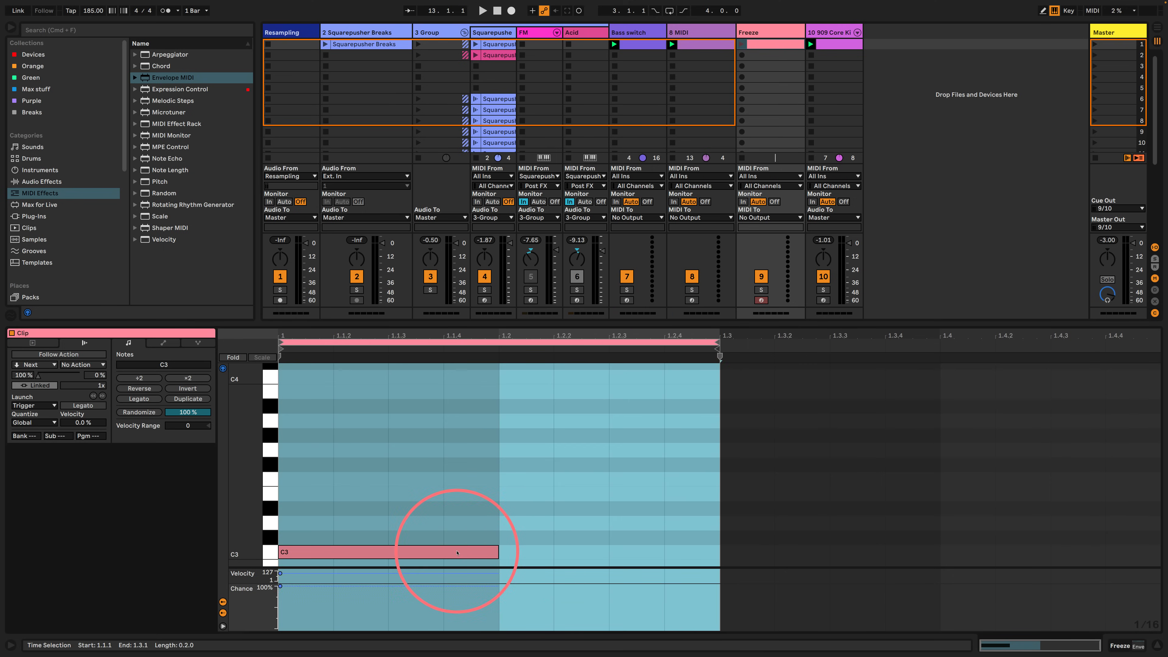
left_click(742, 44)
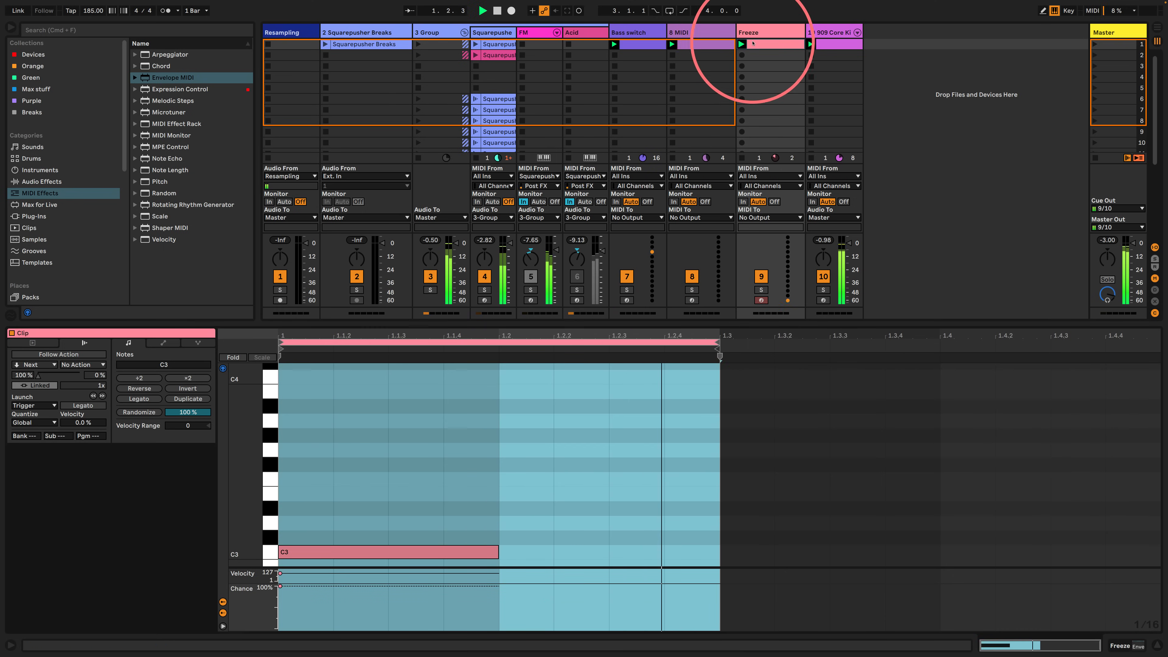
- Shape the Freeze track's Envelope MIDI with 0.10 ms attack, 20.0 s decay, 0.0 dB sustain, 1.00 ms release and Velocity off
left_click(764, 33)
double_click(766, 33)
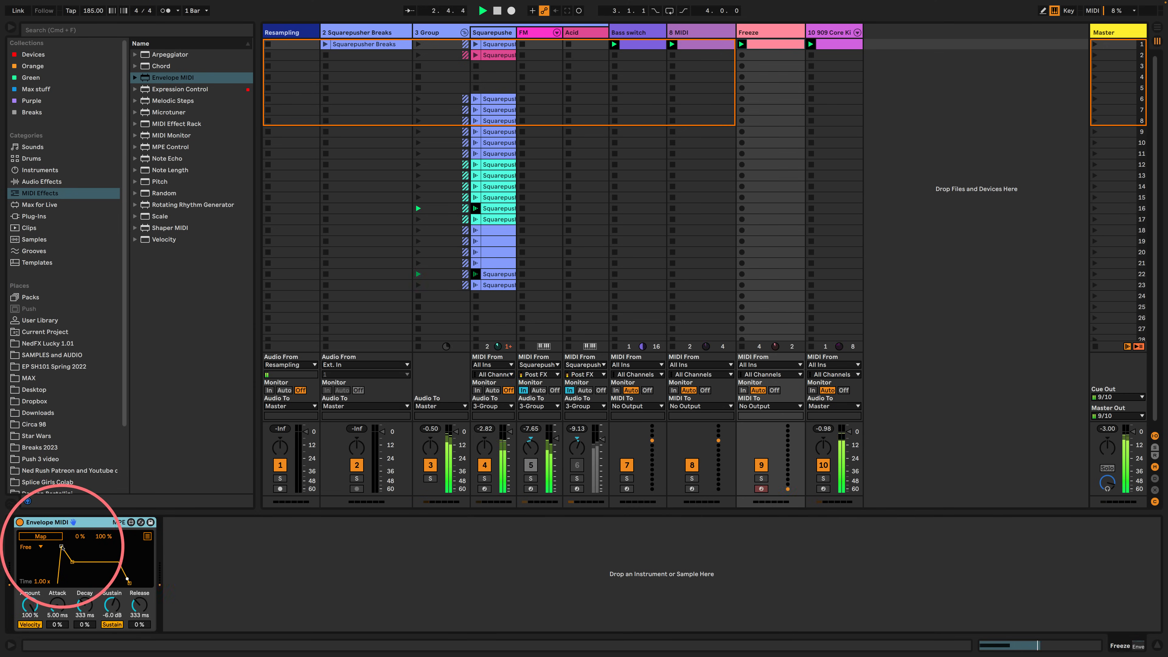
left_click(68, 563)
left_click_drag(69, 562, 112, 523)
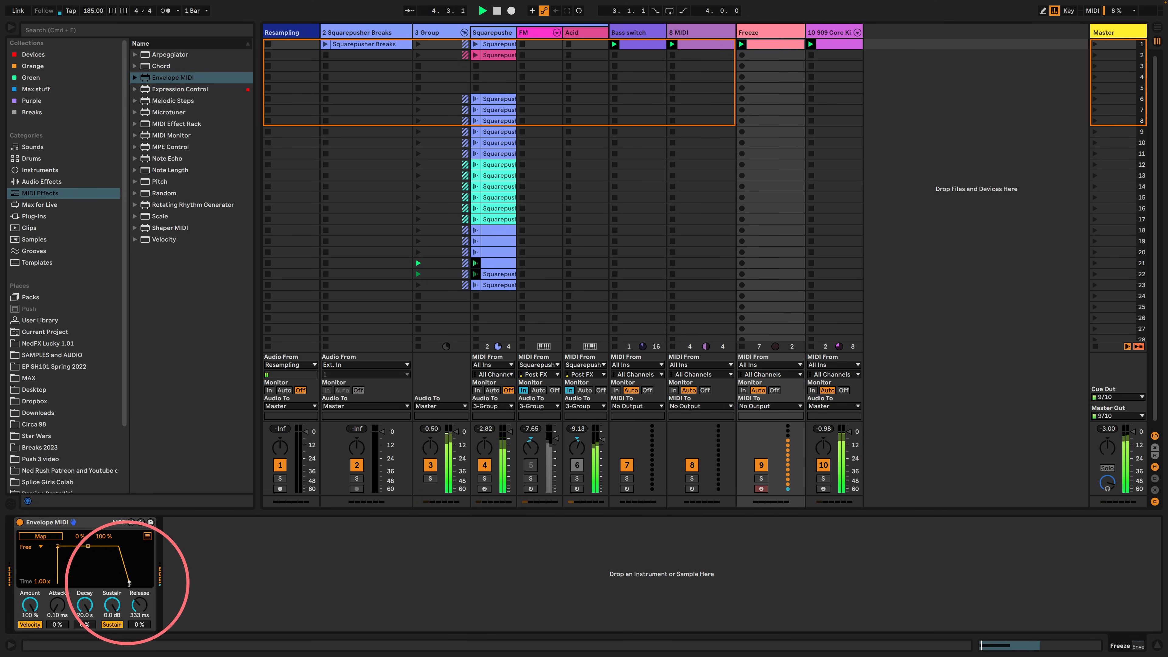
left_click_drag(129, 583, 82, 587)
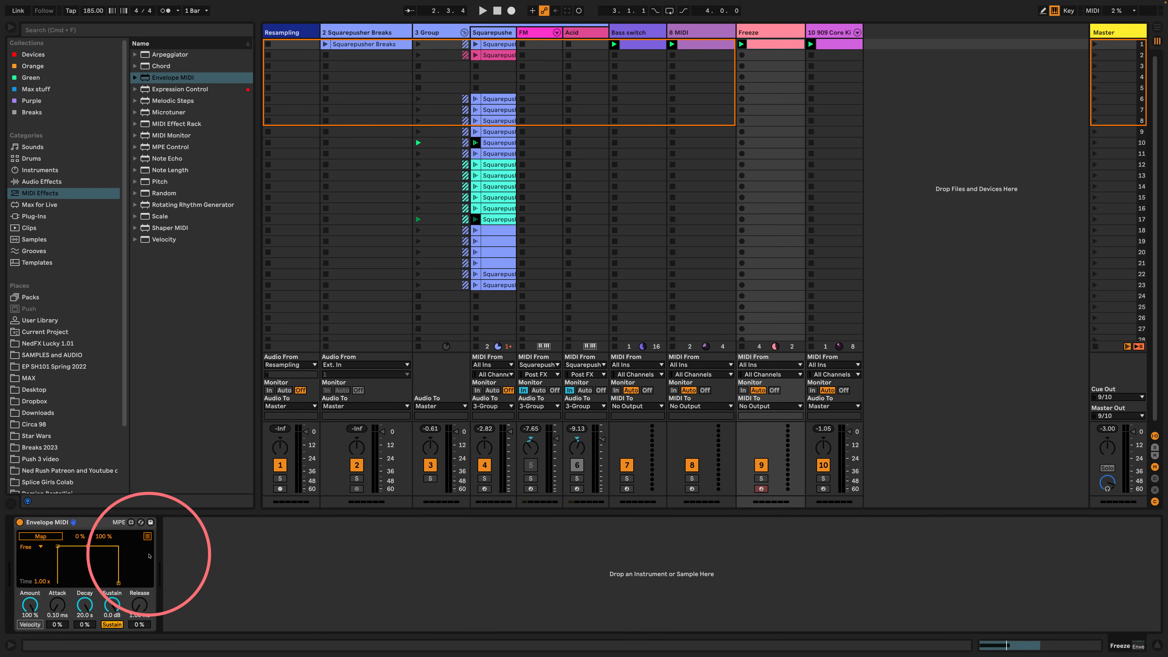
- Map Envelope MIDI to Freeze on 3 Group's Spectral Time, using Manual Freezer mode and 100 % Dry/Wet
key("space")
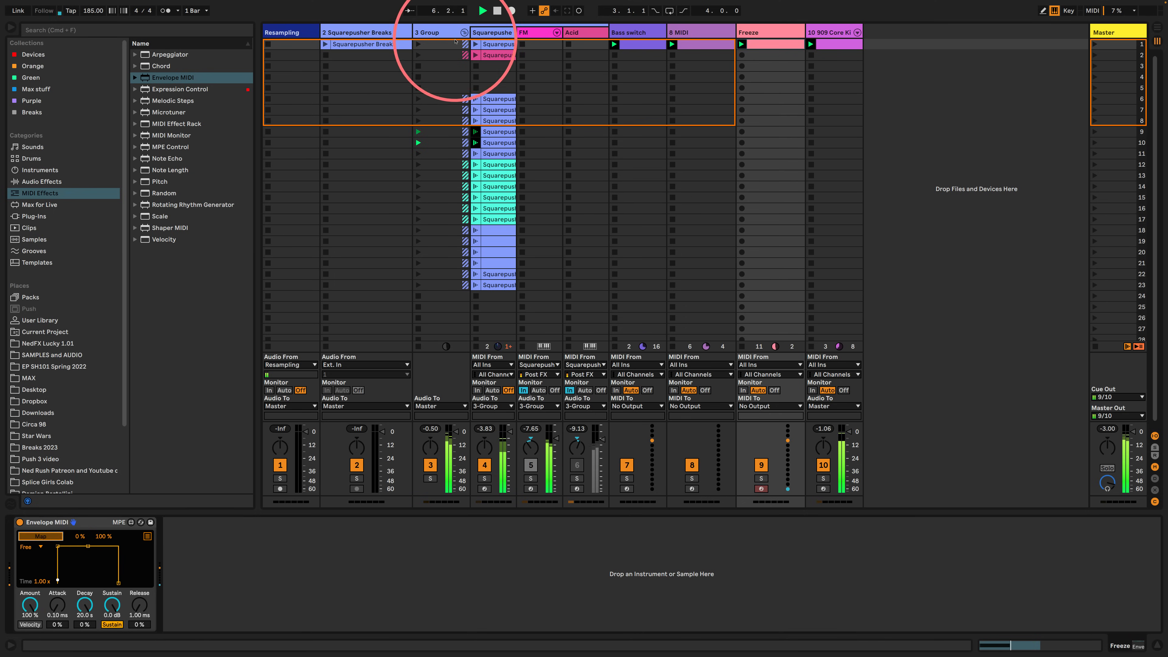
left_click(445, 34)
left_click(463, 619)
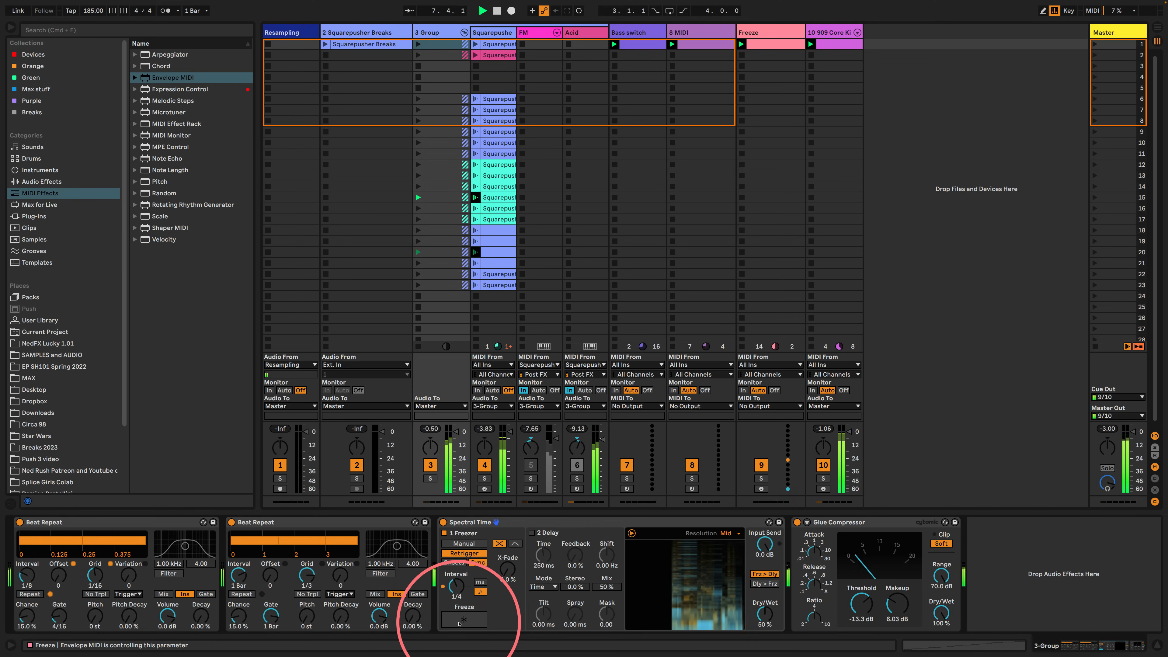
left_click(463, 544)
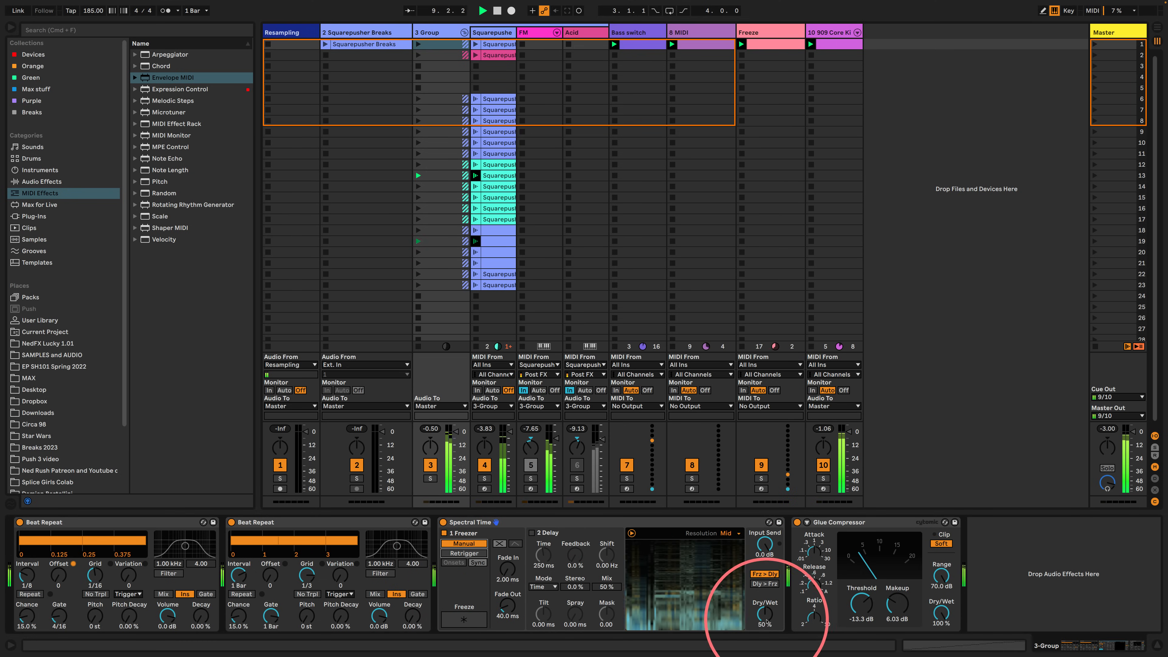
left_click_drag(762, 613, 761, 567)
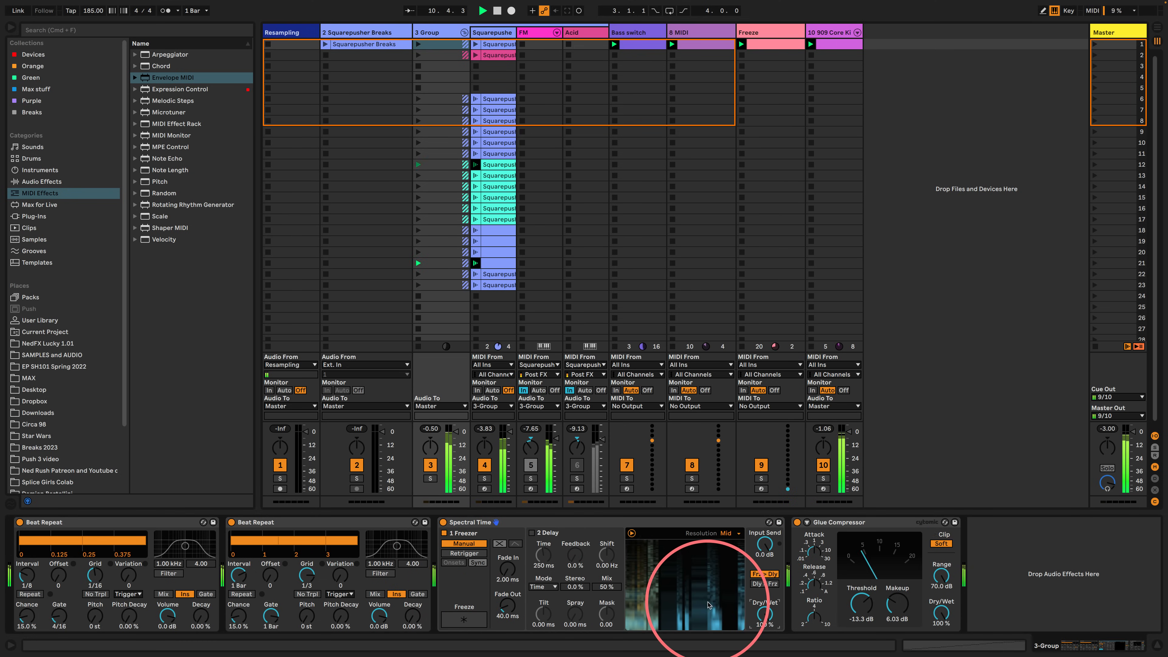
- Extend the Freeze clip's loop to three beats and add a second C3 note from 1.2.3 to 1.4
left_click(773, 30)
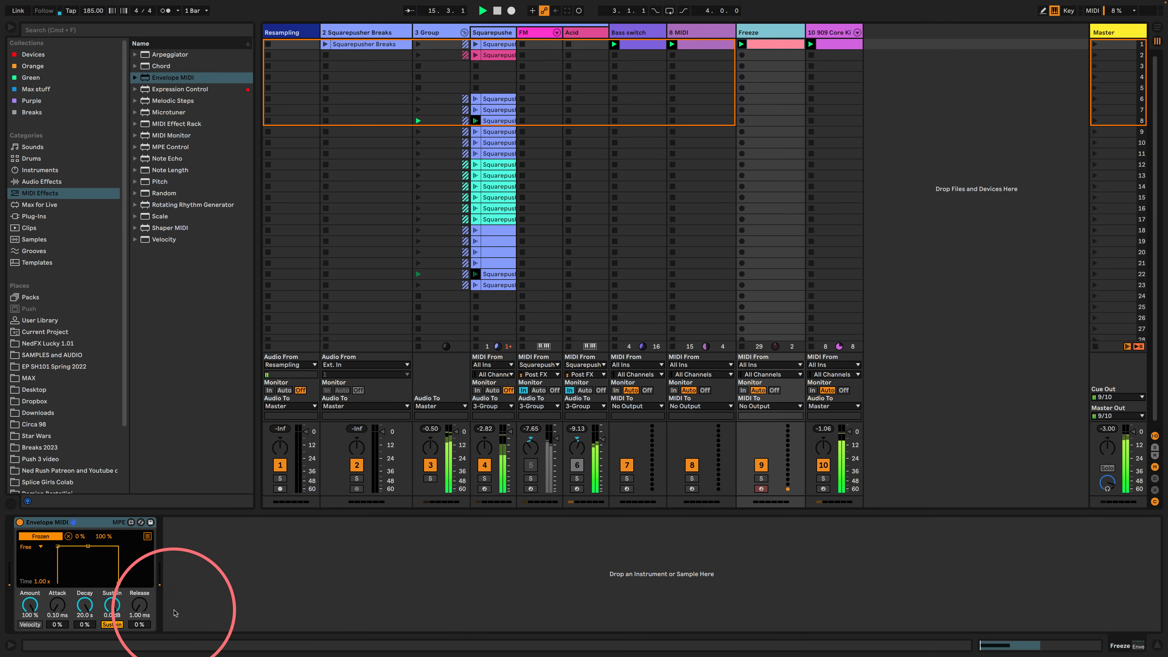
double_click(766, 44)
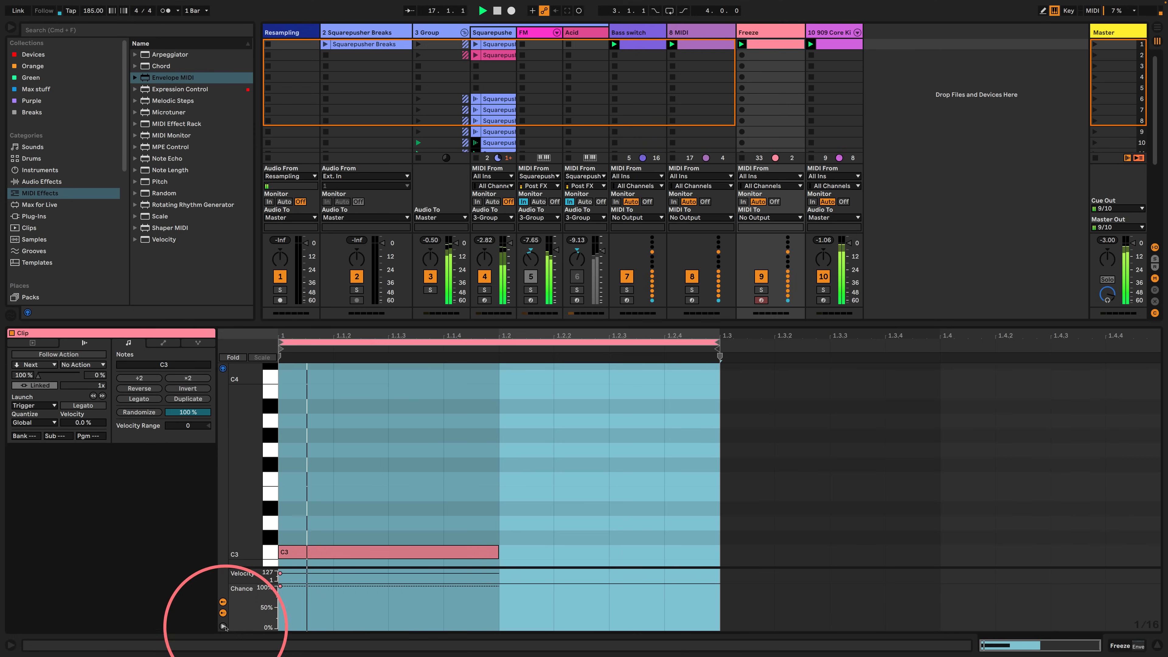
left_click(777, 350)
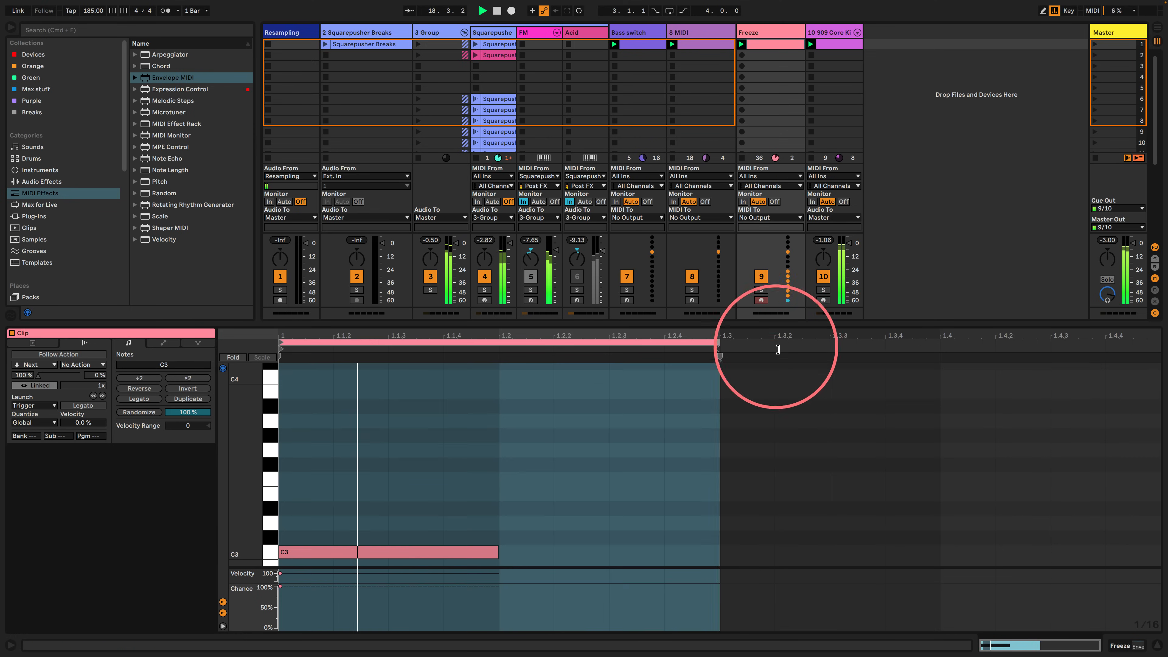
left_click_drag(778, 350, 928, 352)
left_click_drag(353, 554, 687, 557)
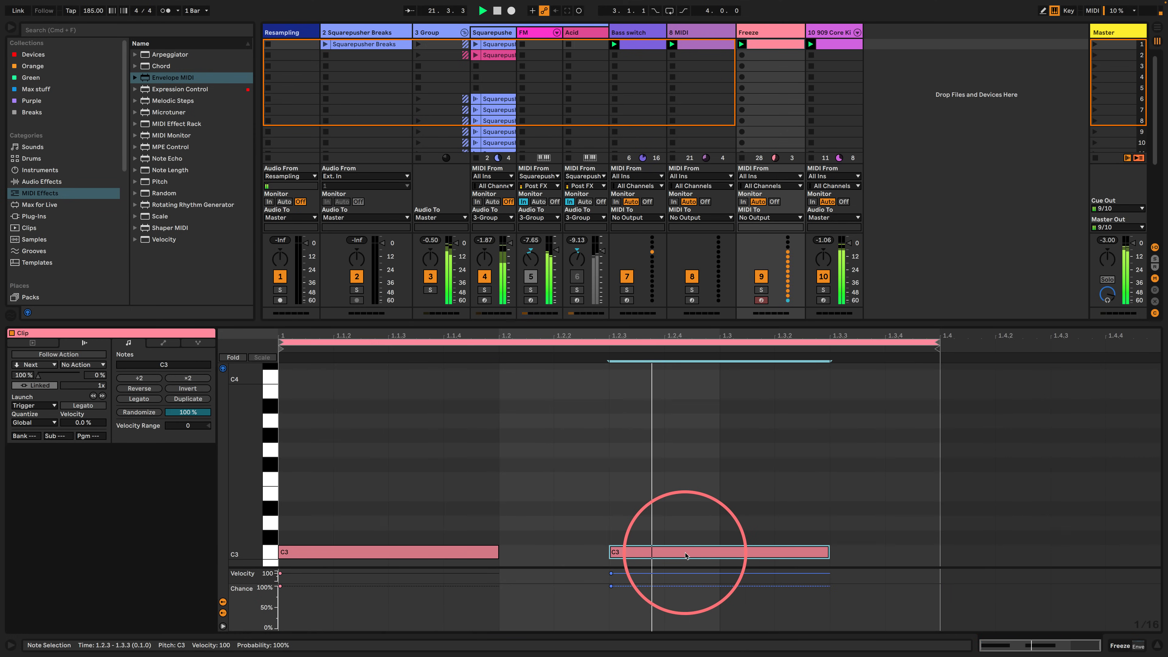
left_click_drag(828, 553, 938, 553)
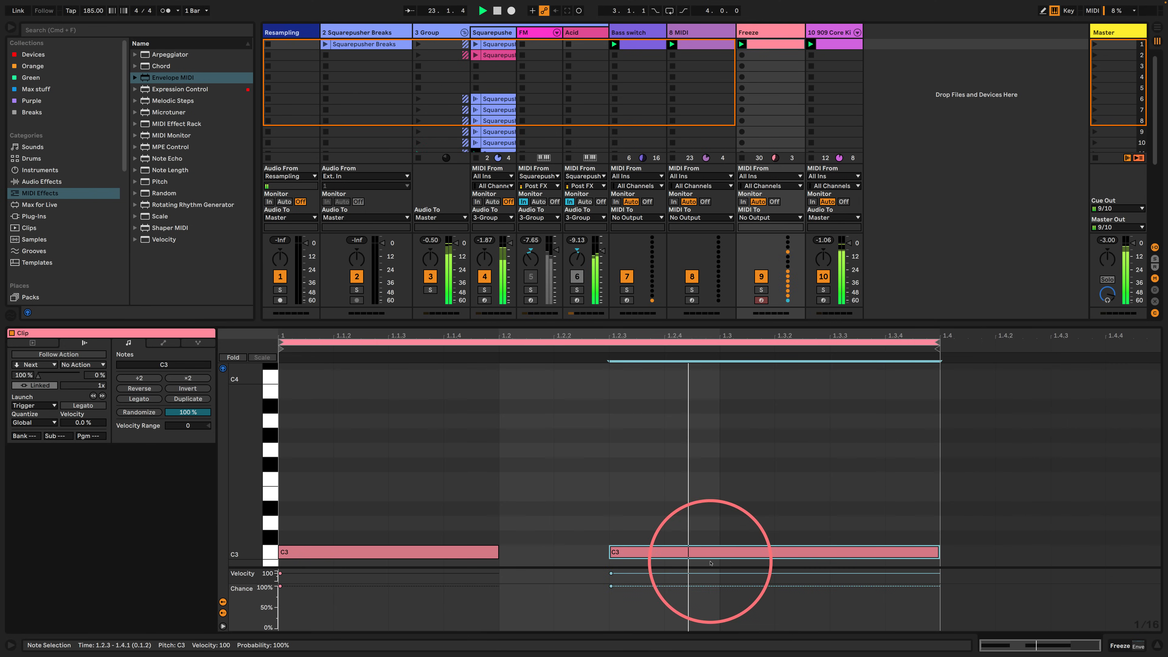
- Set the chance of both C3 notes in the Freeze clip to 15 % and return to the track's Envelope MIDI device
left_click(271, 552)
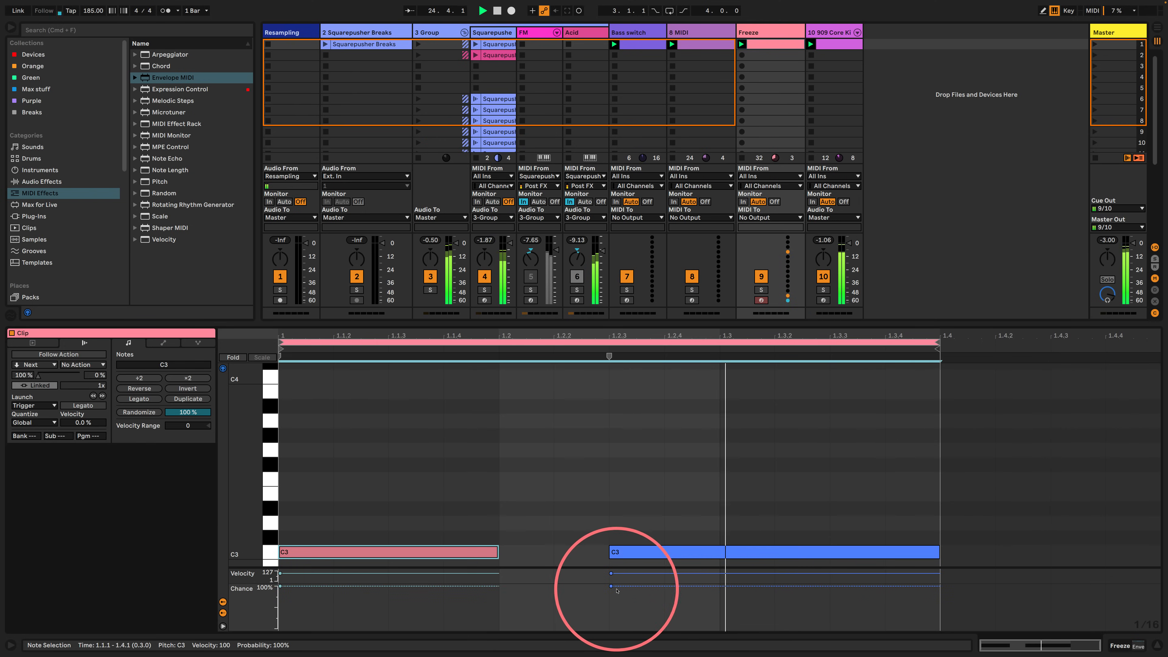
left_click_drag(617, 590, 612, 614)
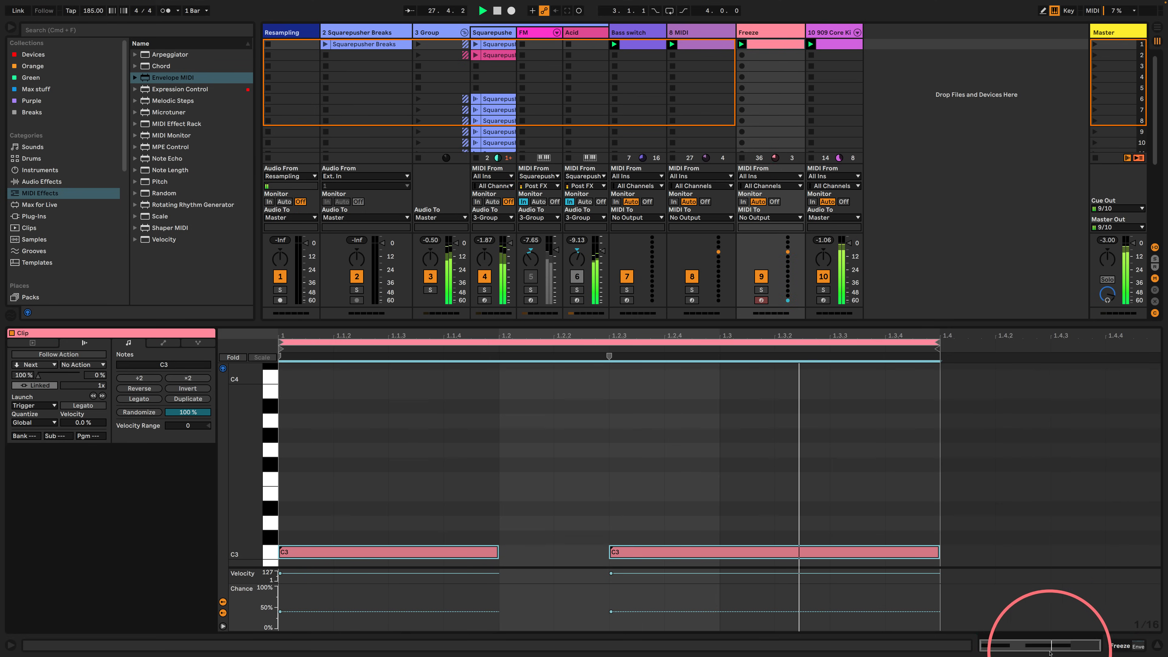
left_click_drag(280, 612, 283, 623)
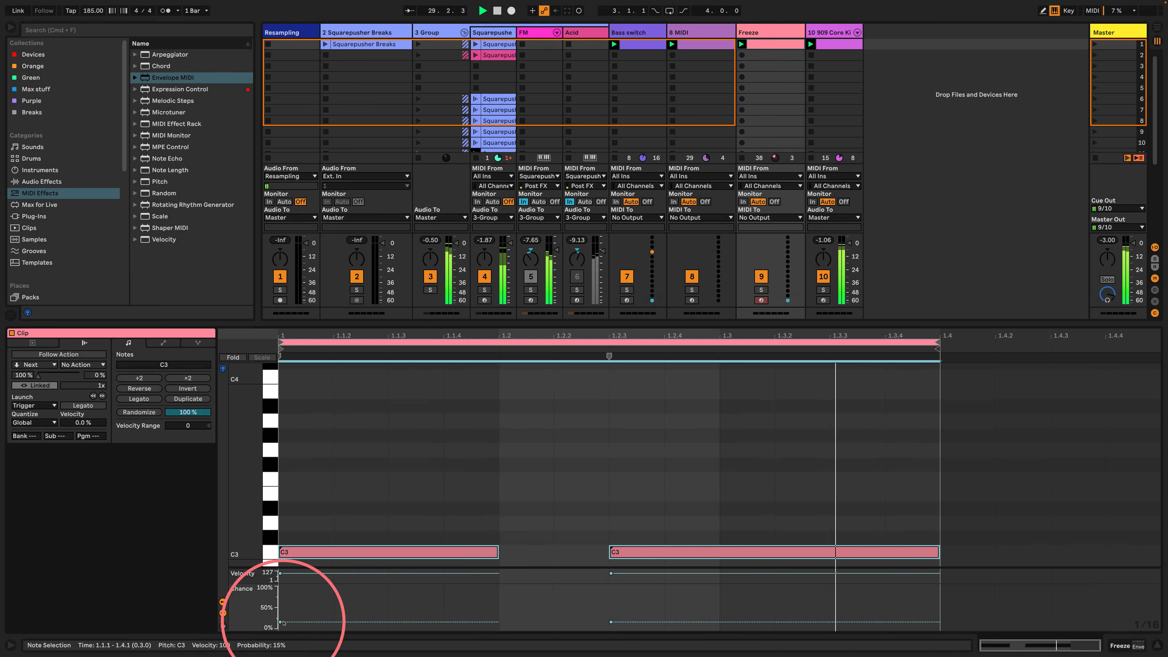
left_click(1121, 645)
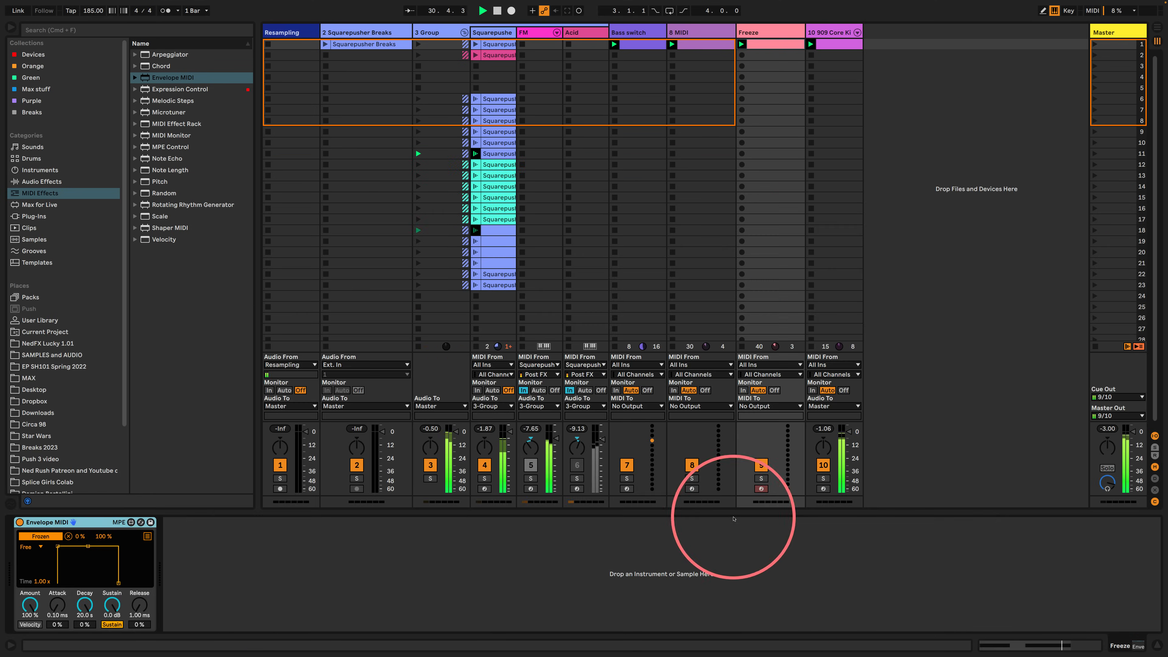
- Add a Bass Drum hit at 2.4.3 in the 909 Core Kit clip and return to the track's devices
left_click(434, 43)
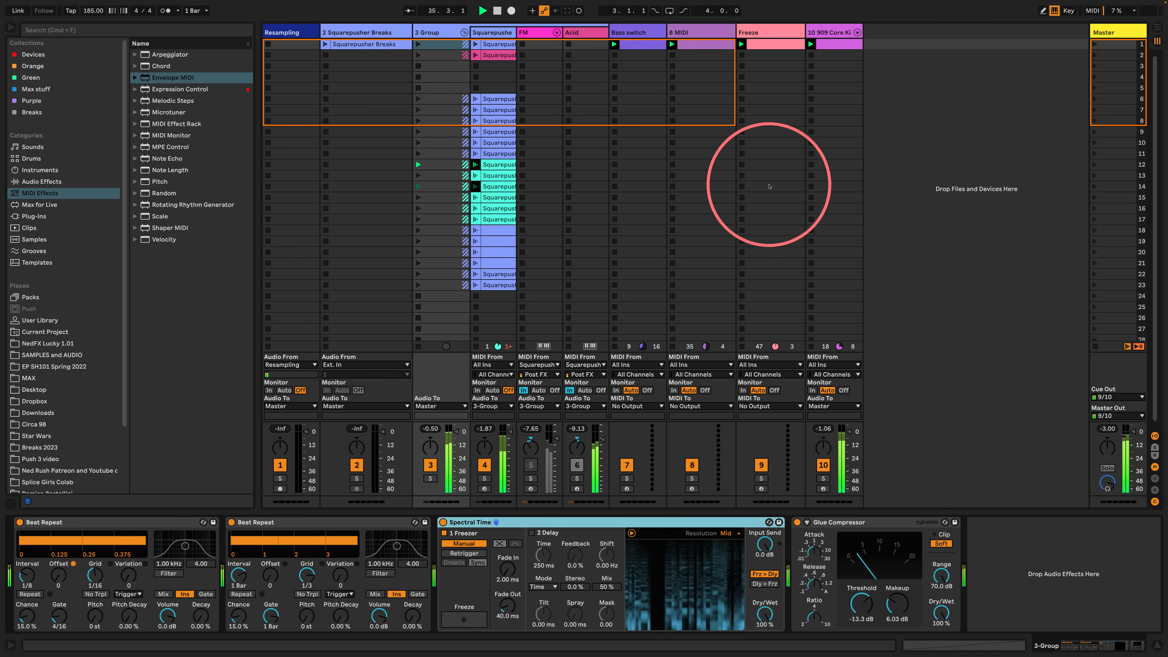
left_click(772, 44)
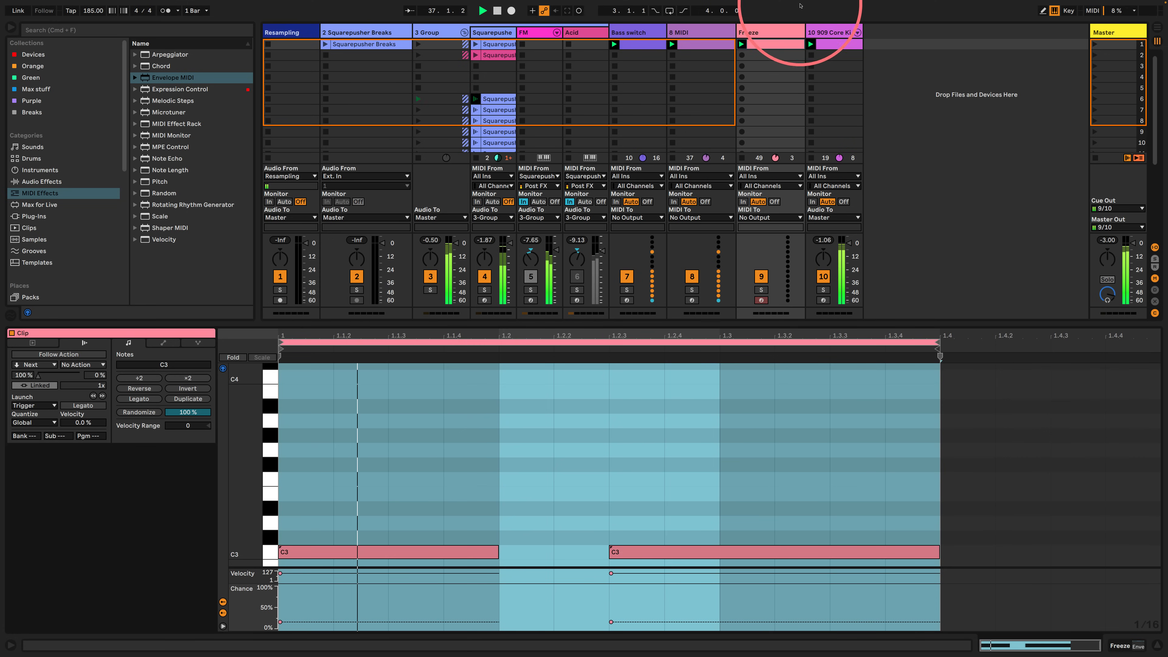
left_click(824, 35)
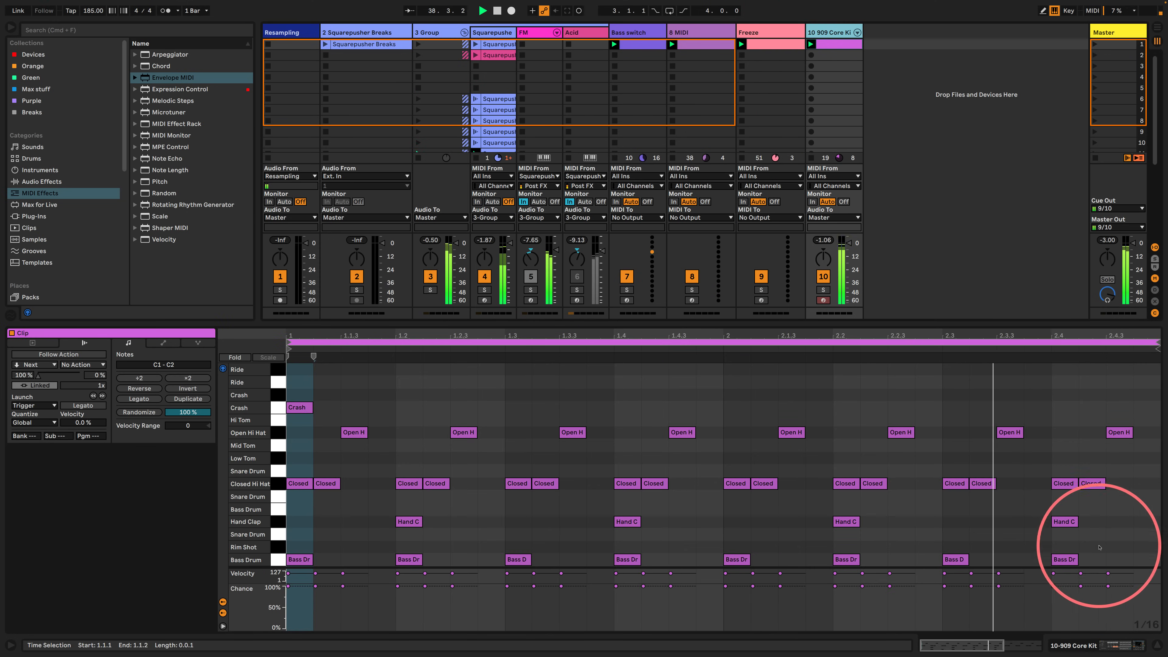
double_click(1118, 559)
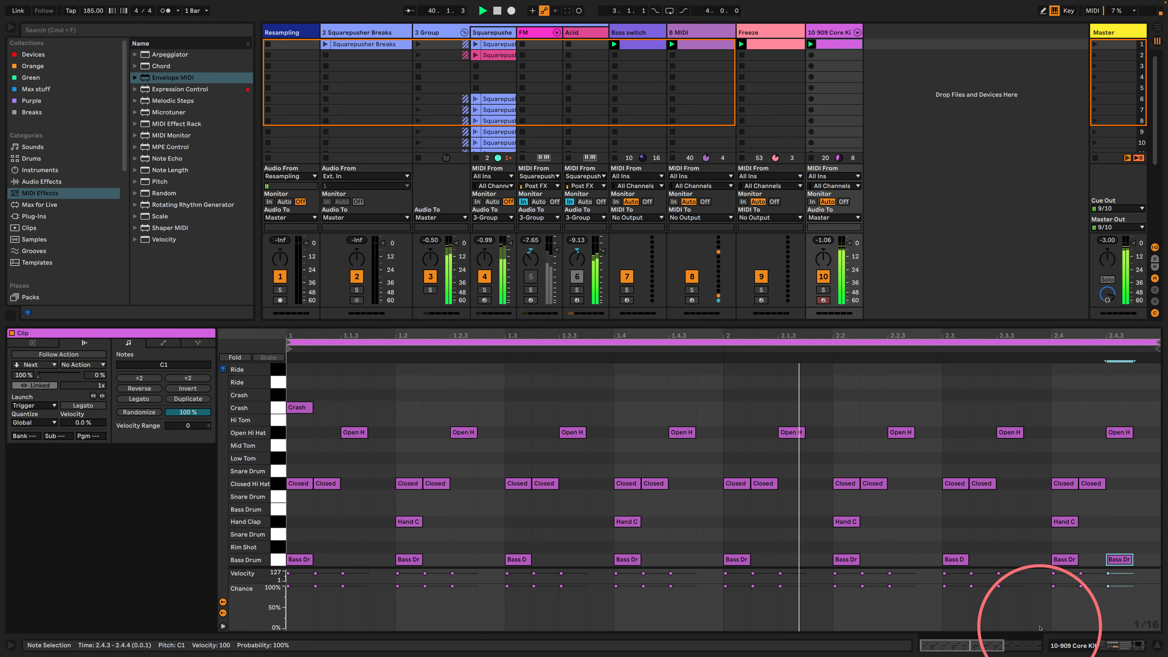
left_click(1056, 644)
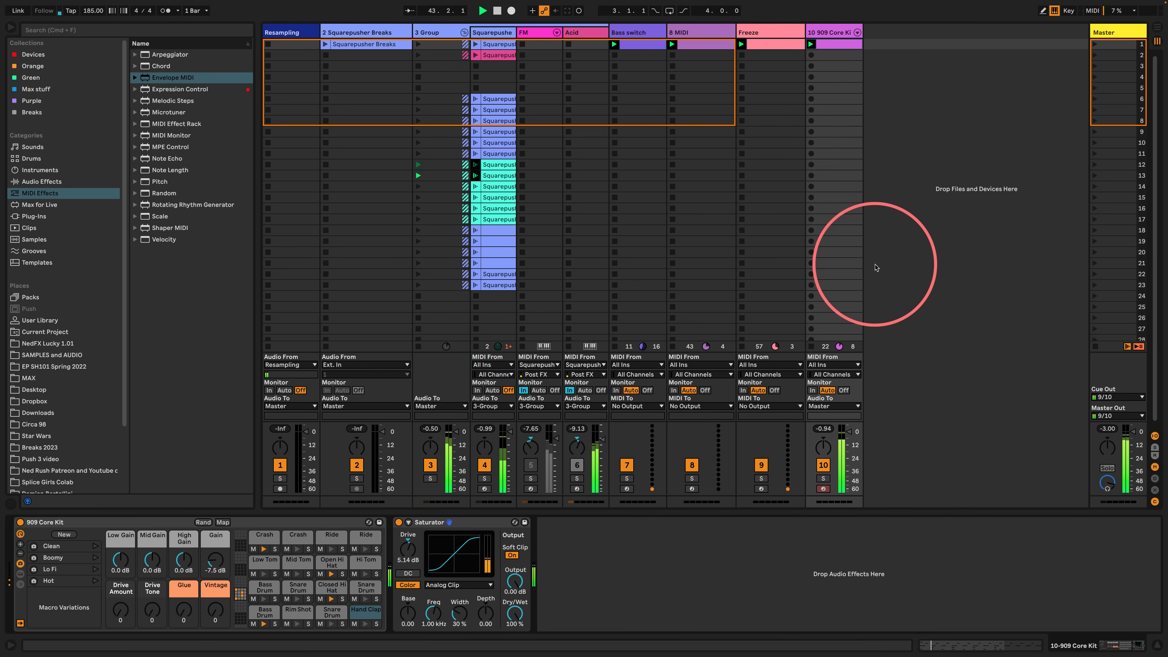
- Trim the starts of both C3 notes in the Freeze clip by 1/64 and relaunch the clip
left_click(445, 33)
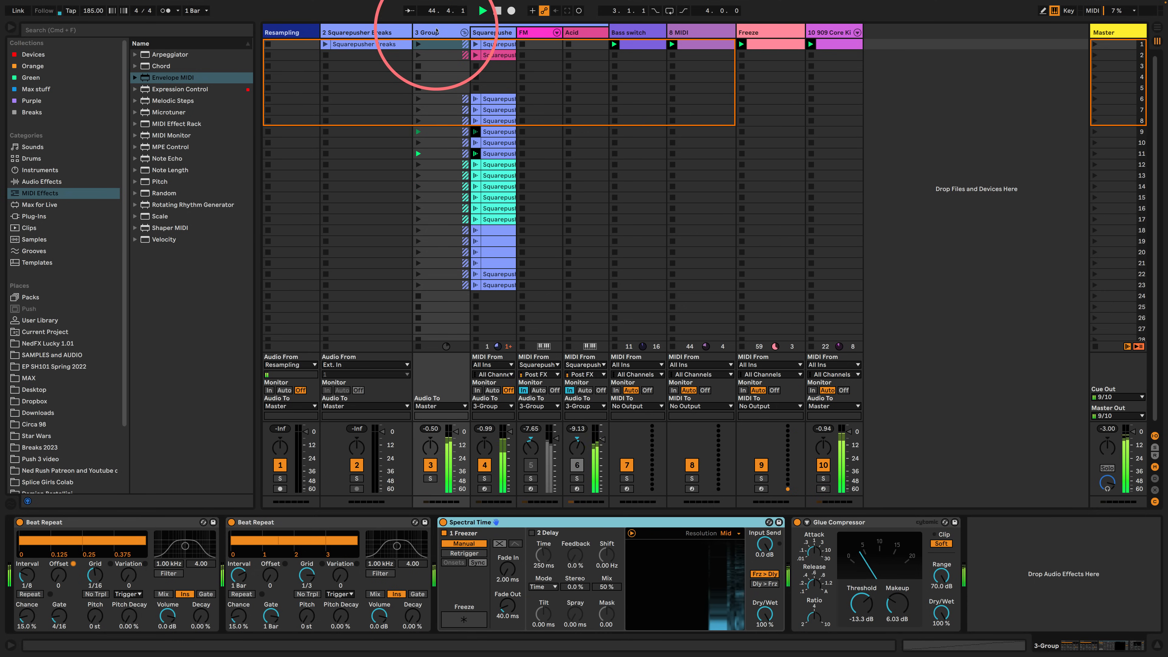
left_click(775, 43)
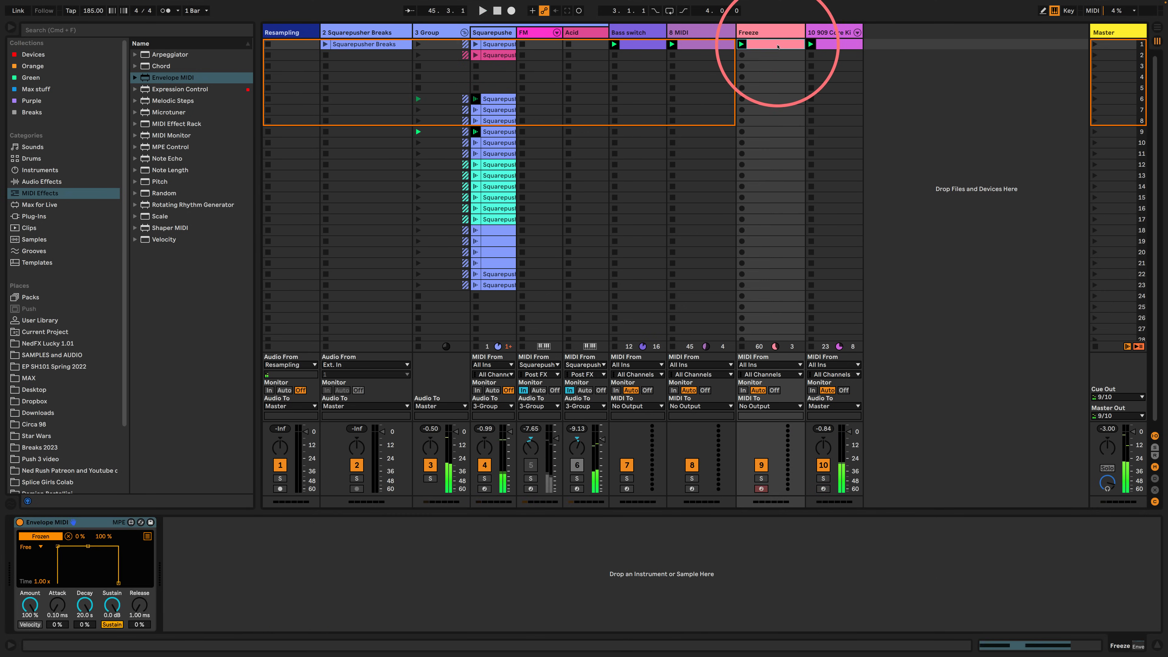
double_click(776, 44)
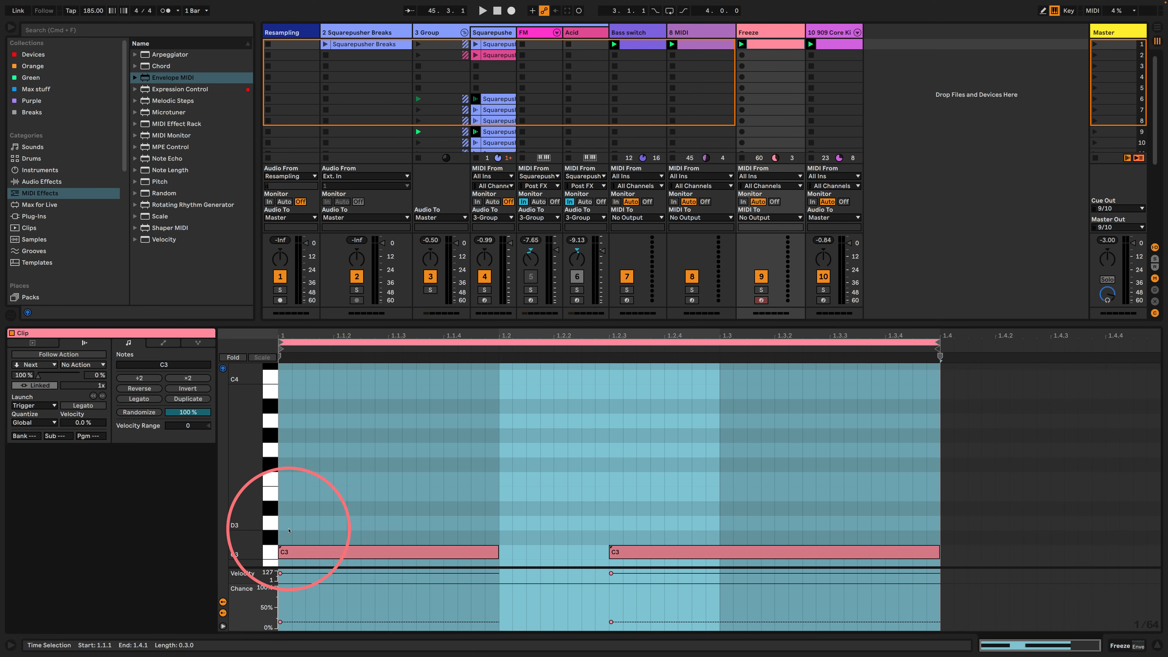
left_click_drag(288, 530, 623, 556)
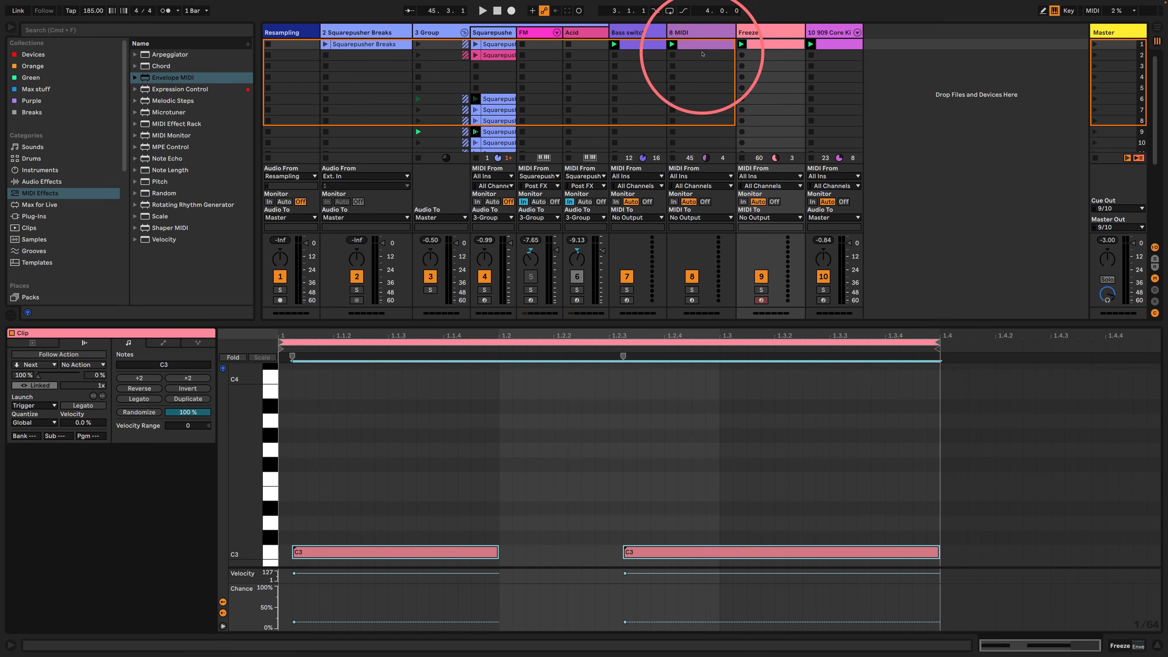
left_click(740, 46)
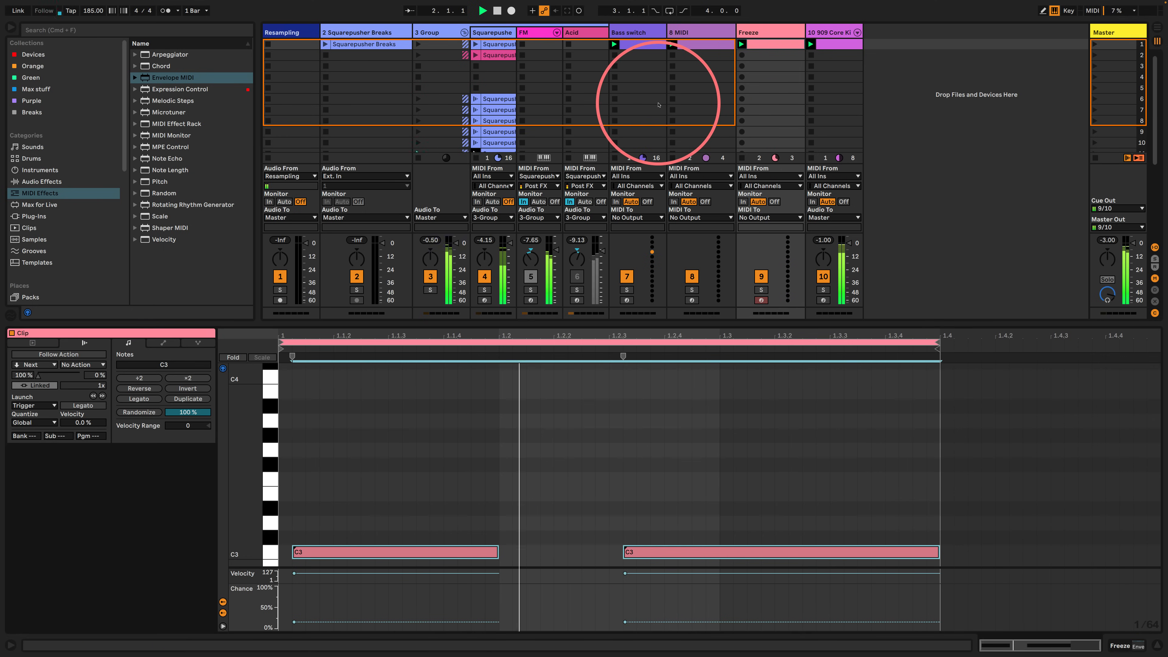
- Set the Resolution of 3 Group's Spectral Time to Low and stop playback
left_click(439, 31)
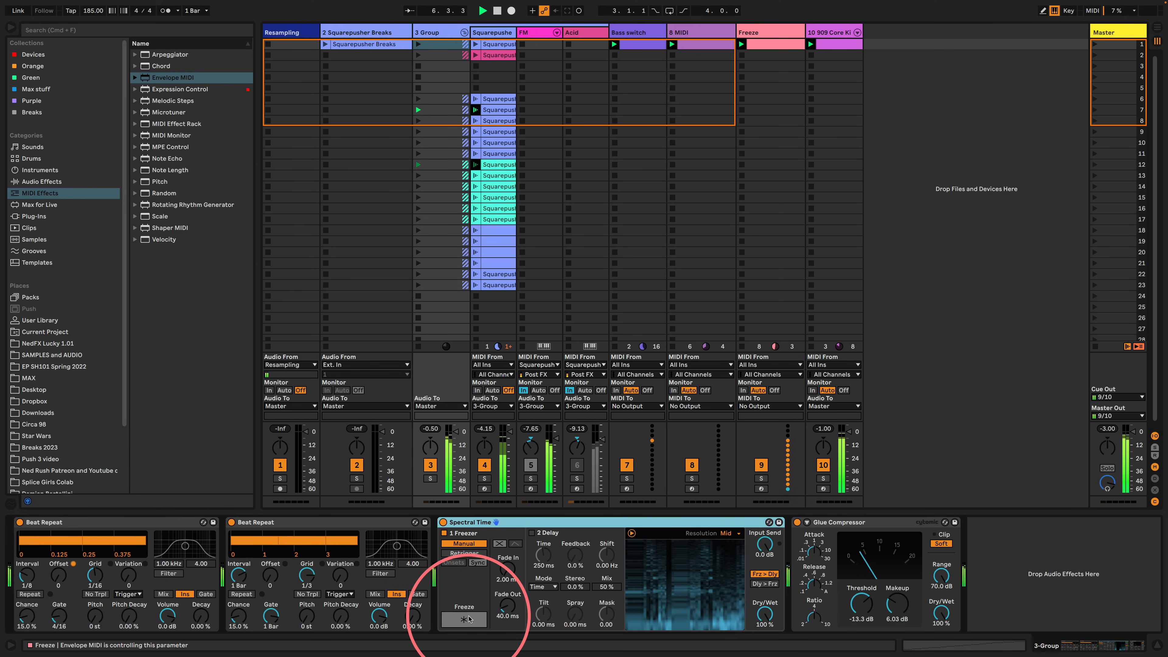
left_click(728, 533)
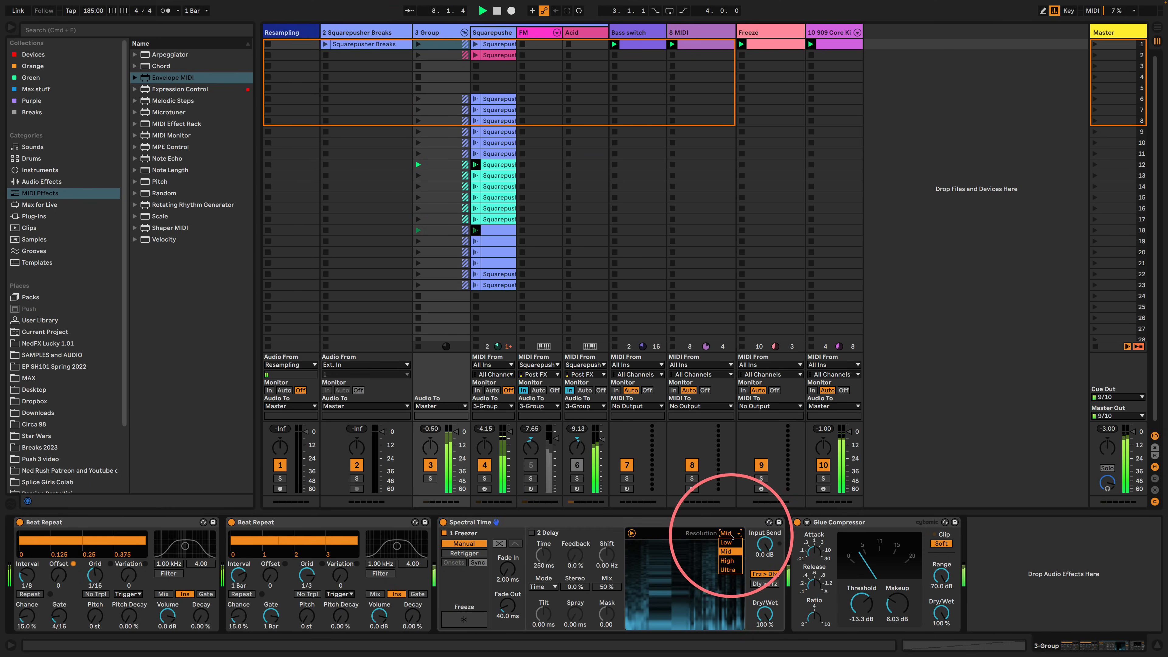
left_click(735, 489)
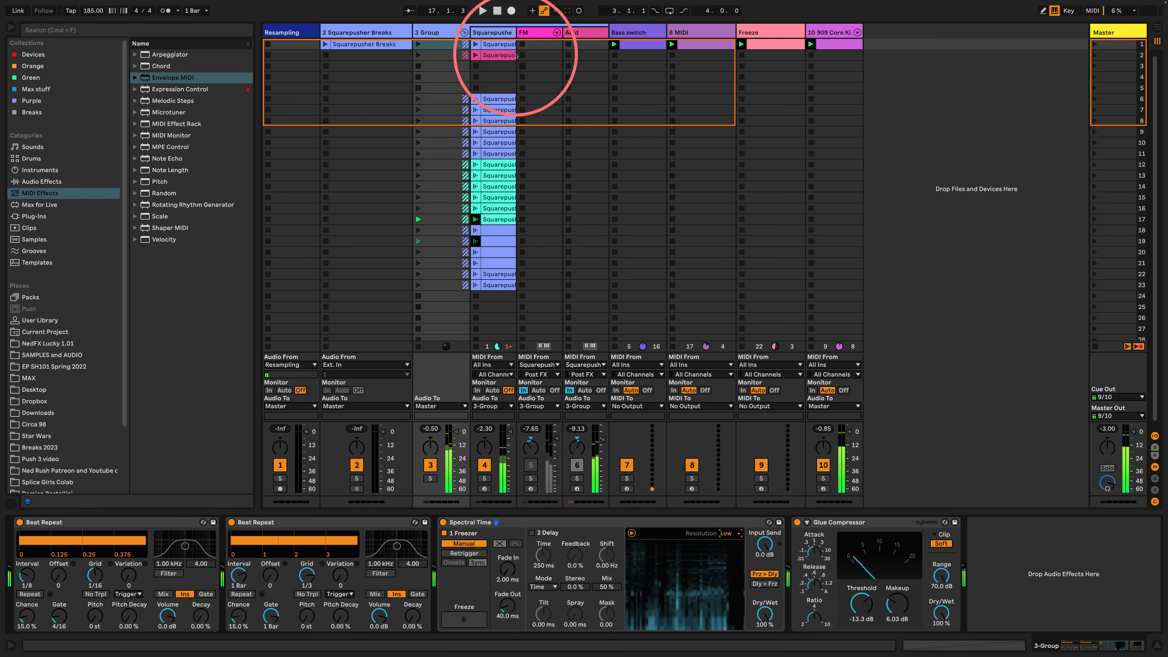
left_click(497, 11)
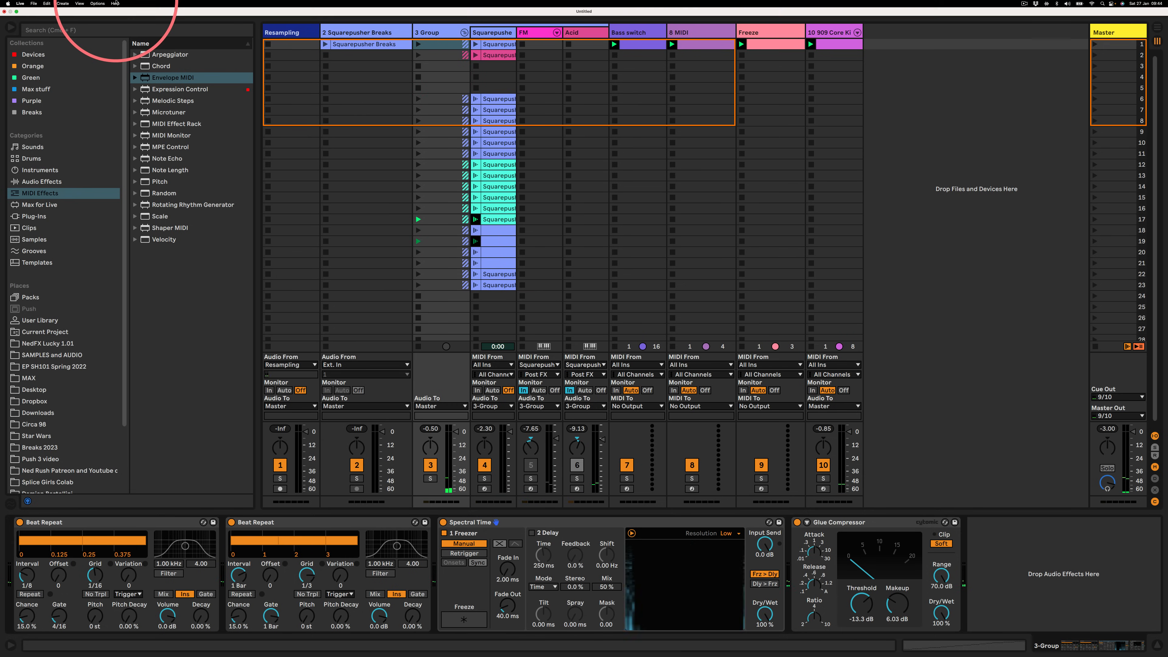
- Collect all and save the Live Set, copying files from elsewhere, other Projects and the User Library but not Factory Packs
left_click(39, 4)
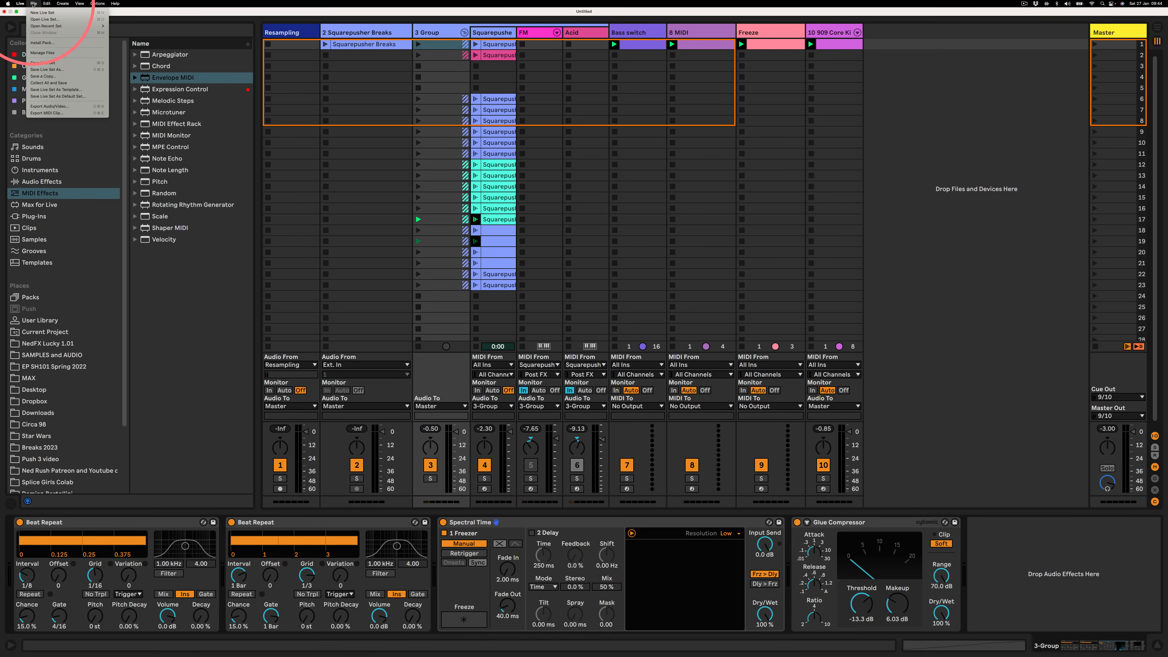
left_click(43, 83)
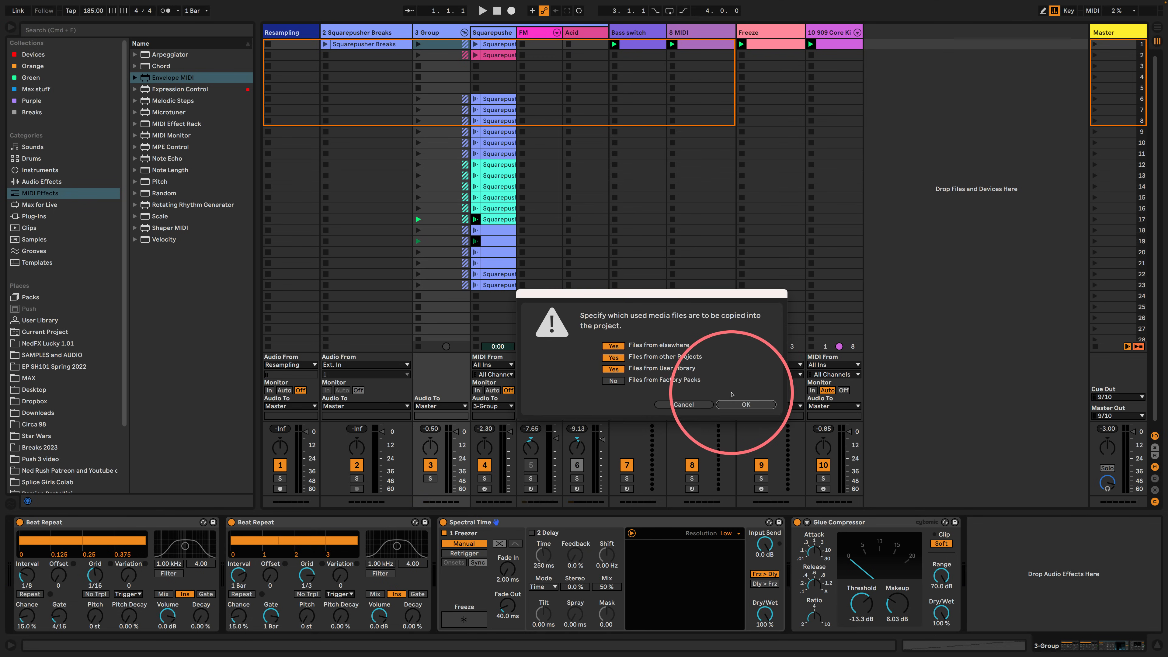
left_click(729, 405)
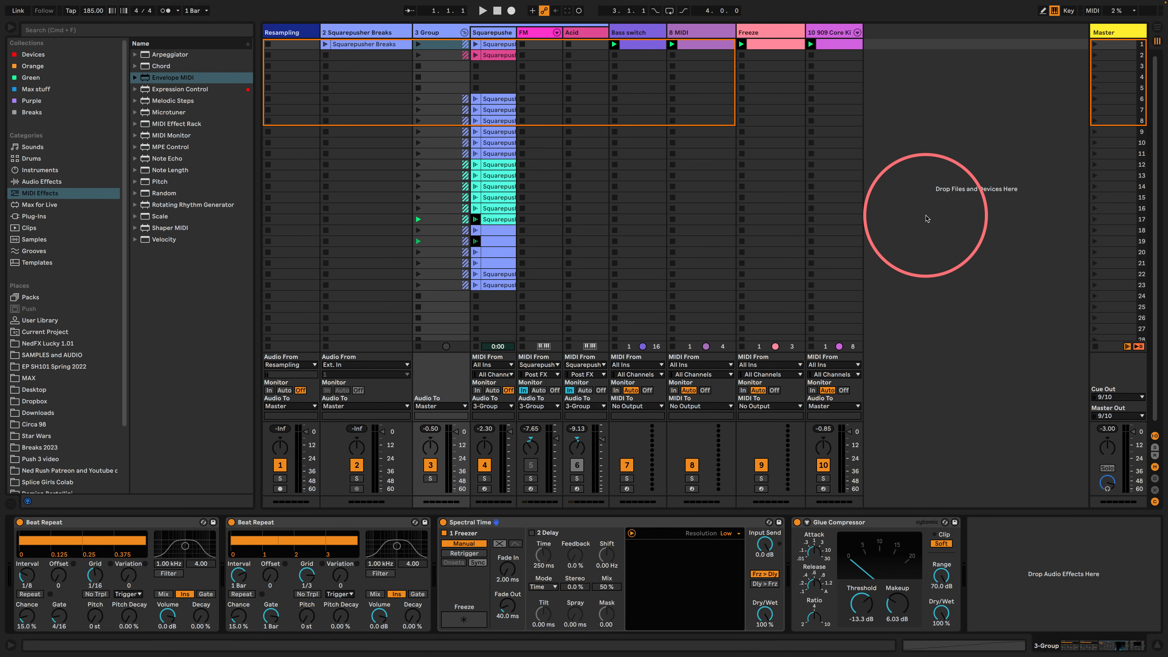
- Insert a return track, then add a MIDI track after Freeze and rename it Send
right_click(1061, 167)
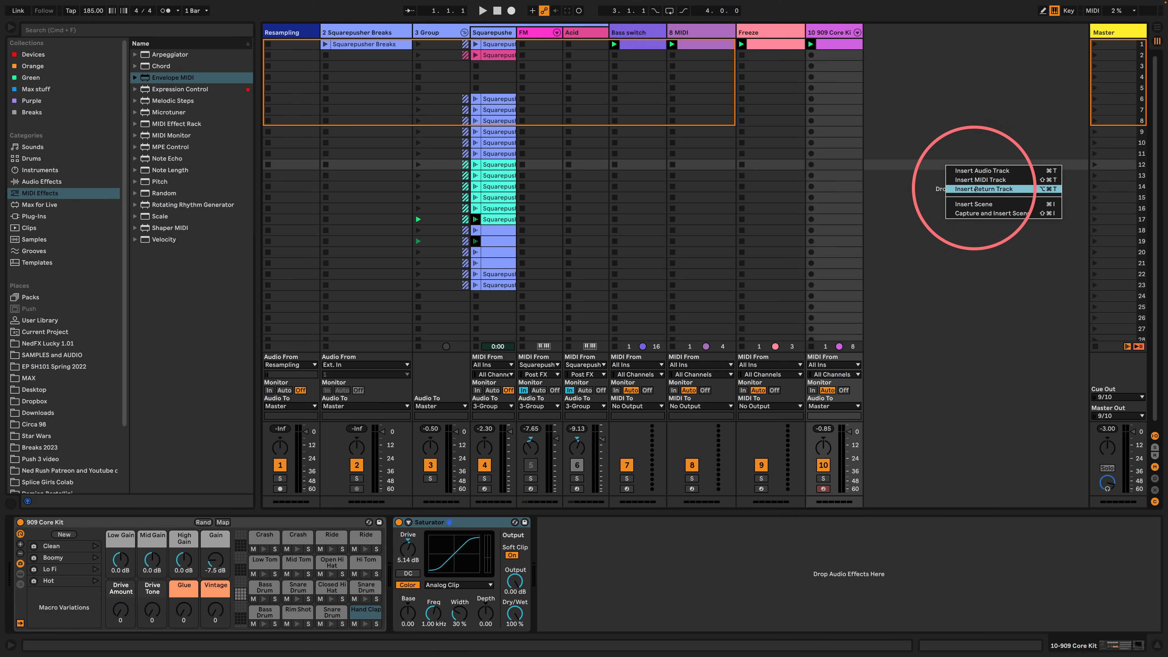
left_click(977, 189)
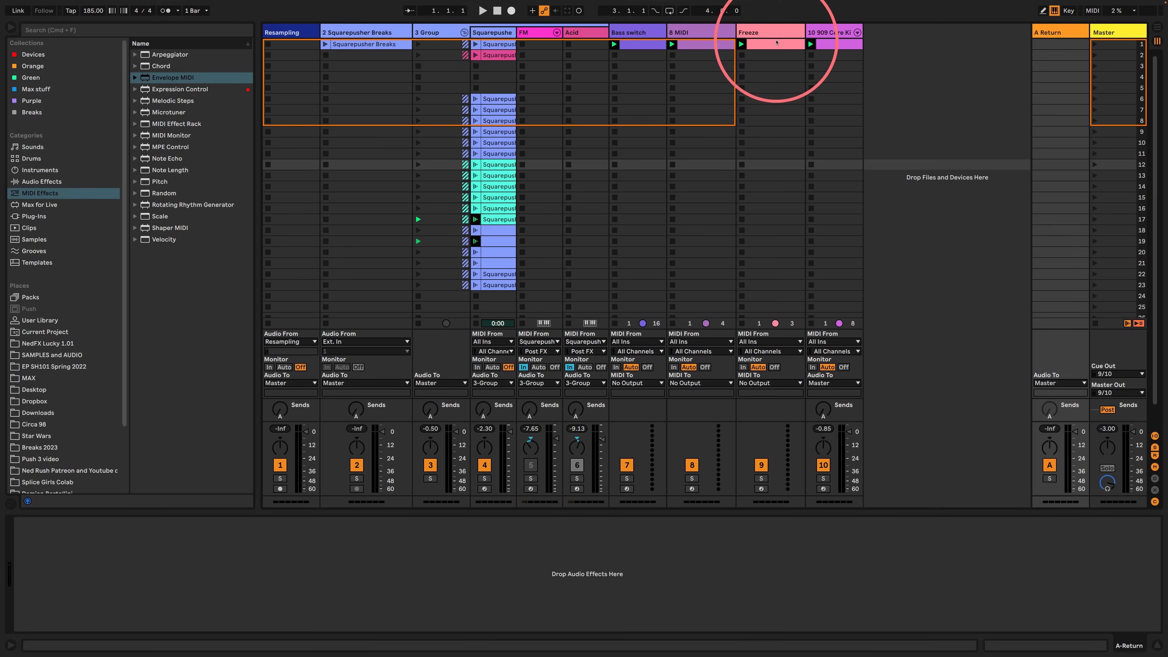
left_click_drag(806, 33, 795, 37)
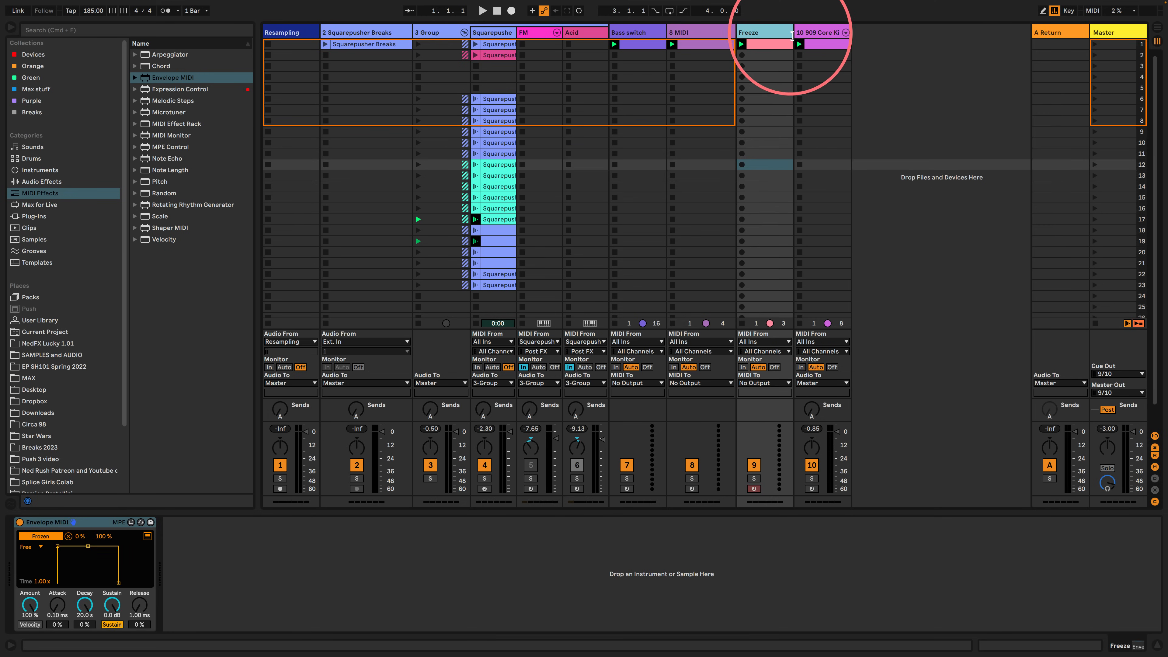
left_click(896, 103)
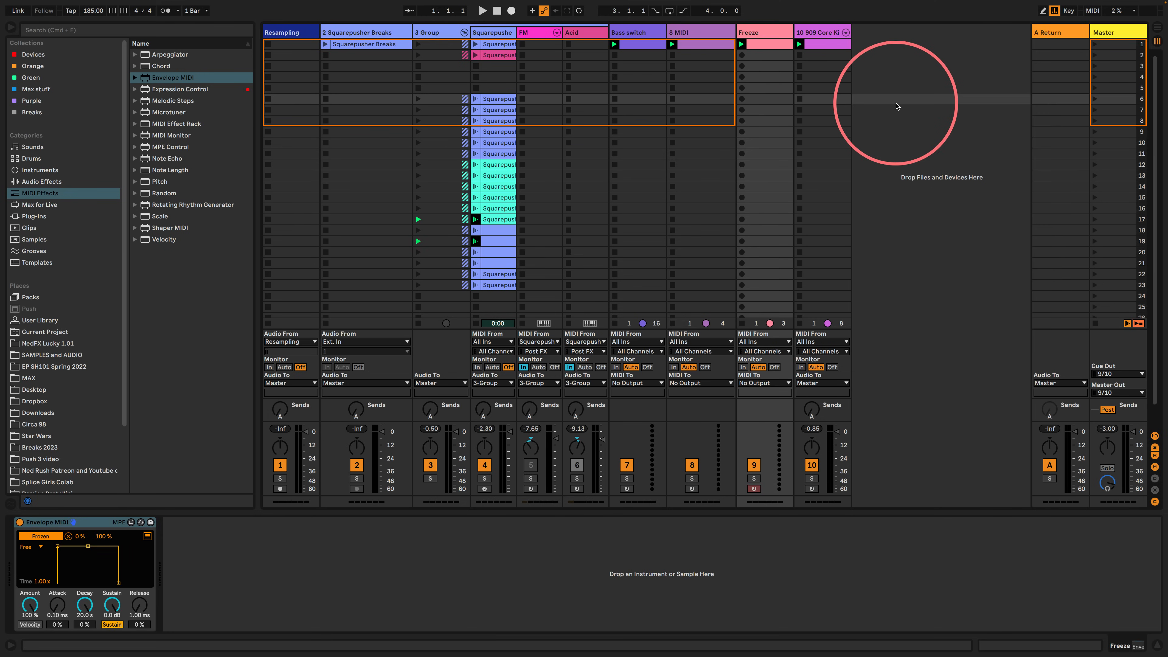
key("super+shift+t")
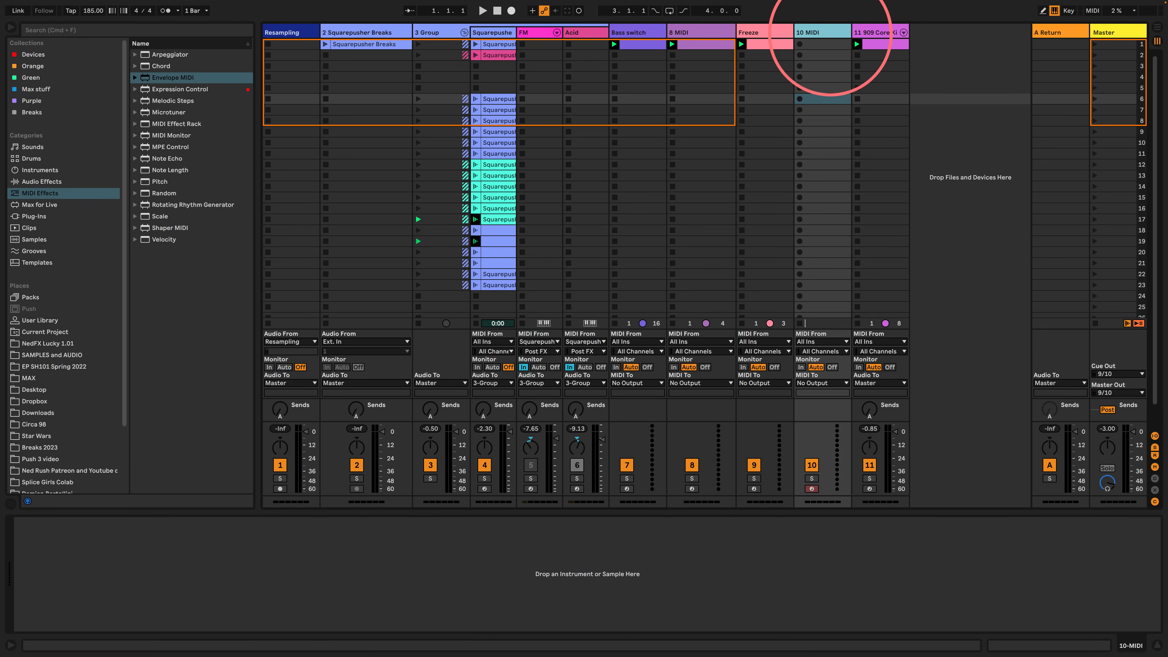
key("super+r")
type("Send")
- Create a clip in the Send track's first slot and fill it with four consecutive one-beat C3 notes
double_click(827, 44)
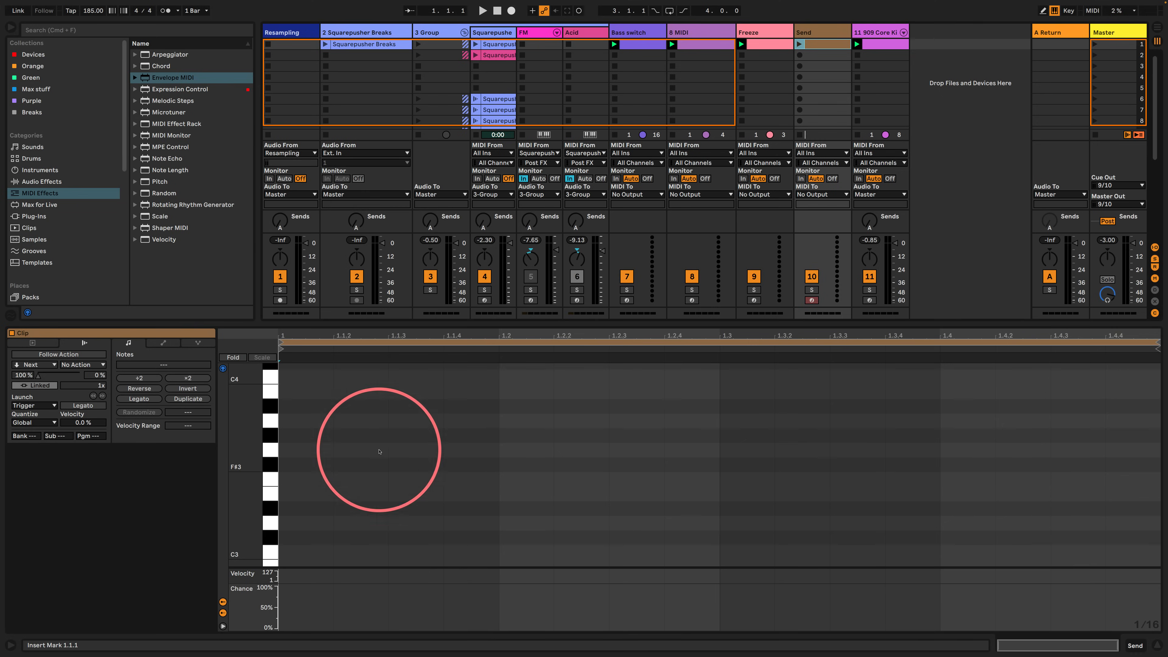
left_click_drag(393, 326, 393, 167)
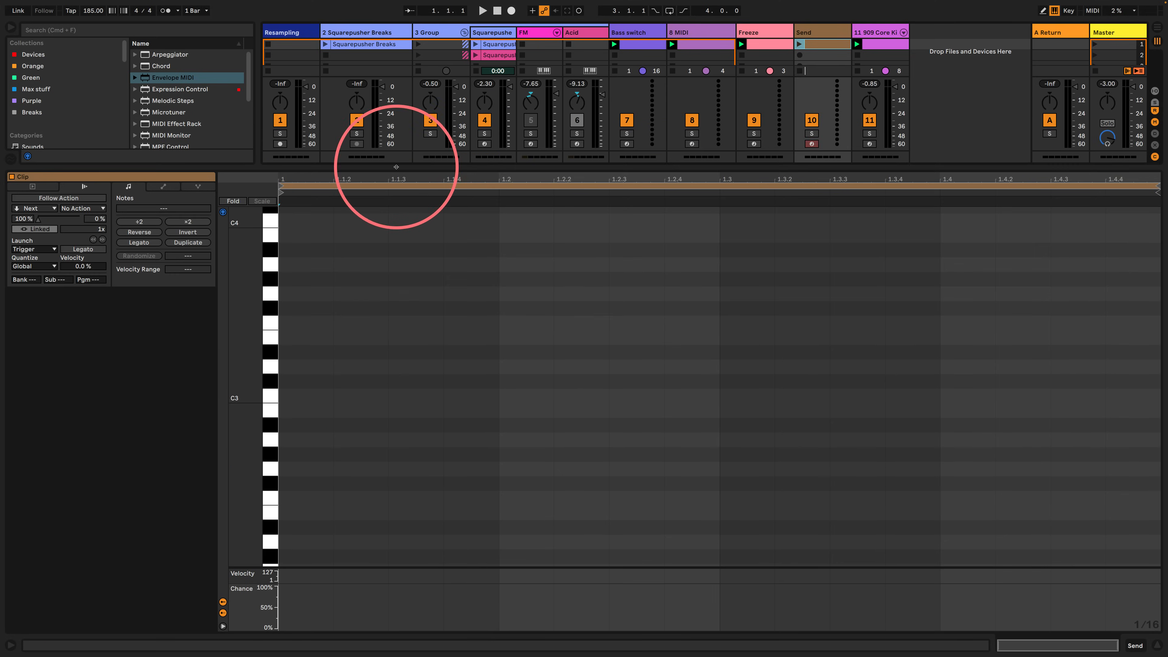
double_click(308, 397)
left_click_drag(332, 396, 1028, 394)
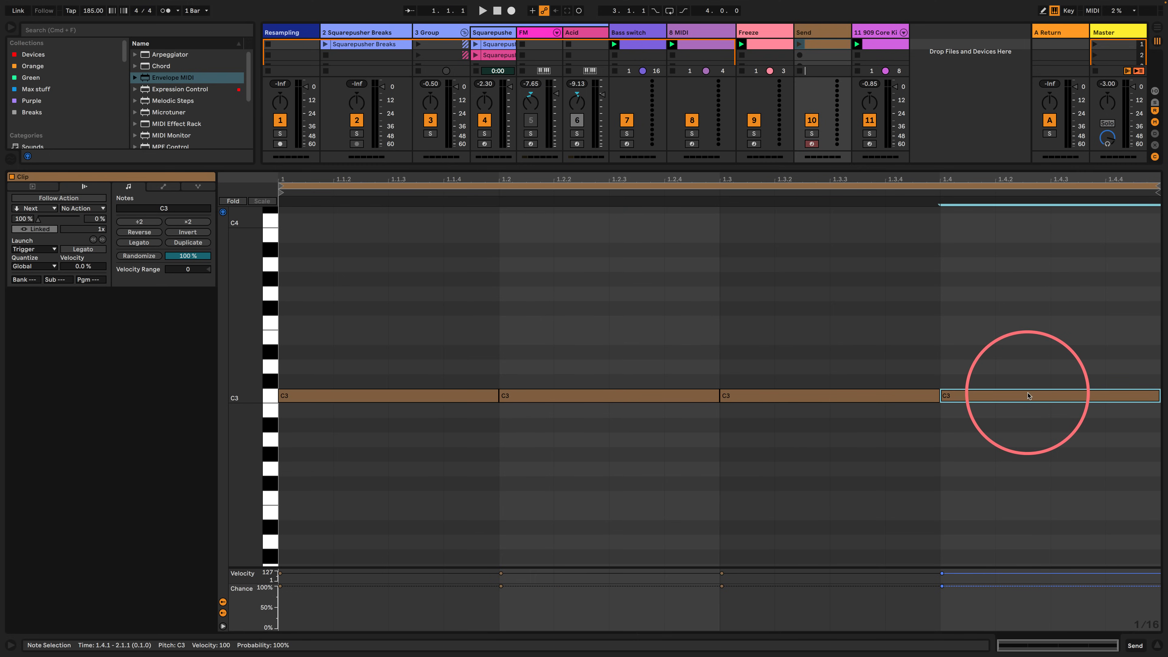
left_click(1061, 587)
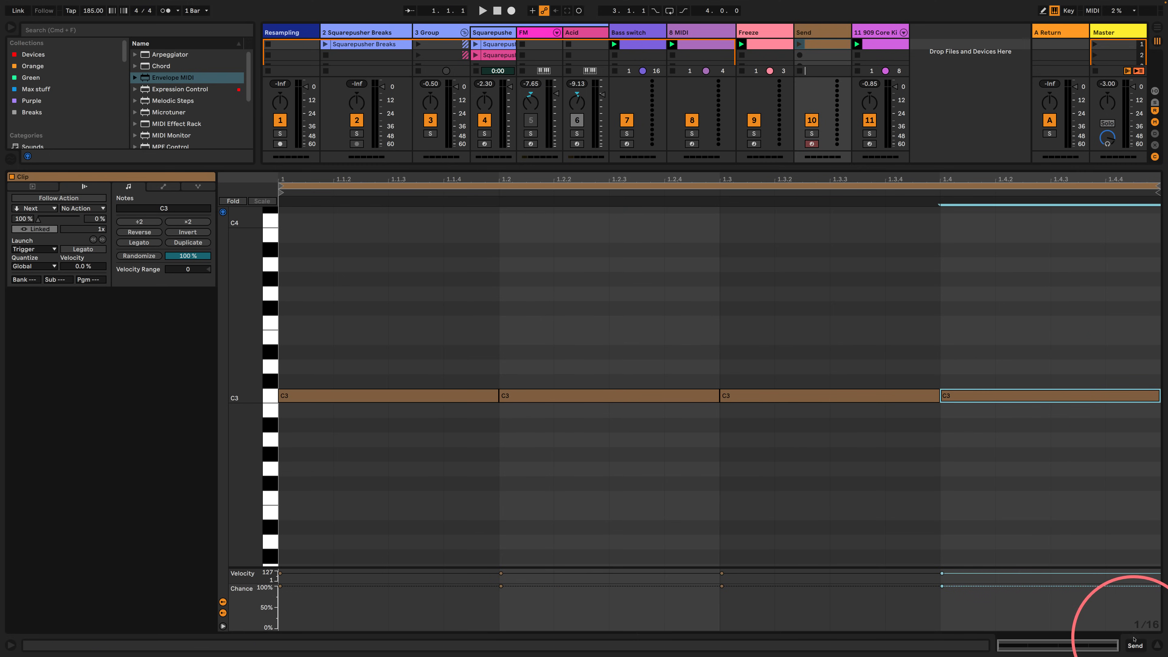
- Add Envelope MIDI to the Send track and map it to 3 Group's send A
left_click(815, 26)
double_click(816, 36)
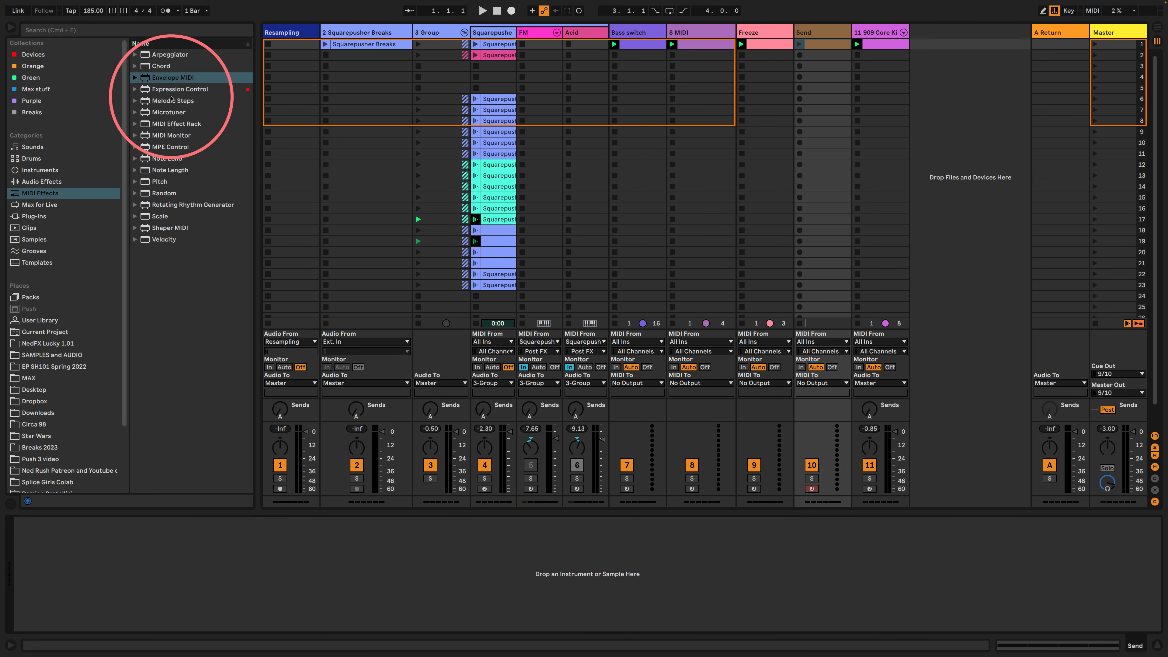
left_click_drag(172, 77, 185, 548)
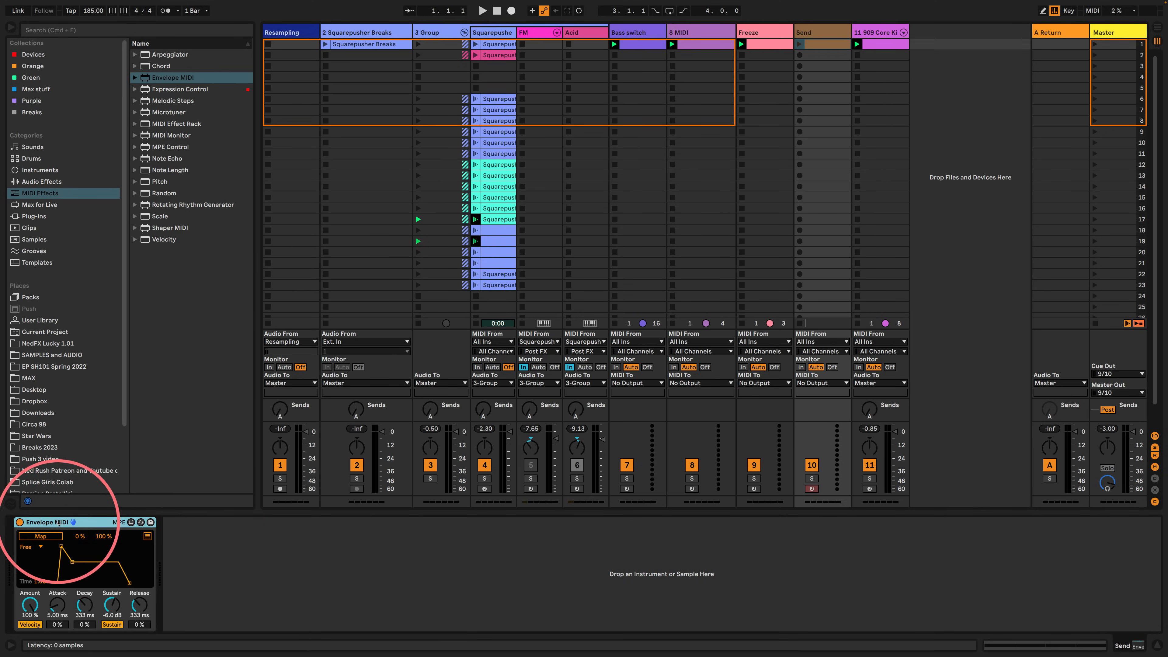
left_click(430, 408)
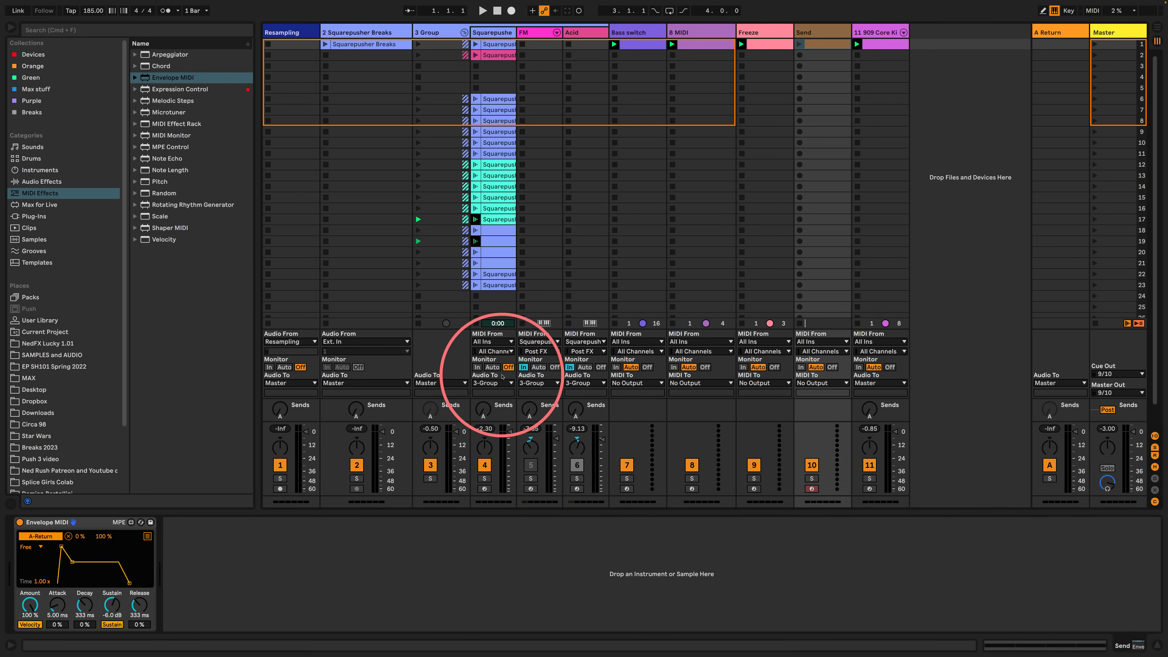
- Launch the Send clip and shape its Envelope MIDI with 0.10 ms attack, 1.44 s decay and -inf dB sustain
key("space")
left_click(799, 44)
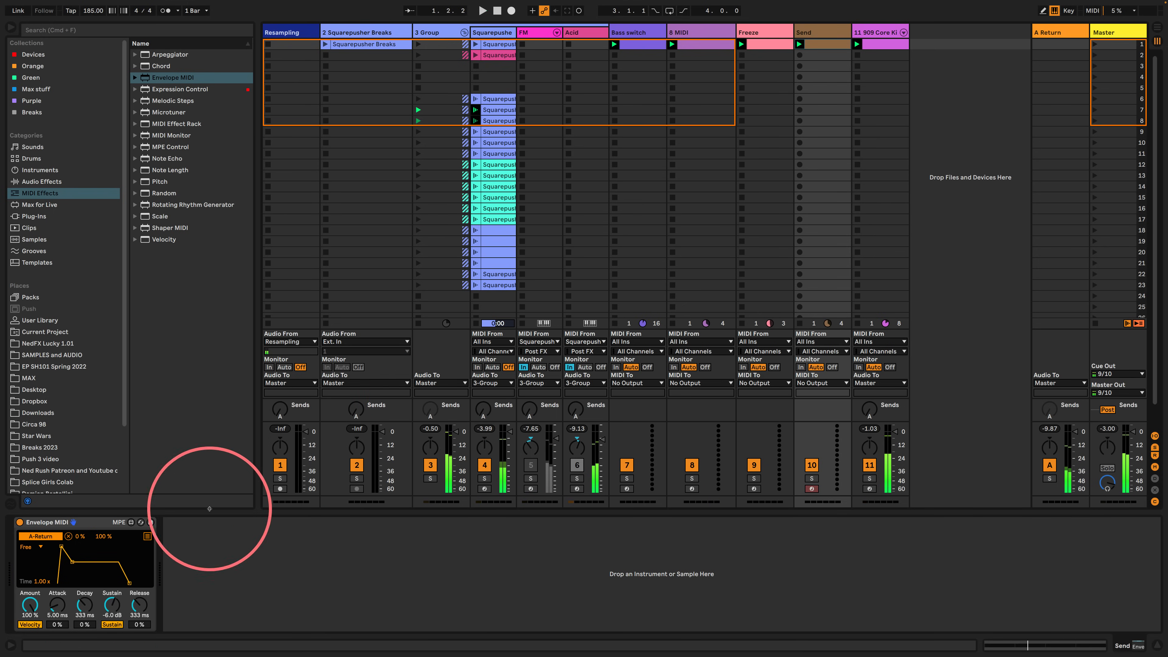
left_click_drag(61, 547, 5, 549)
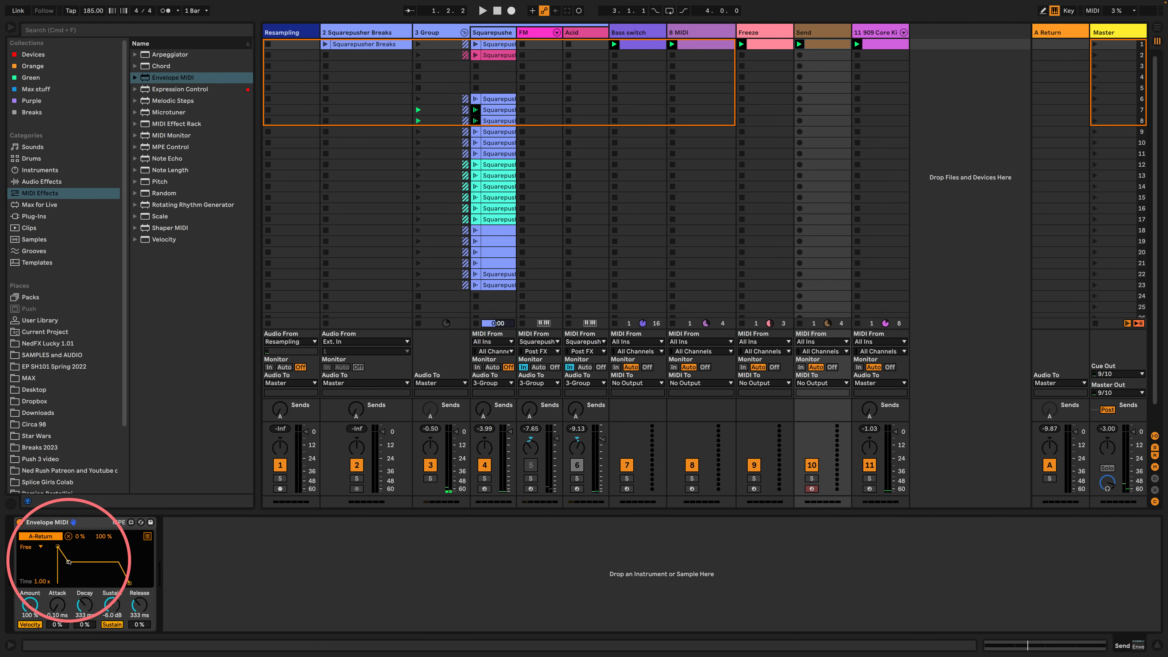
left_click_drag(71, 562, 73, 595)
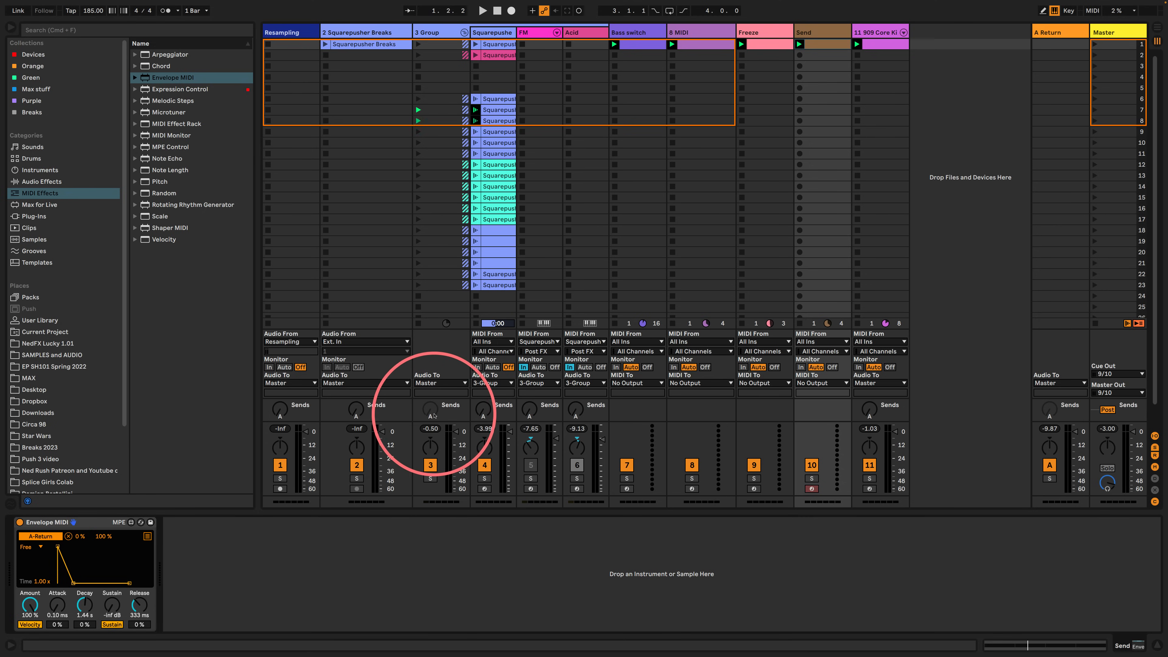
key("space")
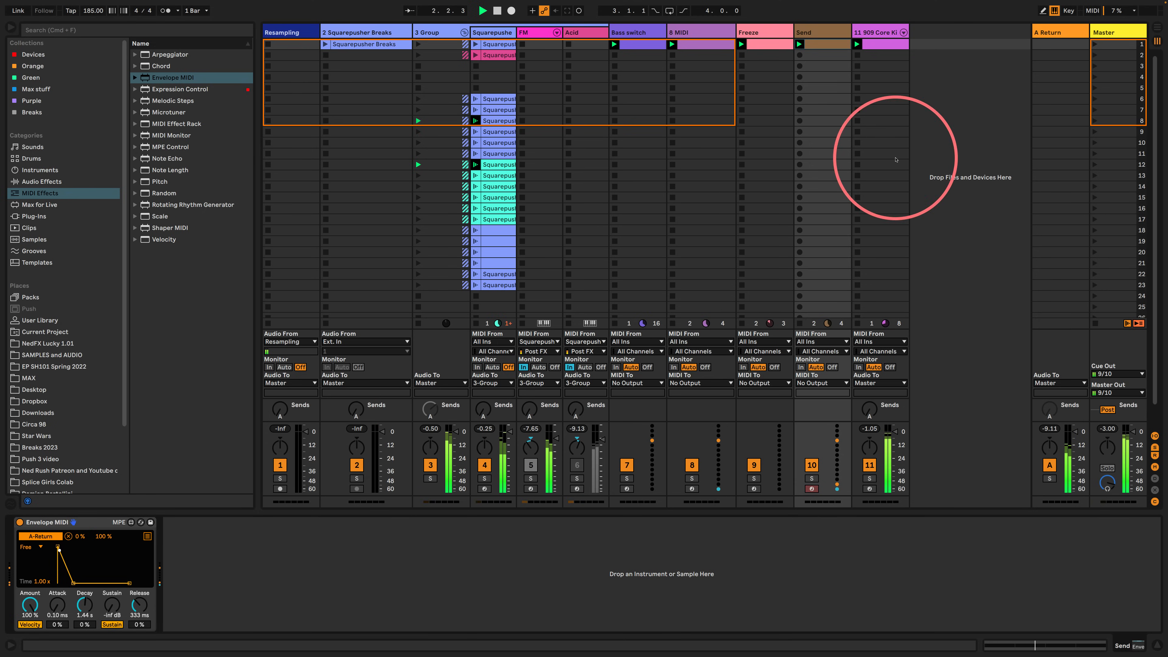
- Delete the last three C3 notes from the Send clip and set the remaining note's chance to 49%
double_click(828, 45)
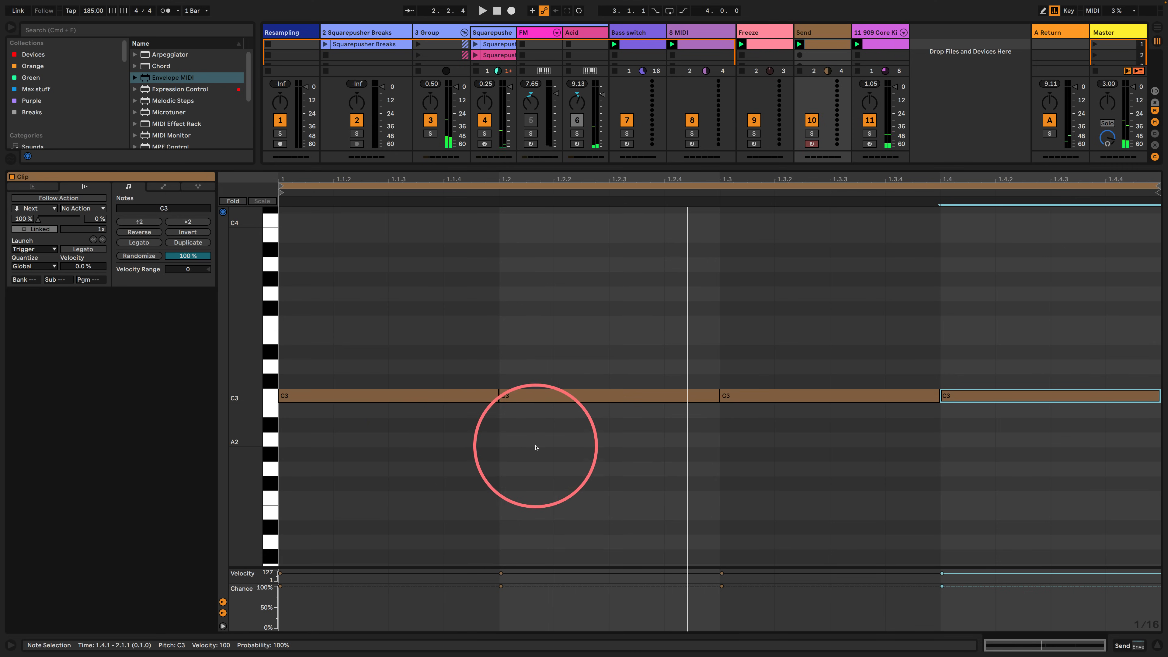
left_click_drag(534, 444, 1016, 329)
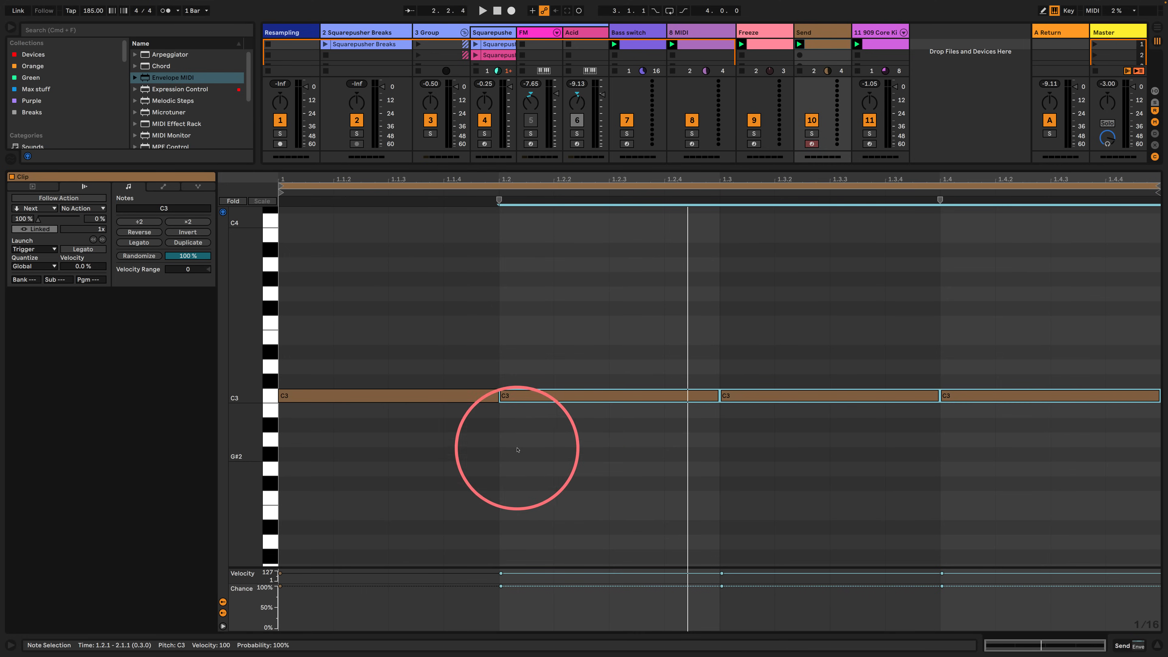
left_click_drag(558, 465, 1064, 340)
key("Delete")
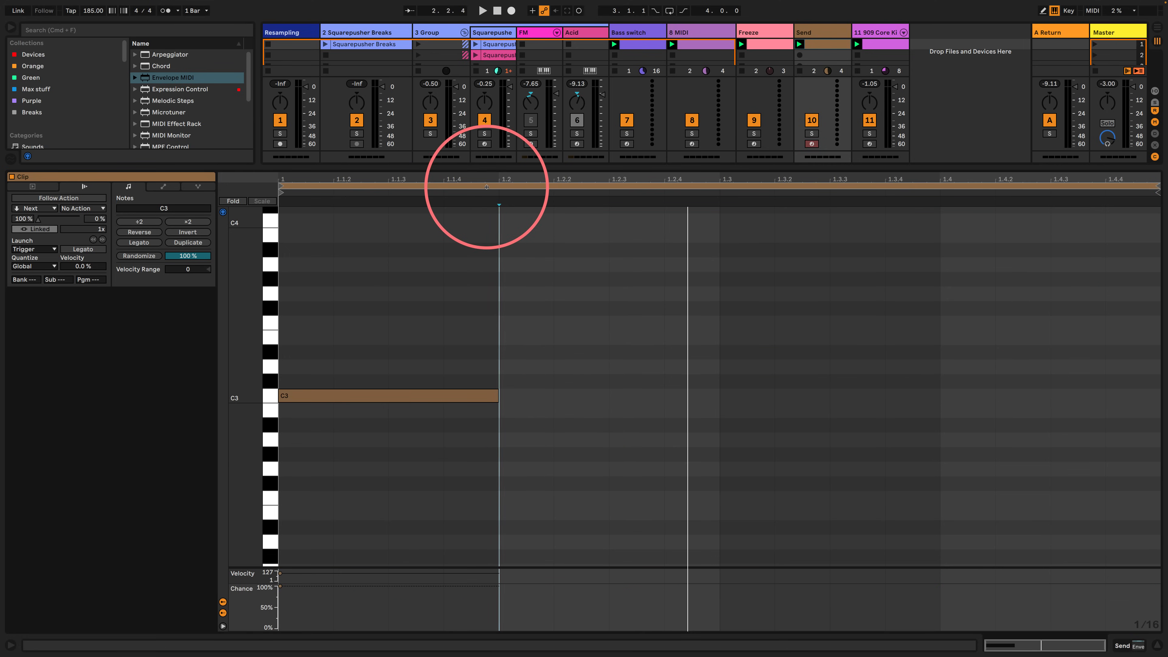
left_click_drag(321, 482, 362, 310)
left_click_drag(281, 588, 280, 609)
left_click(1124, 645)
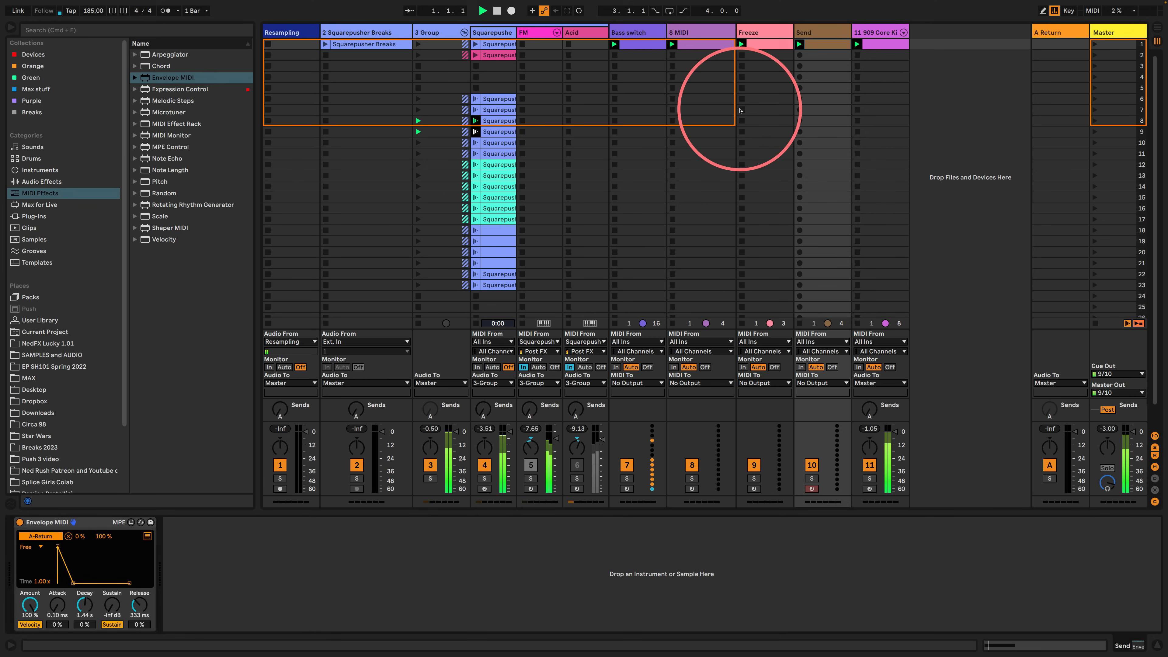
key("space")
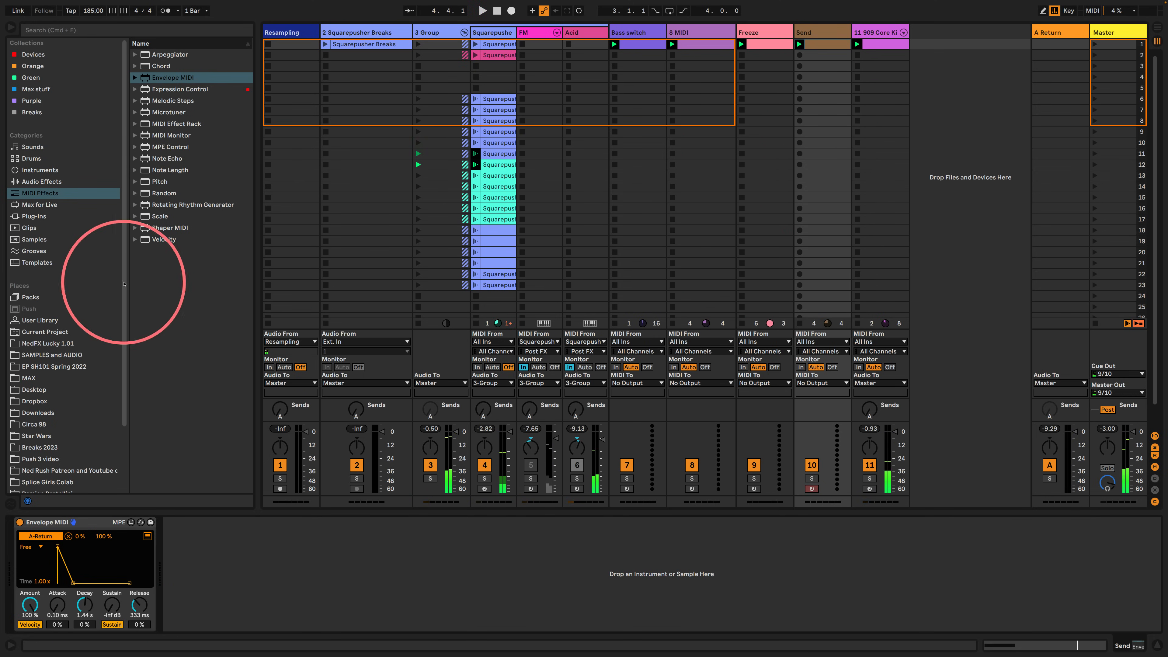
- Add Hybrid Reverb to return track A and set its dry/wet to 100%
left_click(46, 181)
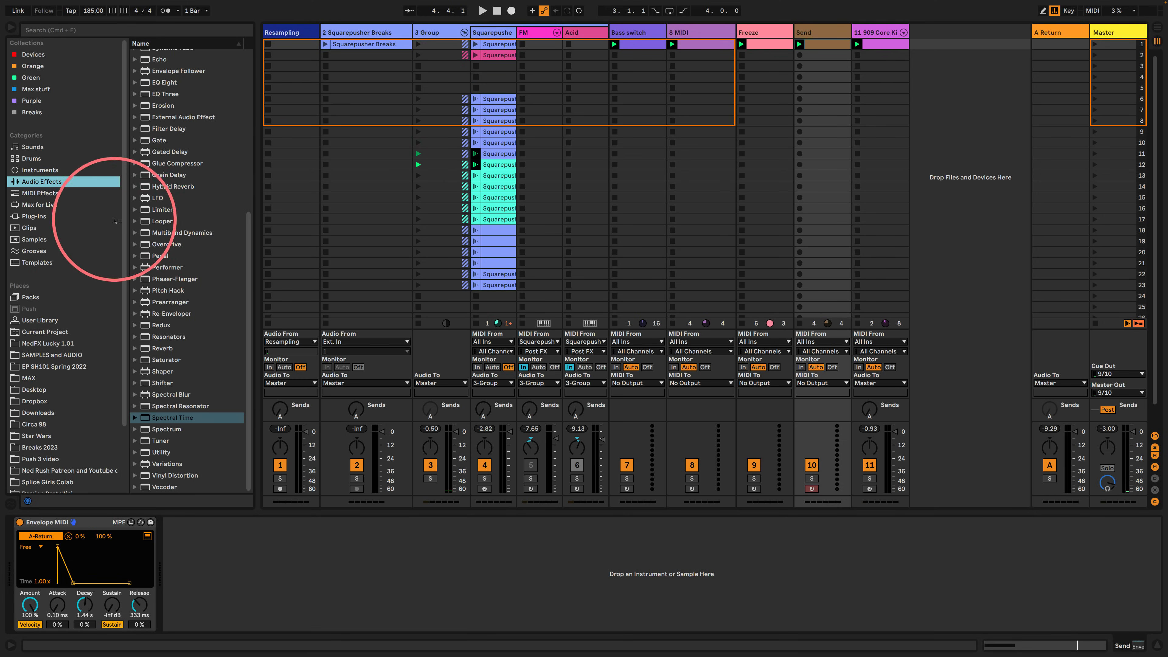
left_click(147, 184)
left_click(1104, 33)
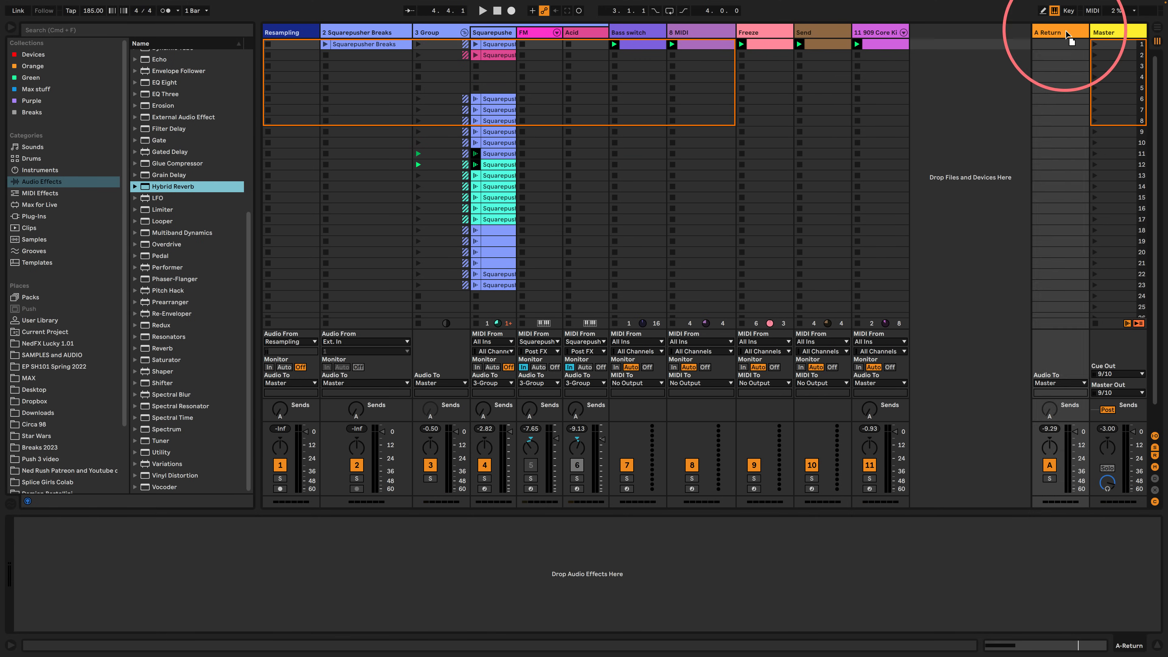
key("Return")
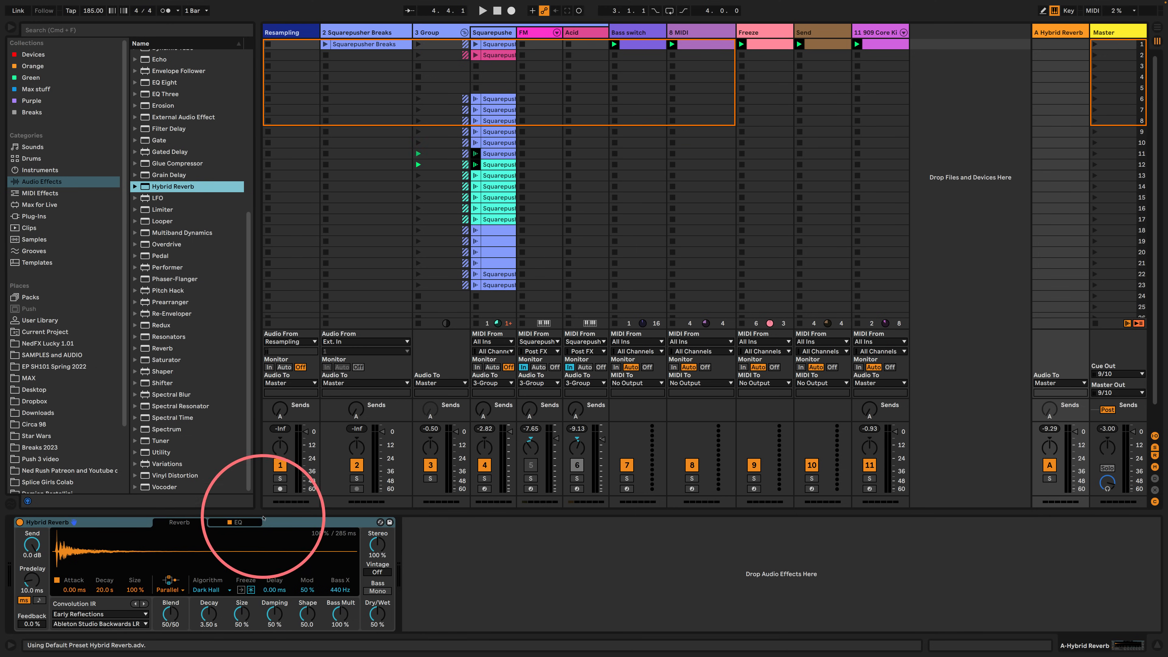
left_click_drag(377, 613, 377, 594)
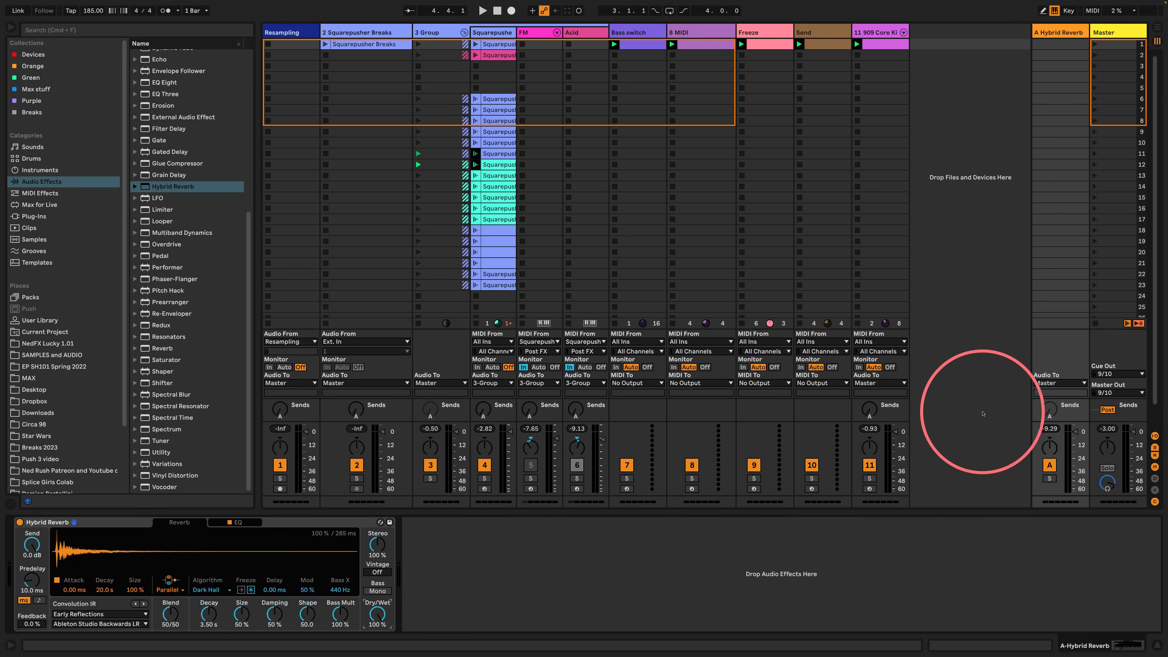
- Enable the return track's send A back into itself and add a Limiter after Hybrid Reverb
right_click(1050, 411)
left_click(1061, 426)
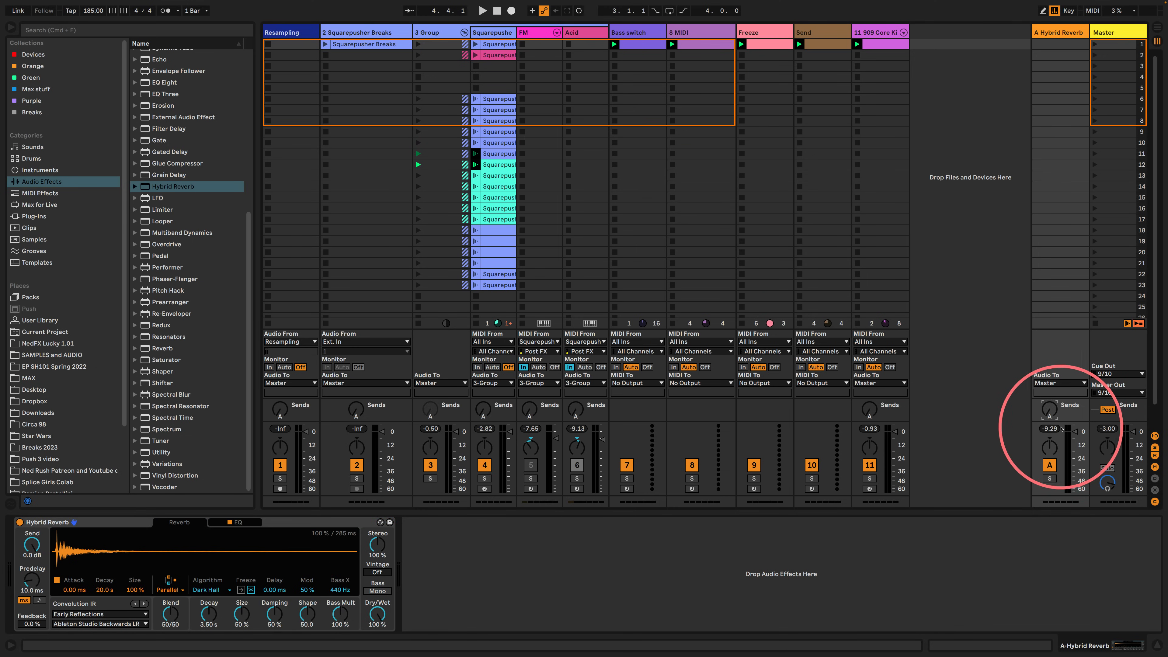
left_click(157, 210)
left_click_drag(156, 210, 455, 533)
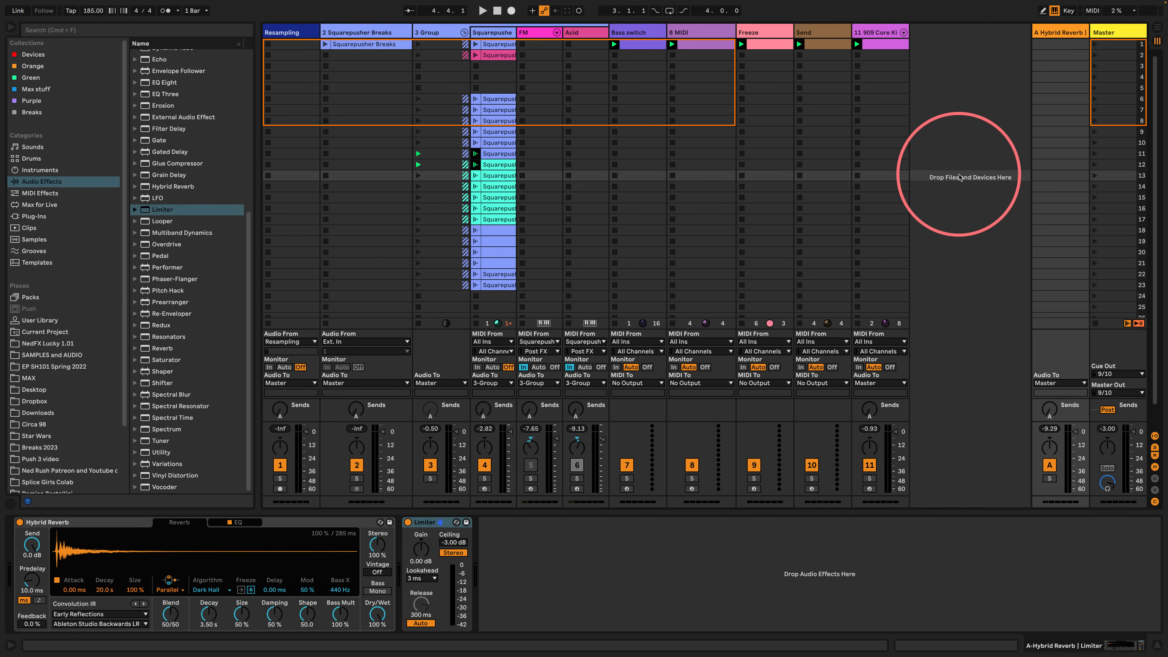
- Set the Send clip's loop length to two bars and extend the C3 note to fill it
double_click(823, 47)
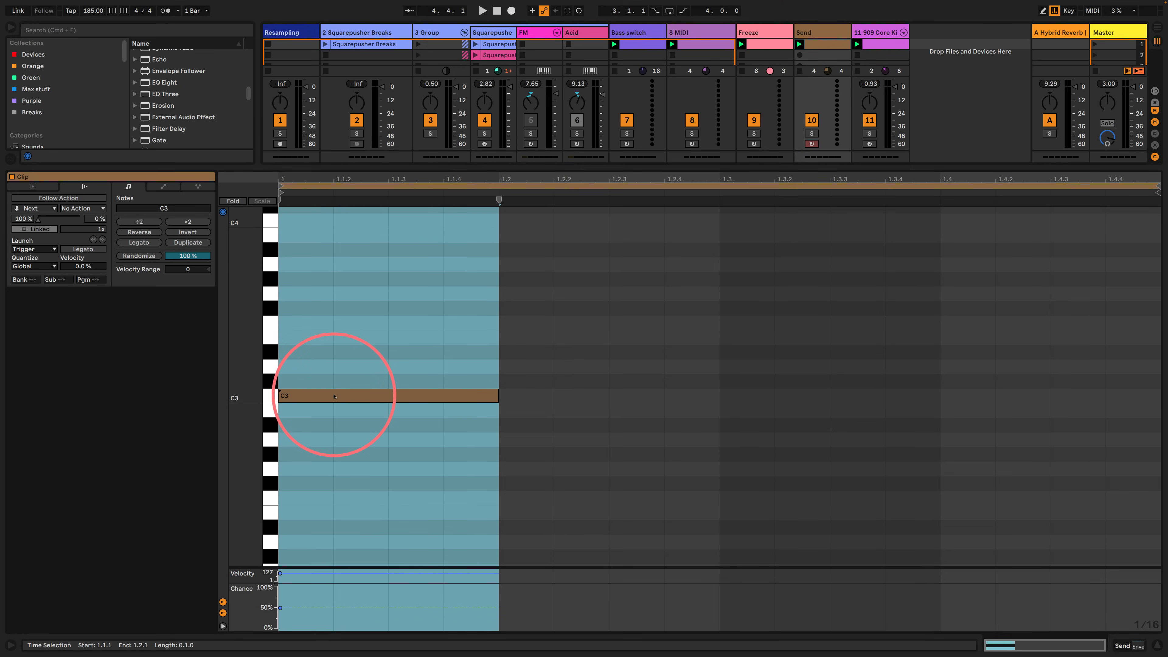
left_click(501, 184)
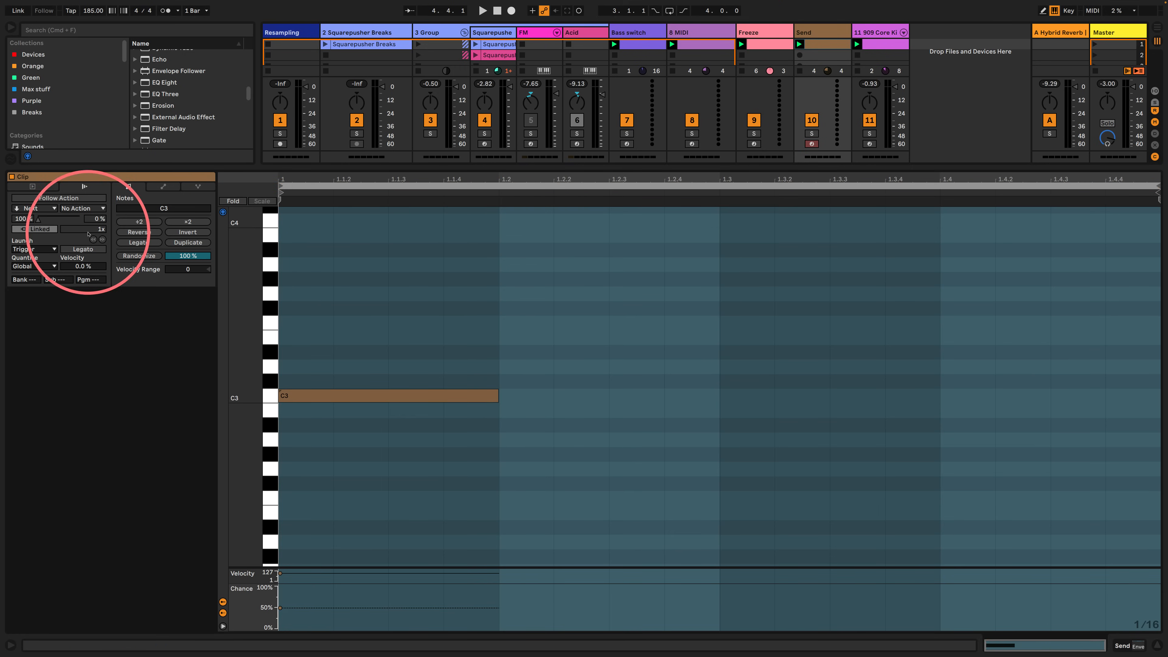
left_click(43, 185)
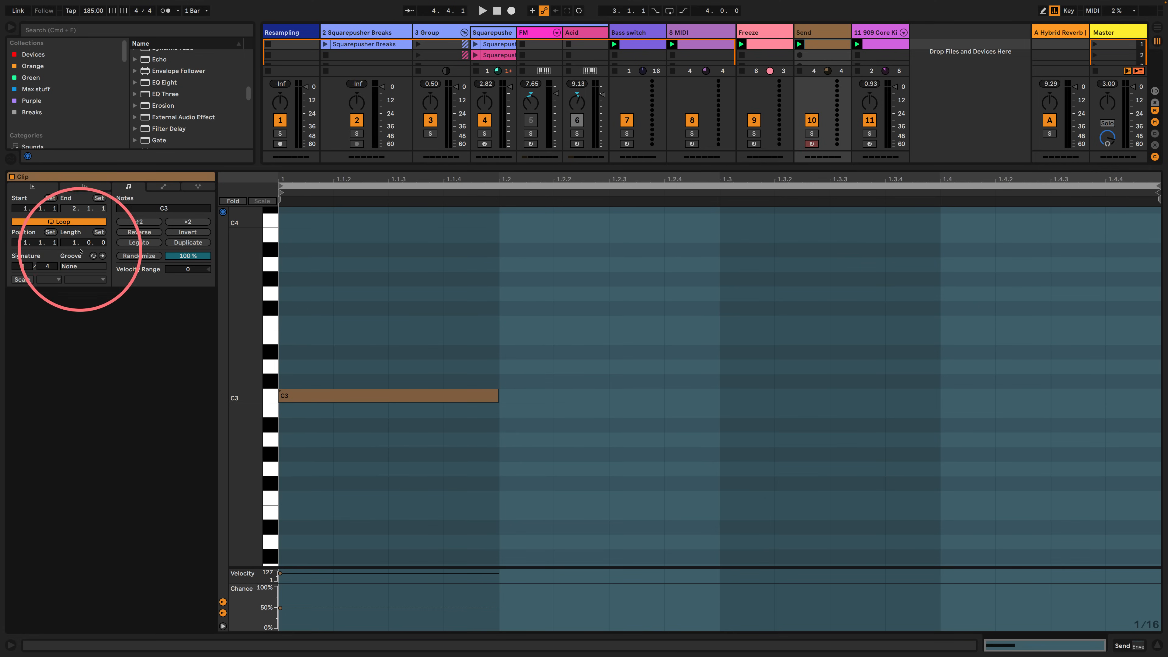
left_click(69, 243)
key("Up")
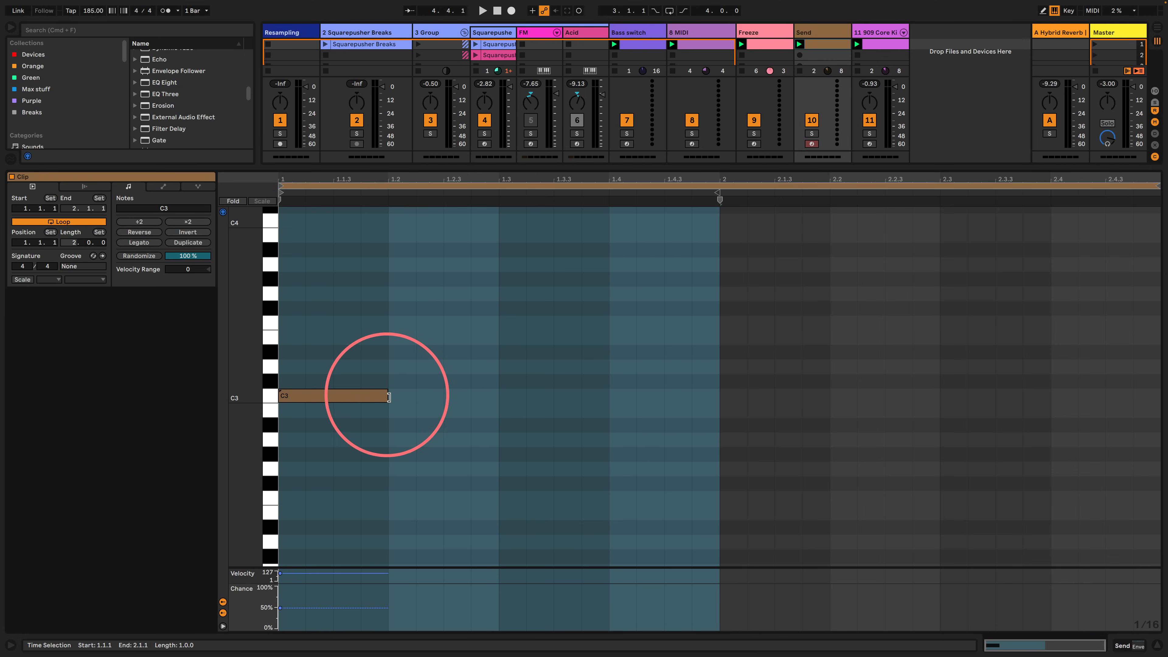
left_click_drag(386, 396, 1156, 401)
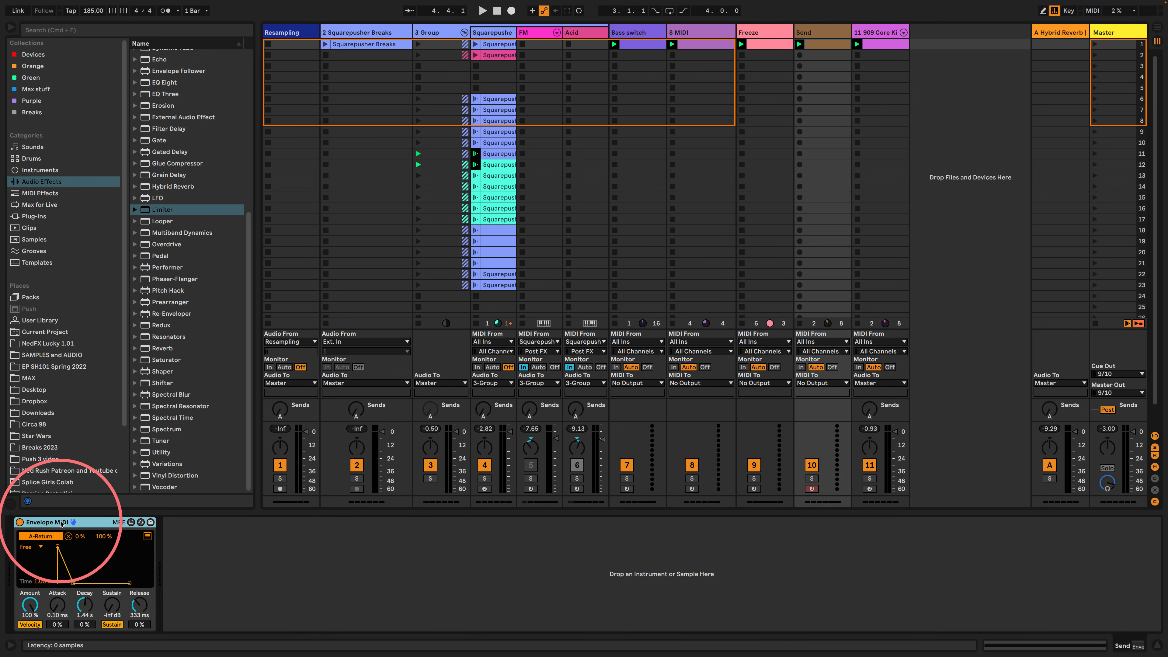
- Group the Send track's Envelope MIDI into a MIDI Effect Rack and add a second Envelope MIDI as a parallel chain
key("super+g")
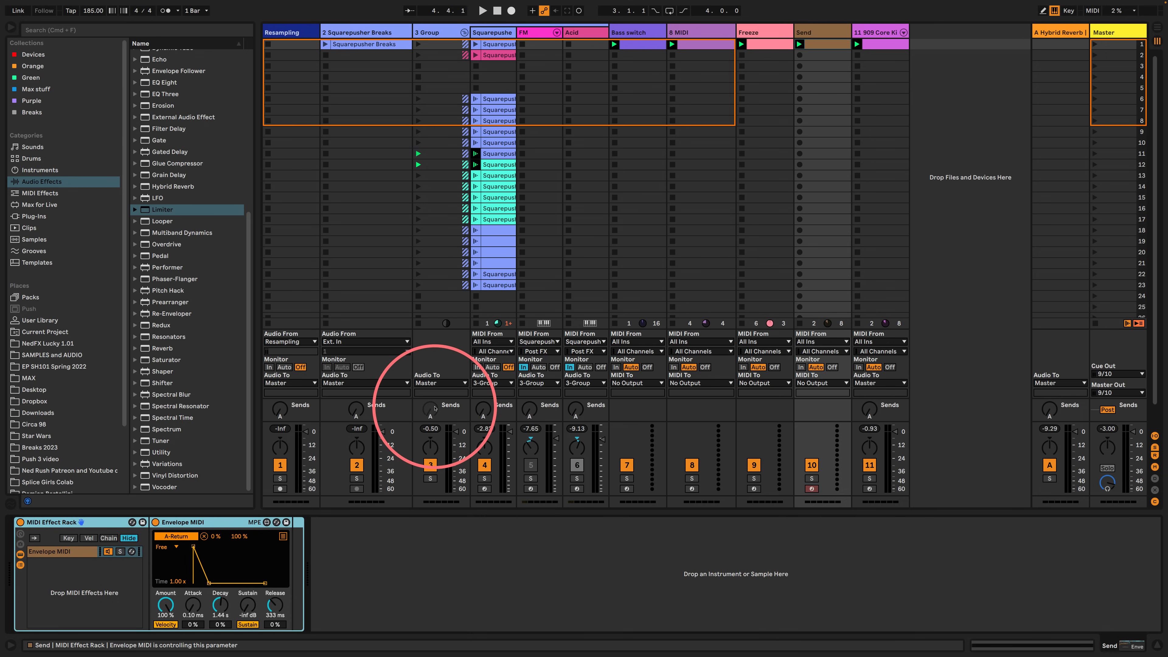
left_click(51, 551)
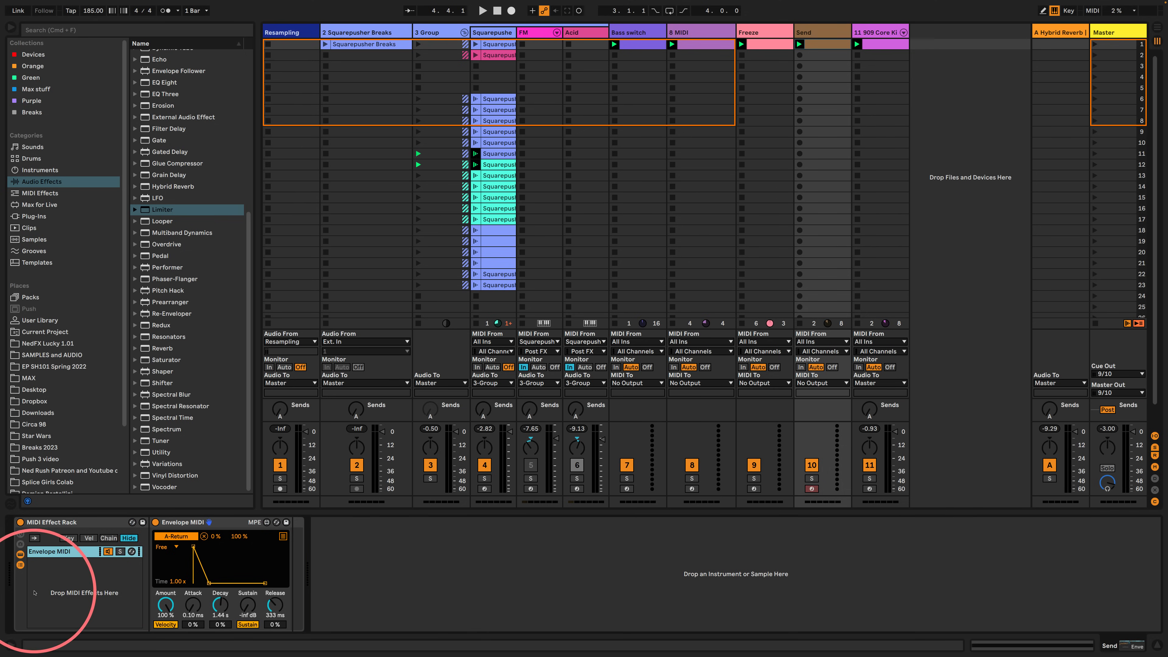
left_click(46, 192)
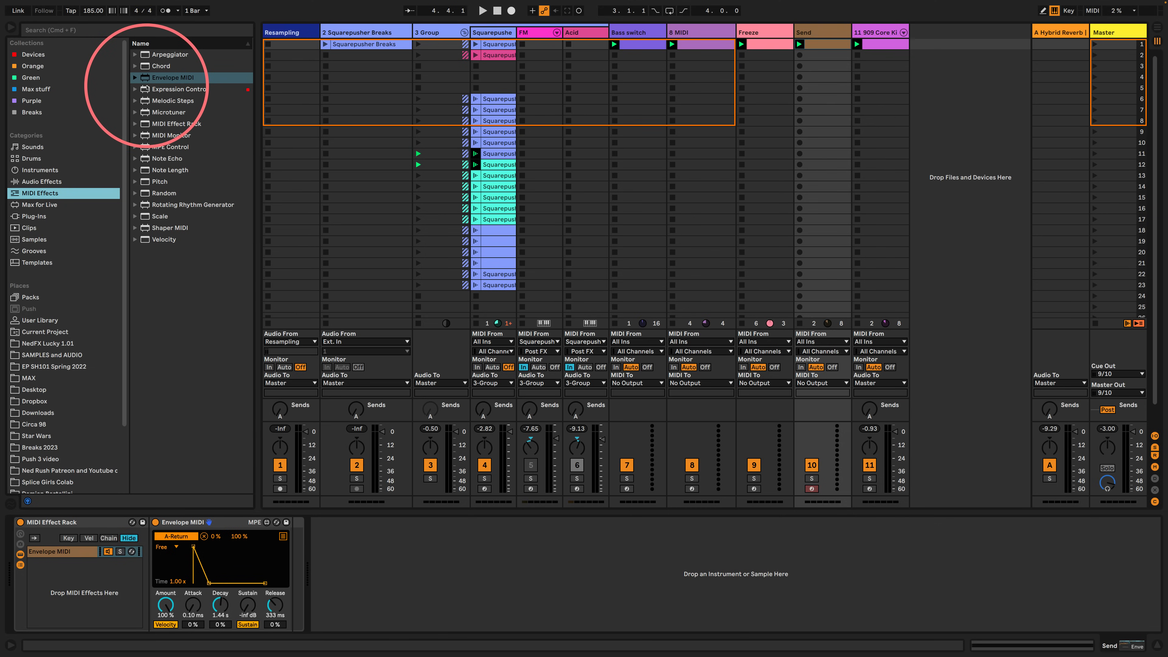
left_click_drag(149, 76, 44, 564)
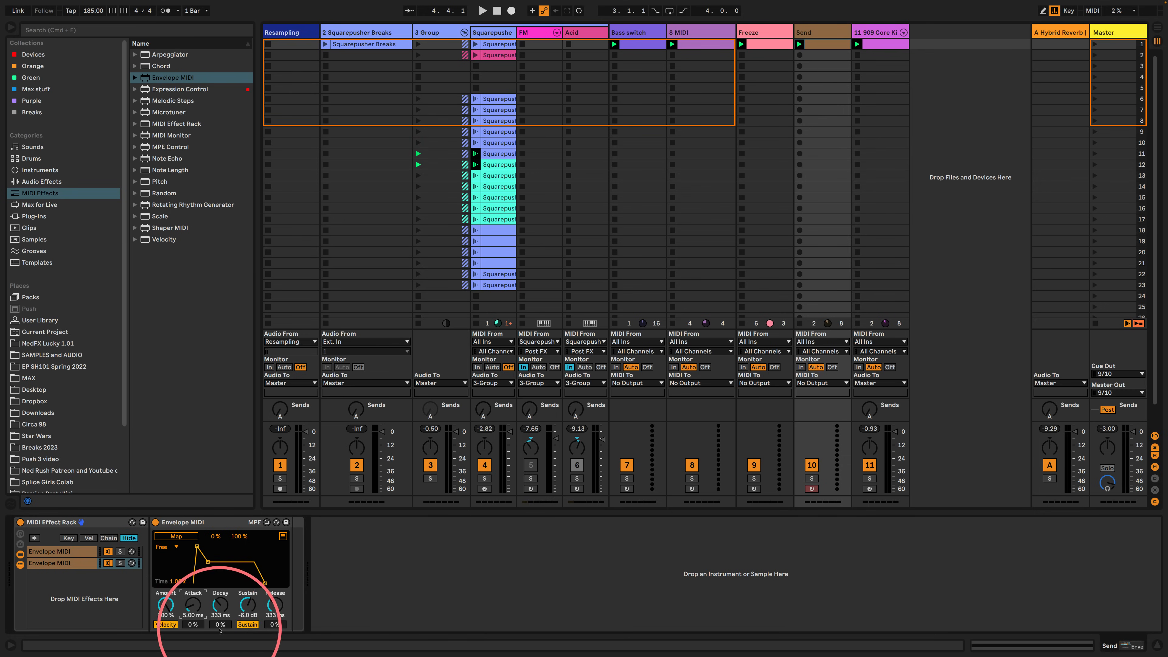
- Shape the second Envelope MIDI with 0.10 ms attack, 1.00 ms decay, 0.0 dB sustain and 1.00 ms release, velocity off, and map it to return A's own send
left_click_drag(190, 604, 278, 499)
left_click_drag(273, 601, 276, 635)
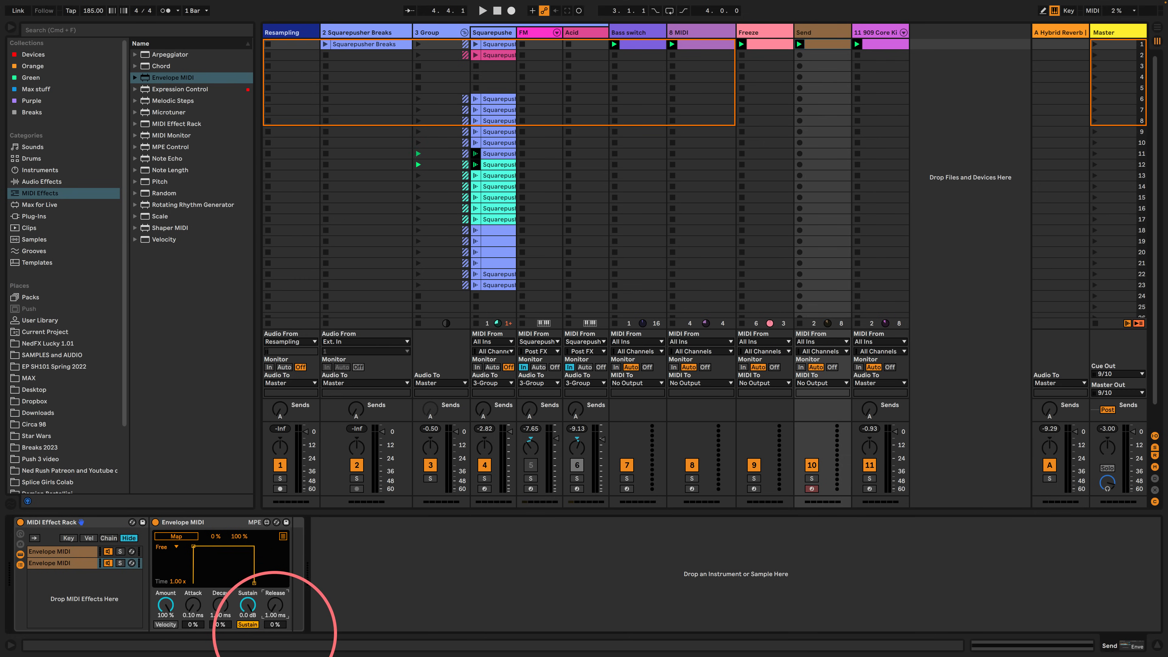
left_click(172, 535)
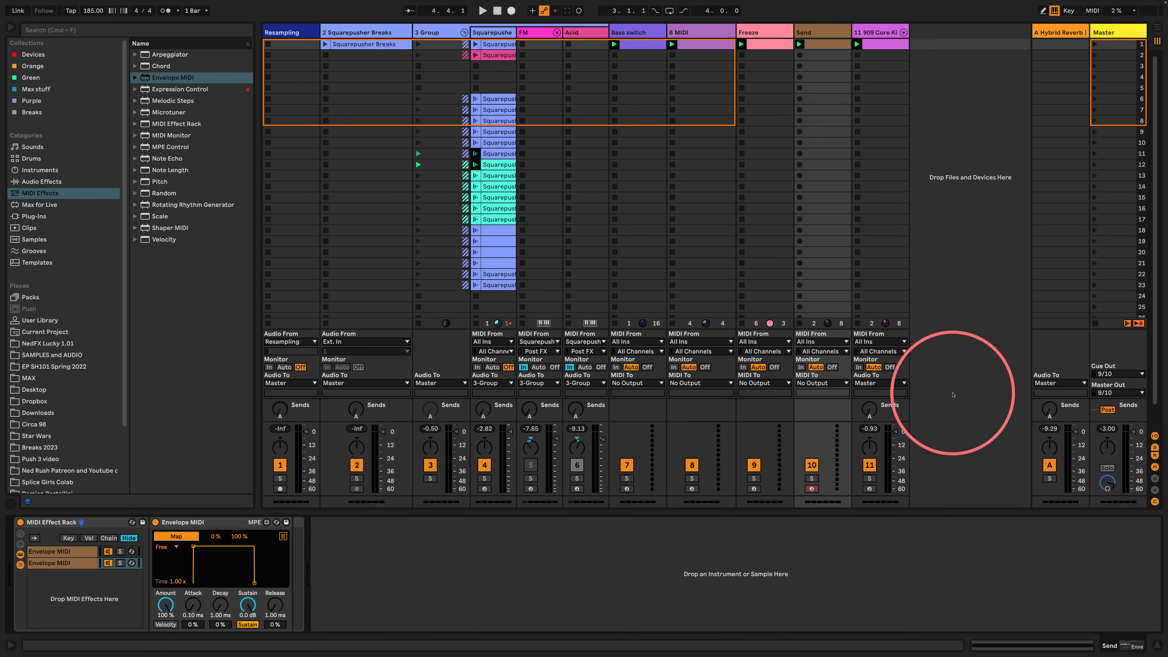
left_click(1054, 415)
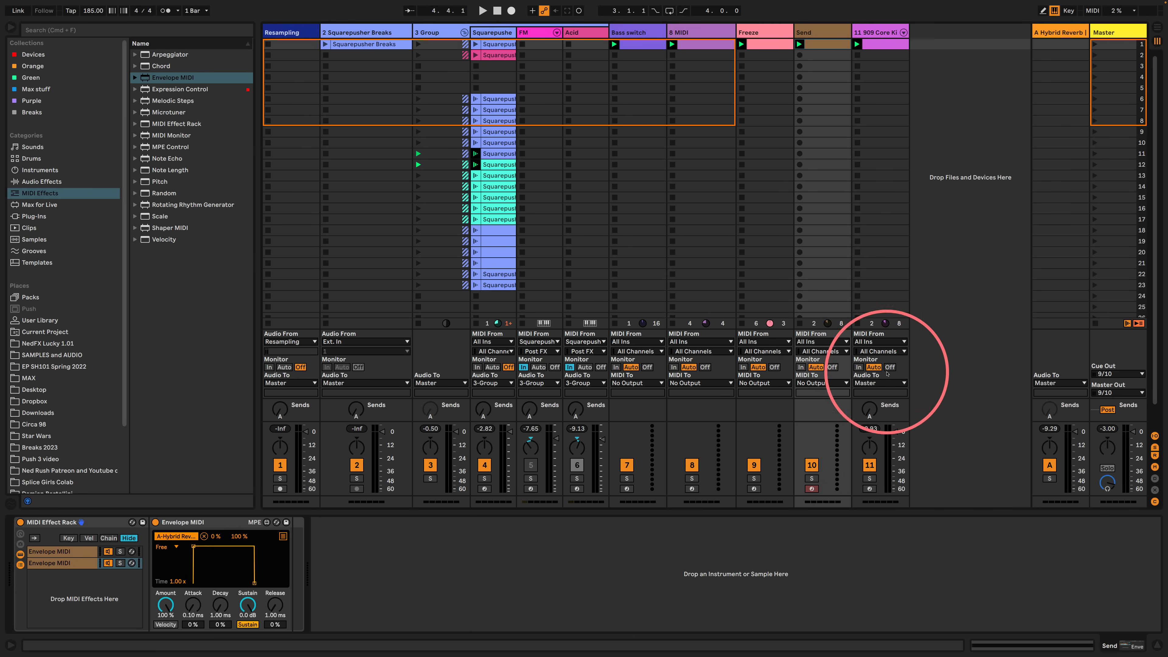
- Set the chance of the Send clip's C3 note to 33%
left_click(823, 45)
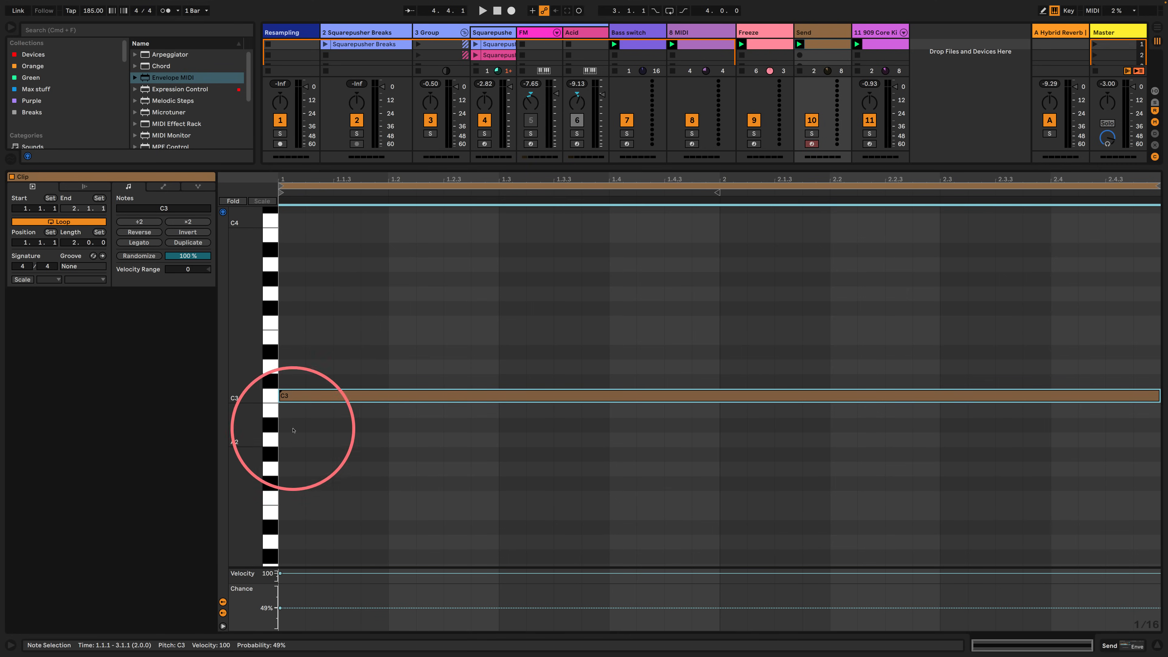
left_click_drag(280, 607, 279, 614)
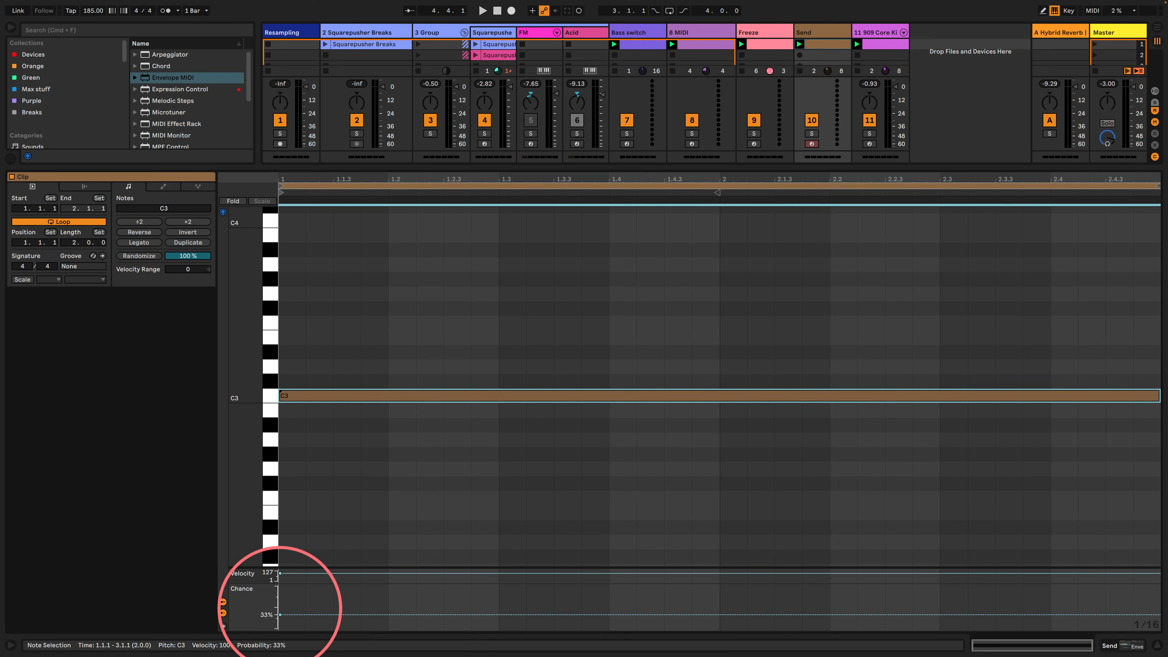
left_click(1124, 643)
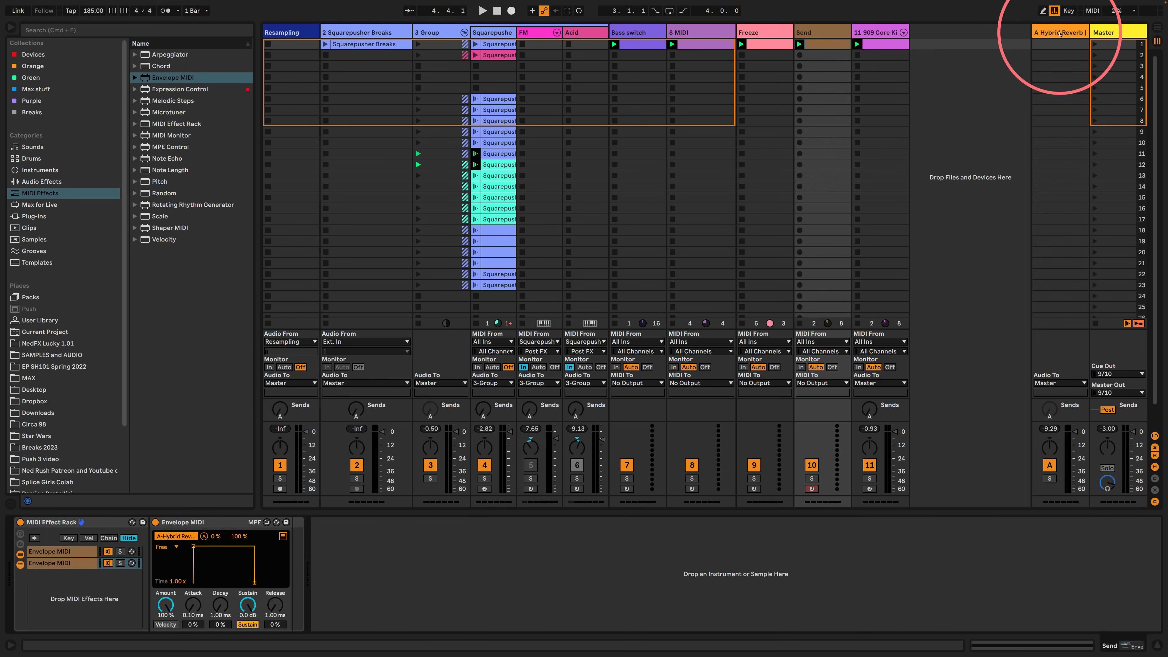
- Start playback, raise the chance of the Send clip's C3 note to 81% and adjust the note's end
left_click(1060, 33)
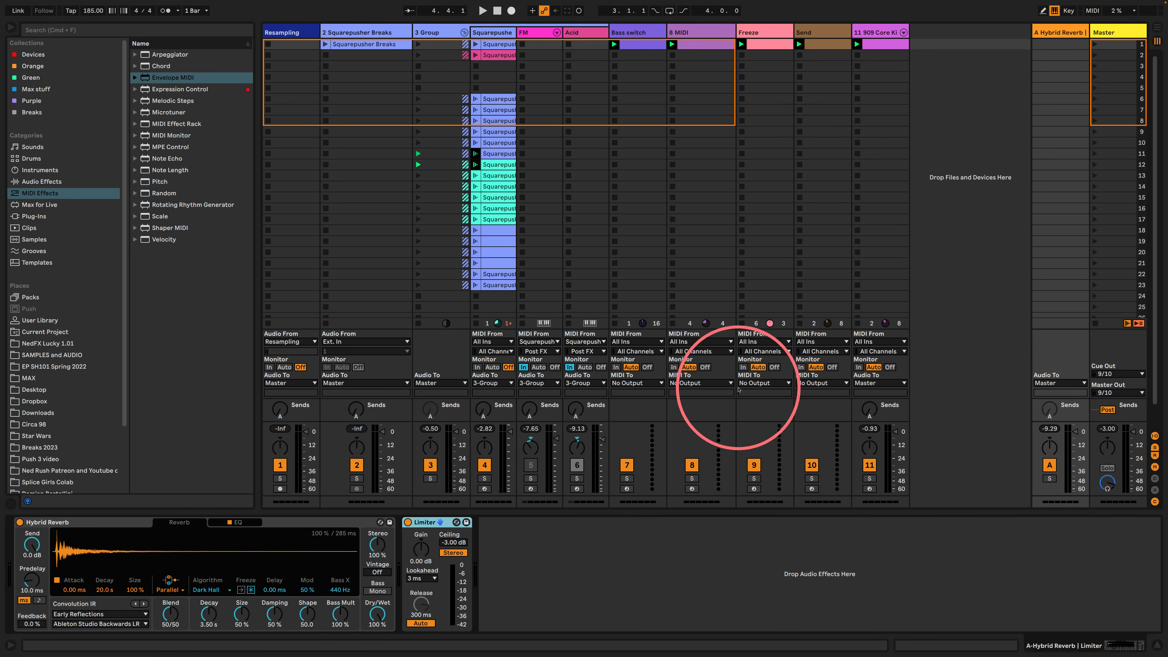
key("space")
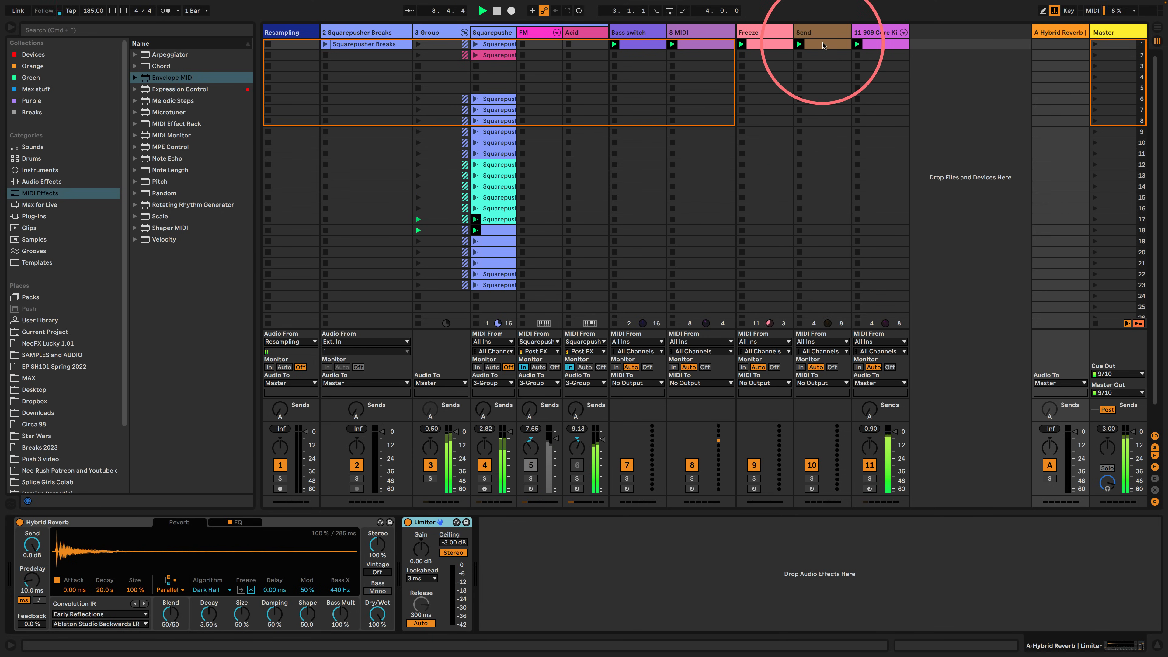
left_click(823, 45)
double_click(823, 45)
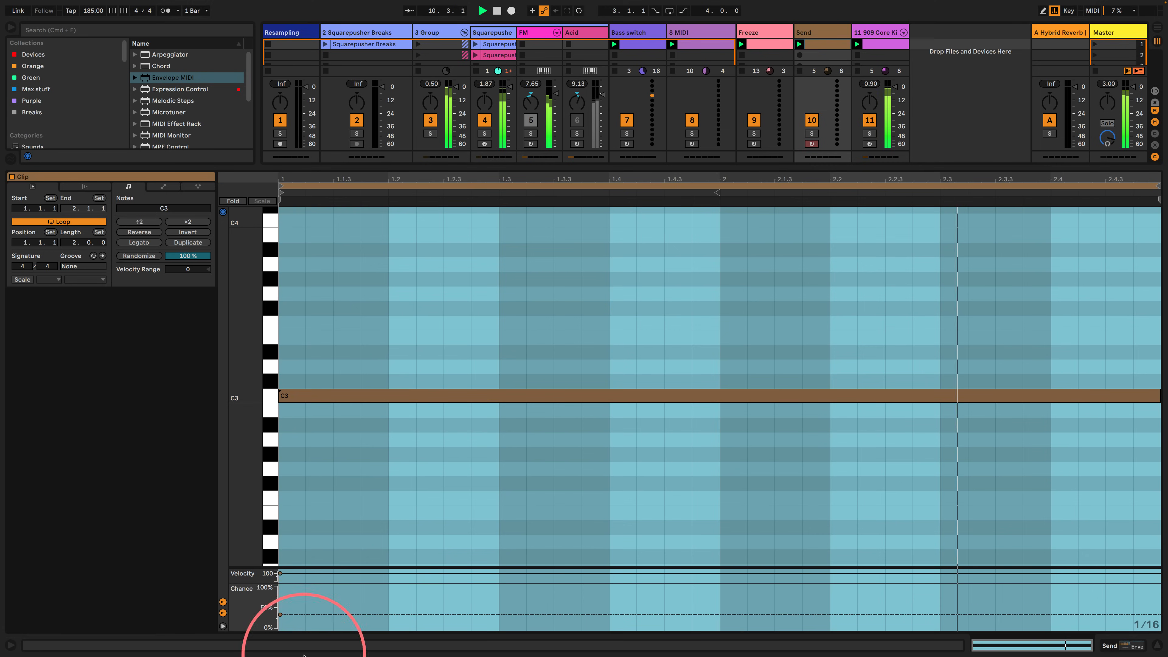
left_click_drag(280, 615, 281, 594)
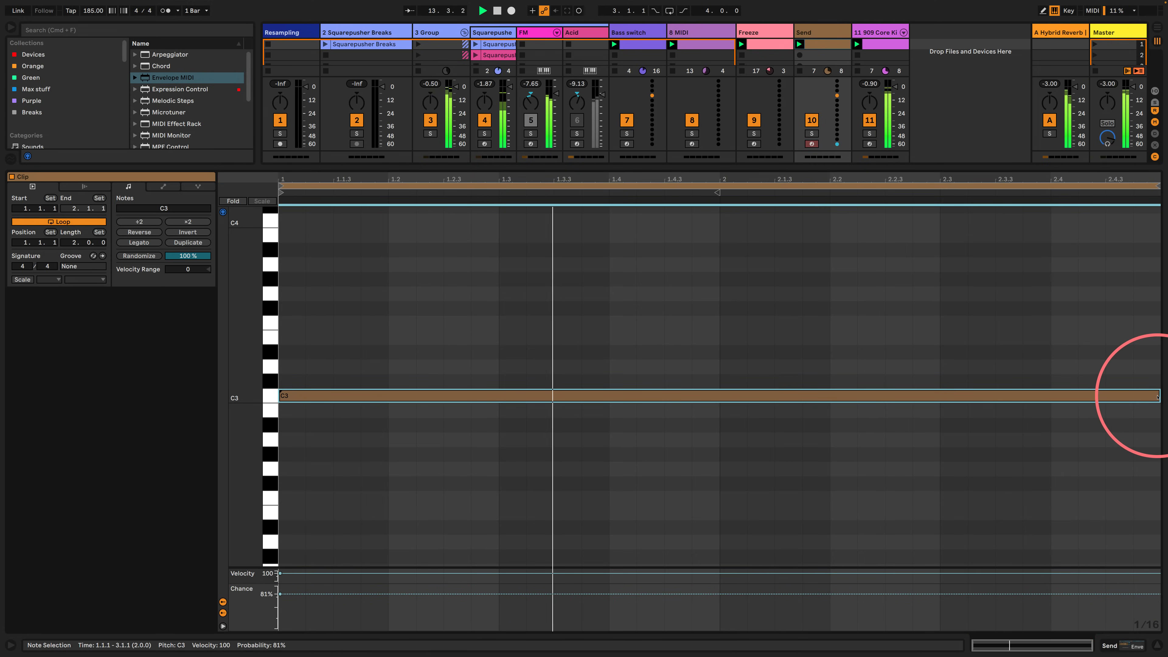
left_click_drag(1158, 397, 1133, 397)
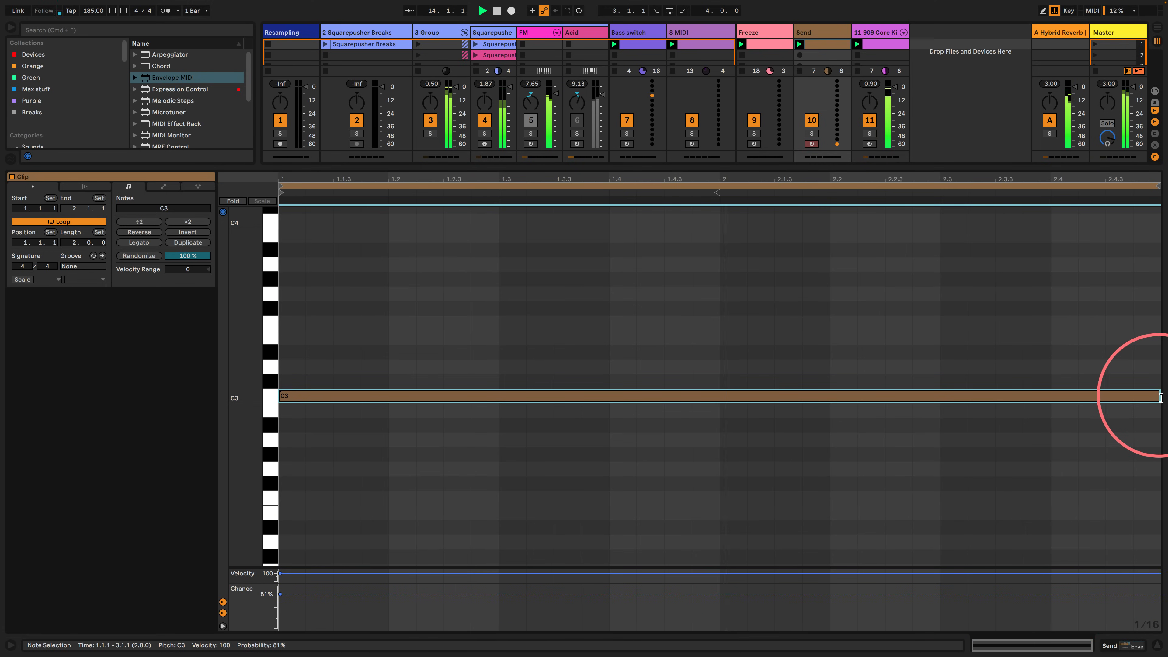
- Map a second target of the rack's second Envelope MIDI to return A's track activator, and show the return's devices
left_click(1112, 645)
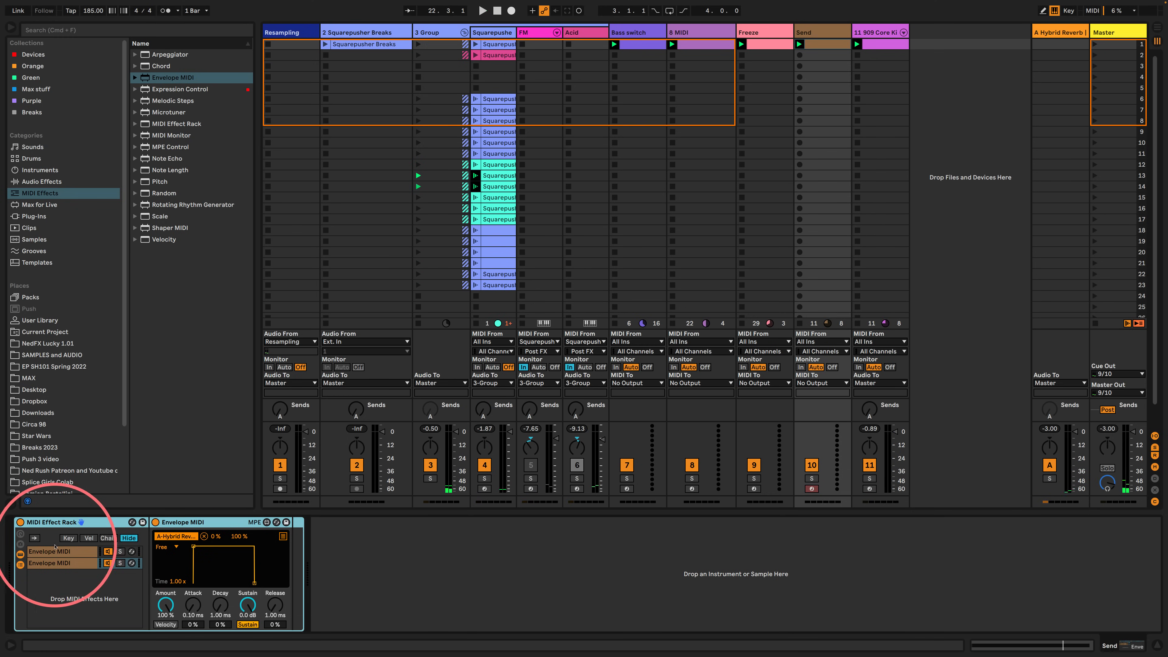
left_click(48, 562)
left_click(283, 537)
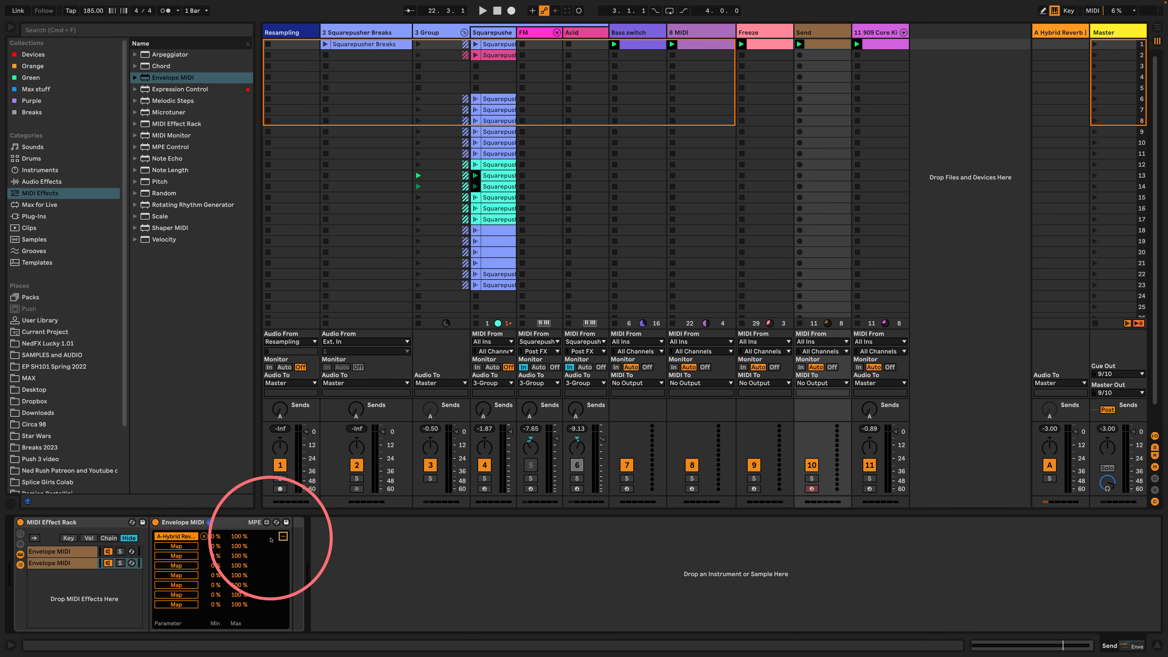
left_click(176, 546)
left_click(1045, 470)
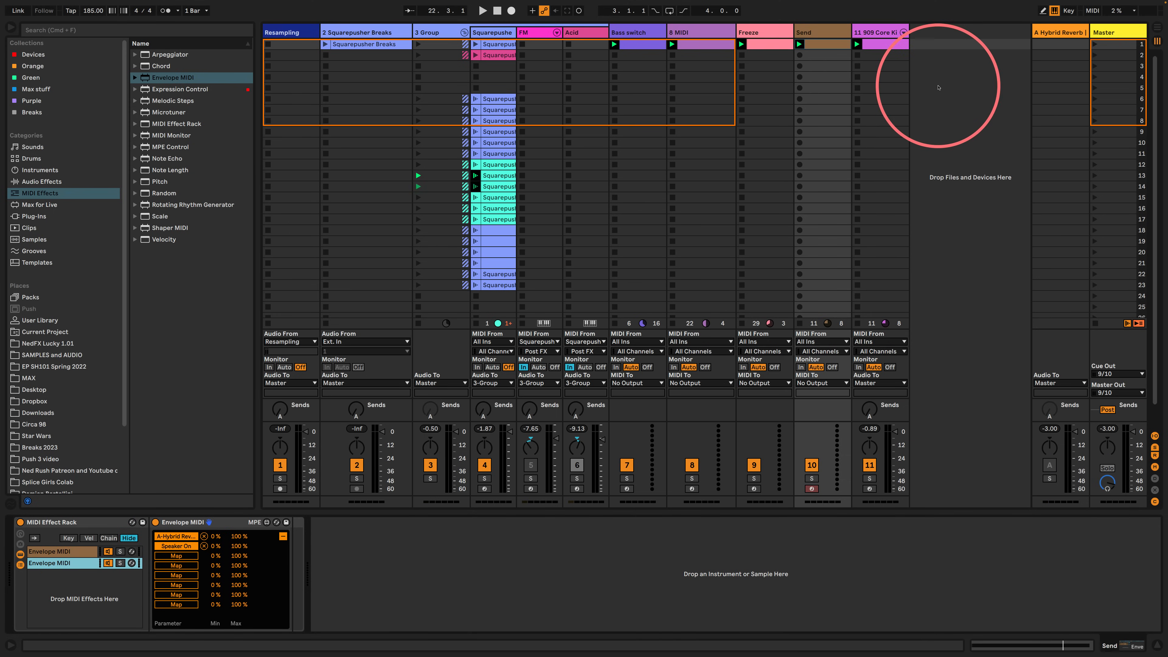
left_click(1046, 36)
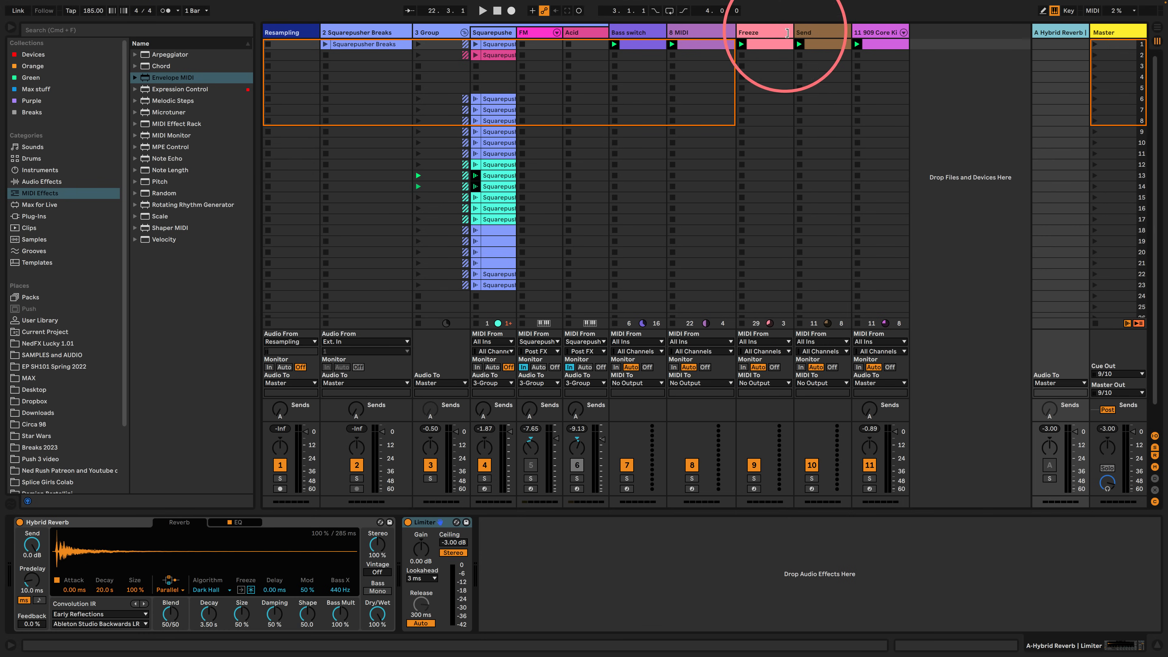
- Add an Expression Control as a third chain in the Send track's MIDI Effect Rack
left_click(803, 33)
left_click(1066, 33)
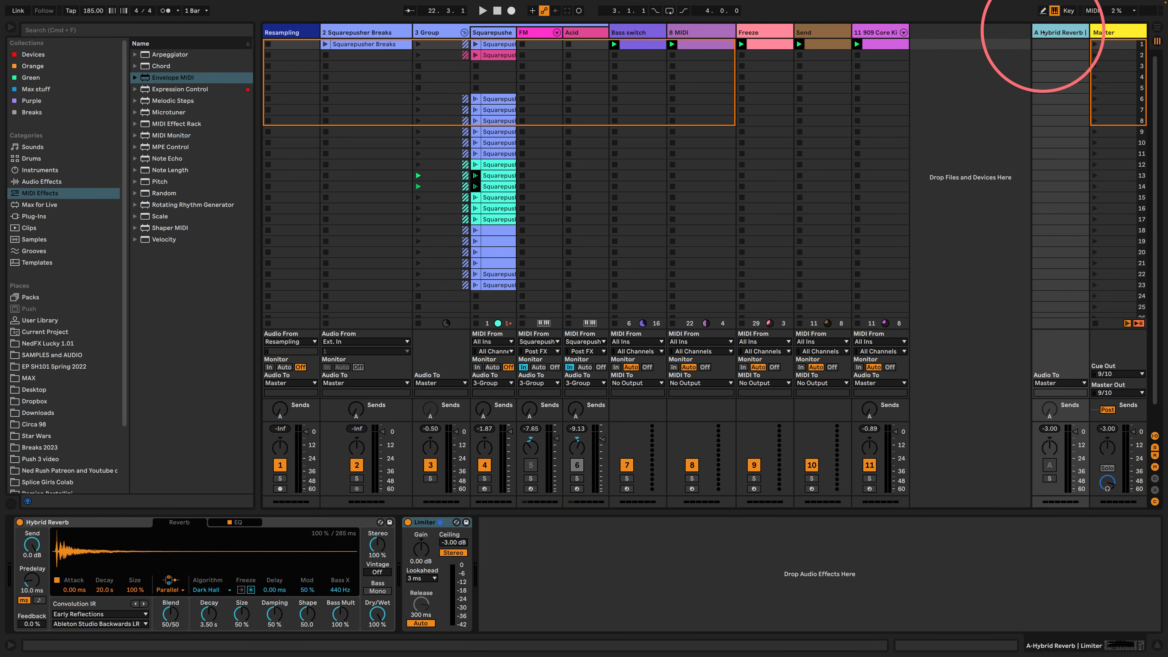
left_click(811, 33)
left_click_drag(180, 88, 52, 579)
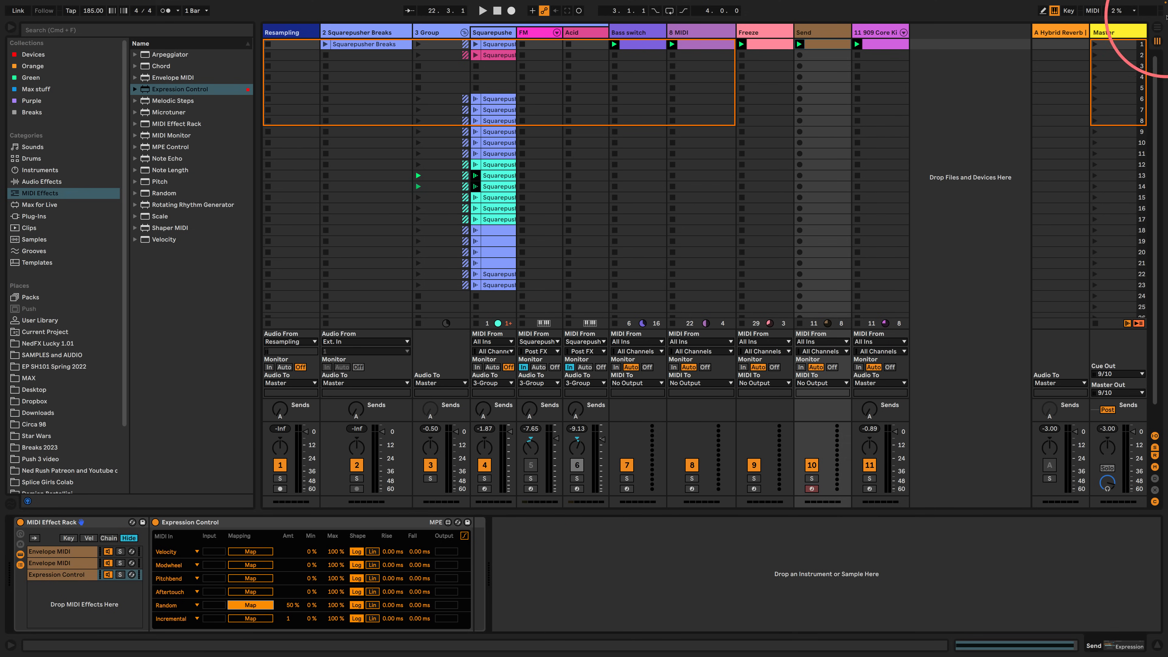
- Map Expression Control's Random source to the Hybrid Reverb's algorithm type on return A and switch the reverb's routing to Algorithm
left_click(1062, 32)
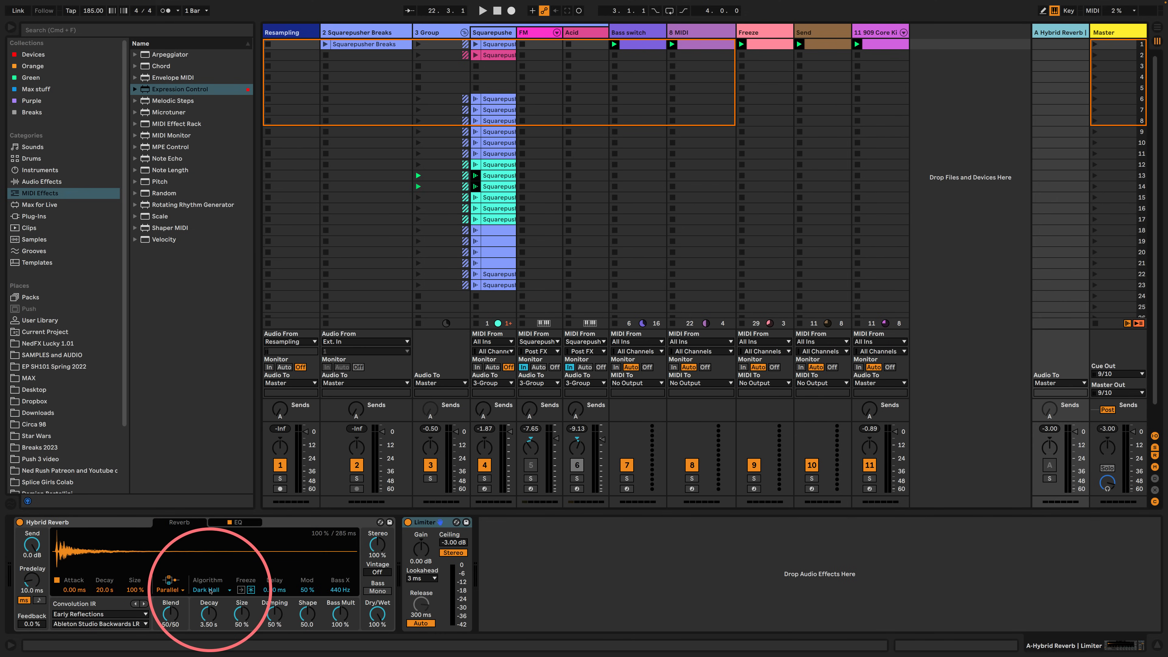
left_click(208, 589)
left_click(177, 591)
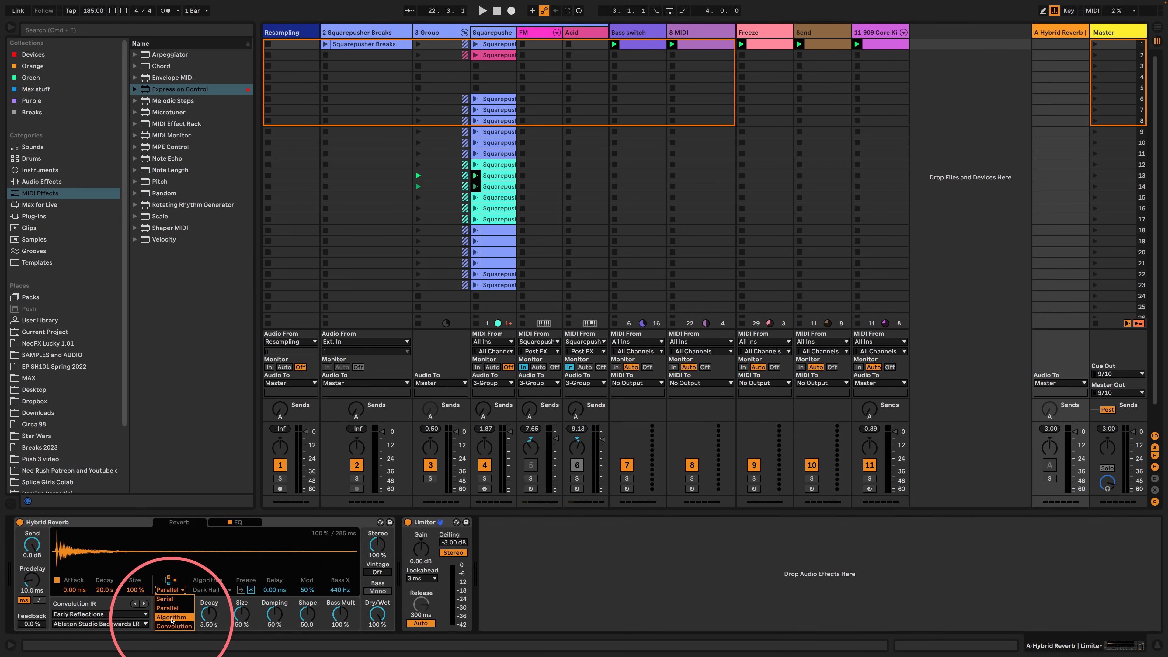
left_click(170, 617)
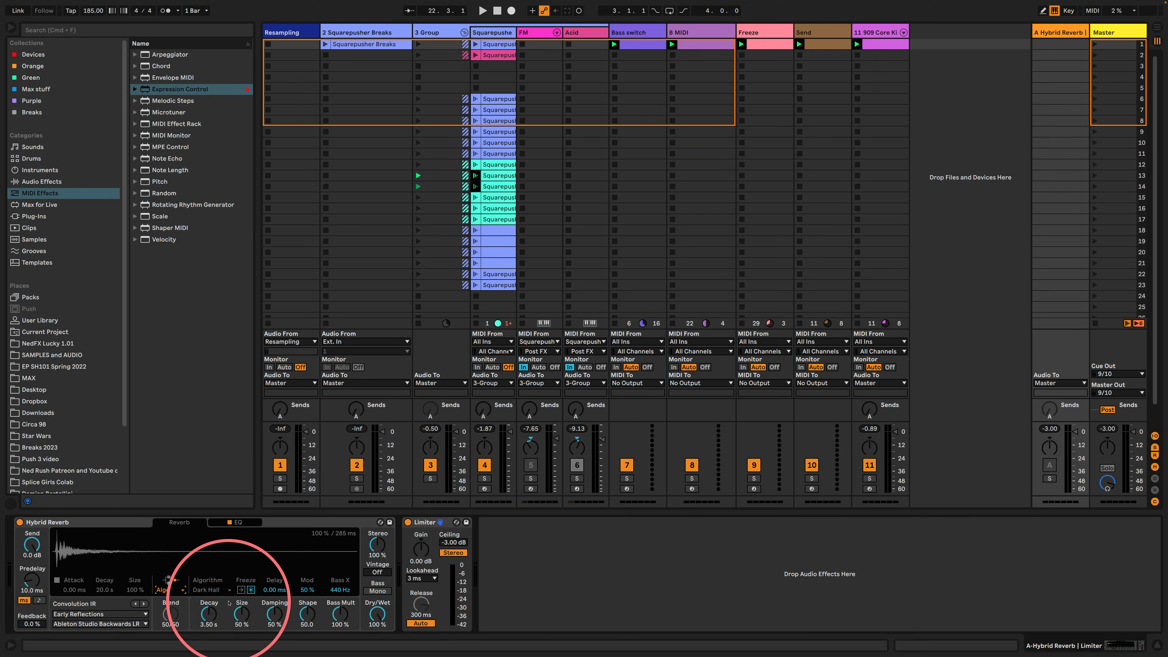
- Change Expression Control's Aftertouch and Incremental sources to Random and map the former Aftertouch row to Hybrid Reverb's Decay
left_click(810, 33)
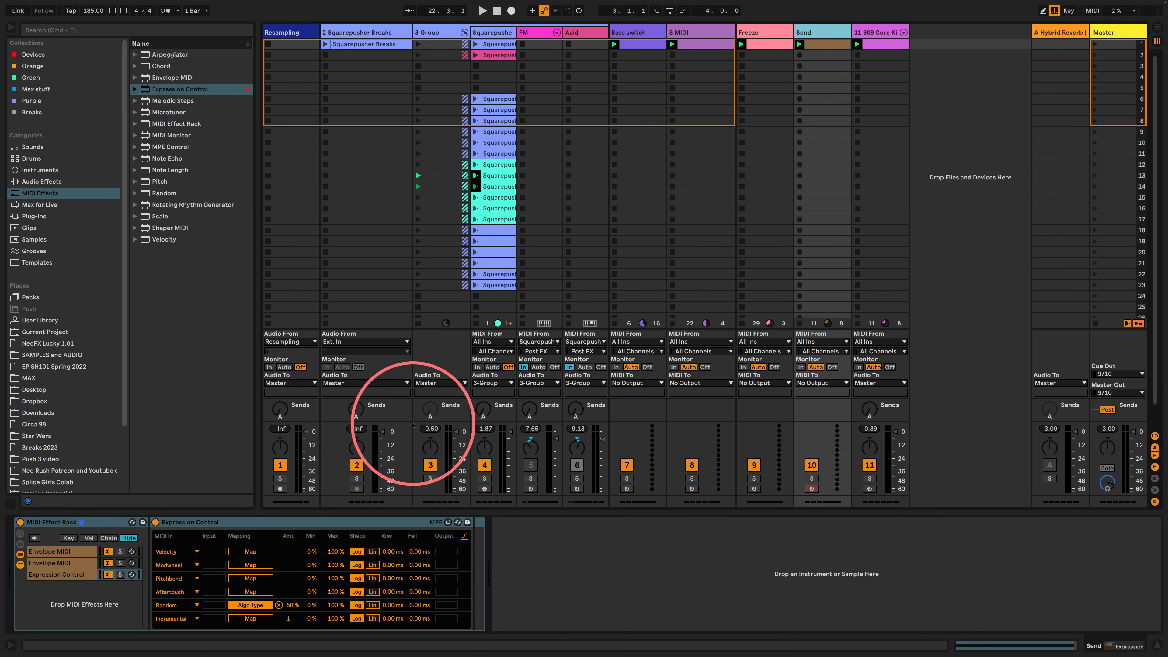
left_click(188, 618)
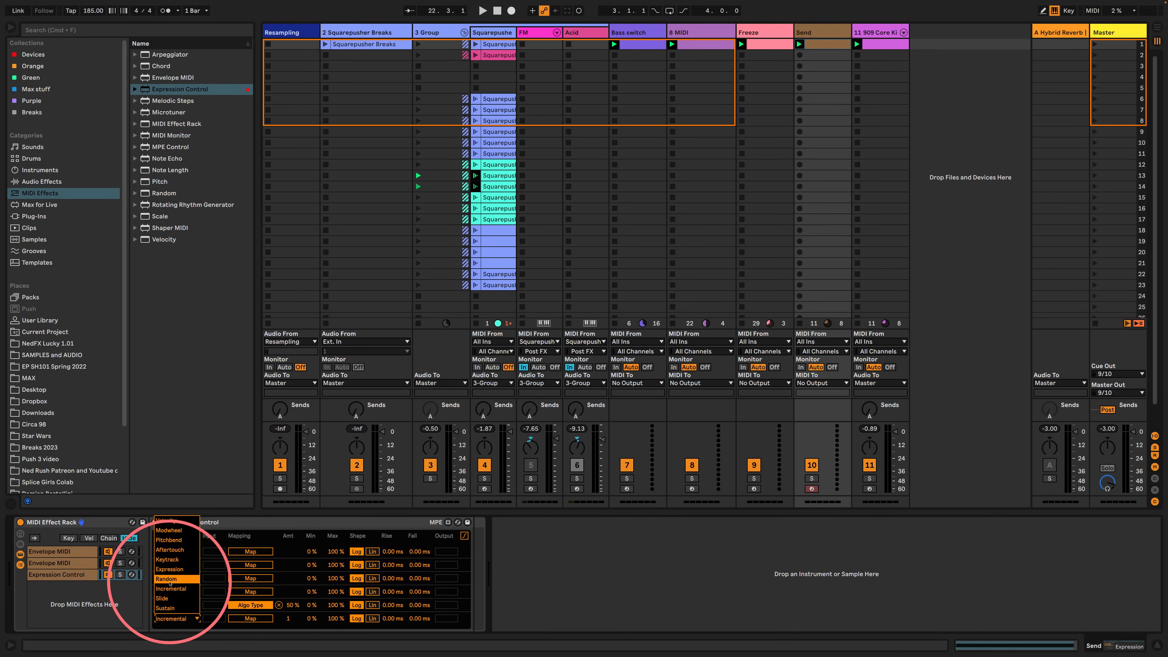
left_click(169, 579)
left_click(175, 591)
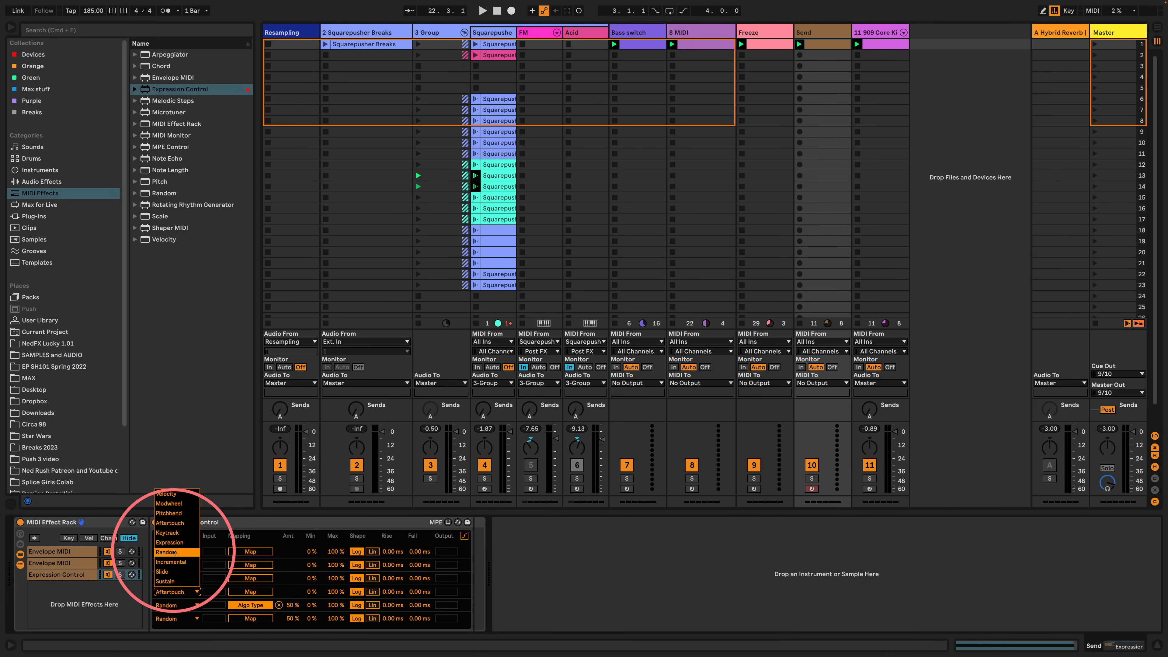
left_click(173, 552)
left_click(1047, 37)
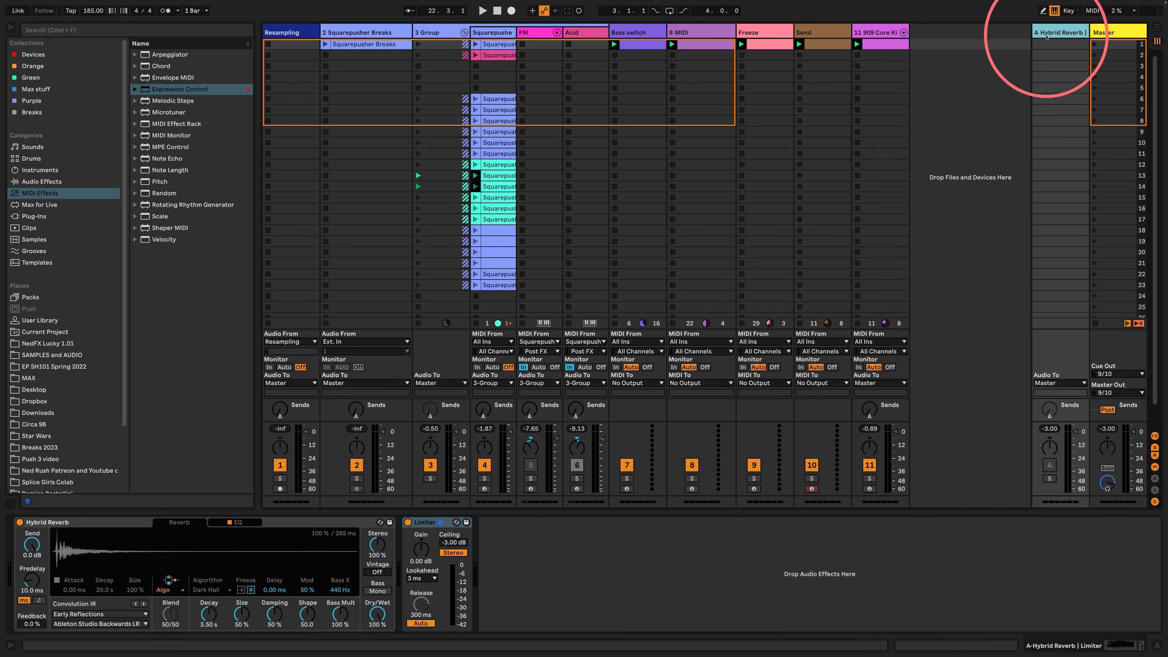
left_click_drag(210, 614, 209, 645)
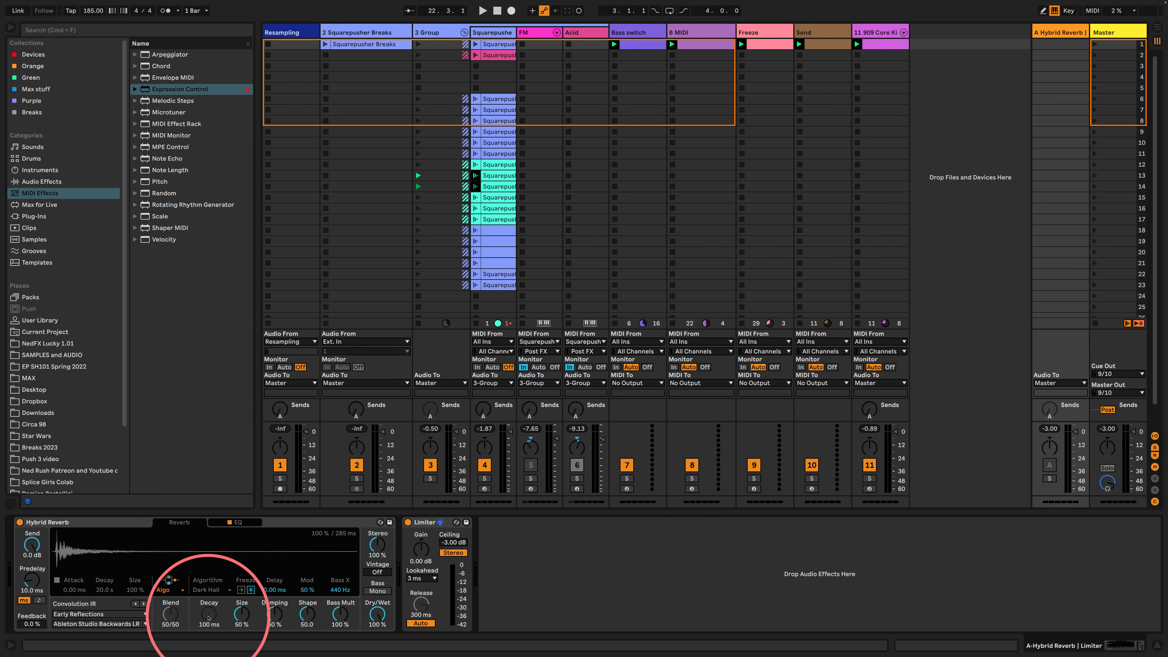
- Map Expression Control's last Random row to Hybrid Reverb's Size on return A
left_click(796, 37)
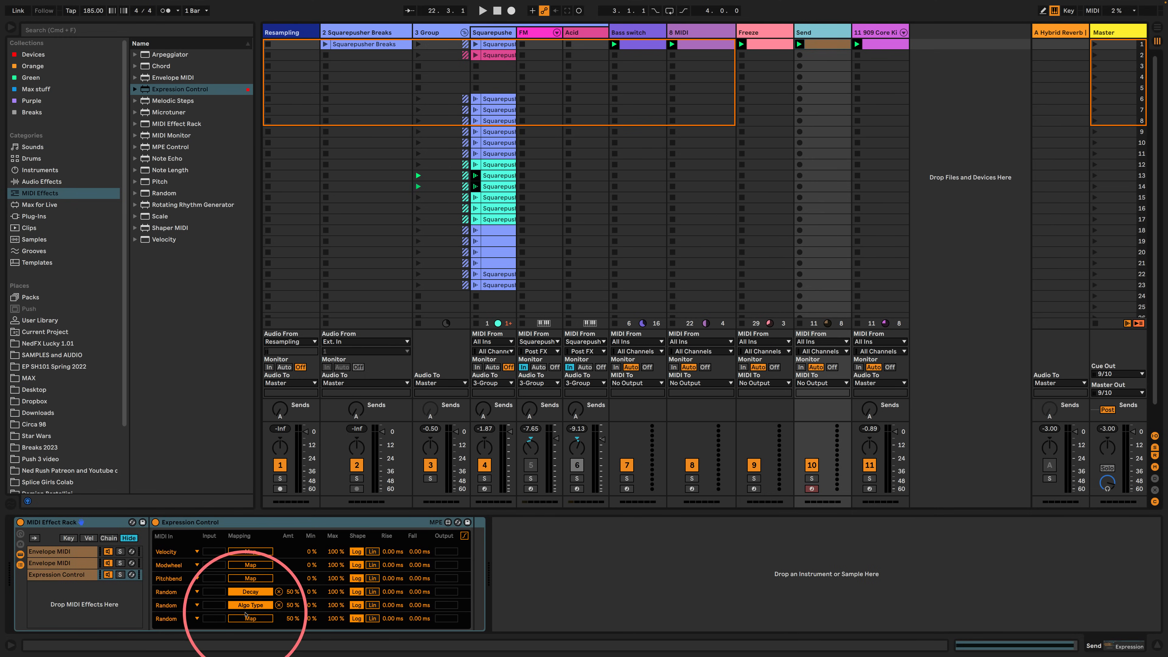
left_click(1049, 34)
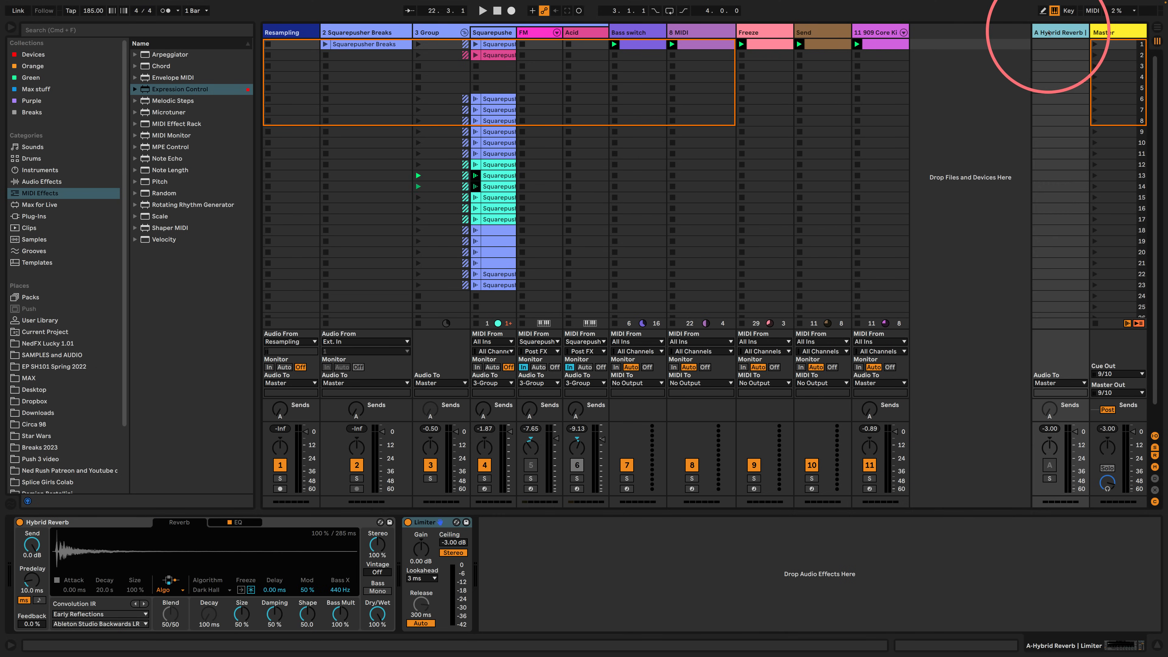
left_click(241, 617)
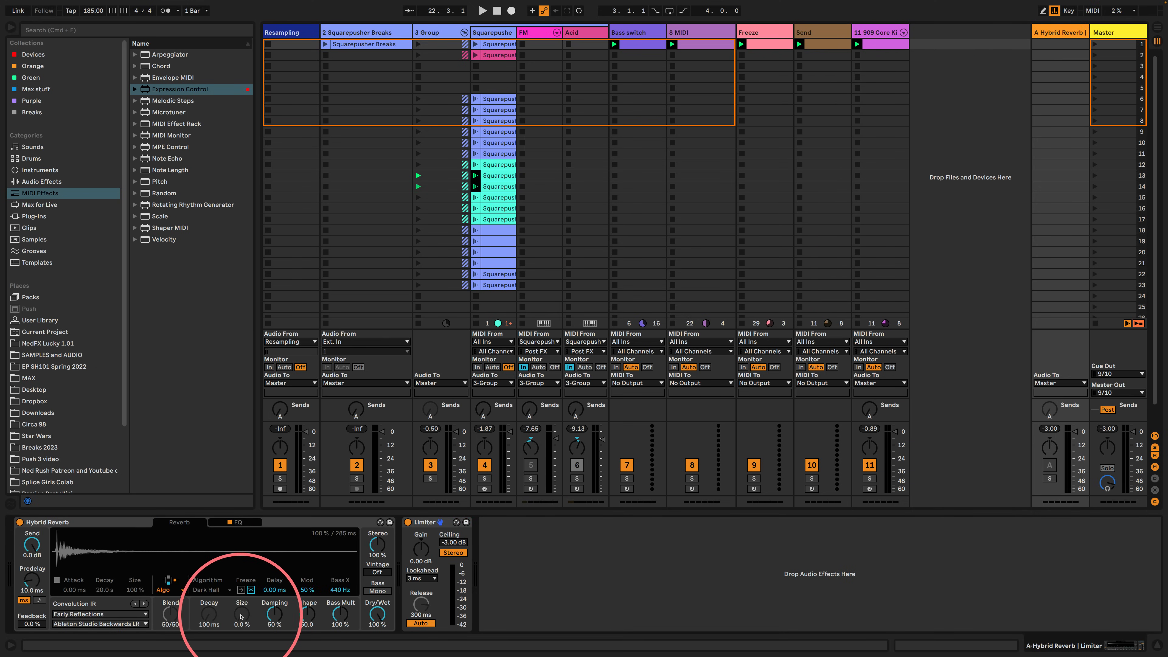
- Start playback, widen the browser and insert Redux between Hybrid Reverb and Limiter on return A
key("space")
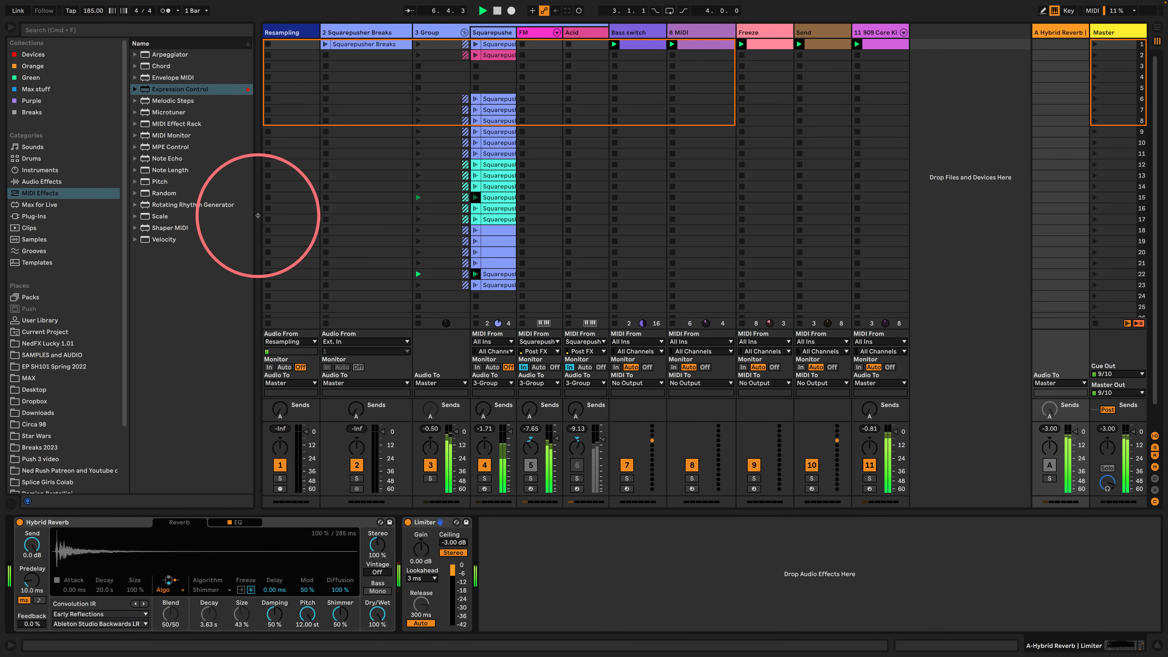
left_click_drag(256, 221, 367, 222)
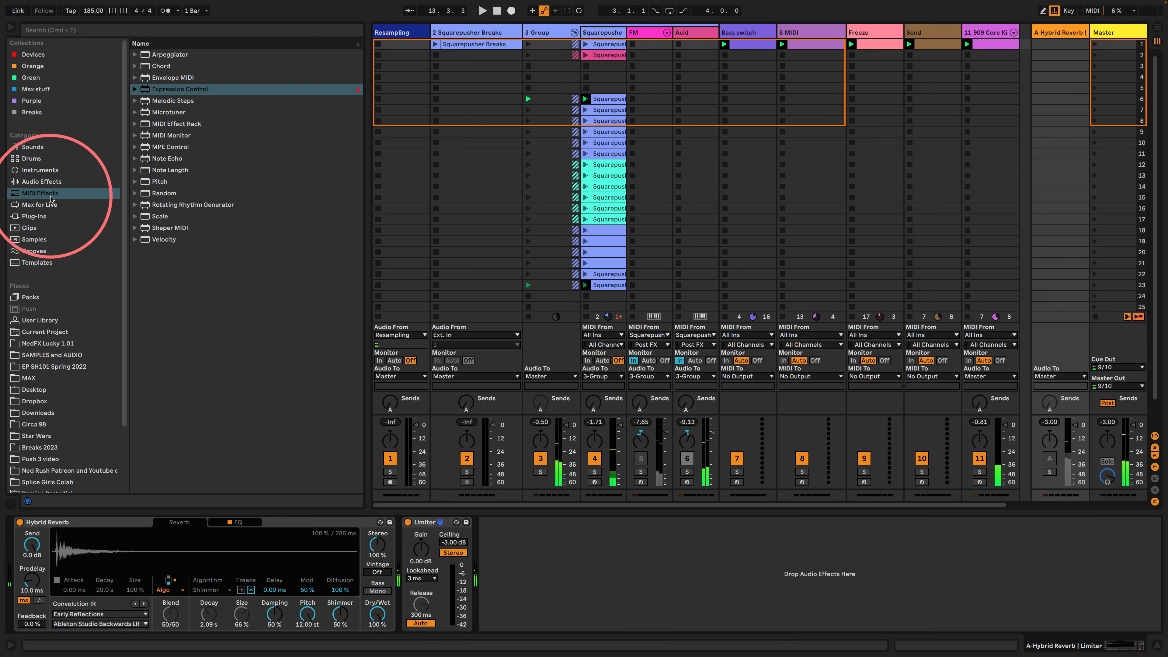
left_click(42, 181)
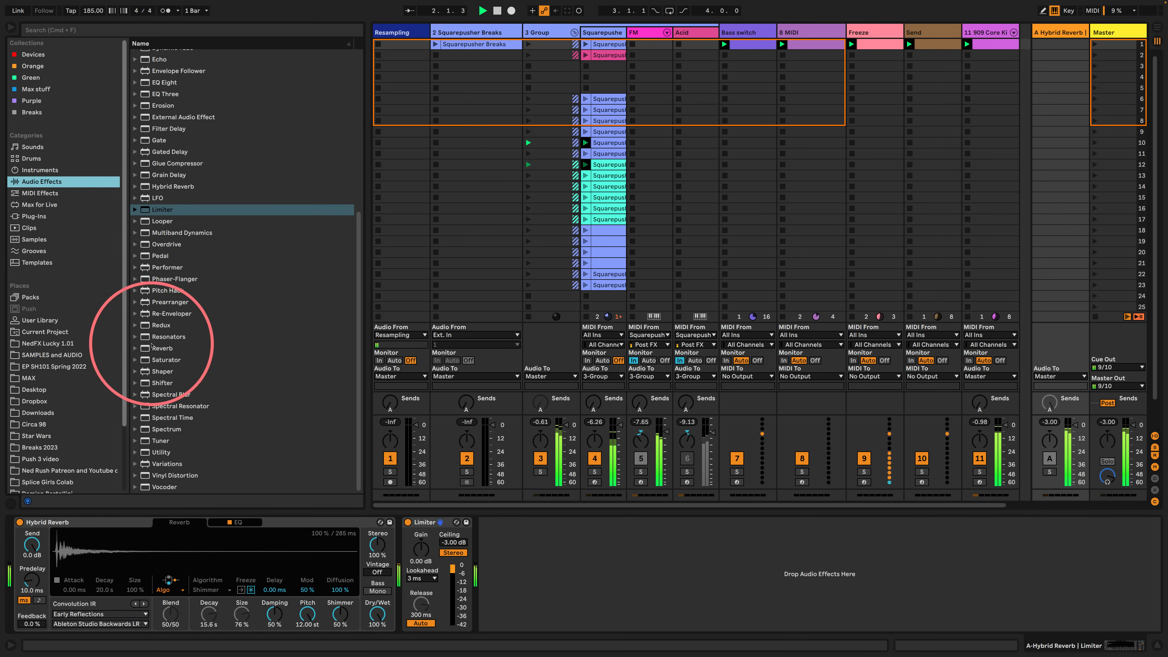
left_click_drag(158, 325, 419, 554)
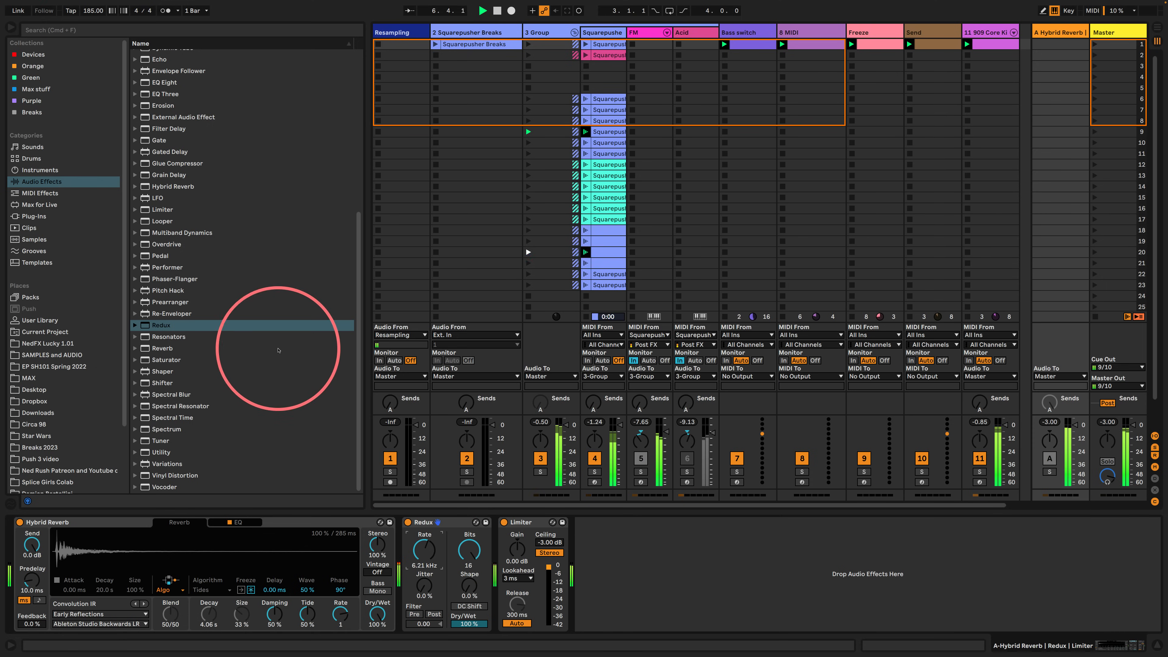
- Lower return A's track volume to -12.0 dB and insert Auto Filter between Redux and Limiter
scroll(182, 248, "up", 10)
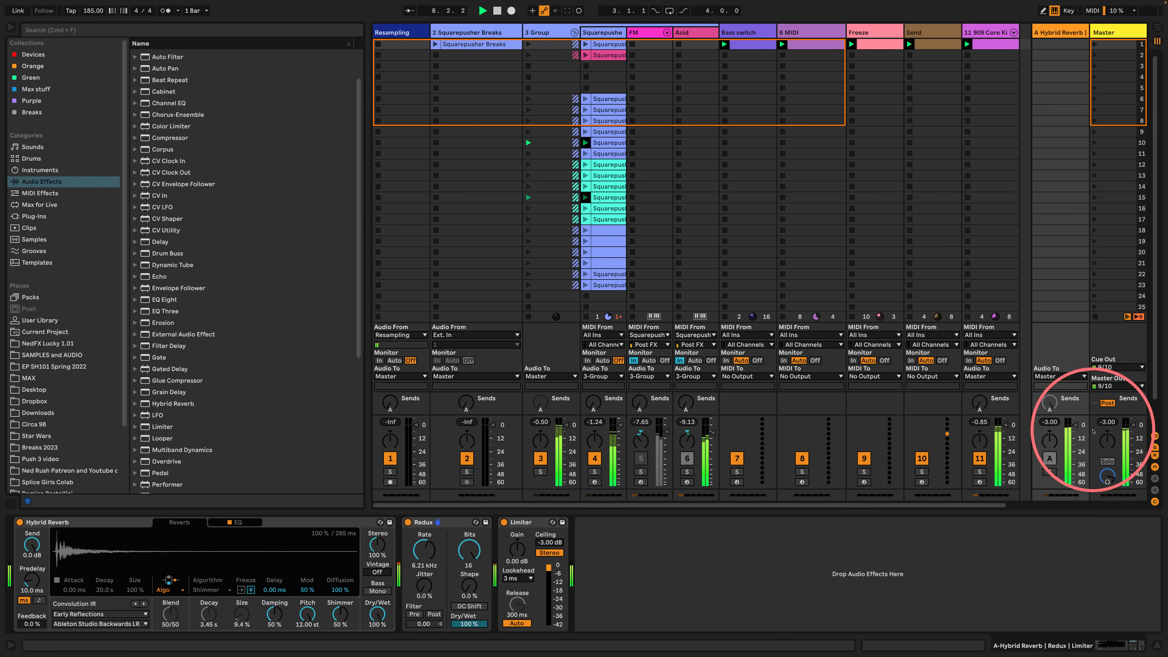
left_click_drag(1069, 434, 1070, 460)
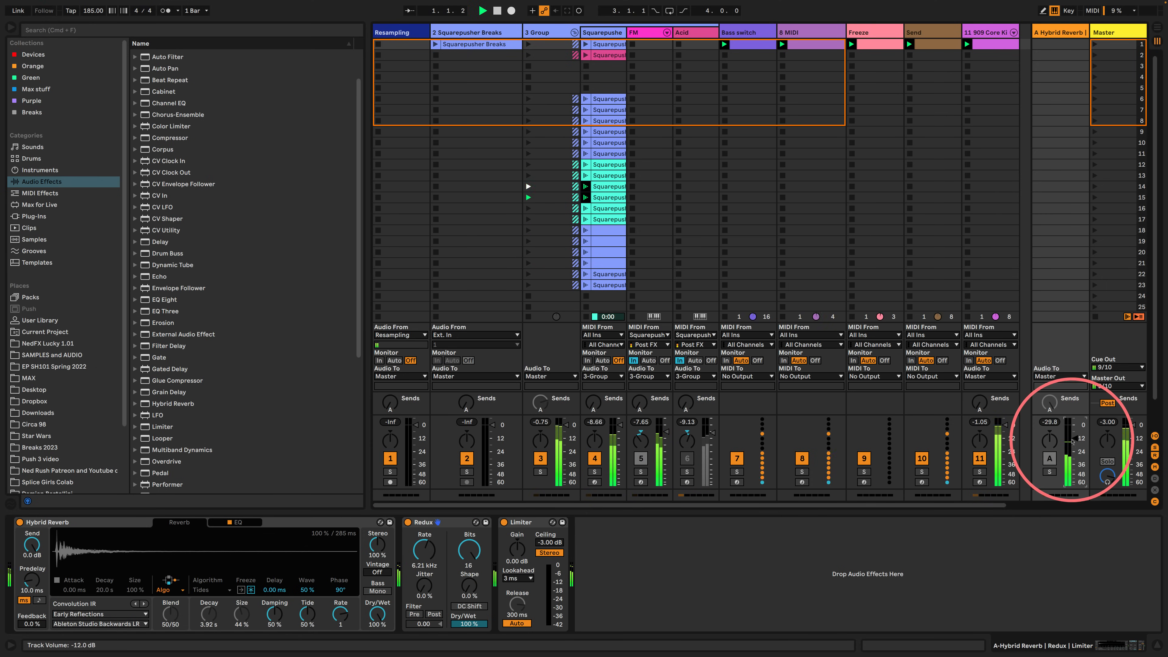
scroll(147, 99, "up", 3)
left_click_drag(147, 100, 499, 542)
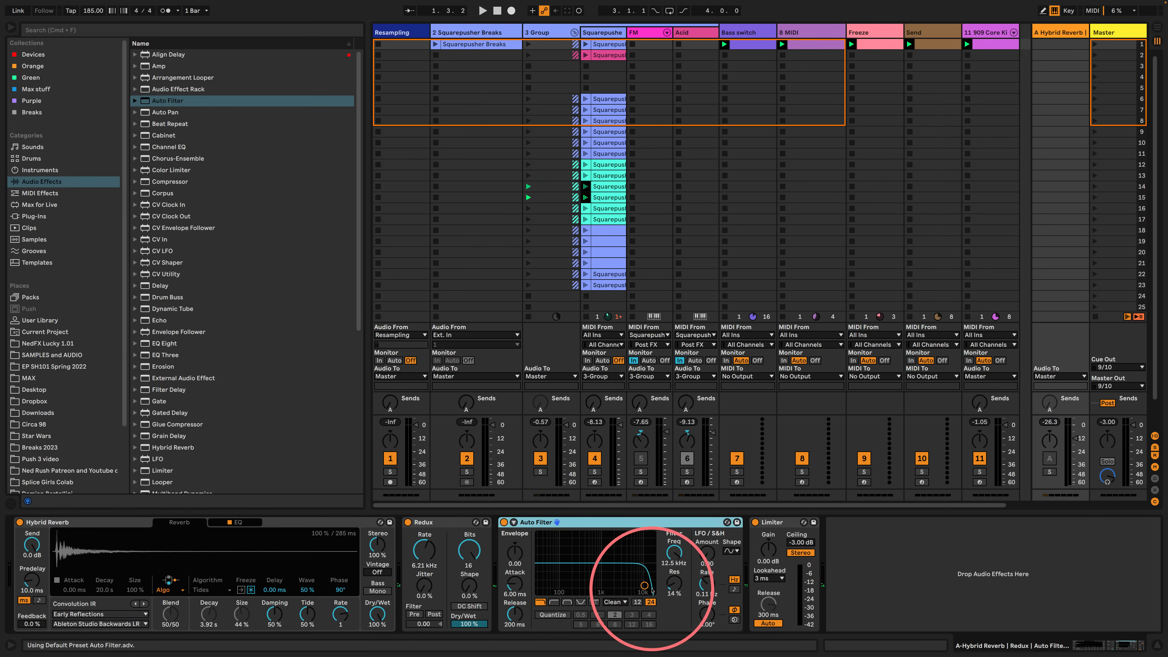
- Set Auto Filter to a notch at 874 Hz with 29% resonance, LFO amount 30.0 and tempo-synced rate, start playback and narrow the browser
left_click(580, 601)
left_click_drag(644, 585, 602, 578)
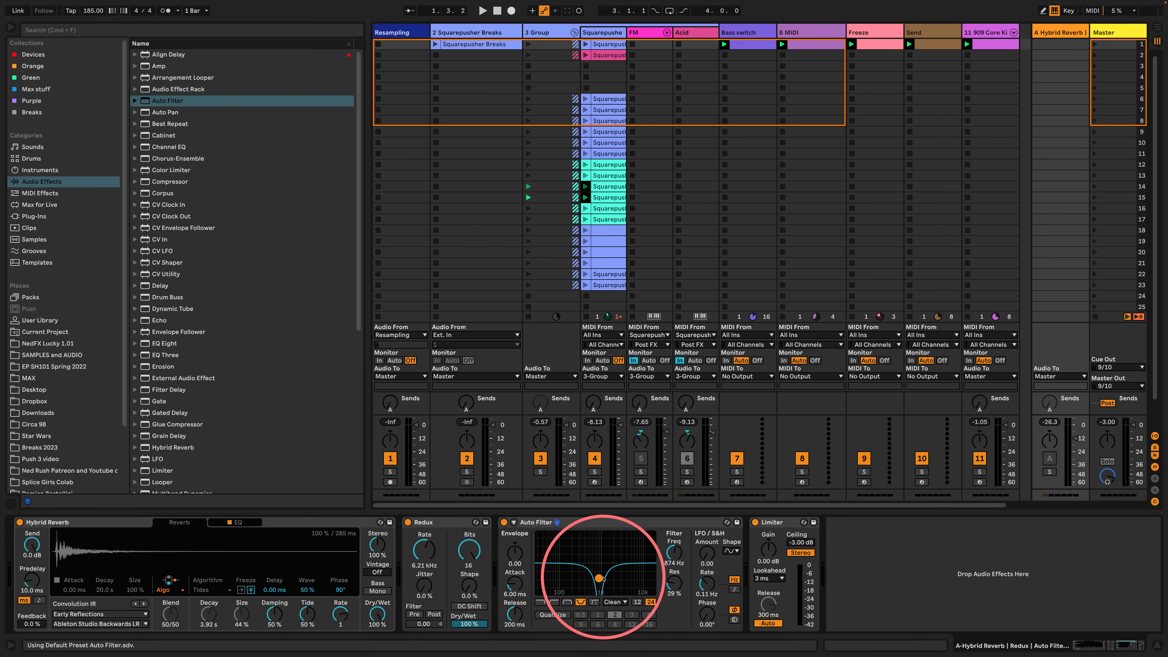
left_click_drag(700, 557, 710, 585)
left_click(734, 589)
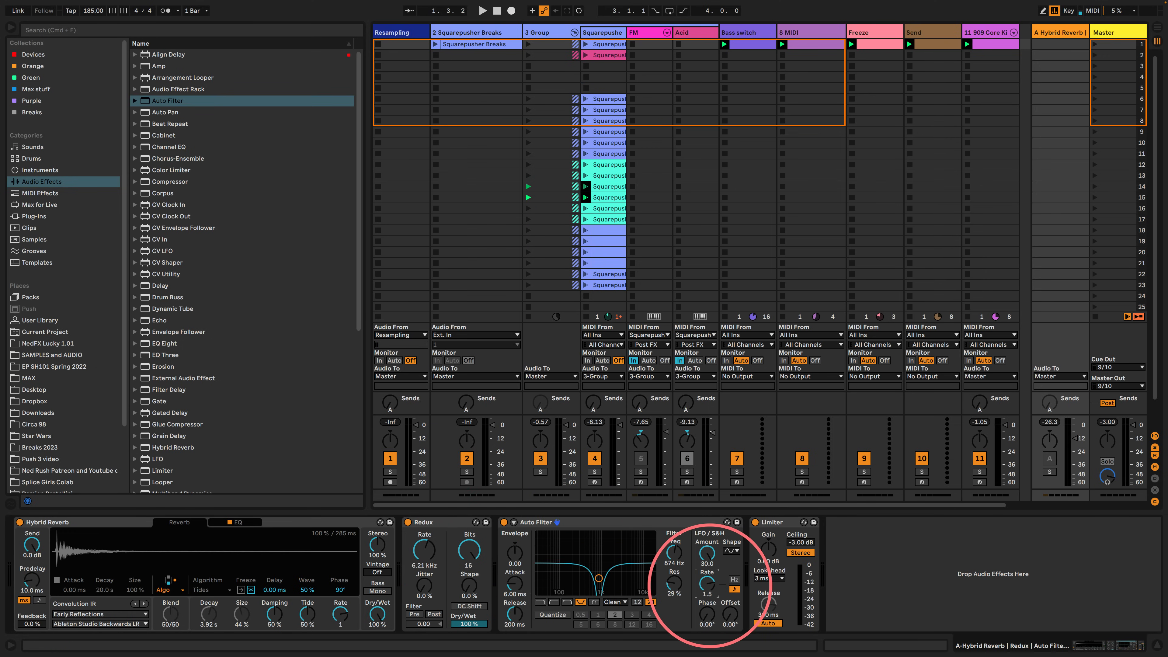
key("space")
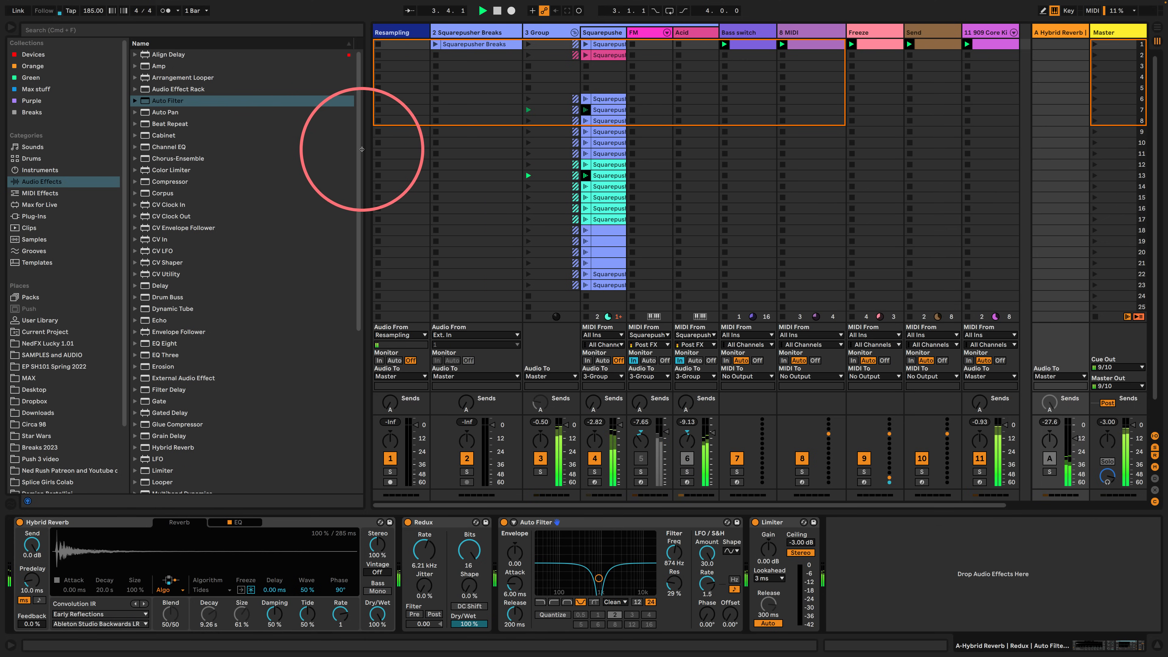
left_click_drag(362, 149, 176, 146)
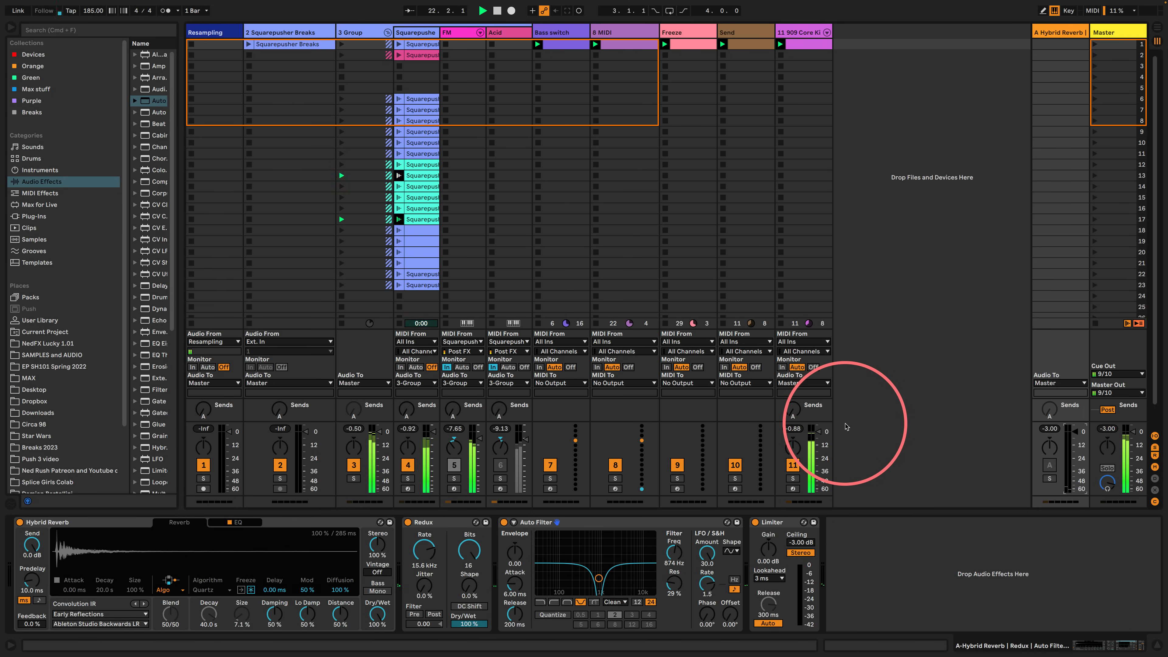
- Select the crash note in the 909 Core Kit clip and show the device controls of the kit's C2 Crash pad
double_click(800, 44)
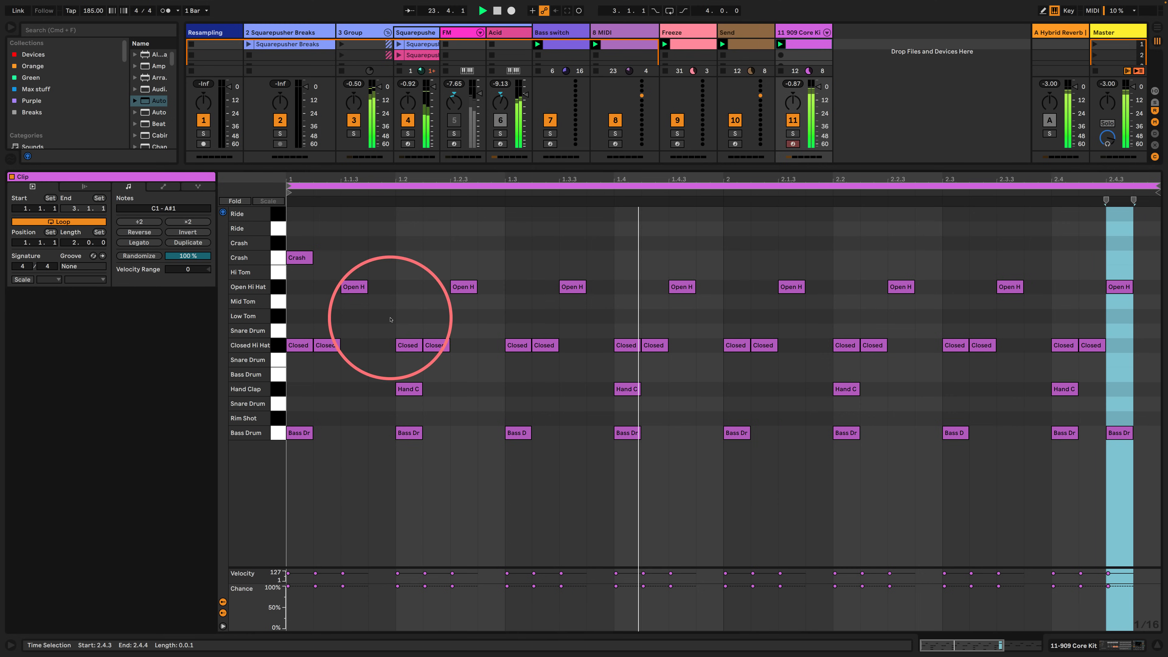
left_click(299, 257)
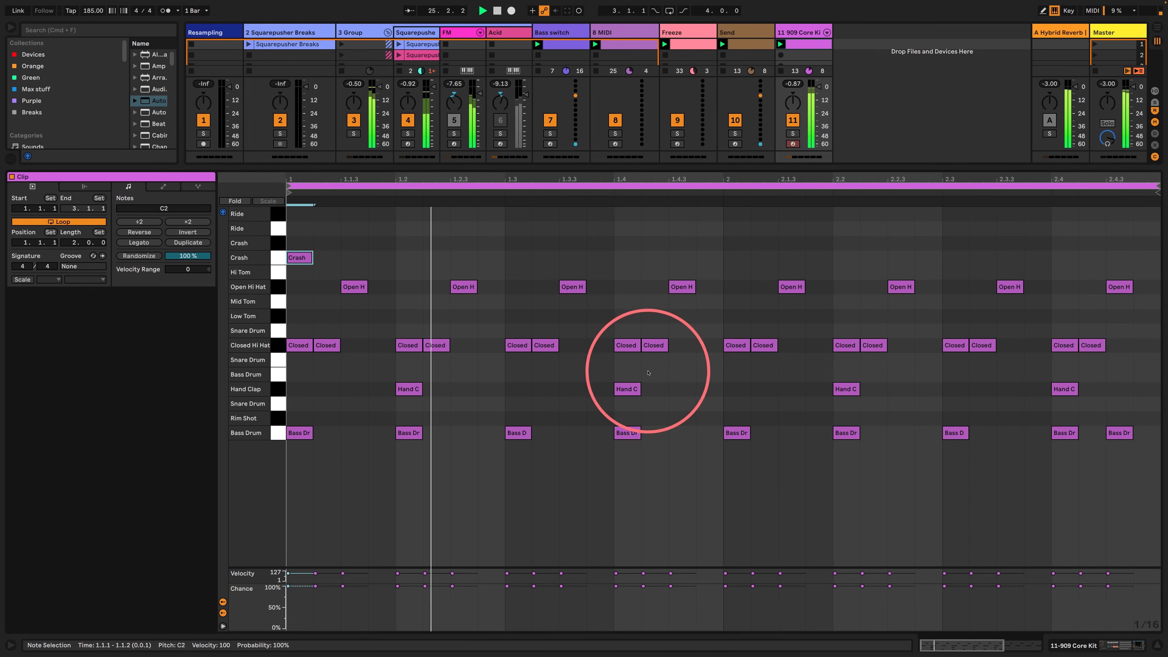
left_click(1079, 645)
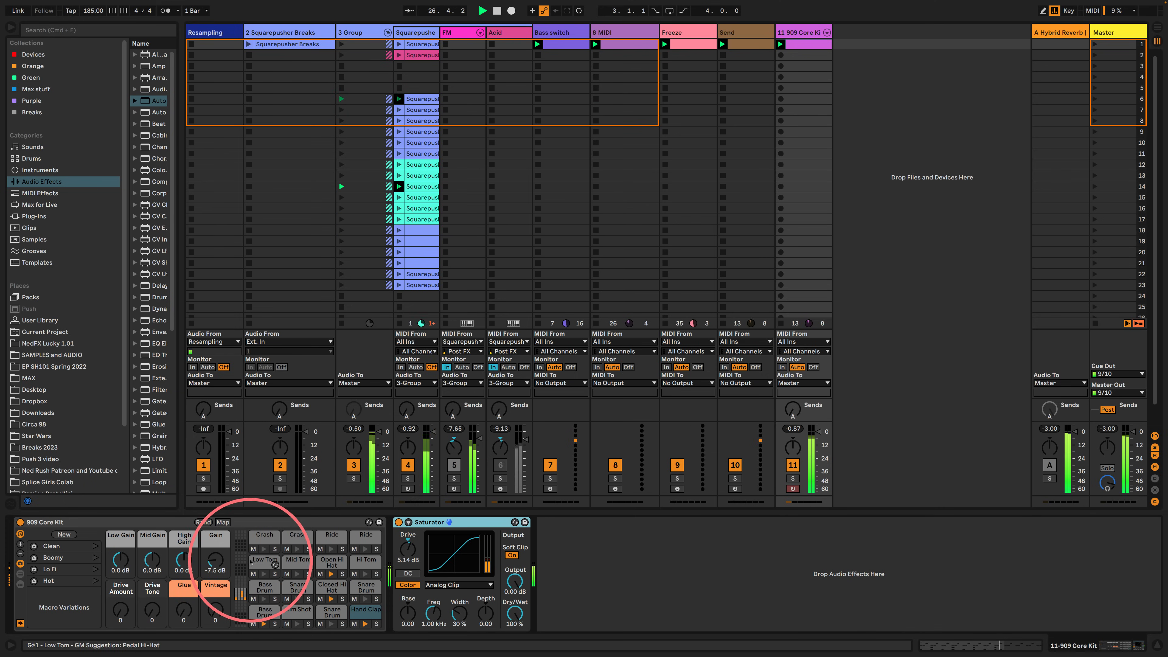
left_click(263, 539)
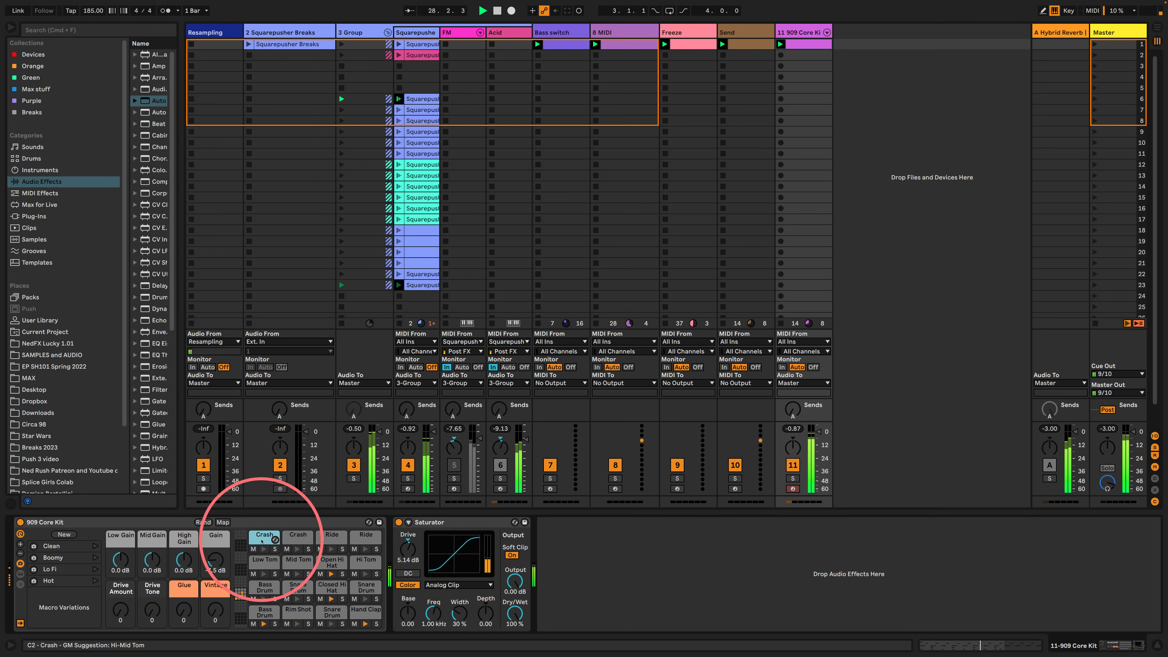
left_click(275, 540)
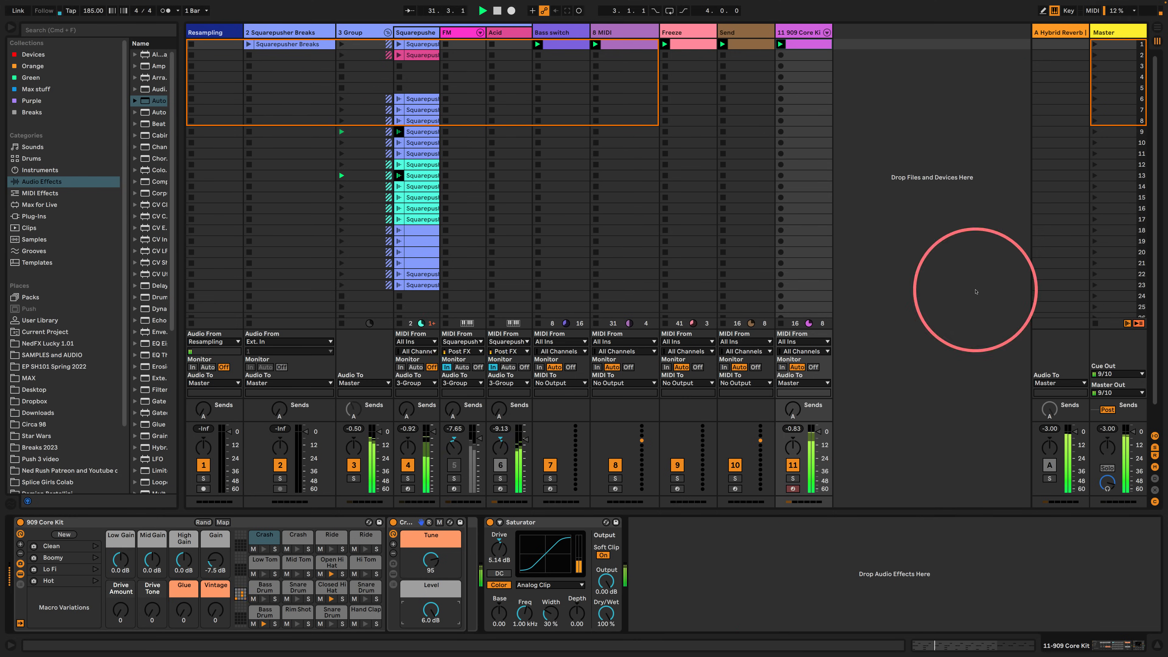
- Move both Beat Repeat devices from the 3 Group track to the Master before its Limiter and set their chance to 5.00%
left_click(1111, 32)
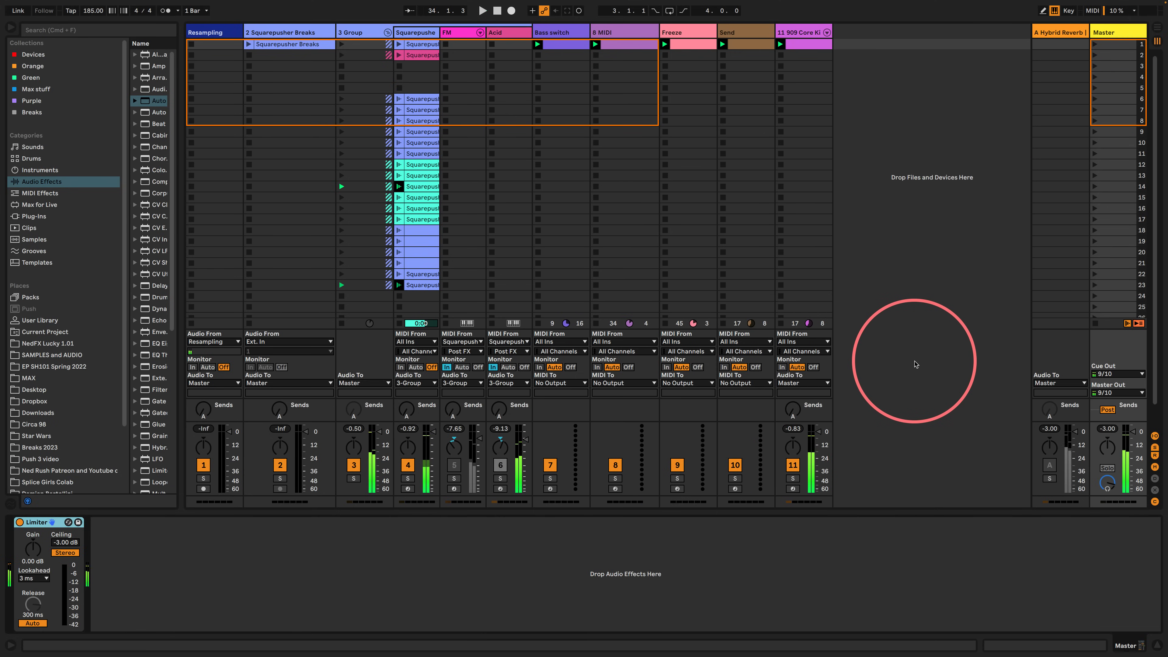
left_click(1110, 33)
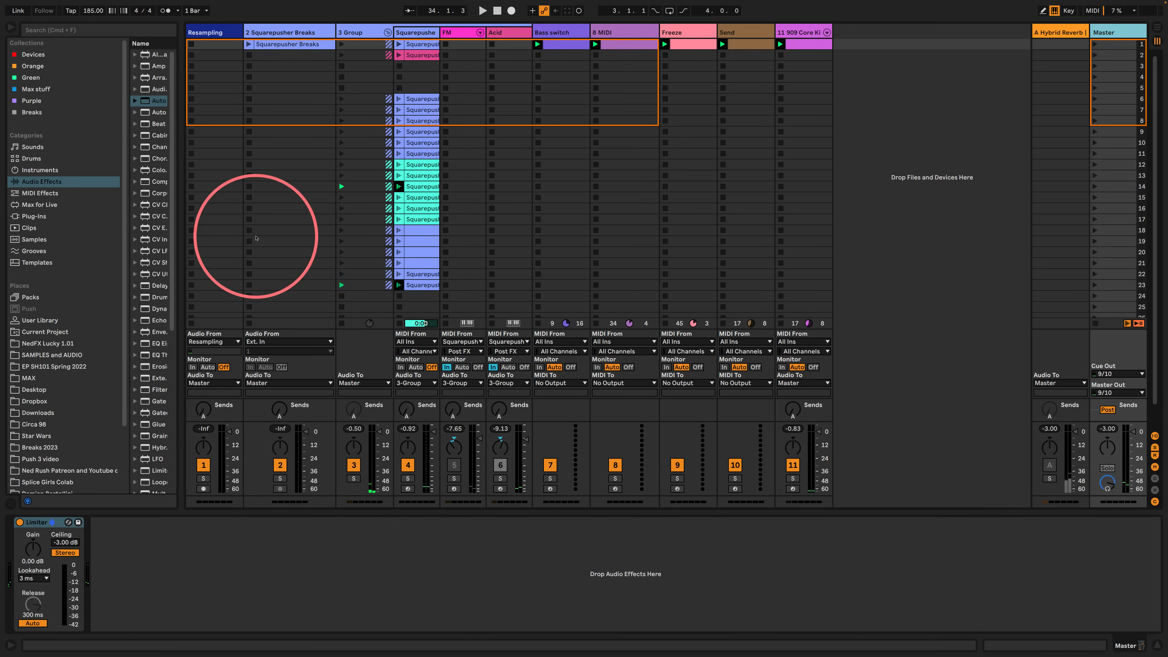
left_click_drag(180, 208, 362, 213)
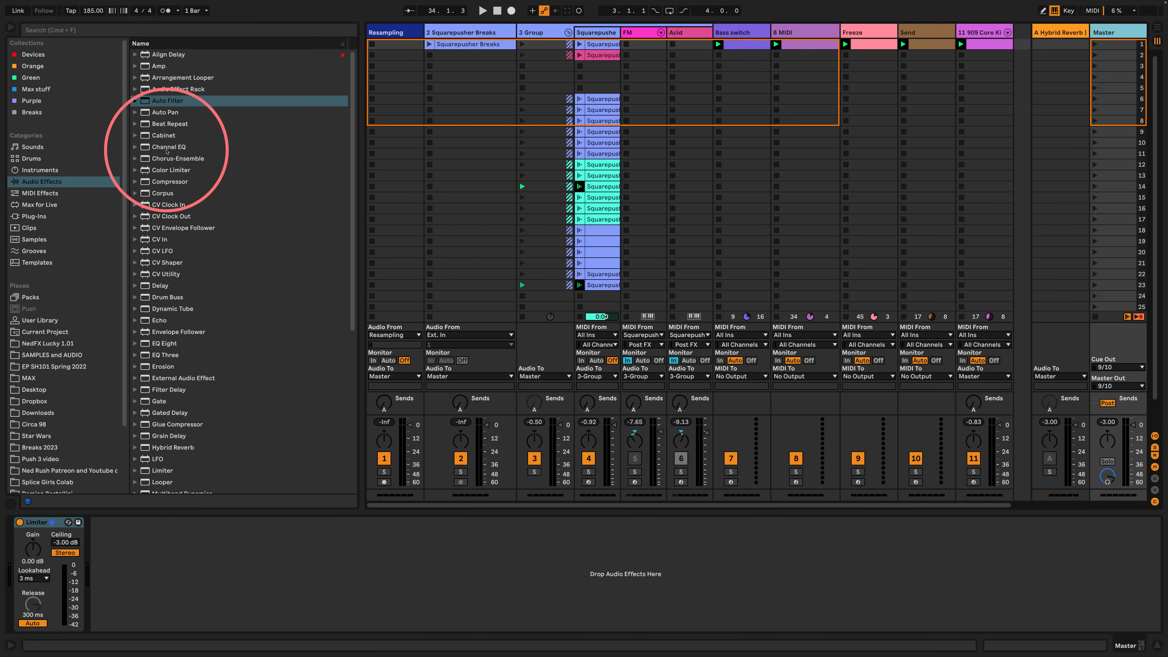
left_click(543, 32)
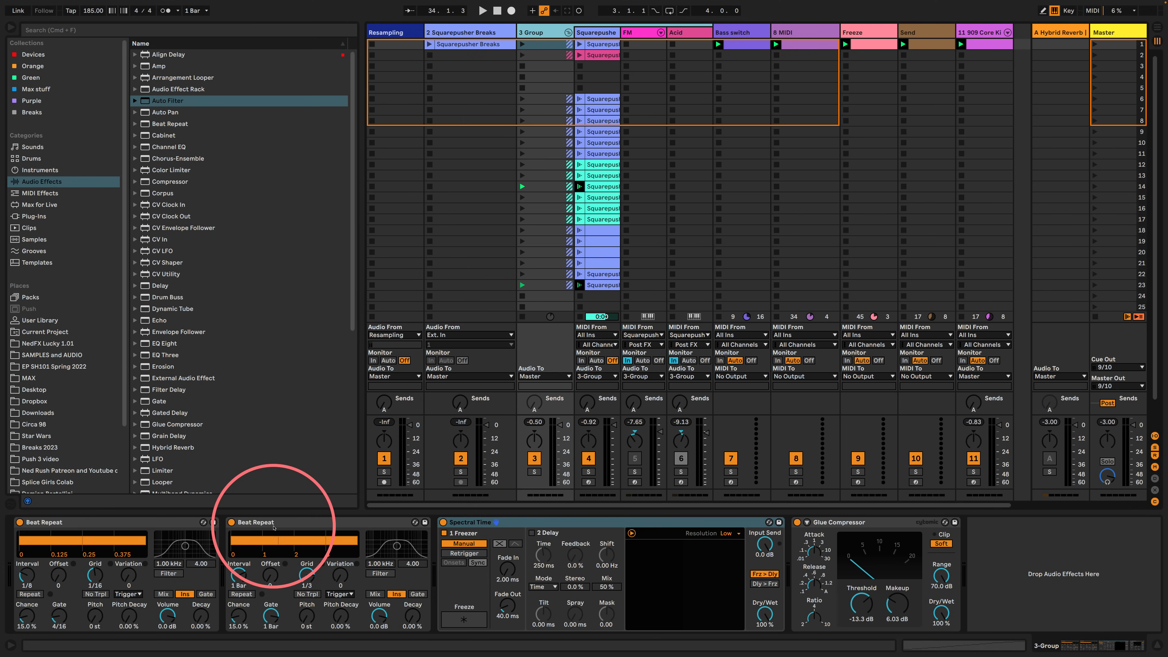
left_click(274, 526)
left_click(126, 523)
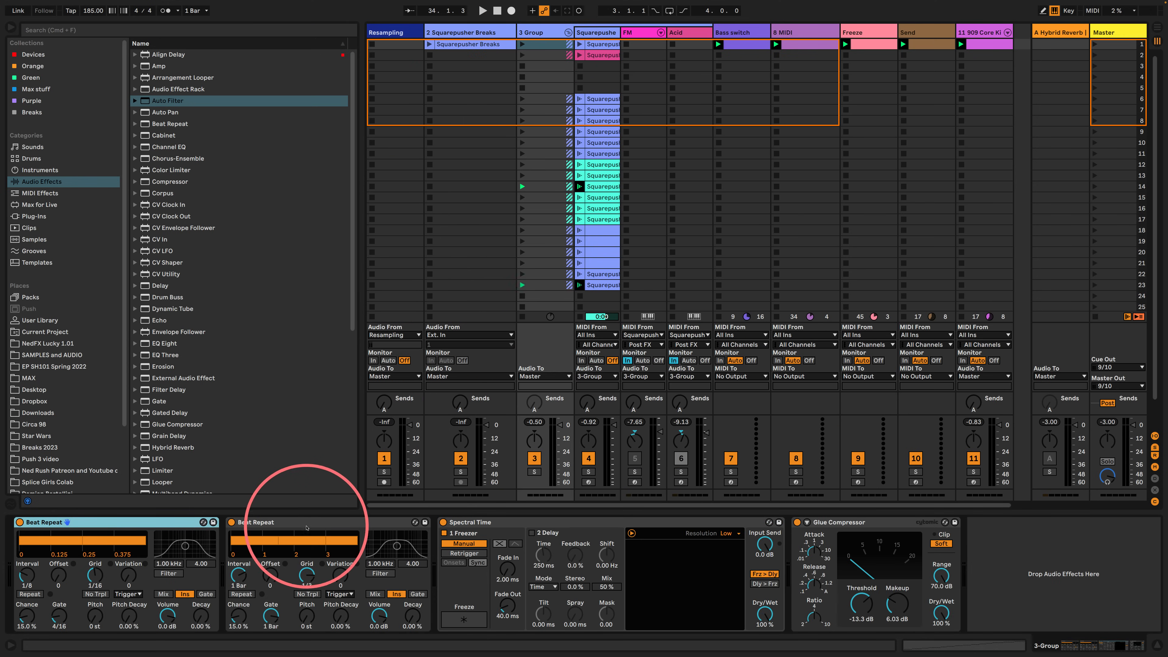
left_click(306, 524)
left_click(126, 523, "shift")
left_click_drag(125, 522, 15, 559)
left_click(27, 619)
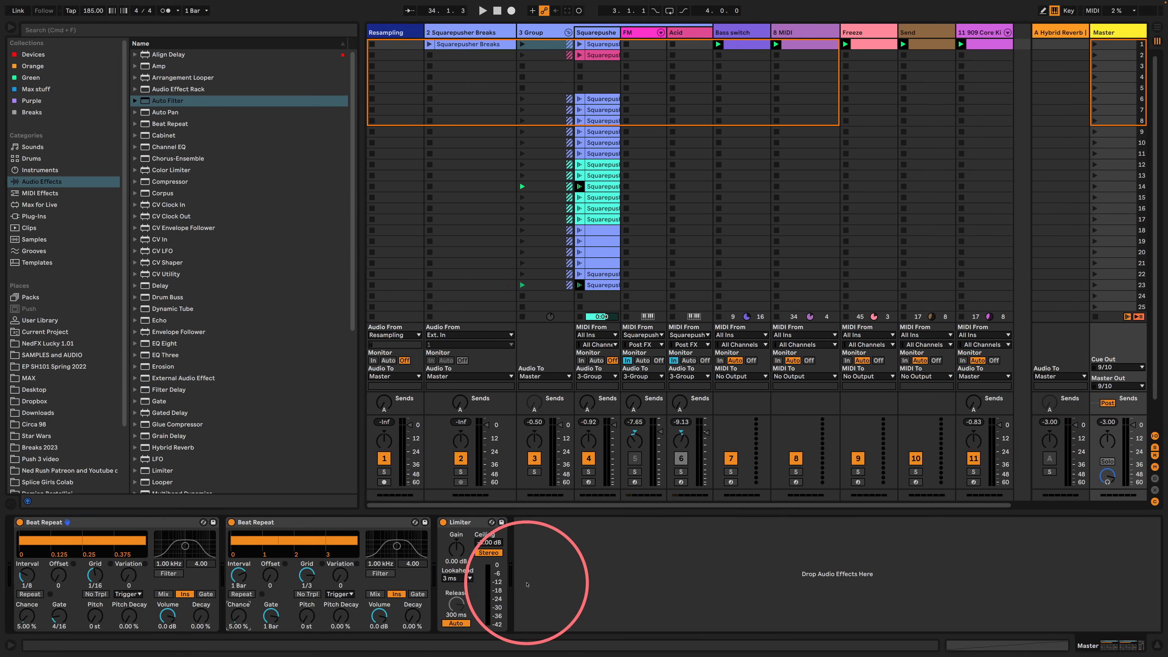
- Narrow and hide the browser to free up the Session View, and start playback
left_click(586, 585)
left_click_drag(362, 251, 207, 251)
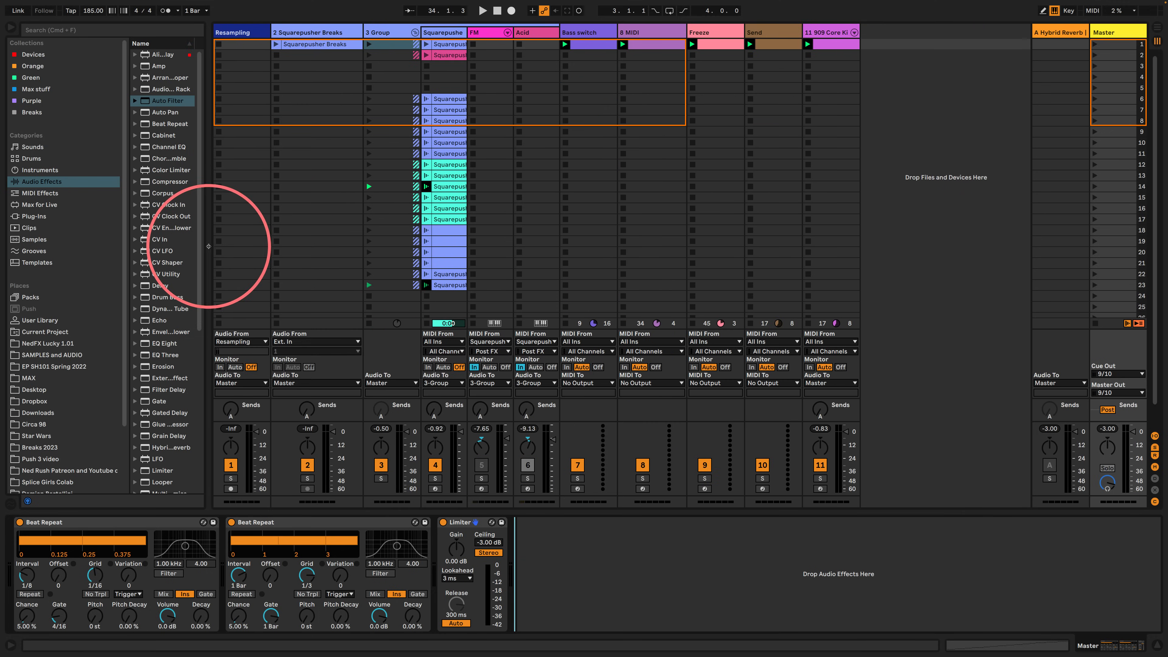
left_click(11, 27)
key("space")
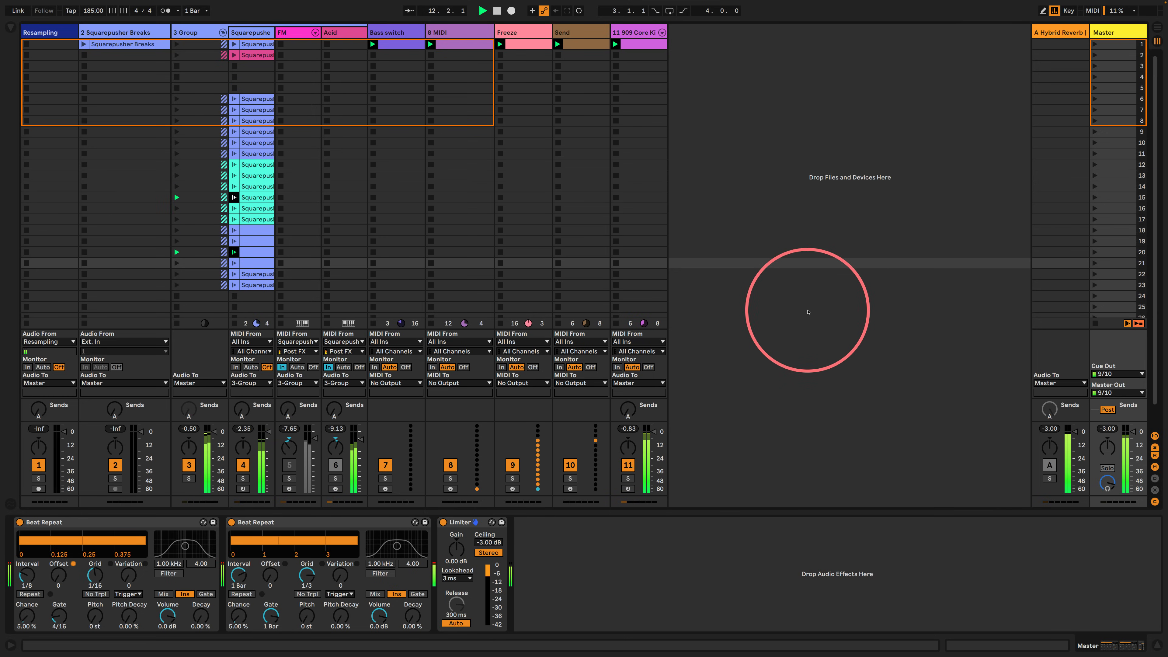
- Adjust the chance of the C3 note in the Send track's clip and return to that track's devices
double_click(579, 44)
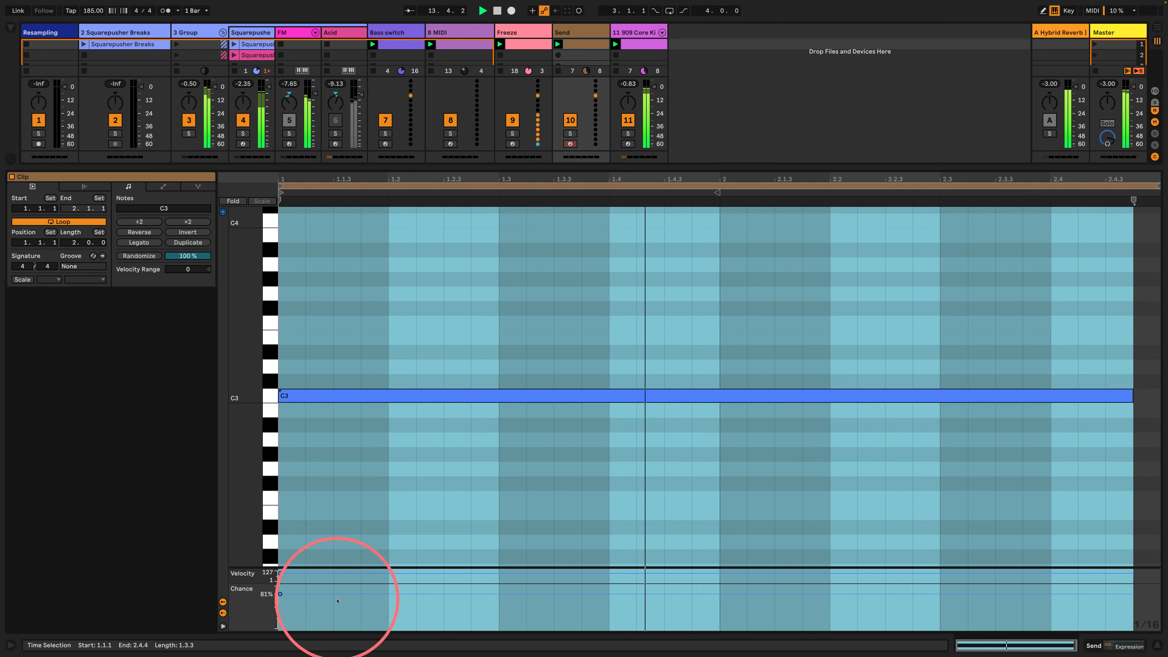
left_click_drag(288, 601, 465, 612)
left_click(1089, 644)
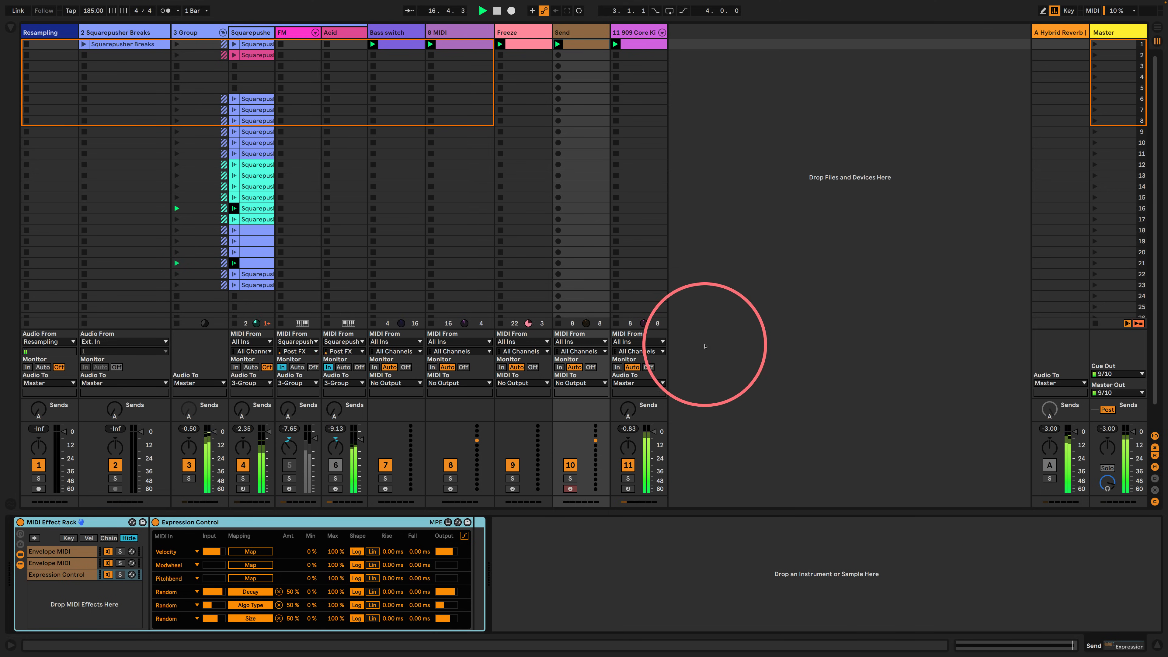
left_click(736, 301)
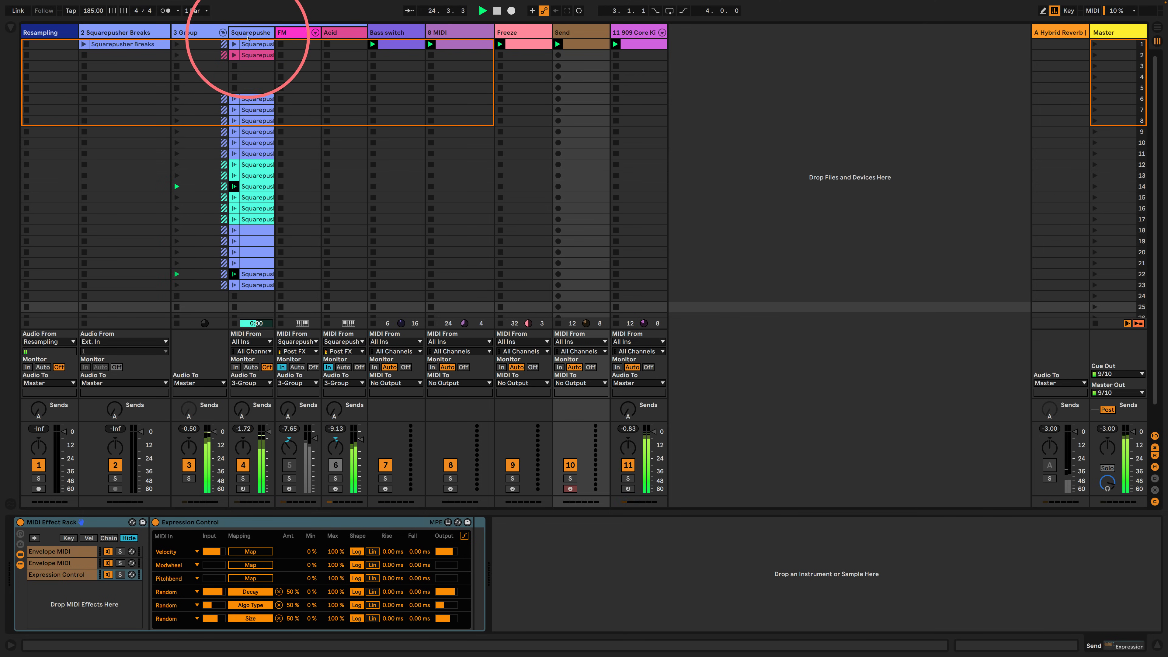
- Insert Drum Buss after Phaser-Flanger on the Squarepusher Breaks track with Transients at 0.70, and resume playback with the browser hidden
left_click(250, 32)
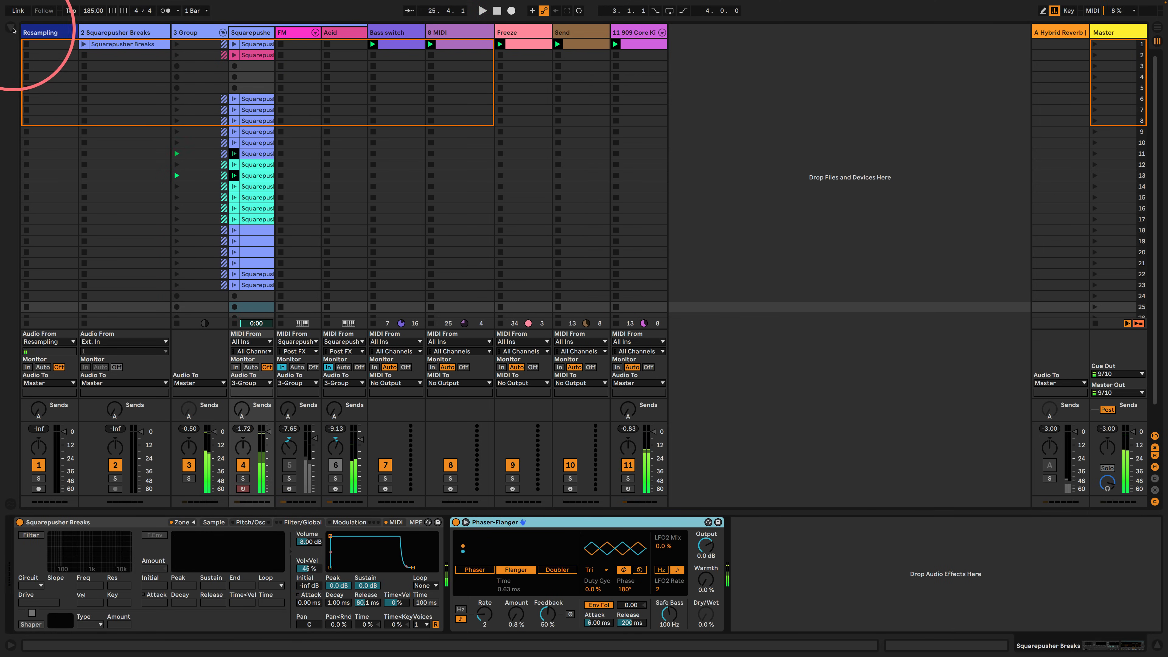
left_click(11, 27)
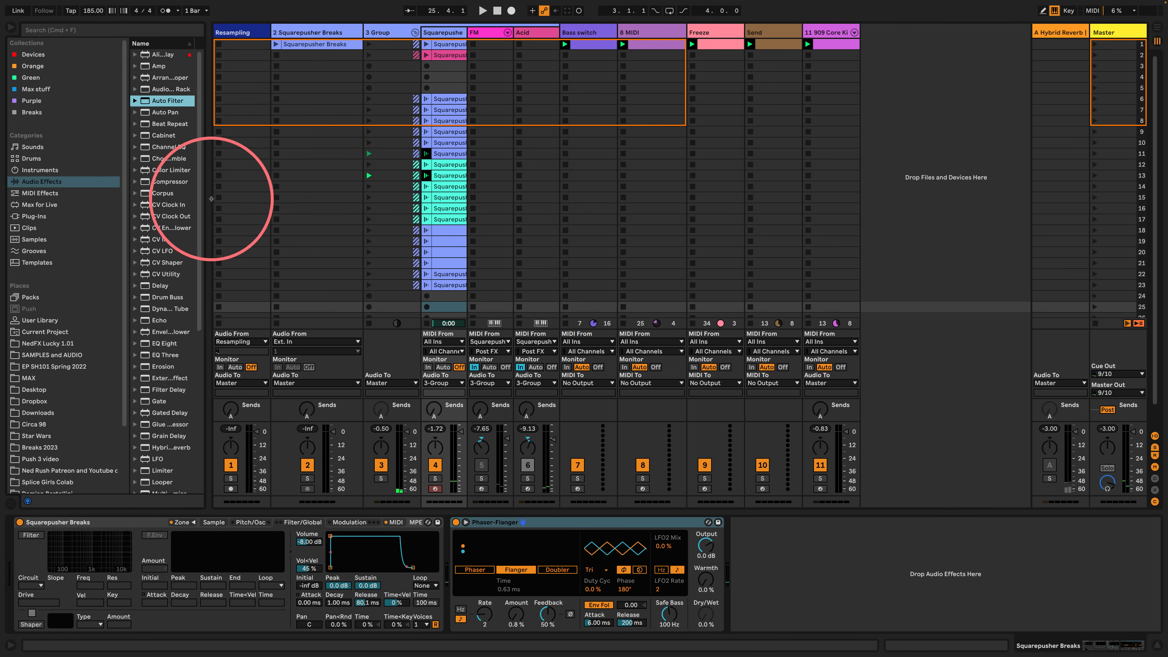
left_click_drag(168, 297, 785, 609)
key("space")
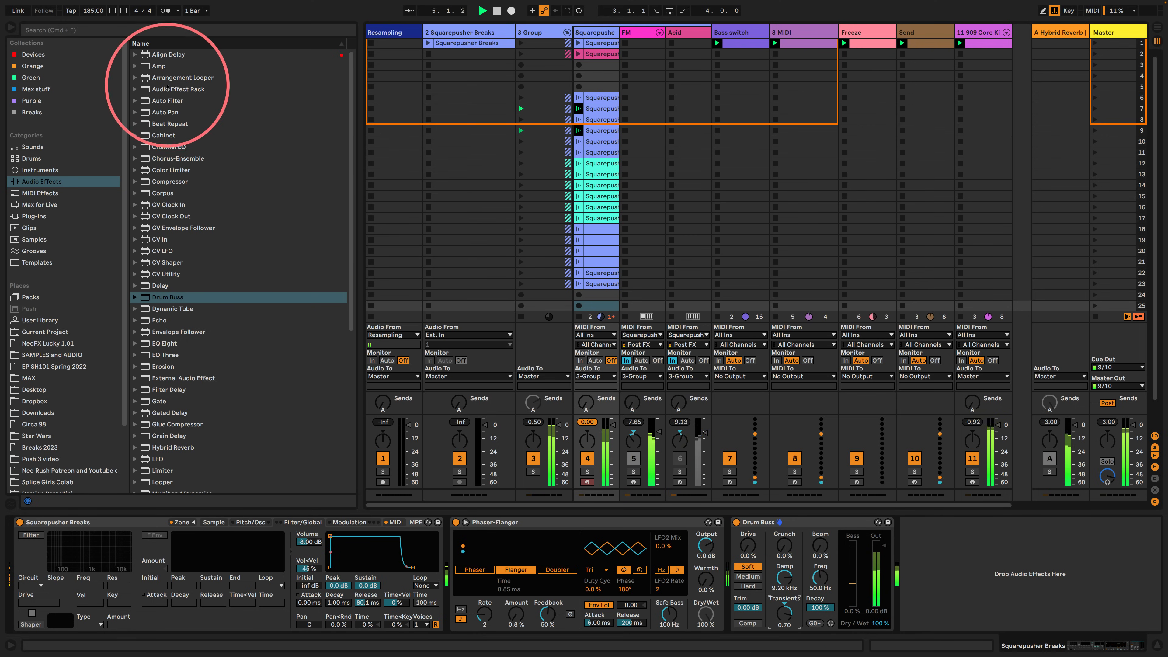
left_click(10, 28)
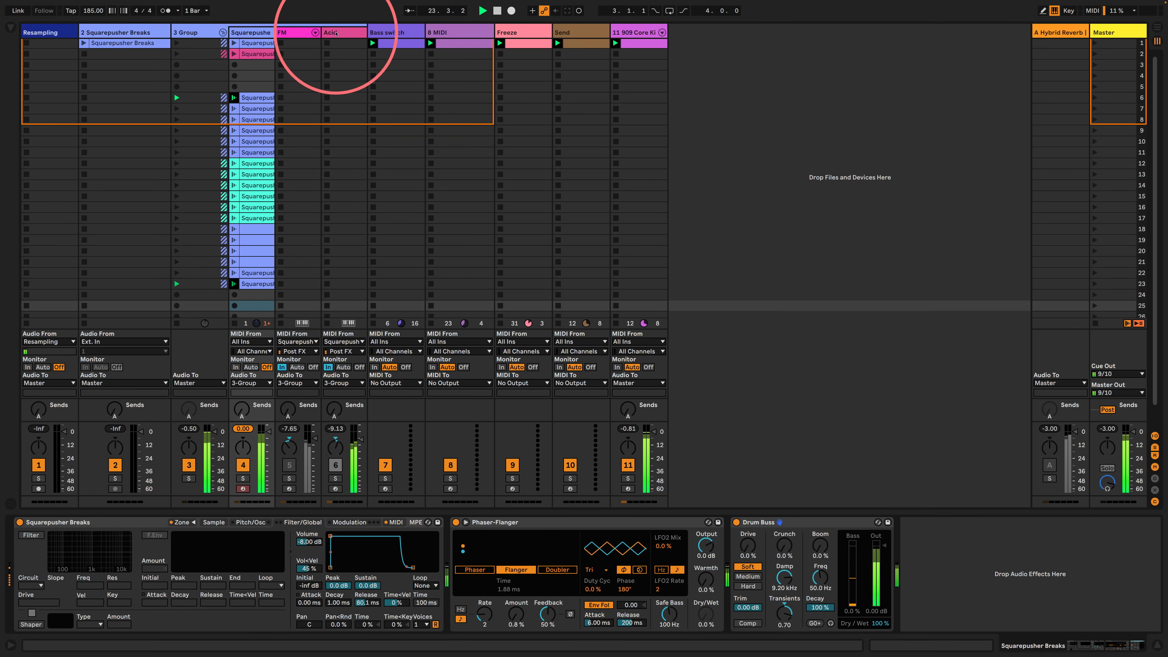
- Raise oscillator 1 of the Acid track's Analog synth by one octave
left_click(336, 33)
left_click(612, 543)
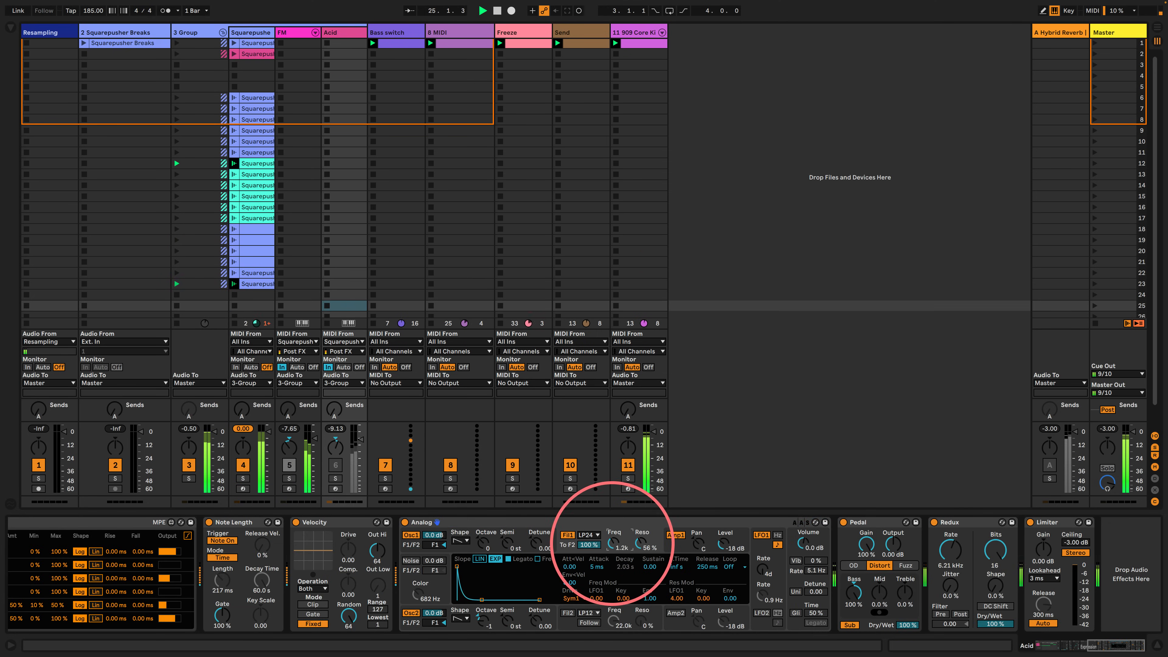
left_click_drag(484, 544, 484, 536)
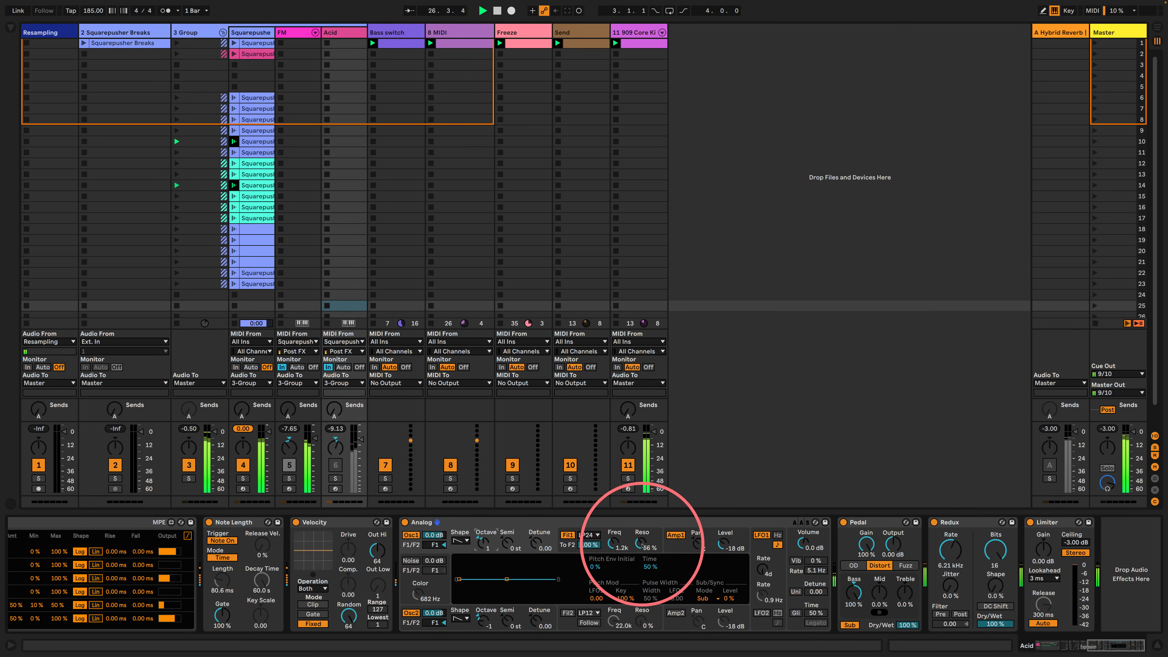
- Enable glide on the Acid track's Analog synth with a 20% glide time and Legato on
left_click(796, 613)
left_click(812, 614)
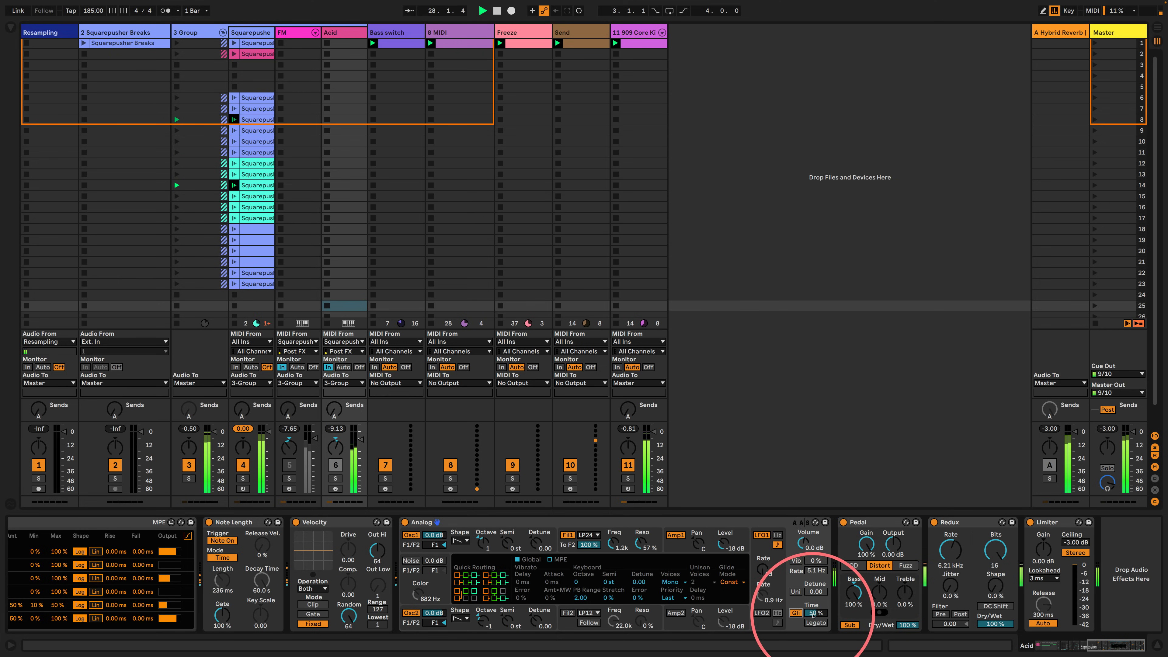
left_click_drag(815, 613, 815, 627)
left_click(811, 624)
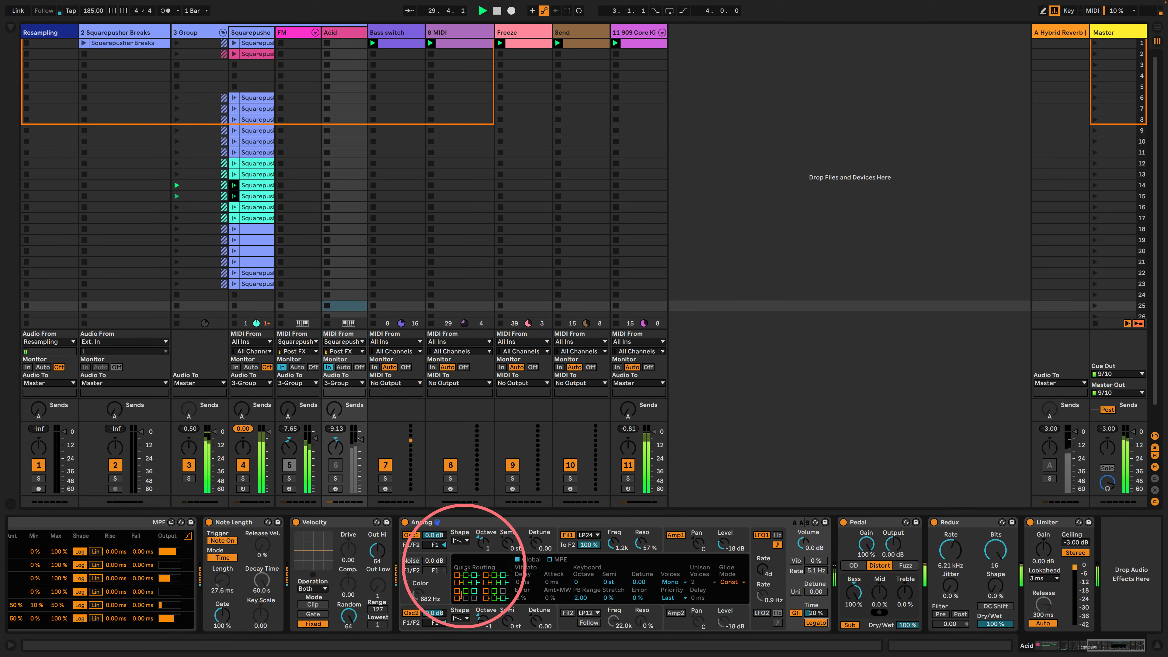
left_click(460, 551)
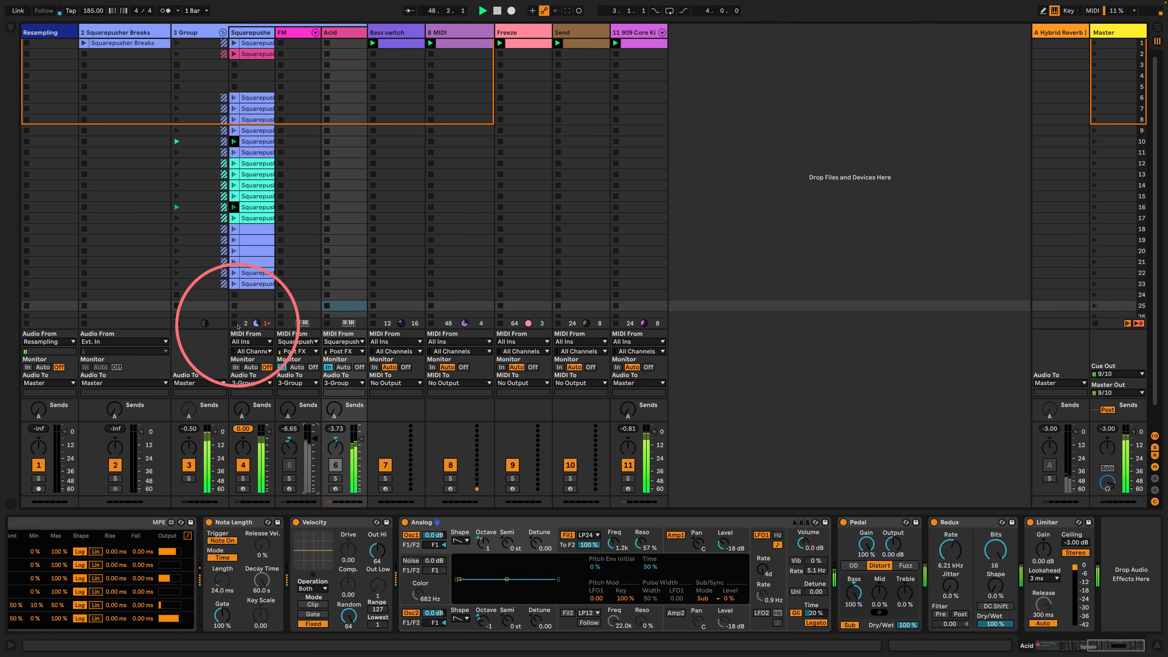
- Stop the Squarepusher Breaks and 909 Core Kit clips, reset the transport and relaunch the breaks from the scene 6 clip
left_click(237, 325)
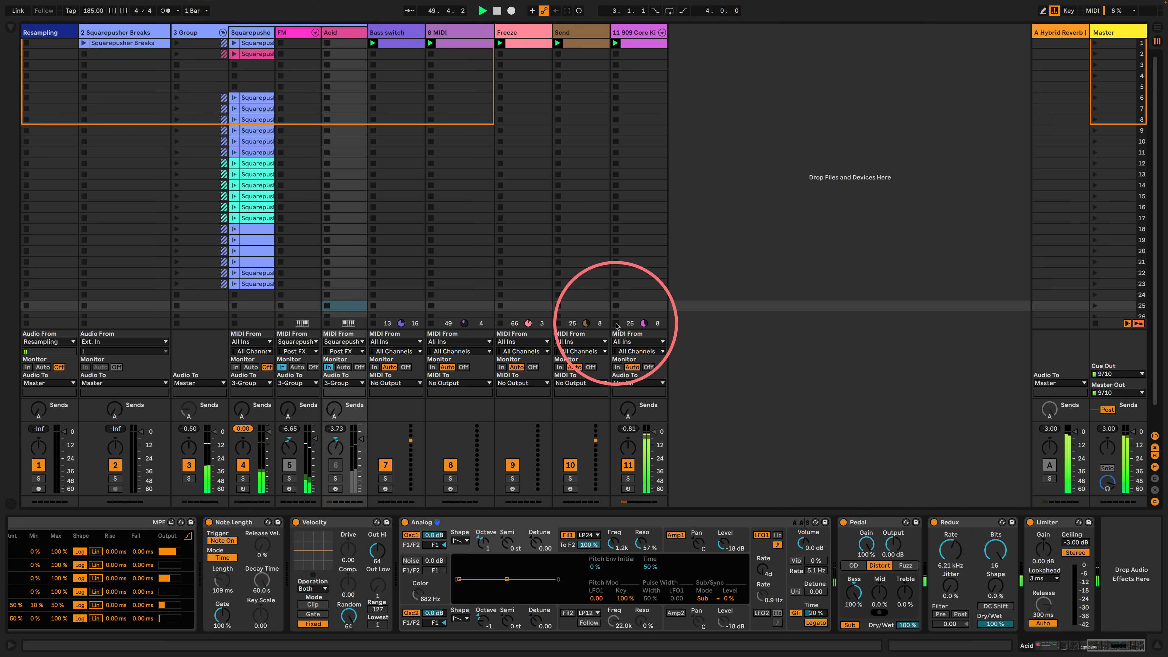
left_click(617, 323)
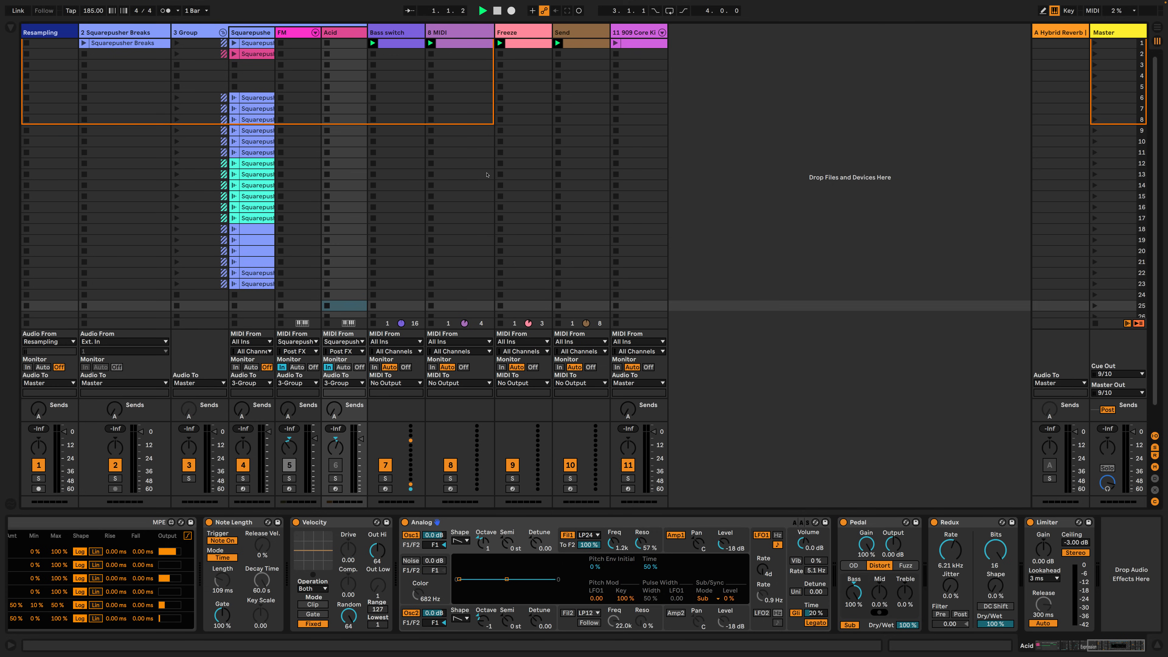
left_click(497, 10)
left_click(234, 98)
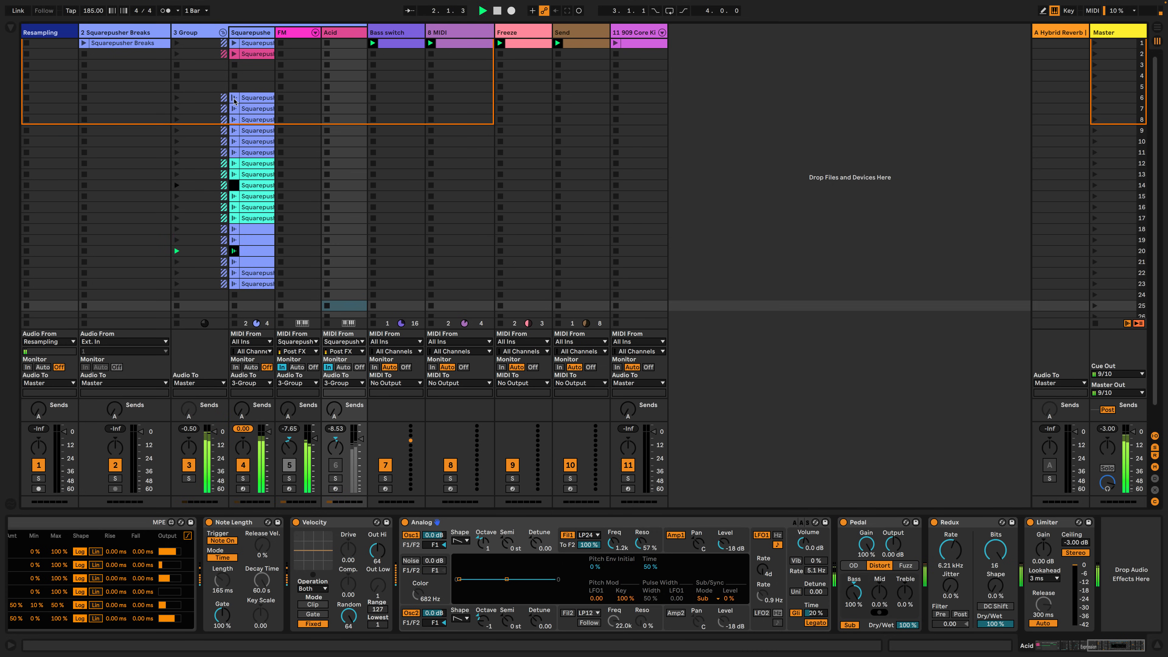